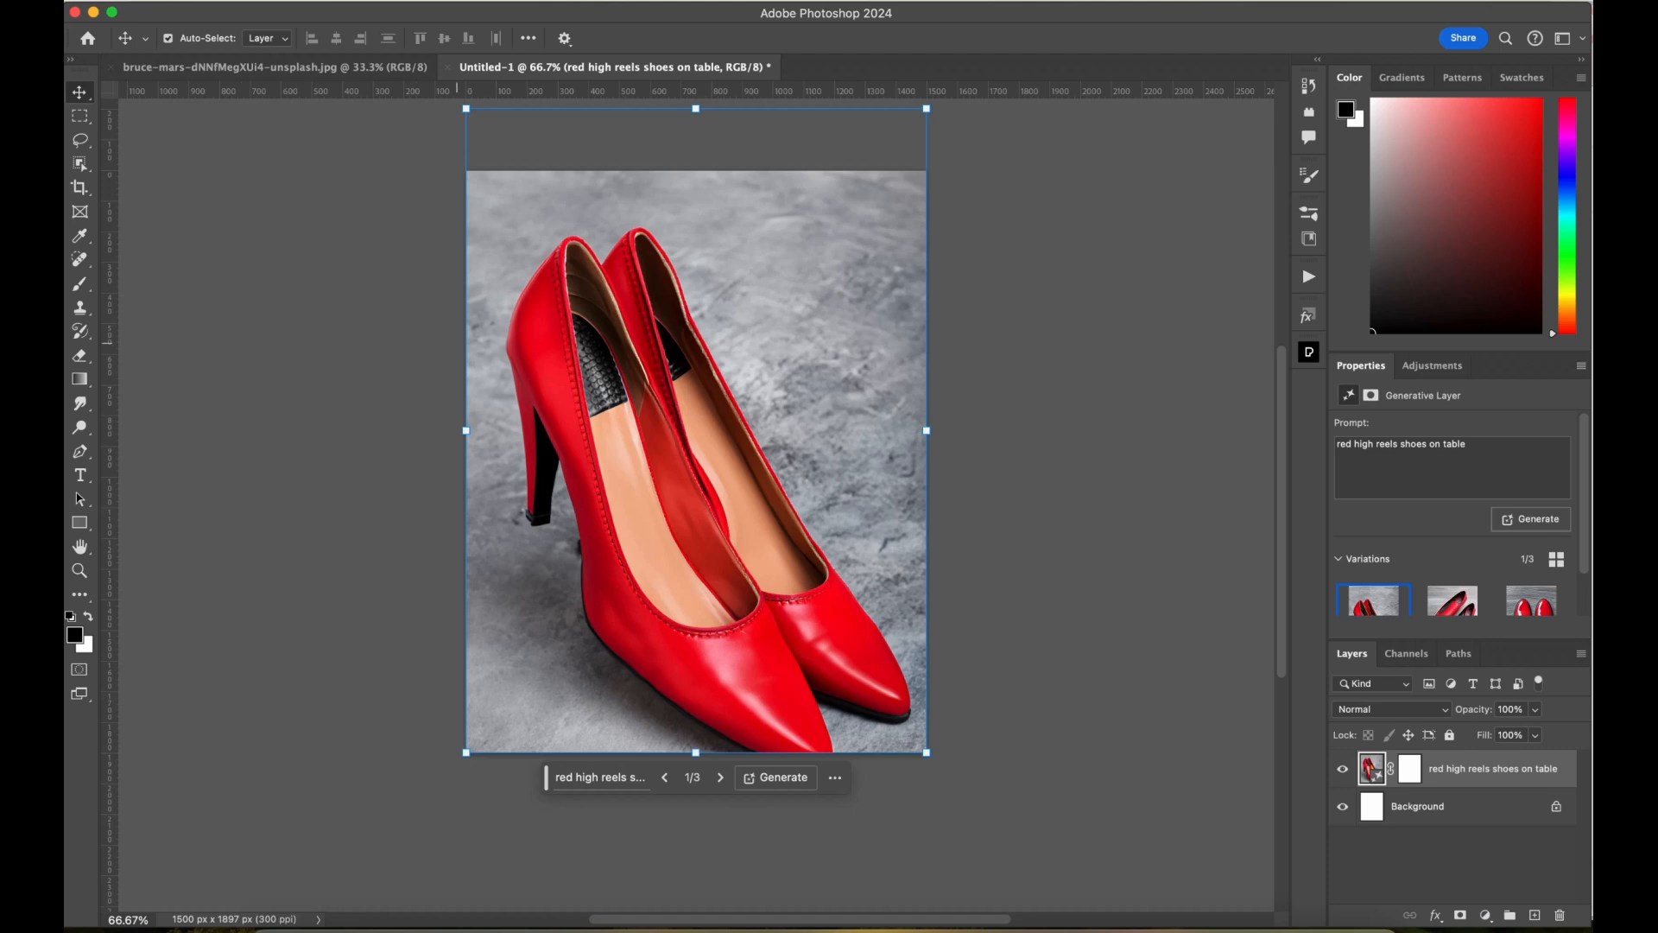
# Activate the Mixer Brush tool with the watery brush from the Mixers set.
pyautogui.click(1309, 214)
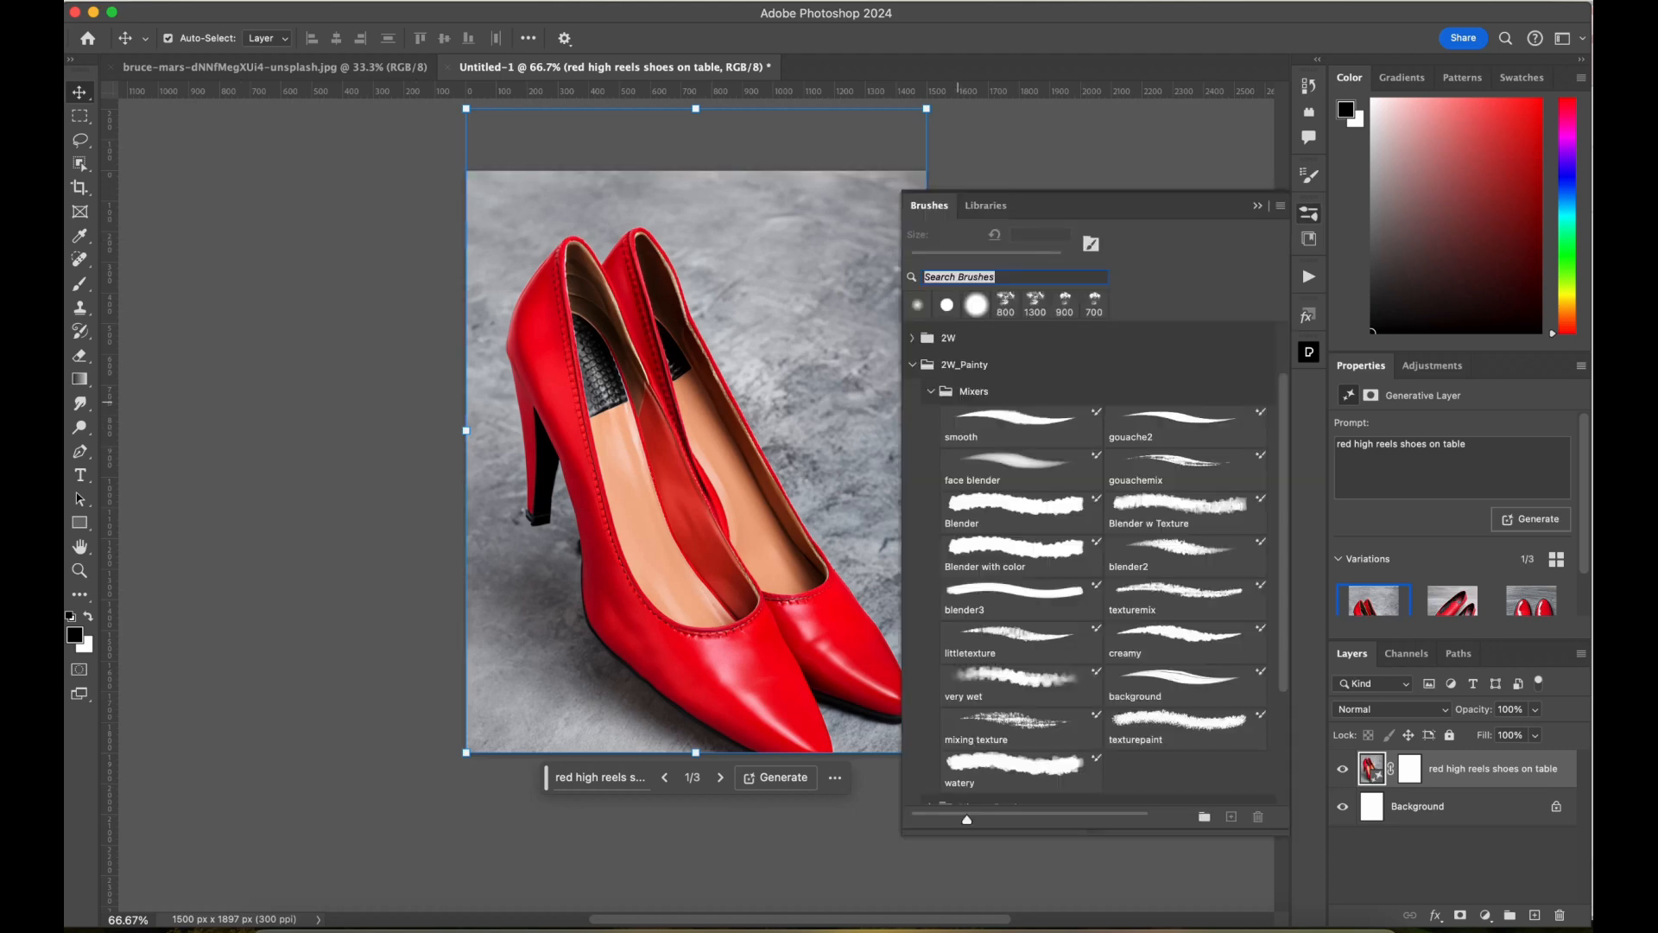
pyautogui.click(79, 283)
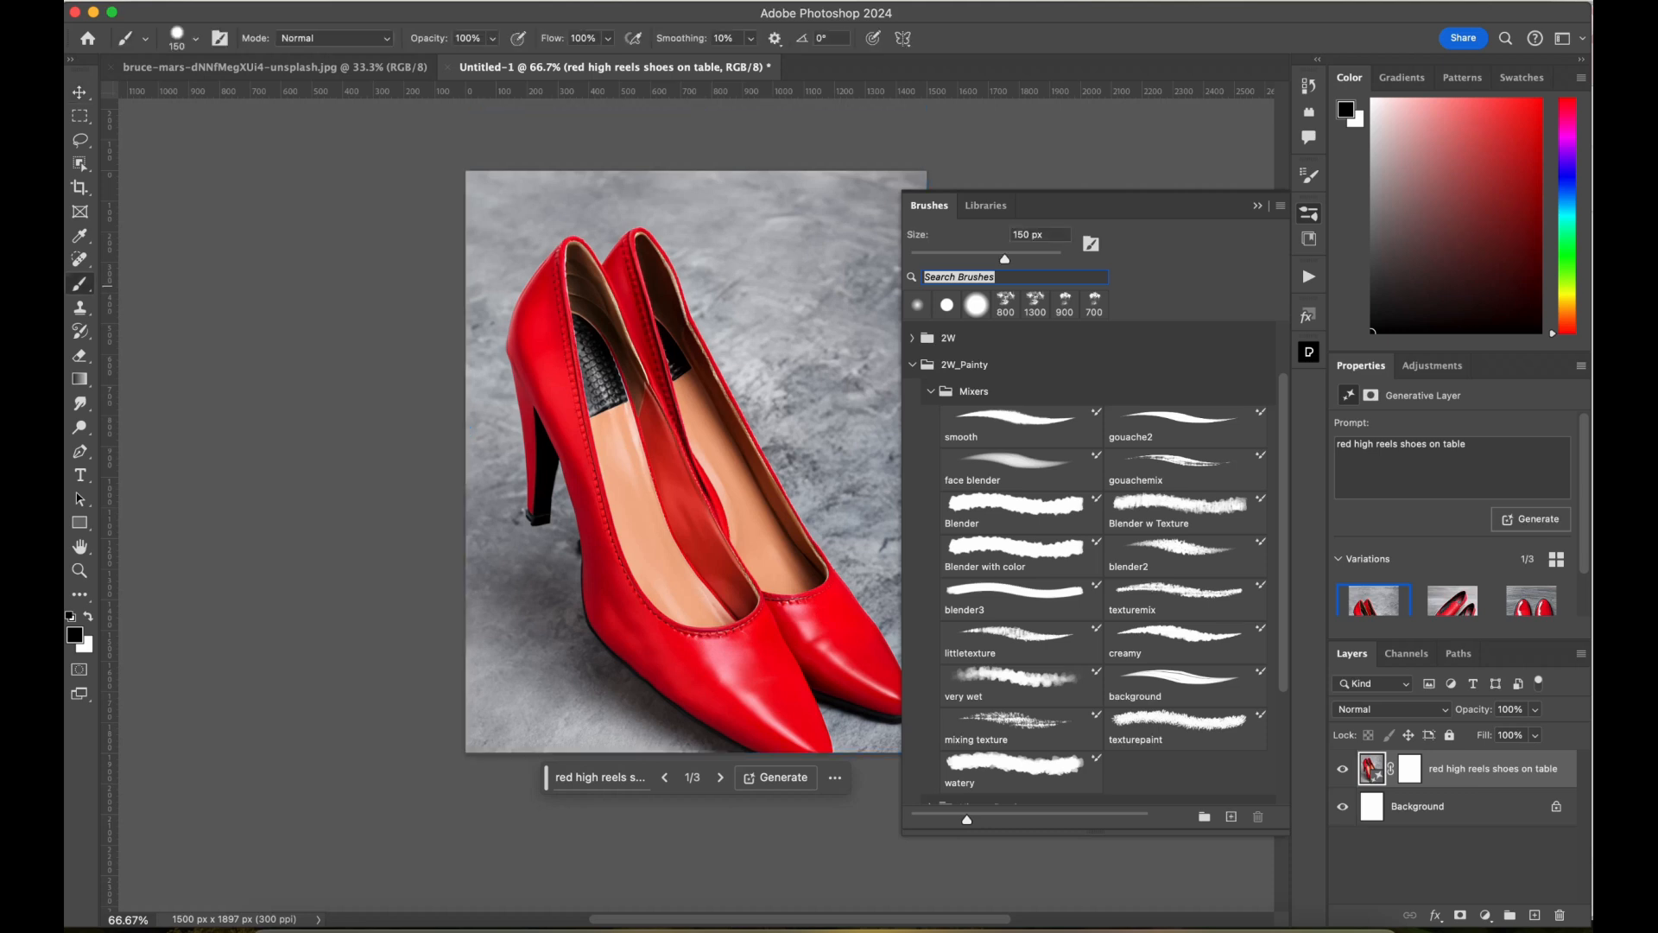
pyautogui.rightClick(79, 285)
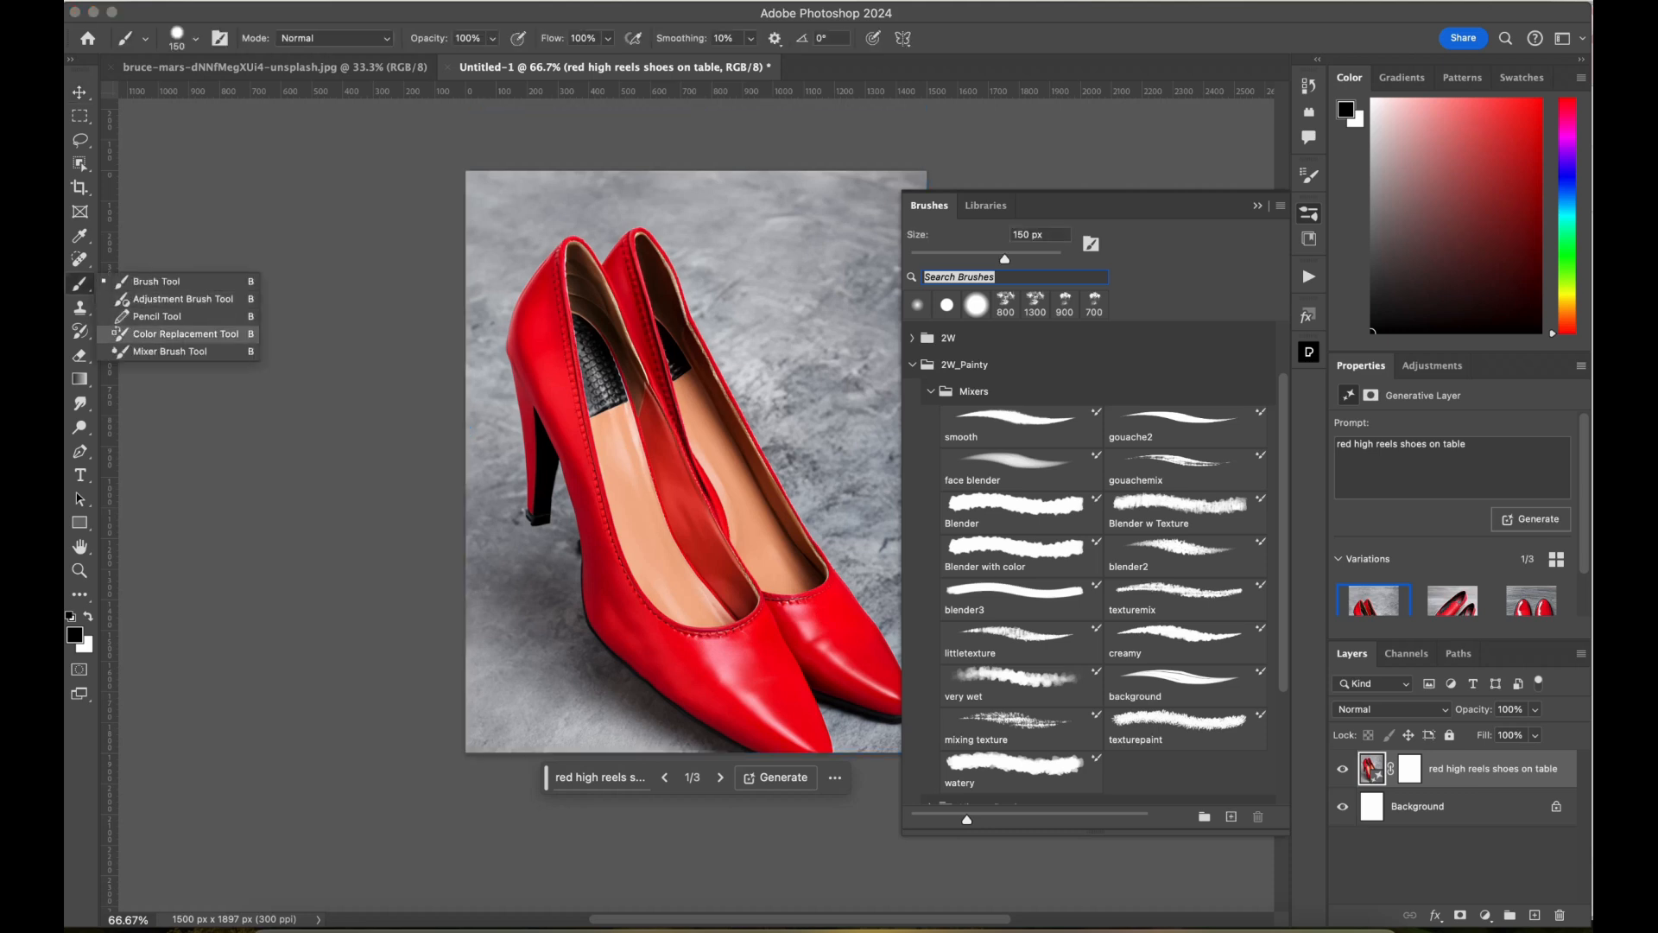
pyautogui.click(143, 354)
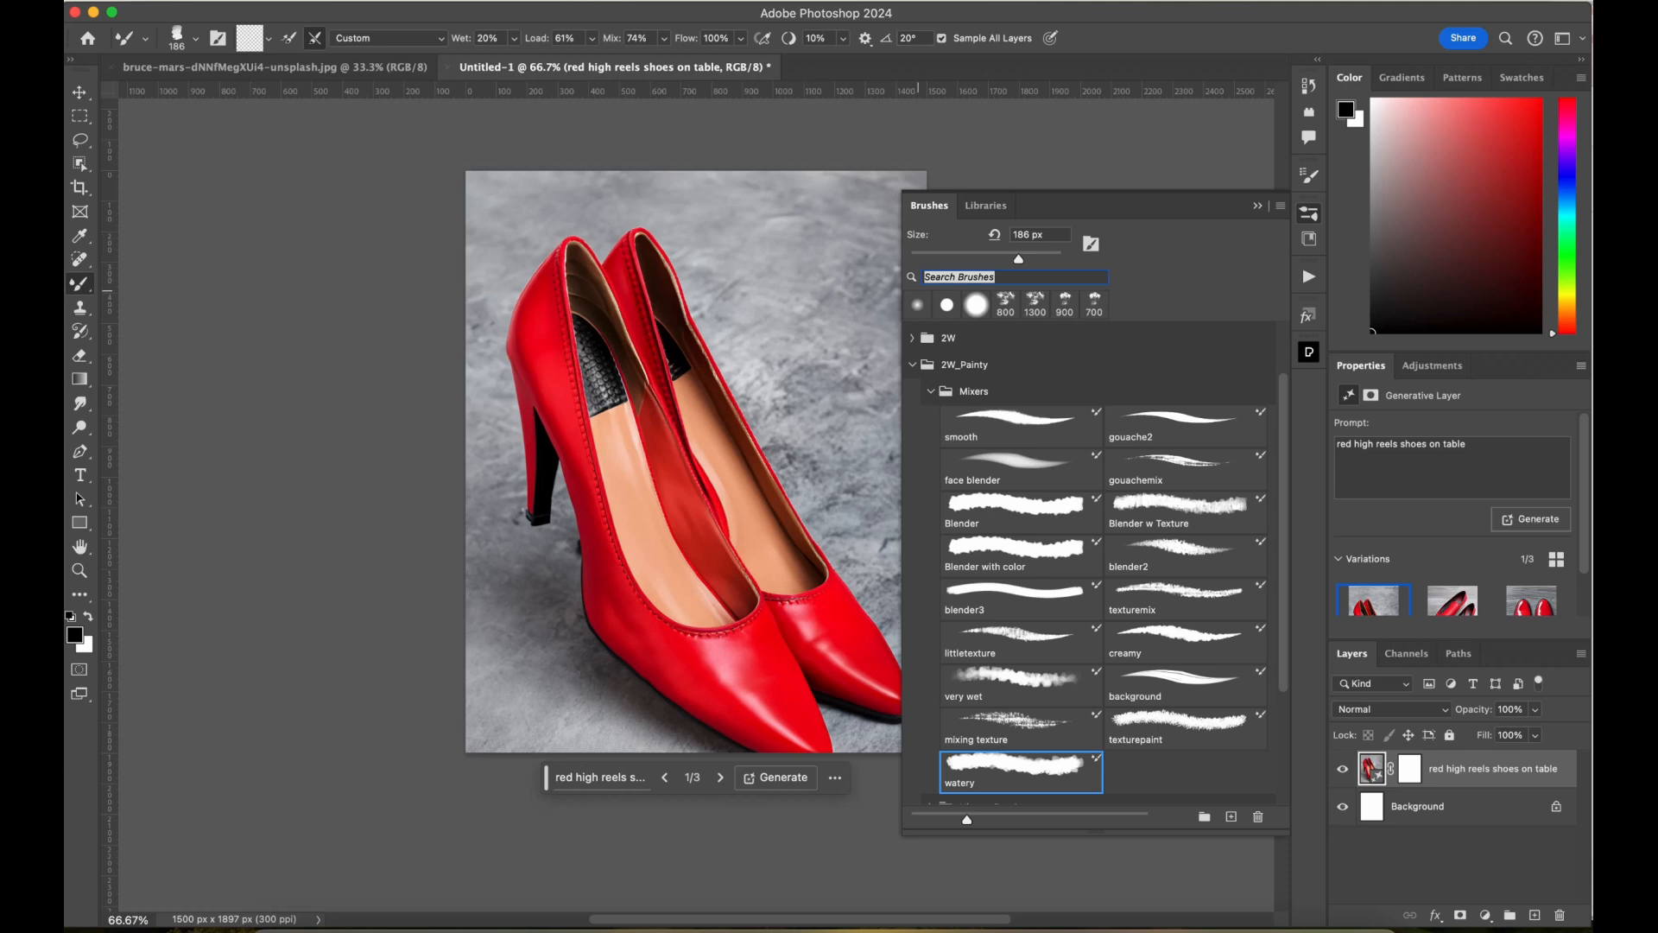
pyautogui.click(1257, 206)
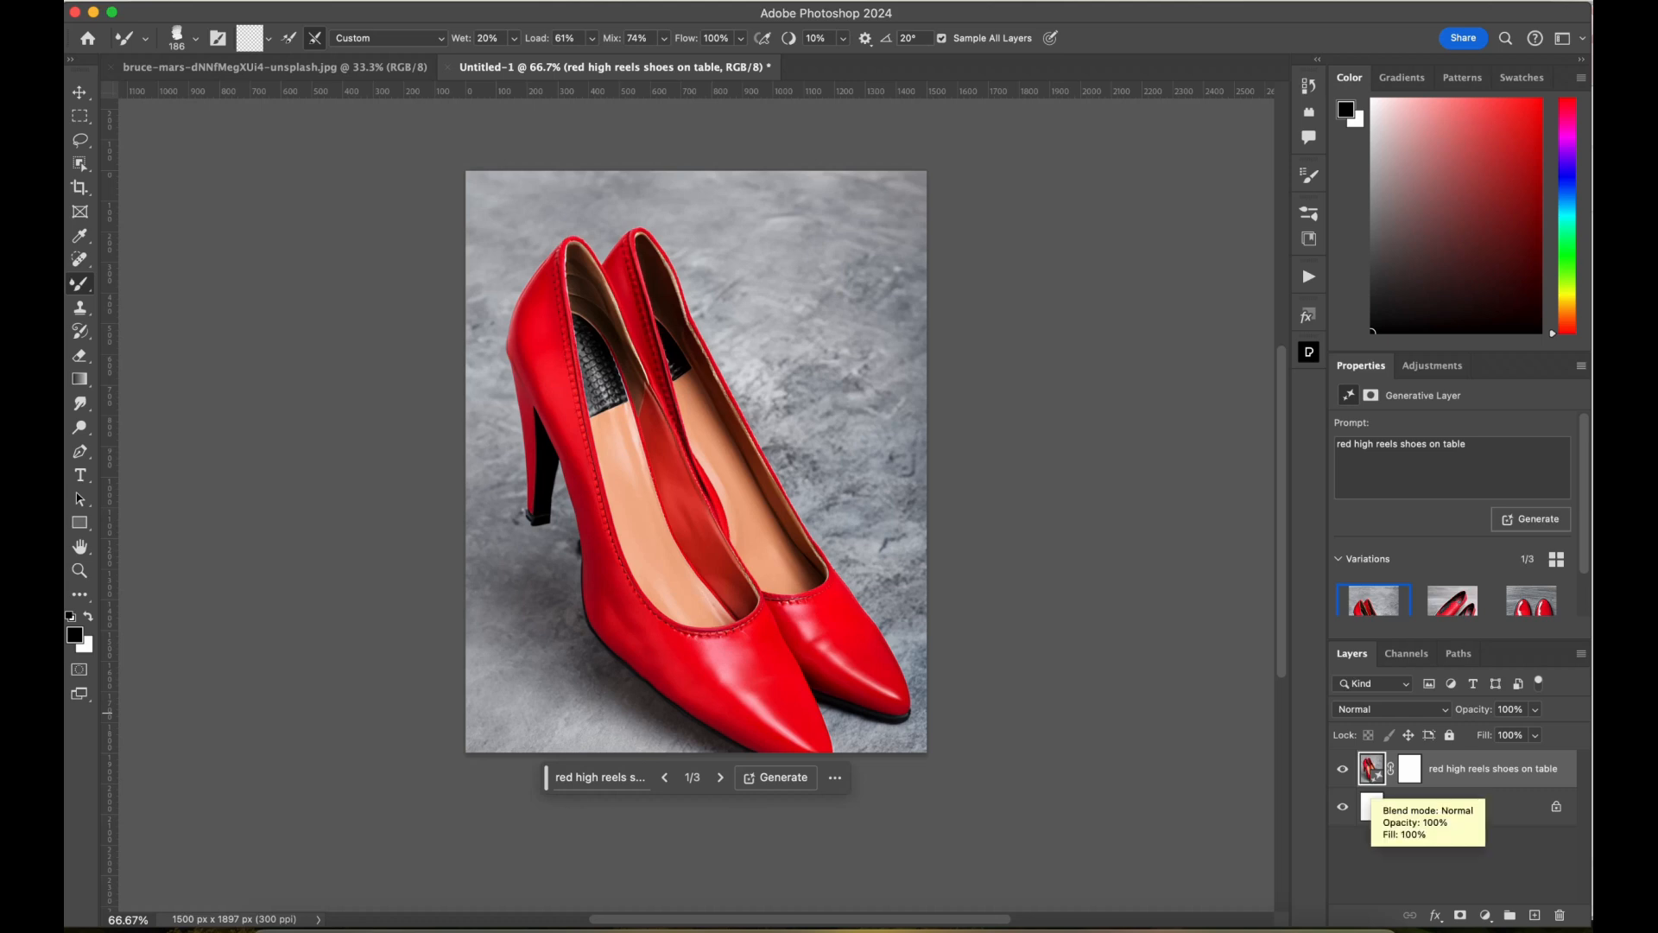
# Duplicate the generative red shoes layer and hide the original.
pyautogui.hotkey('ctrl', 'j')
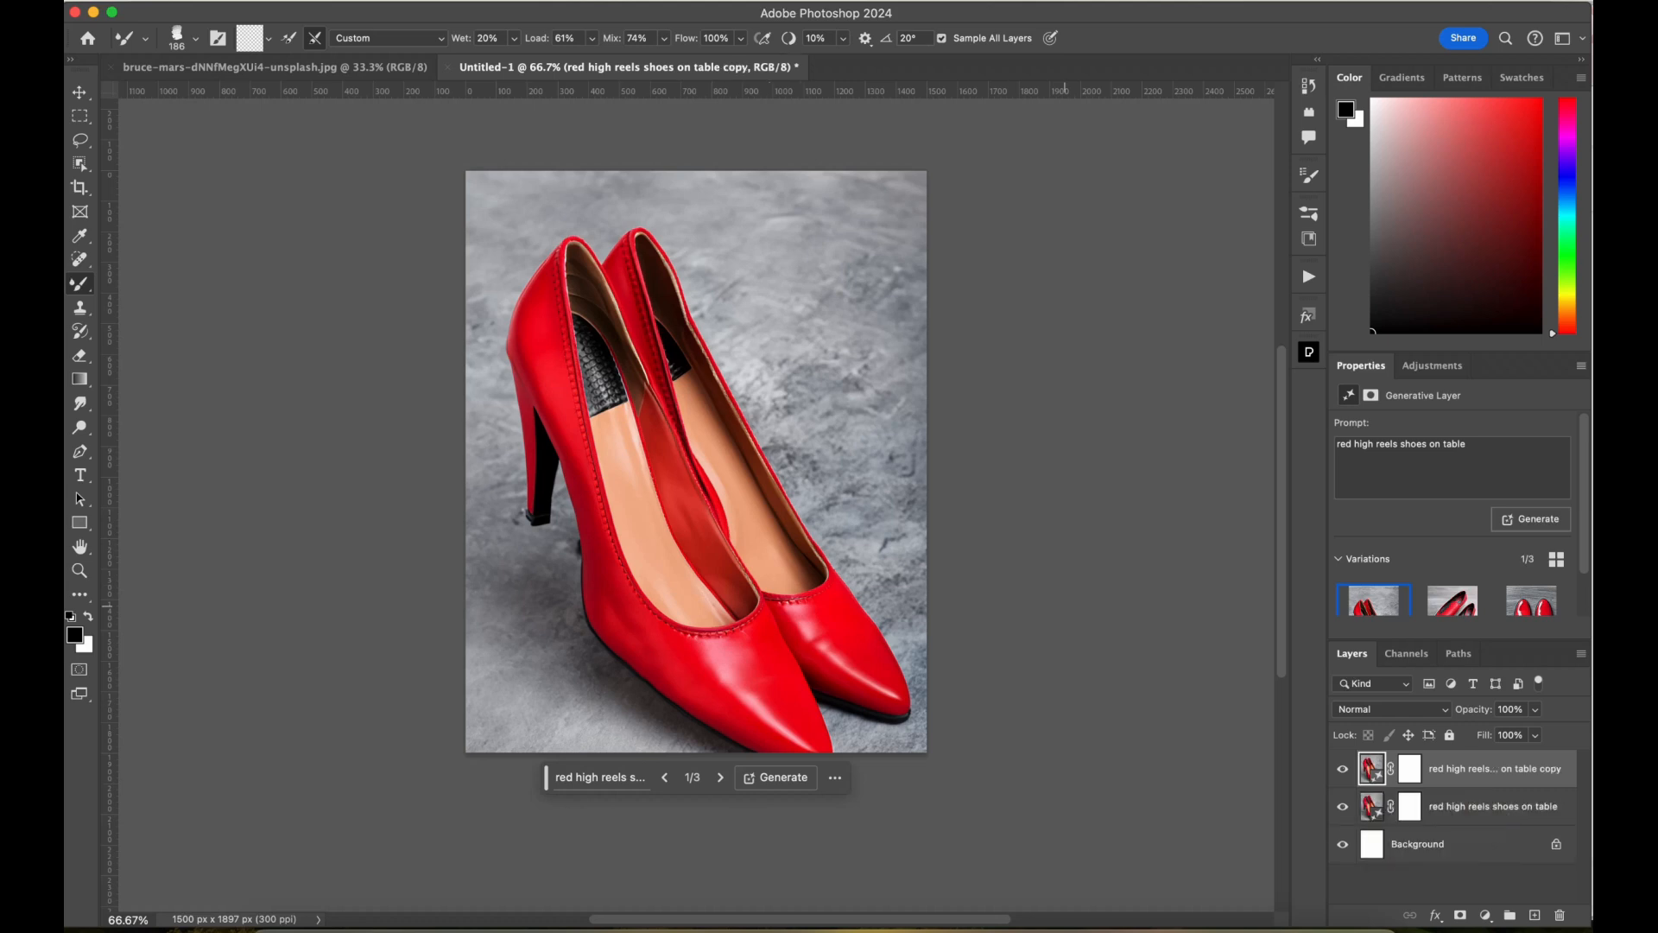
pyautogui.click(1343, 806)
# Rasterize the copied shoes layer and apply its layer mask.
pyautogui.rightClick(1515, 769)
pyautogui.click(1382, 840)
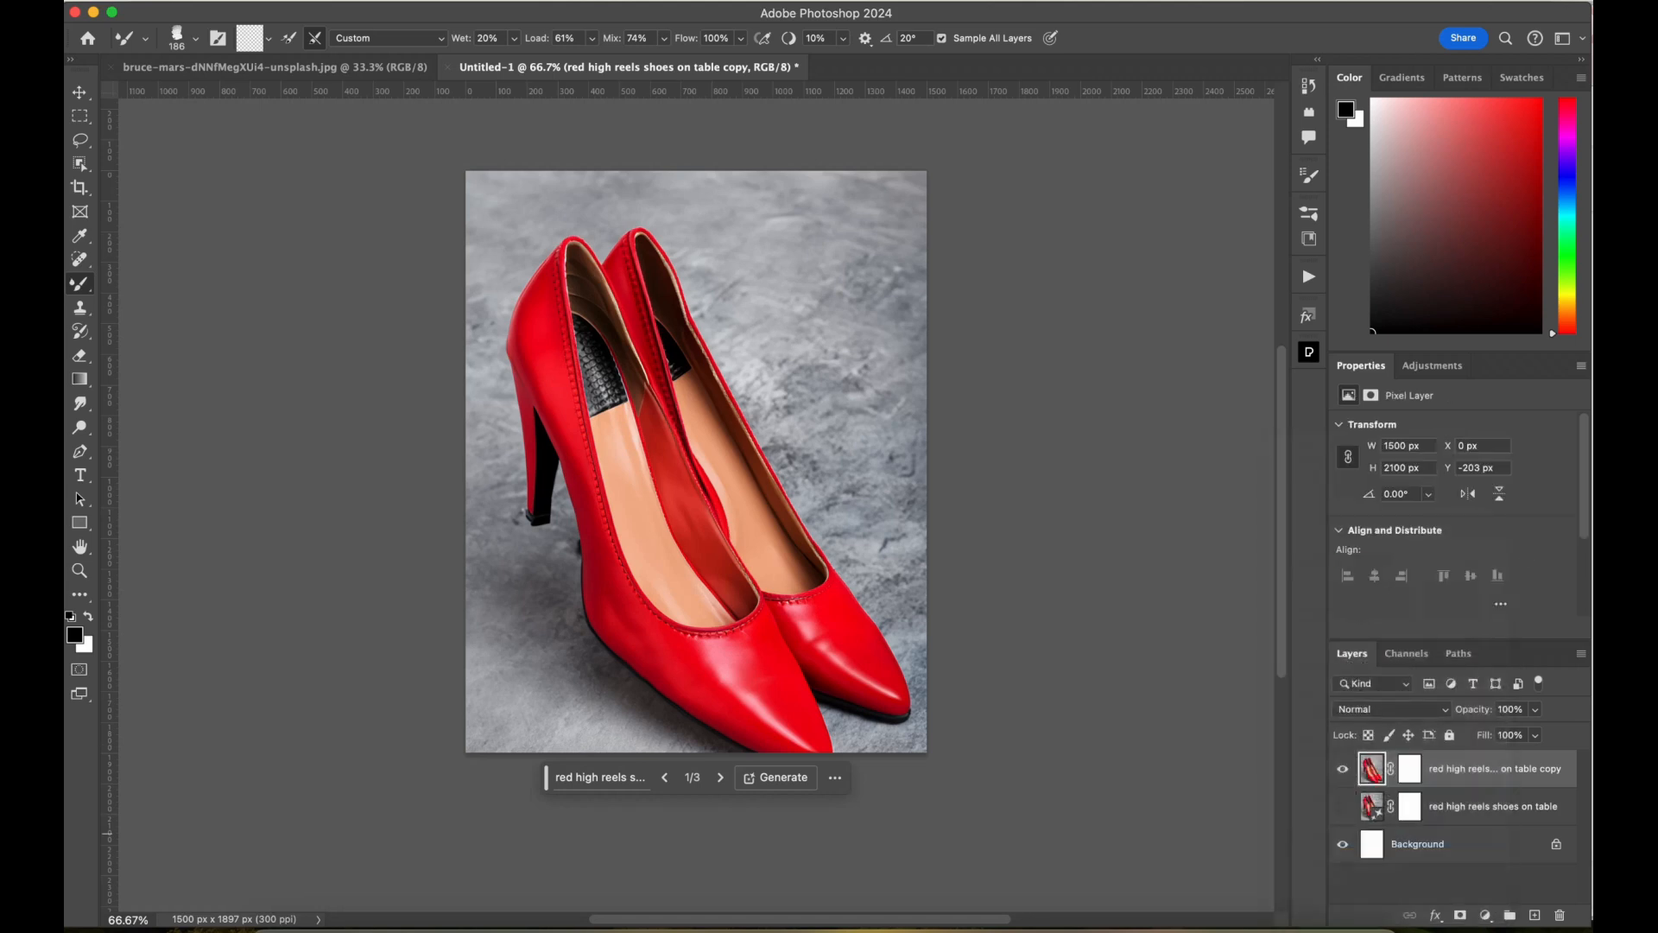
pyautogui.rightClick(1409, 769)
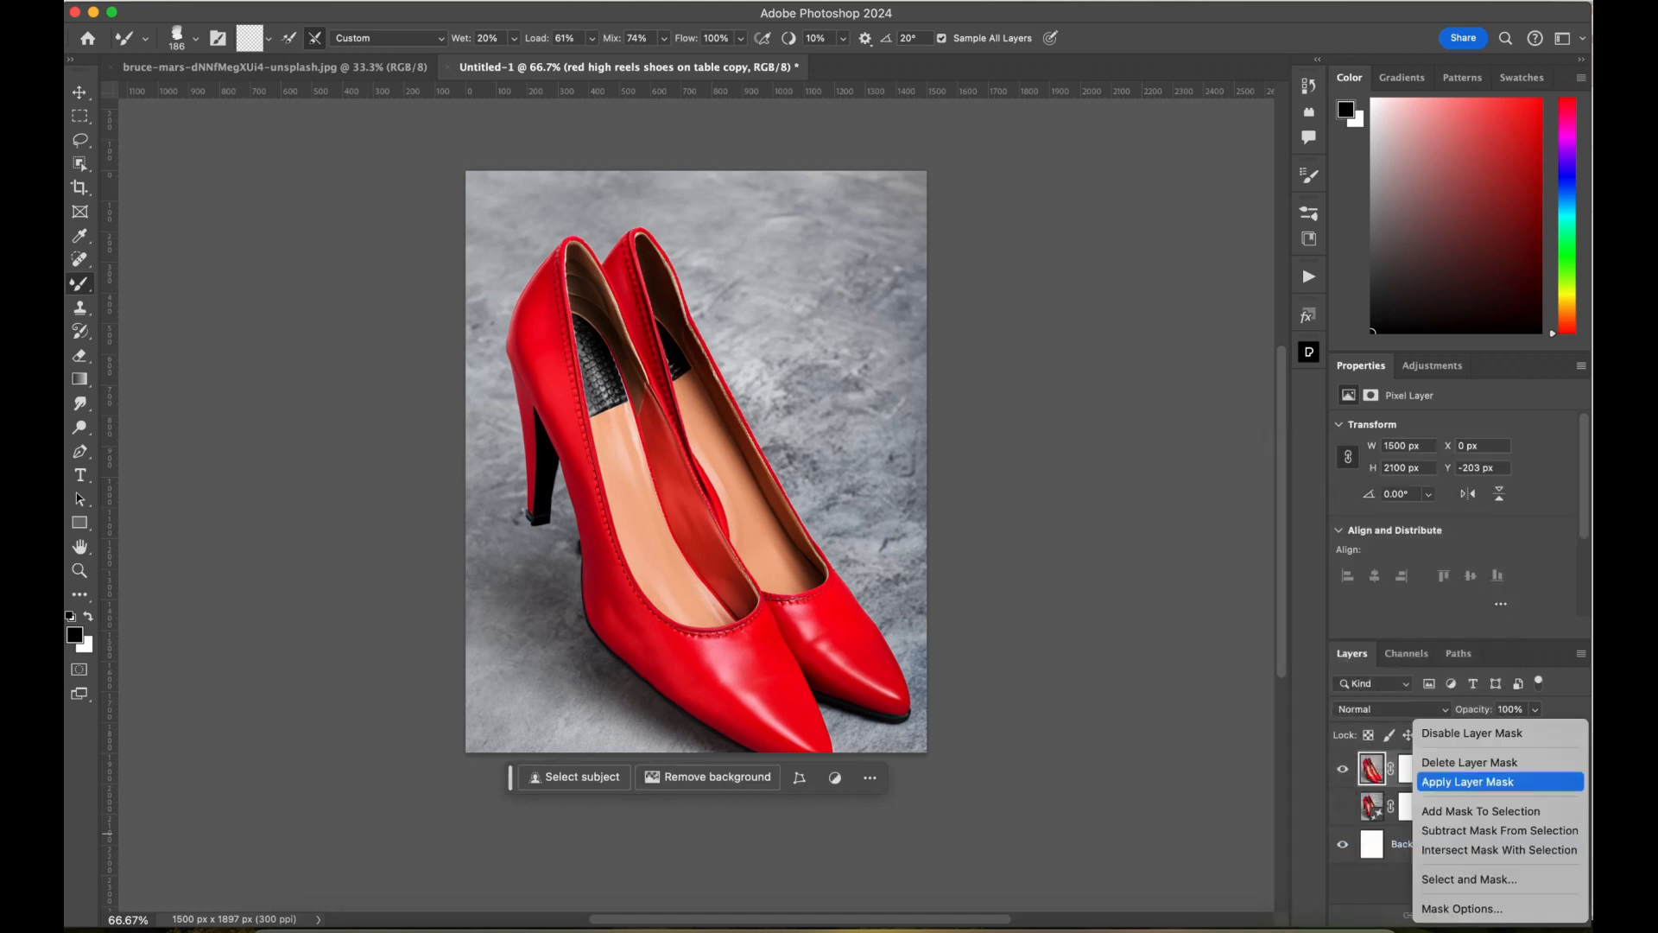
pyautogui.click(1468, 783)
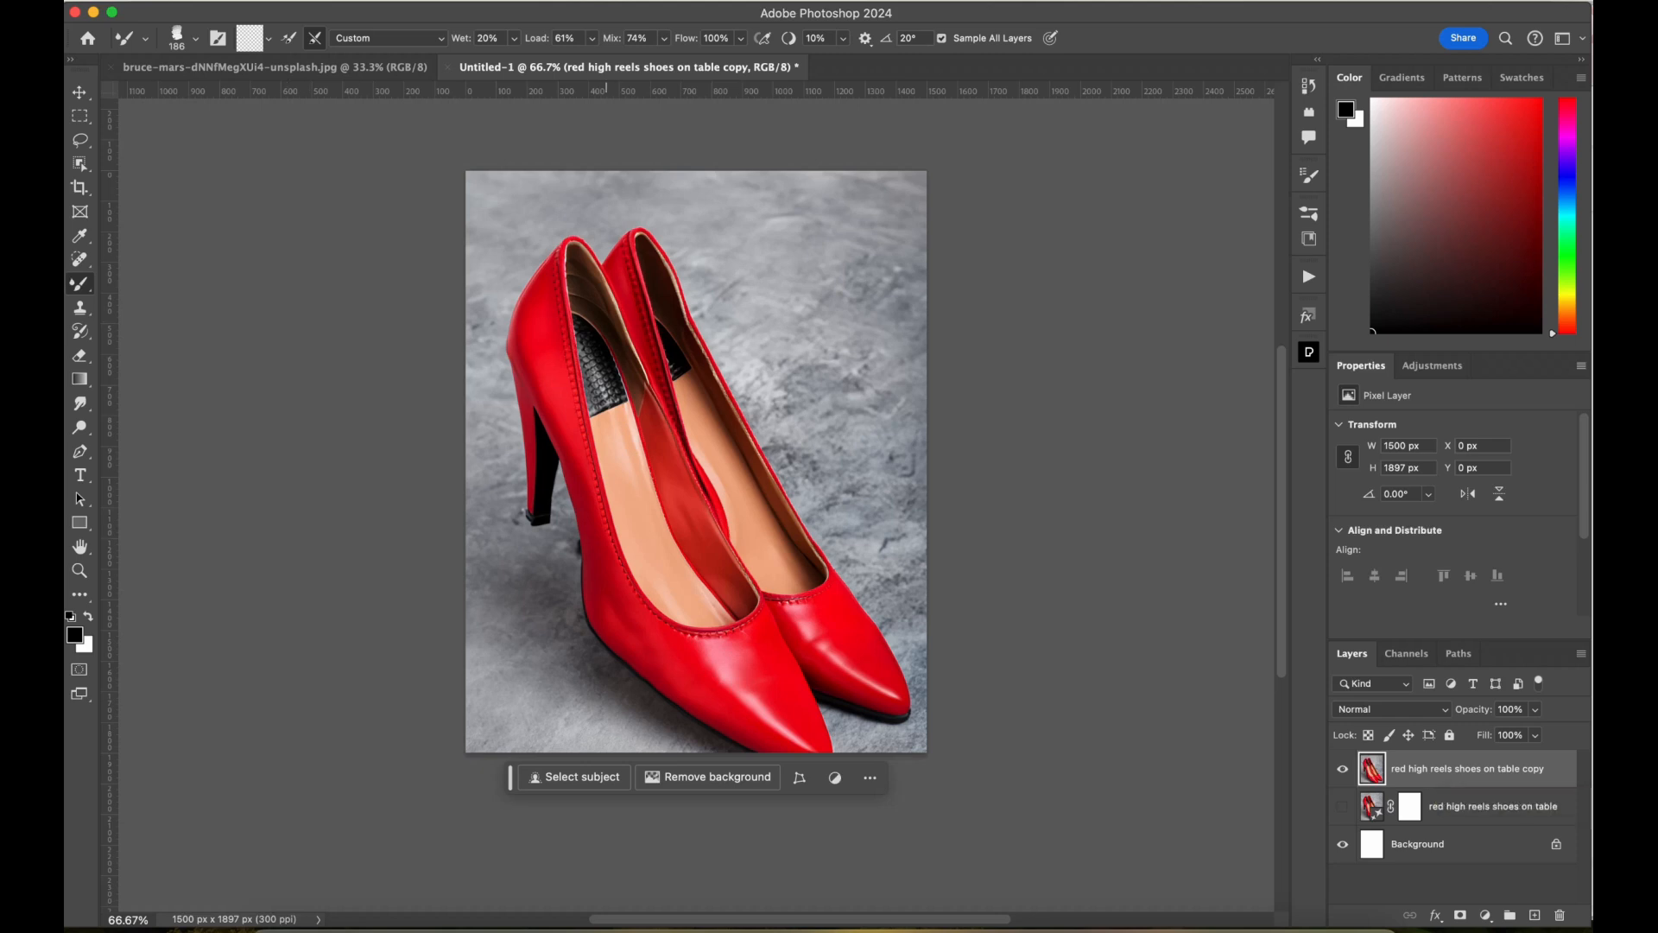
# Open the Filter Gallery on the copied layer and choose the artistic Dry Brush effect.
pyautogui.click(480, 1)
pyautogui.click(535, 128)
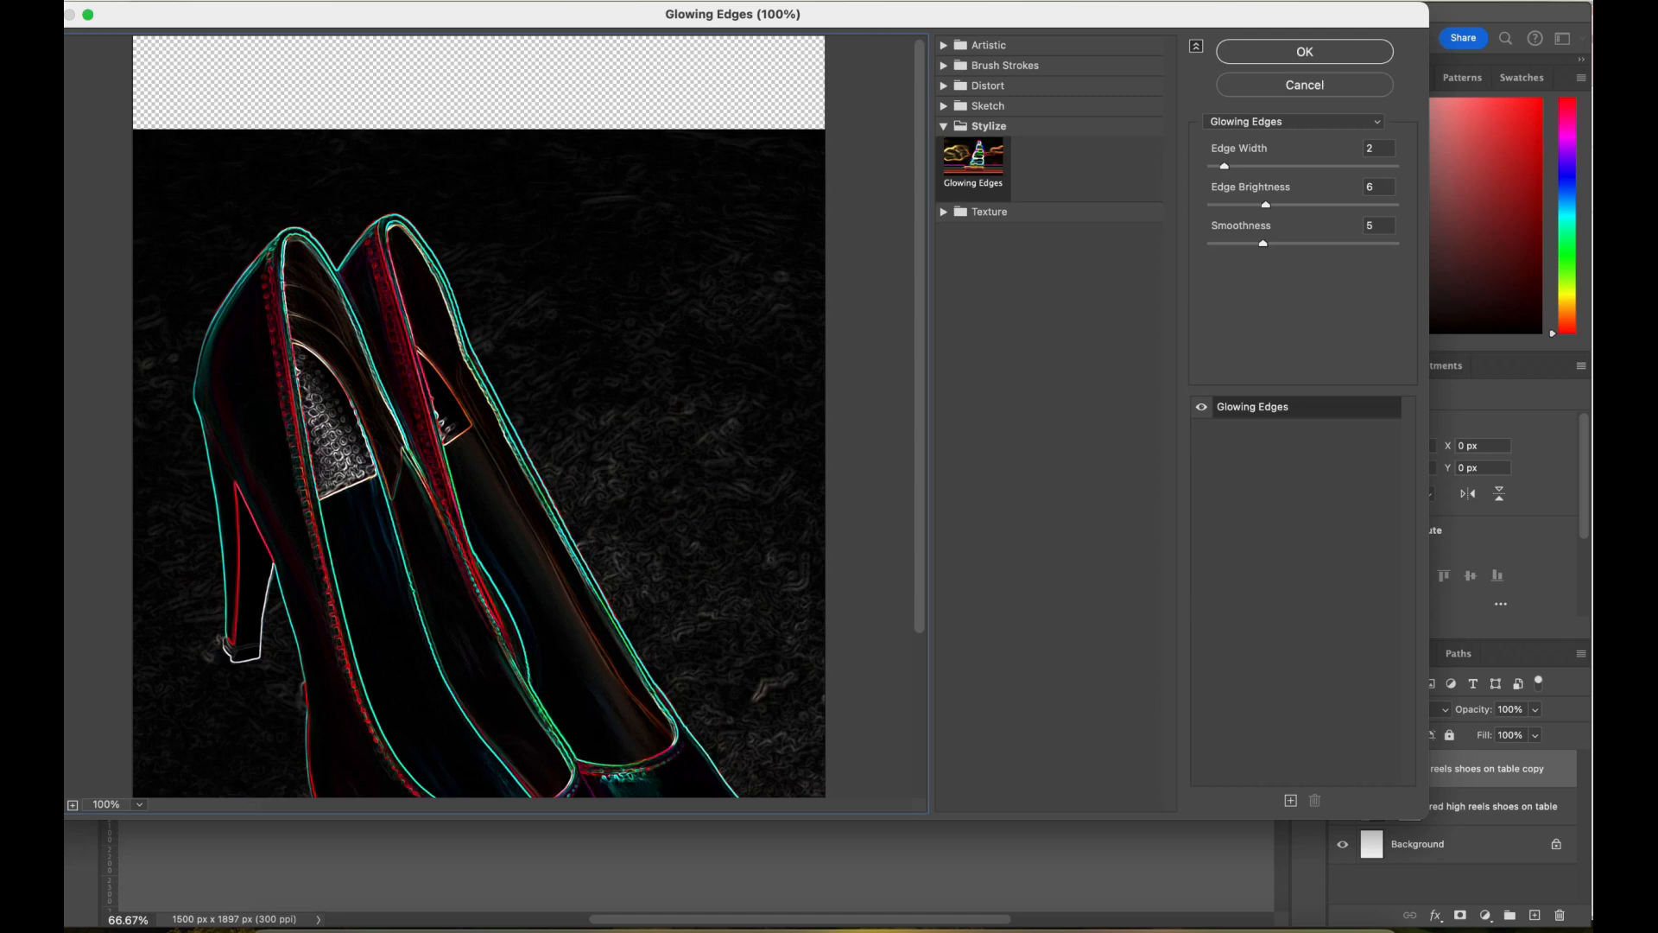
pyautogui.click(944, 45)
pyautogui.click(973, 145)
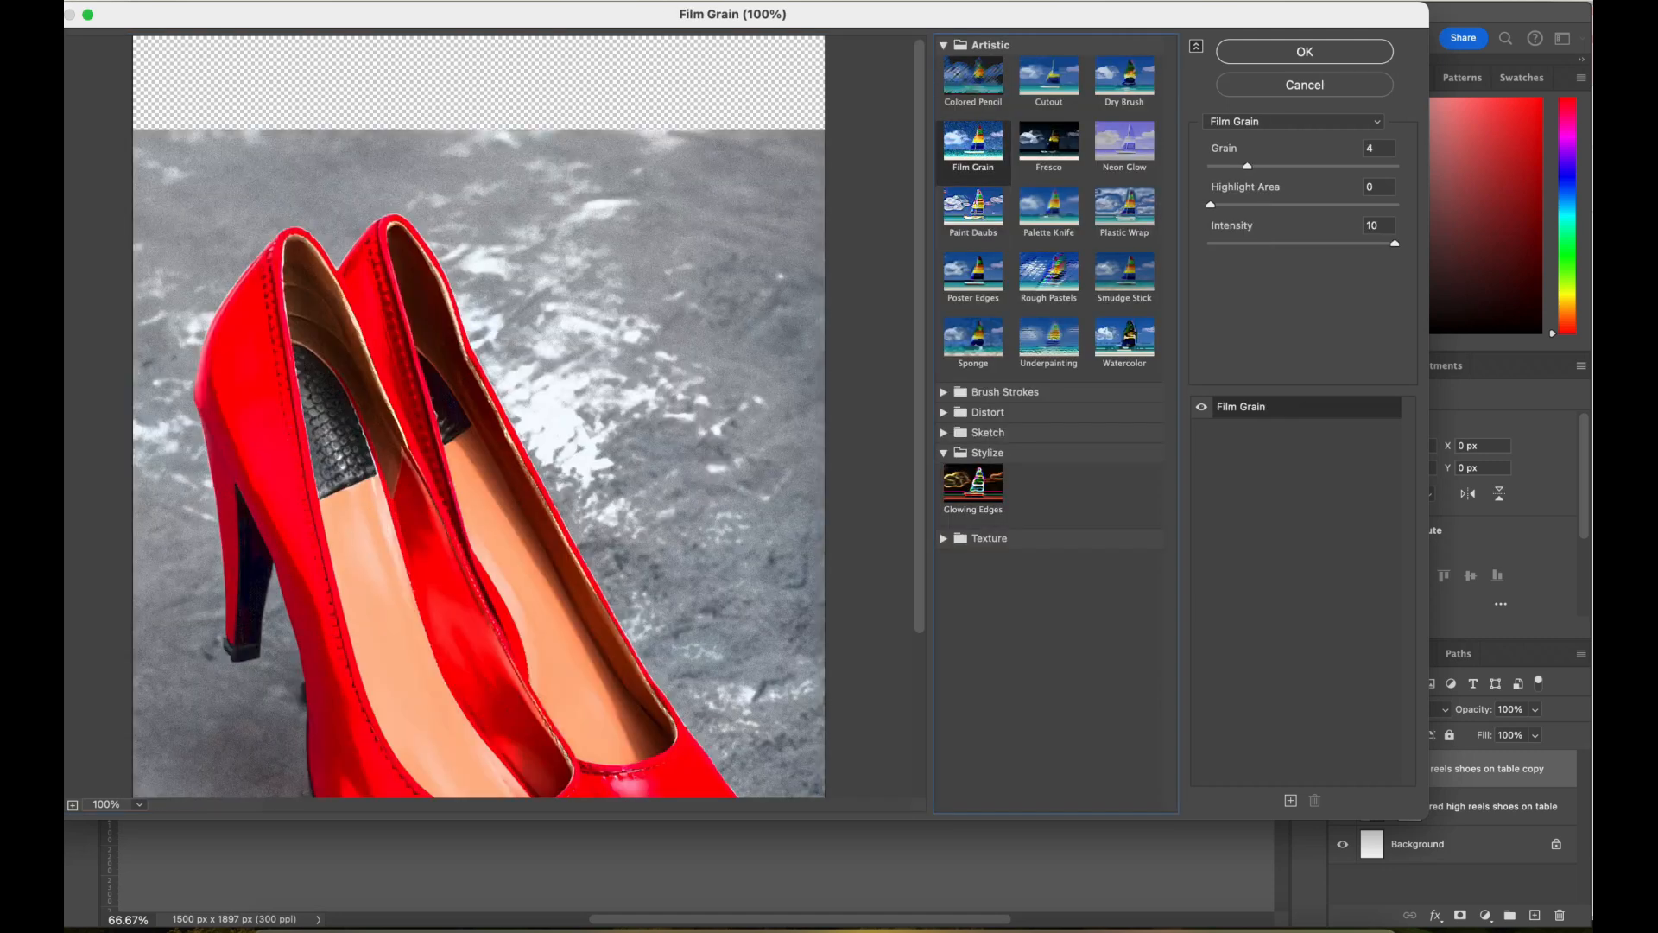
pyautogui.click(974, 210)
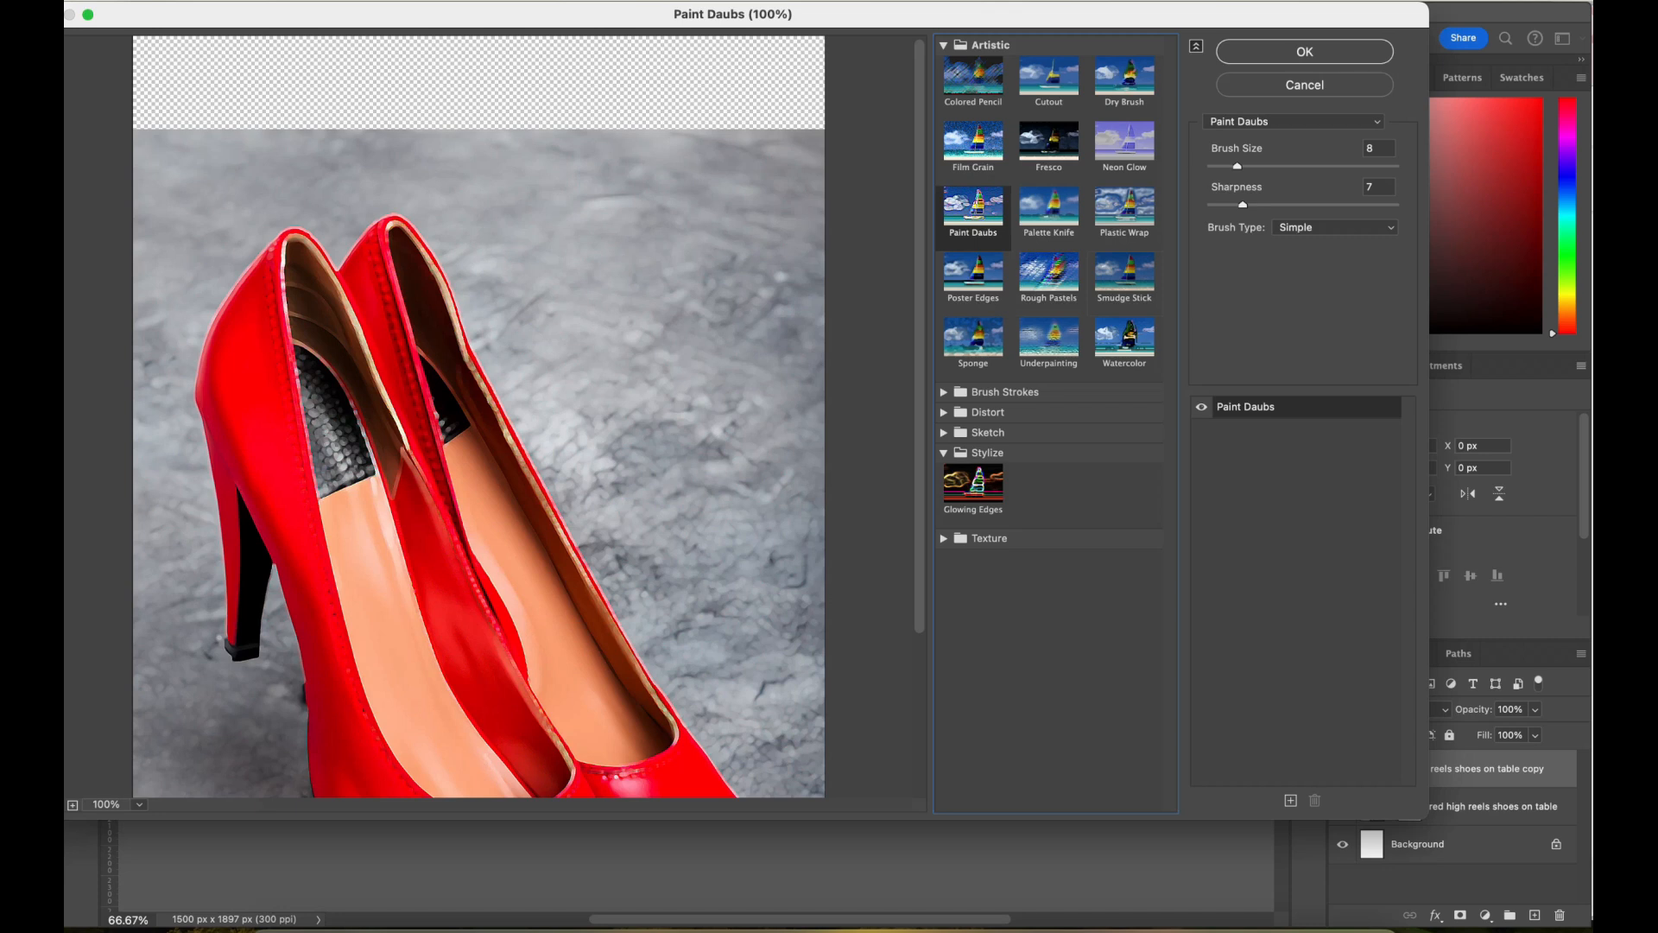
pyautogui.click(1125, 80)
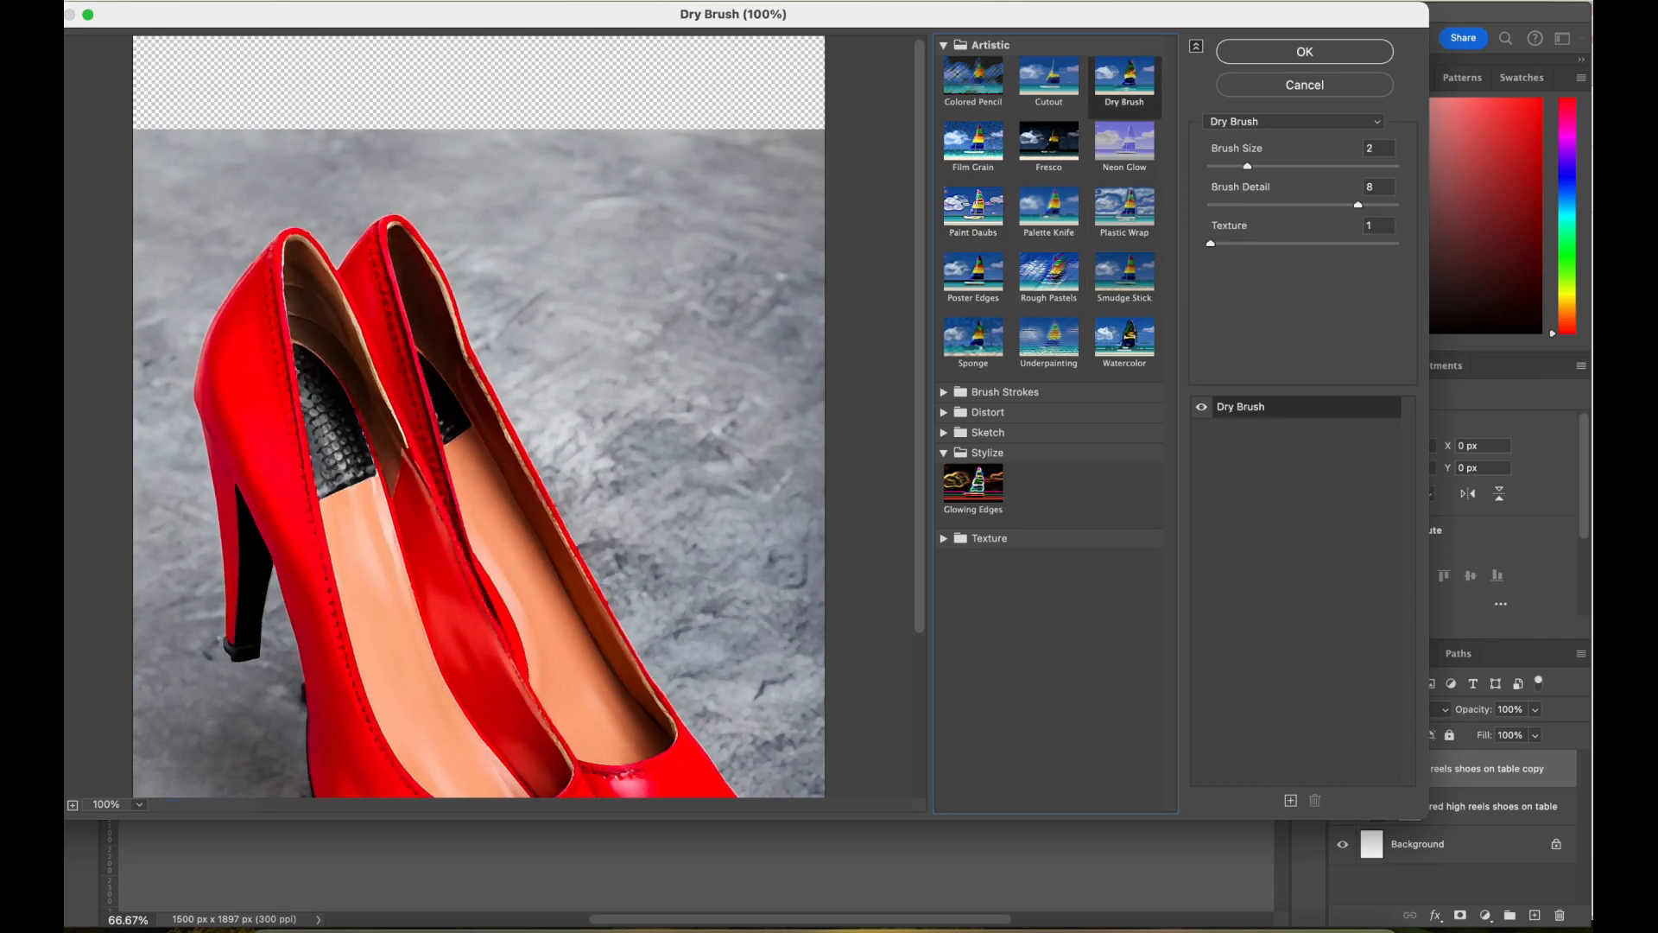
# Add an Accented Edges effect above Dry Brush and apply both filters to the copied layer.
pyautogui.click(1290, 799)
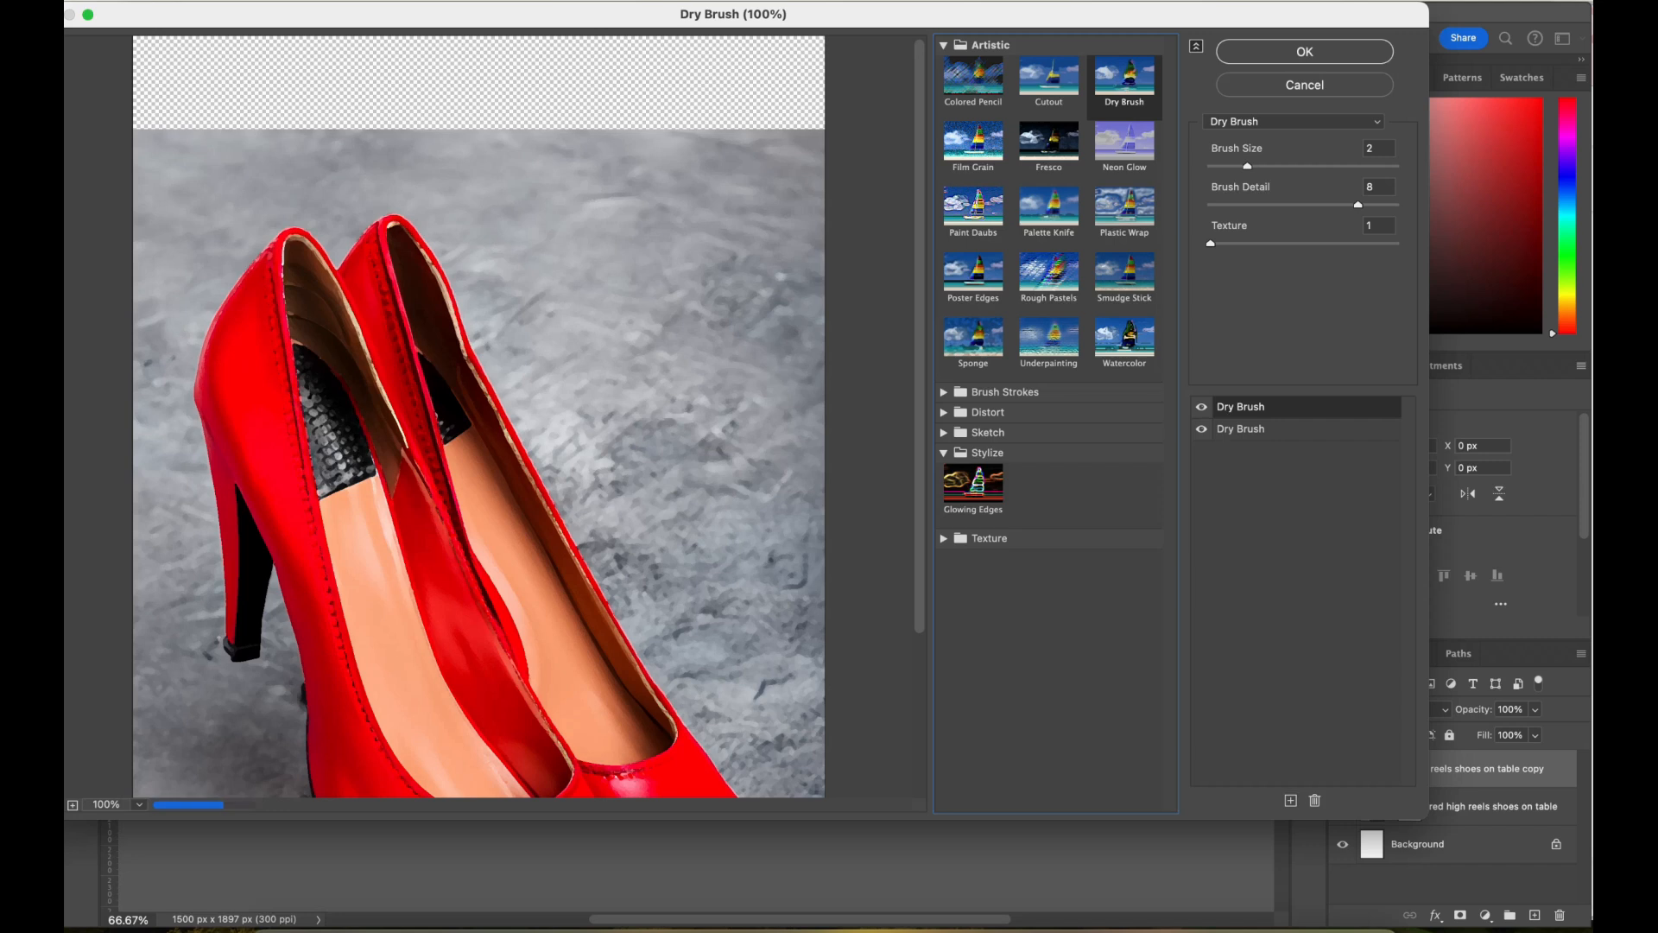
pyautogui.click(944, 392)
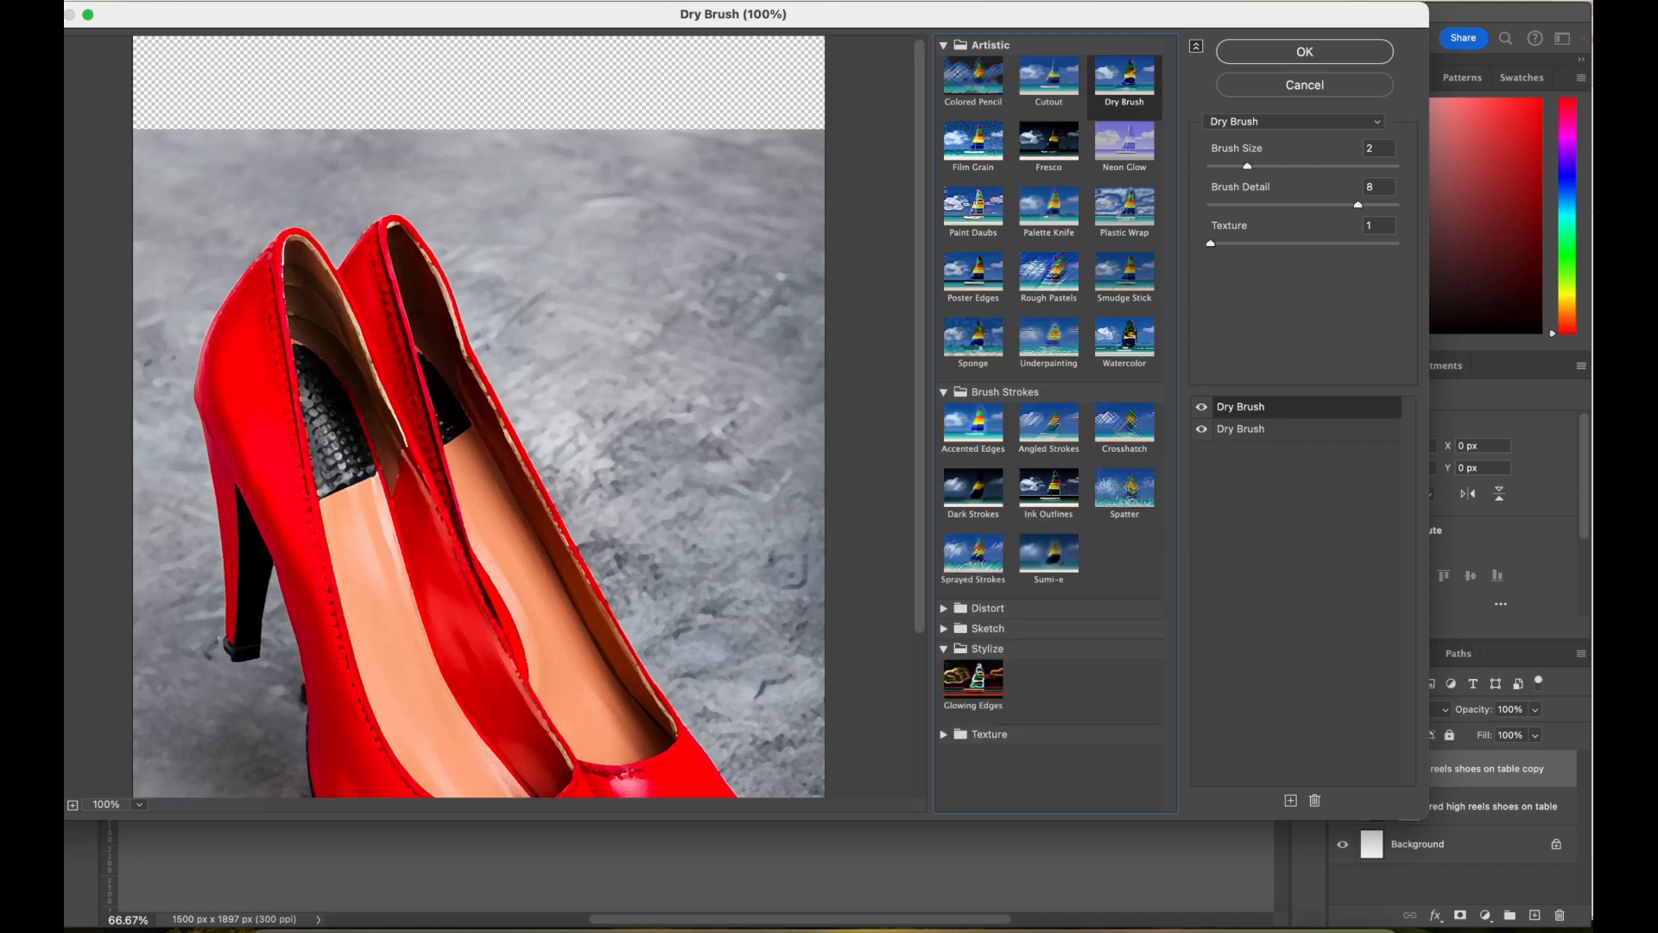
pyautogui.click(973, 424)
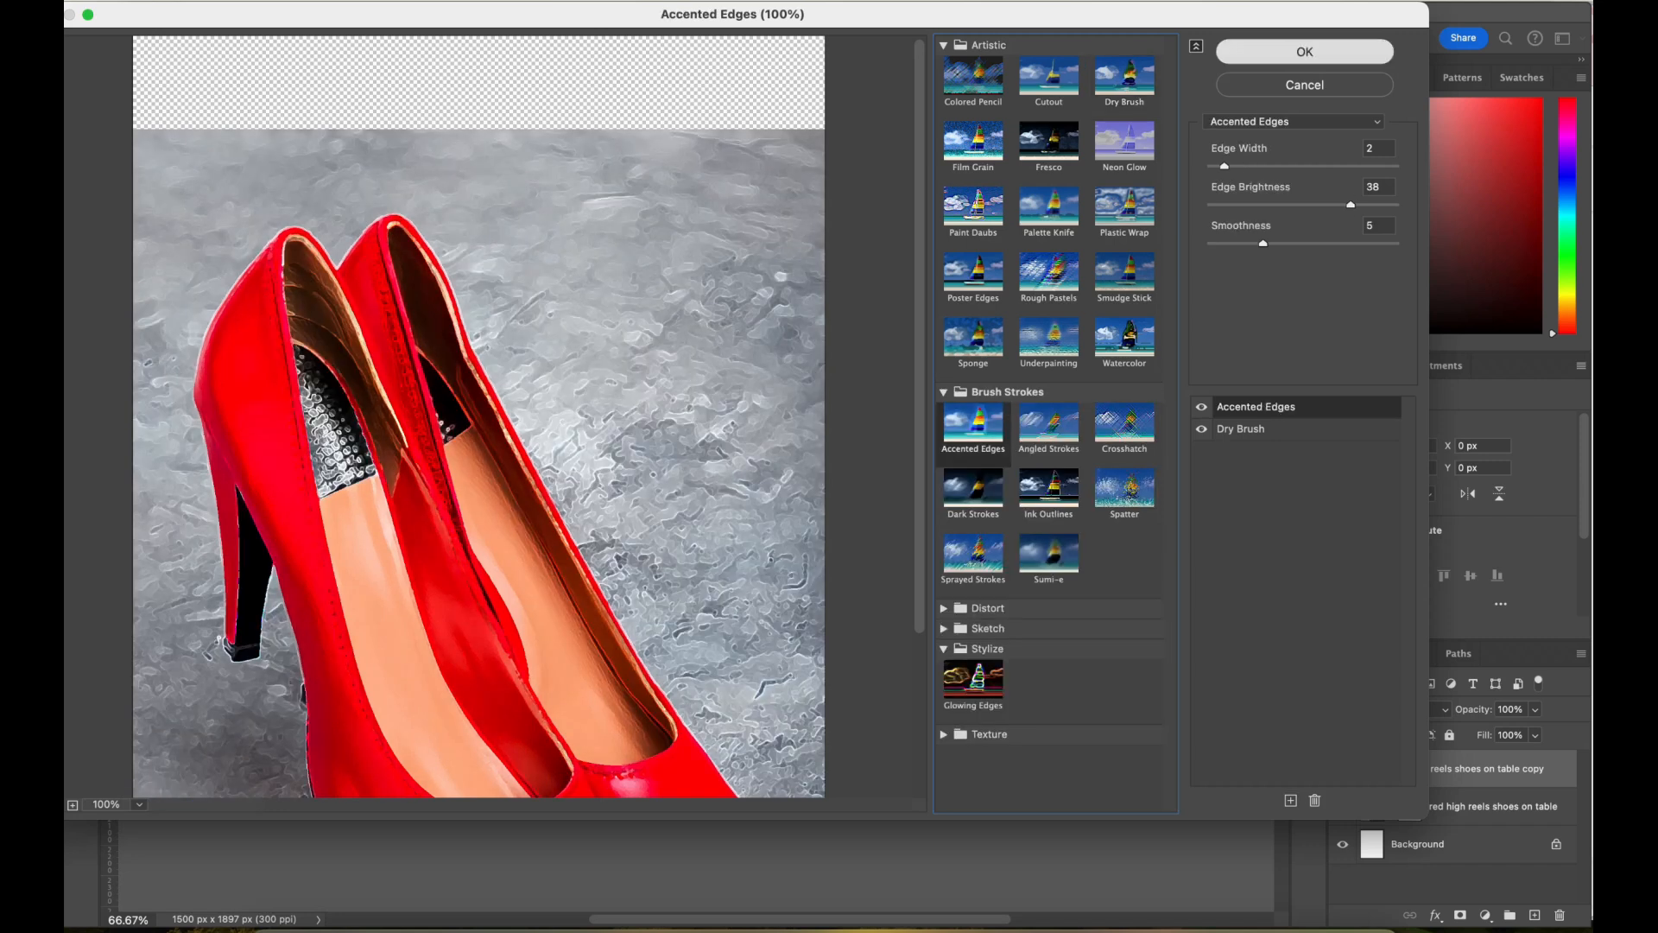
pyautogui.click(1304, 51)
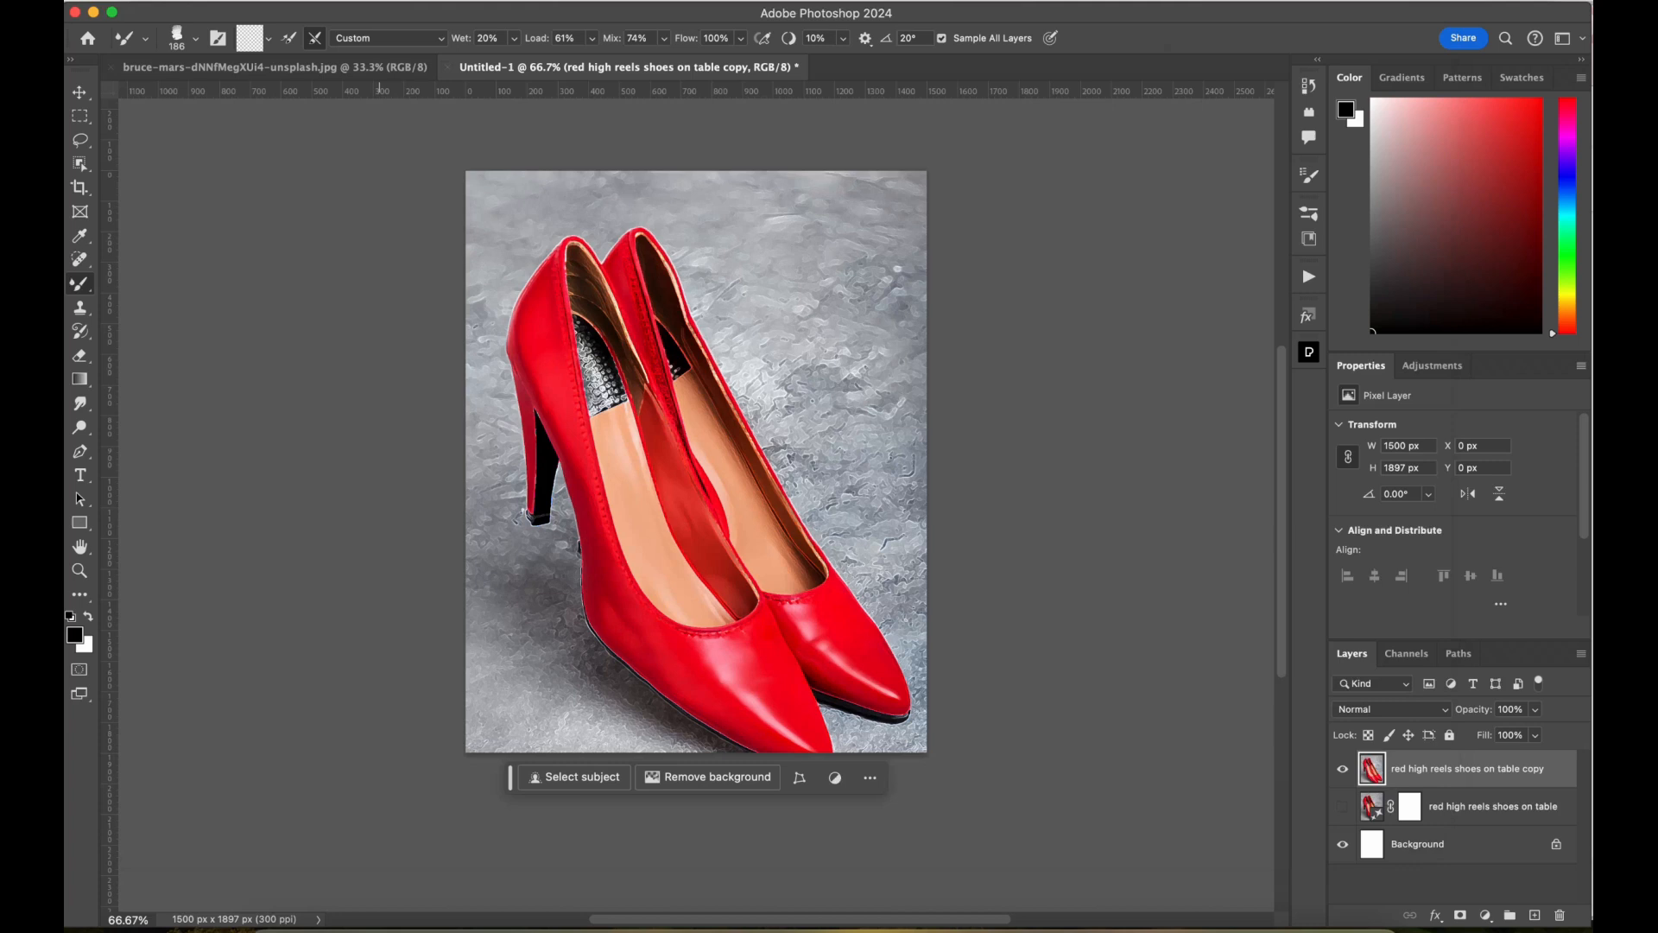
# Apply a Hue/Saturation adjustment to the copied layer with hue +13 and saturation +13.
pyautogui.click(289, 1)
pyautogui.moveTo(338, 40)
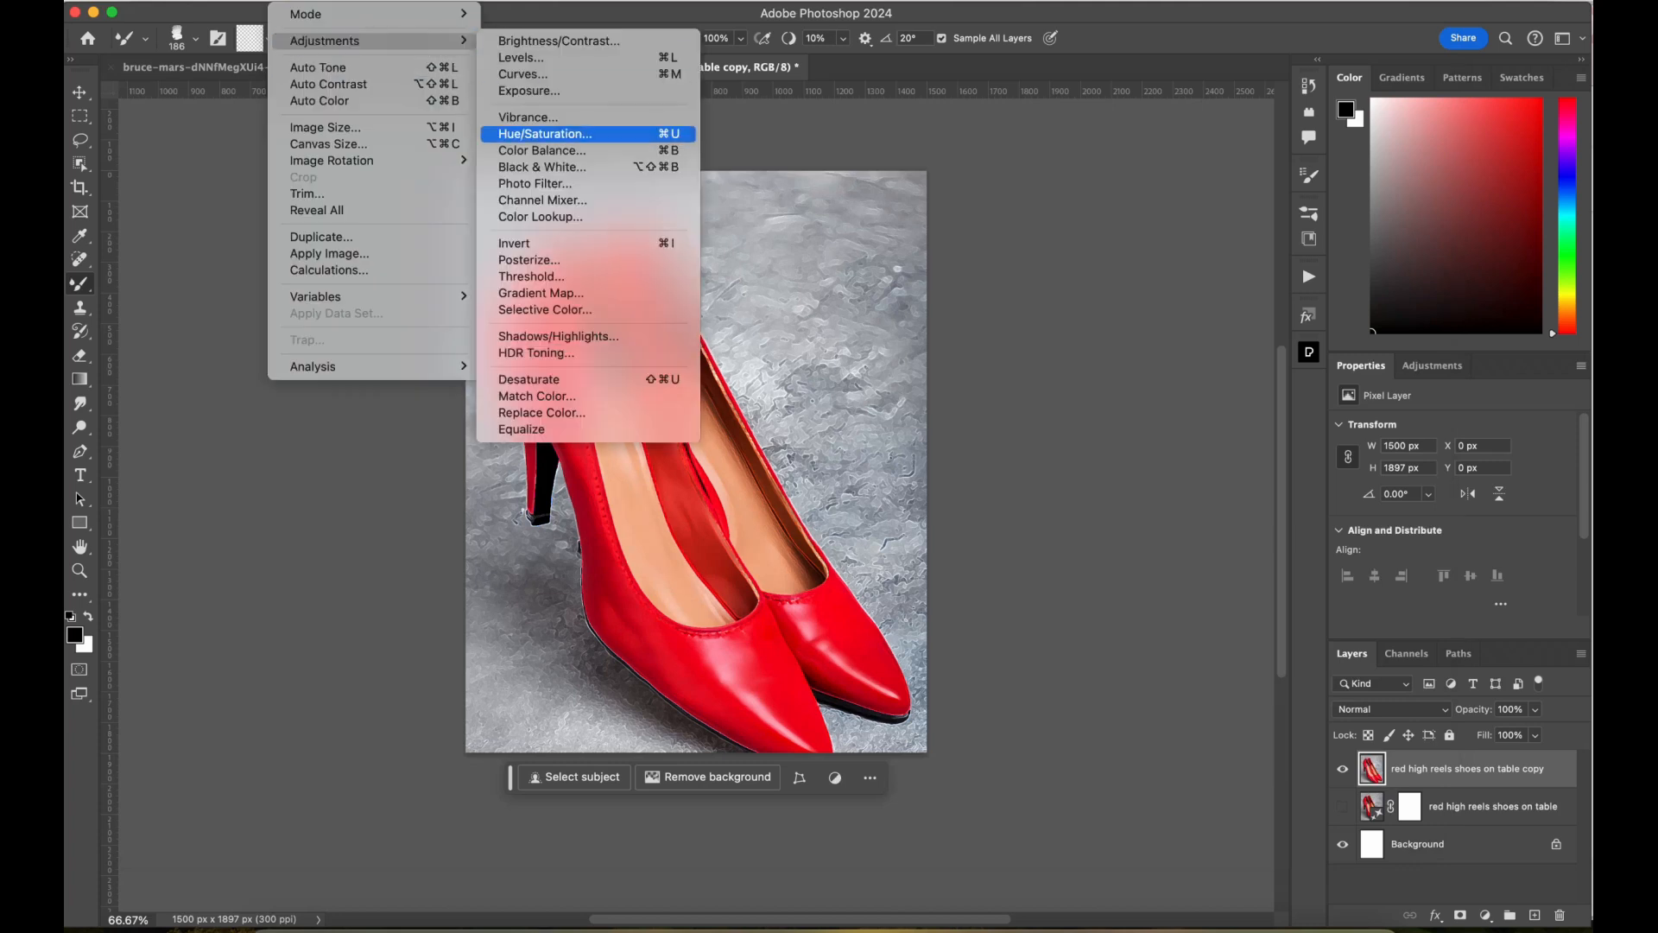
pyautogui.click(545, 134)
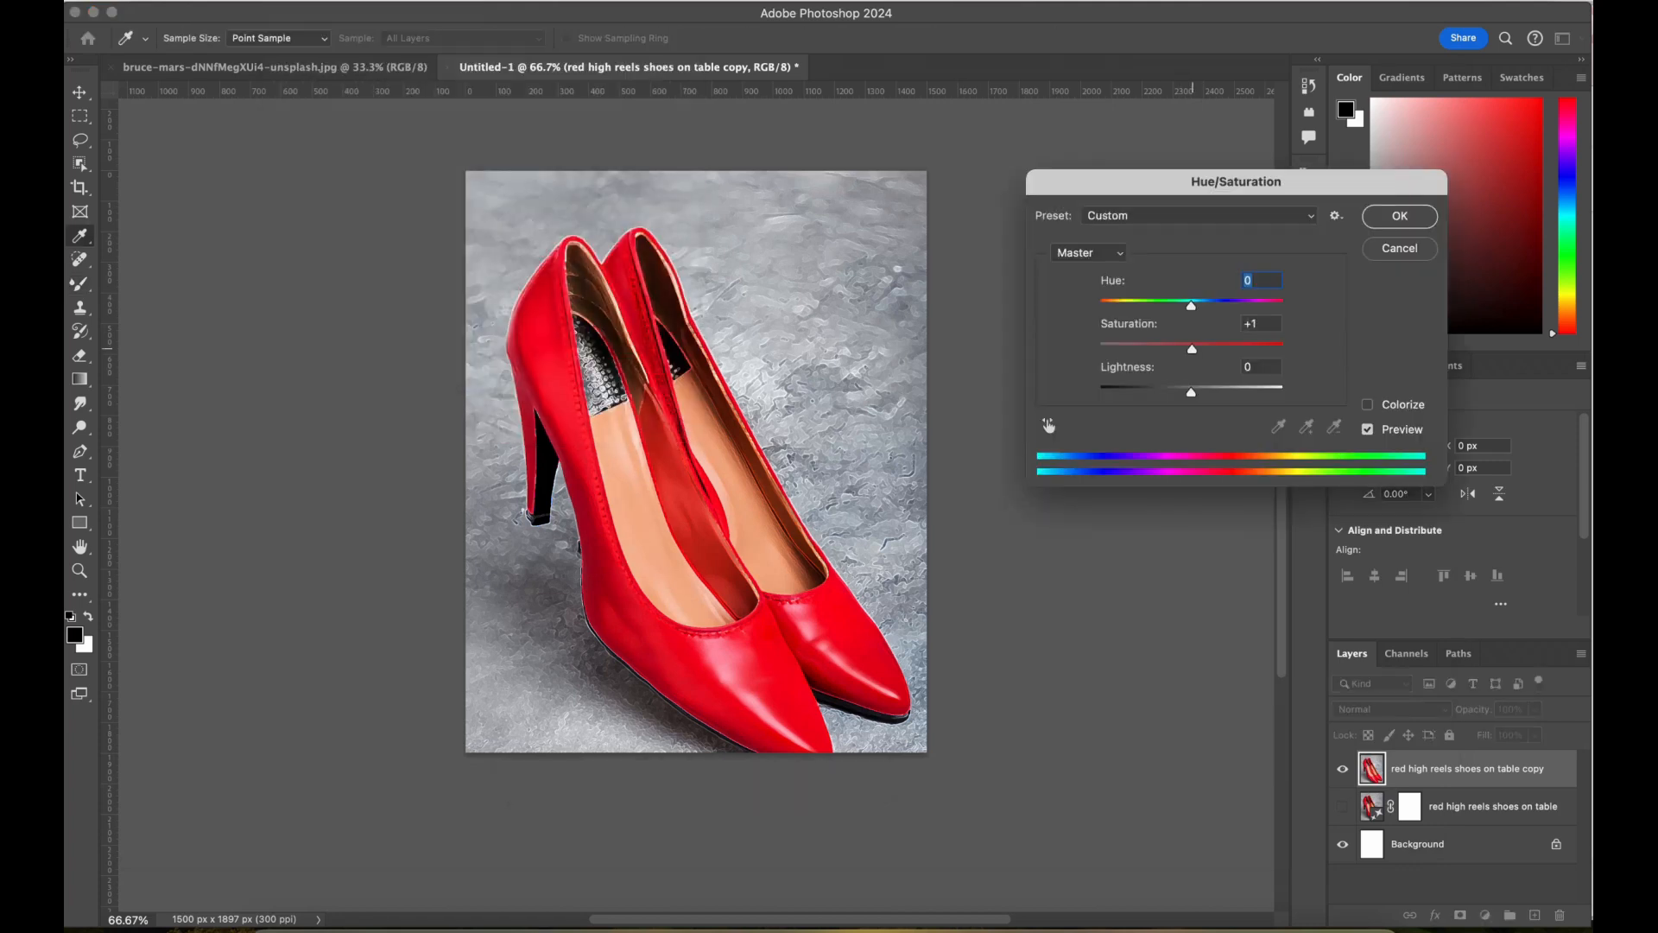
pyautogui.moveTo(1193, 349); pyautogui.dragTo(1198, 306)
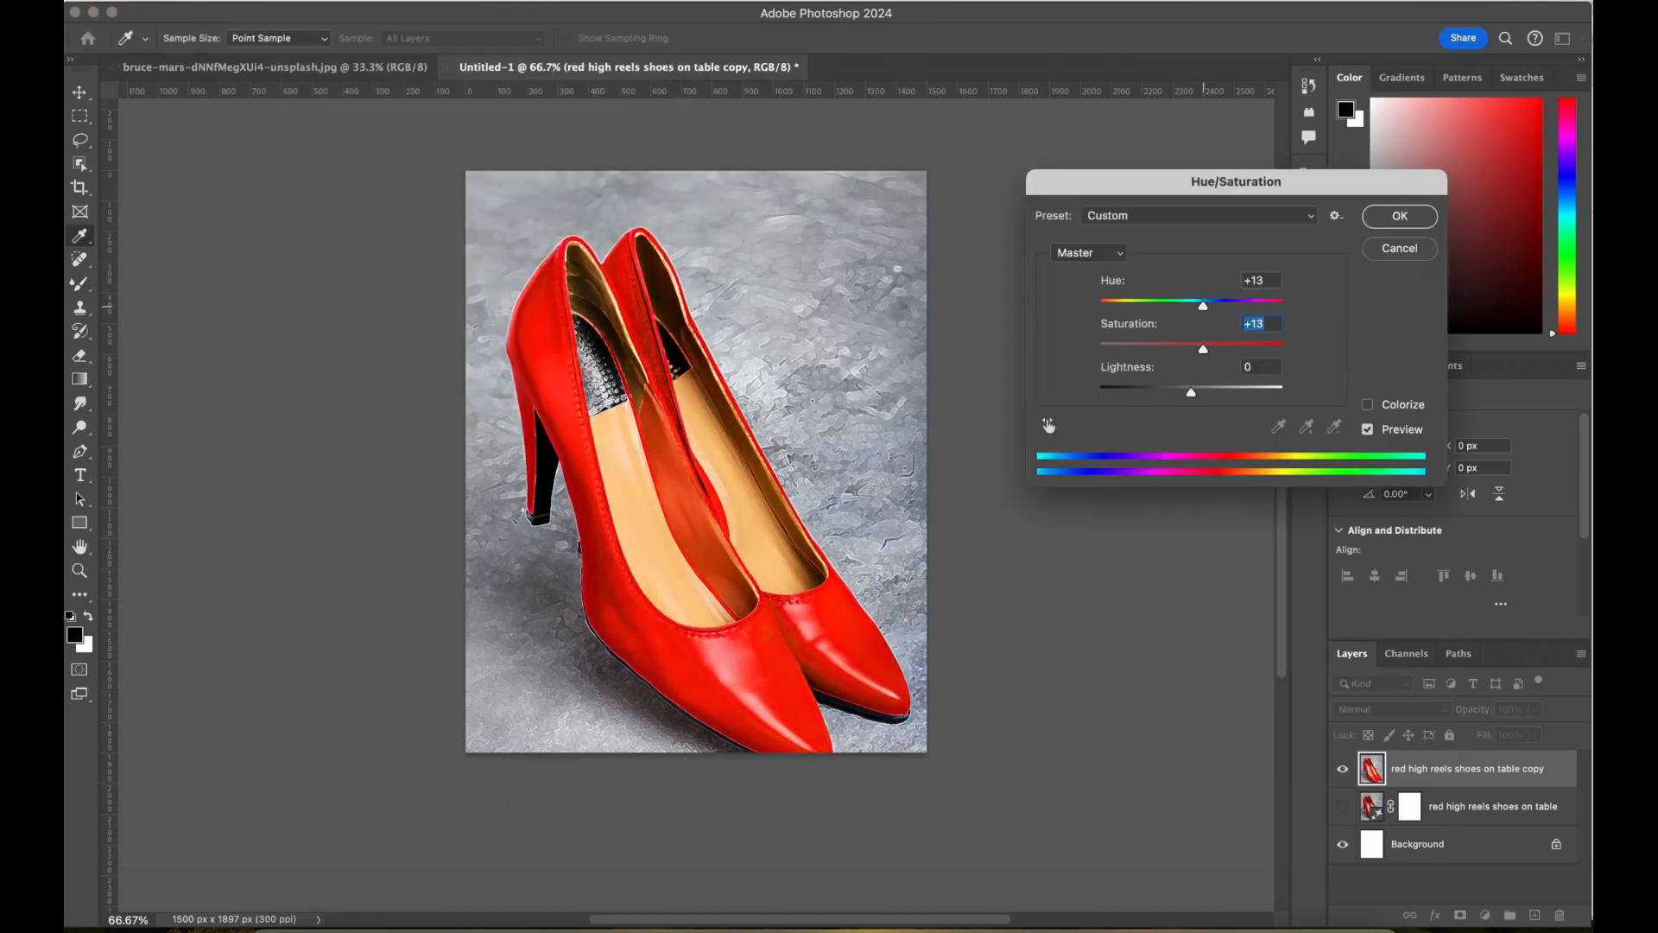
pyautogui.press('Return')
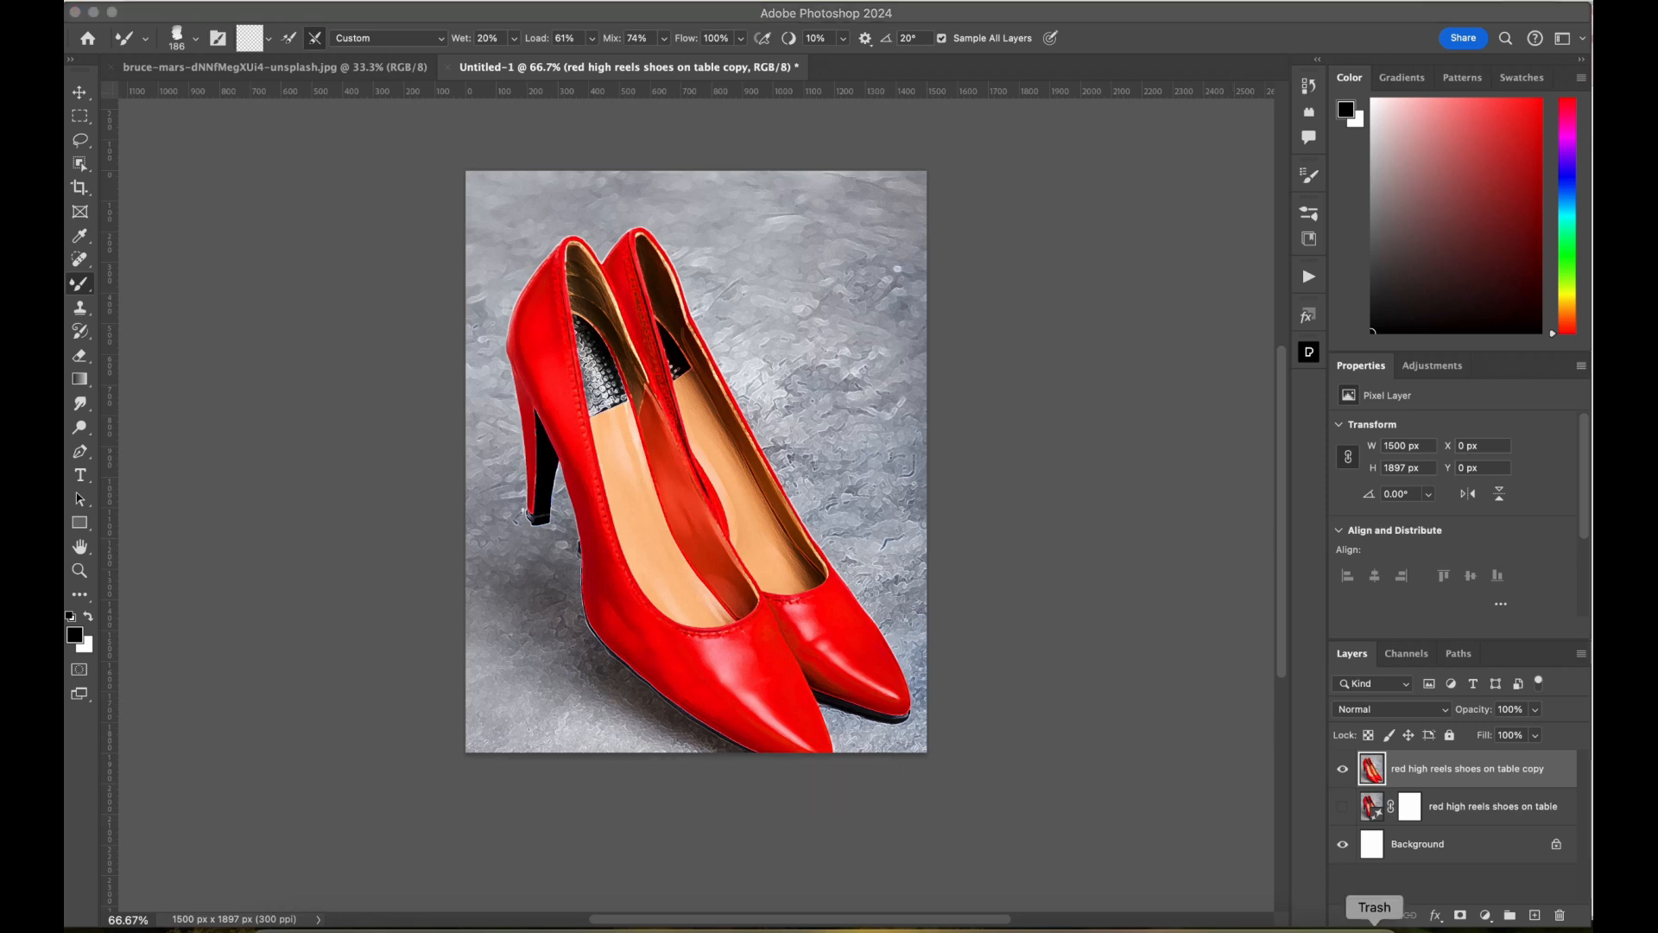
# Rename the filtered shoes copy layer as reference.
pyautogui.doubleClick(1467, 769)
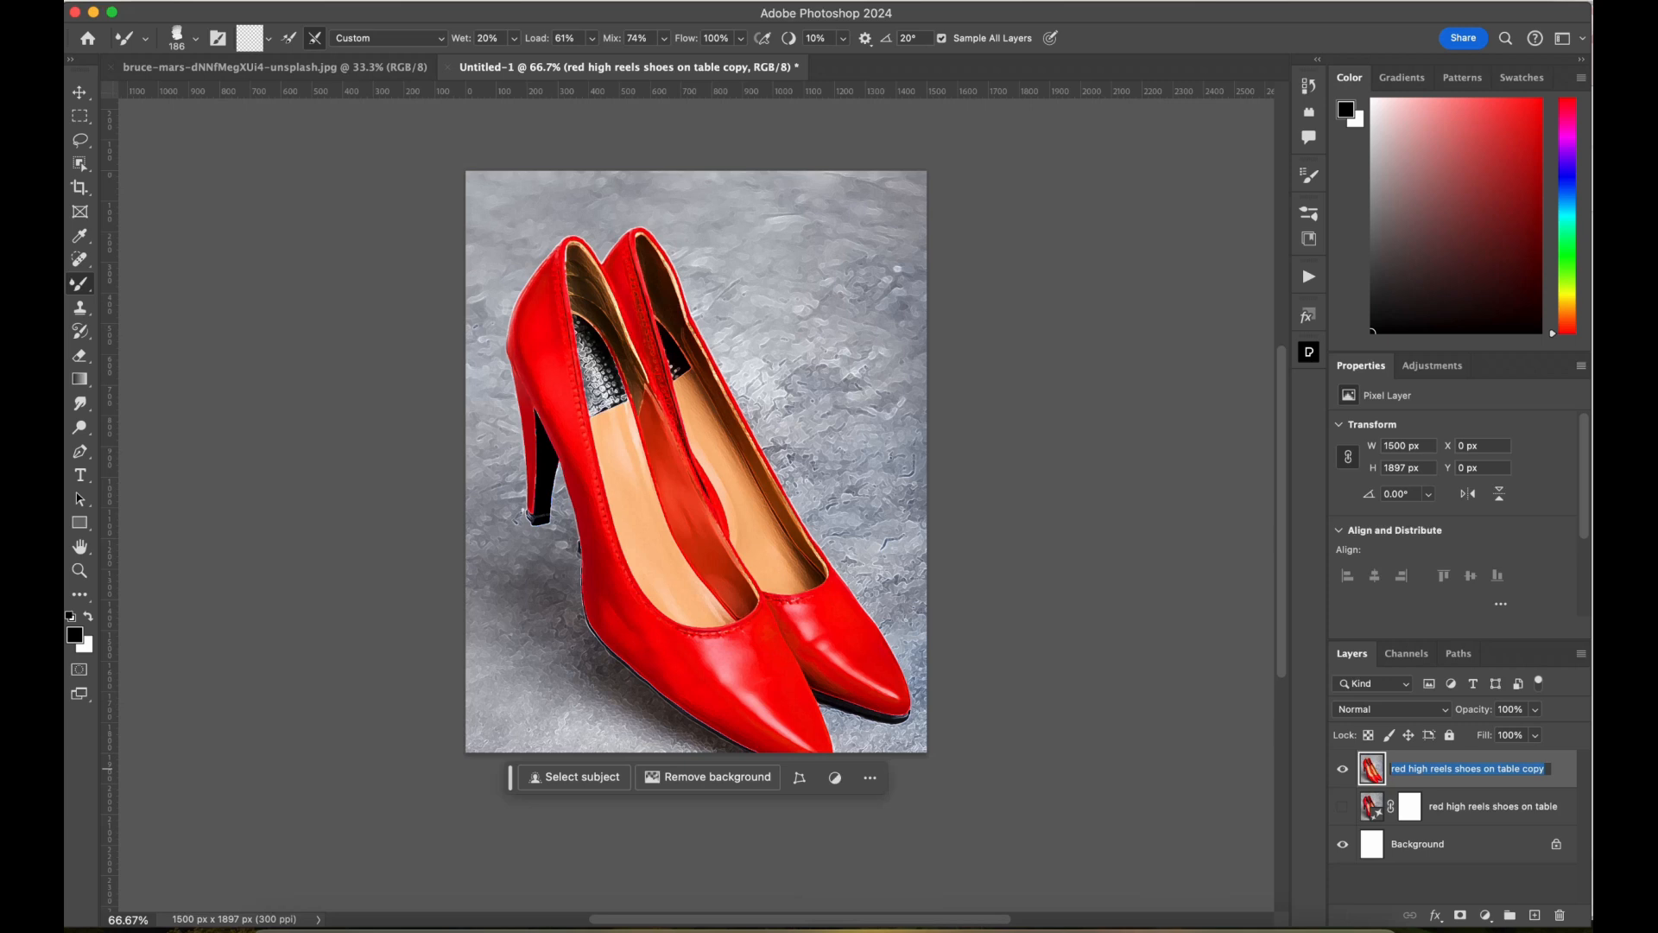
pyautogui.write('reference')
pyautogui.press('Return')
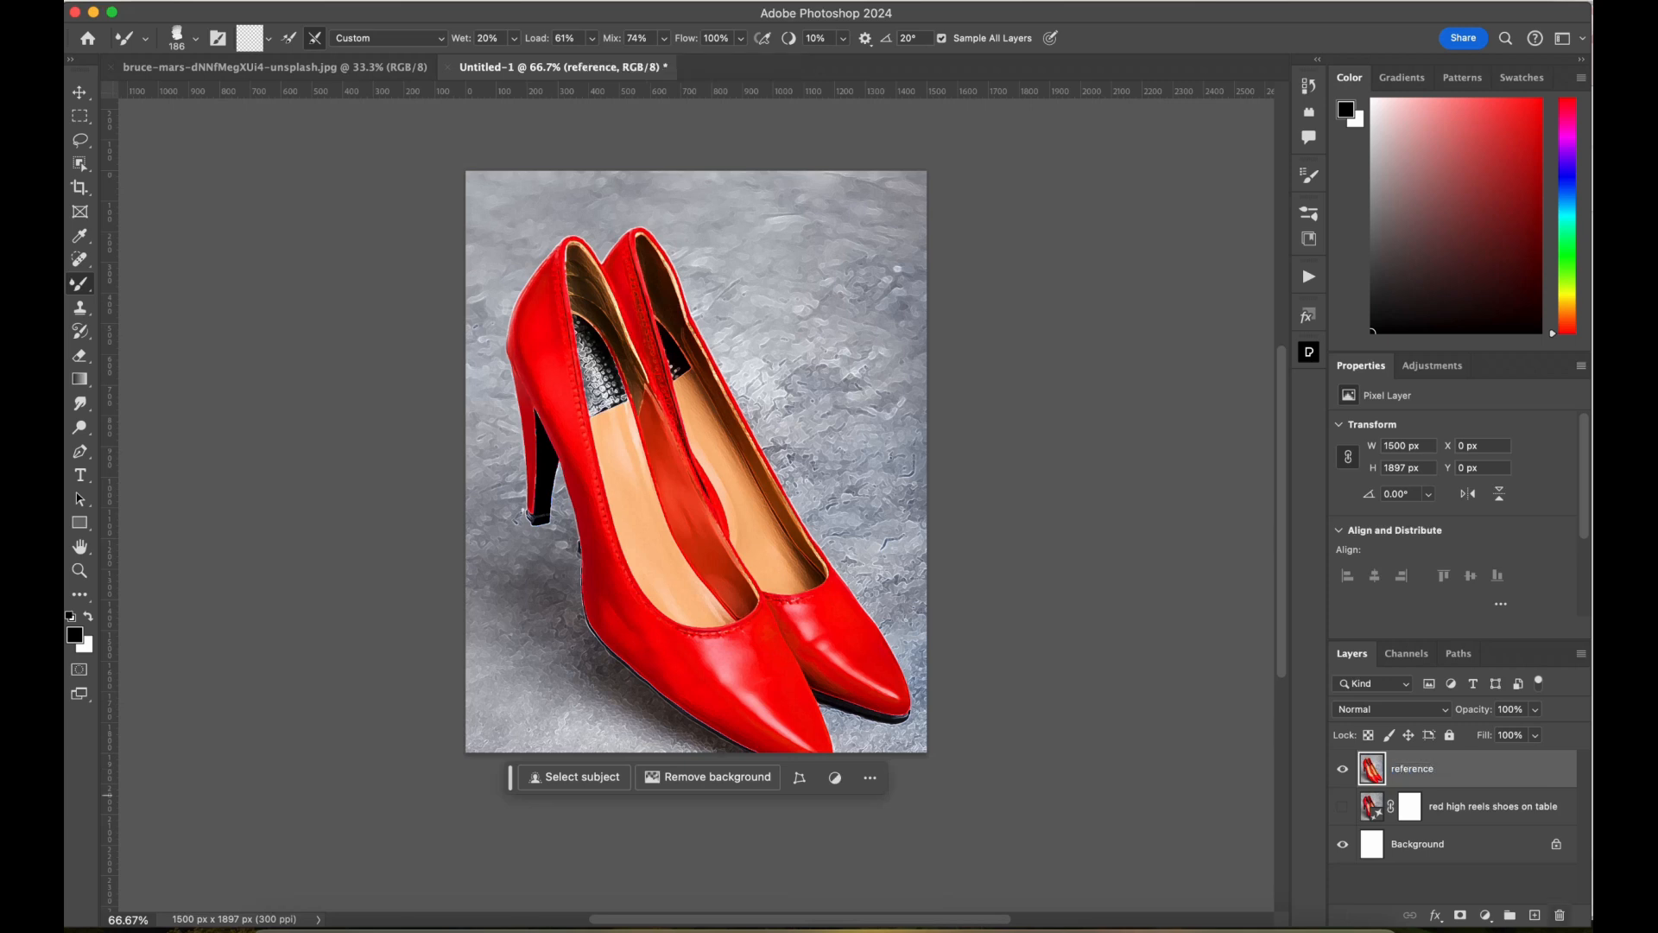
# Create a new layer named Paint above the reference layer and hide the Background layer.
pyautogui.click(1535, 914)
pyautogui.doubleClick(1426, 768)
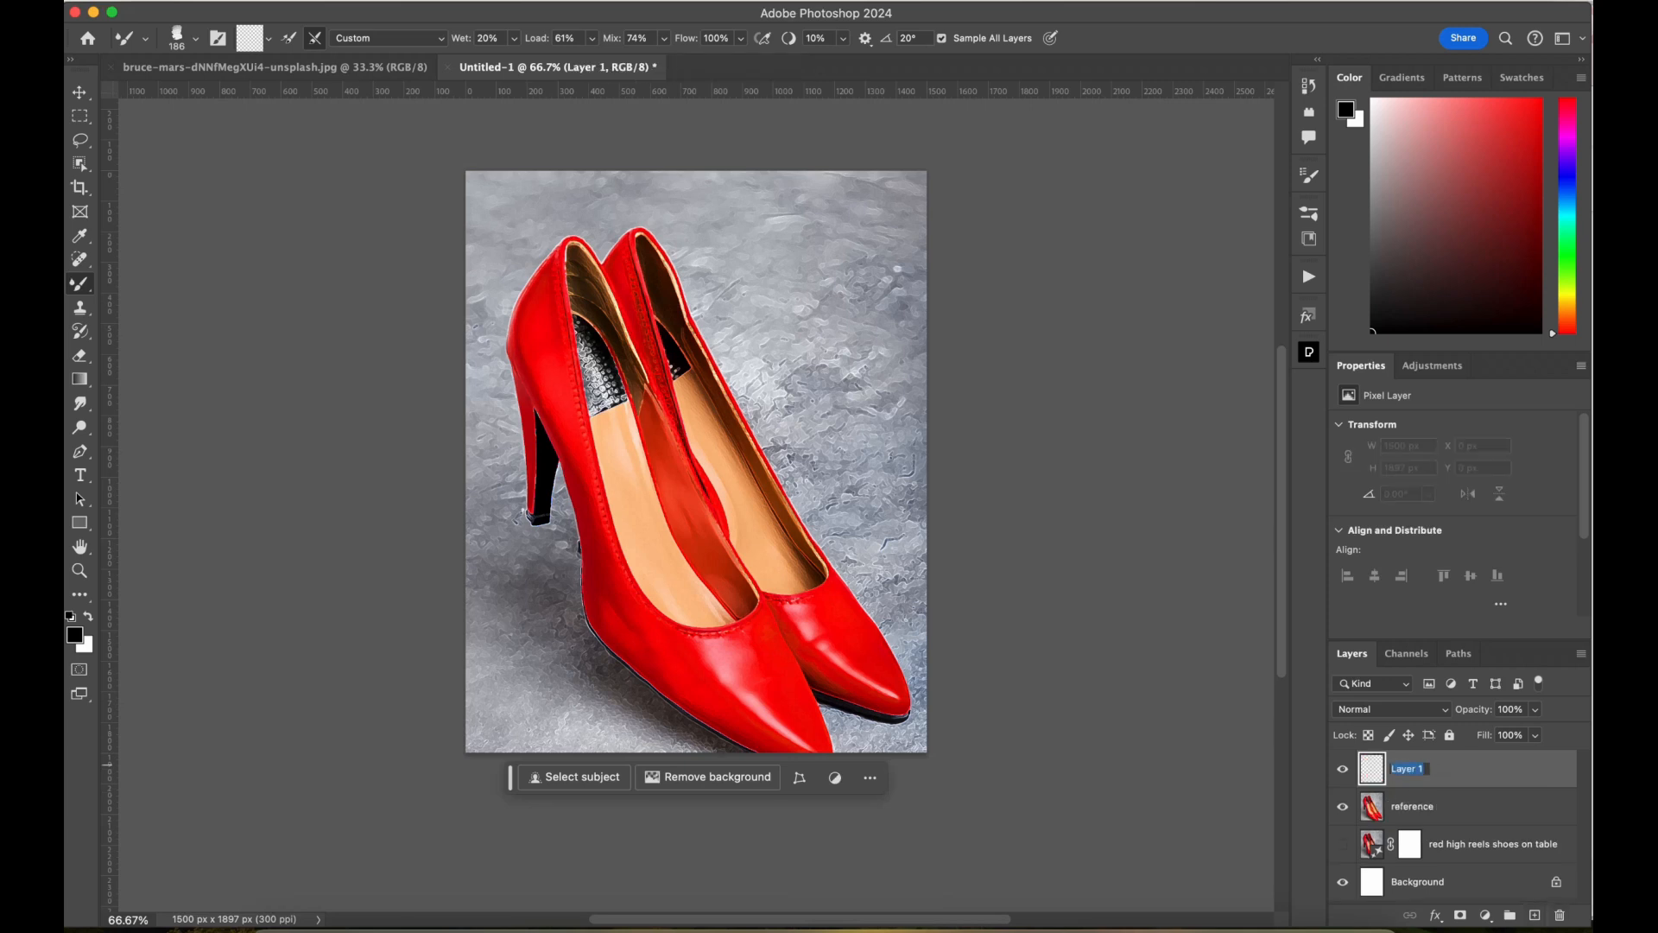
pyautogui.write('Paint')
pyautogui.press('Return')
pyautogui.click(1343, 882)
# Select the gouache2 mixer brush for painting over the shoe.
pyautogui.press('super+1')
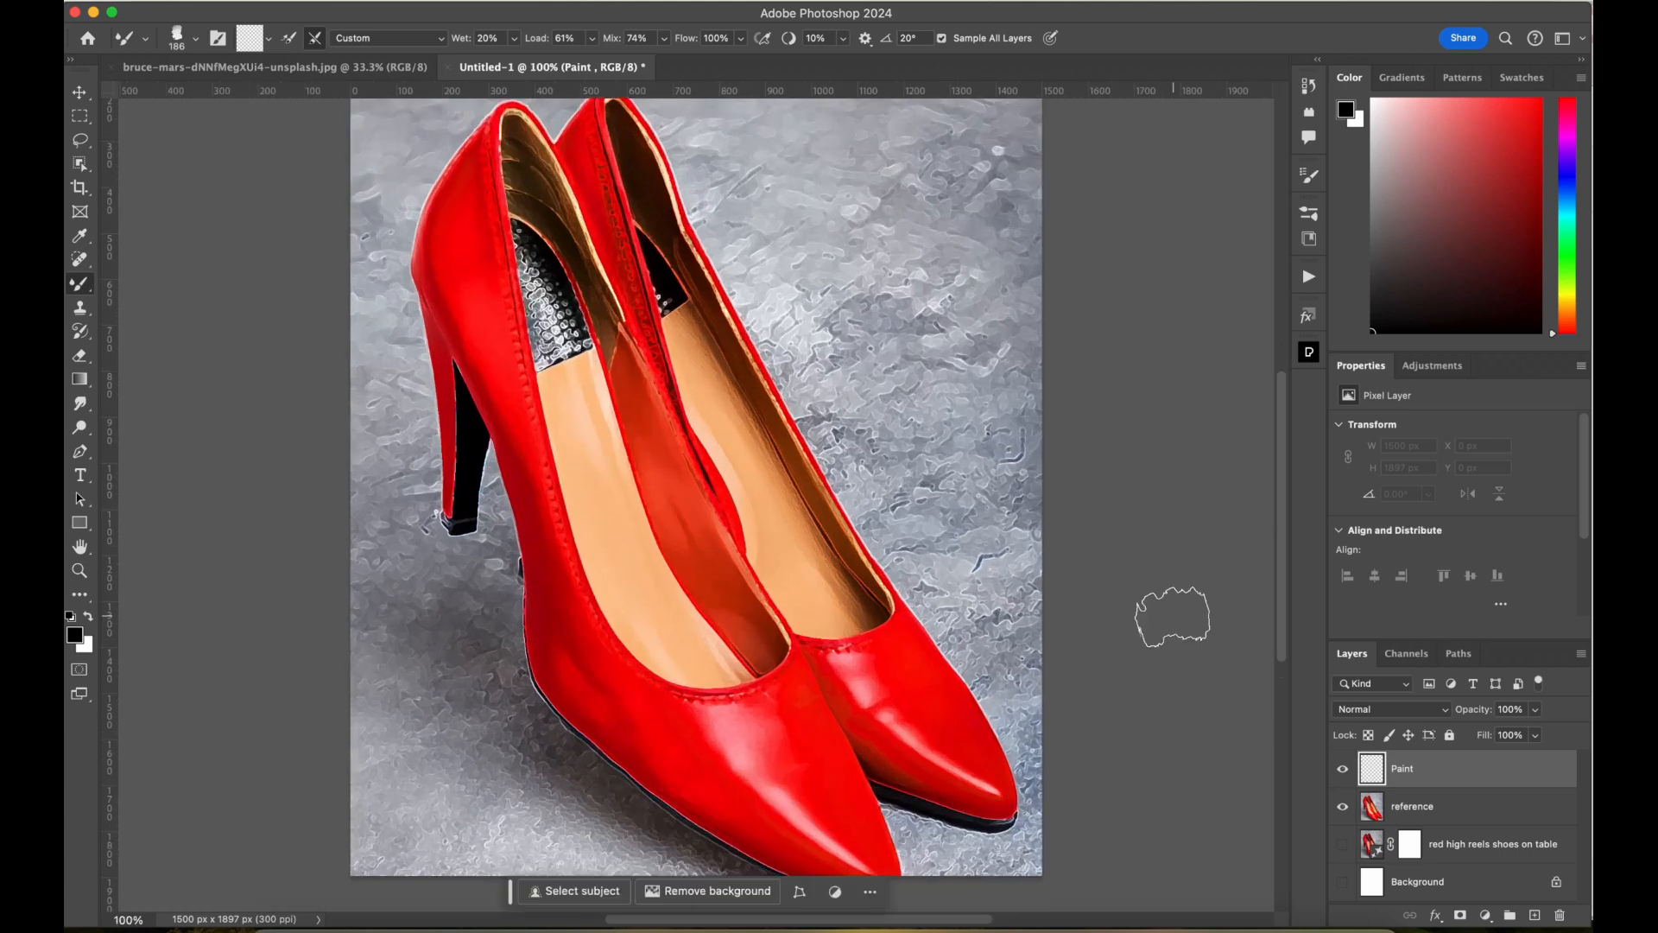
pyautogui.press('super+plus')
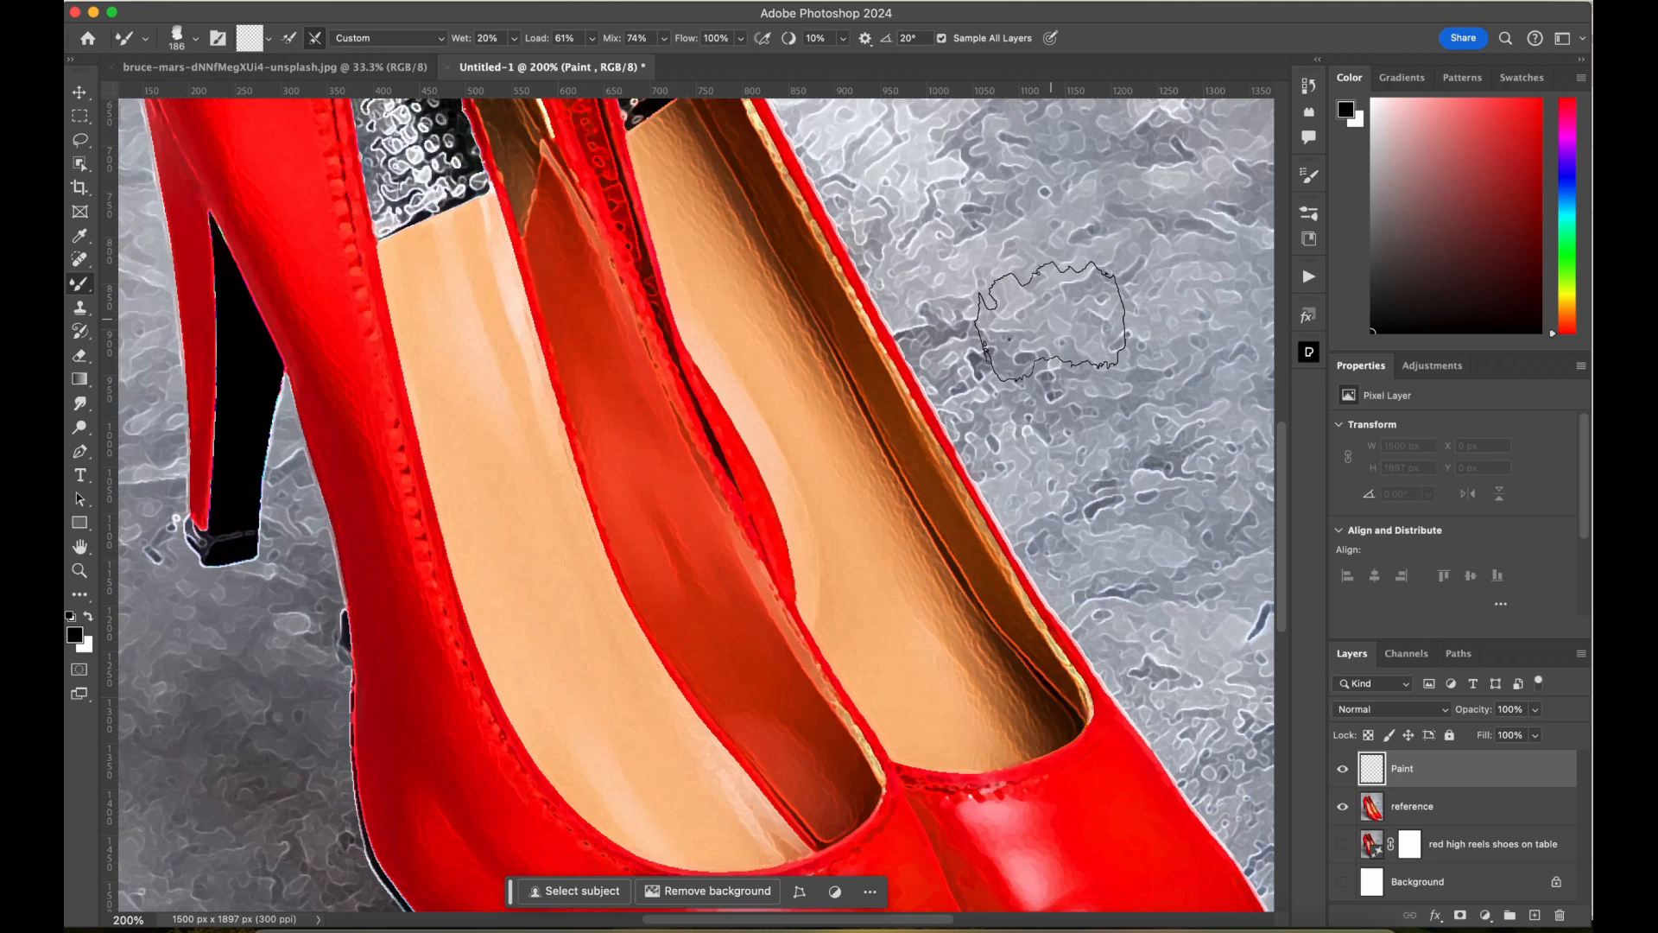
pyautogui.scroll(-5, 1239, 471)
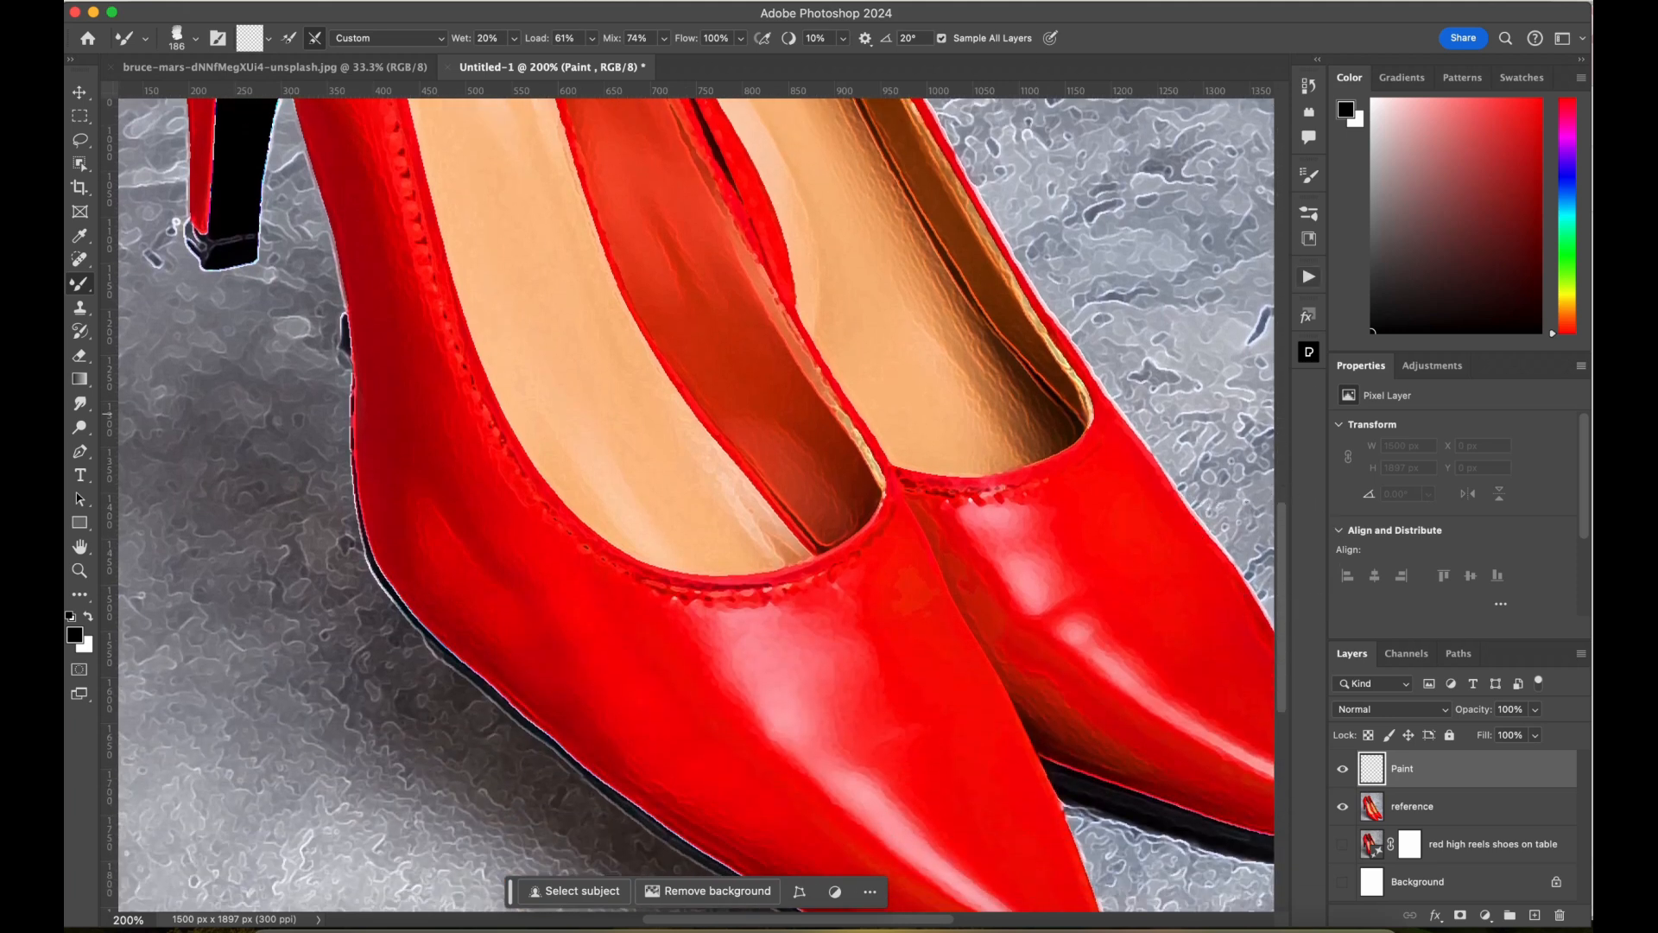
pyautogui.click(1309, 175)
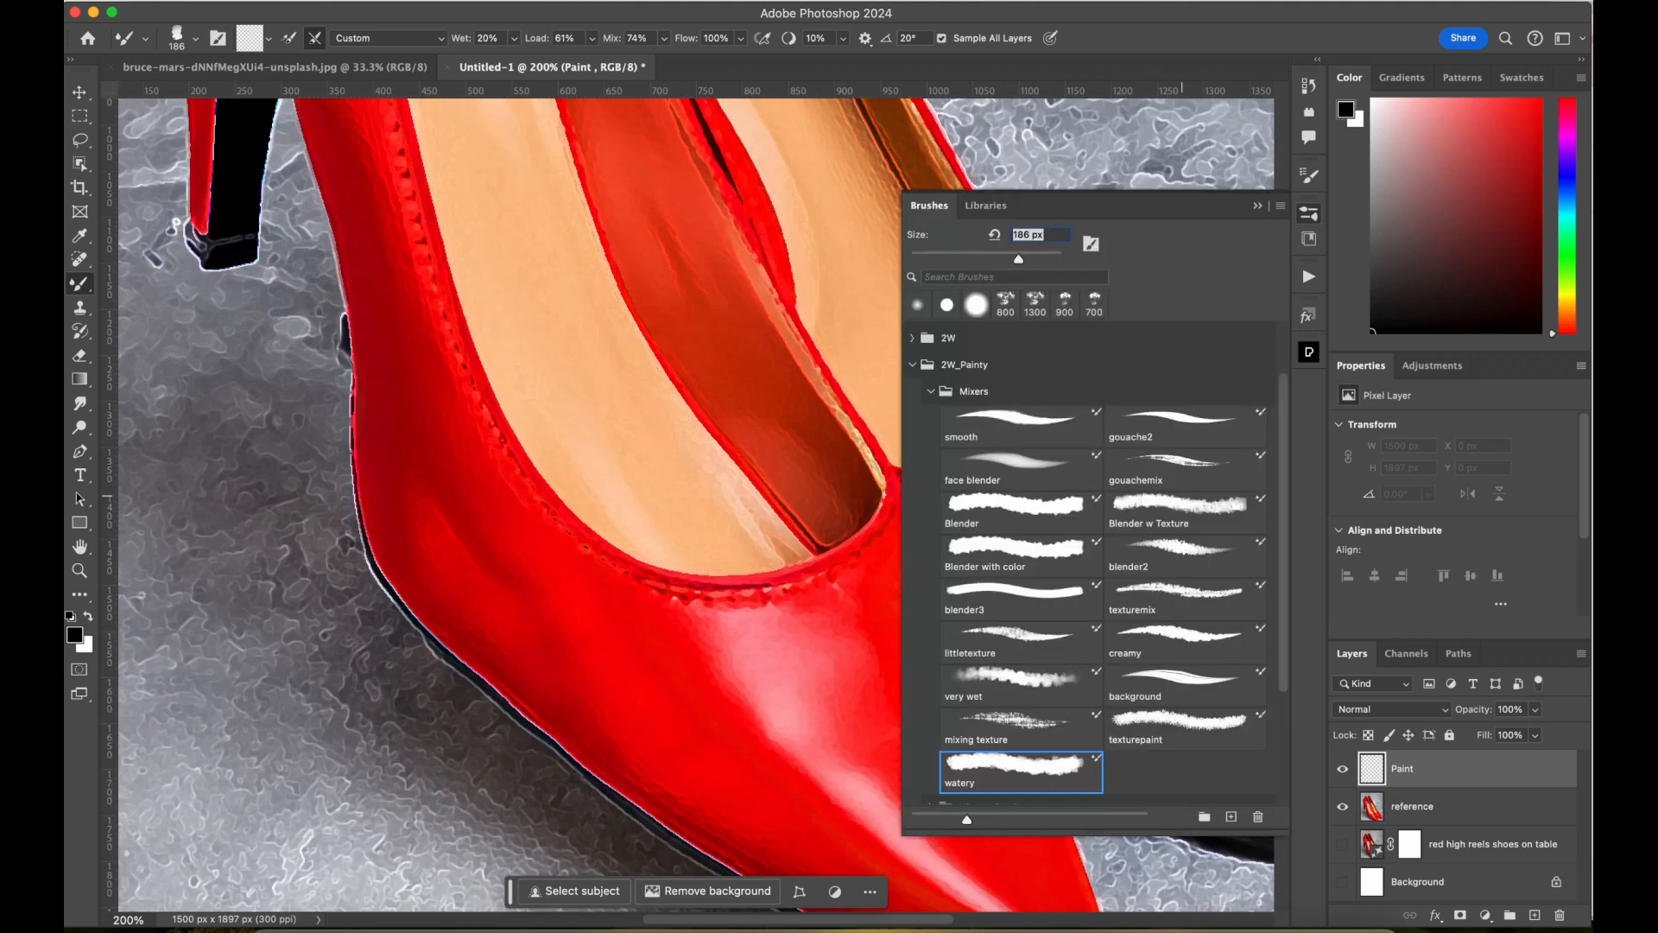
pyautogui.click(1181, 423)
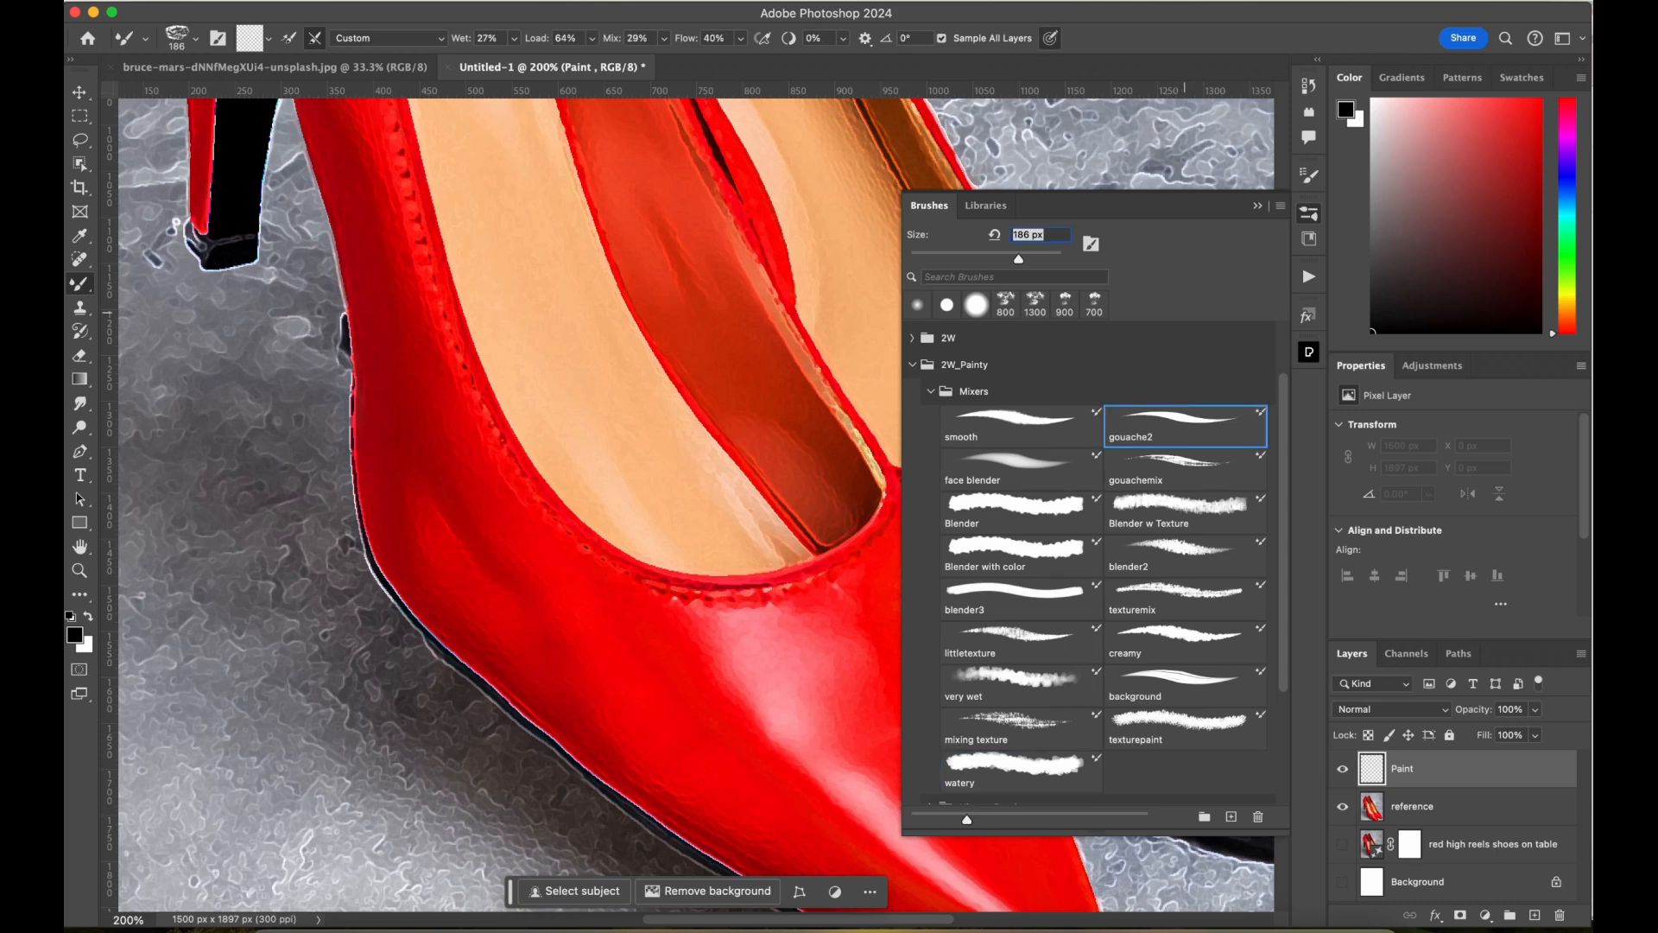
pyautogui.click(1258, 206)
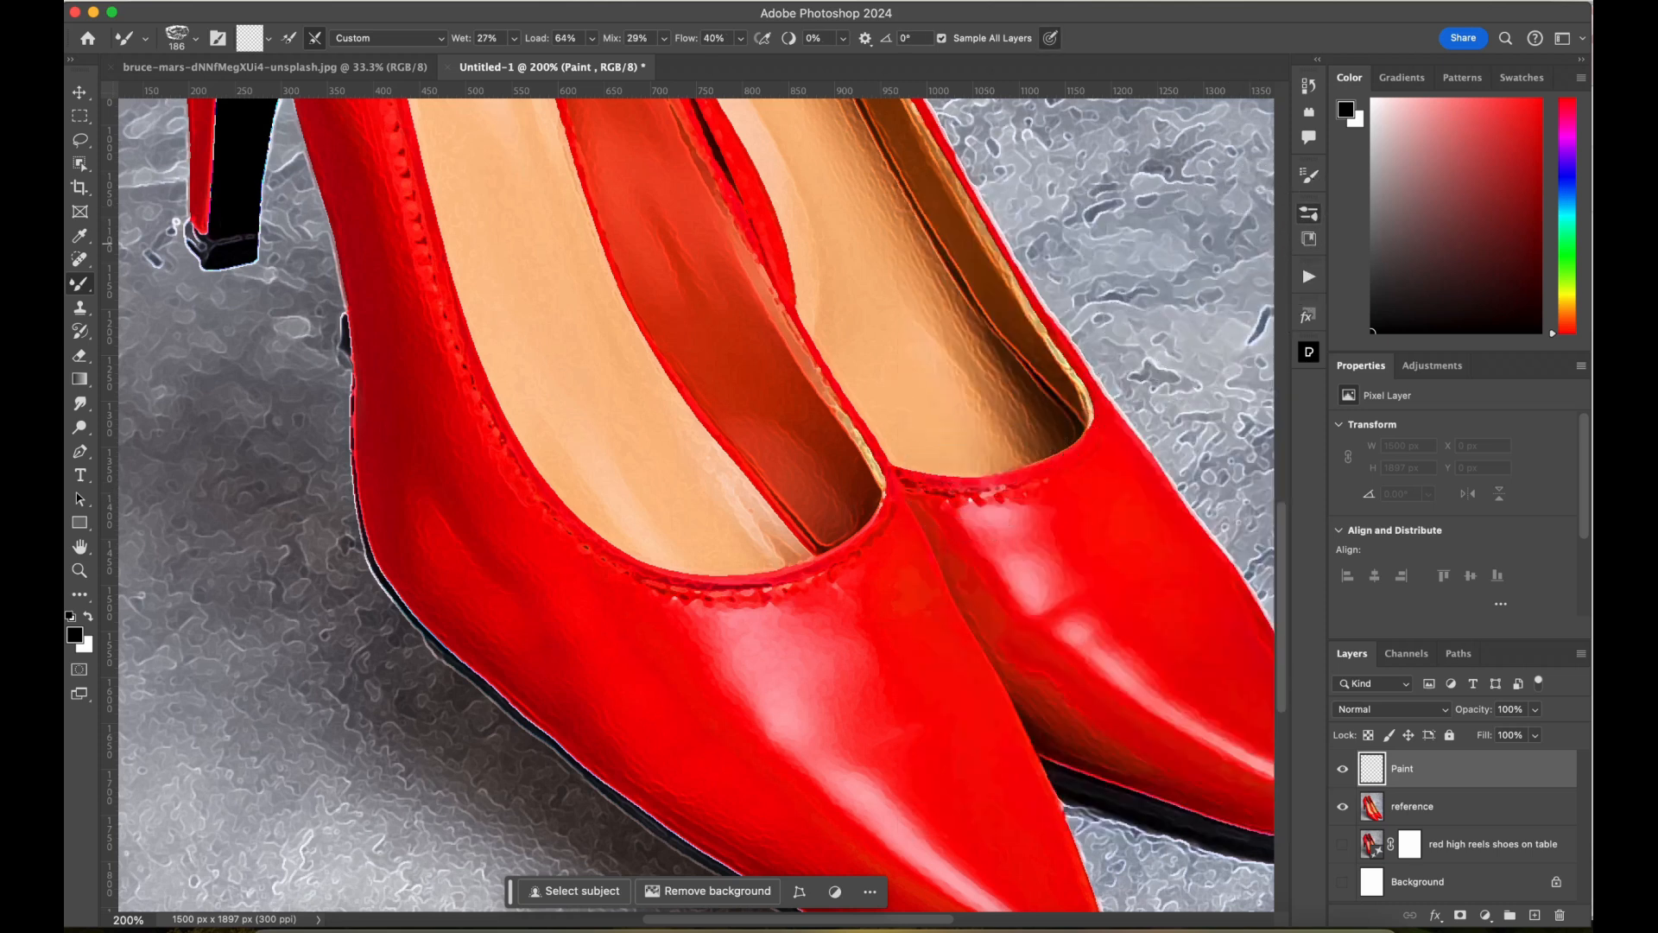
# Switch to the Blender w Texture mixer brush and reduce its size to 100 px.
pyautogui.click(1309, 213)
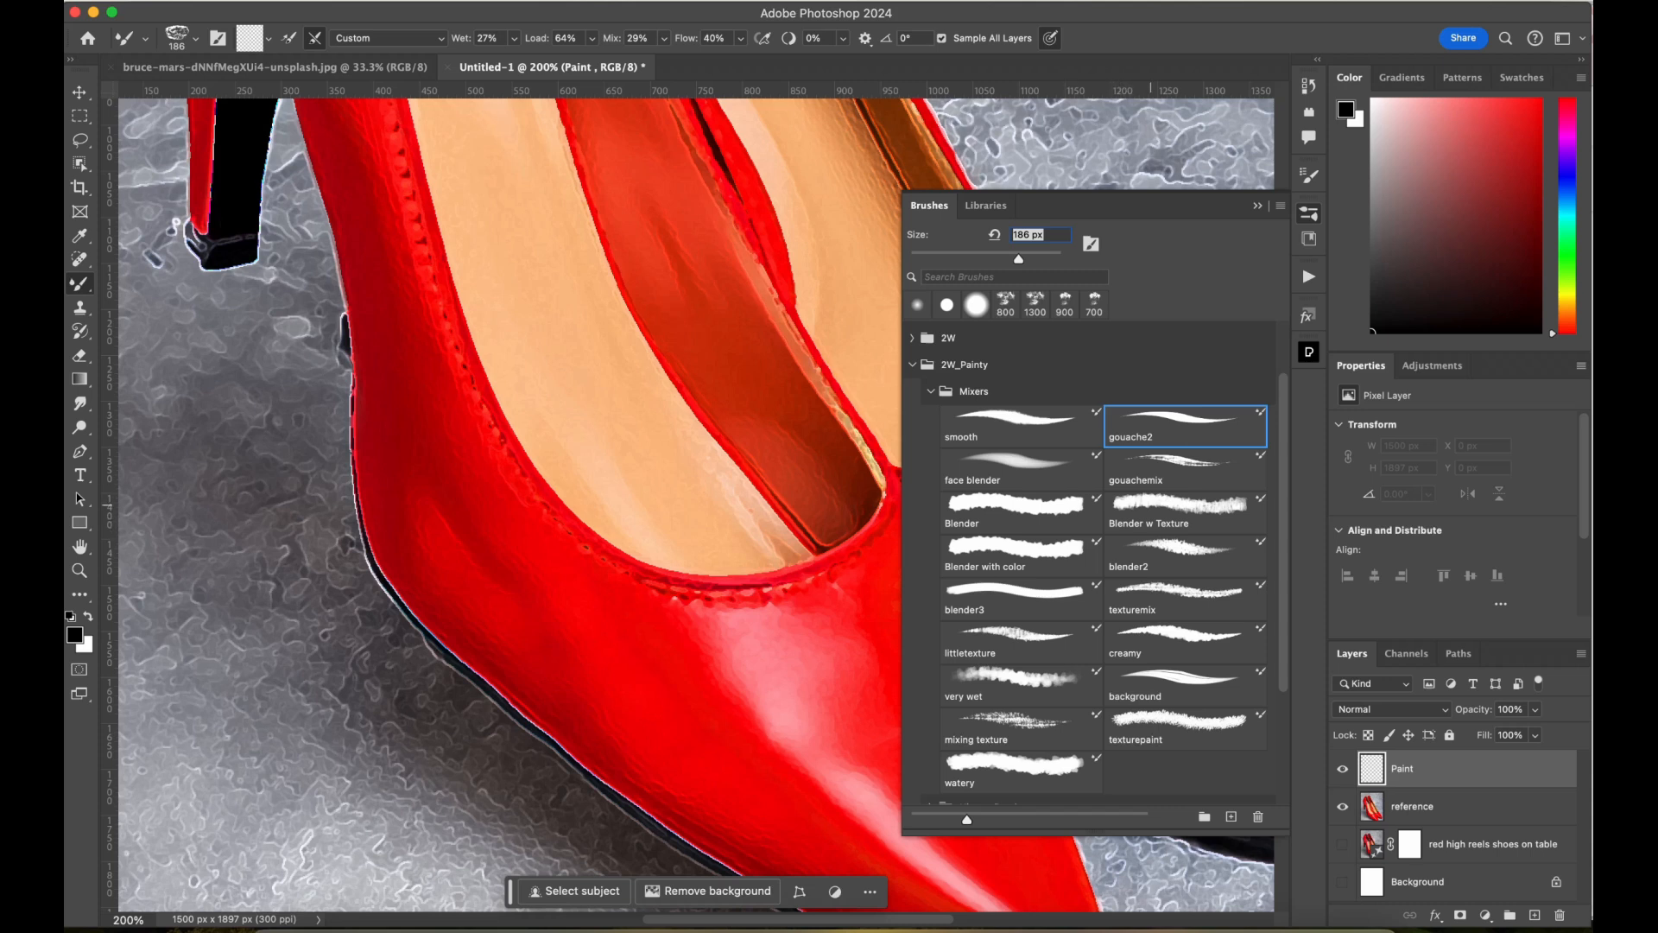
pyautogui.click(1147, 505)
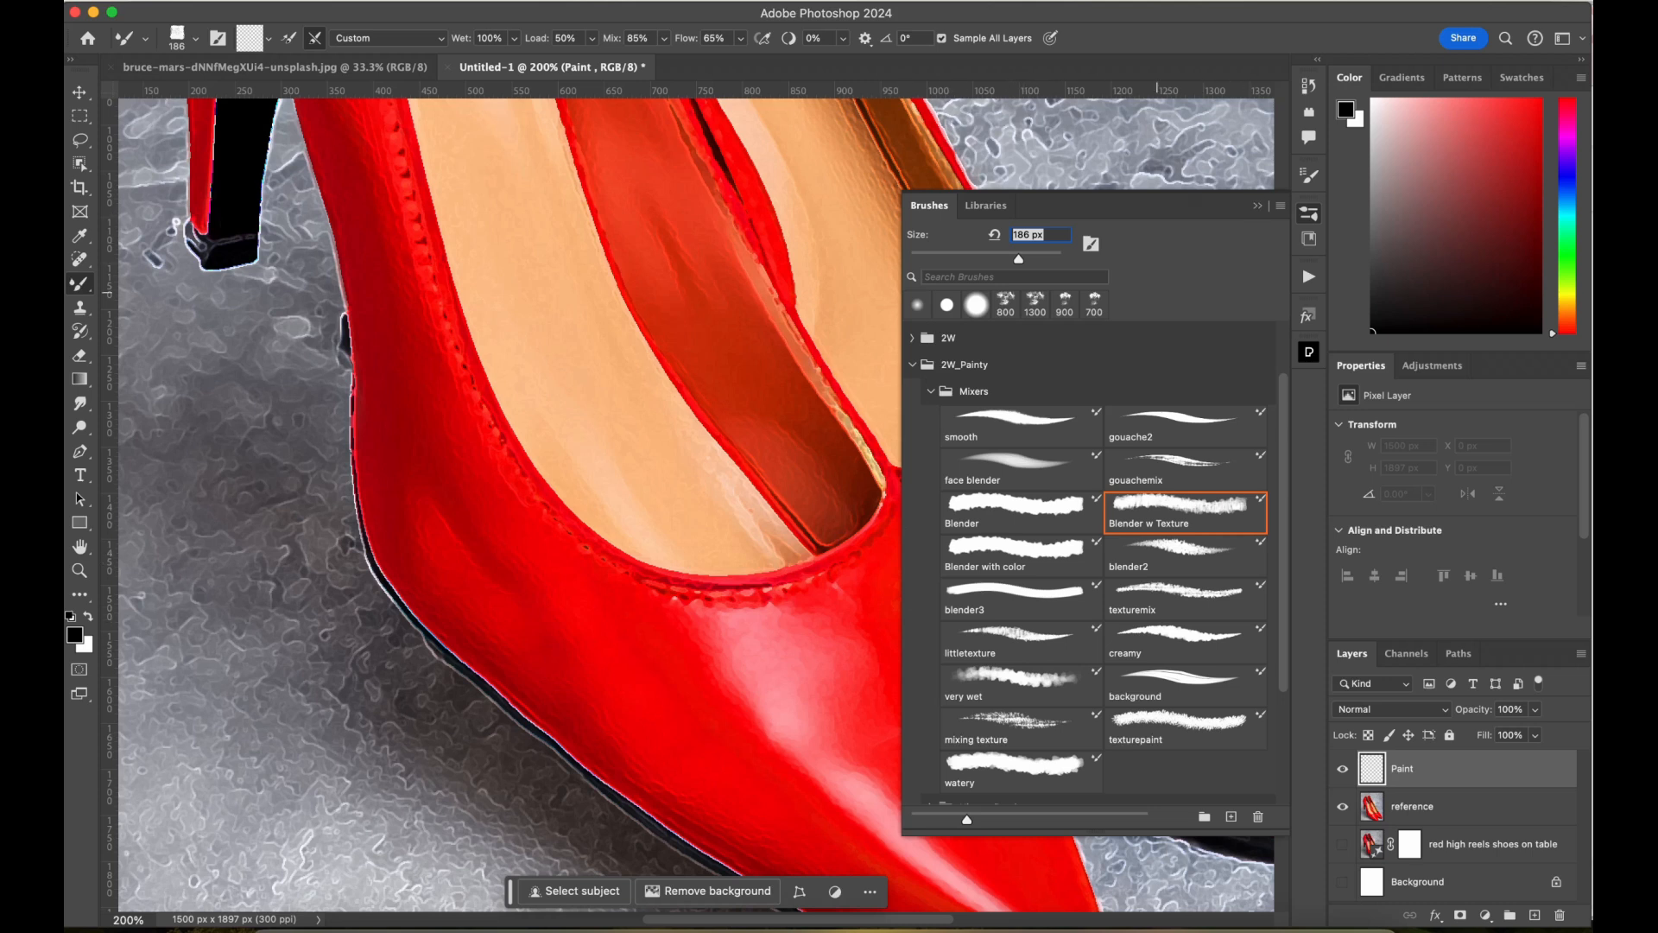
pyautogui.click(1256, 205)
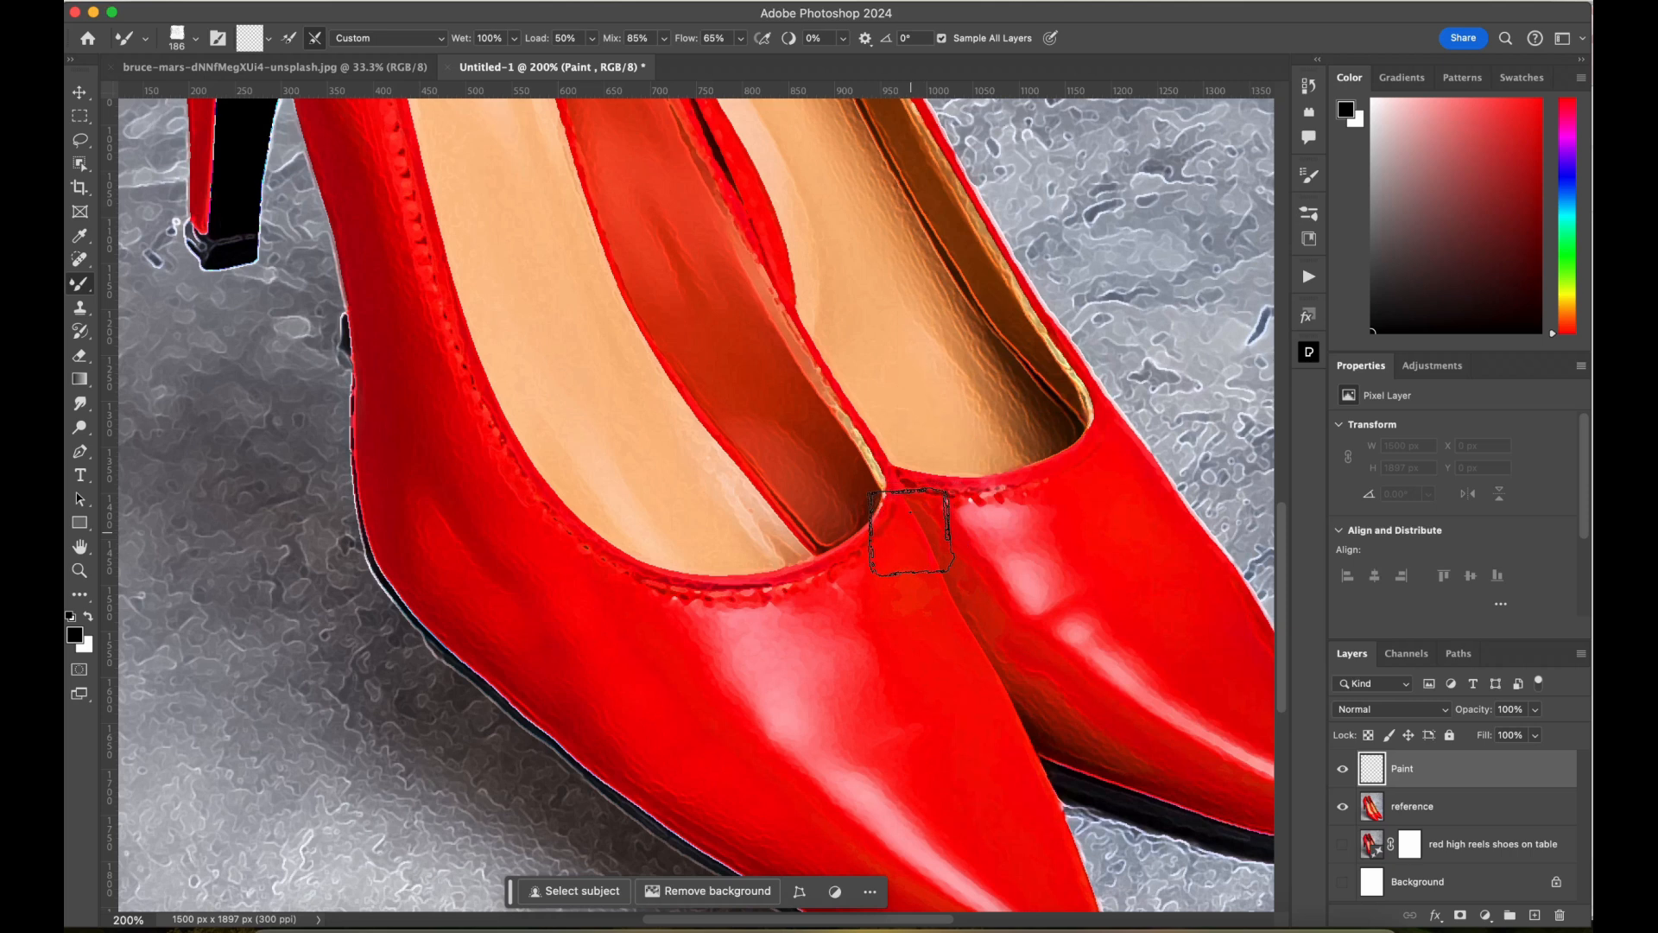
pyautogui.press('[')
pyautogui.press('[')
pyautogui.press('[')
pyautogui.press('[')
# Blend the highlights and red tones across the left shoe's toe and lower side with mixer brush strokes.
pyautogui.moveTo(803, 647); pyautogui.dragTo(830, 693)
pyautogui.moveTo(760, 624)
pyautogui.mouseDown()
pyautogui.moveTo(781, 704)
pyautogui.moveTo(819, 742)
pyautogui.mouseUp()
pyautogui.moveTo(844, 648); pyautogui.dragTo(894, 818)
pyautogui.moveTo(834, 734); pyautogui.dragTo(883, 774)
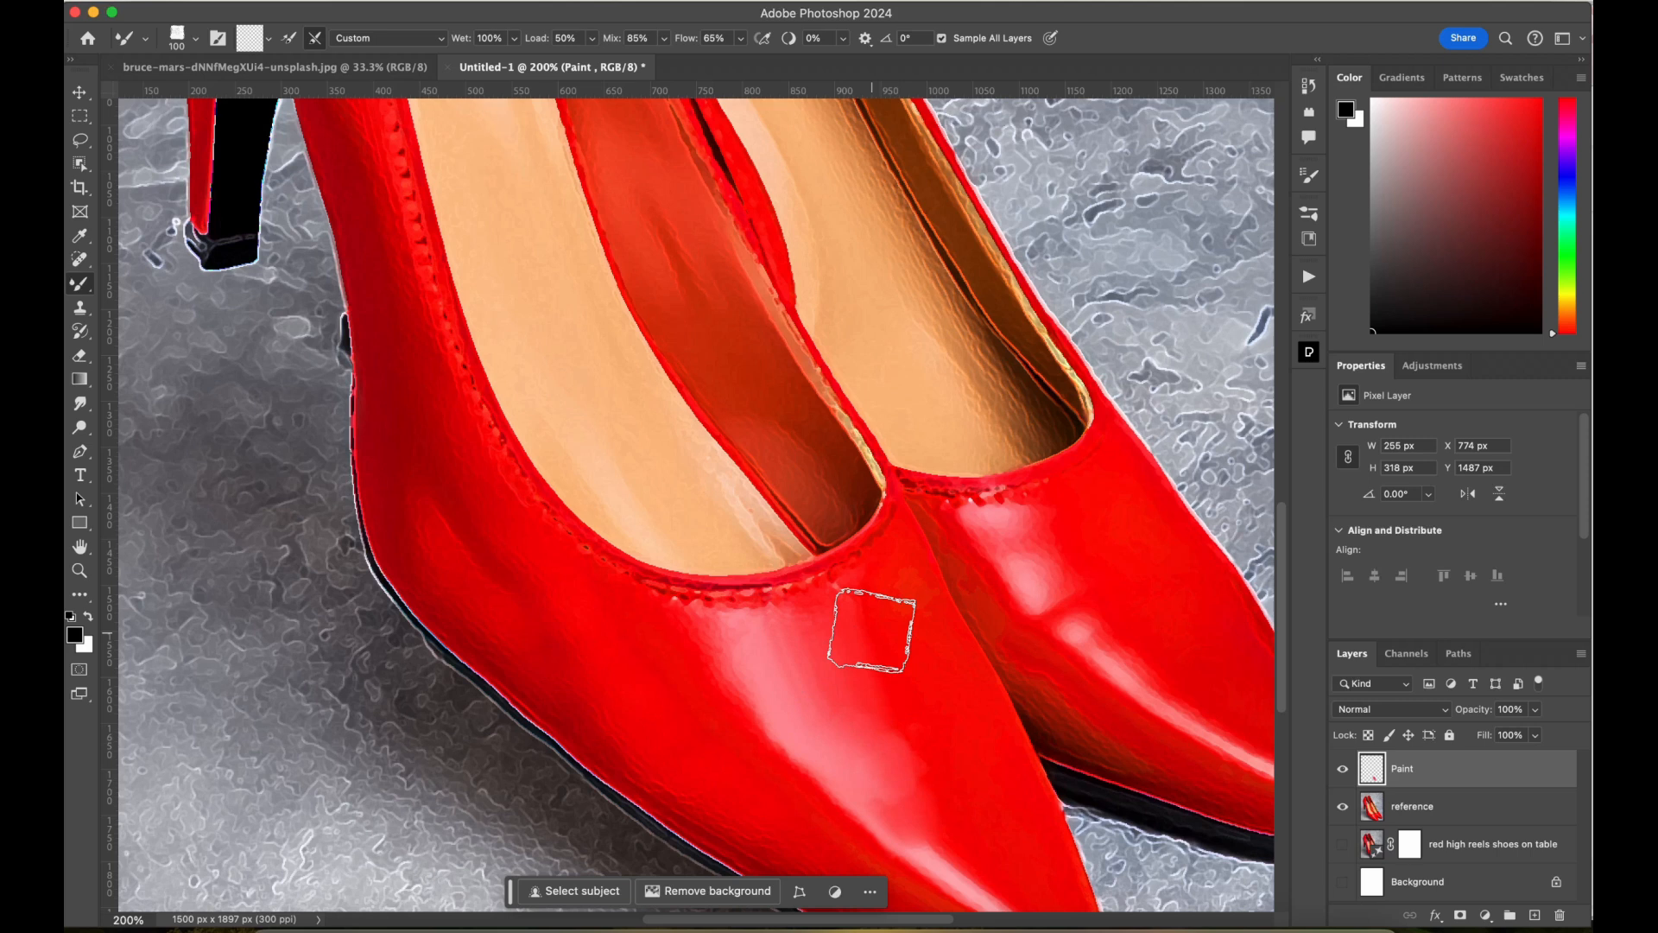
pyautogui.moveTo(873, 630); pyautogui.dragTo(918, 708)
pyautogui.moveTo(900, 577); pyautogui.dragTo(909, 621)
pyautogui.moveTo(665, 669); pyautogui.dragTo(730, 710)
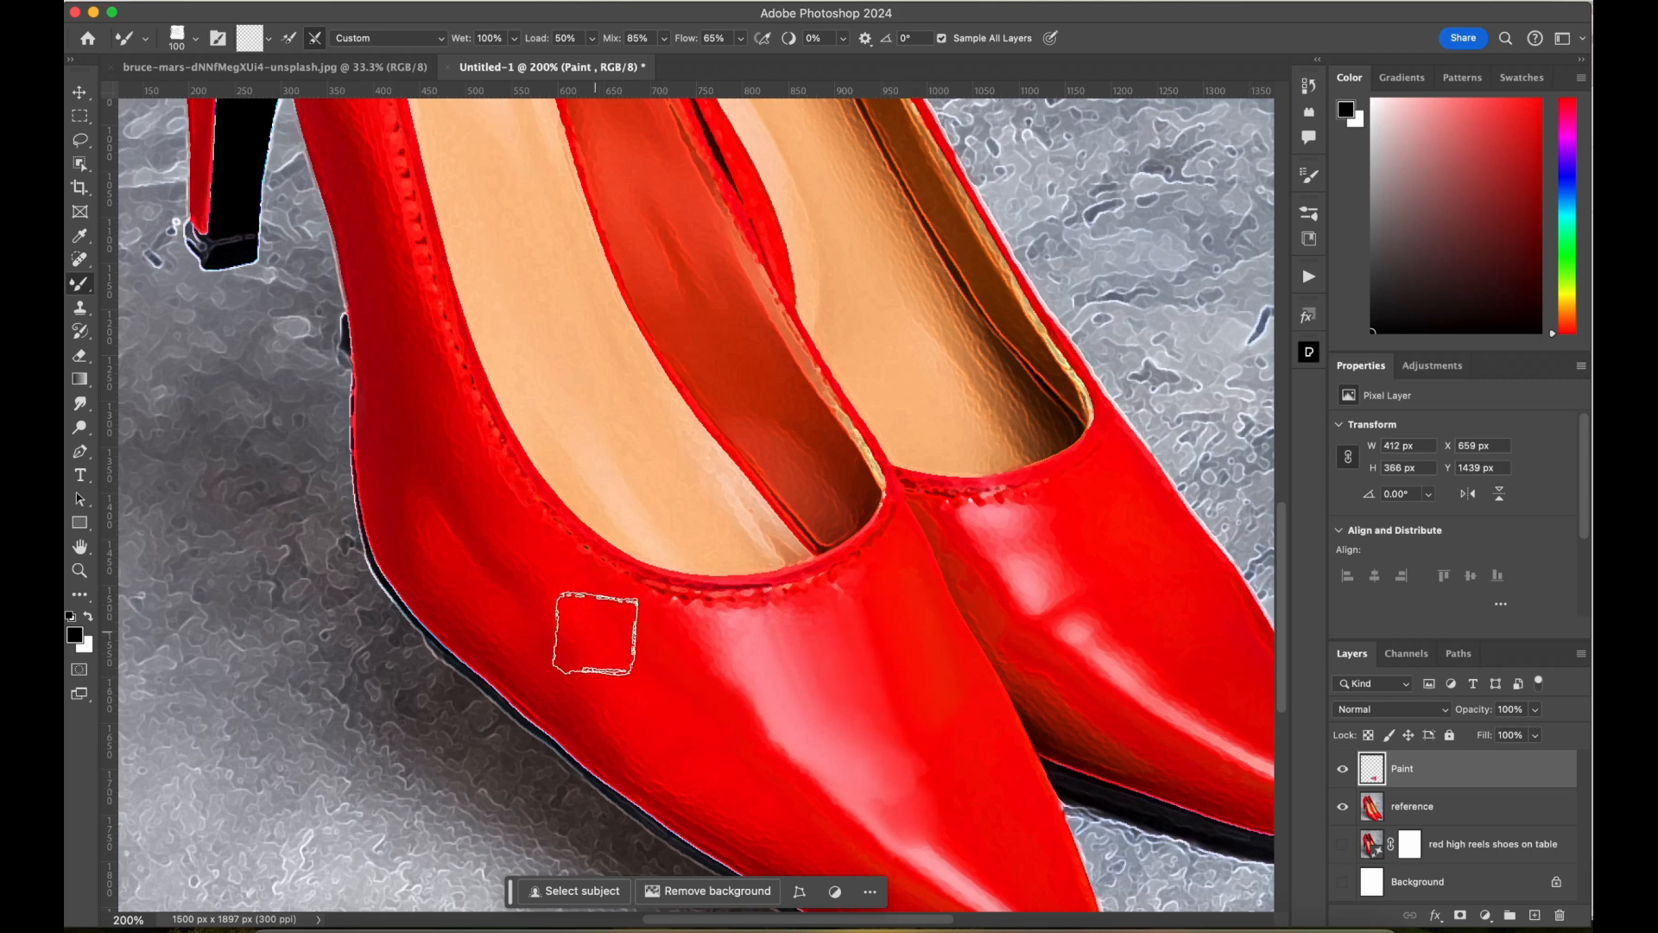
pyautogui.moveTo(596, 633); pyautogui.dragTo(652, 686)
pyautogui.moveTo(528, 624); pyautogui.dragTo(659, 736)
# Reduce the mixer brush to 80 px and blend the red side of the left shoe toward its sole.
pyautogui.press('[')
pyautogui.press('[')
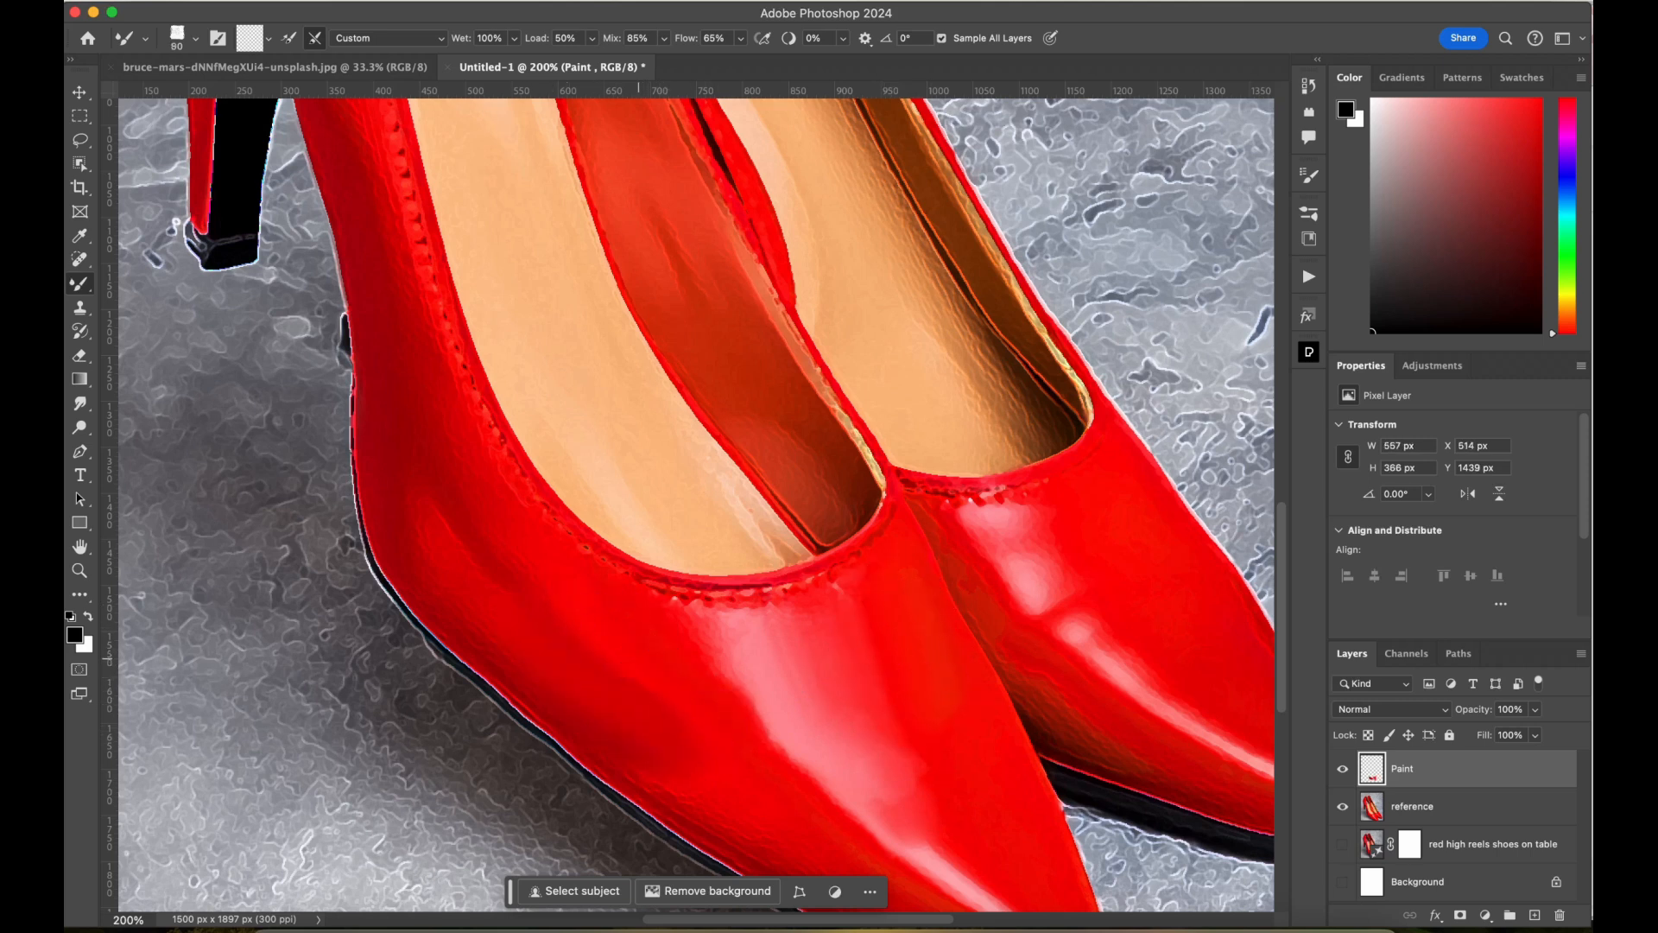
pyautogui.press('[')
pyautogui.moveTo(483, 555); pyautogui.dragTo(535, 635)
pyautogui.moveTo(431, 540)
pyautogui.mouseDown()
pyautogui.moveTo(535, 663)
pyautogui.moveTo(750, 814)
pyautogui.mouseUp()
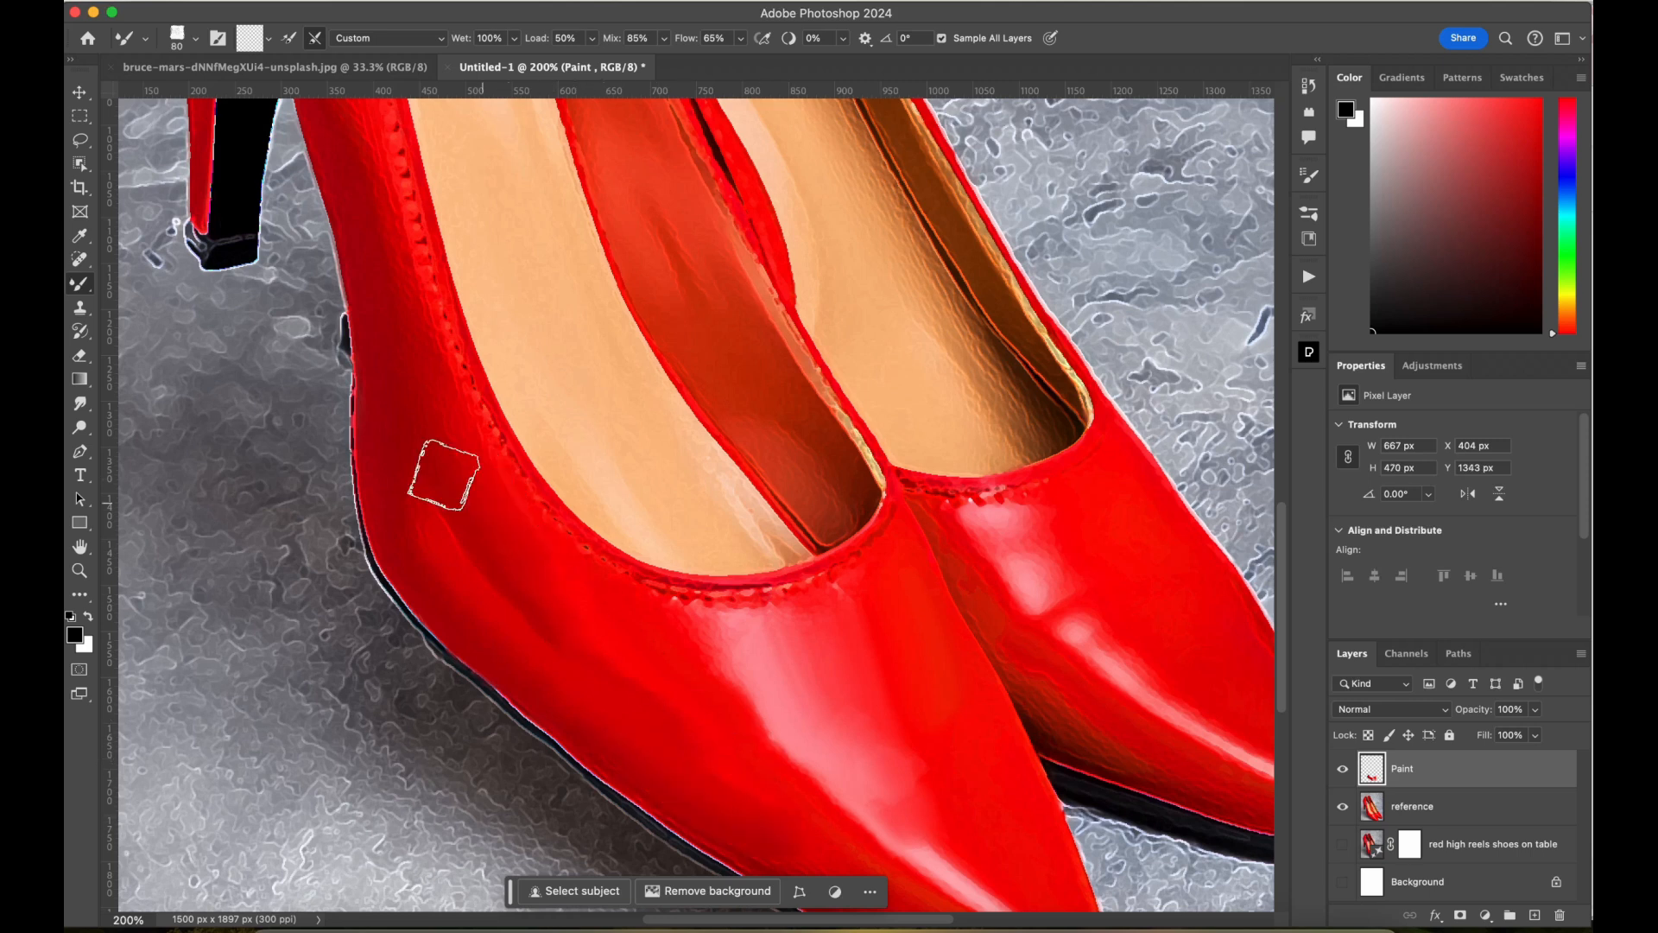
pyautogui.moveTo(444, 473)
pyautogui.mouseDown()
pyautogui.moveTo(426, 511)
pyautogui.moveTo(451, 488)
pyautogui.moveTo(454, 554)
pyautogui.mouseUp()
# Blend the stitching along the left shoe's opening, its tan insole and its red inner wall.
pyautogui.moveTo(632, 596)
pyautogui.mouseDown()
pyautogui.moveTo(670, 611)
pyautogui.moveTo(833, 596)
pyautogui.moveTo(868, 566)
pyautogui.mouseUp()
pyautogui.moveTo(661, 669)
pyautogui.mouseDown()
pyautogui.moveTo(837, 568)
pyautogui.moveTo(660, 367)
pyautogui.moveTo(617, 501)
pyautogui.mouseUp()
pyautogui.moveTo(731, 446)
pyautogui.mouseDown()
pyautogui.moveTo(765, 433)
pyautogui.moveTo(633, 217)
pyautogui.moveTo(778, 461)
pyautogui.moveTo(823, 460)
pyautogui.moveTo(709, 293)
pyautogui.mouseUp()
pyautogui.moveTo(810, 469)
pyautogui.mouseDown()
pyautogui.moveTo(829, 474)
pyautogui.moveTo(815, 484)
pyautogui.mouseUp()
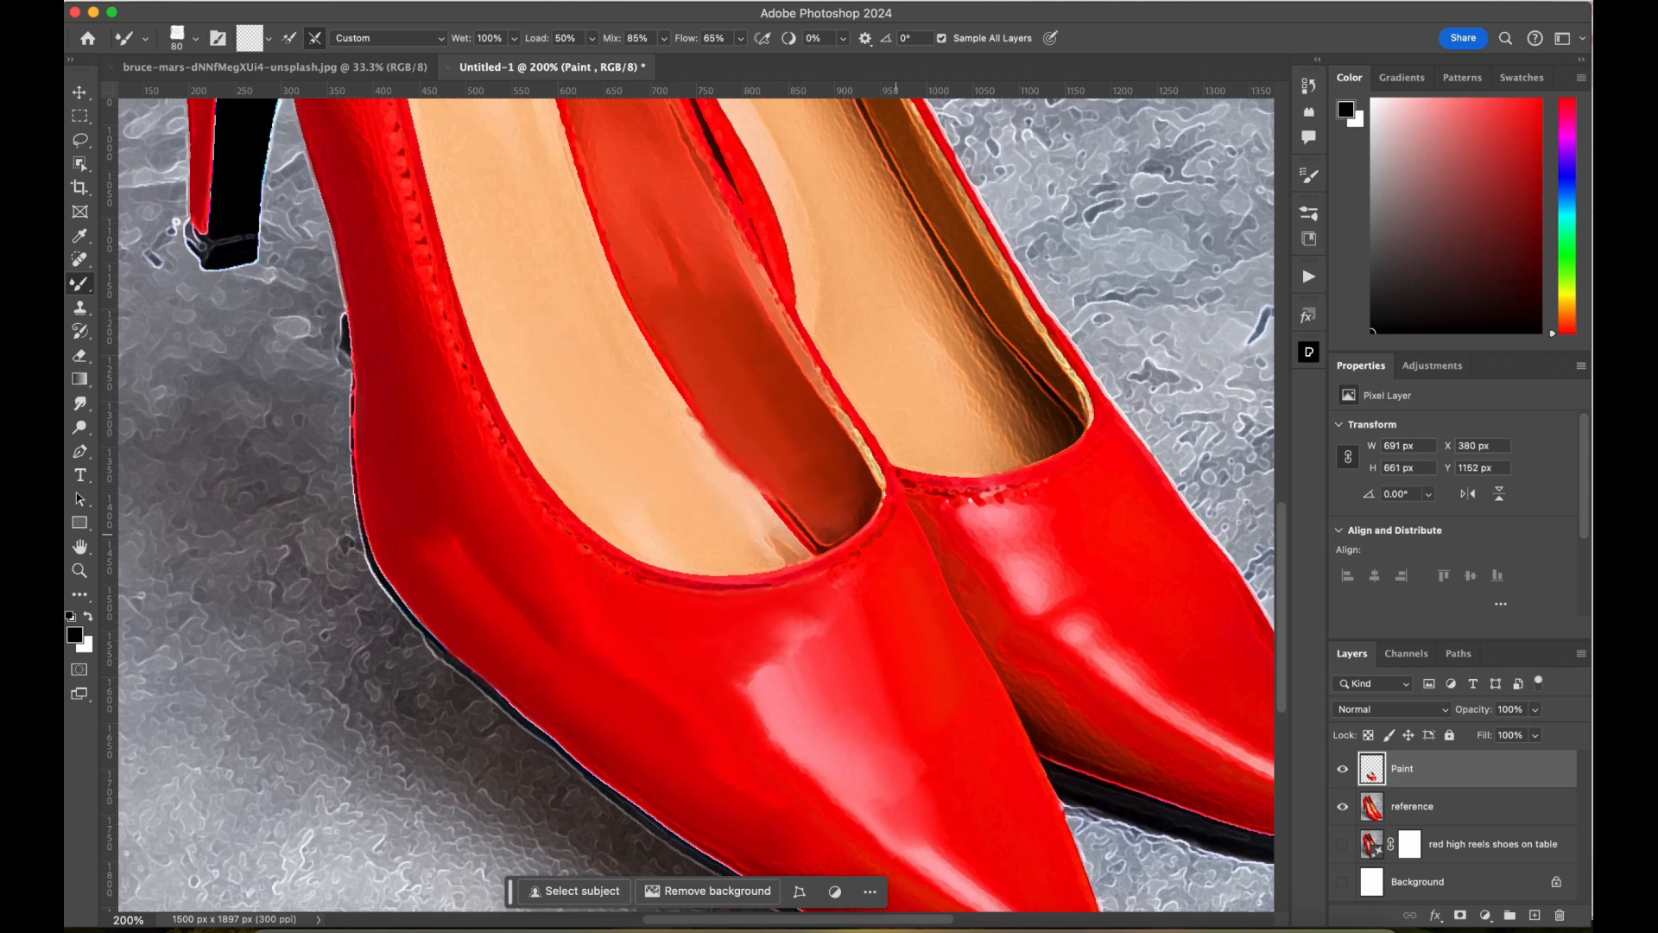
# Switch to the blender3 mixer brush and smooth the tan insole of the right shoe.
pyautogui.click(1309, 213)
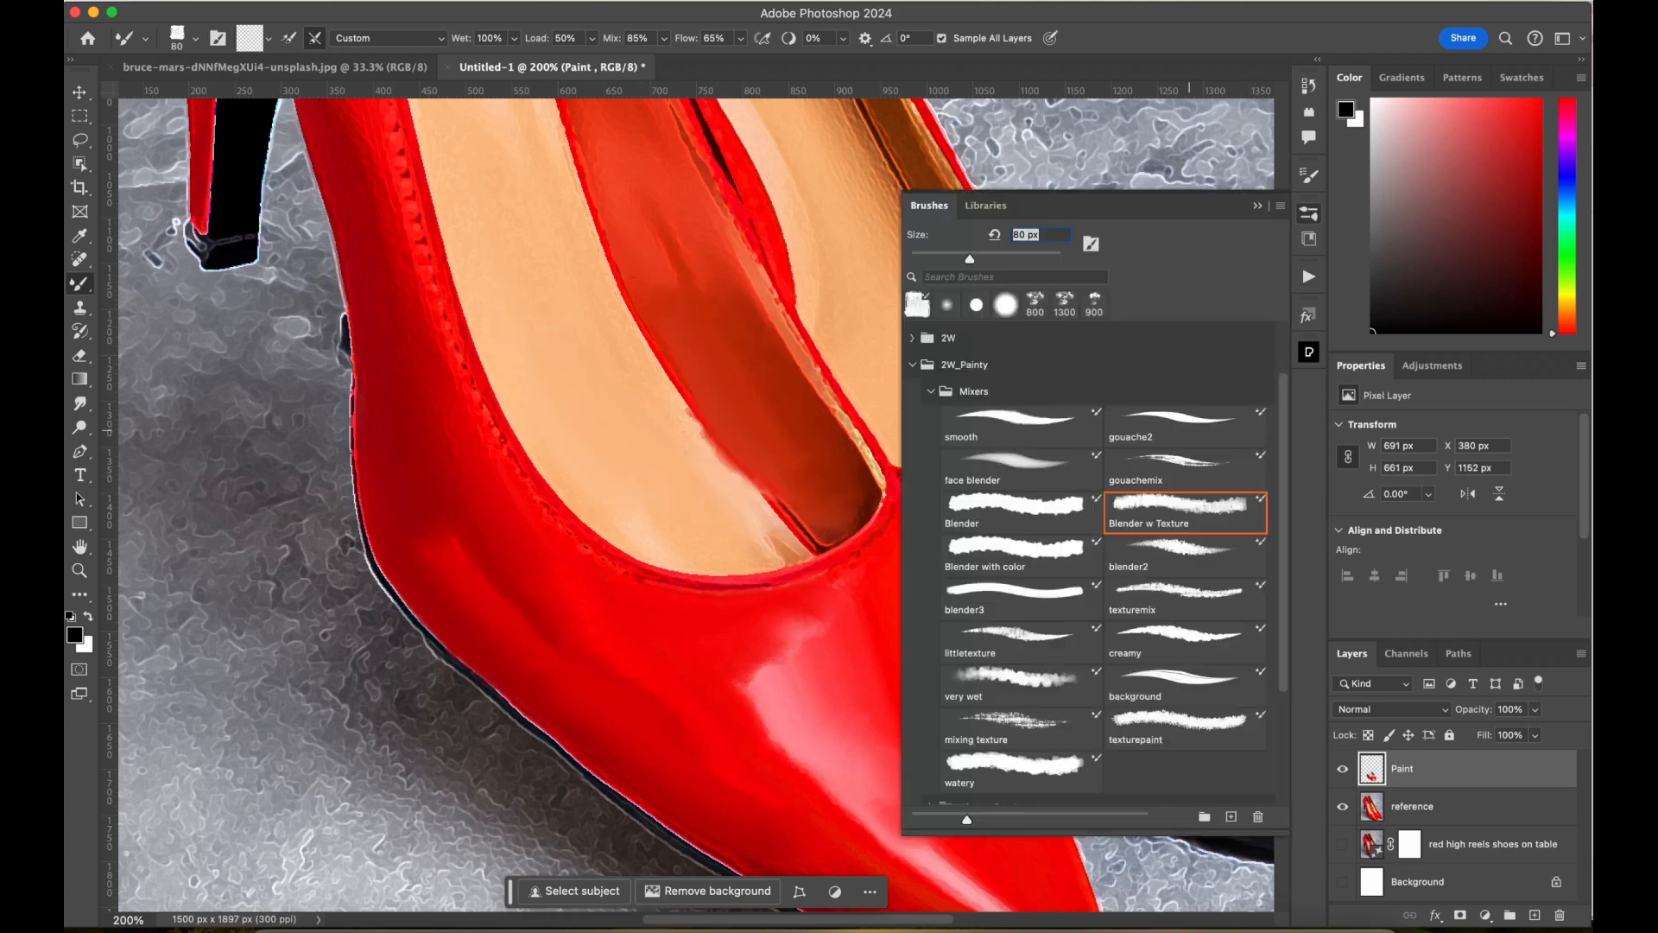
pyautogui.click(1015, 596)
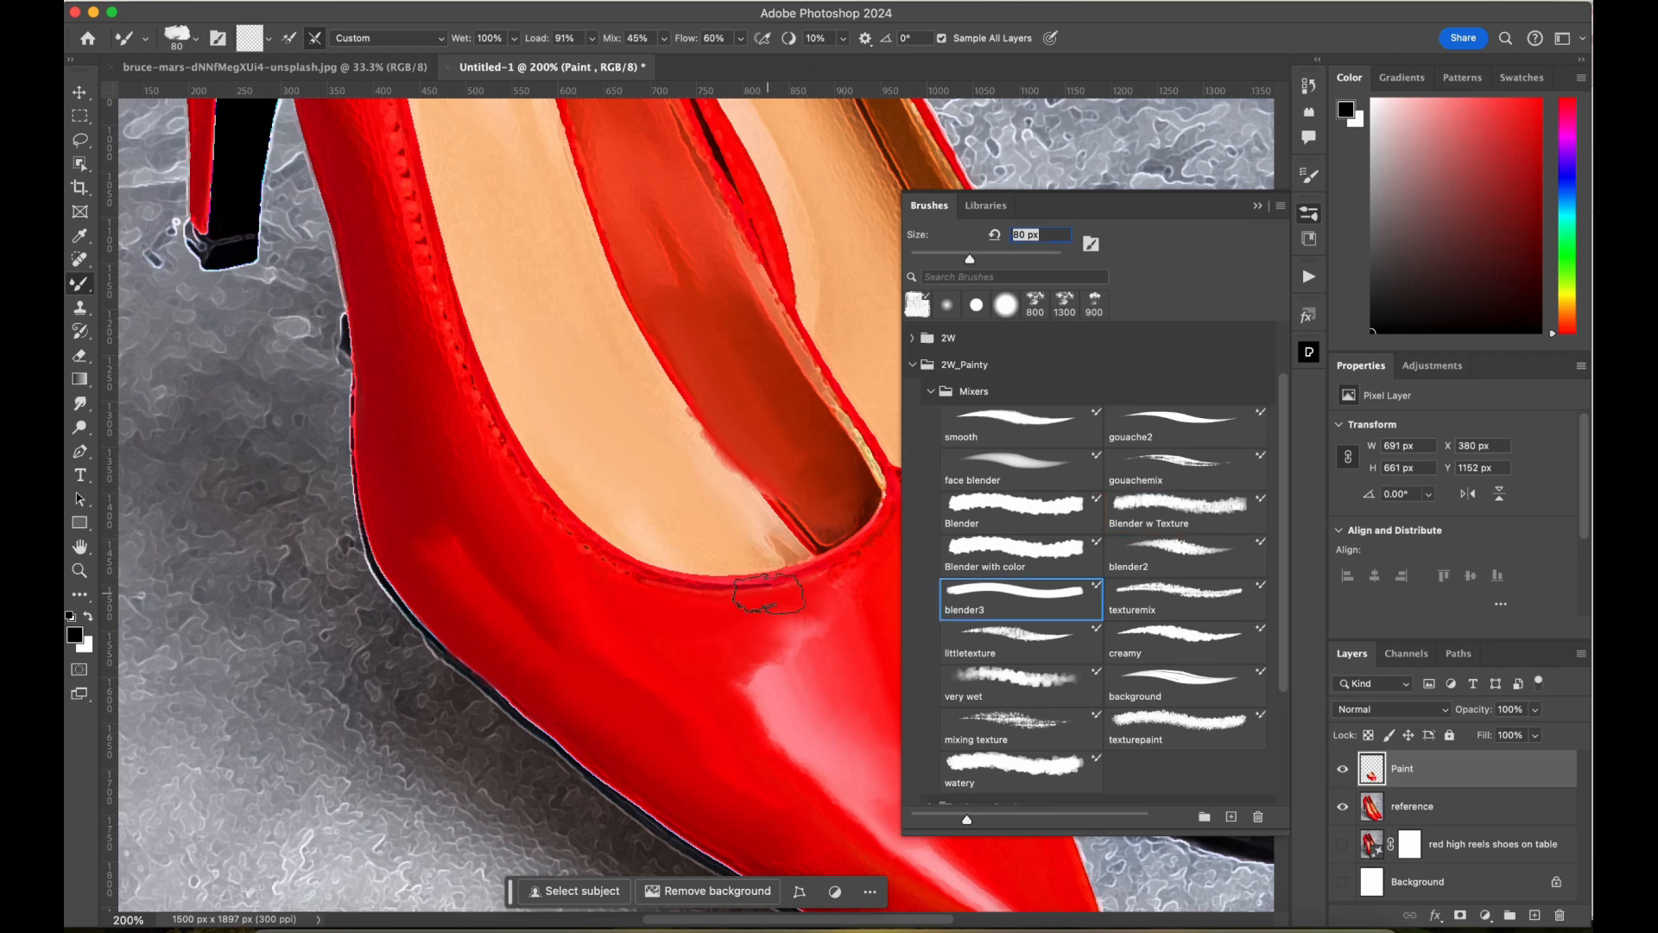
pyautogui.click(1258, 206)
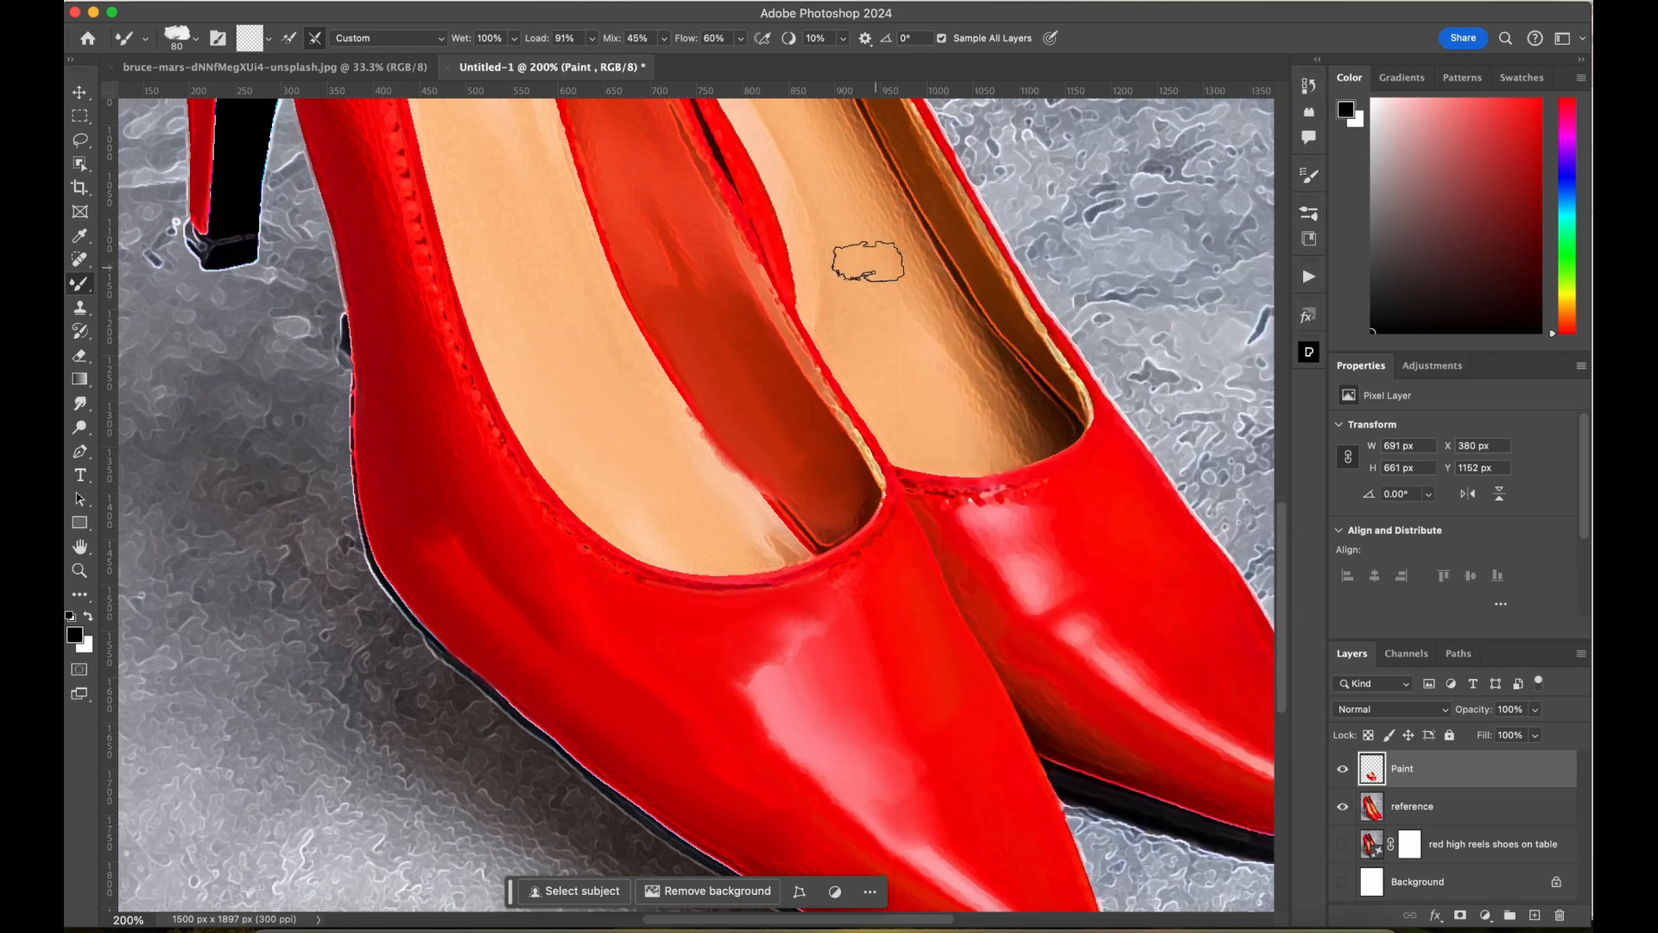
pyautogui.moveTo(887, 262)
pyautogui.mouseDown()
pyautogui.moveTo(934, 332)
pyautogui.moveTo(908, 247)
pyautogui.moveTo(1028, 435)
pyautogui.moveTo(934, 441)
pyautogui.moveTo(957, 408)
pyautogui.moveTo(893, 376)
pyautogui.moveTo(899, 421)
pyautogui.moveTo(951, 375)
pyautogui.moveTo(972, 414)
pyautogui.moveTo(1019, 414)
pyautogui.moveTo(913, 438)
pyautogui.mouseUp()
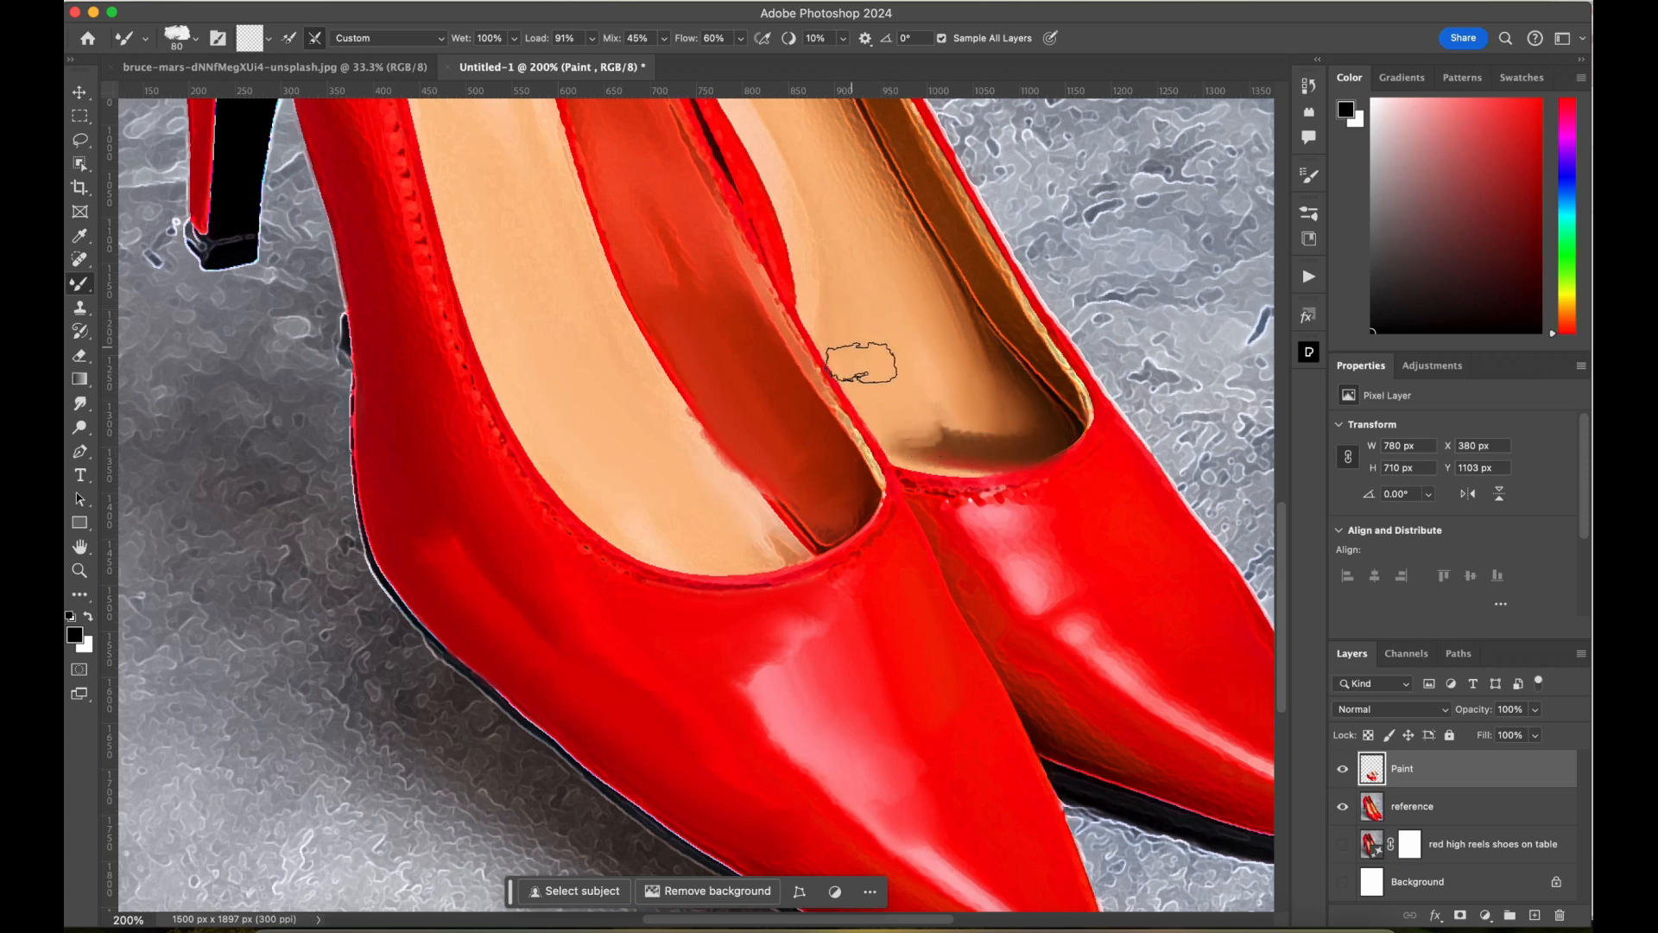
pyautogui.moveTo(905, 337)
pyautogui.mouseDown()
pyautogui.moveTo(912, 436)
pyautogui.moveTo(991, 445)
pyautogui.moveTo(996, 422)
pyautogui.moveTo(991, 441)
pyautogui.moveTo(1028, 436)
pyautogui.moveTo(905, 428)
pyautogui.moveTo(975, 459)
pyautogui.moveTo(951, 441)
pyautogui.moveTo(1007, 418)
pyautogui.moveTo(990, 408)
pyautogui.moveTo(976, 438)
pyautogui.moveTo(939, 402)
pyautogui.moveTo(1012, 391)
pyautogui.moveTo(961, 237)
pyautogui.moveTo(913, 183)
pyautogui.moveTo(958, 294)
pyautogui.moveTo(873, 147)
pyautogui.moveTo(900, 259)
pyautogui.moveTo(842, 138)
pyautogui.moveTo(832, 159)
pyautogui.moveTo(909, 286)
pyautogui.moveTo(878, 199)
pyautogui.moveTo(906, 306)
pyautogui.mouseUp()
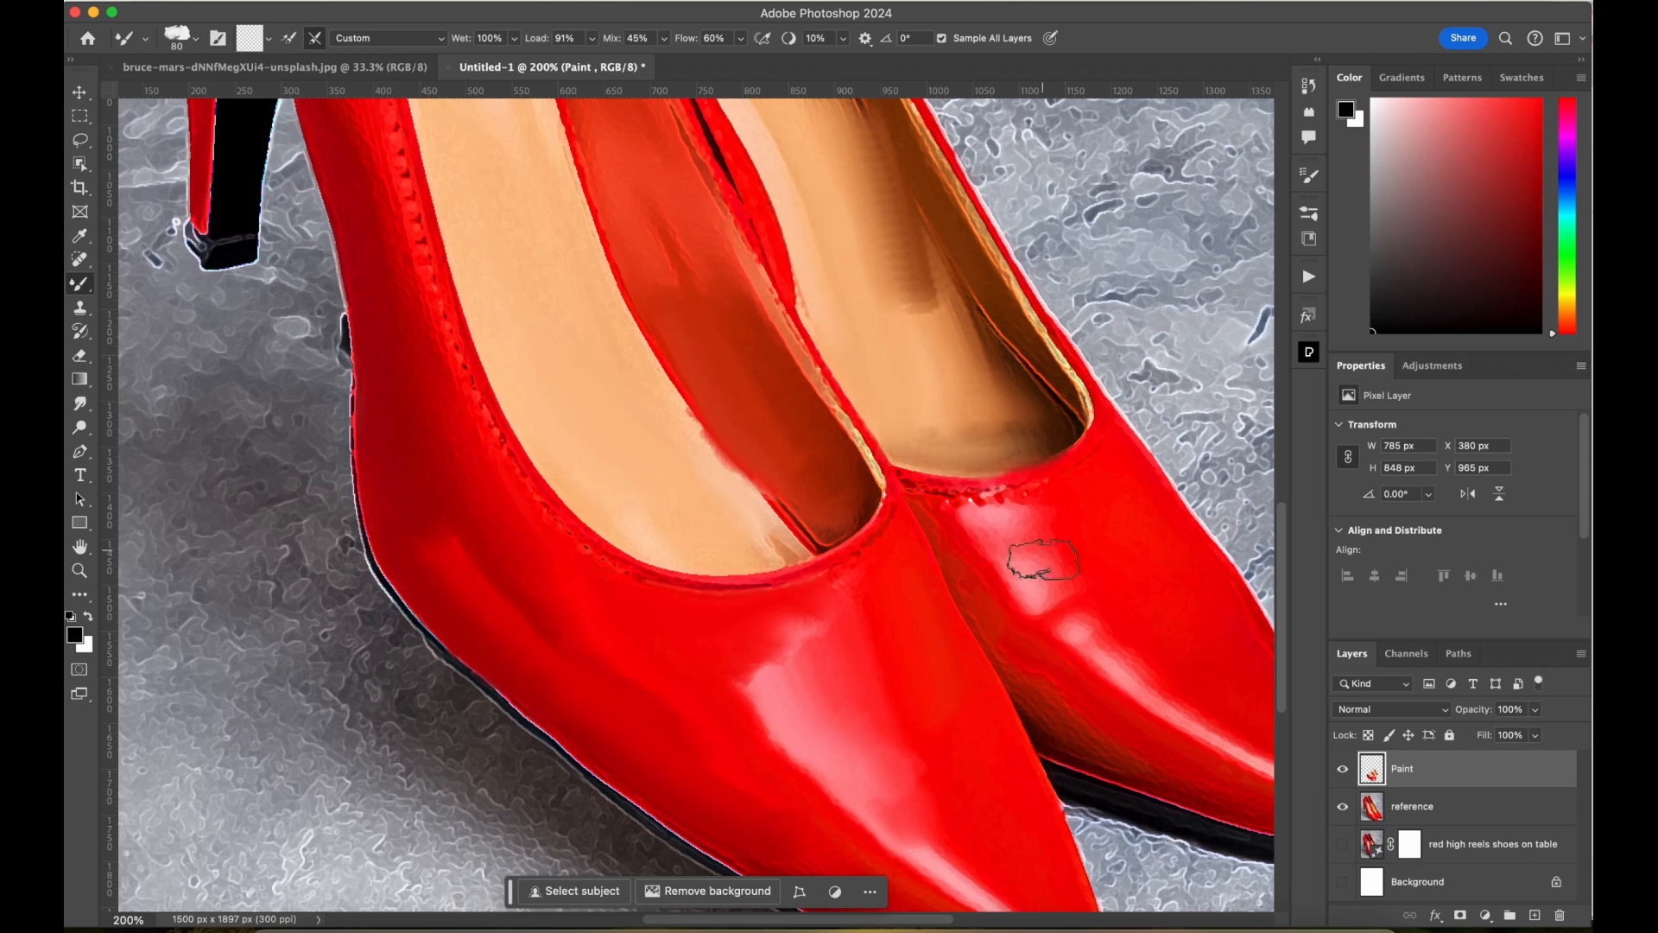
# Blend the right shoe's toe, check the paint without the reference layer, and smooth the stitched edge of the left shoe.
pyautogui.moveTo(1018, 555)
pyautogui.mouseDown()
pyautogui.moveTo(956, 540)
pyautogui.moveTo(1007, 581)
pyautogui.moveTo(1111, 742)
pyautogui.moveTo(1071, 696)
pyautogui.moveTo(1240, 811)
pyautogui.mouseUp()
pyautogui.moveTo(1062, 757); pyautogui.dragTo(1114, 620)
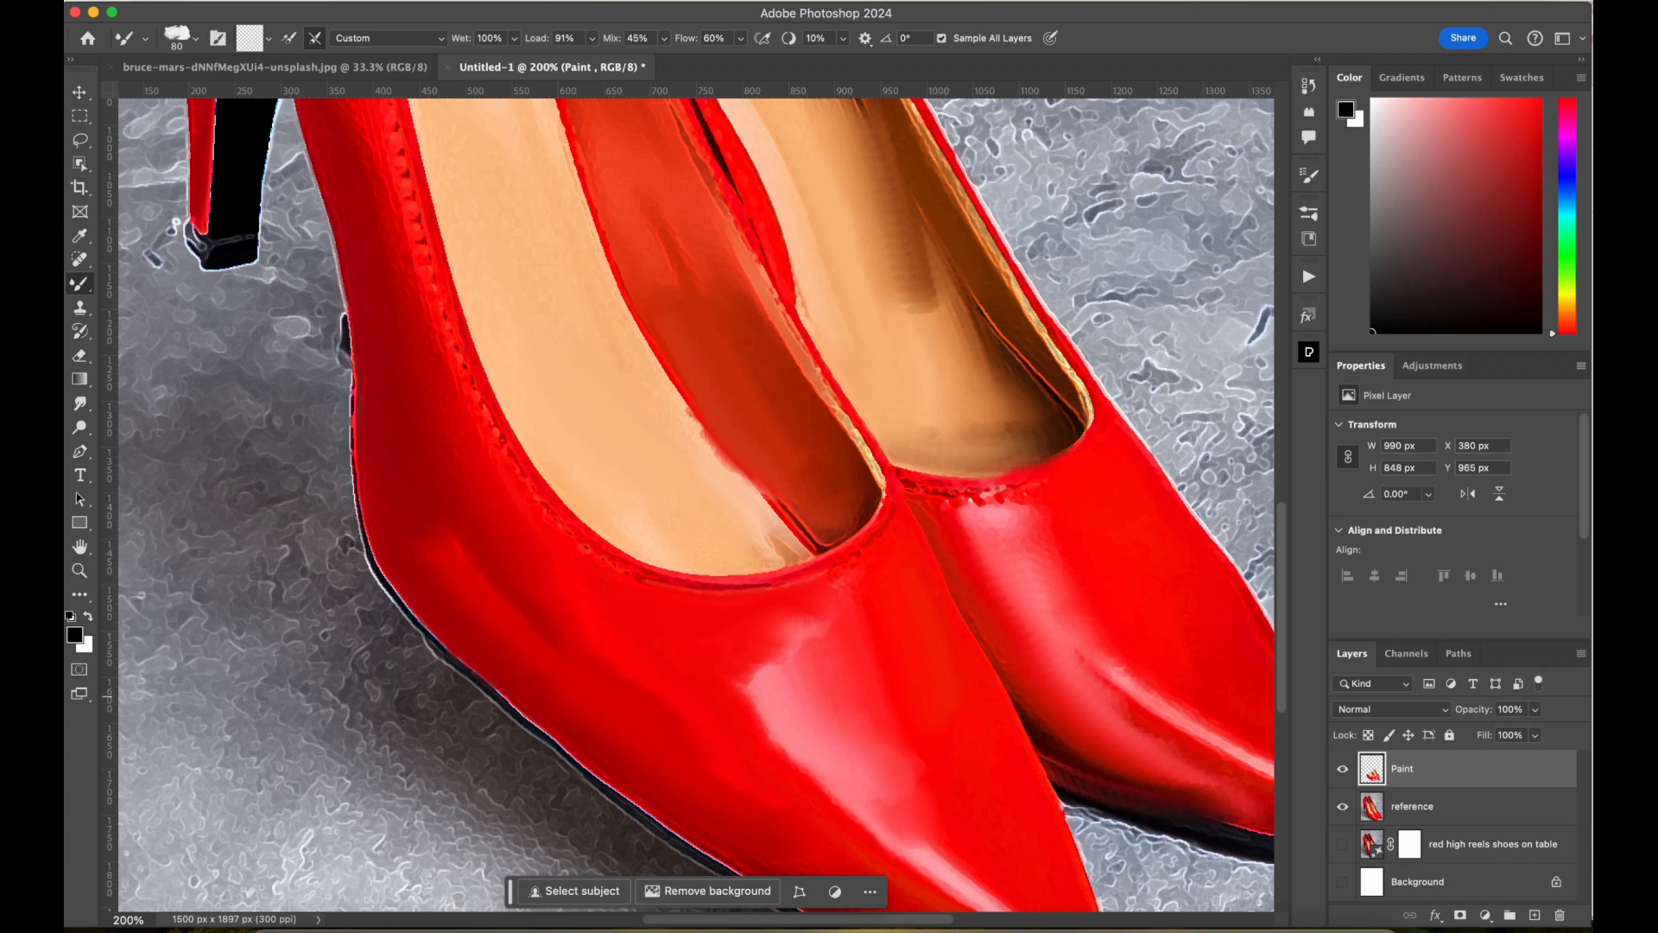
pyautogui.click(1342, 806)
pyautogui.click(1342, 806)
pyautogui.moveTo(418, 433)
pyautogui.mouseDown()
pyautogui.moveTo(383, 237)
pyautogui.moveTo(427, 517)
pyautogui.moveTo(415, 546)
pyautogui.moveTo(446, 403)
pyautogui.moveTo(435, 351)
pyautogui.moveTo(524, 535)
pyautogui.mouseUp()
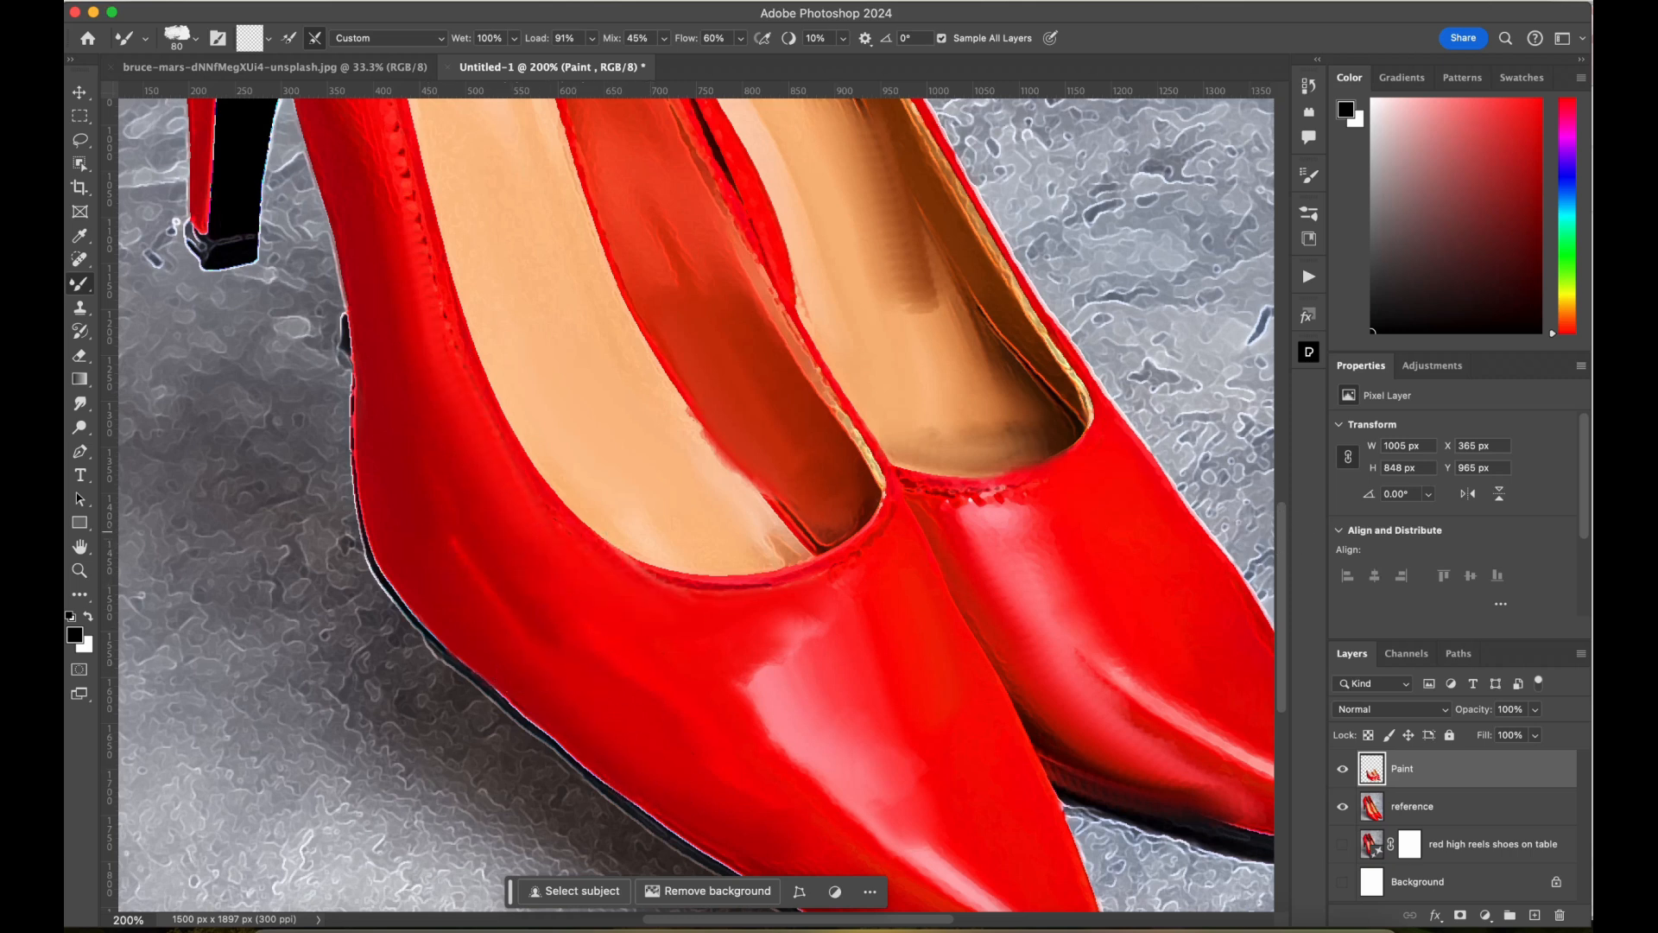
# Blend the upper insole and brown inner wall of the right shoe with long strokes along its length.
pyautogui.scroll(8, 696, 506)
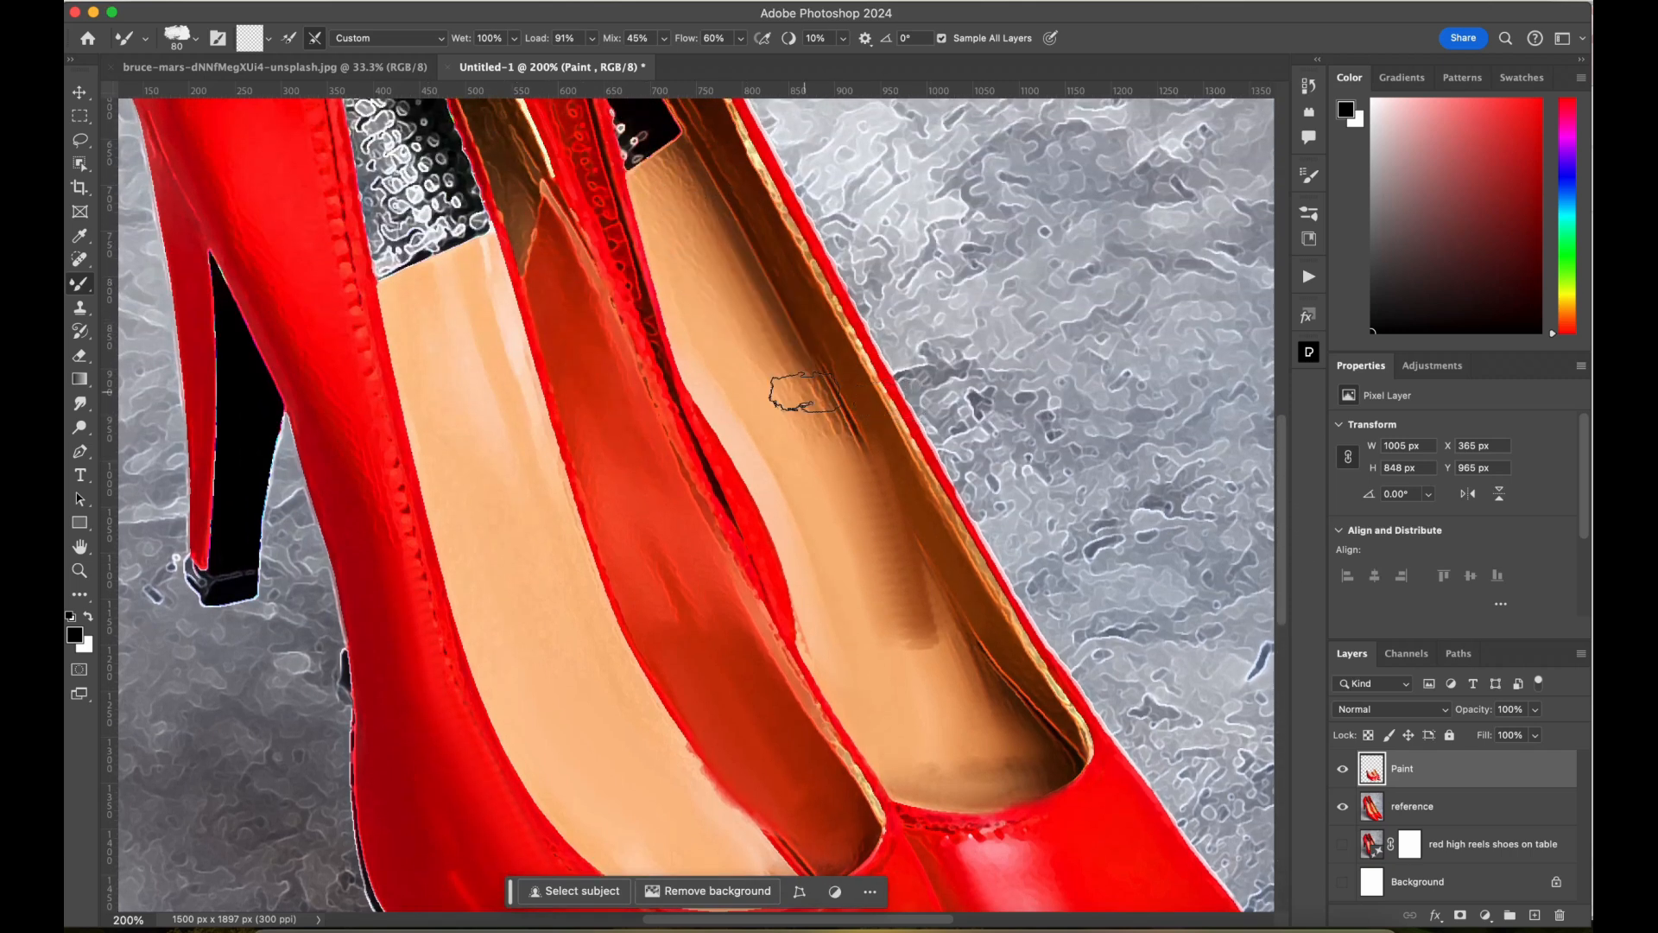
pyautogui.moveTo(677, 237)
pyautogui.mouseDown()
pyautogui.moveTo(752, 465)
pyautogui.moveTo(751, 441)
pyautogui.moveTo(825, 597)
pyautogui.moveTo(807, 548)
pyautogui.moveTo(834, 659)
pyautogui.mouseUp()
pyautogui.moveTo(783, 371); pyautogui.dragTo(1000, 701)
pyautogui.moveTo(931, 637); pyautogui.dragTo(985, 703)
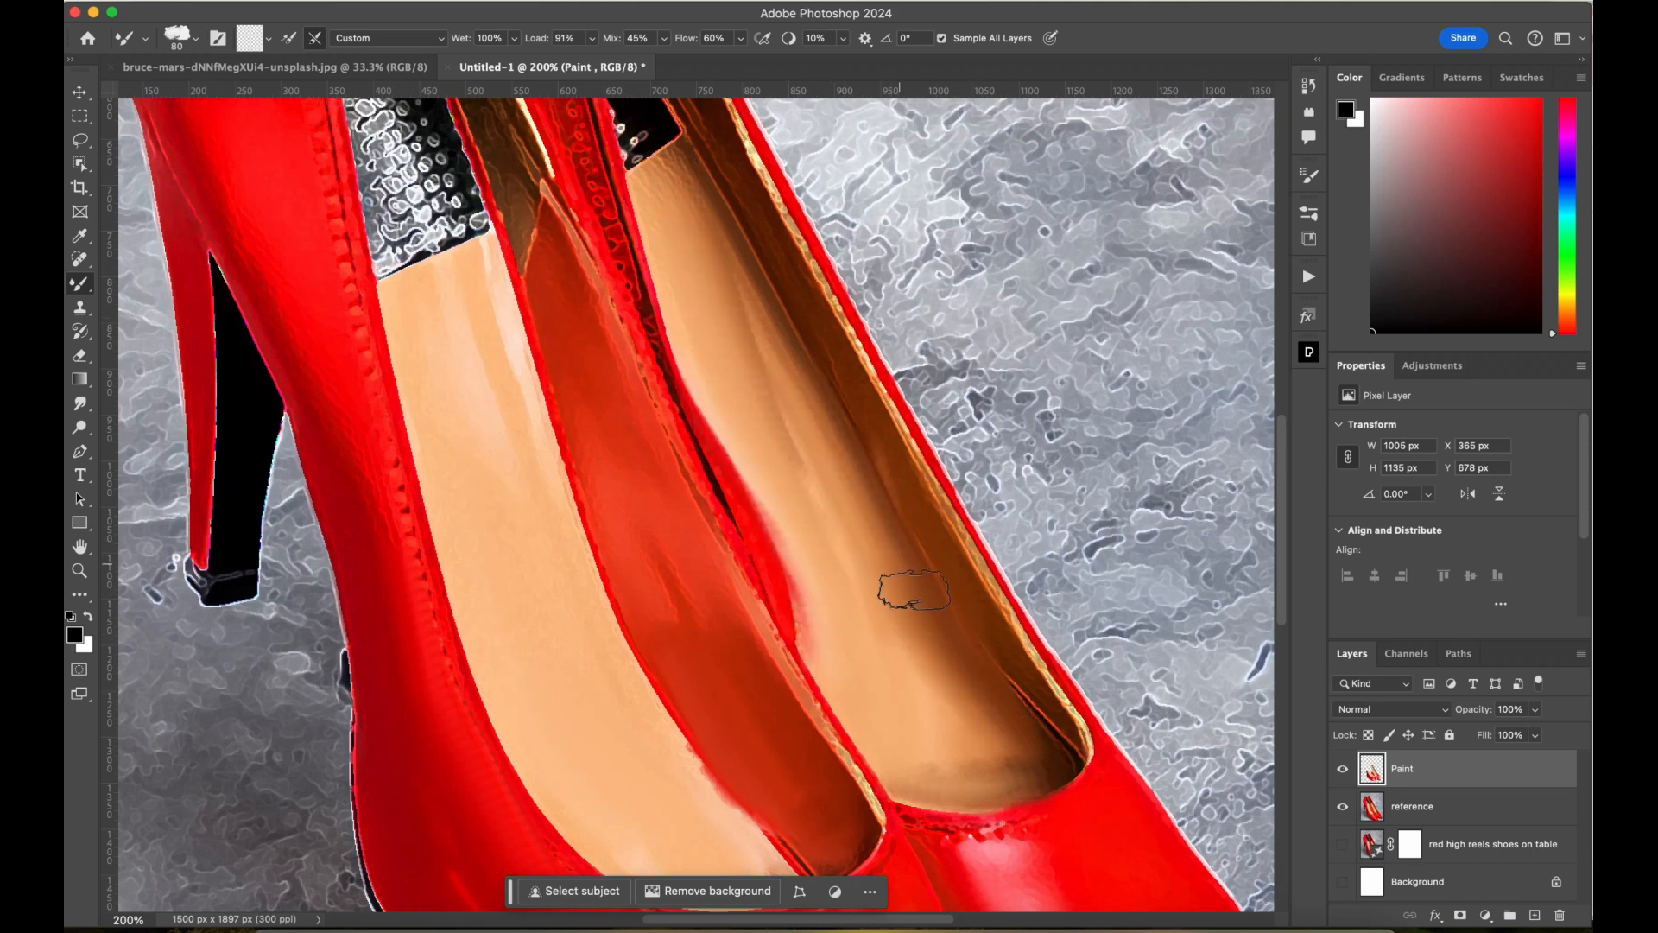
pyautogui.moveTo(862, 475)
pyautogui.mouseDown()
pyautogui.moveTo(975, 678)
pyautogui.moveTo(889, 462)
pyautogui.mouseUp()
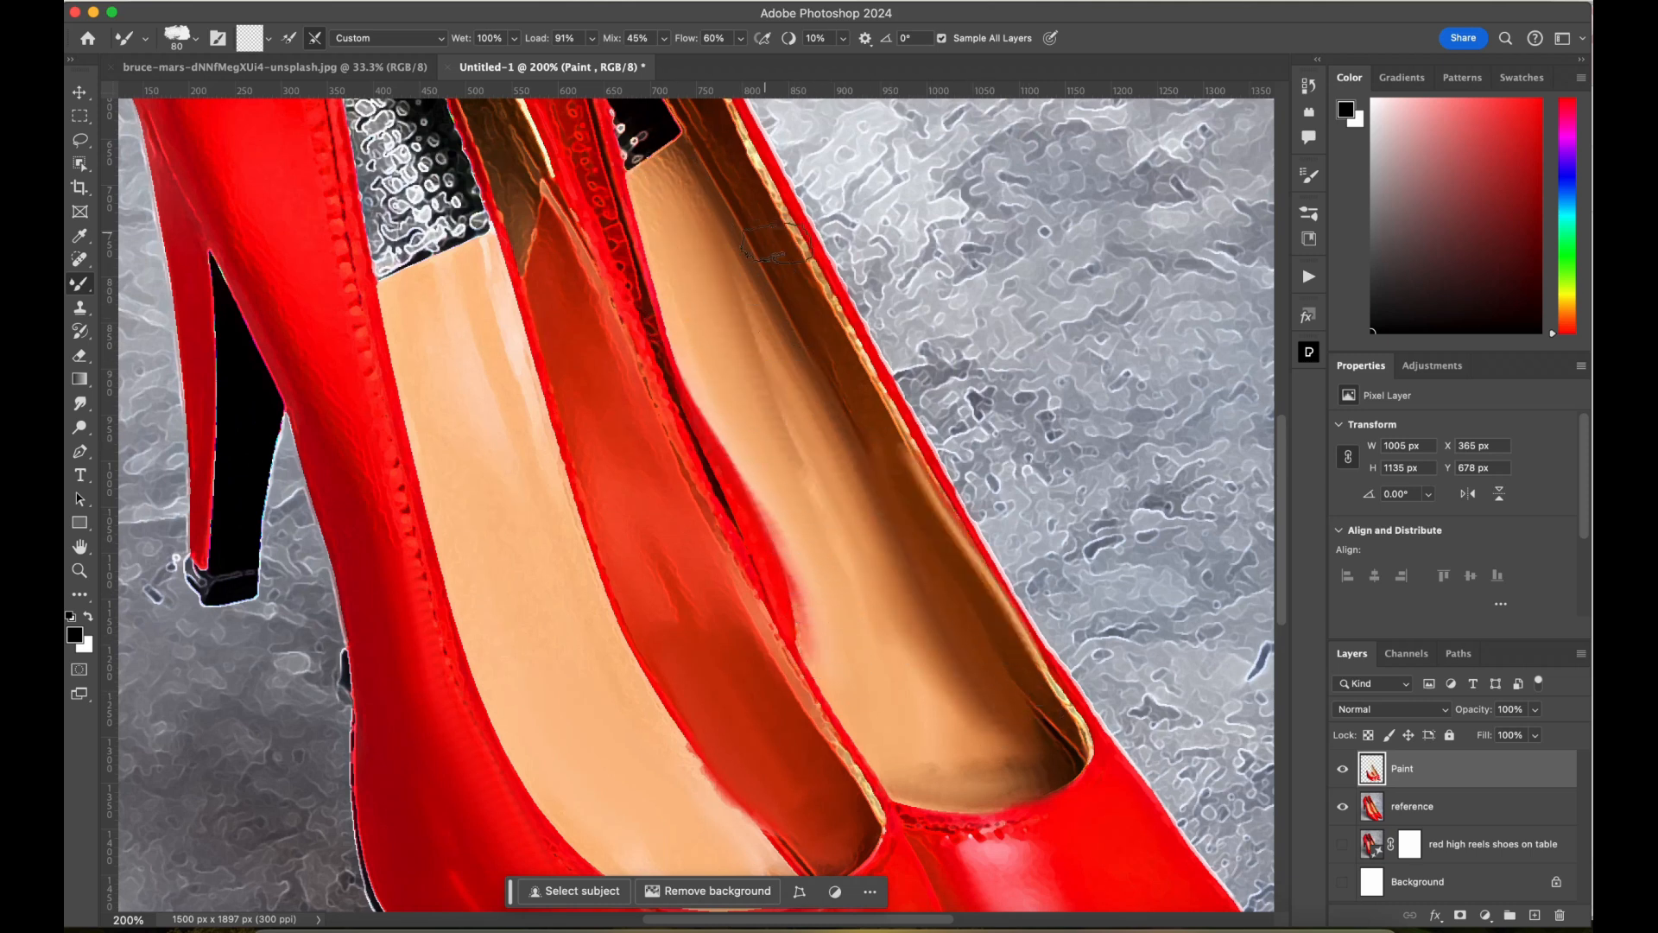
pyautogui.moveTo(776, 243)
pyautogui.mouseDown()
pyautogui.moveTo(829, 388)
pyautogui.moveTo(873, 429)
pyautogui.moveTo(903, 511)
pyautogui.mouseUp()
pyautogui.moveTo(777, 259); pyautogui.dragTo(728, 160)
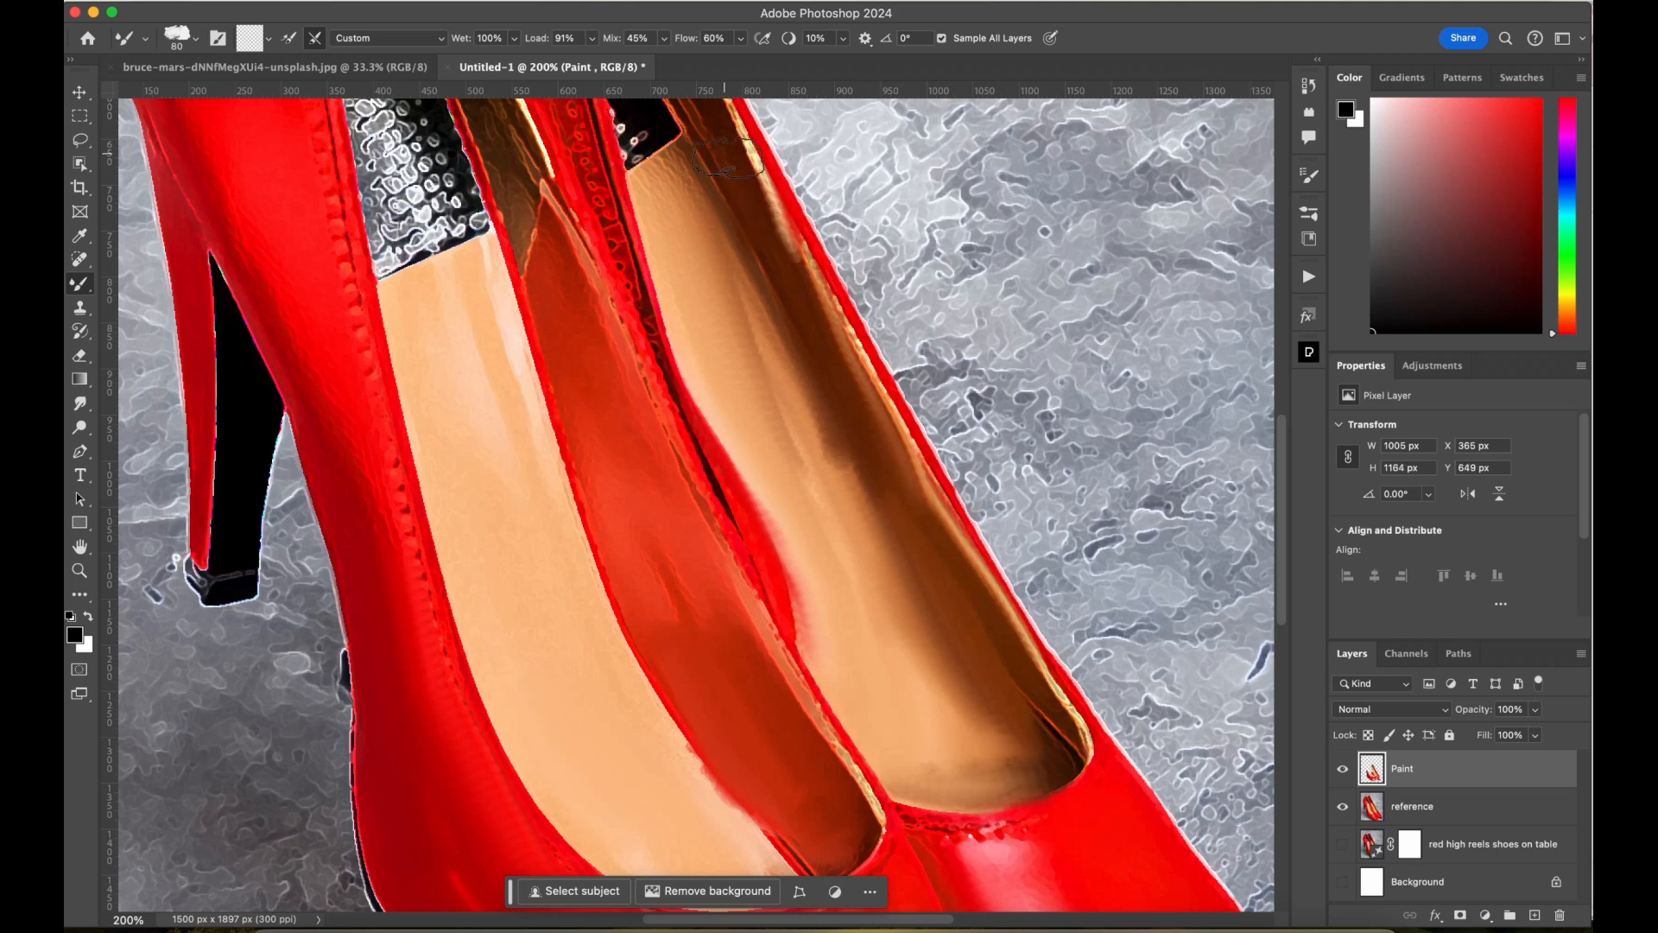
# Smooth the inner wall between the two shoes and the outer red edge of the left shoe.
pyautogui.moveTo(584, 188); pyautogui.dragTo(643, 380)
pyautogui.moveTo(521, 139); pyautogui.dragTo(589, 324)
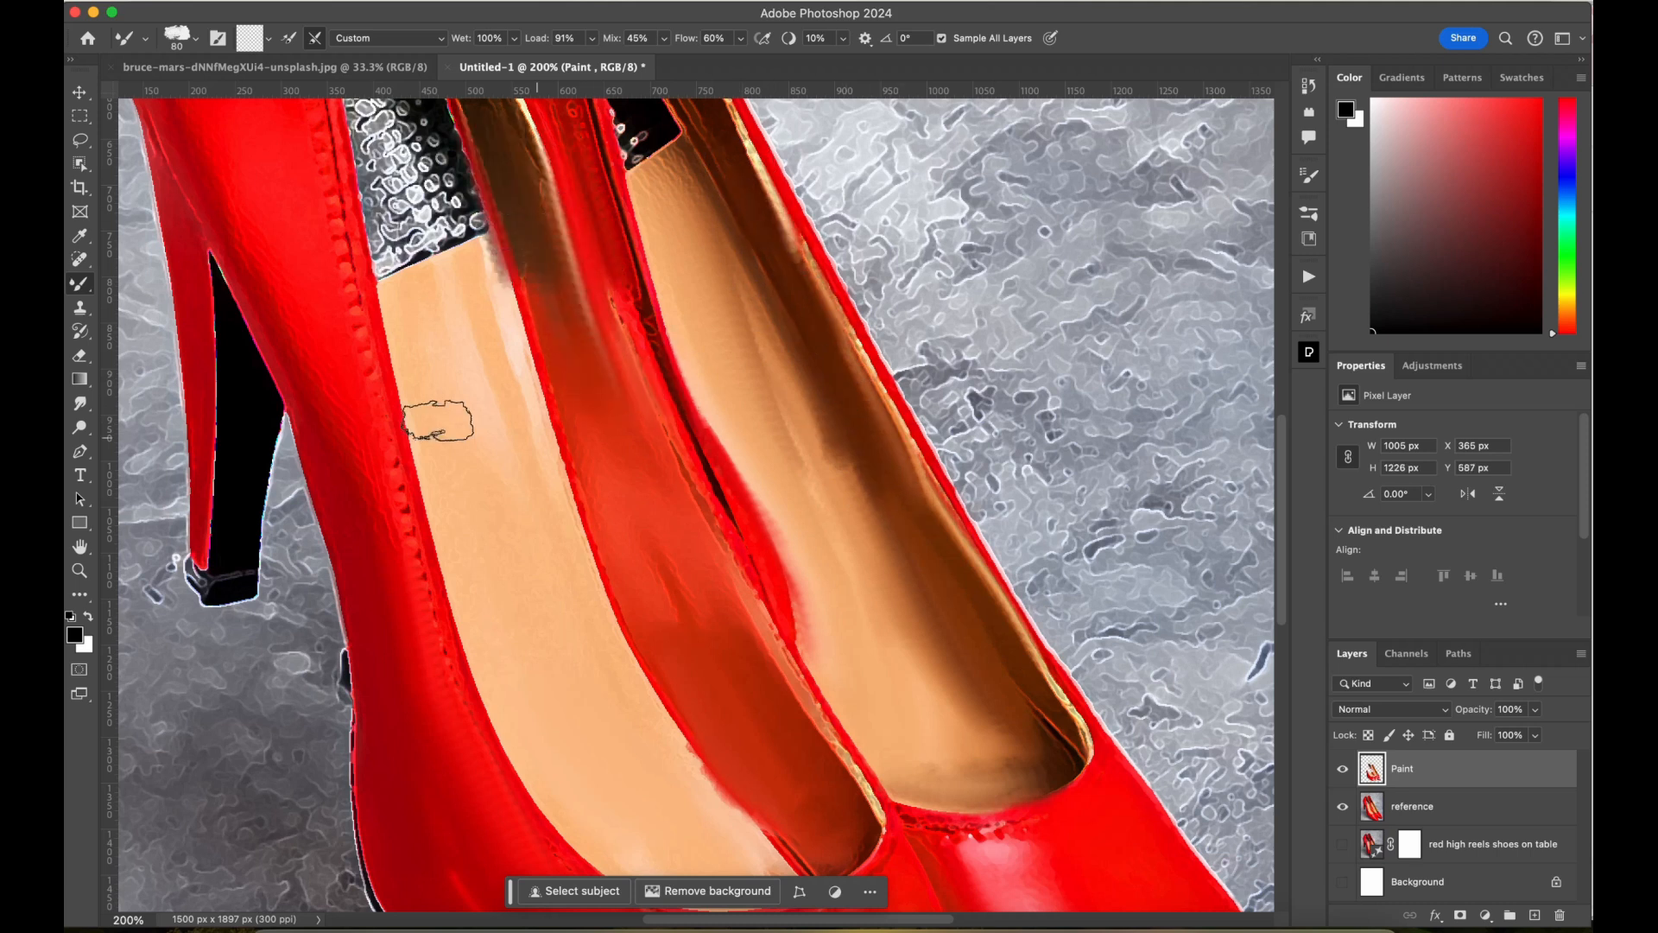
pyautogui.moveTo(346, 436); pyautogui.dragTo(401, 526)
# Switch back to the Blender w Texture brush and blend the outer red side and heel back of the left shoe.
pyautogui.click(1308, 213)
pyautogui.doubleClick(1174, 514)
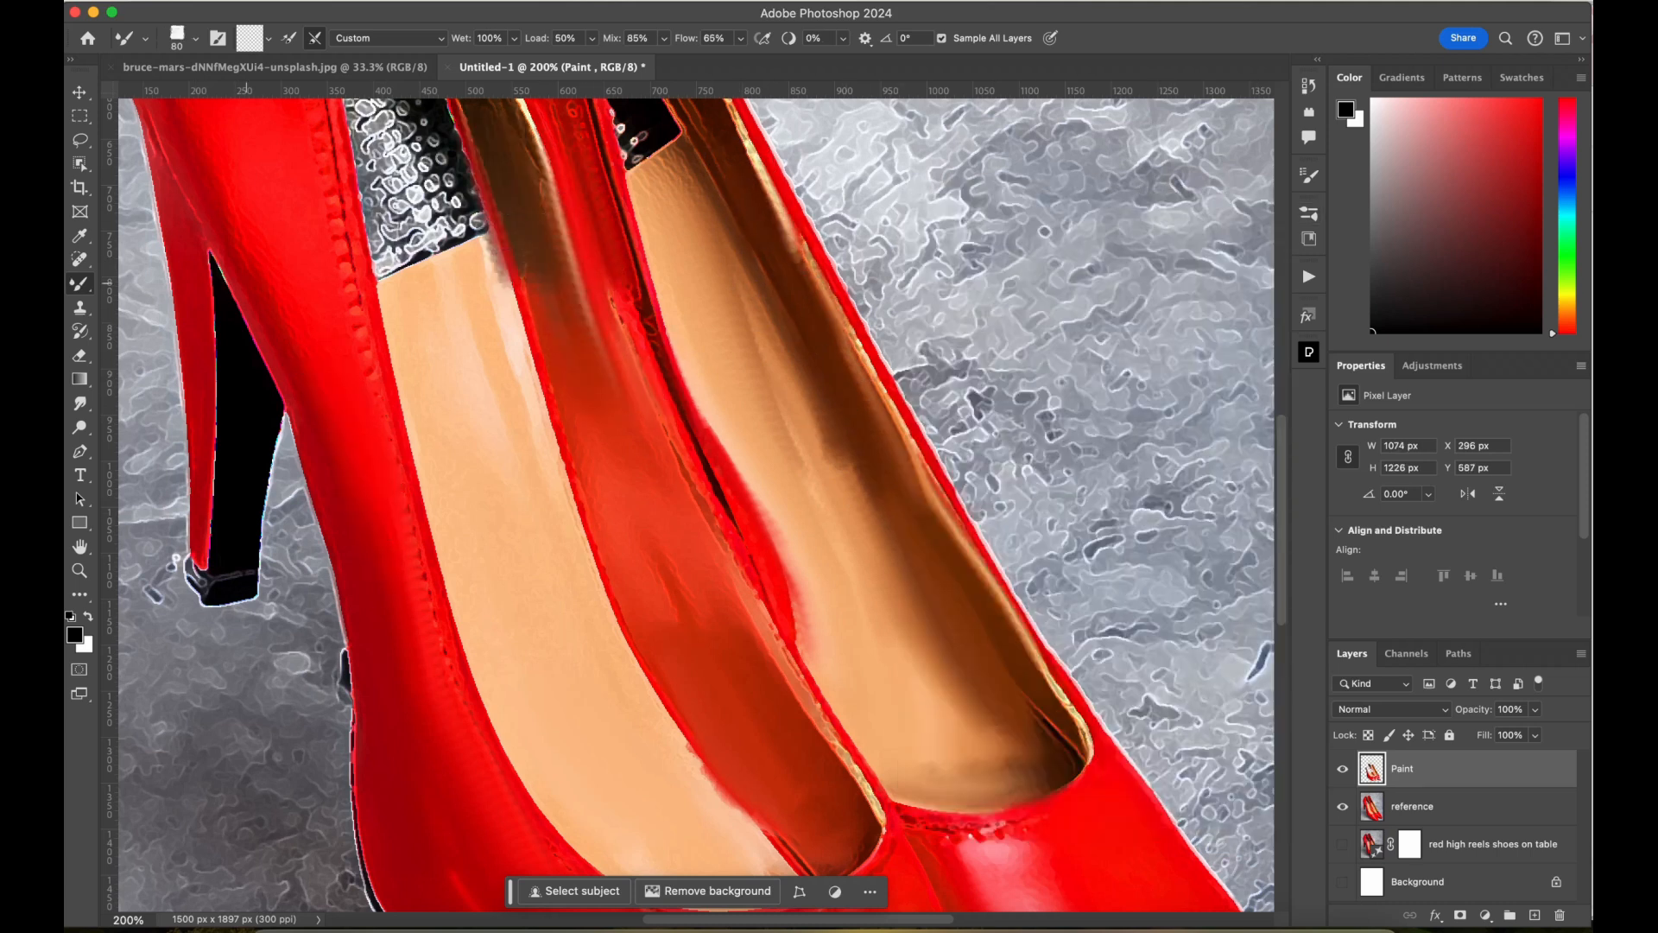
pyautogui.scroll(6, 604, 432)
pyautogui.moveTo(166, 342); pyautogui.dragTo(177, 428)
pyautogui.moveTo(246, 466); pyautogui.dragTo(285, 587)
pyautogui.moveTo(280, 432); pyautogui.dragTo(294, 519)
pyautogui.moveTo(317, 341); pyautogui.dragTo(342, 522)
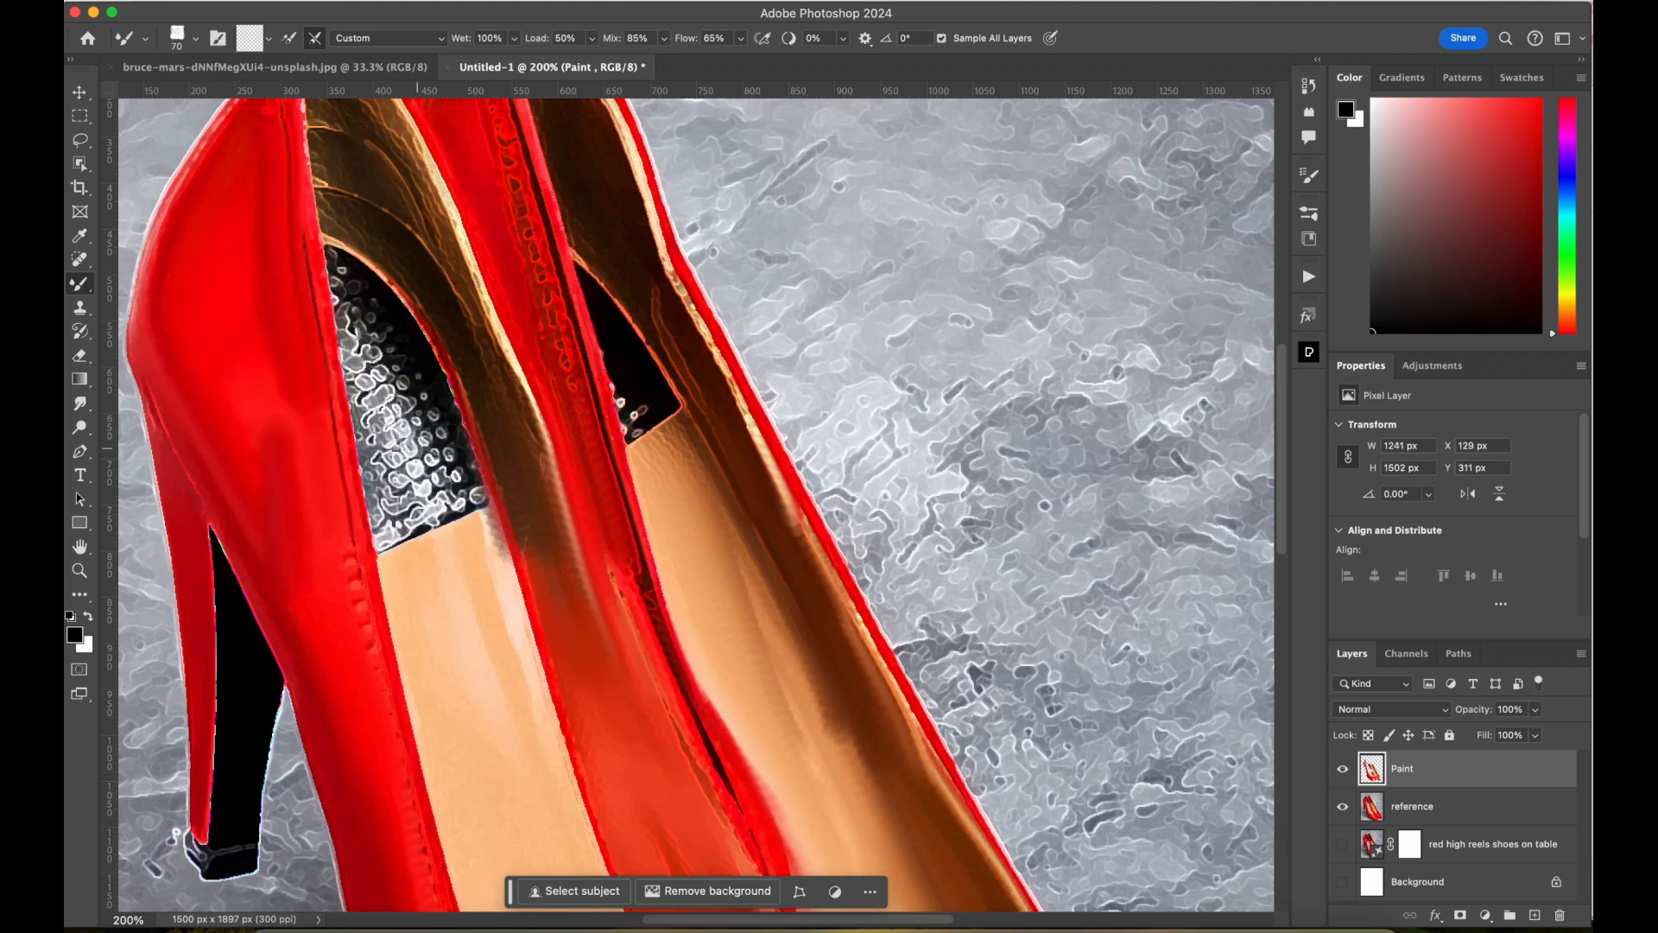
# Smear the left shoe's sparkly heel pad and blend its brown lining and adjacent red side.
pyautogui.moveTo(415, 415); pyautogui.dragTo(431, 518)
pyautogui.moveTo(367, 311)
pyautogui.mouseDown()
pyautogui.moveTo(388, 358)
pyautogui.moveTo(375, 484)
pyautogui.mouseUp()
pyautogui.moveTo(380, 532)
pyautogui.mouseDown()
pyautogui.moveTo(480, 496)
pyautogui.moveTo(511, 604)
pyautogui.mouseUp()
pyautogui.moveTo(371, 211); pyautogui.dragTo(563, 565)
pyautogui.moveTo(376, 134); pyautogui.dragTo(501, 415)
pyautogui.moveTo(416, 133); pyautogui.dragTo(561, 509)
pyautogui.moveTo(529, 203); pyautogui.dragTo(561, 471)
pyautogui.moveTo(506, 138); pyautogui.dragTo(540, 229)
# Blend the right shoe's dark heel pad, brown lining and outer edge, adding strokes on the grey background beside it.
pyautogui.moveTo(609, 371); pyautogui.dragTo(644, 432)
pyautogui.moveTo(639, 293); pyautogui.dragTo(687, 406)
pyautogui.moveTo(691, 380); pyautogui.dragTo(794, 535)
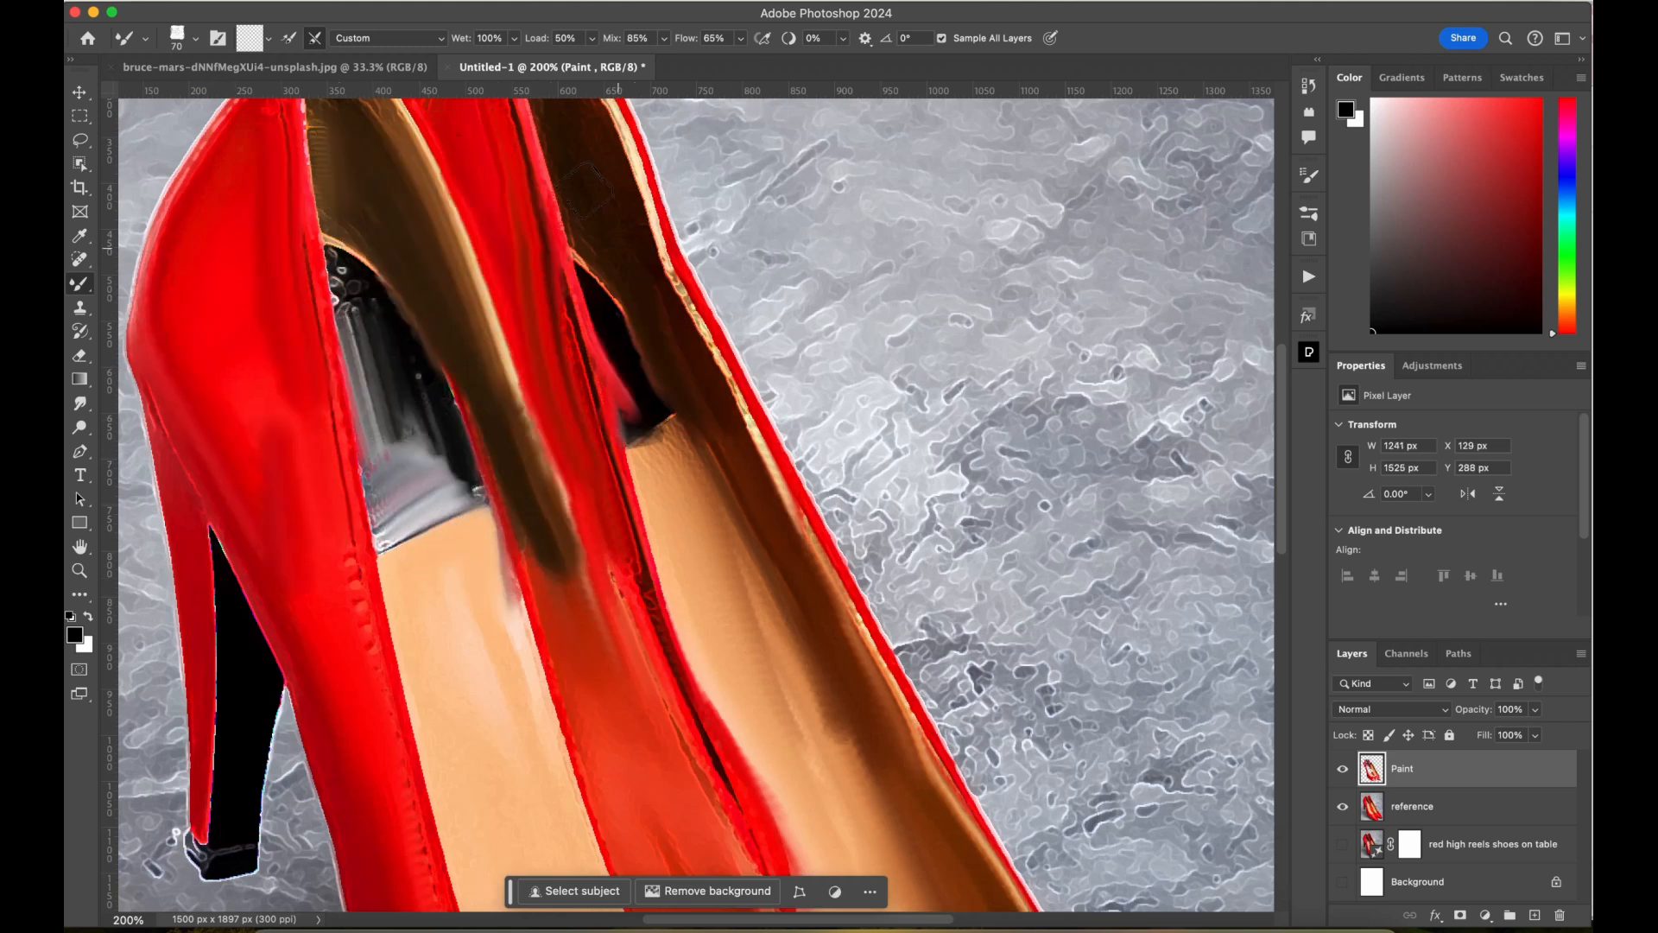
pyautogui.moveTo(635, 155); pyautogui.dragTo(682, 332)
pyautogui.moveTo(656, 203); pyautogui.dragTo(915, 724)
pyautogui.moveTo(902, 402); pyautogui.dragTo(939, 544)
pyautogui.moveTo(971, 453); pyautogui.dragTo(942, 492)
pyautogui.moveTo(876, 609); pyautogui.dragTo(931, 716)
# Reduce the brush size and blend the stiletto heel and the back edge of the left shoe.
pyautogui.press('[')
pyautogui.press('[')
pyautogui.moveTo(239, 652); pyautogui.dragTo(231, 738)
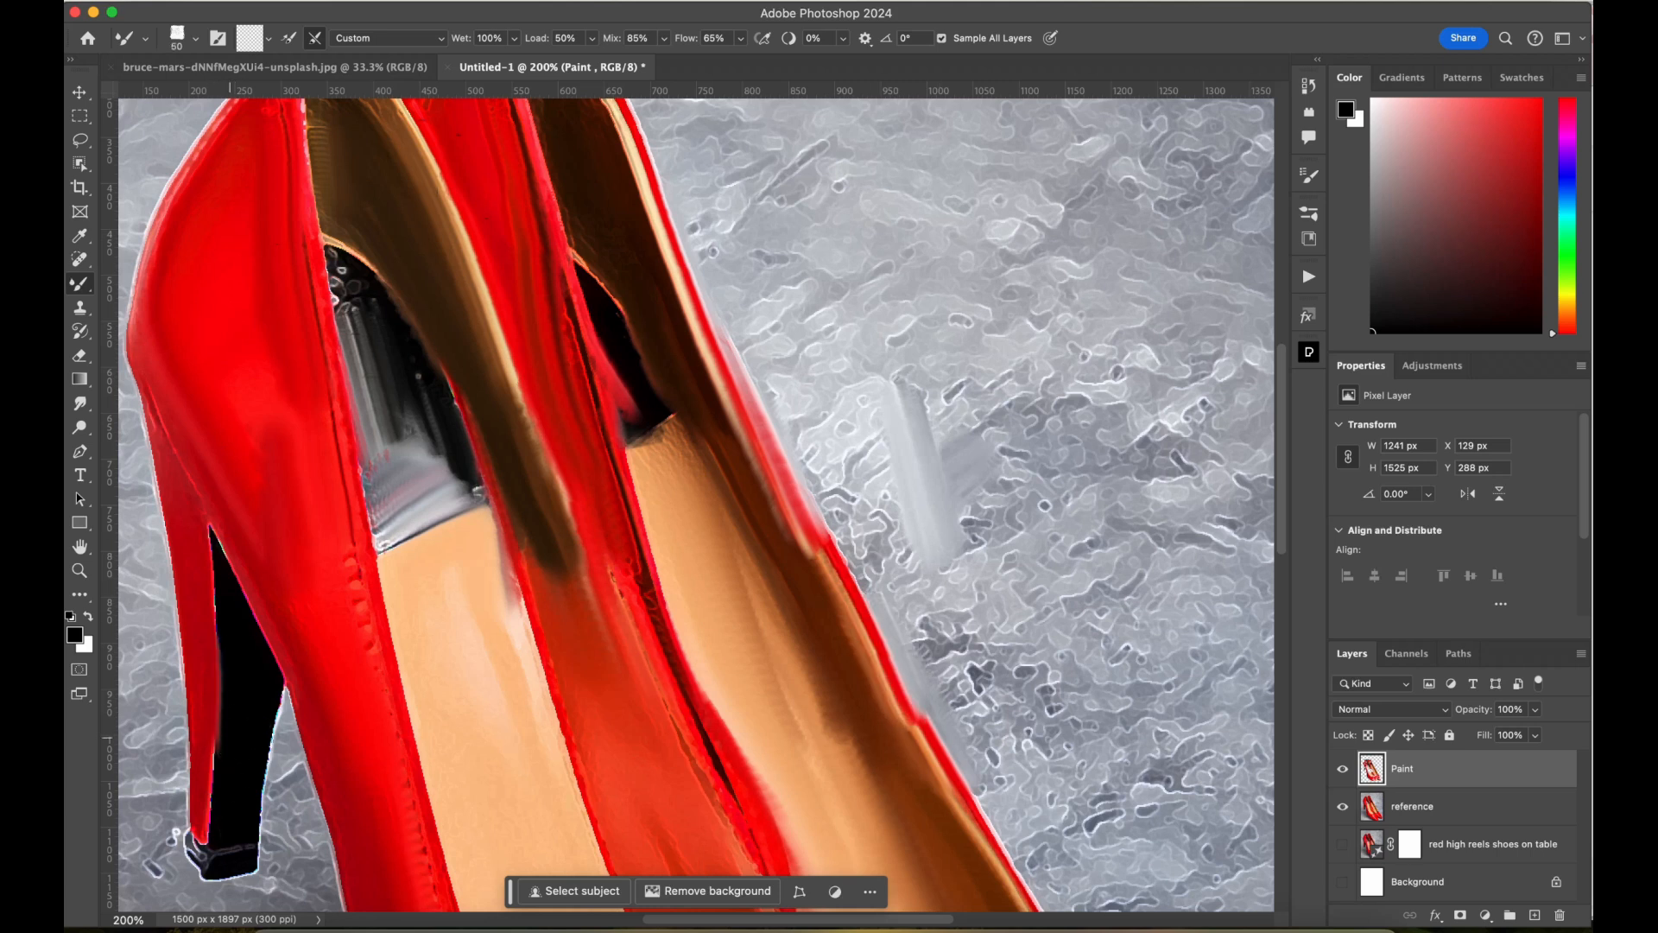
pyautogui.moveTo(202, 825); pyautogui.dragTo(197, 739)
pyautogui.moveTo(203, 661); pyautogui.dragTo(212, 527)
pyautogui.moveTo(157, 397); pyautogui.dragTo(180, 546)
pyautogui.moveTo(164, 208); pyautogui.dragTo(138, 285)
pyautogui.moveTo(220, 548); pyautogui.dragTo(225, 596)
# Blend the heel backs and upper linings of both shoes with the brush at 50 px.
pyautogui.rightClick(237, 115)
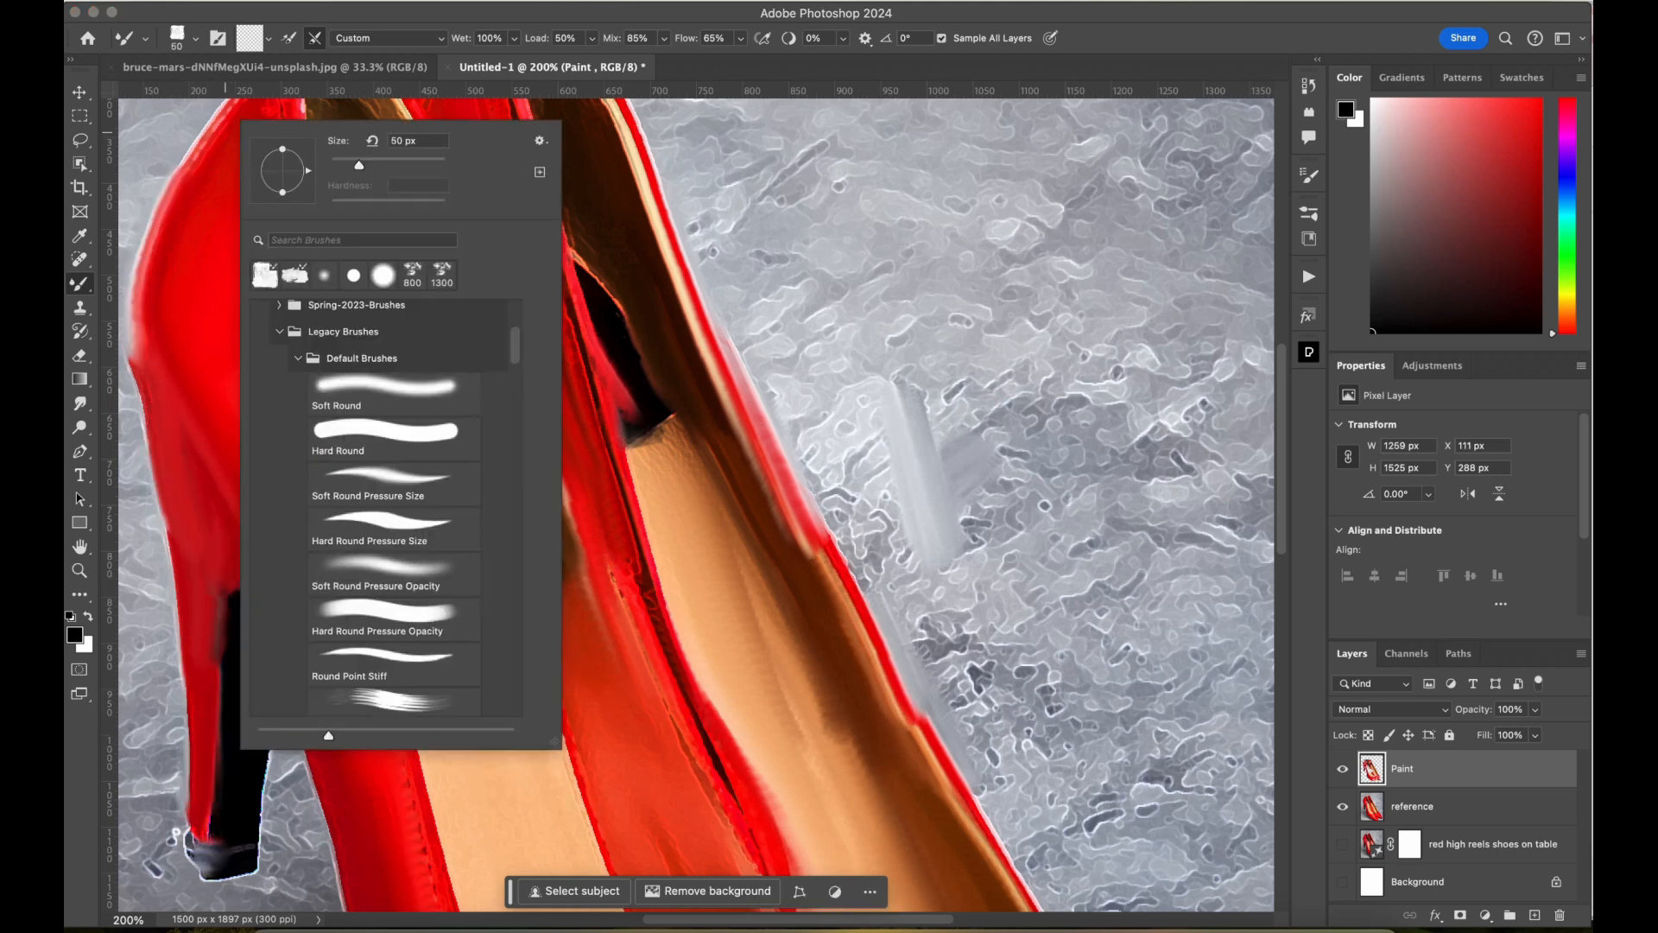
pyautogui.moveTo(221, 120); pyautogui.dragTo(171, 197)
pyautogui.scroll(5, 1058, 413)
pyautogui.moveTo(292, 289); pyautogui.dragTo(251, 356)
pyautogui.moveTo(298, 313)
pyautogui.mouseDown()
pyautogui.moveTo(233, 372)
pyautogui.moveTo(367, 423)
pyautogui.mouseUp()
pyautogui.moveTo(379, 285); pyautogui.dragTo(425, 353)
pyautogui.moveTo(447, 423); pyautogui.dragTo(527, 678)
pyautogui.moveTo(495, 280); pyautogui.dragTo(445, 332)
# Switch to the smooth mixer brush and blend the upper rim of the right shoe.
pyautogui.click(1310, 213)
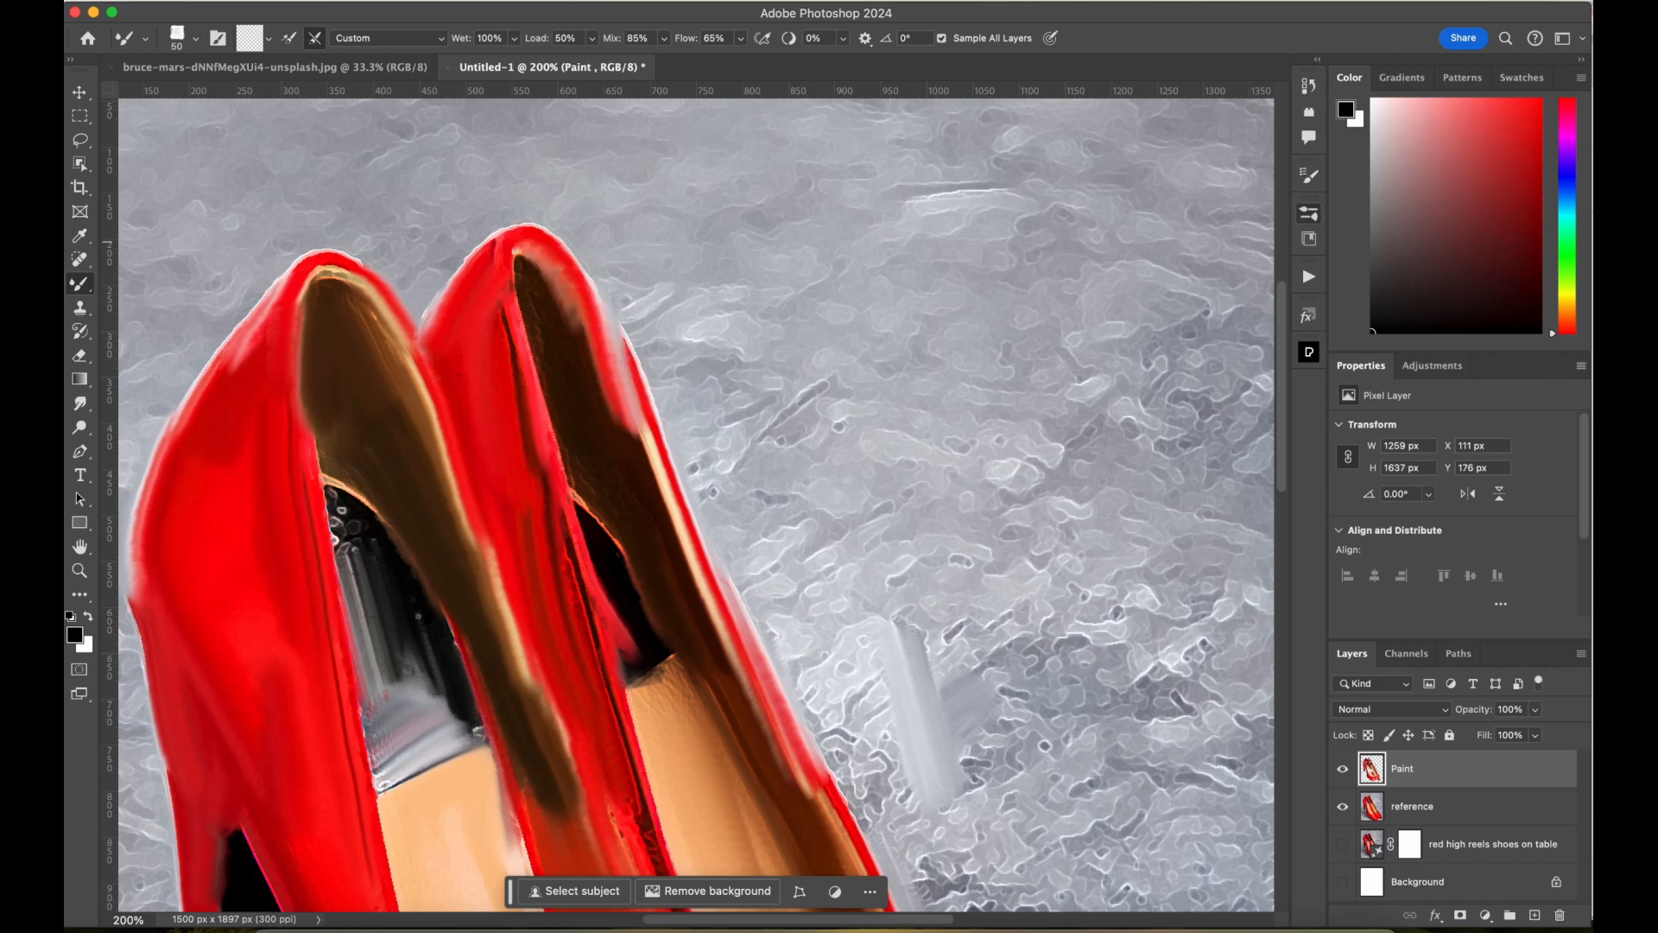
pyautogui.click(1185, 682)
pyautogui.click(1028, 518)
pyautogui.click(1024, 427)
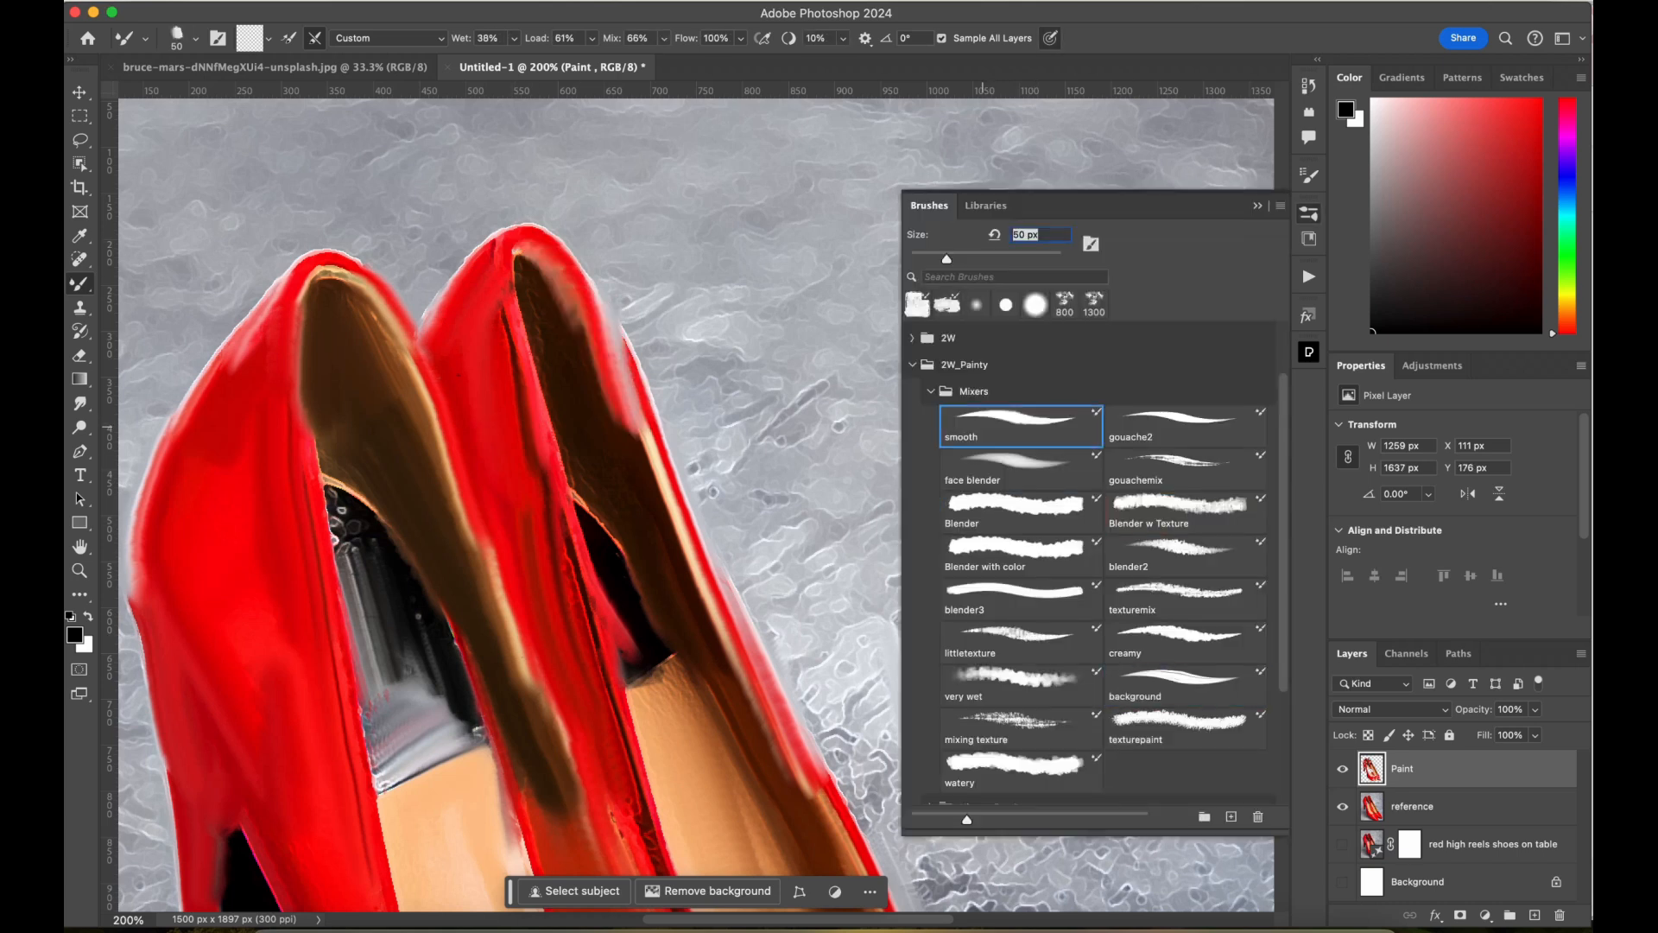
pyautogui.moveTo(620, 423); pyautogui.dragTo(659, 460)
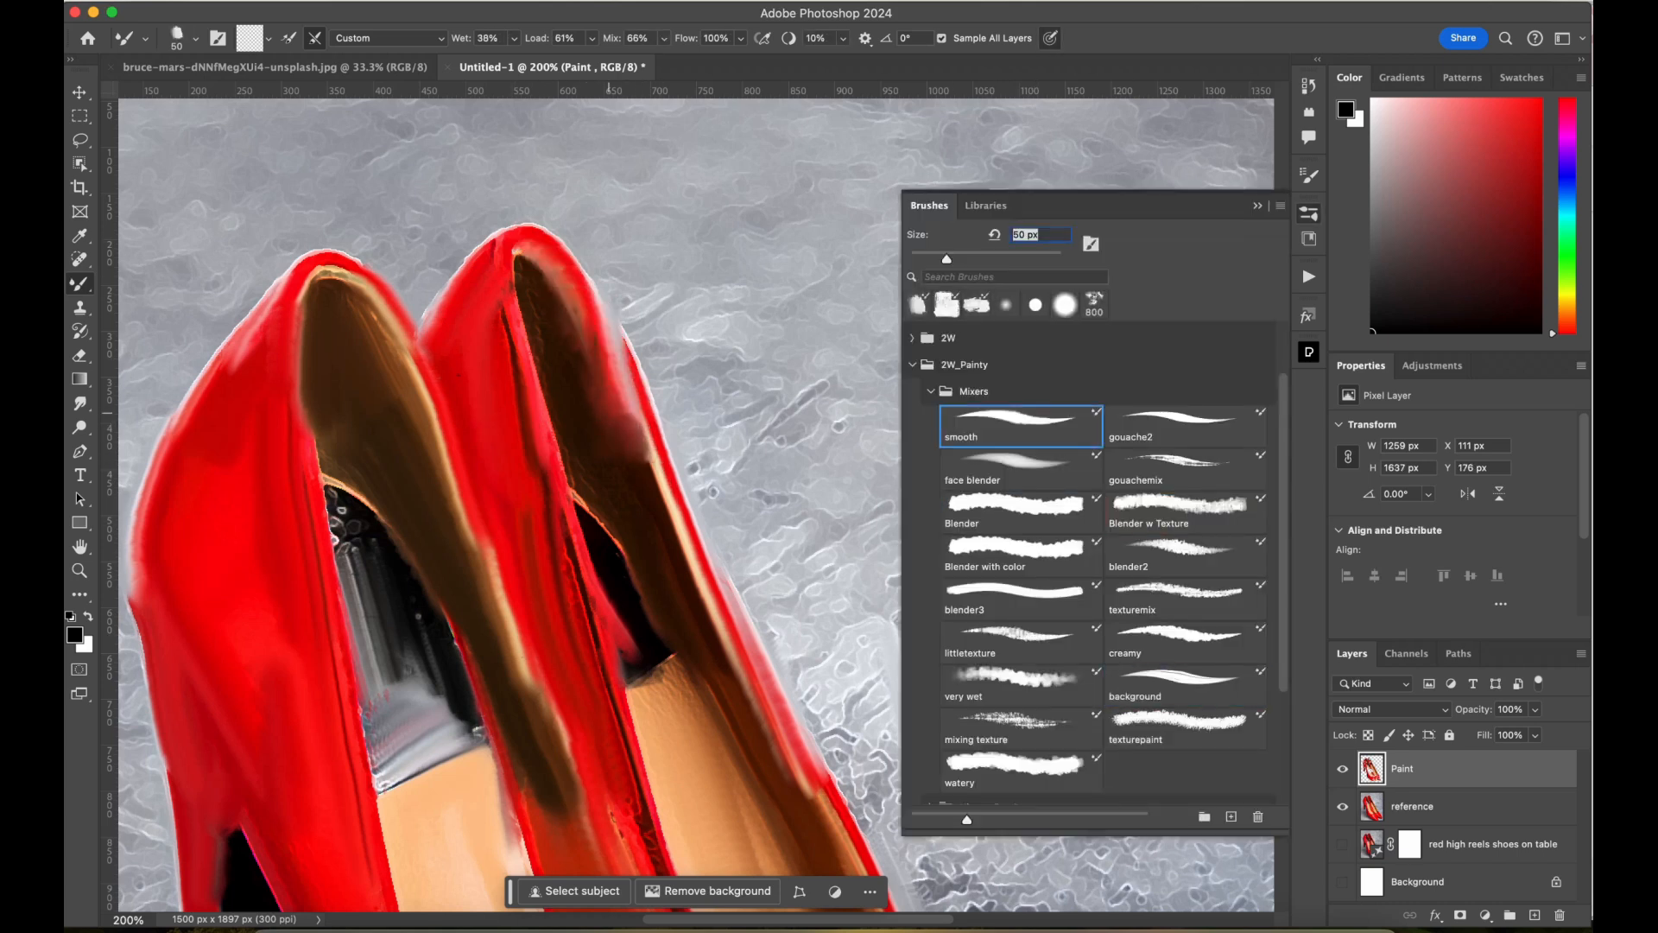
# Select the Blender mixer brush at 46 px and blend the right shoe's lining and the red strip beside it.
pyautogui.click(1021, 513)
pyautogui.moveTo(583, 419); pyautogui.dragTo(619, 456)
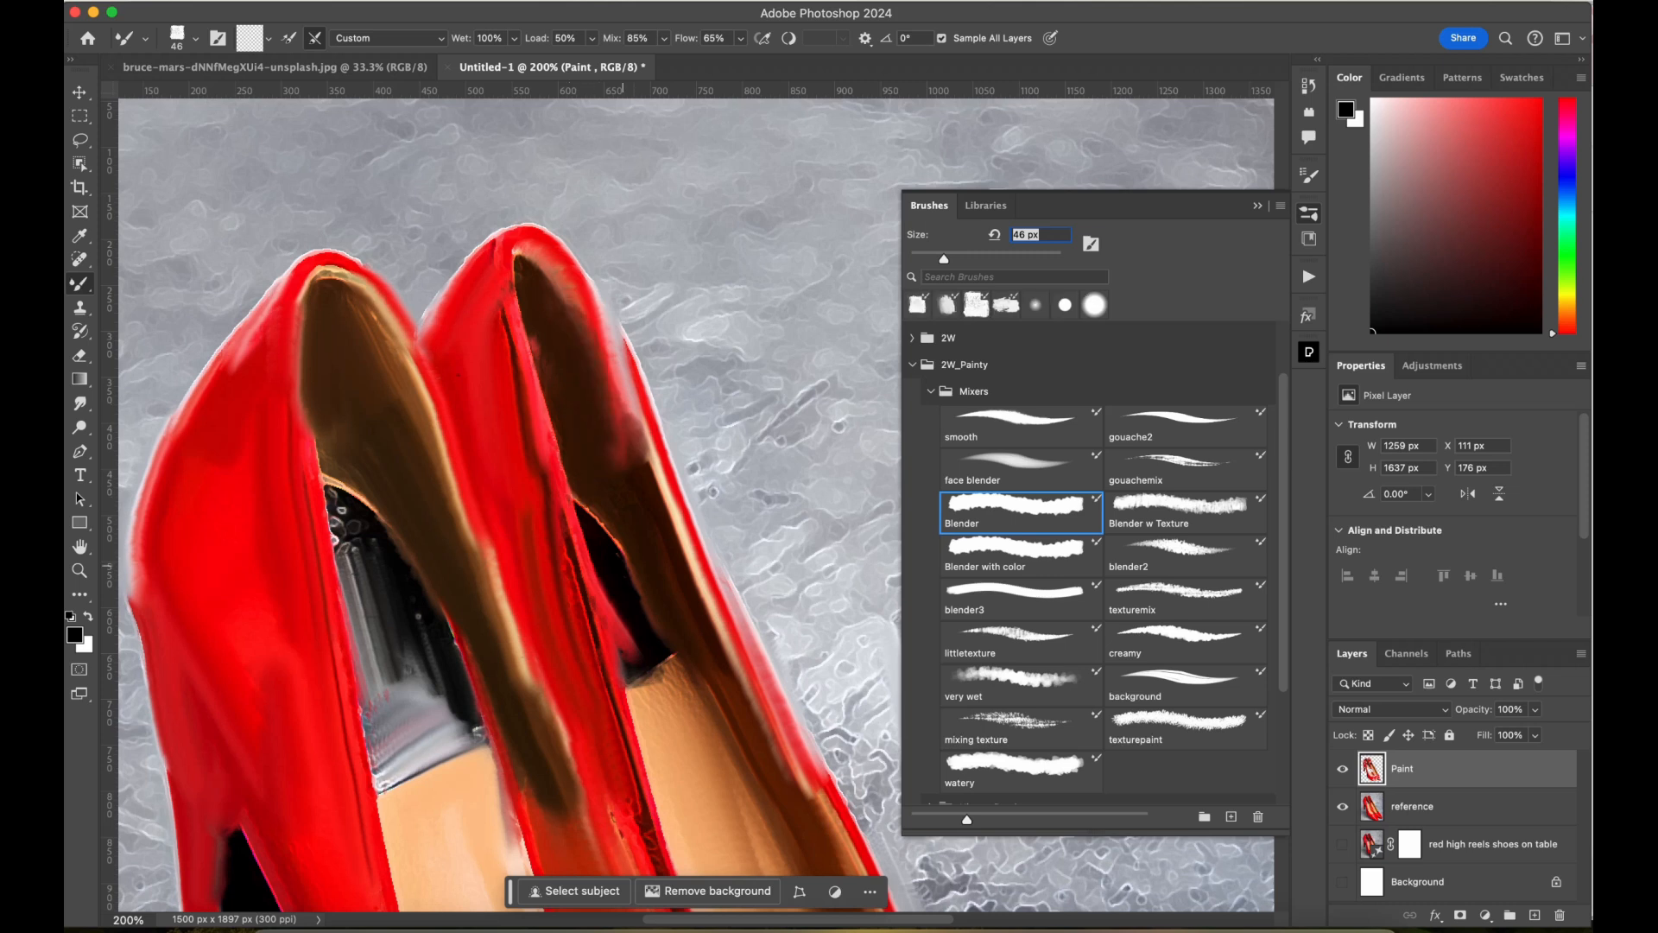
pyautogui.moveTo(609, 587); pyautogui.dragTo(665, 778)
pyautogui.moveTo(557, 475); pyautogui.dragTo(643, 842)
# Blend the outer edge of the right shoe down its length and touch up its toe.
pyautogui.click(1257, 205)
pyautogui.scroll(-10, 863, 519)
pyautogui.moveTo(850, 259)
pyautogui.mouseDown()
pyautogui.moveTo(1093, 743)
pyautogui.moveTo(941, 790)
pyautogui.moveTo(1006, 881)
pyautogui.mouseUp()
pyautogui.scroll(-9, 1006, 691)
pyautogui.moveTo(1109, 604); pyautogui.dragTo(1173, 637)
# Hide the reference layer and extend the red and dark paint over both toes and the left shoe's lower edge.
pyautogui.click(1342, 805)
pyautogui.moveTo(1023, 449)
pyautogui.mouseDown()
pyautogui.moveTo(1131, 457)
pyautogui.moveTo(1179, 553)
pyautogui.mouseUp()
pyautogui.moveTo(730, 617)
pyautogui.mouseDown()
pyautogui.moveTo(885, 756)
pyautogui.moveTo(753, 766)
pyautogui.moveTo(941, 764)
pyautogui.mouseUp()
pyautogui.moveTo(942, 518); pyautogui.dragTo(1012, 747)
pyautogui.moveTo(941, 665)
pyautogui.mouseDown()
pyautogui.moveTo(1015, 726)
pyautogui.moveTo(829, 777)
pyautogui.mouseUp()
pyautogui.moveTo(466, 592)
pyautogui.mouseDown()
pyautogui.moveTo(604, 703)
pyautogui.moveTo(812, 790)
pyautogui.mouseUp()
pyautogui.moveTo(812, 790)
pyautogui.mouseDown()
pyautogui.moveTo(1012, 743)
pyautogui.moveTo(842, 797)
pyautogui.mouseUp()
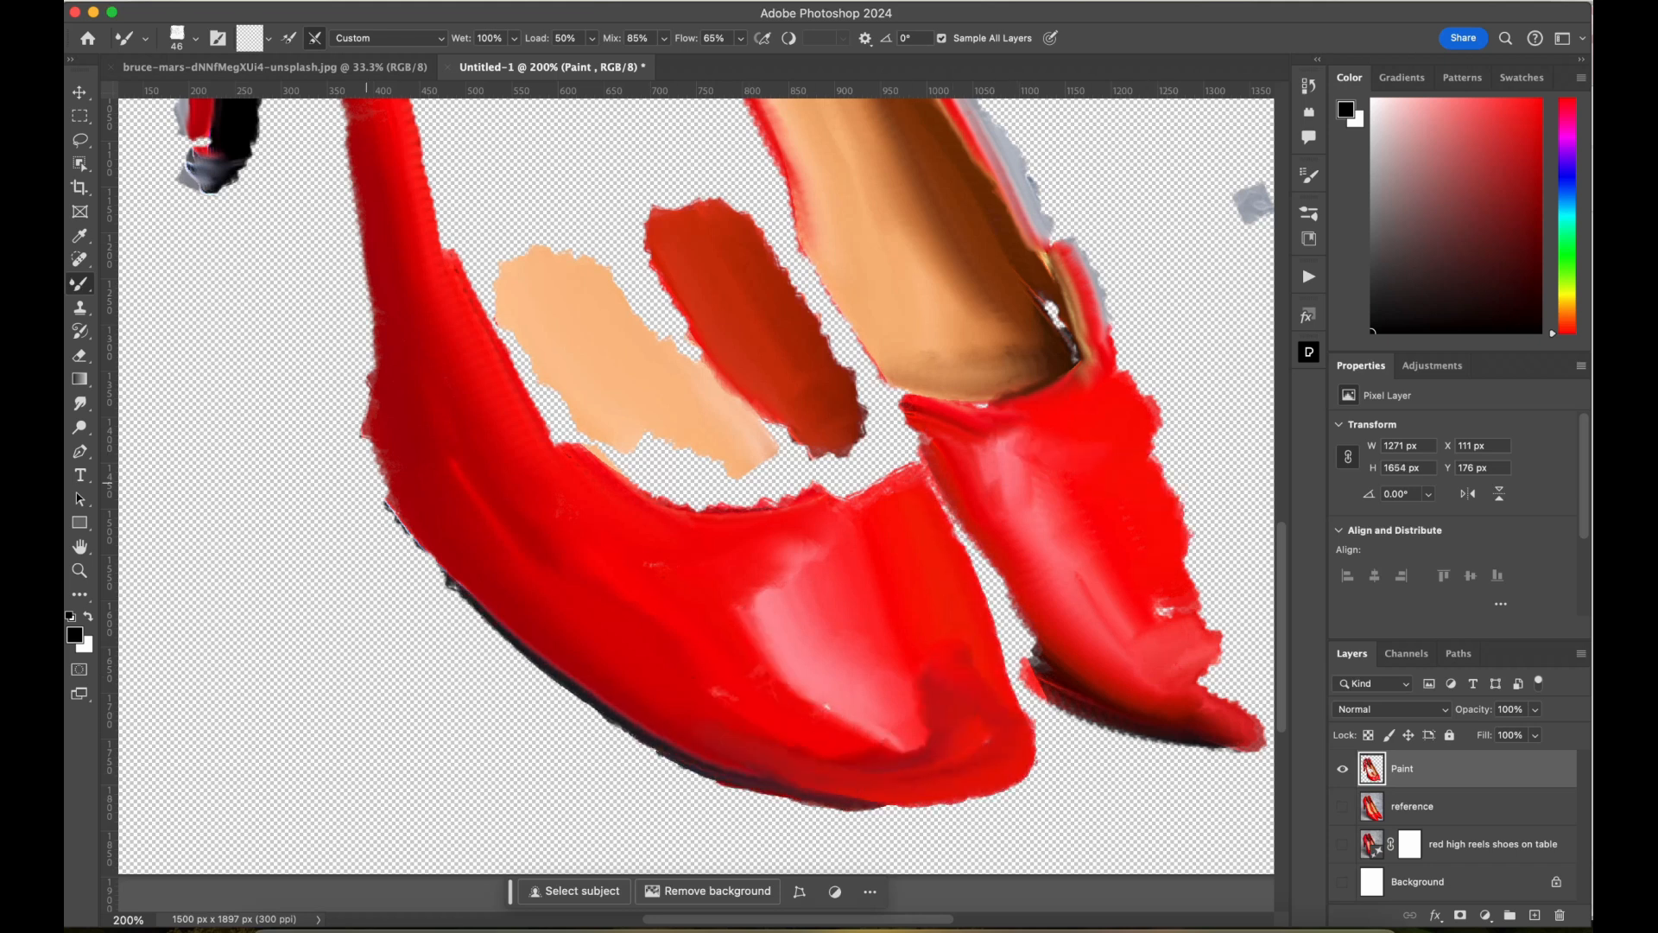
pyautogui.moveTo(371, 431); pyautogui.dragTo(457, 589)
# Show the reference layer again and lower its opacity to 41%.
pyautogui.click(1342, 805)
pyautogui.click(1413, 806)
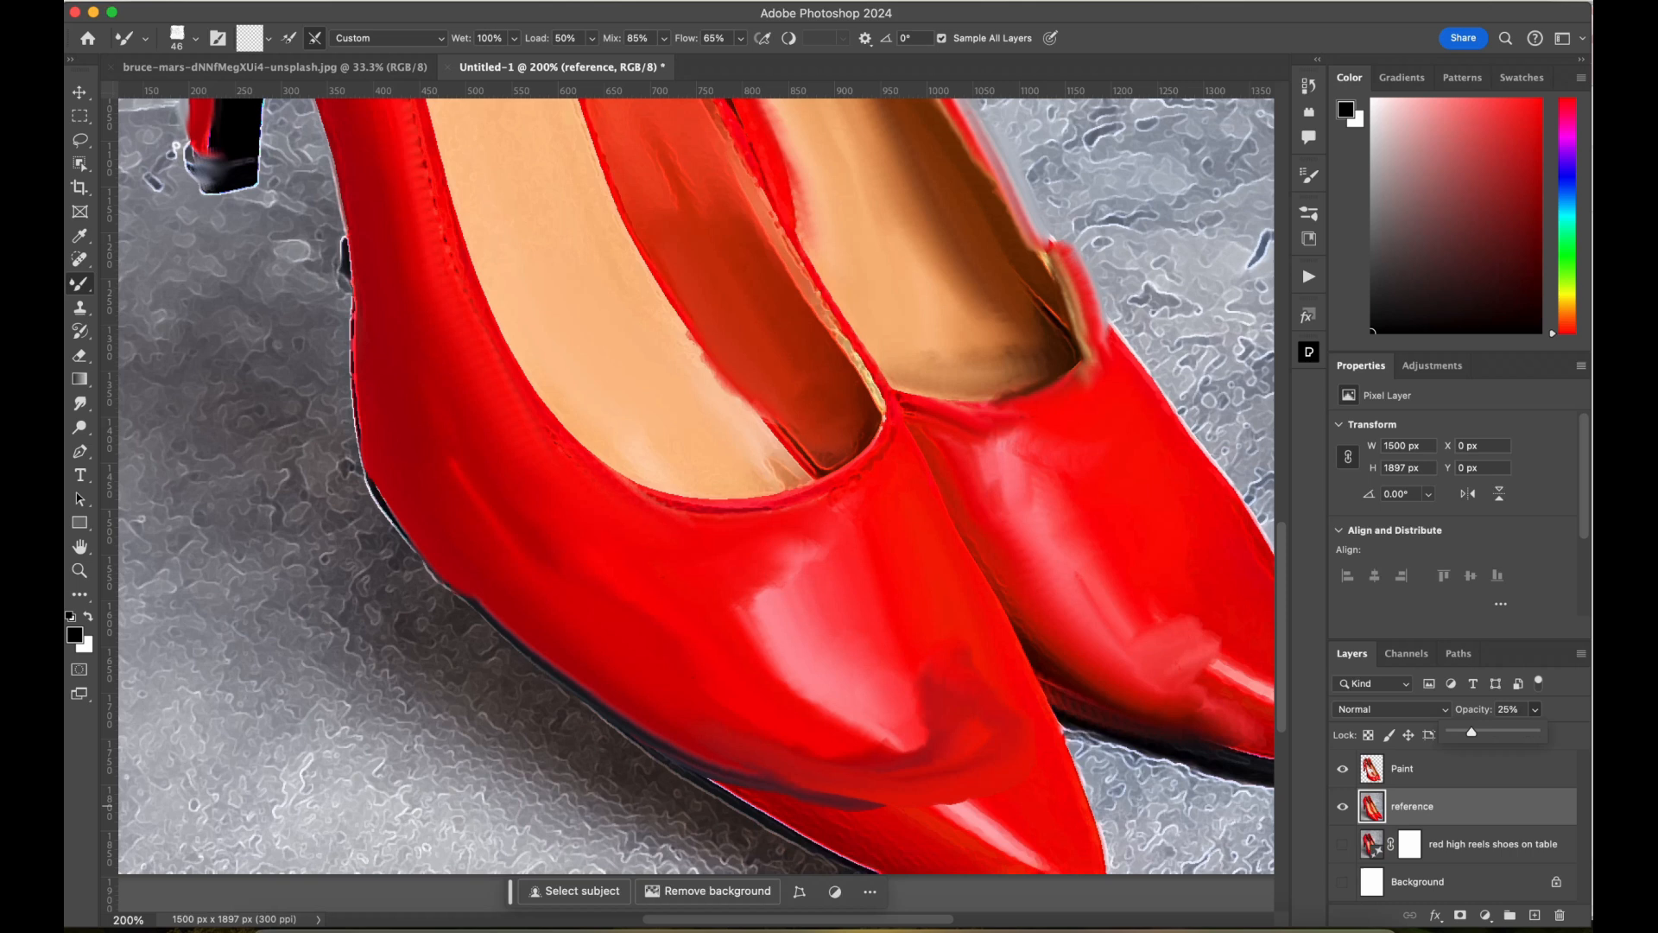
pyautogui.moveTo(1472, 732); pyautogui.dragTo(1485, 733)
pyautogui.scroll(10, 696, 501)
pyautogui.scroll(-5, 696, 501)
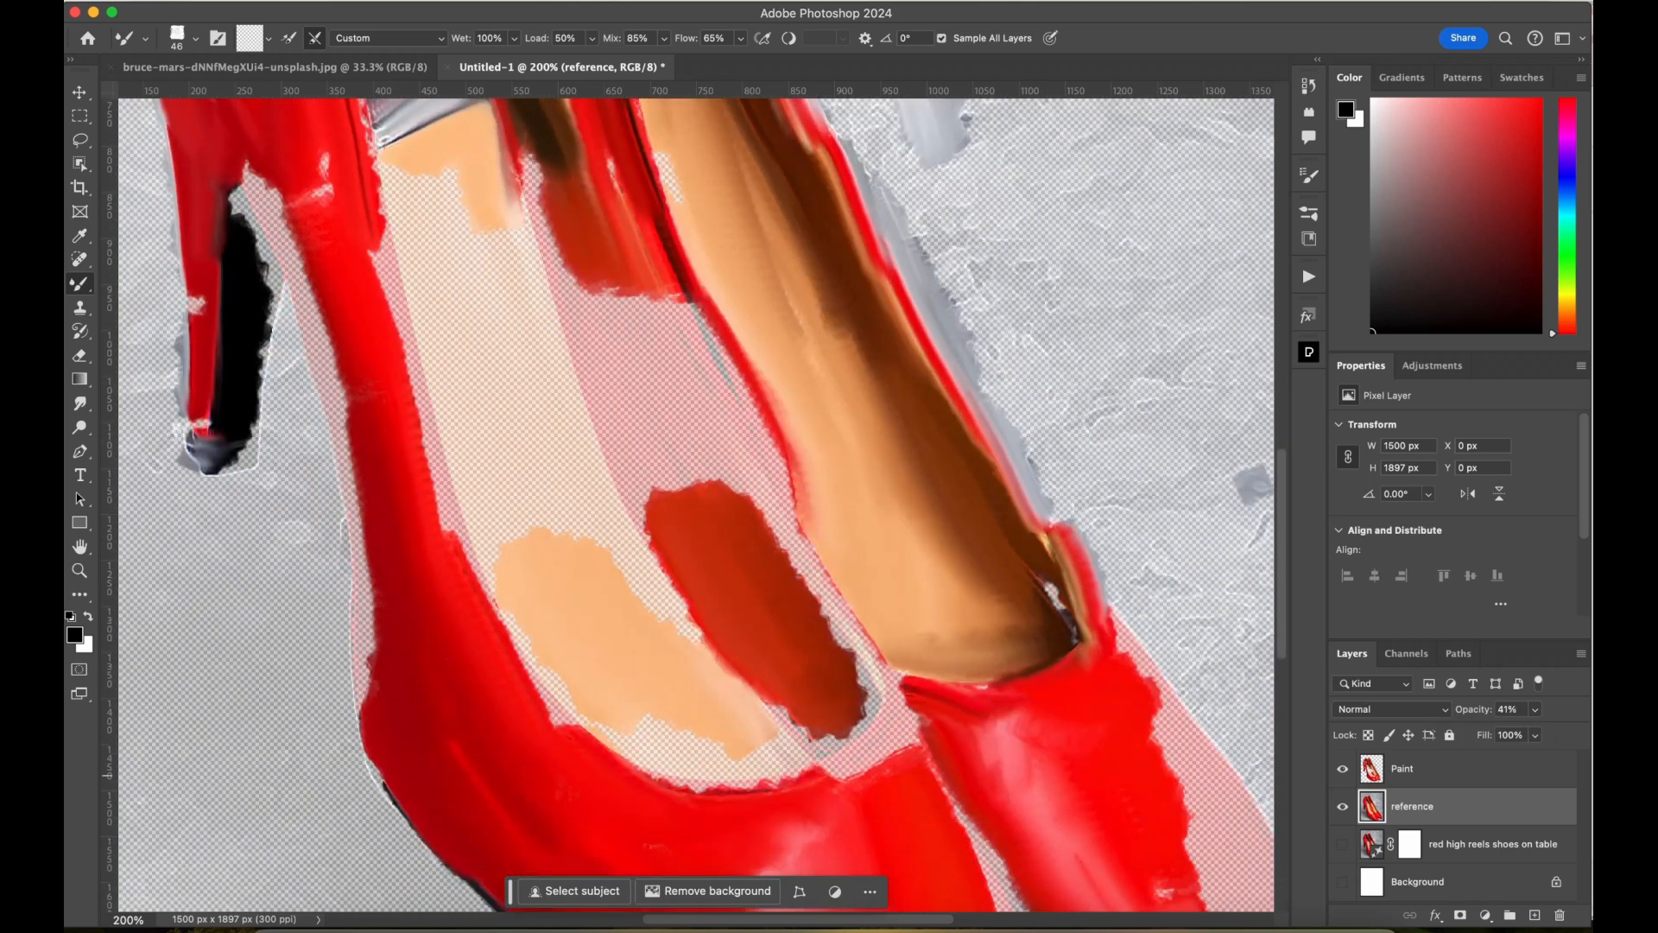
# On the Paint layer, start filling the unpainted red inner wall, switching to the blender2 brush at 58 px.
pyautogui.click(1416, 772)
pyautogui.moveTo(691, 306)
pyautogui.mouseDown()
pyautogui.moveTo(788, 540)
pyautogui.moveTo(733, 493)
pyautogui.mouseUp()
pyautogui.click(1309, 213)
pyautogui.click(1185, 555)
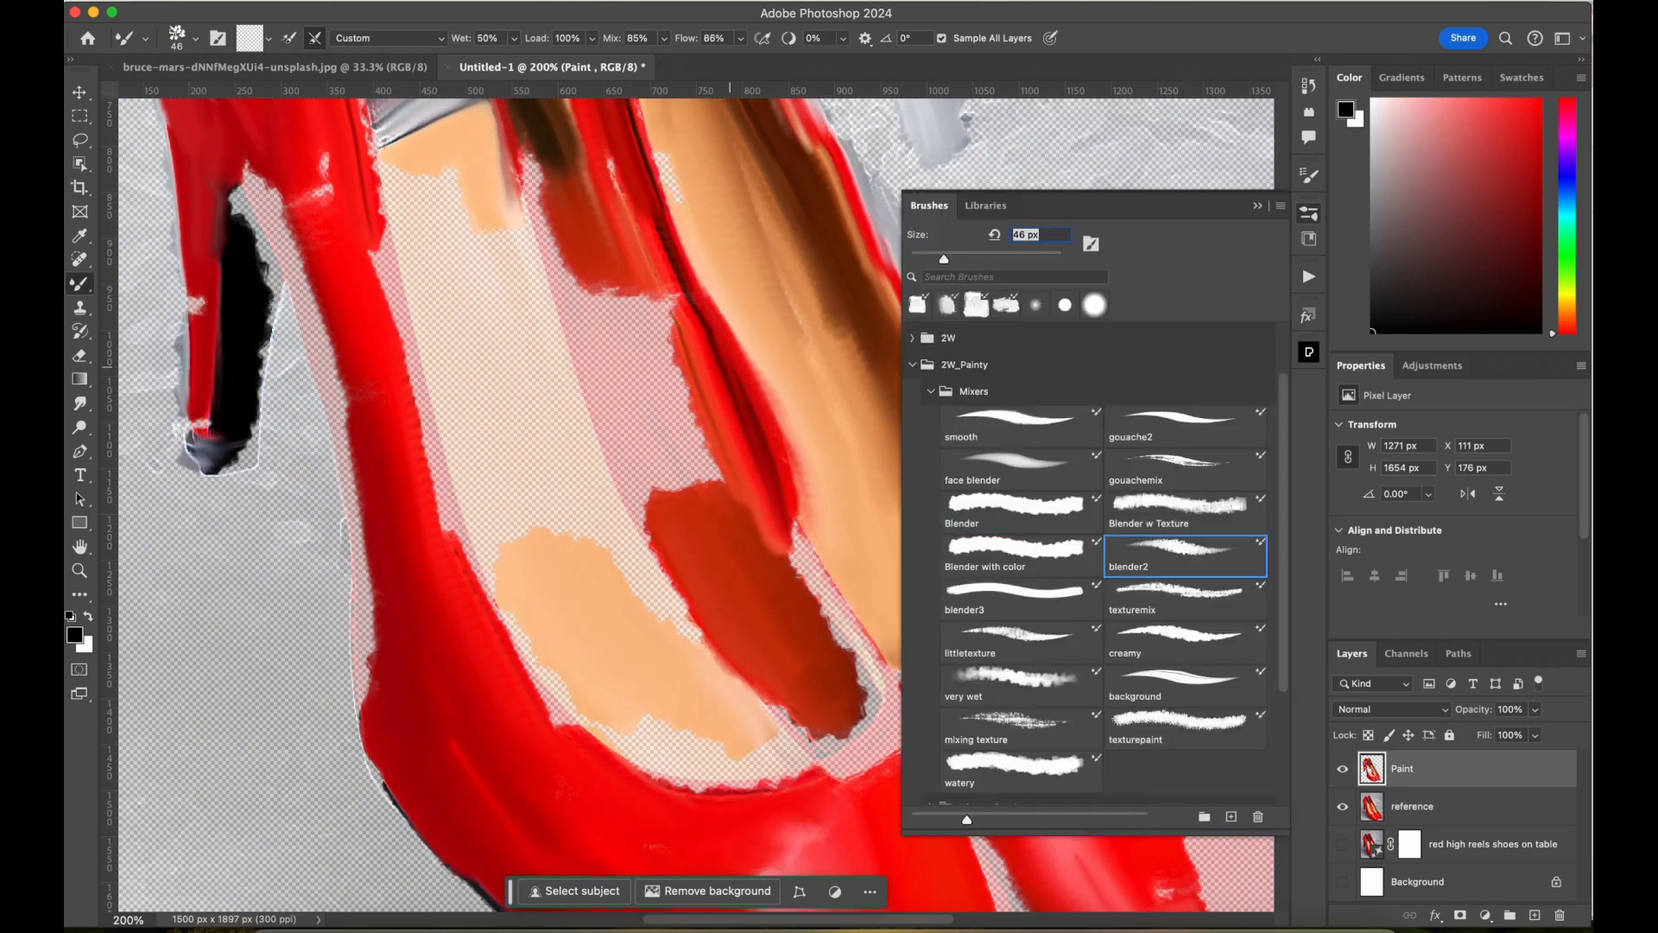
pyautogui.moveTo(674, 304); pyautogui.dragTo(691, 439)
pyautogui.moveTo(944, 259); pyautogui.dragTo(954, 259)
pyautogui.moveTo(655, 291)
pyautogui.mouseDown()
pyautogui.moveTo(670, 372)
pyautogui.moveTo(641, 356)
pyautogui.mouseUp()
pyautogui.moveTo(532, 154); pyautogui.dragTo(586, 347)
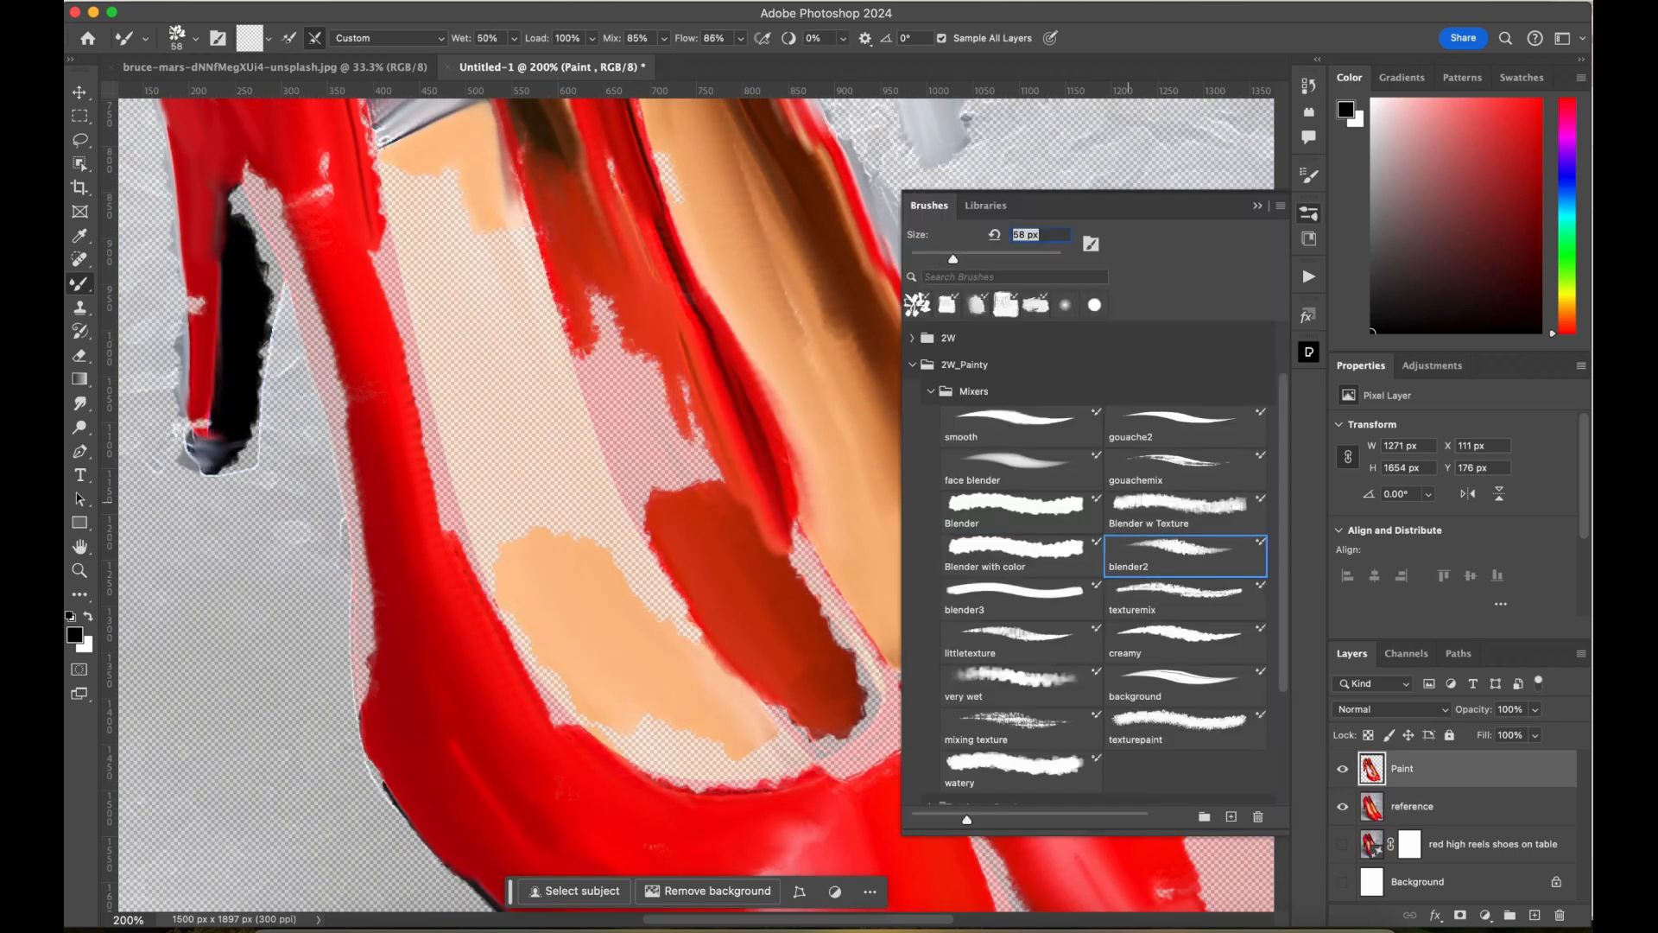
# Use the Blender w Texture brush to fill the remaining gaps in the red inner wall down to the toe opening.
pyautogui.click(1130, 503)
pyautogui.moveTo(663, 387); pyautogui.dragTo(734, 518)
pyautogui.moveTo(600, 293); pyautogui.dragTo(638, 449)
pyautogui.moveTo(584, 346); pyautogui.dragTo(661, 553)
pyautogui.moveTo(674, 600)
pyautogui.mouseDown()
pyautogui.moveTo(816, 765)
pyautogui.moveTo(885, 716)
pyautogui.mouseUp()
pyautogui.moveTo(793, 527); pyautogui.dragTo(890, 691)
# Select the blender3 mixer brush, set it to 60 px, and fill the lower part of the left shoe's tan insole.
pyautogui.click(1157, 471)
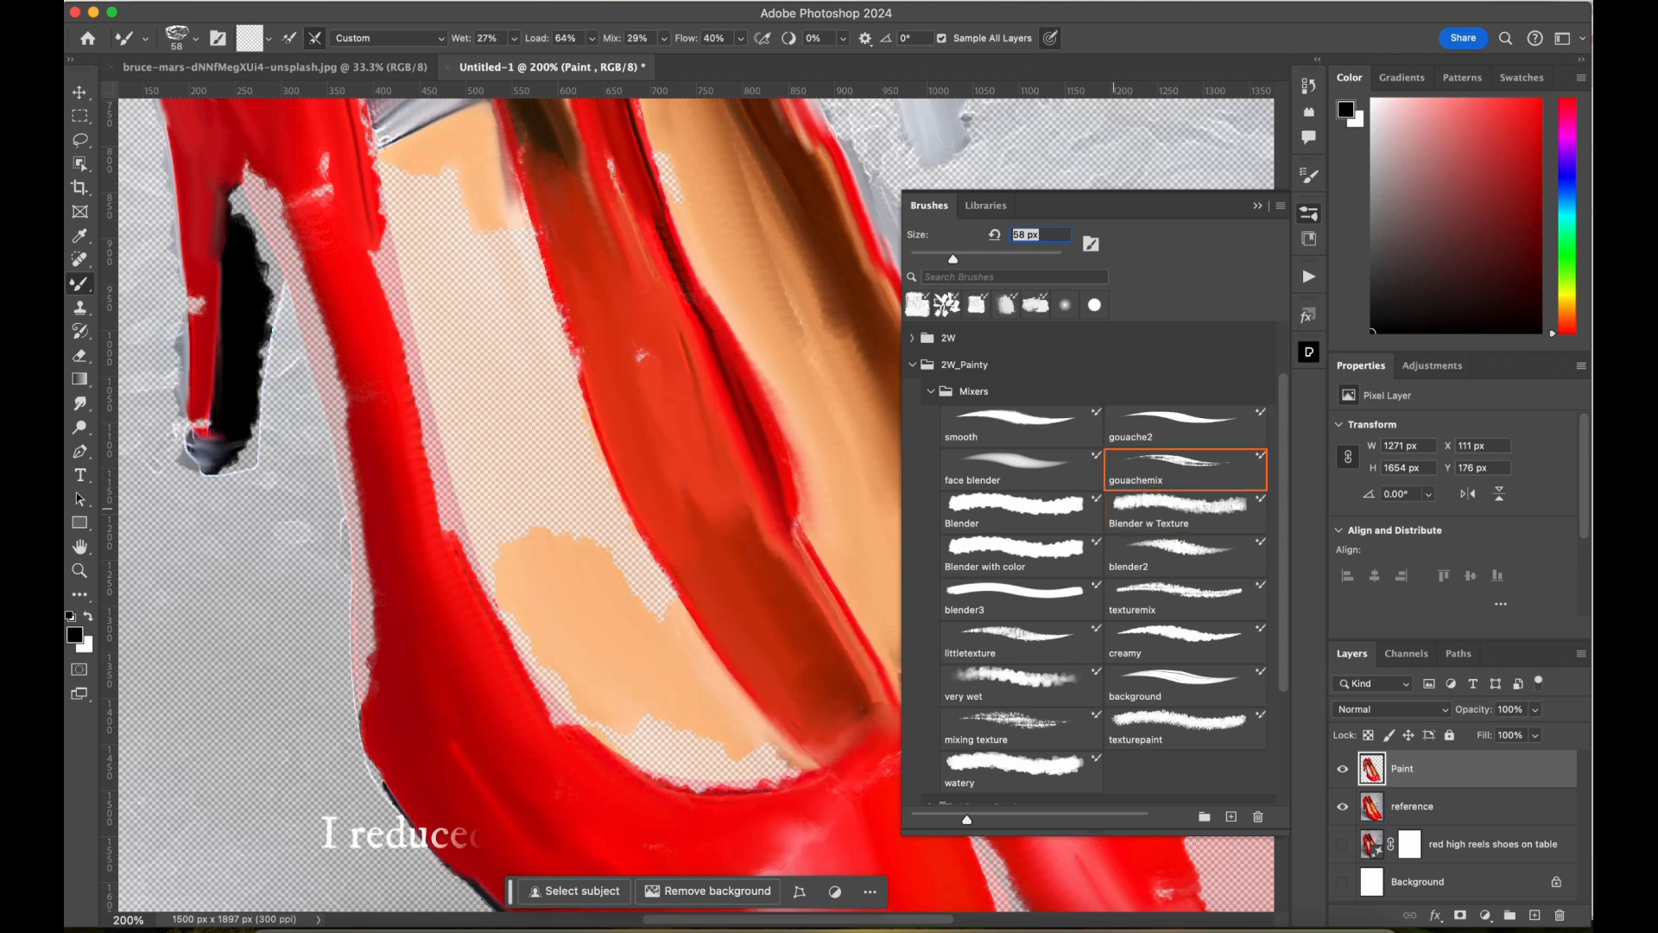
pyautogui.click(1041, 513)
pyautogui.click(1032, 556)
pyautogui.click(1136, 513)
pyautogui.click(1032, 599)
pyautogui.moveTo(650, 744); pyautogui.dragTo(809, 760)
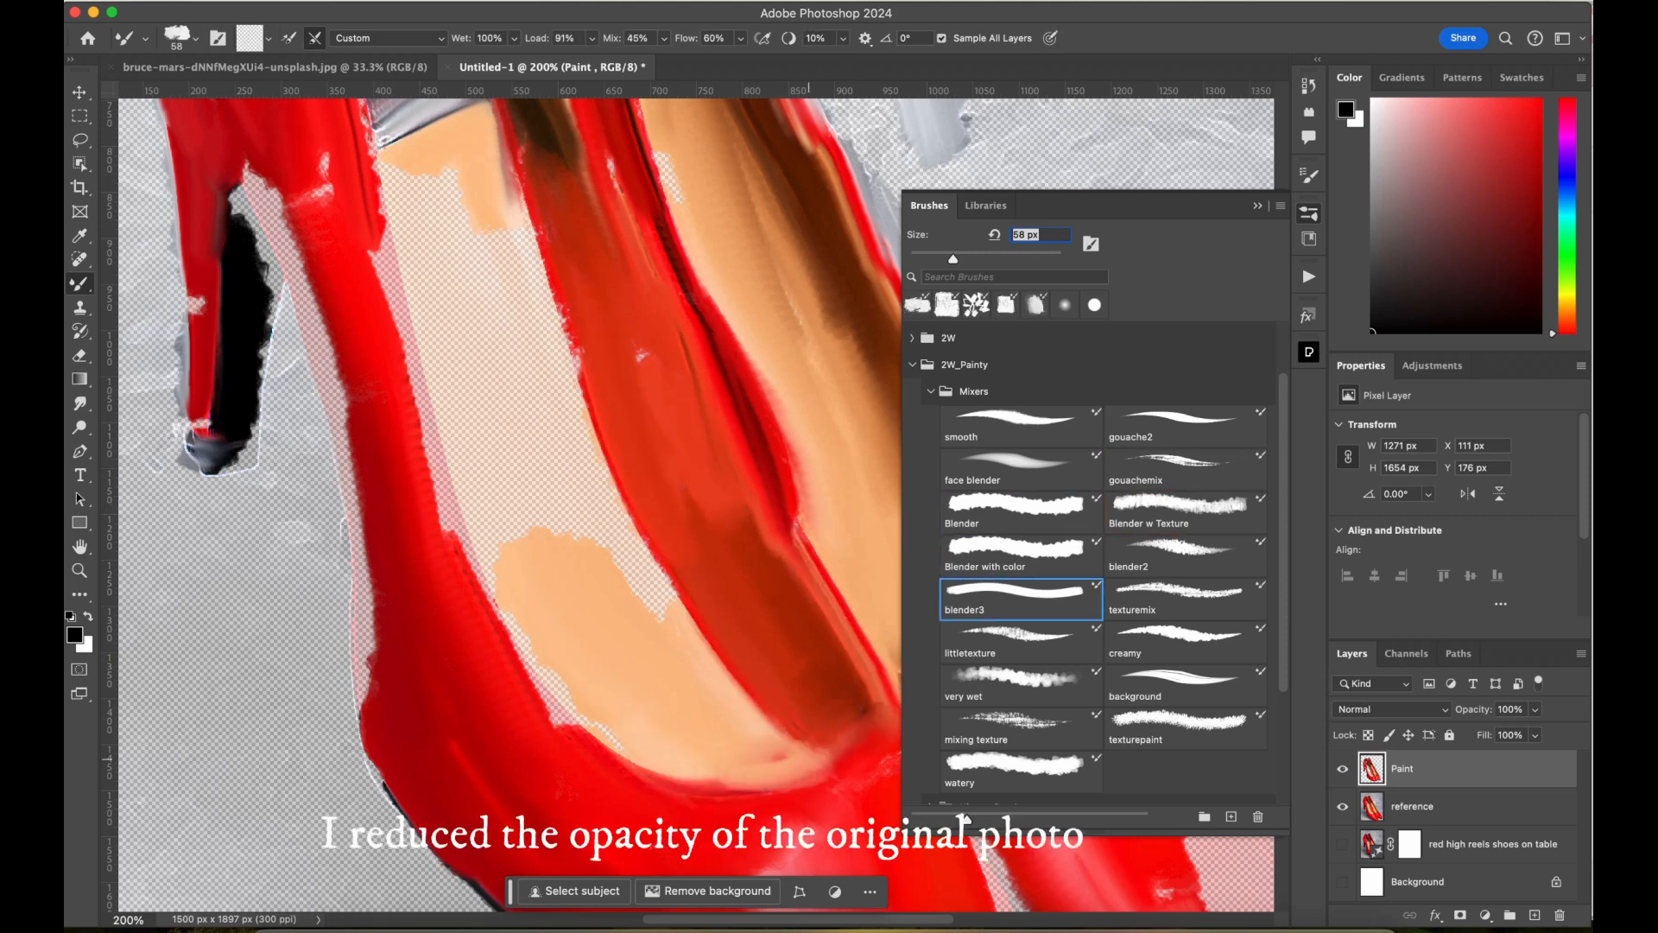
pyautogui.moveTo(687, 624); pyautogui.dragTo(596, 525)
pyautogui.moveTo(953, 259); pyautogui.dragTo(955, 259)
pyautogui.moveTo(486, 488)
pyautogui.mouseDown()
pyautogui.moveTo(508, 605)
pyautogui.moveTo(626, 750)
pyautogui.mouseUp()
# Fill the remaining gaps in the left shoe's upper tan insole and paint the area where the stiletto heel joins the shoe.
pyautogui.moveTo(565, 316); pyautogui.dragTo(624, 523)
pyautogui.moveTo(570, 431)
pyautogui.mouseDown()
pyautogui.moveTo(500, 532)
pyautogui.moveTo(413, 367)
pyautogui.mouseUp()
pyautogui.moveTo(385, 186)
pyautogui.mouseDown()
pyautogui.moveTo(441, 402)
pyautogui.moveTo(505, 371)
pyautogui.mouseUp()
pyautogui.moveTo(497, 207); pyautogui.dragTo(557, 431)
pyautogui.moveTo(509, 345); pyautogui.dragTo(587, 471)
pyautogui.moveTo(393, 173); pyautogui.dragTo(436, 397)
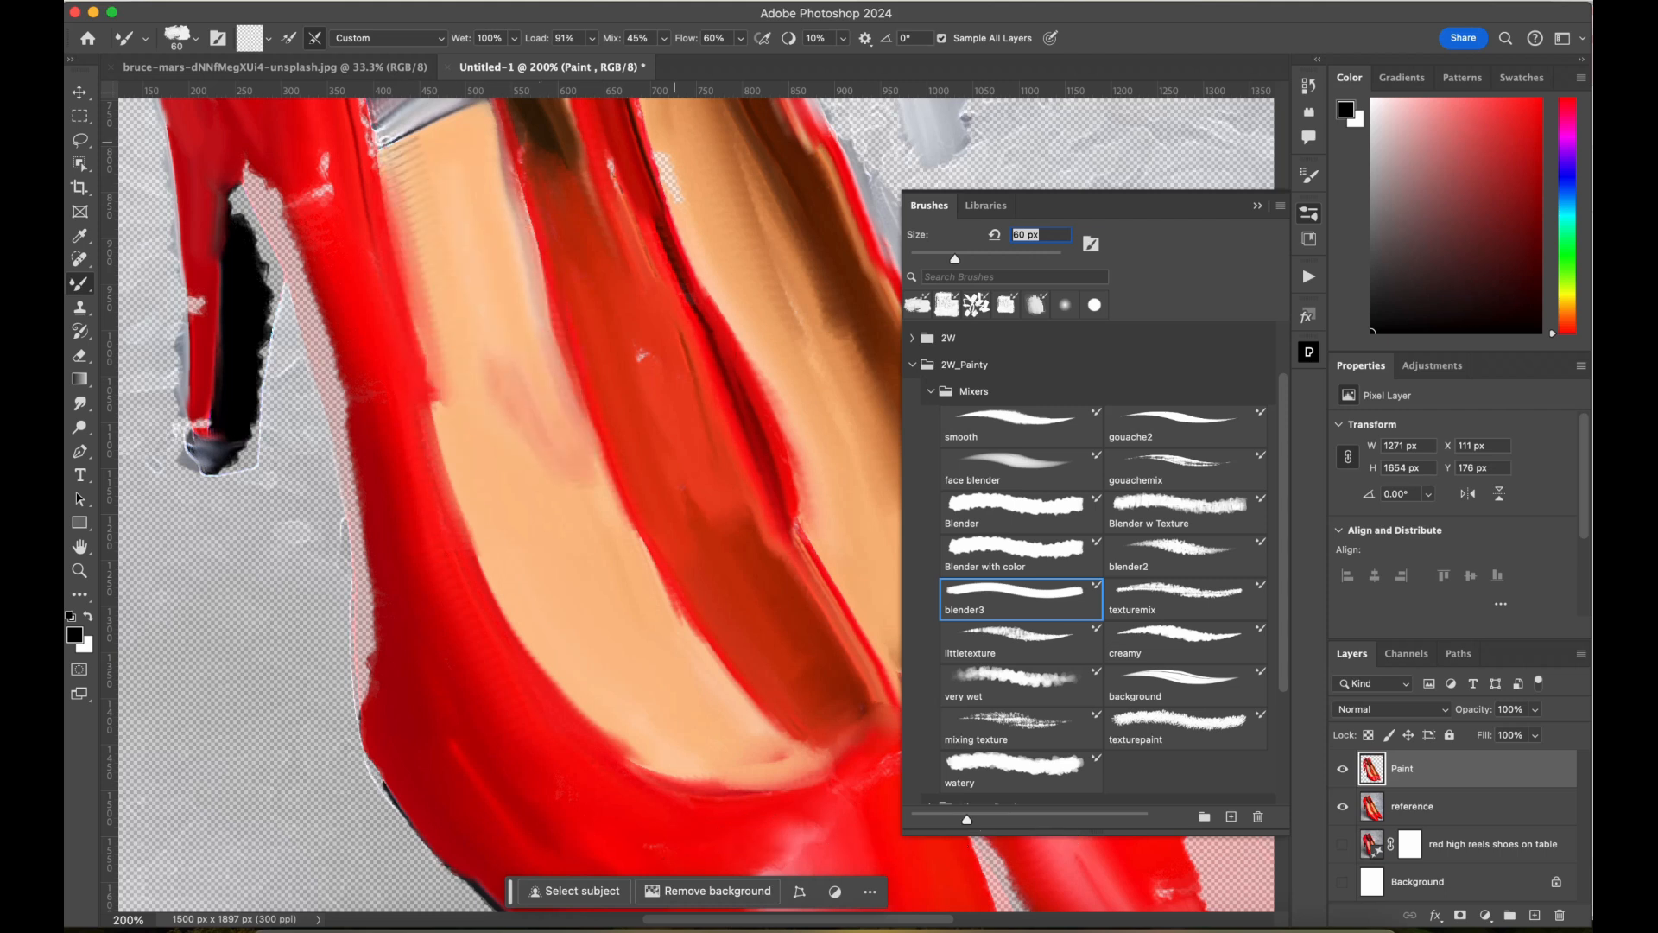
pyautogui.moveTo(243, 168); pyautogui.dragTo(253, 349)
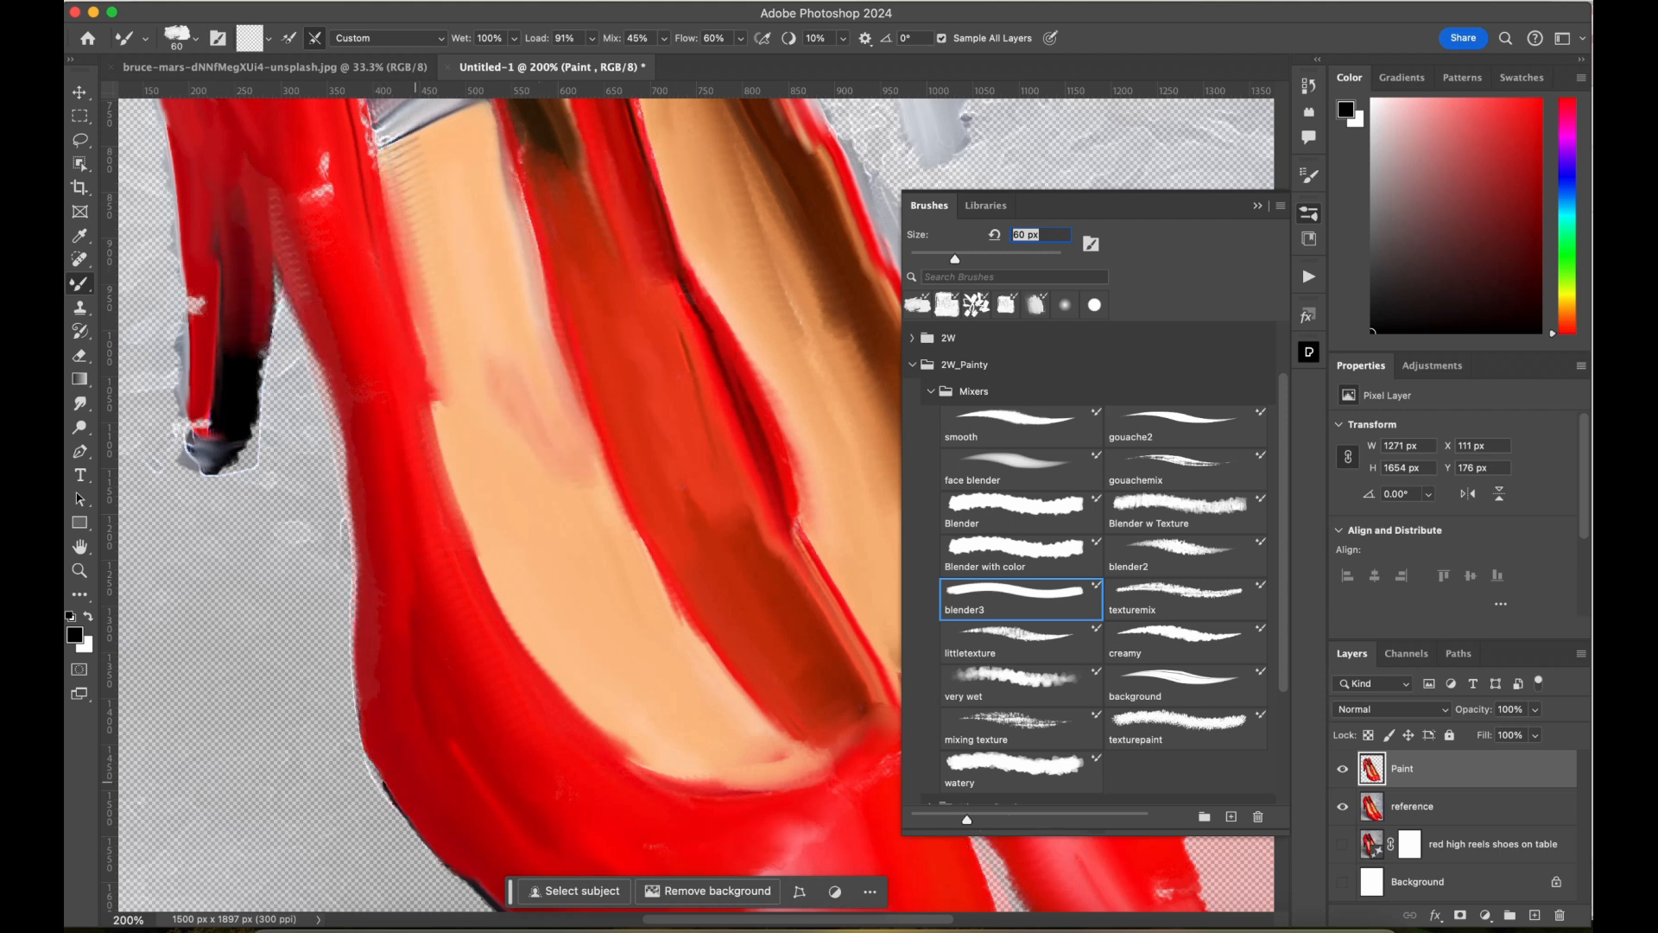
# Finish painting the left shoe's stiletto heel and fill the gaps around the dark inner linings of both shoes.
pyautogui.moveTo(341, 471); pyautogui.dragTo(277, 267)
pyautogui.moveTo(285, 475); pyautogui.dragTo(186, 281)
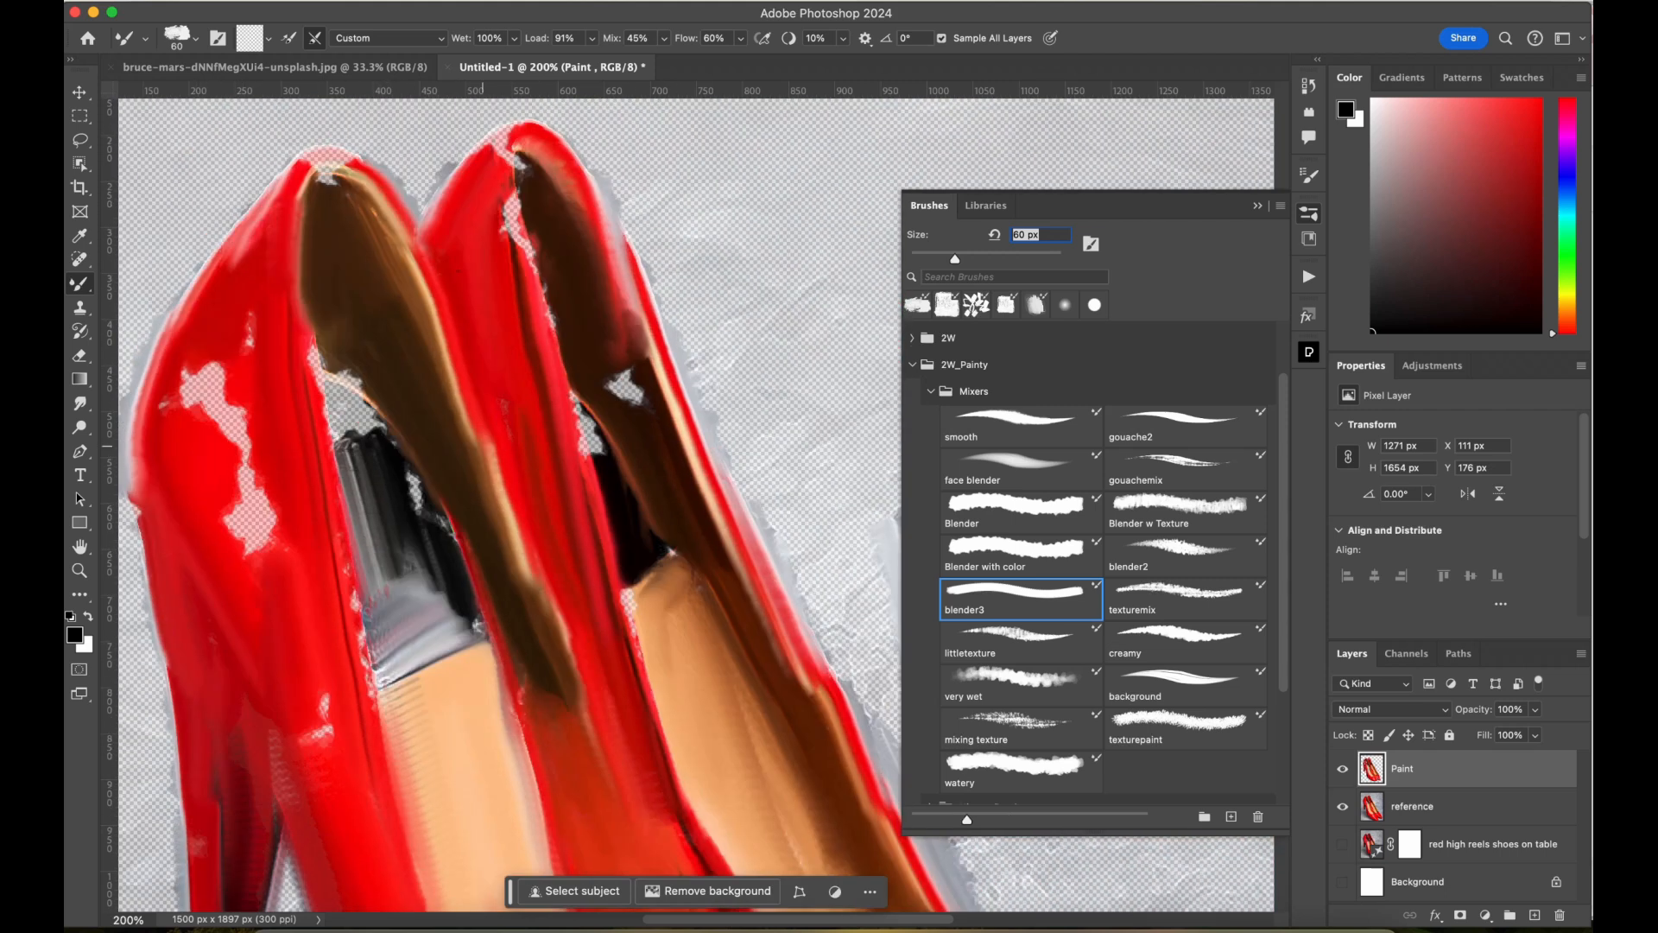
pyautogui.moveTo(310, 354)
pyautogui.mouseDown()
pyautogui.moveTo(449, 536)
pyautogui.moveTo(367, 601)
pyautogui.mouseUp()
pyautogui.moveTo(371, 562)
pyautogui.mouseDown()
pyautogui.moveTo(384, 687)
pyautogui.moveTo(475, 618)
pyautogui.mouseUp()
pyautogui.moveTo(583, 406); pyautogui.dragTo(601, 479)
pyautogui.moveTo(613, 380); pyautogui.dragTo(663, 398)
pyautogui.moveTo(511, 194); pyautogui.dragTo(544, 285)
pyautogui.moveTo(484, 160); pyautogui.dragTo(557, 134)
pyautogui.moveTo(587, 169); pyautogui.dragTo(678, 401)
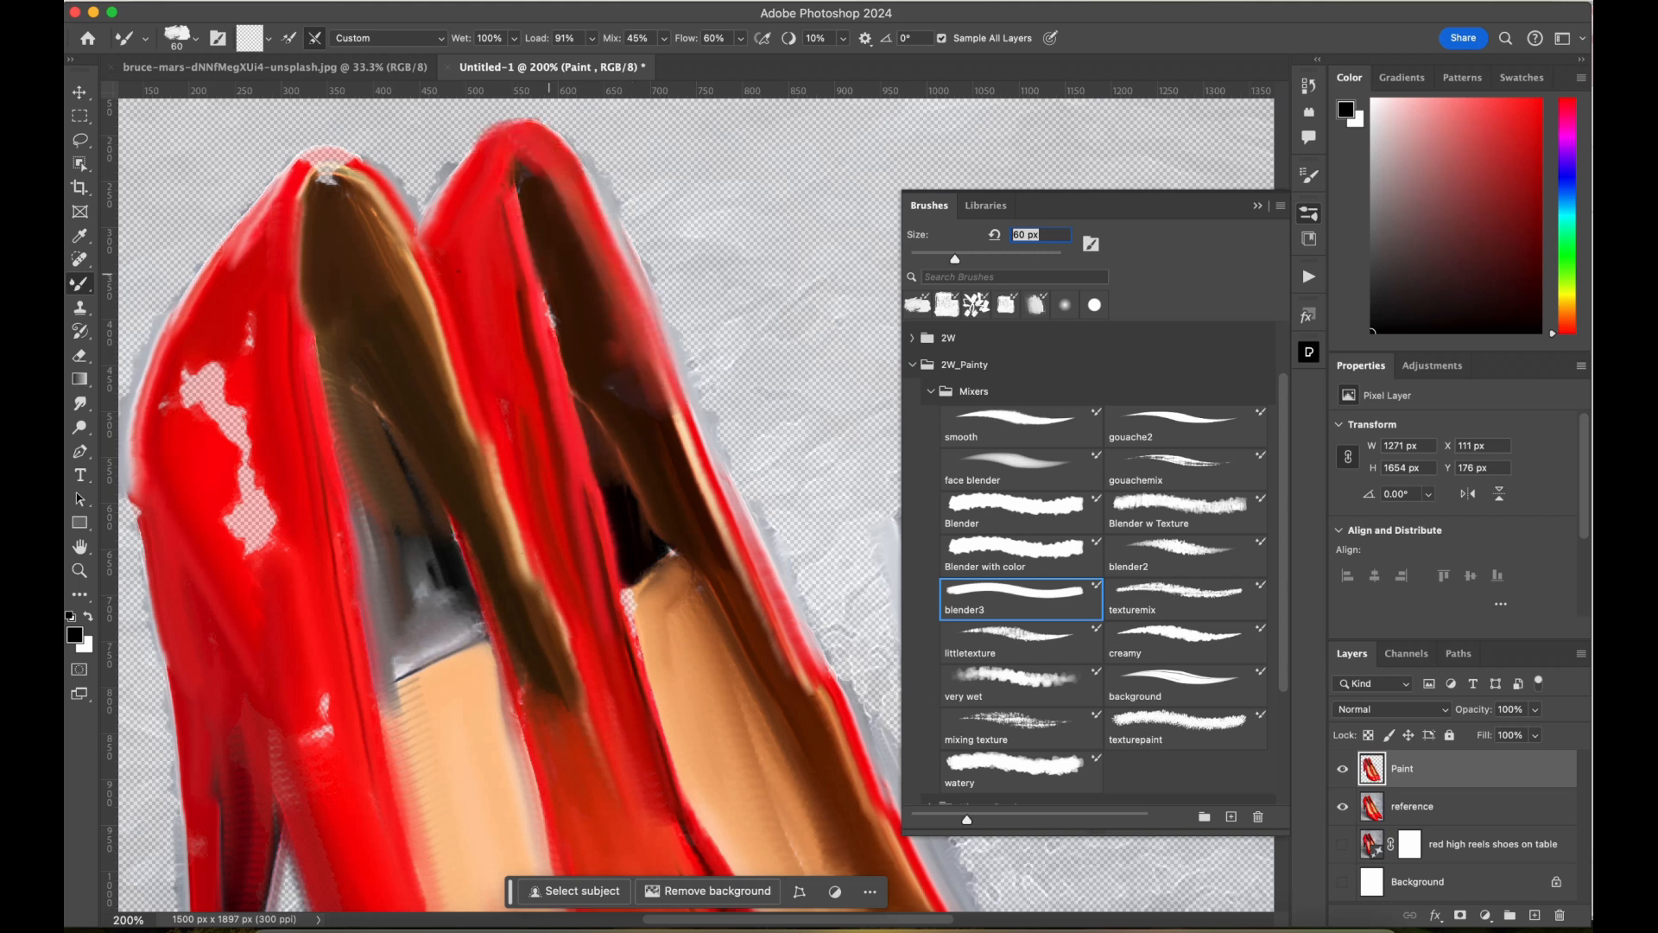
# Fill the gaps in the red outer side of the left shoe's heel and blend the right shoe's inner edge.
pyautogui.moveTo(549, 281); pyautogui.dragTo(552, 380)
pyautogui.moveTo(237, 414); pyautogui.dragTo(254, 557)
pyautogui.moveTo(195, 376); pyautogui.dragTo(246, 492)
pyautogui.moveTo(248, 315); pyautogui.dragTo(152, 414)
pyautogui.moveTo(325, 696); pyautogui.dragTo(273, 776)
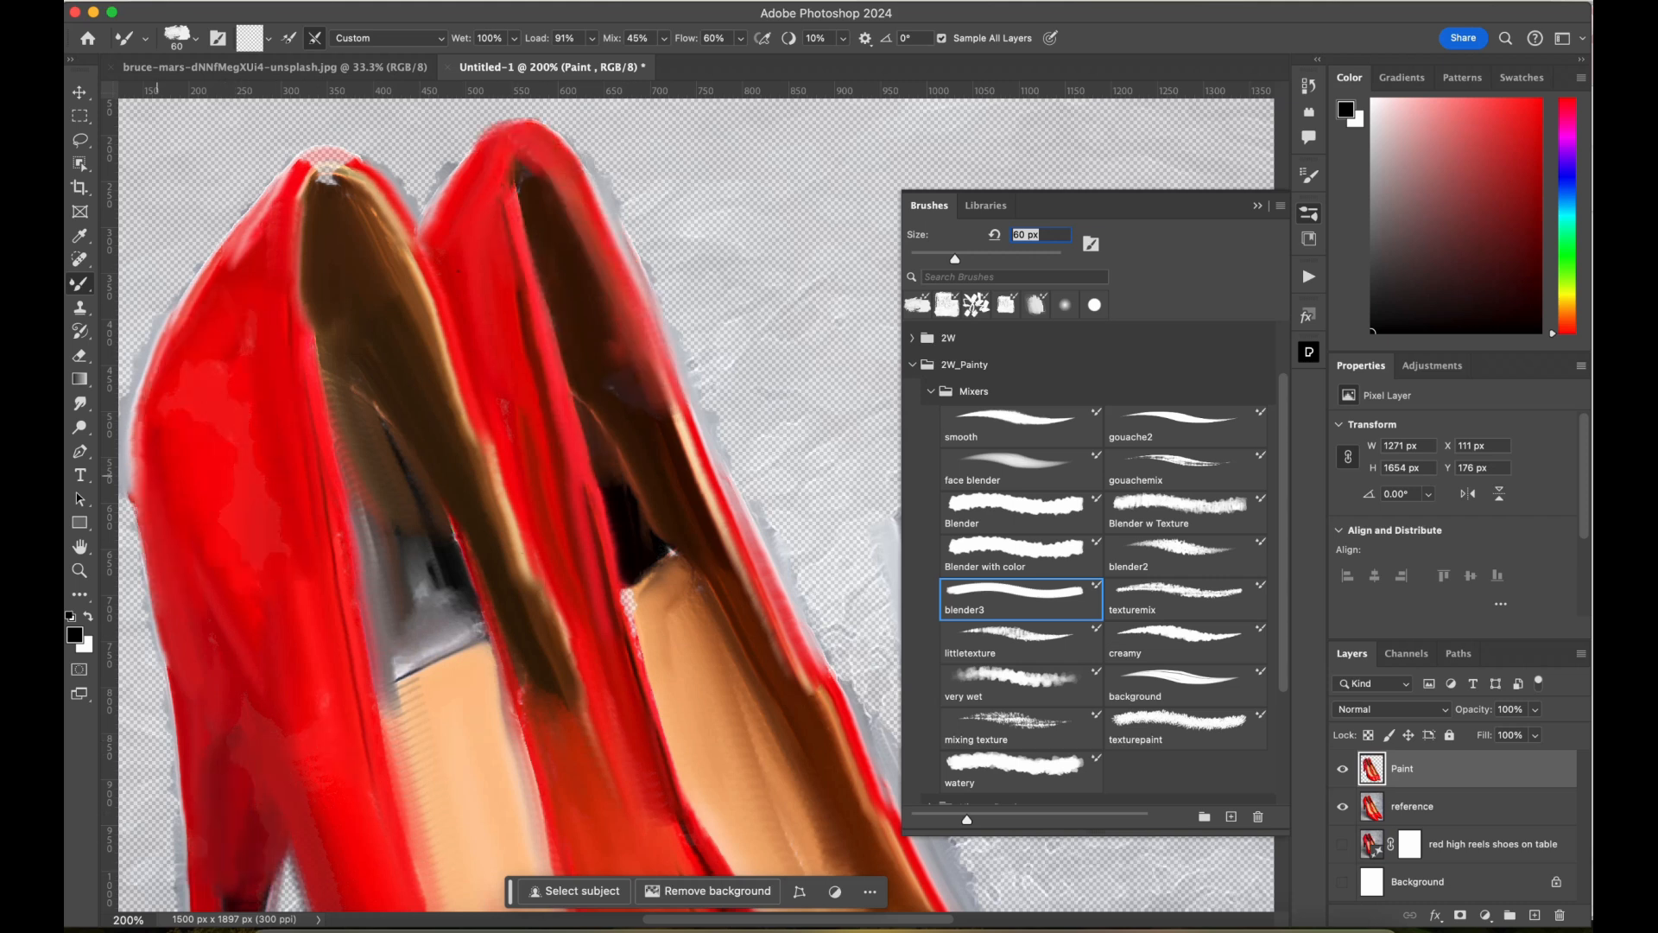
pyautogui.moveTo(150, 501); pyautogui.dragTo(162, 635)
# Blend the gray and black label area inside the left shoe and smooth the brown lining edge down toward the insole.
pyautogui.moveTo(393, 540); pyautogui.dragTo(419, 639)
pyautogui.moveTo(413, 661); pyautogui.dragTo(468, 628)
pyautogui.moveTo(367, 519); pyautogui.dragTo(405, 643)
pyautogui.moveTo(431, 544); pyautogui.dragTo(467, 622)
pyautogui.moveTo(359, 413); pyautogui.dragTo(458, 570)
pyautogui.moveTo(499, 458); pyautogui.dragTo(617, 855)
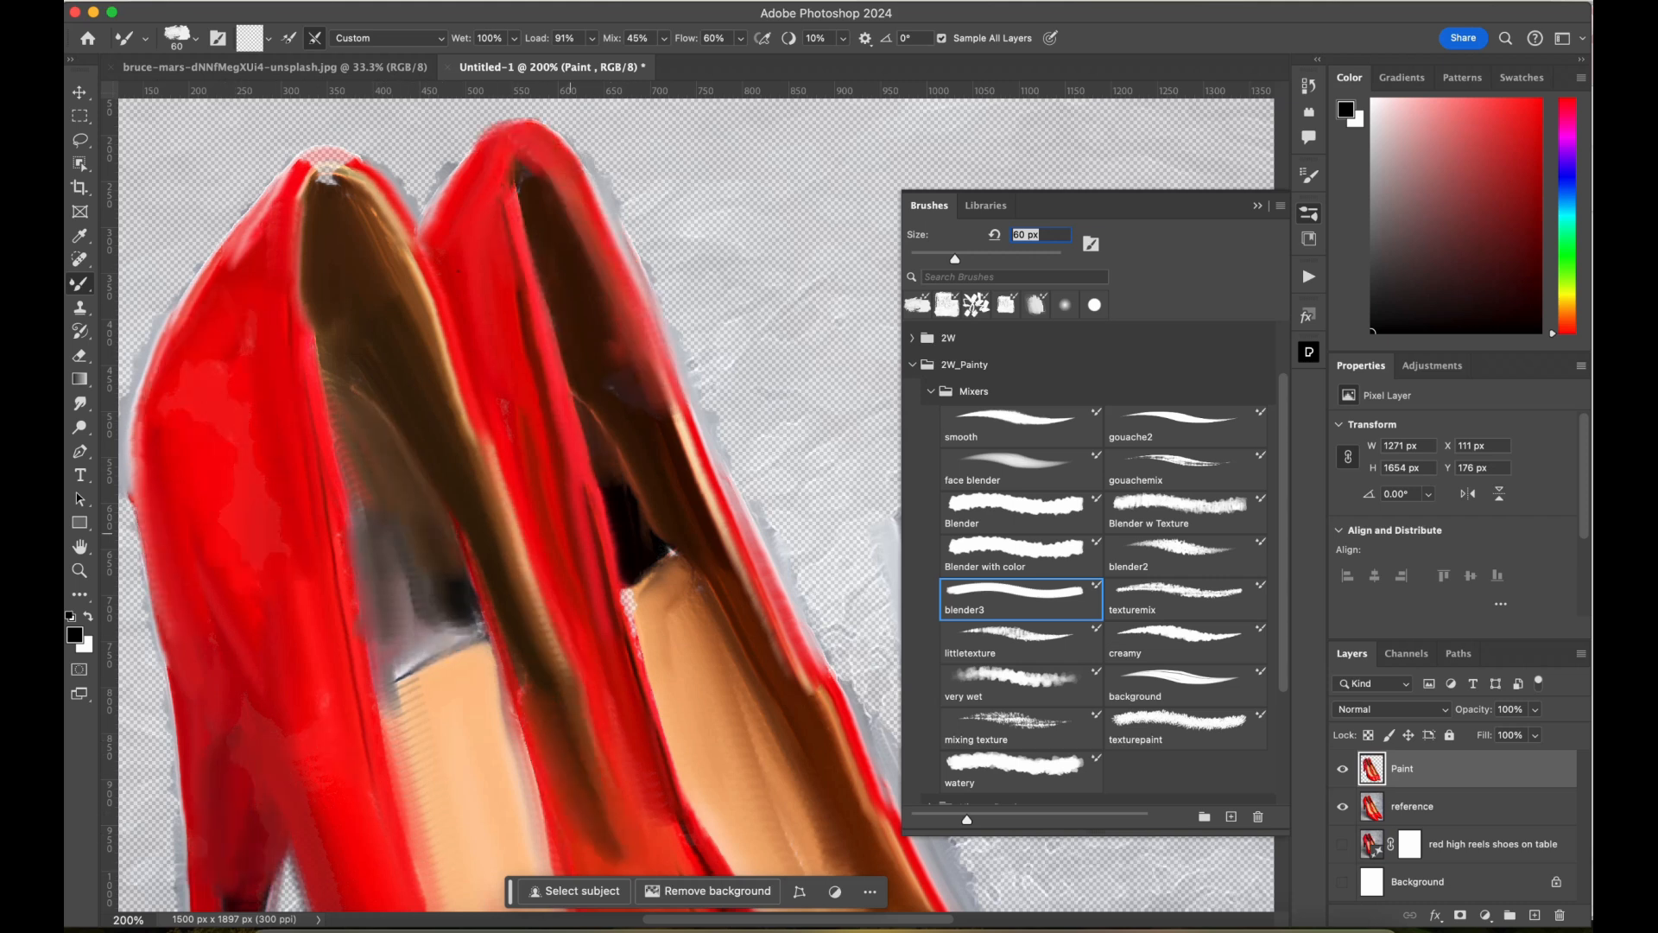
# Fill the gap beside the right shoe's insole, blend its inner edge, and cover the left shoe's upper heel rim.
pyautogui.moveTo(624, 598); pyautogui.dragTo(673, 694)
pyautogui.moveTo(678, 561); pyautogui.dragTo(758, 690)
pyautogui.moveTo(718, 508); pyautogui.dragTo(912, 868)
pyautogui.moveTo(352, 164); pyautogui.dragTo(281, 183)
pyautogui.moveTo(240, 253); pyautogui.dragTo(156, 413)
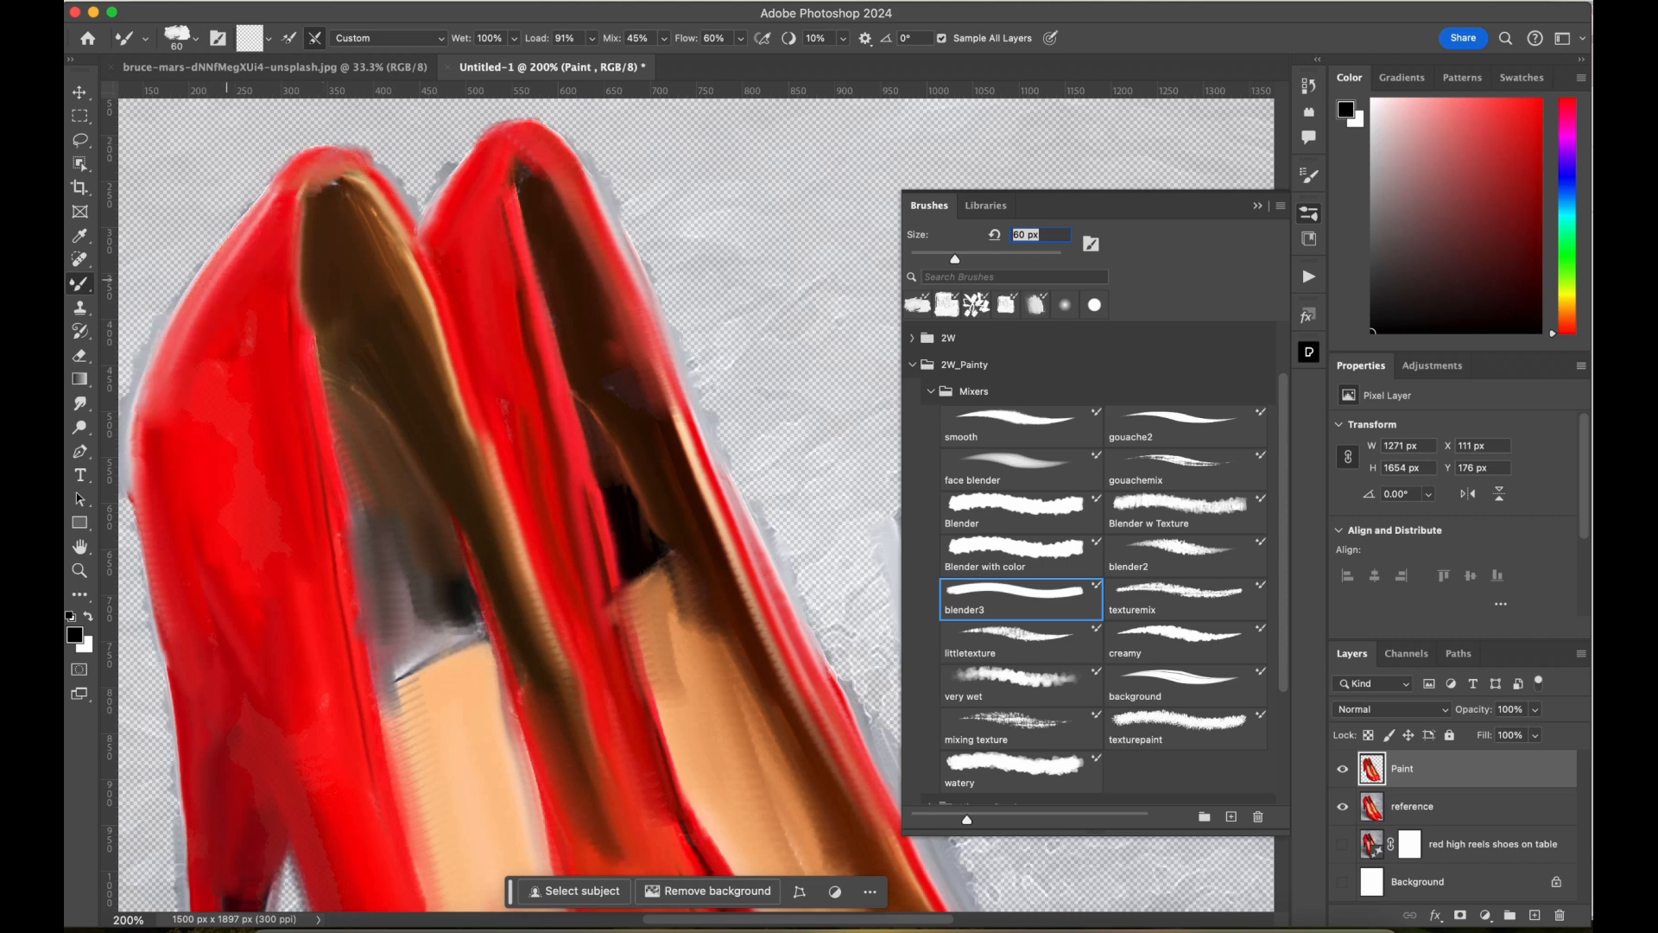
# Fill the unpainted toes of both shoes with red and blend the left shoe's insole and lining.
pyautogui.press('super+minus')
pyautogui.press('super+minus')
pyautogui.moveTo(589, 716); pyautogui.dragTo(505, 619)
pyautogui.moveTo(702, 689)
pyautogui.mouseDown()
pyautogui.moveTo(734, 741)
pyautogui.moveTo(805, 772)
pyautogui.mouseUp()
pyautogui.moveTo(796, 770); pyautogui.dragTo(818, 755)
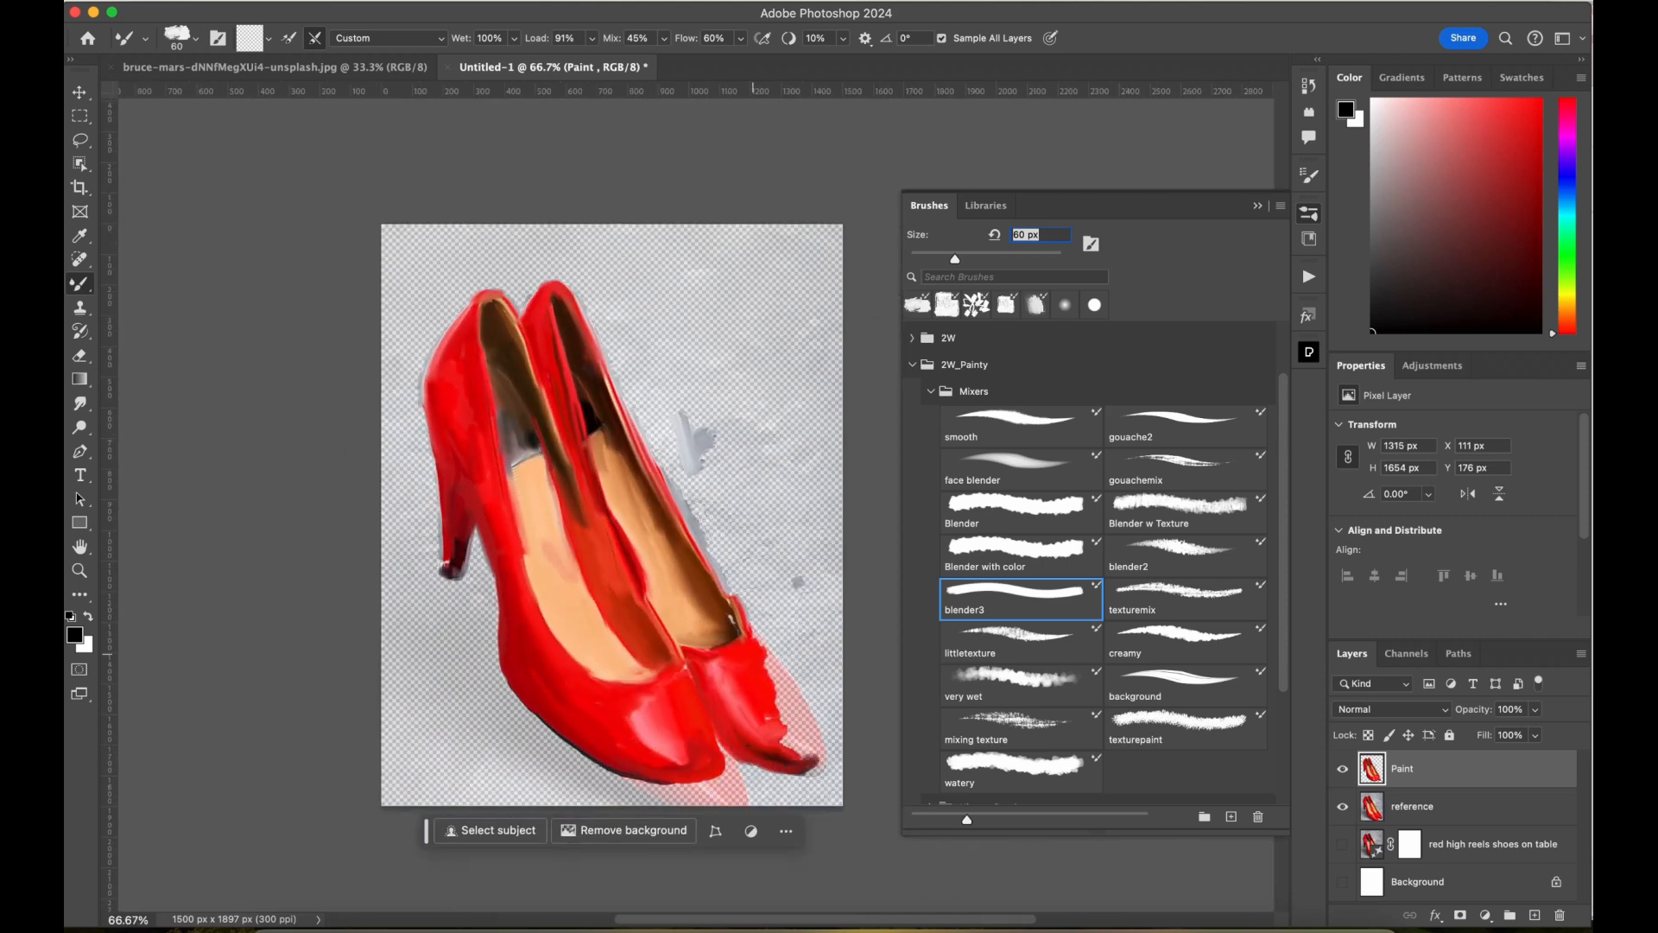
pyautogui.moveTo(766, 655); pyautogui.dragTo(821, 744)
pyautogui.moveTo(821, 744); pyautogui.dragTo(817, 757)
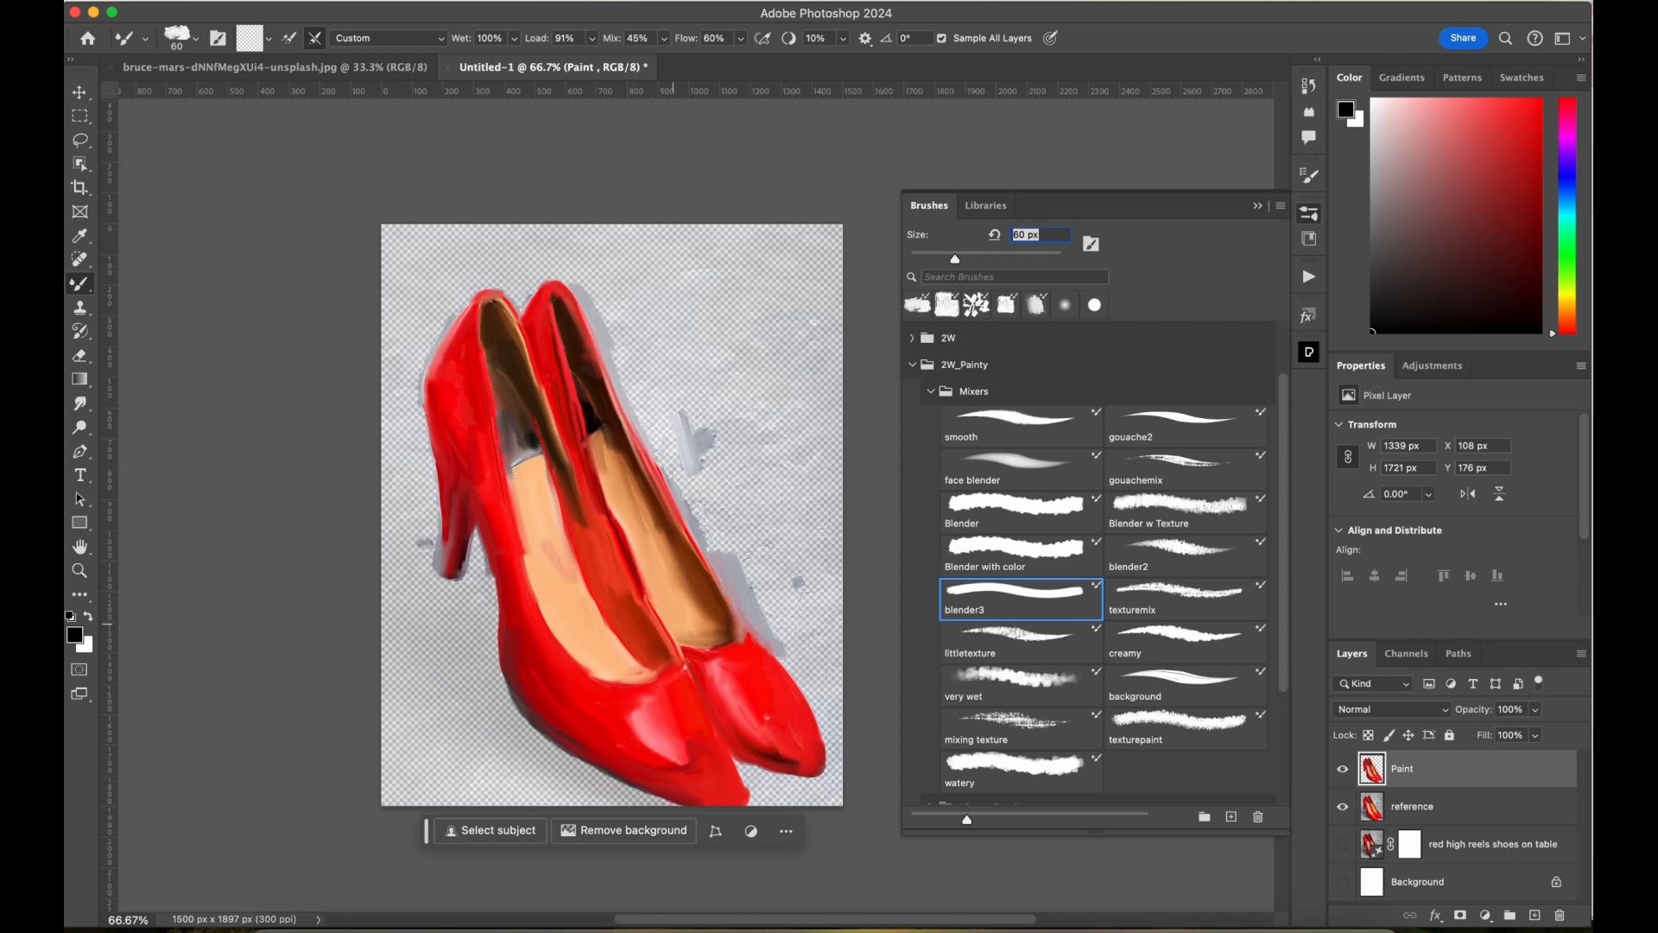
pyautogui.moveTo(564, 506); pyautogui.dragTo(574, 545)
pyautogui.moveTo(520, 504); pyautogui.dragTo(535, 589)
# Select the blender2 mixer brush at 193 px and paint textured gray strokes into the background around the shoes.
pyautogui.click(976, 304)
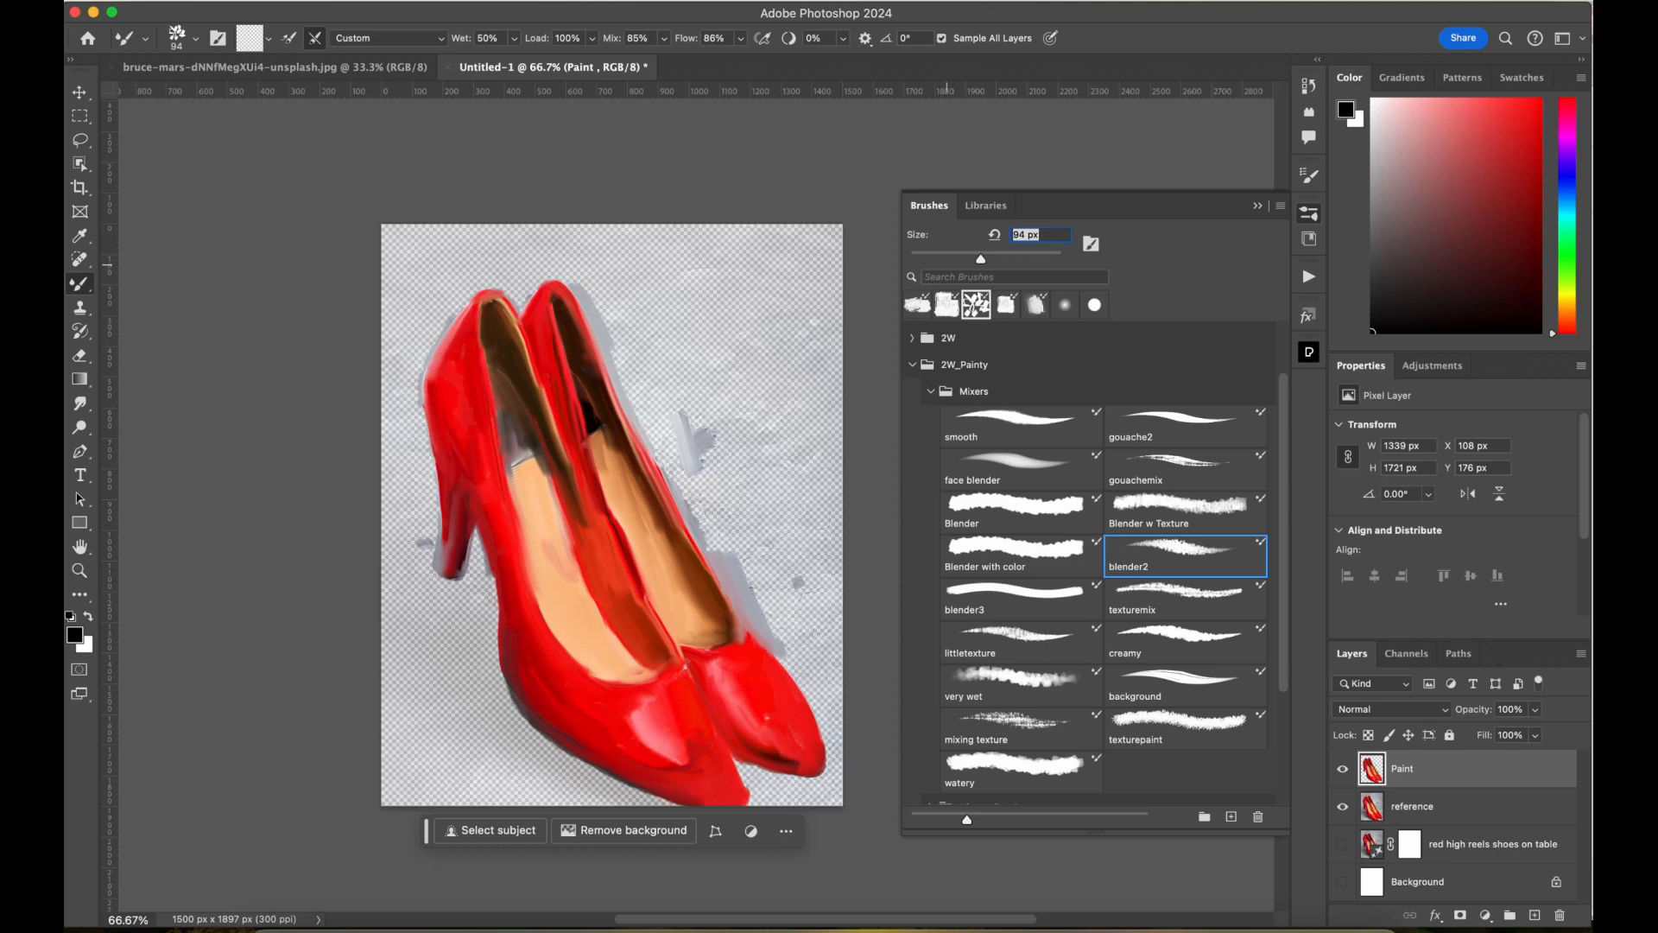
pyautogui.moveTo(721, 333); pyautogui.dragTo(728, 421)
pyautogui.moveTo(697, 323)
pyautogui.mouseDown()
pyautogui.moveTo(700, 379)
pyautogui.moveTo(703, 351)
pyautogui.moveTo(630, 297)
pyautogui.moveTo(669, 453)
pyautogui.moveTo(743, 539)
pyautogui.moveTo(788, 480)
pyautogui.mouseUp()
pyautogui.moveTo(792, 387); pyautogui.dragTo(758, 303)
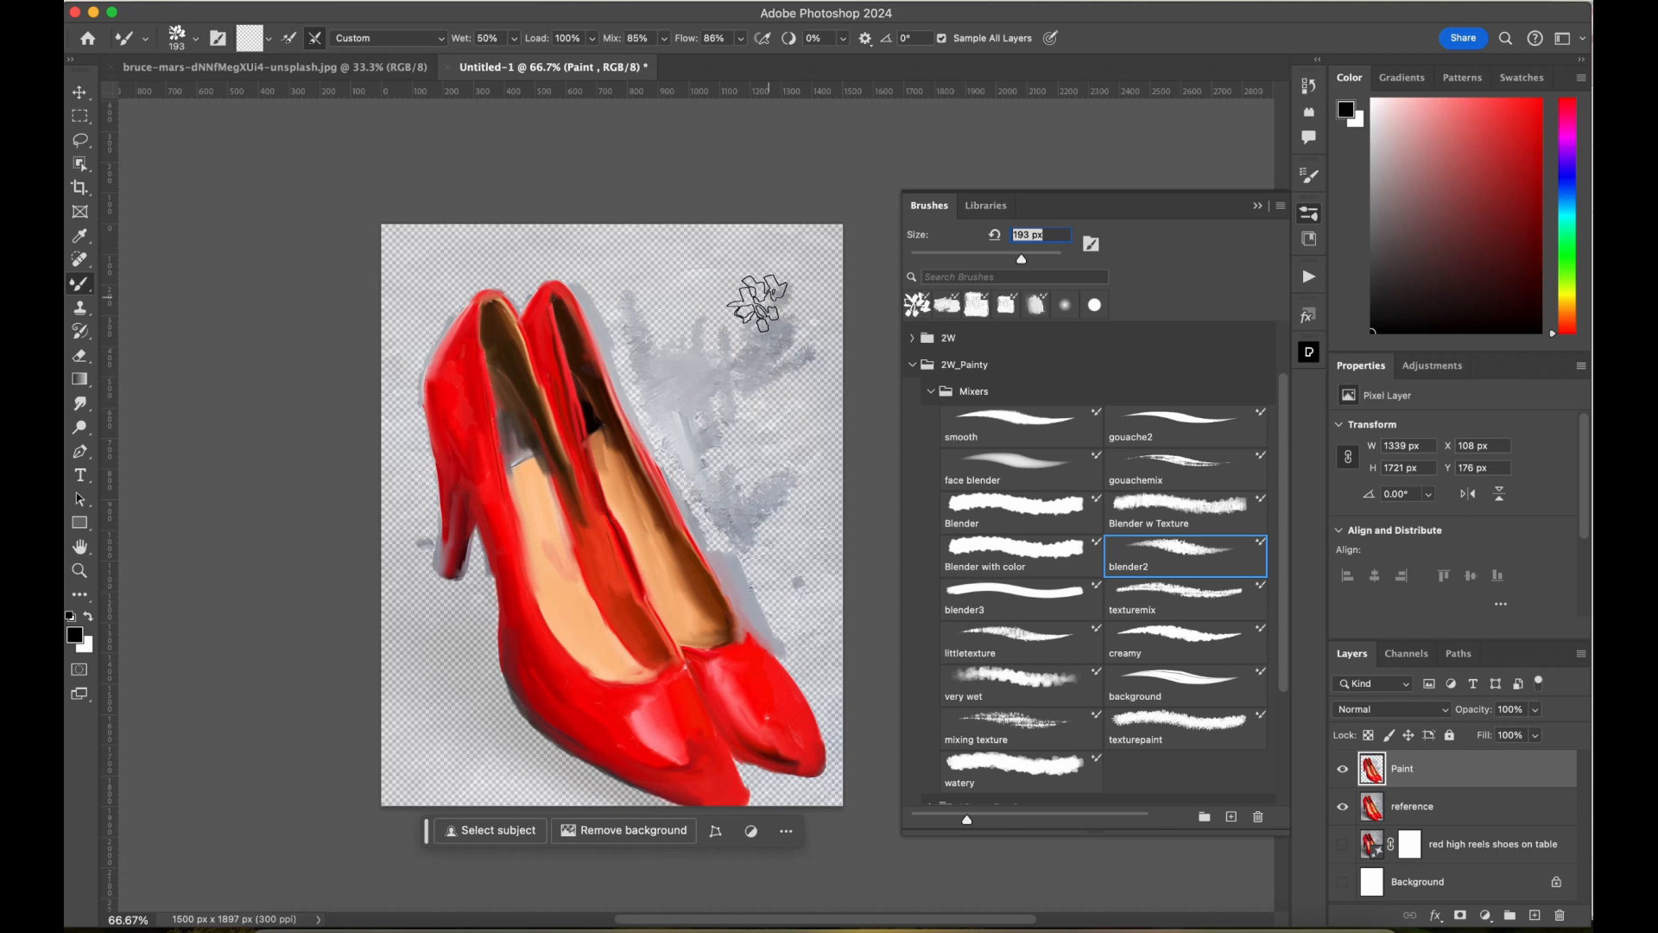
pyautogui.moveTo(420, 260)
pyautogui.mouseDown()
pyautogui.moveTo(433, 256)
pyautogui.moveTo(415, 284)
pyautogui.mouseUp()
pyautogui.moveTo(399, 406)
pyautogui.mouseDown()
pyautogui.moveTo(418, 604)
pyautogui.moveTo(406, 799)
pyautogui.mouseUp()
pyautogui.moveTo(444, 726)
pyautogui.mouseDown()
pyautogui.moveTo(440, 773)
pyautogui.moveTo(462, 648)
pyautogui.moveTo(418, 696)
pyautogui.moveTo(534, 770)
pyautogui.mouseUp()
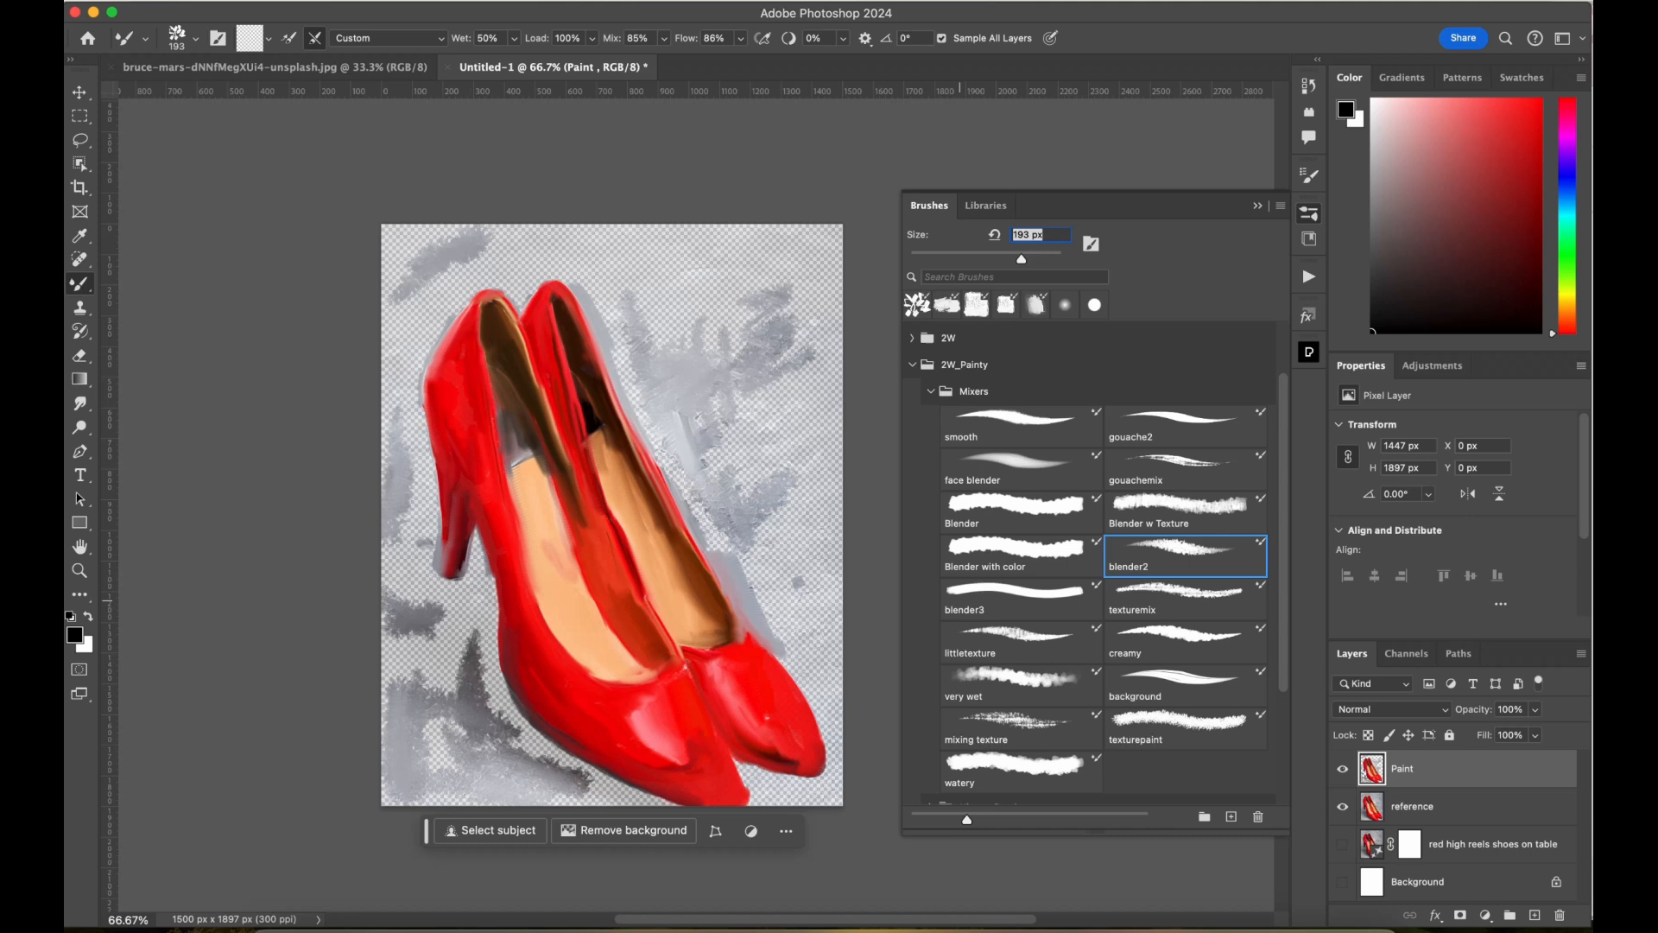
# Switch to the background mixer brush and add textured gray dabs to the backdrop beside the right shoe.
pyautogui.click(961, 601)
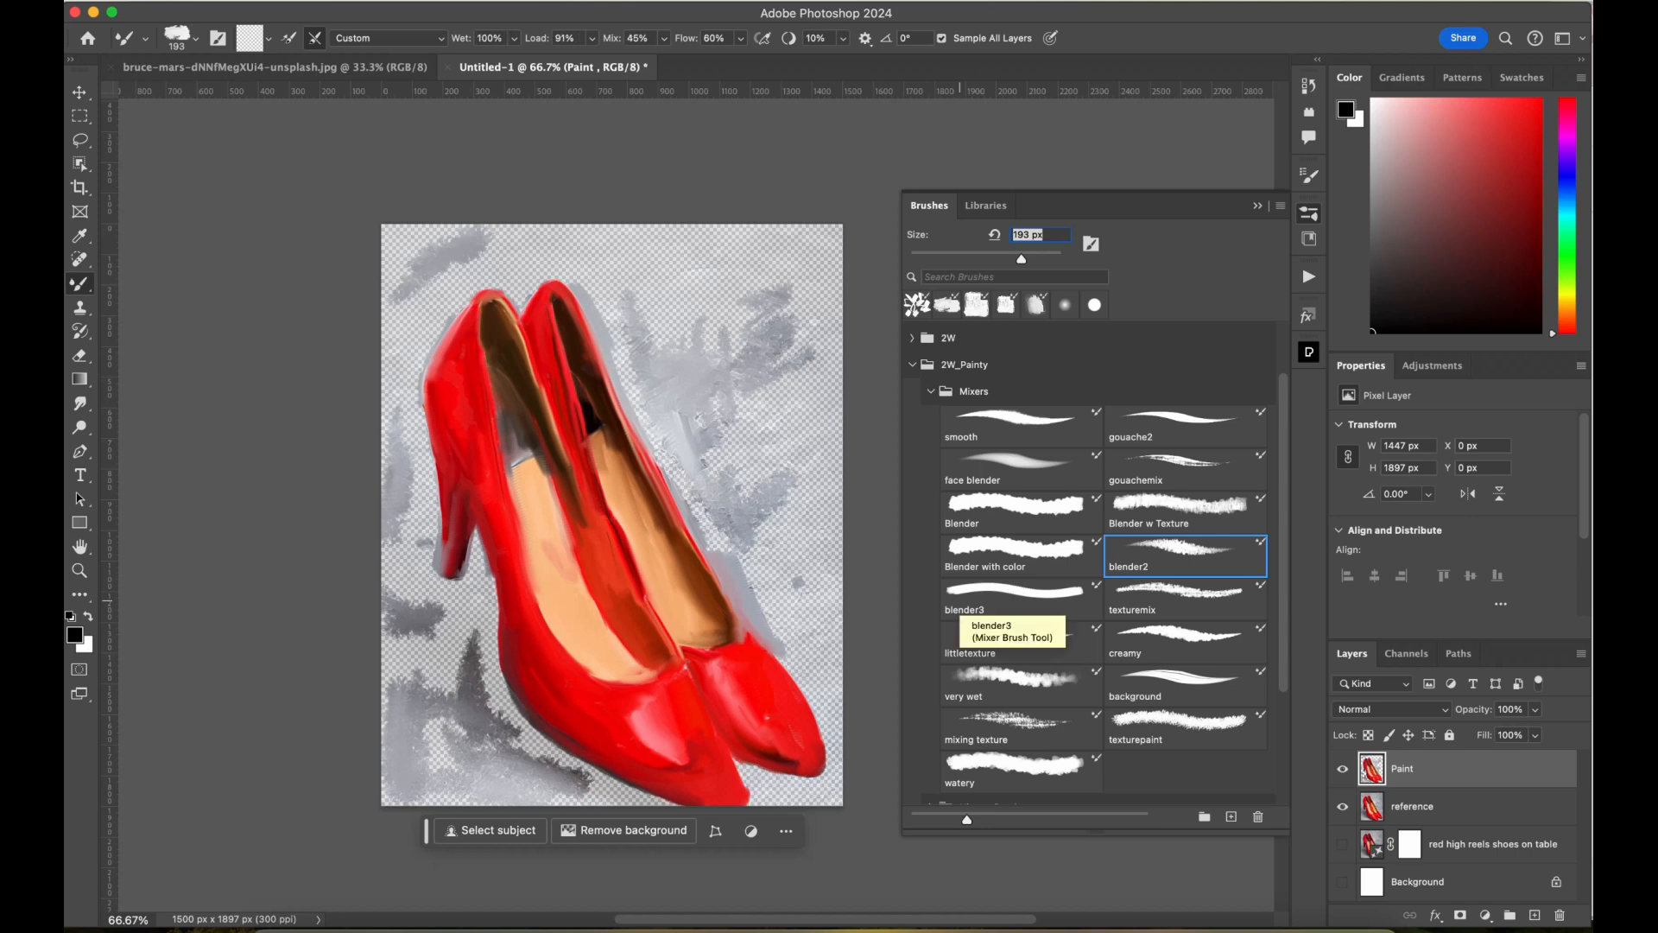
pyautogui.press('super+minus')
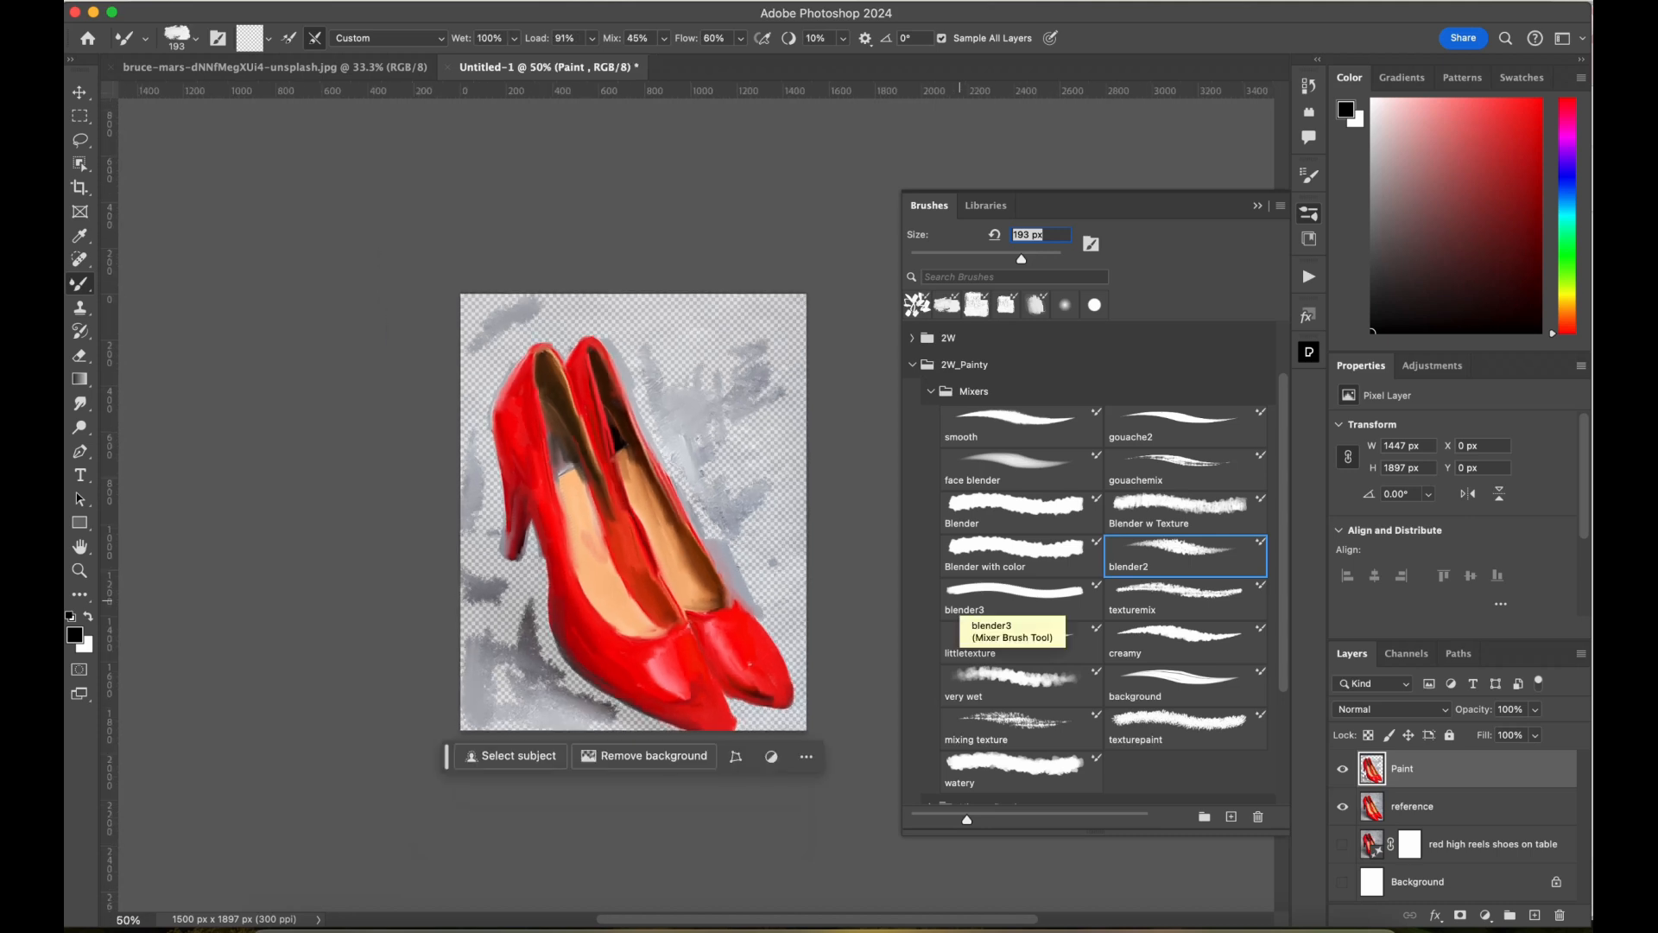
pyautogui.click(959, 600)
pyautogui.press('super+plus')
pyautogui.press('super+plus')
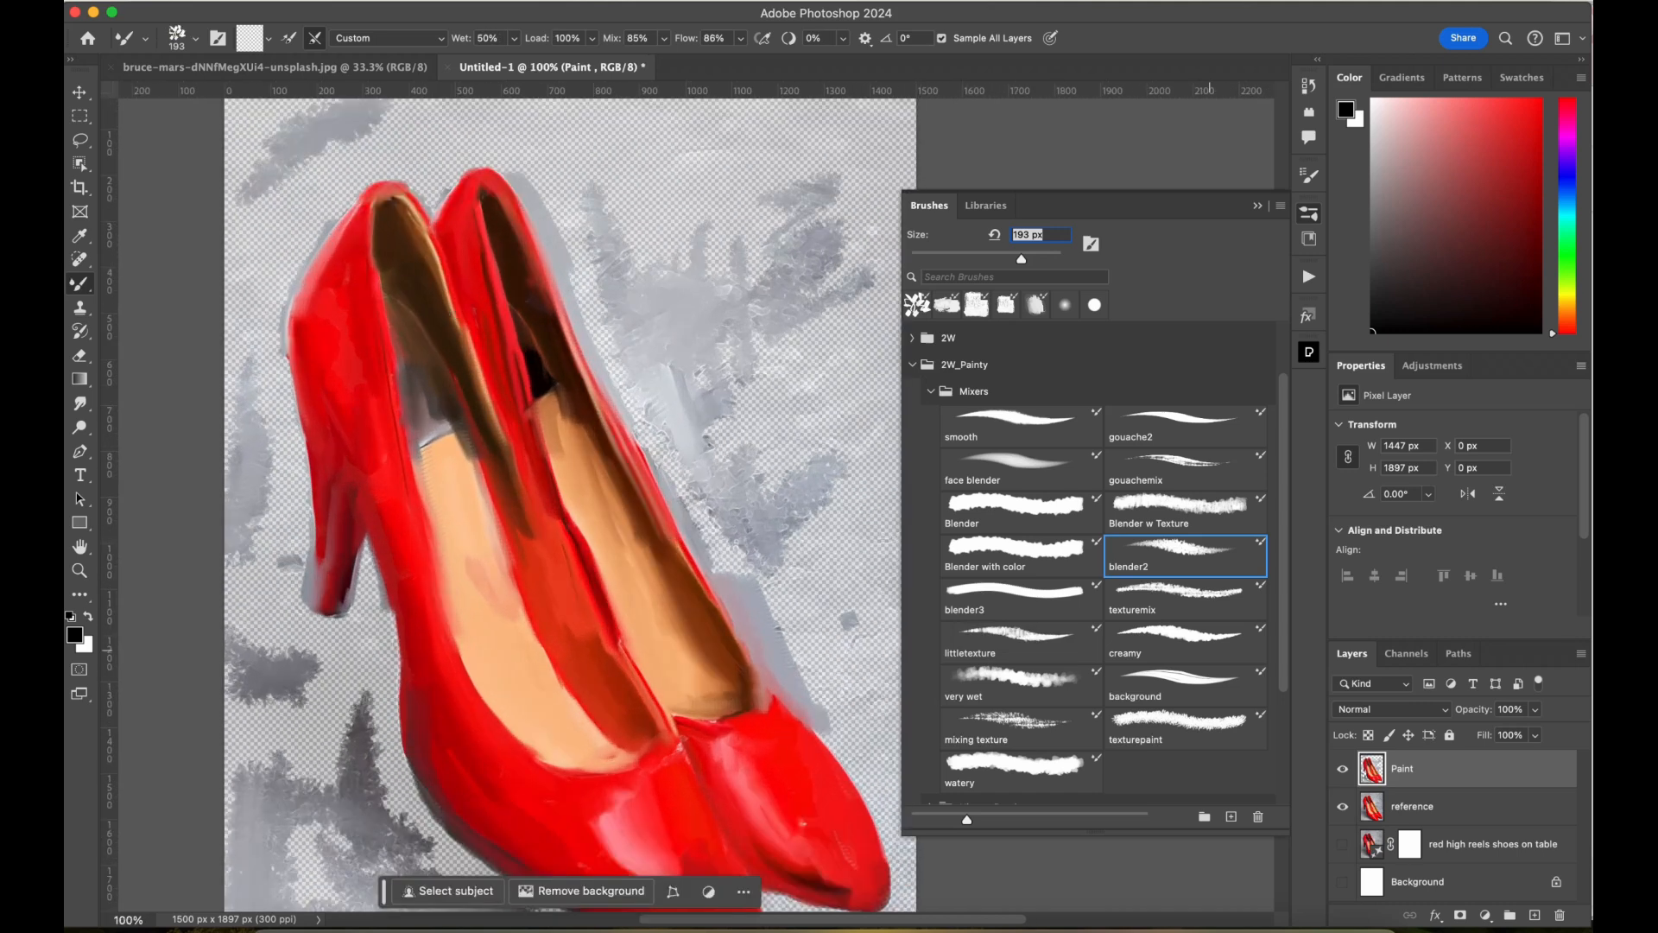
pyautogui.click(1185, 685)
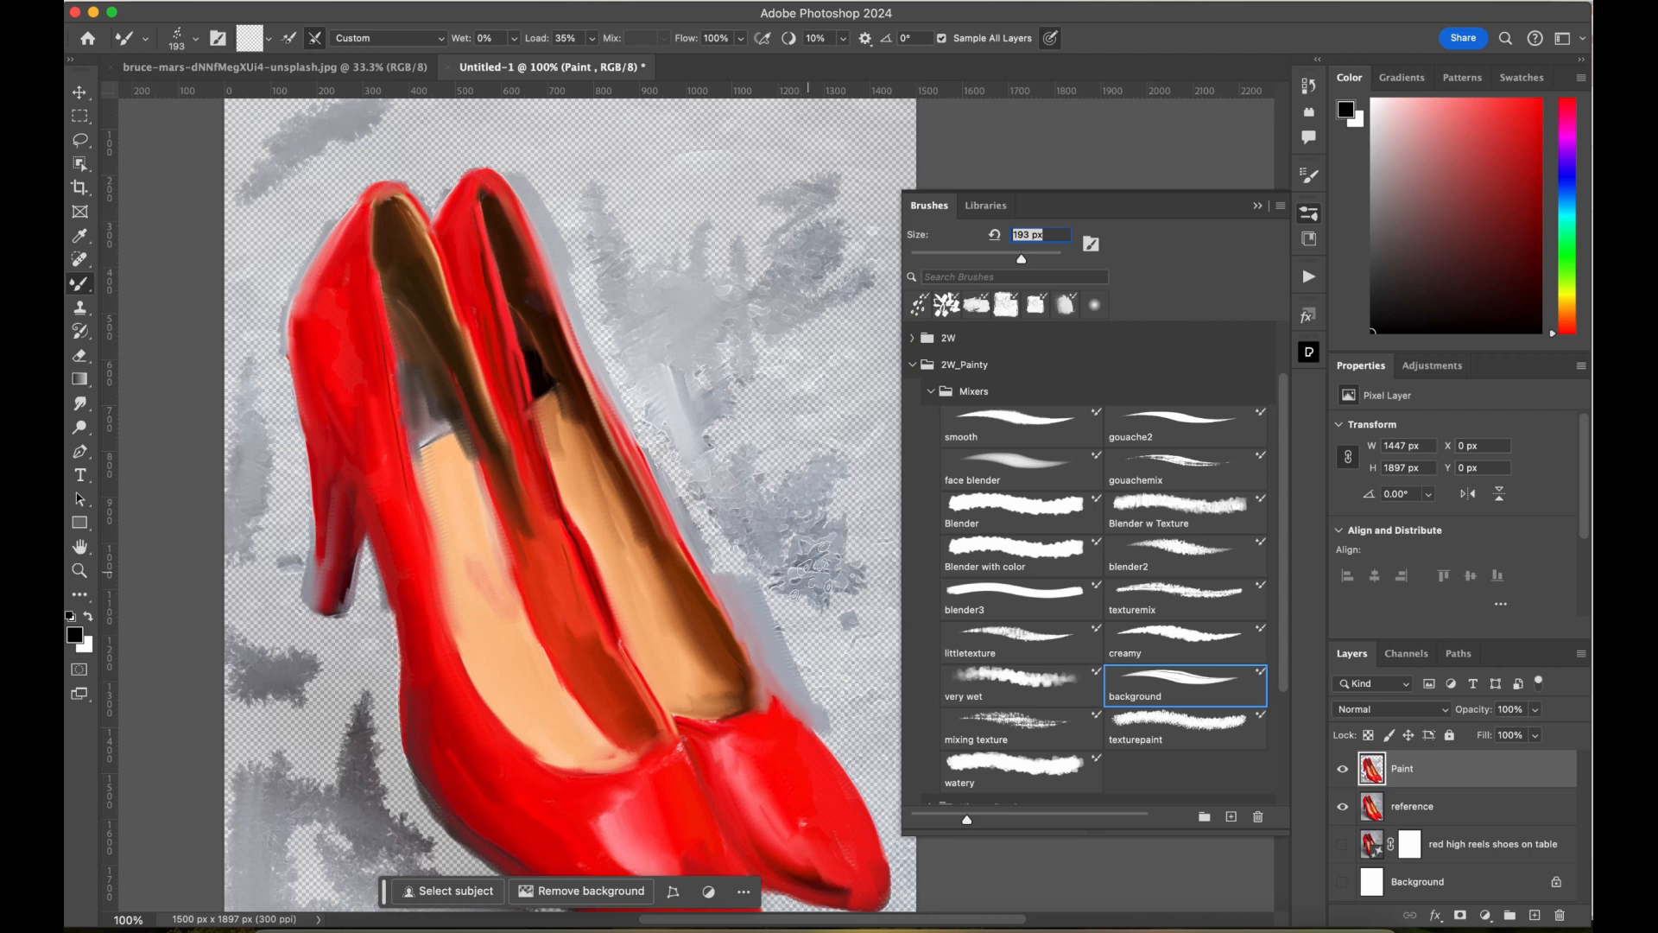
# Select the texturepaint mixer brush and load it with light teal, hex 7dced5.
pyautogui.click(1156, 728)
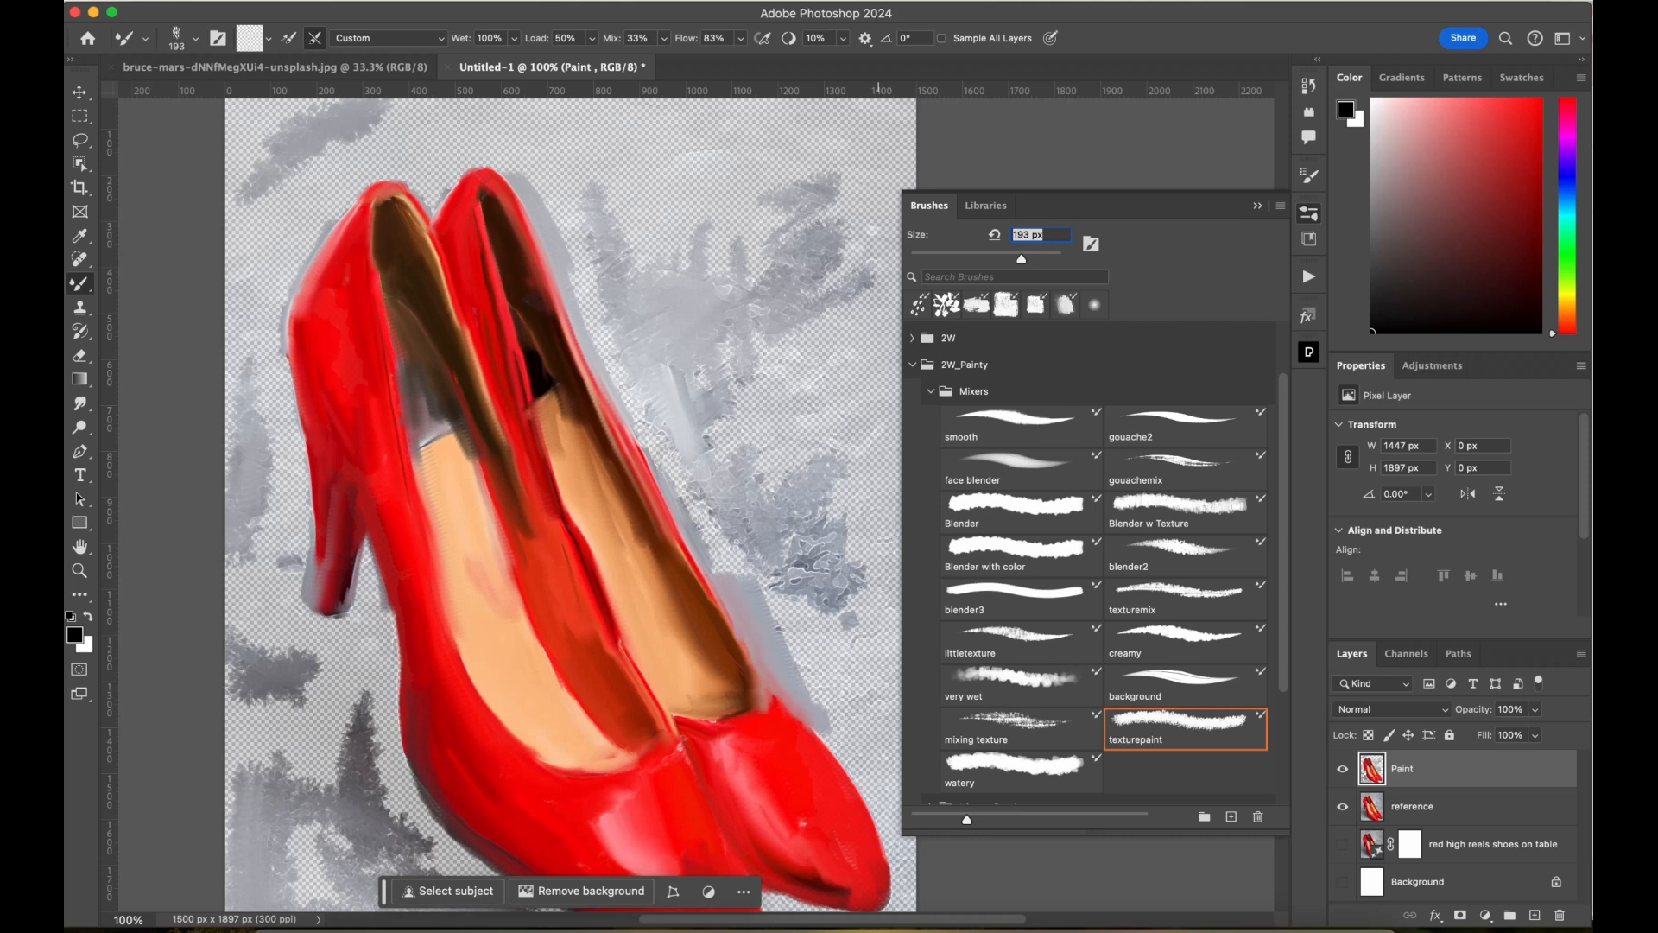
pyautogui.click(249, 38)
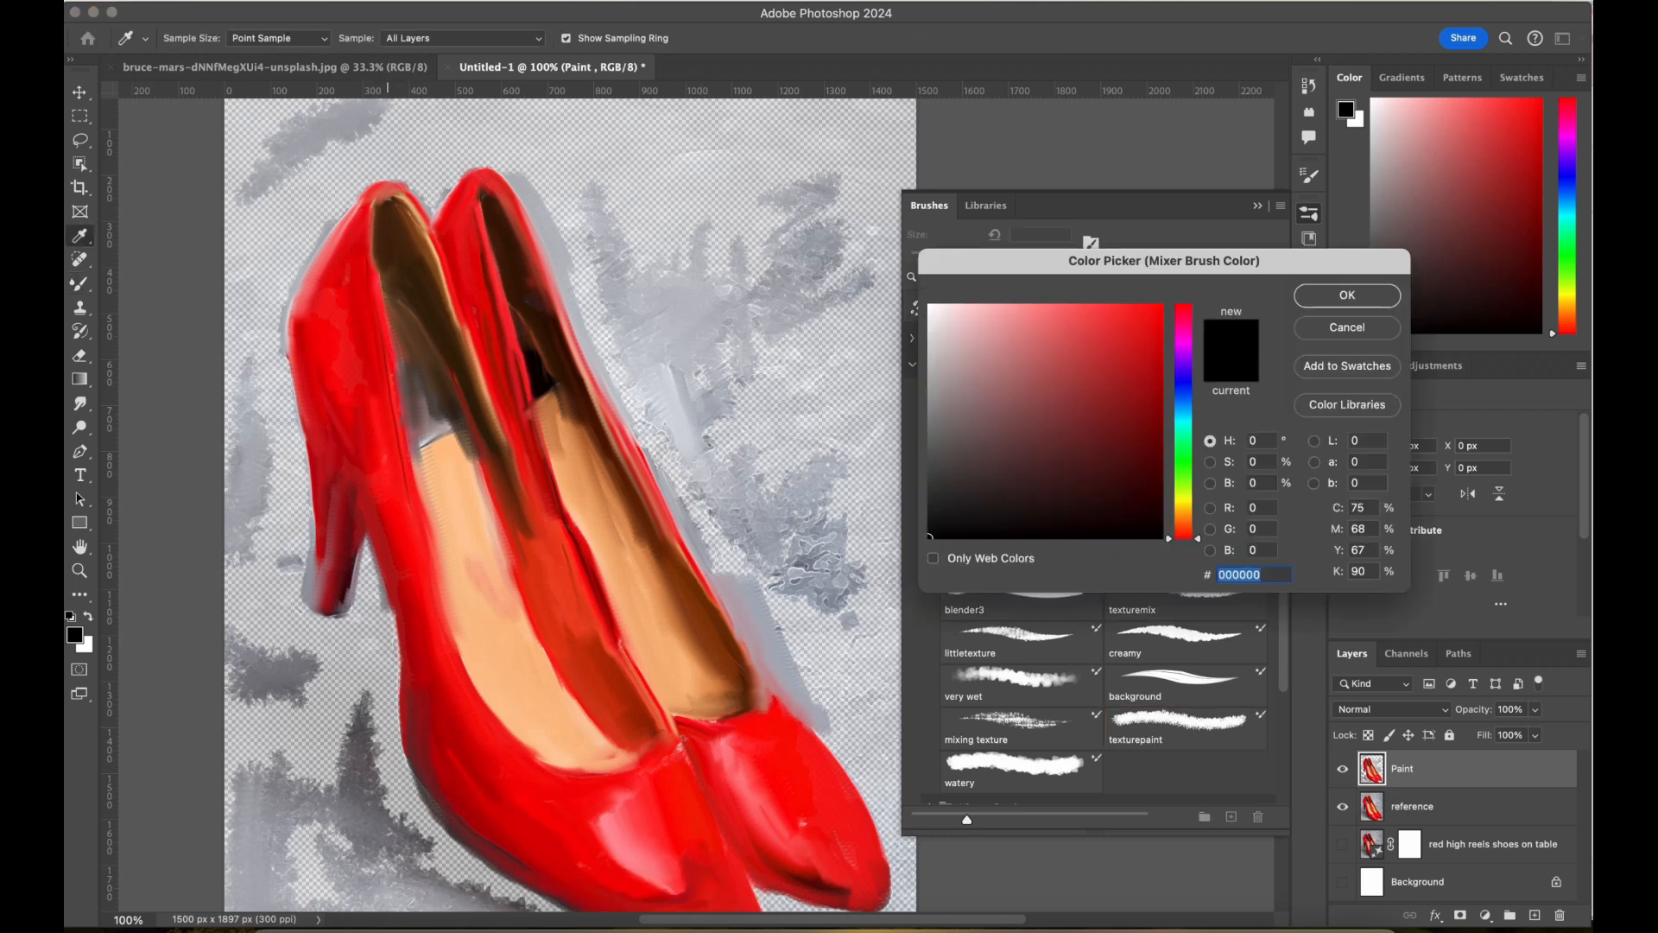
pyautogui.click(1184, 418)
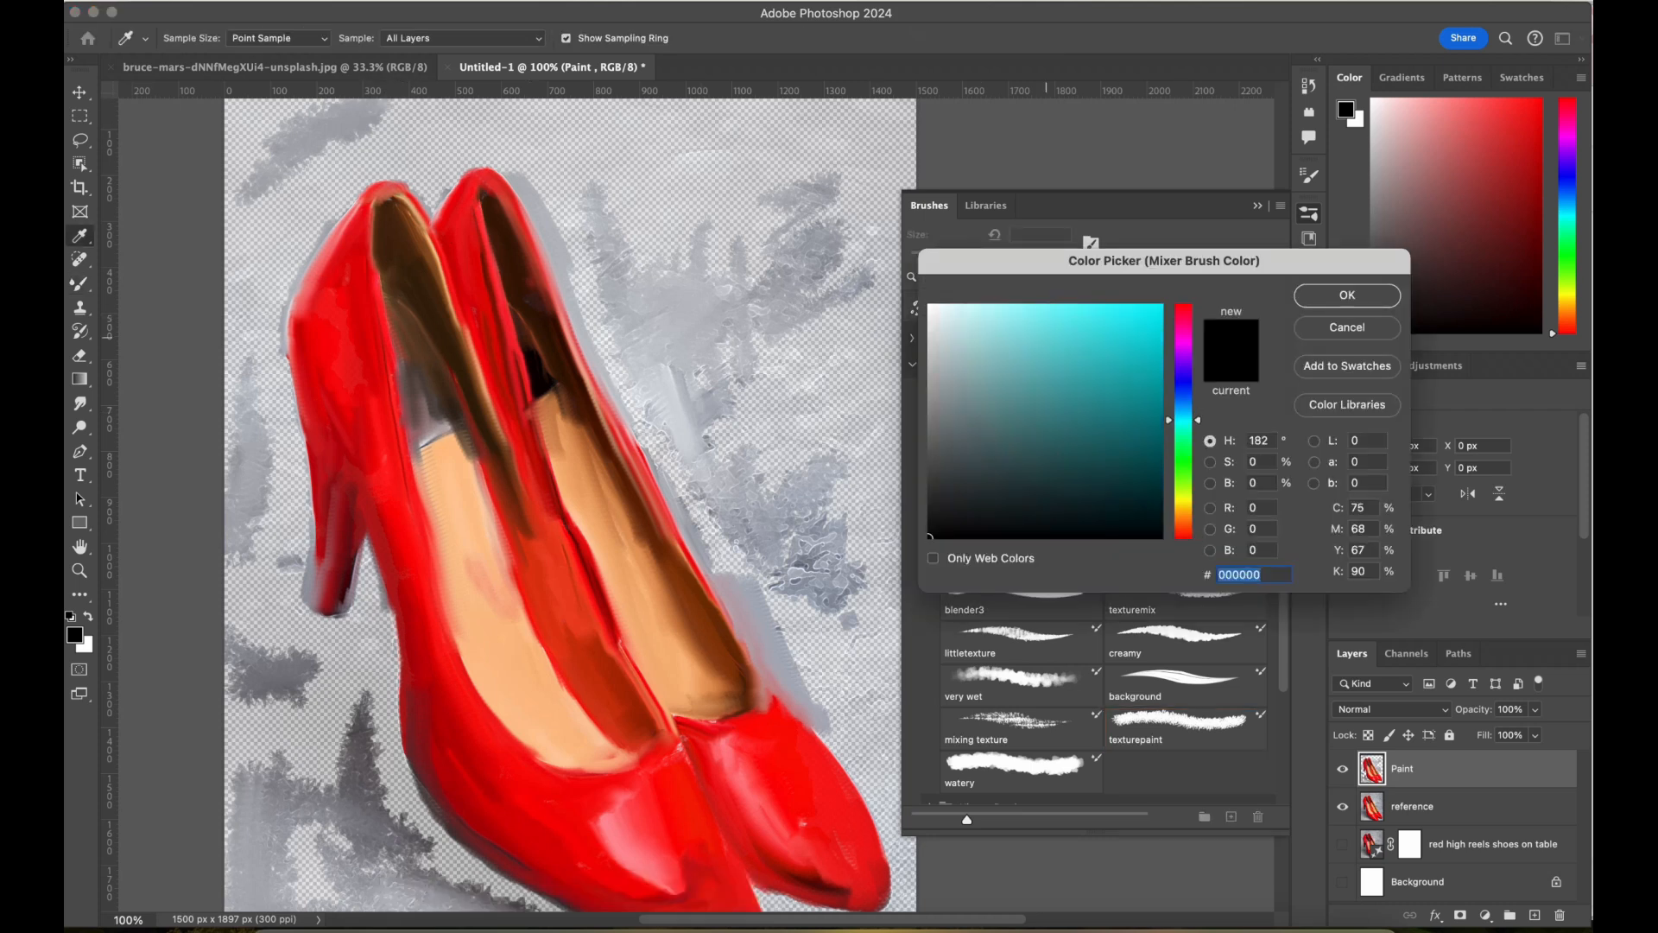
pyautogui.click(1054, 335)
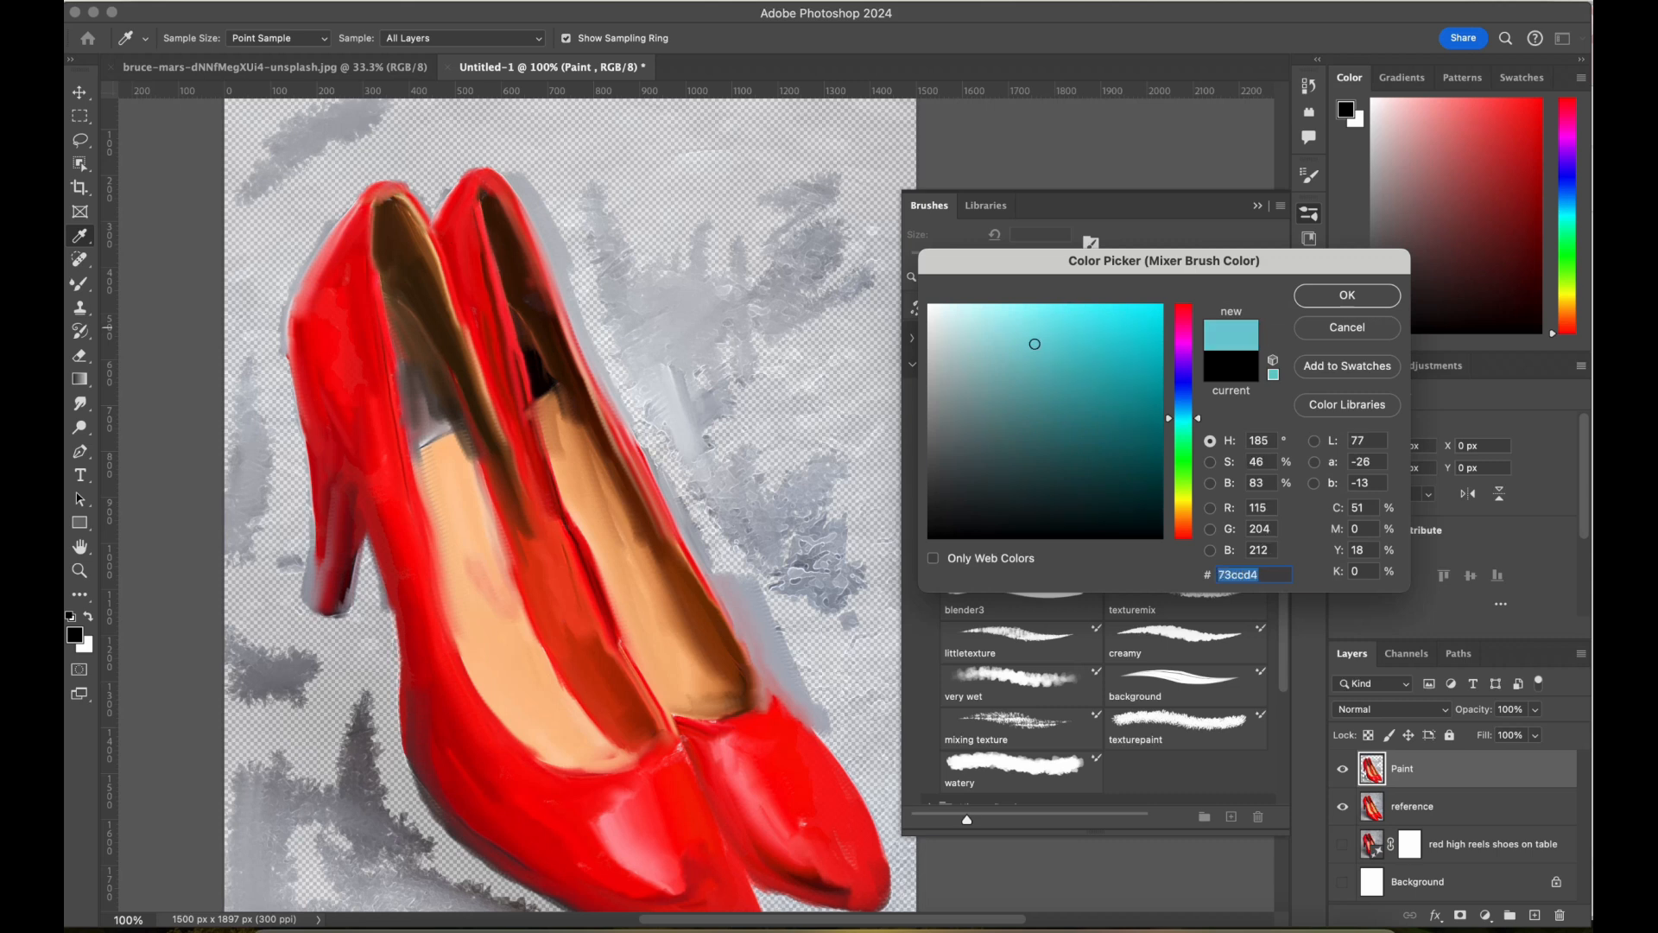
pyautogui.press('Return')
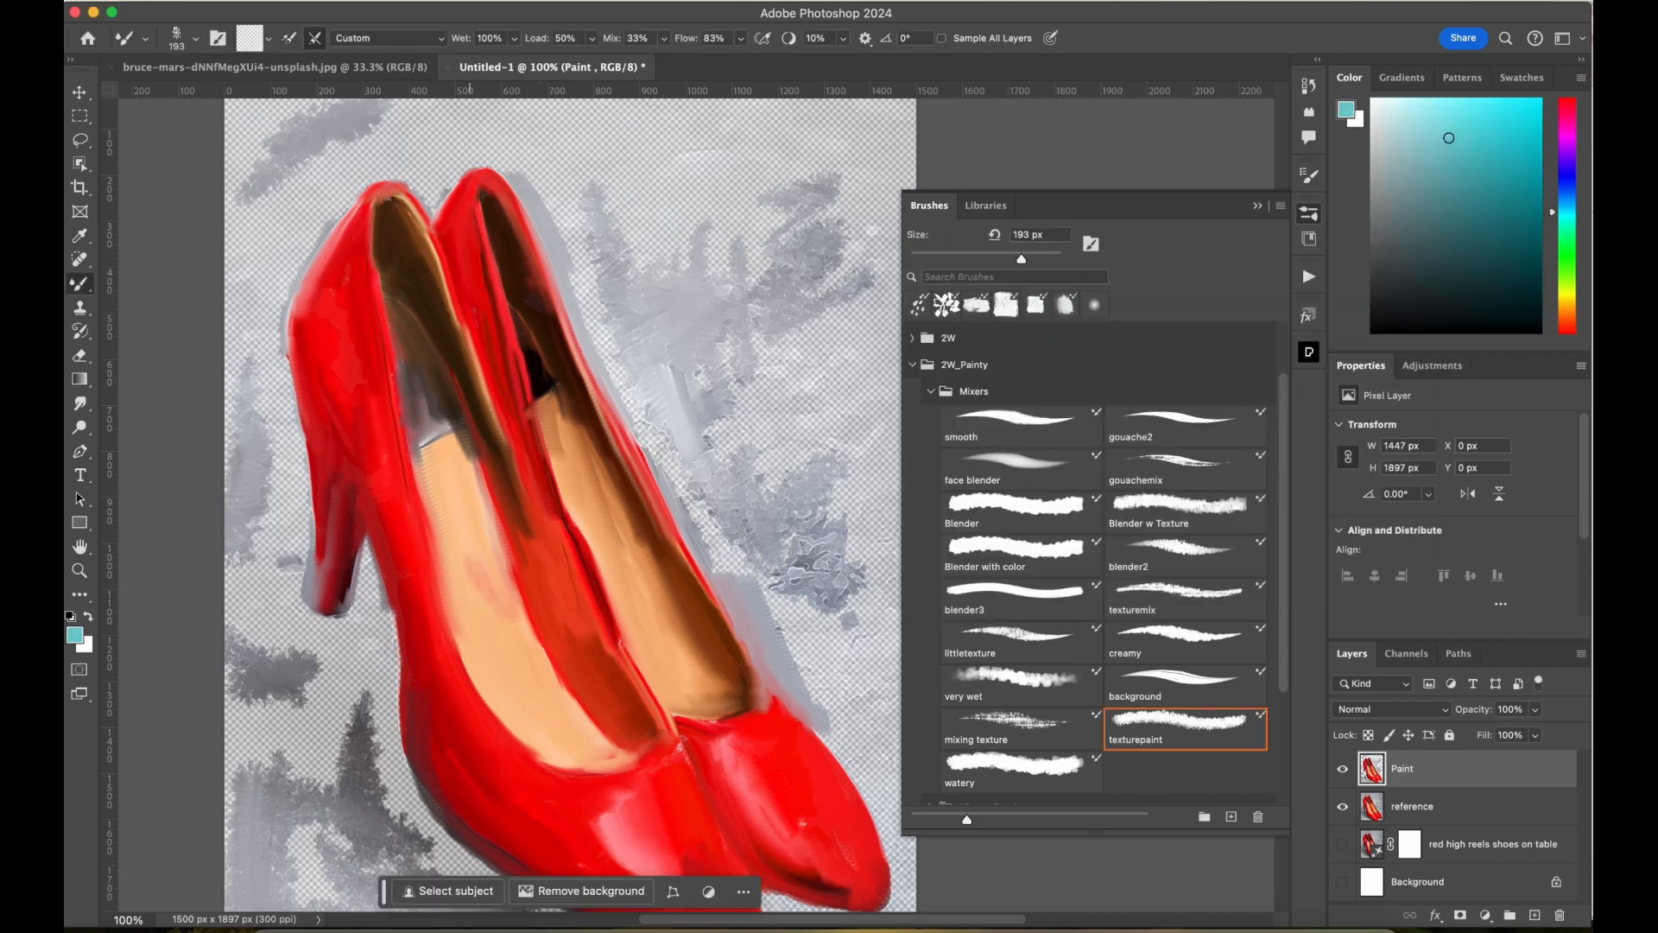
pyautogui.click(249, 38)
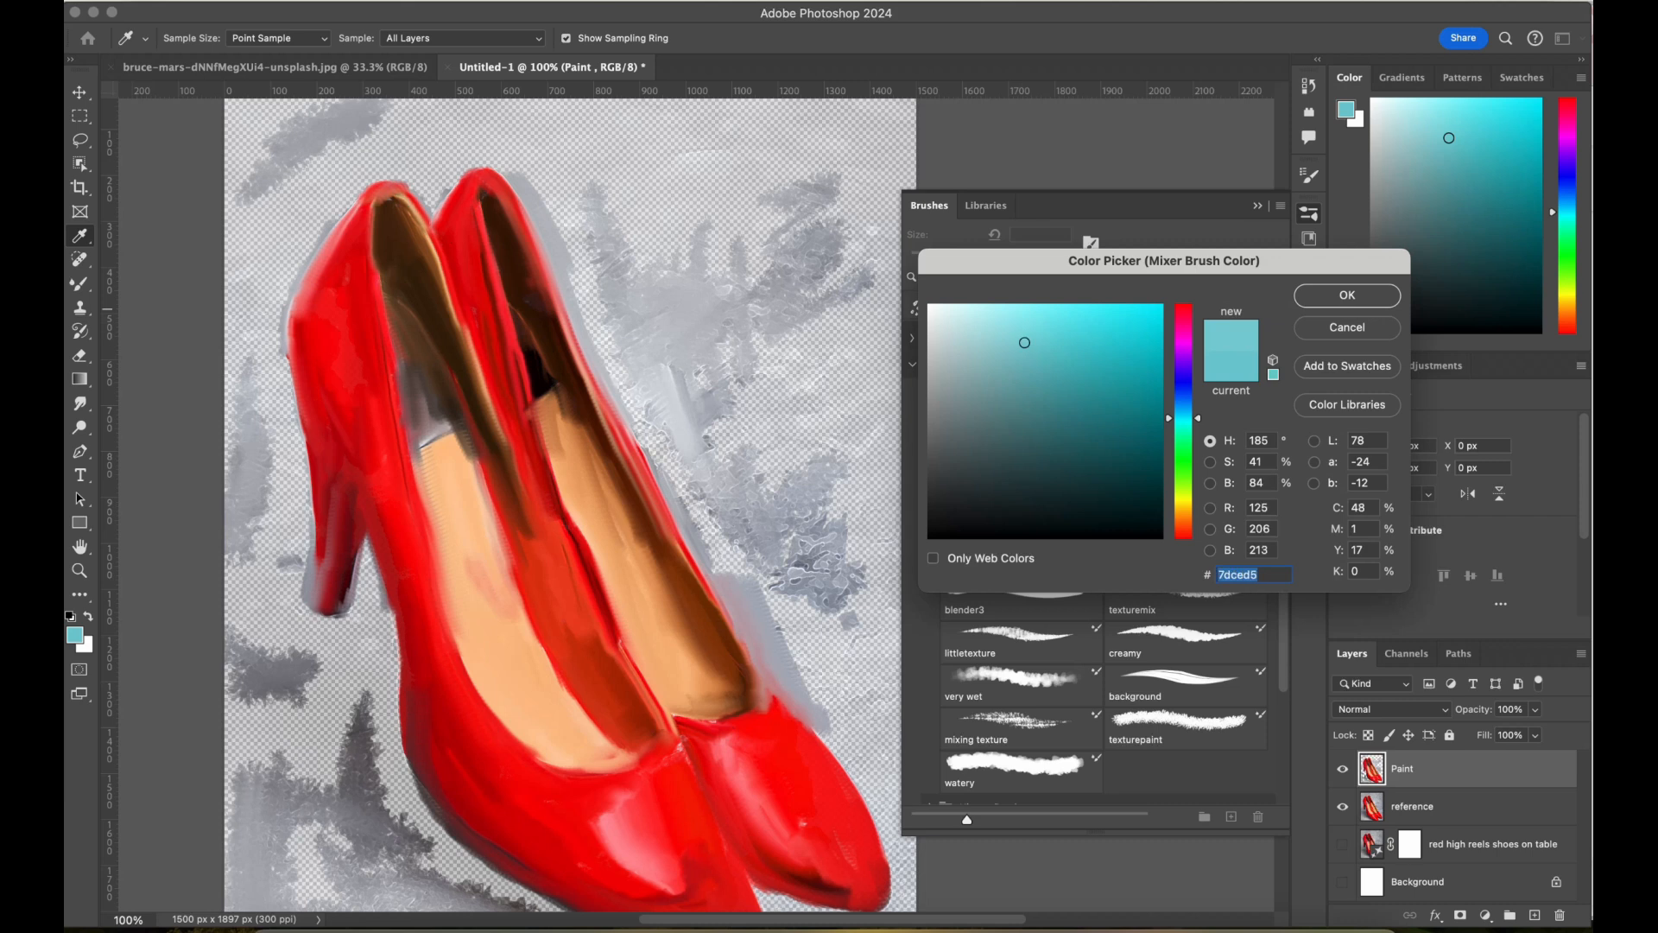
pyautogui.press('Return')
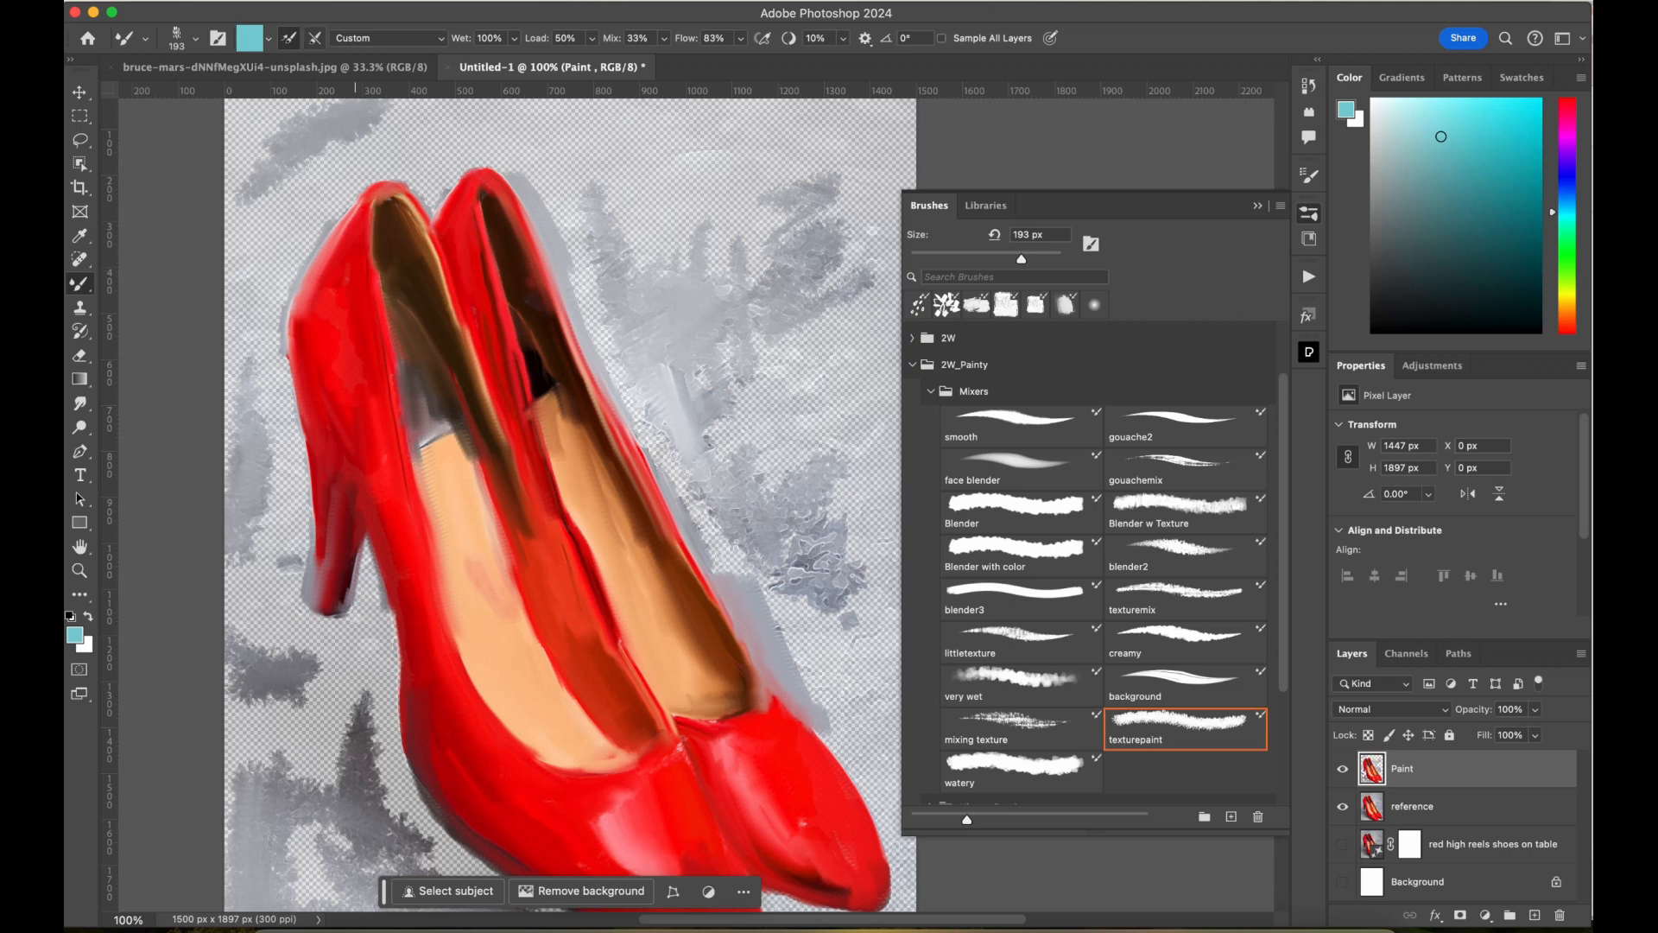
# Paint light teal strokes in the background on both sides of the shoes and dark teal strokes near the upper-right corner.
pyautogui.moveTo(665, 266)
pyautogui.mouseDown()
pyautogui.moveTo(691, 193)
pyautogui.moveTo(729, 259)
pyautogui.moveTo(659, 267)
pyautogui.moveTo(647, 356)
pyautogui.moveTo(643, 337)
pyautogui.moveTo(751, 444)
pyautogui.moveTo(768, 355)
pyautogui.moveTo(680, 336)
pyautogui.mouseUp()
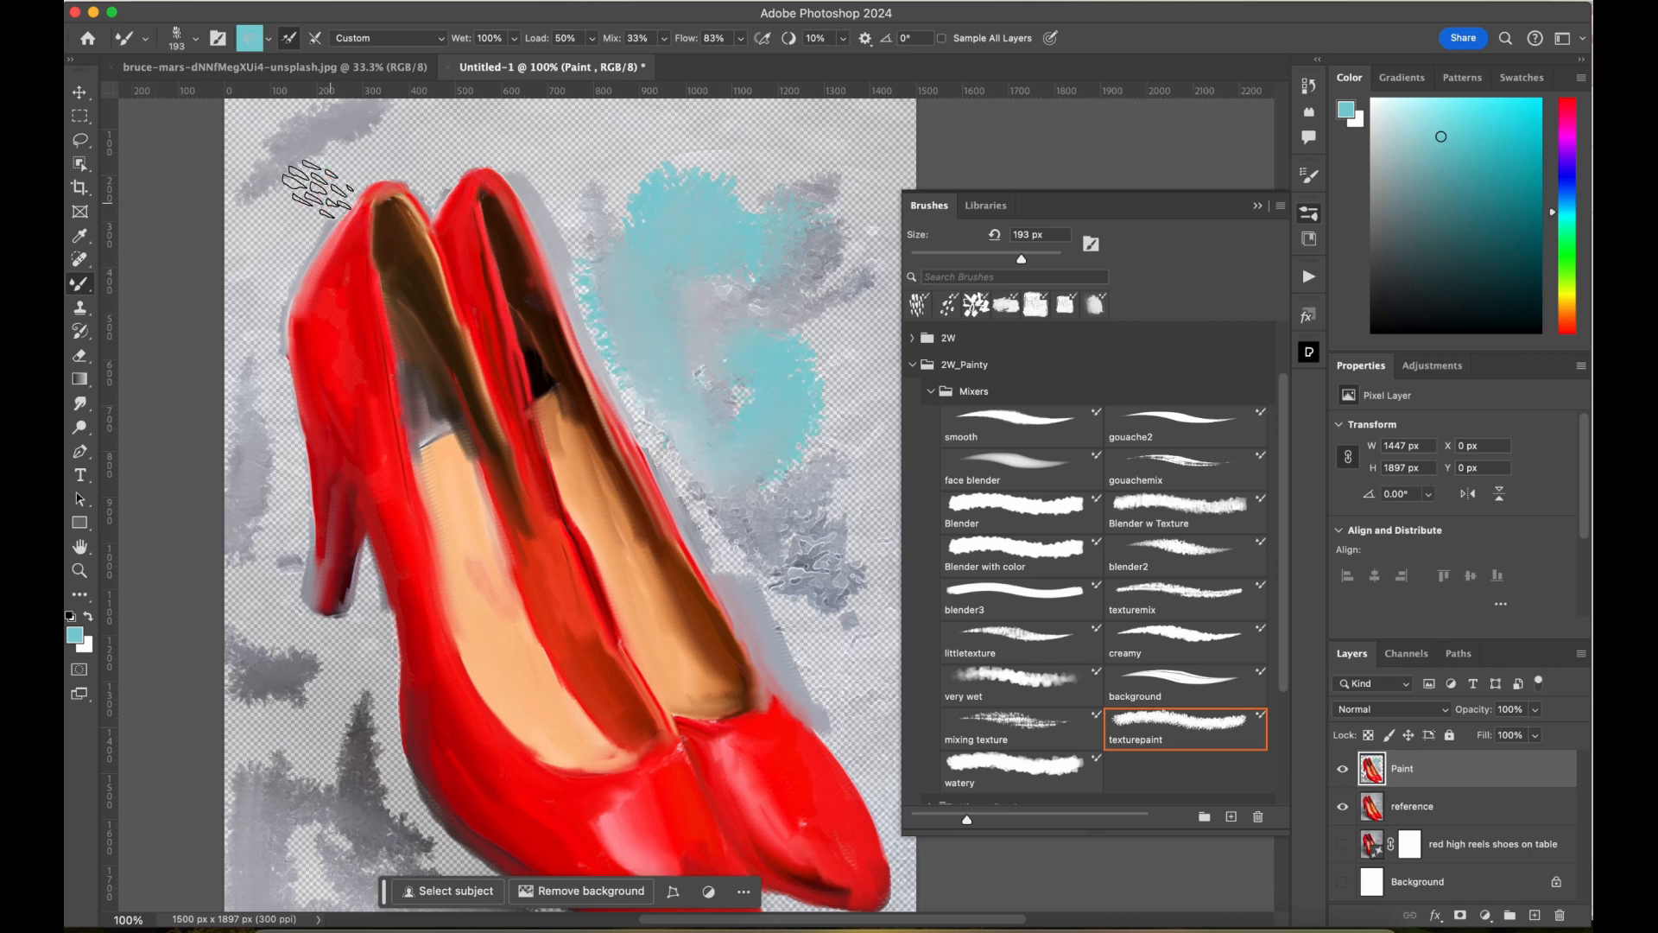
pyautogui.moveTo(318, 188)
pyautogui.mouseDown()
pyautogui.moveTo(259, 233)
pyautogui.moveTo(238, 410)
pyautogui.mouseUp()
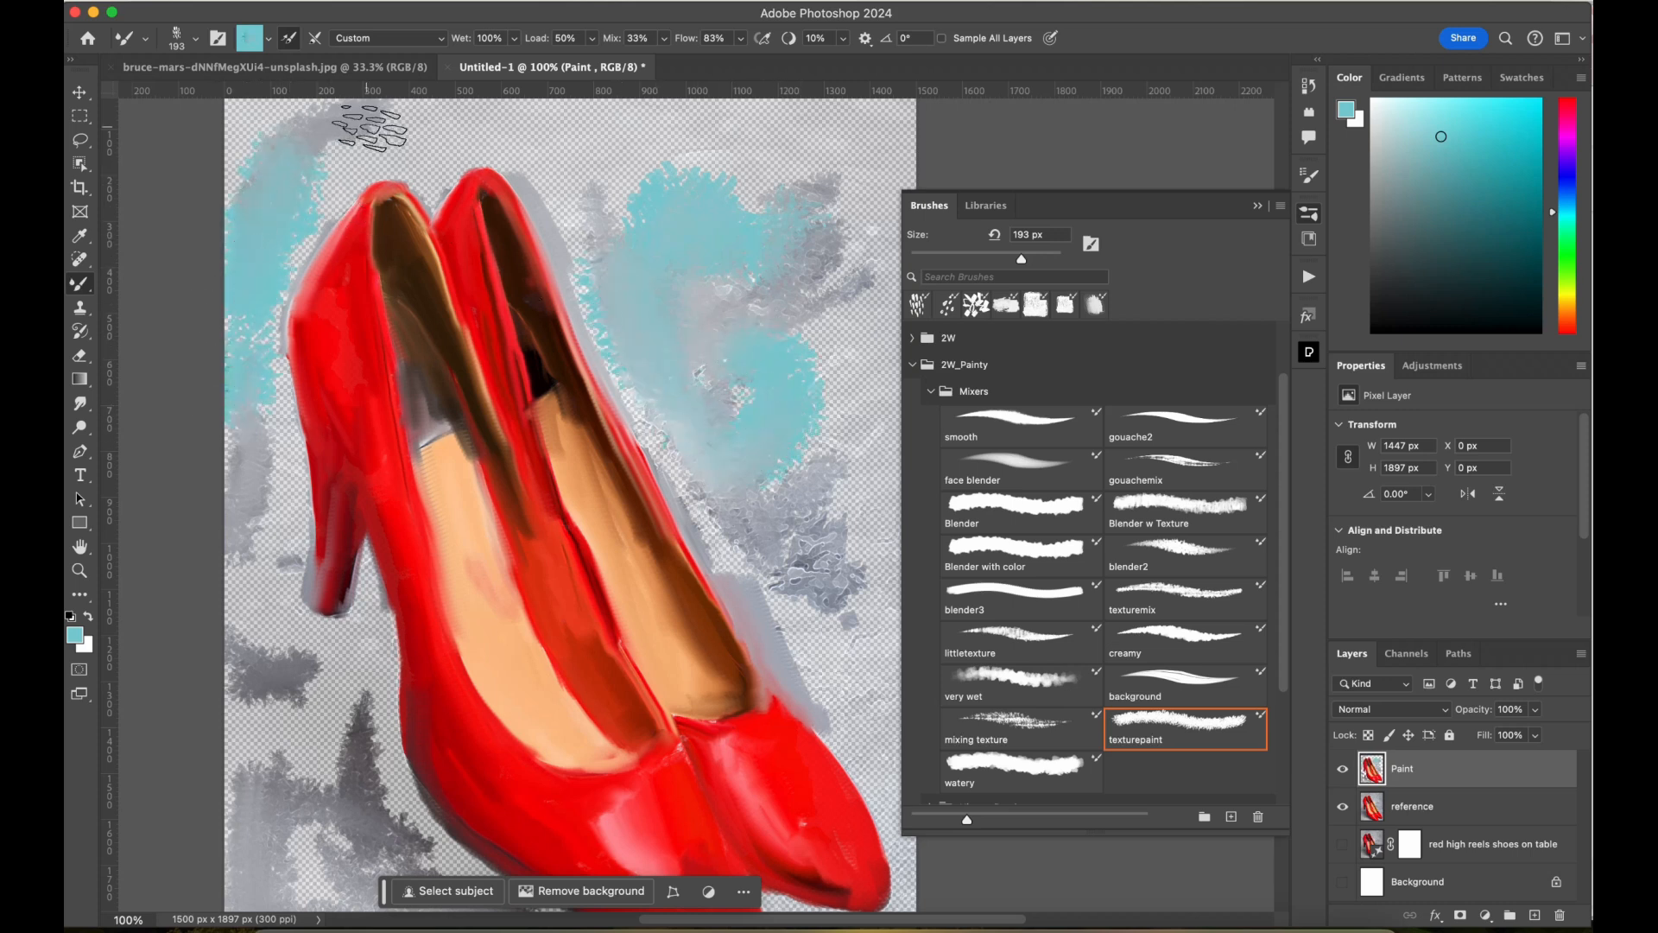
pyautogui.moveTo(370, 125); pyautogui.dragTo(432, 138)
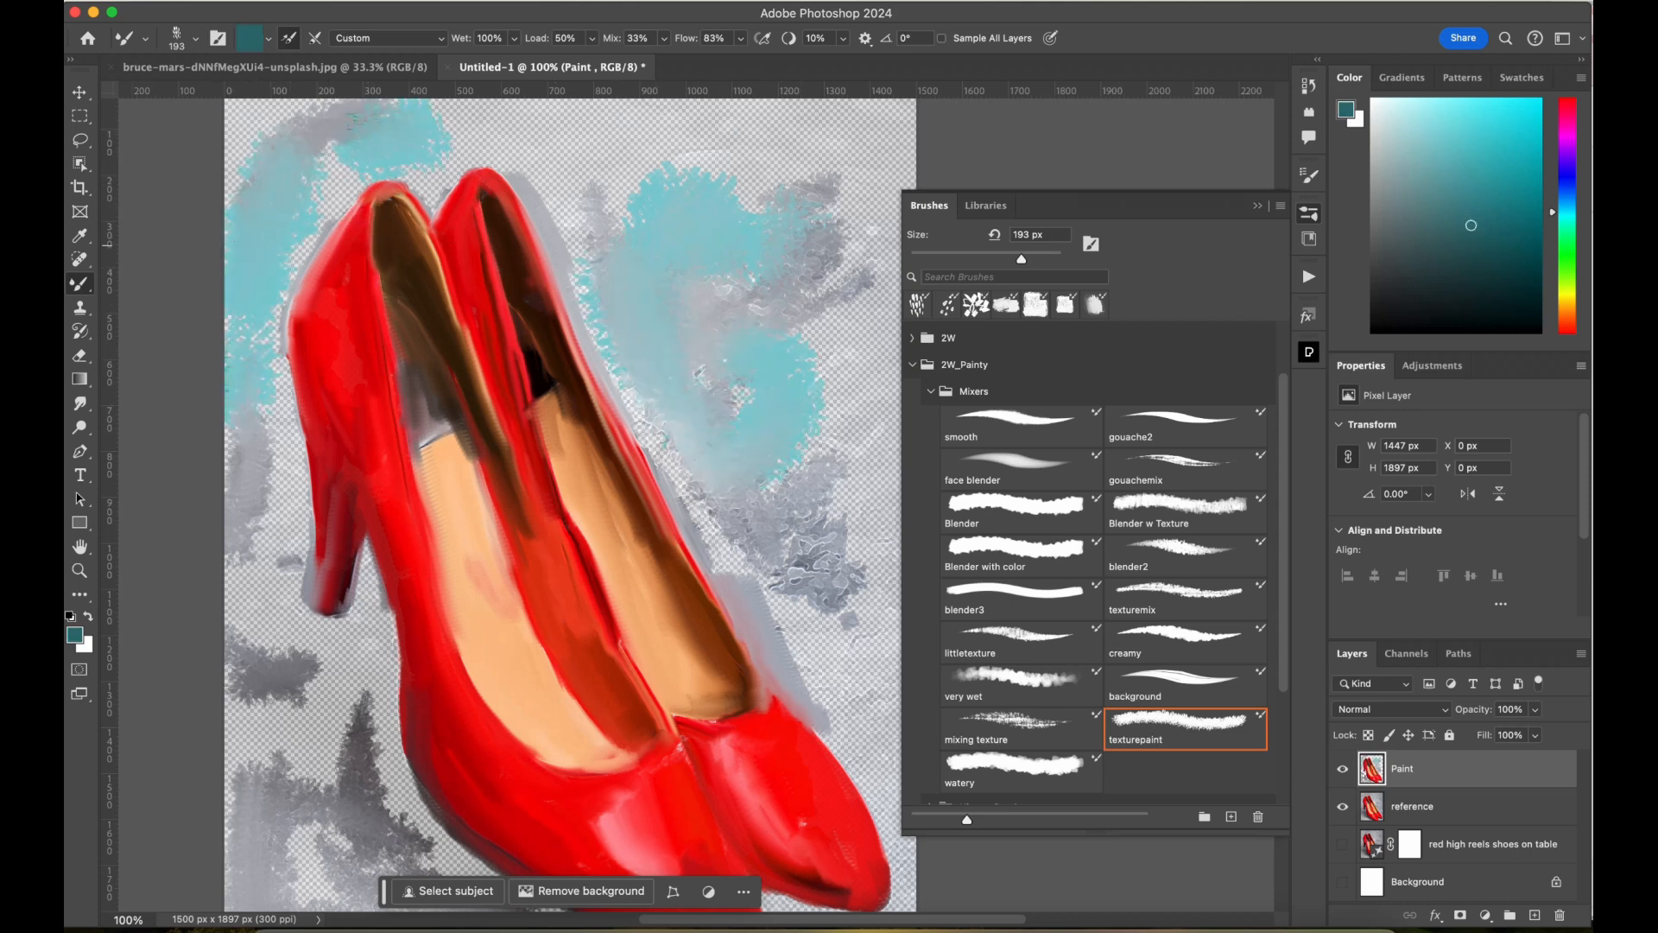
pyautogui.moveTo(777, 130)
pyautogui.mouseDown()
pyautogui.moveTo(842, 190)
pyautogui.moveTo(846, 380)
pyautogui.moveTo(864, 419)
pyautogui.mouseUp()
pyautogui.click(1257, 206)
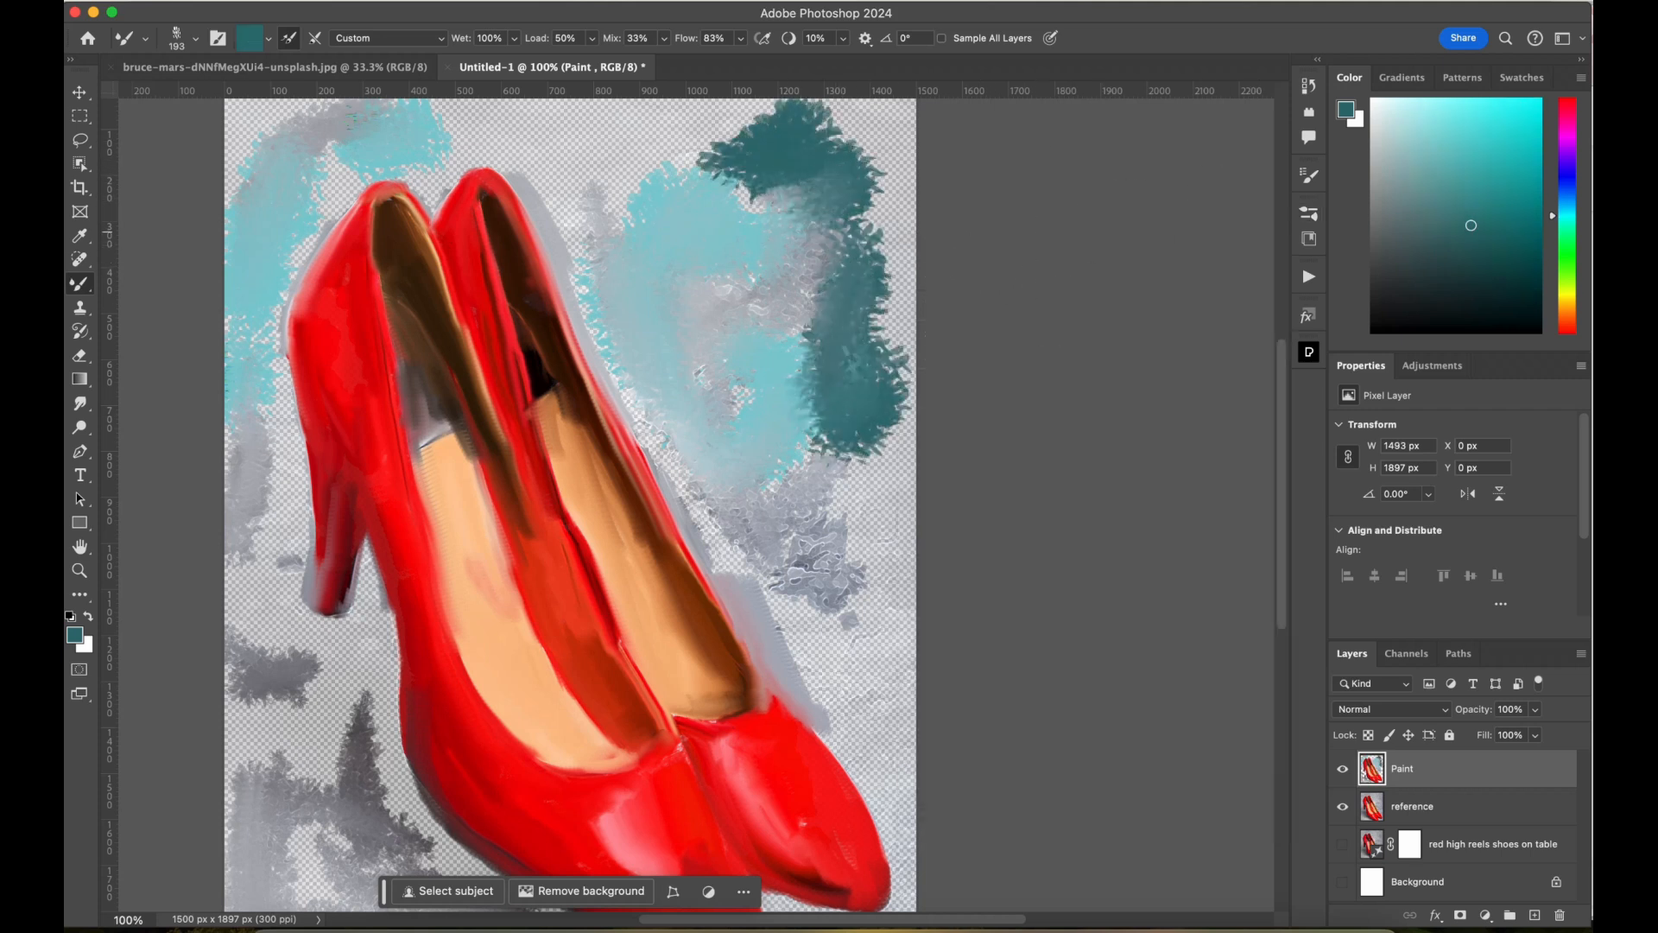
# Choose a saturated green and paint it across the top, upper-right edge and area beside the right shoe.
pyautogui.click(1531, 165)
pyautogui.moveTo(920, 290)
pyautogui.mouseDown()
pyautogui.moveTo(889, 151)
pyautogui.moveTo(650, 127)
pyautogui.mouseUp()
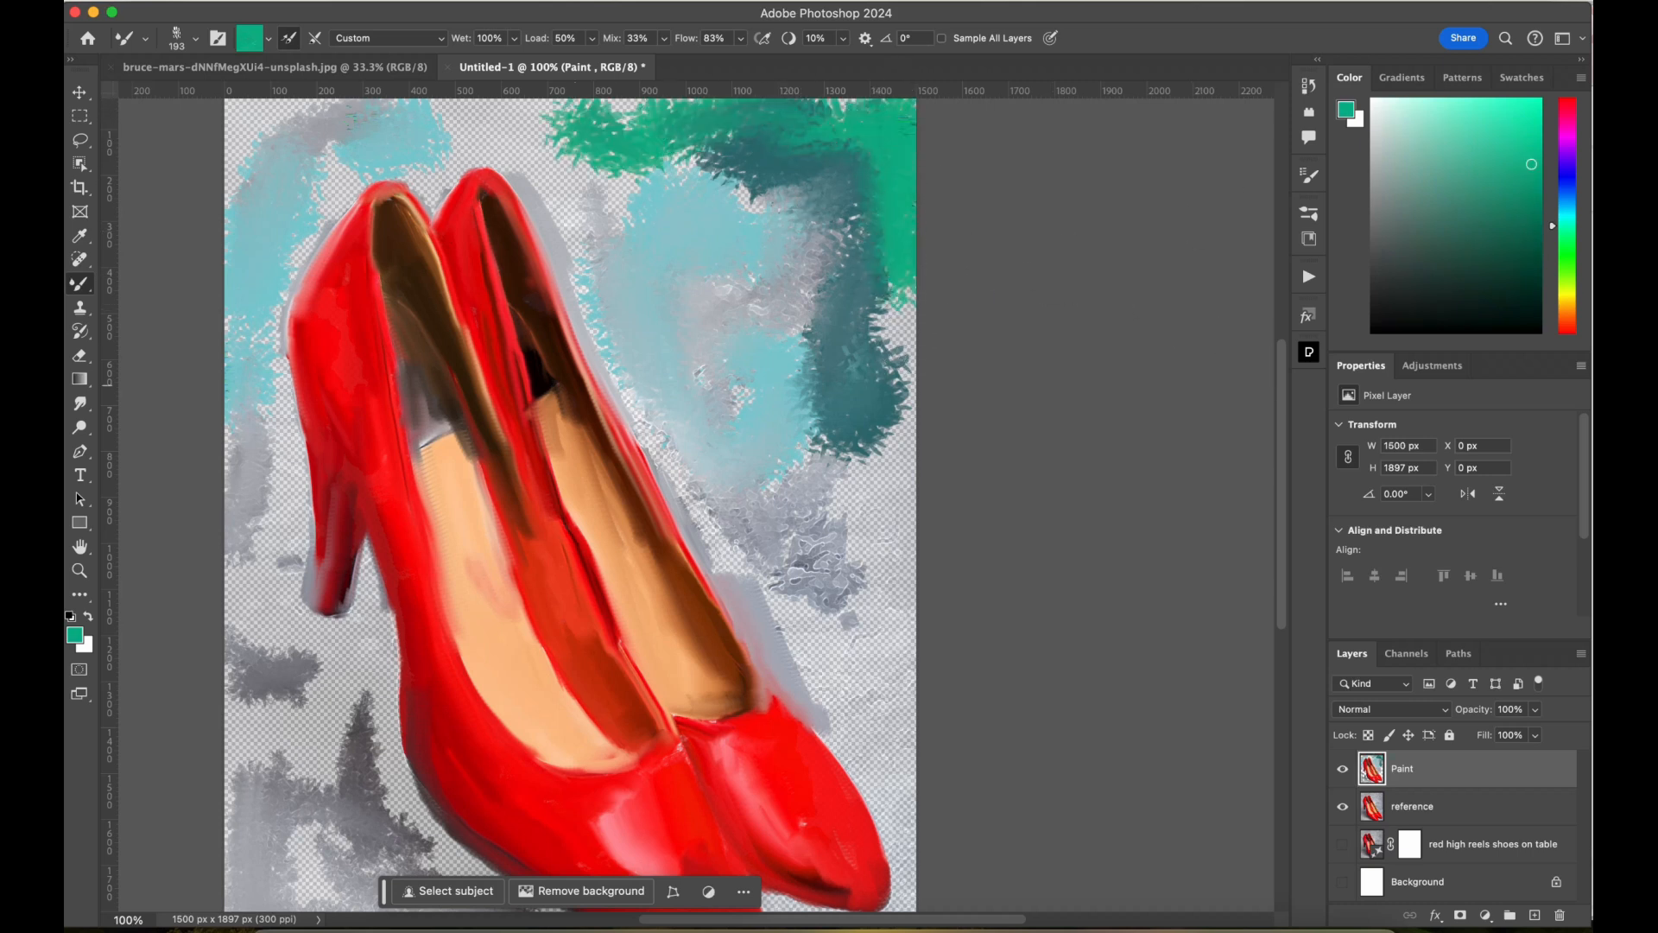
pyautogui.scroll(4, 1081, 314)
pyautogui.moveTo(462, 281)
pyautogui.mouseDown()
pyautogui.moveTo(570, 328)
pyautogui.moveTo(639, 414)
pyautogui.moveTo(657, 397)
pyautogui.mouseUp()
pyautogui.moveTo(876, 647)
pyautogui.mouseDown()
pyautogui.moveTo(881, 738)
pyautogui.moveTo(812, 743)
pyautogui.moveTo(760, 778)
pyautogui.mouseUp()
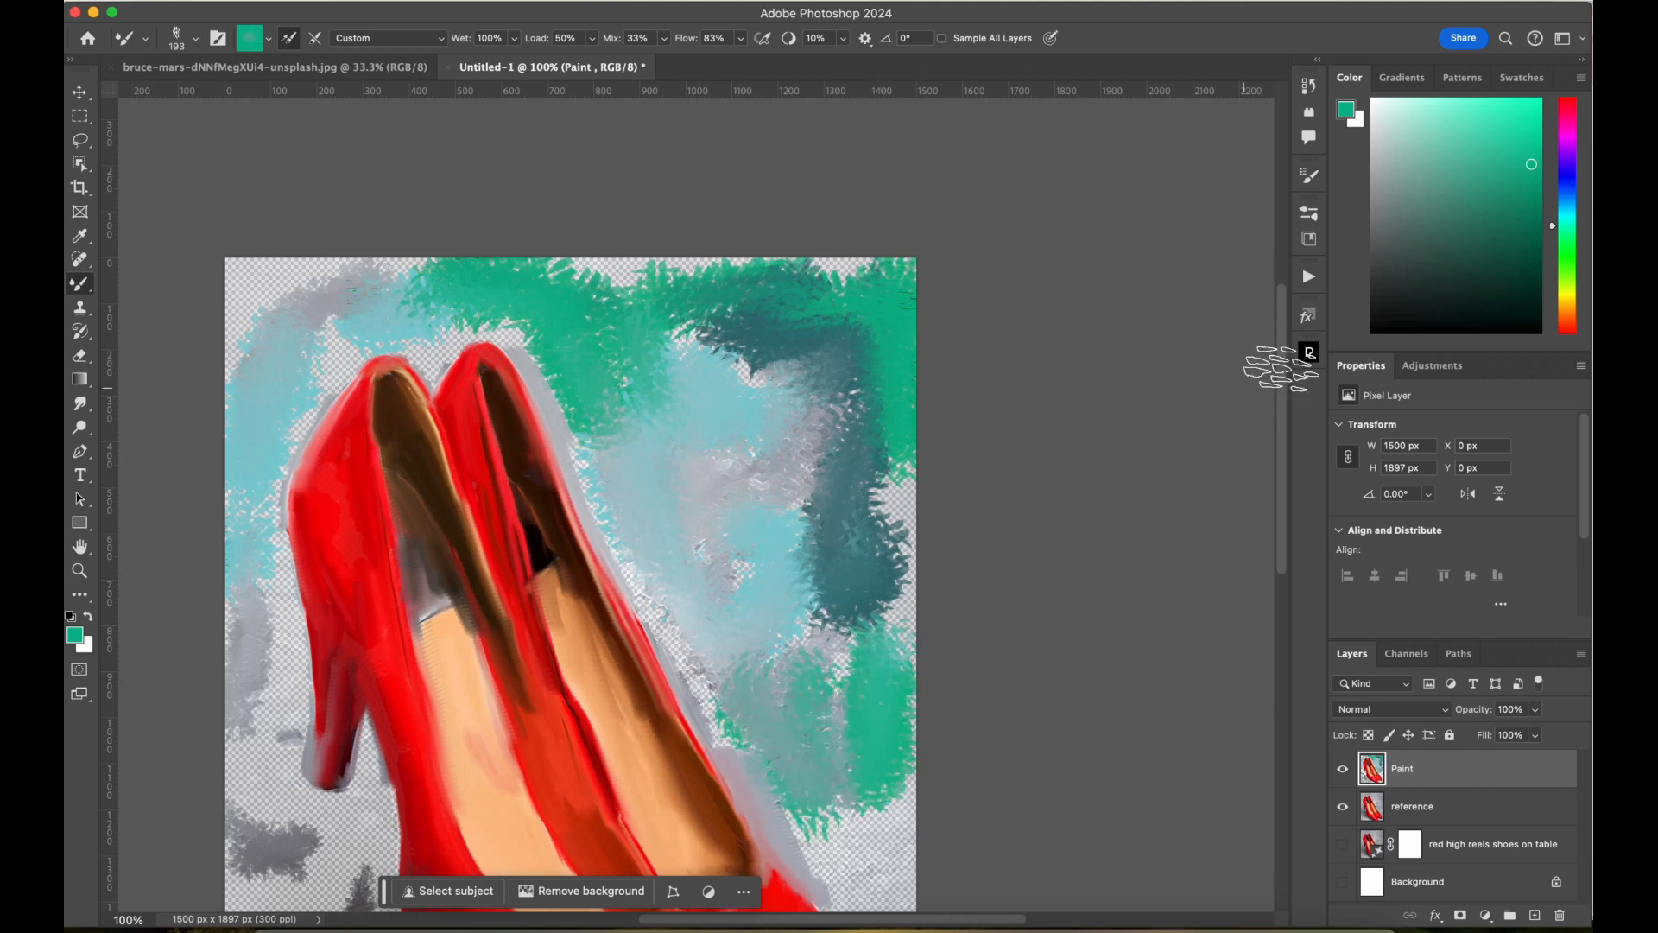
# Paint a softer green down the canvas's right edge, around the toes, and across the lower-left background.
pyautogui.moveTo(941, 488); pyautogui.dragTo(906, 682)
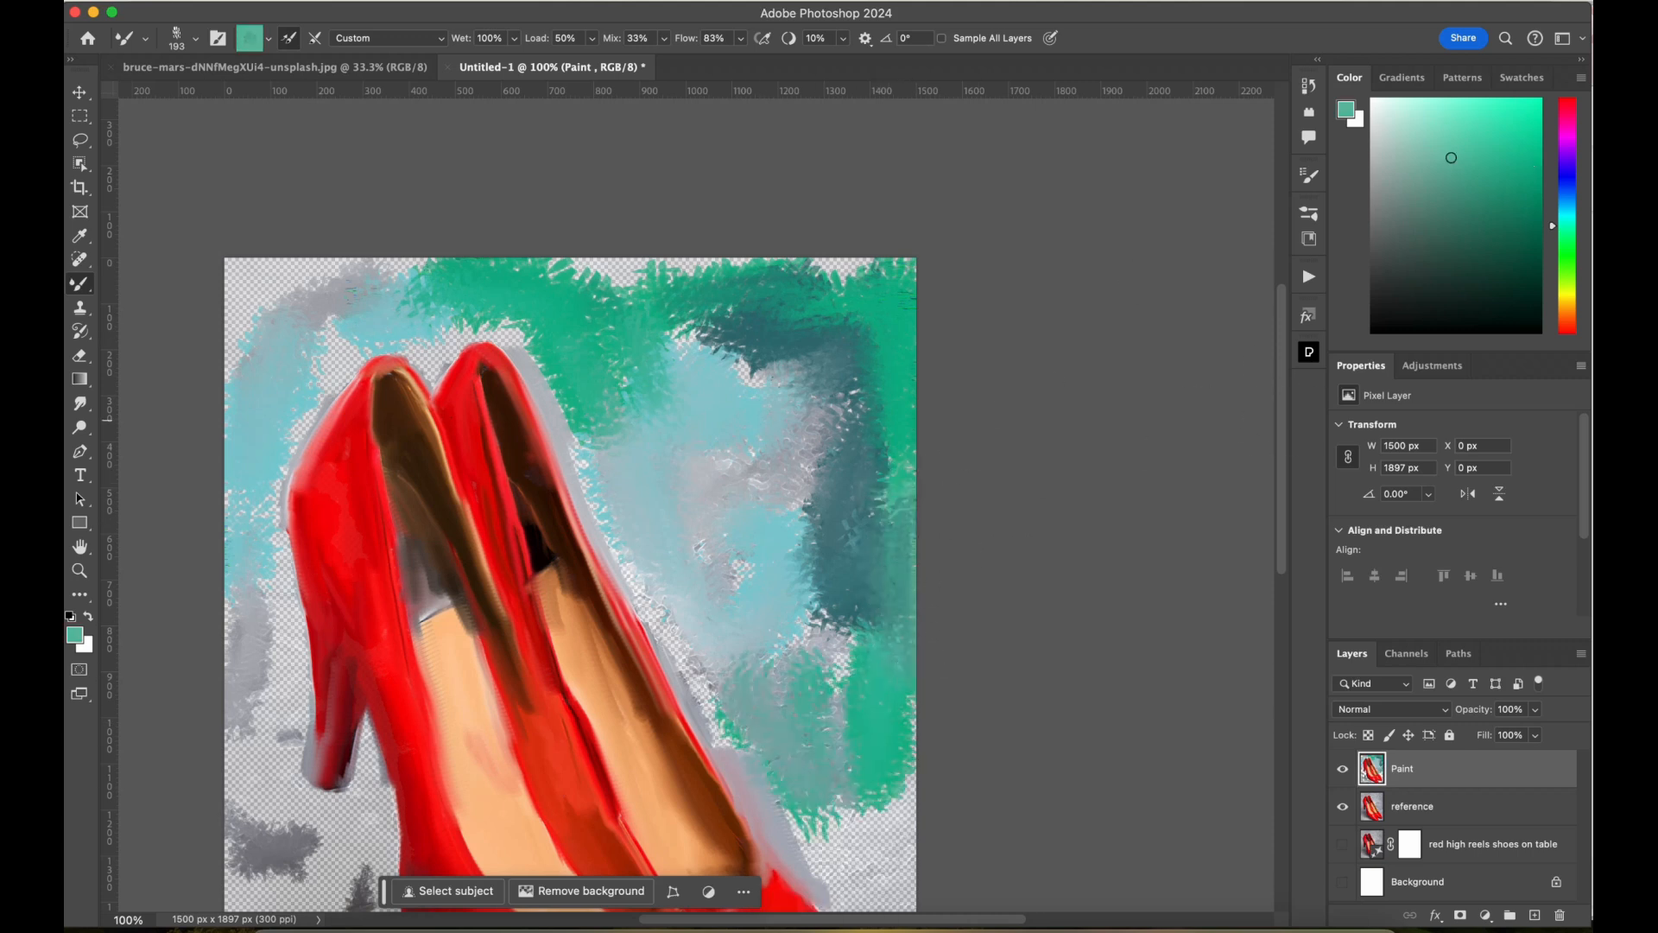
pyautogui.scroll(-5, 968, 436)
pyautogui.moveTo(894, 332)
pyautogui.mouseDown()
pyautogui.moveTo(864, 510)
pyautogui.moveTo(855, 484)
pyautogui.moveTo(907, 647)
pyautogui.moveTo(877, 695)
pyautogui.mouseUp()
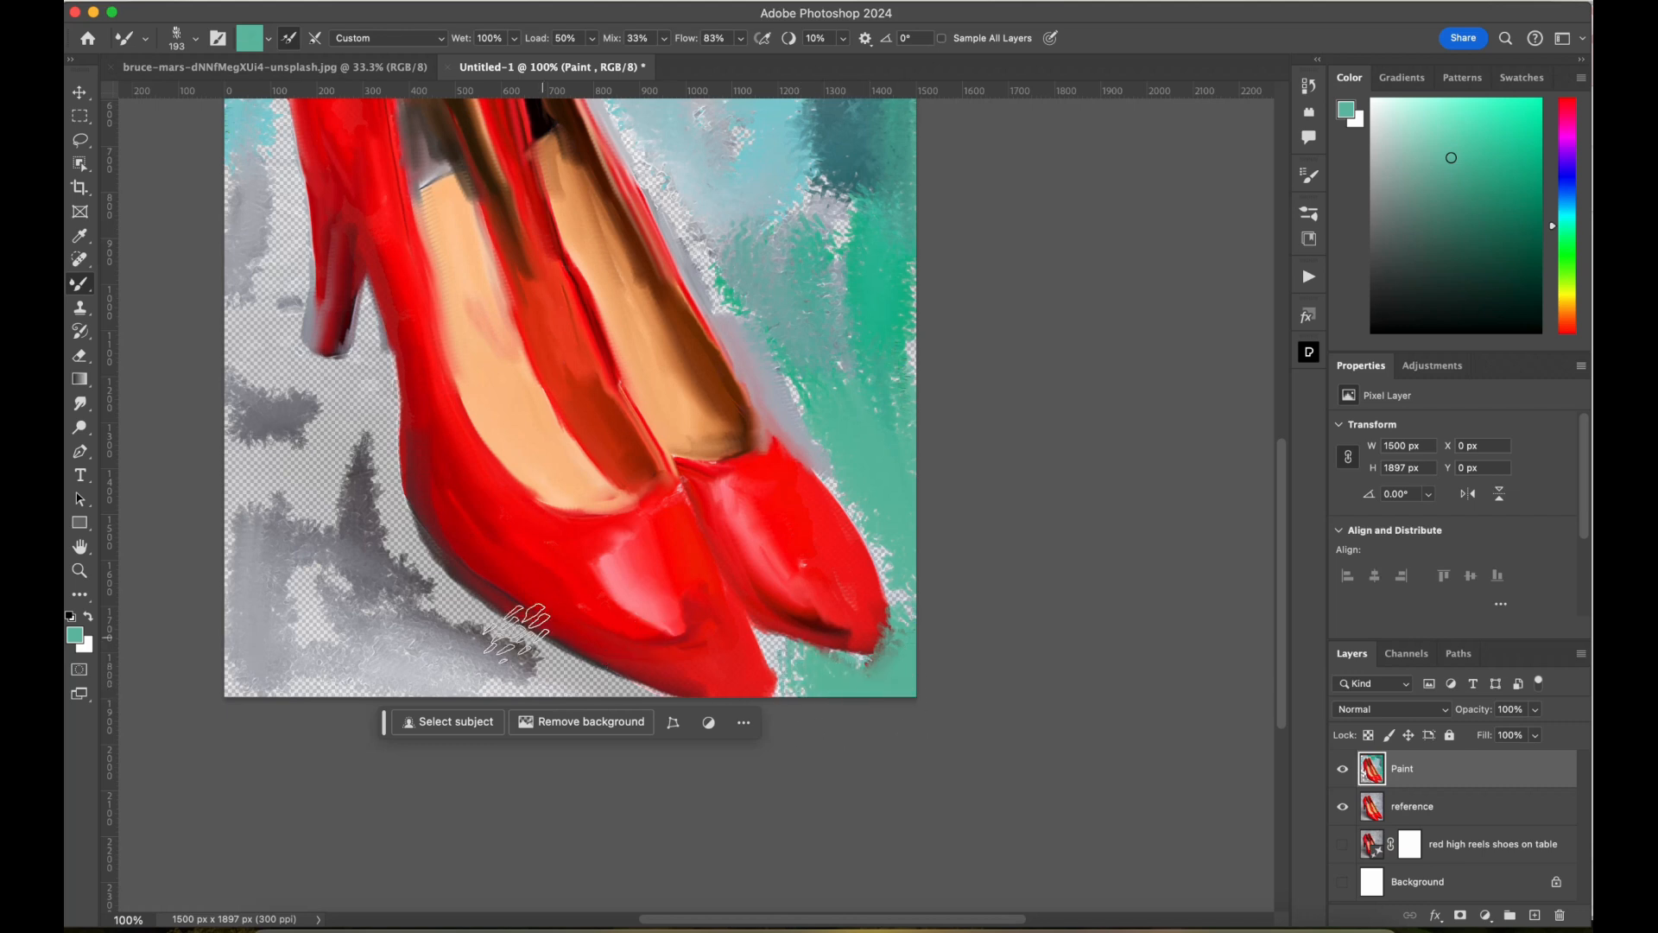
pyautogui.moveTo(380, 540)
pyautogui.mouseDown()
pyautogui.moveTo(285, 397)
pyautogui.moveTo(250, 535)
pyautogui.moveTo(337, 674)
pyautogui.moveTo(561, 669)
pyautogui.moveTo(371, 536)
pyautogui.moveTo(311, 458)
pyautogui.moveTo(333, 418)
pyautogui.moveTo(259, 441)
pyautogui.mouseUp()
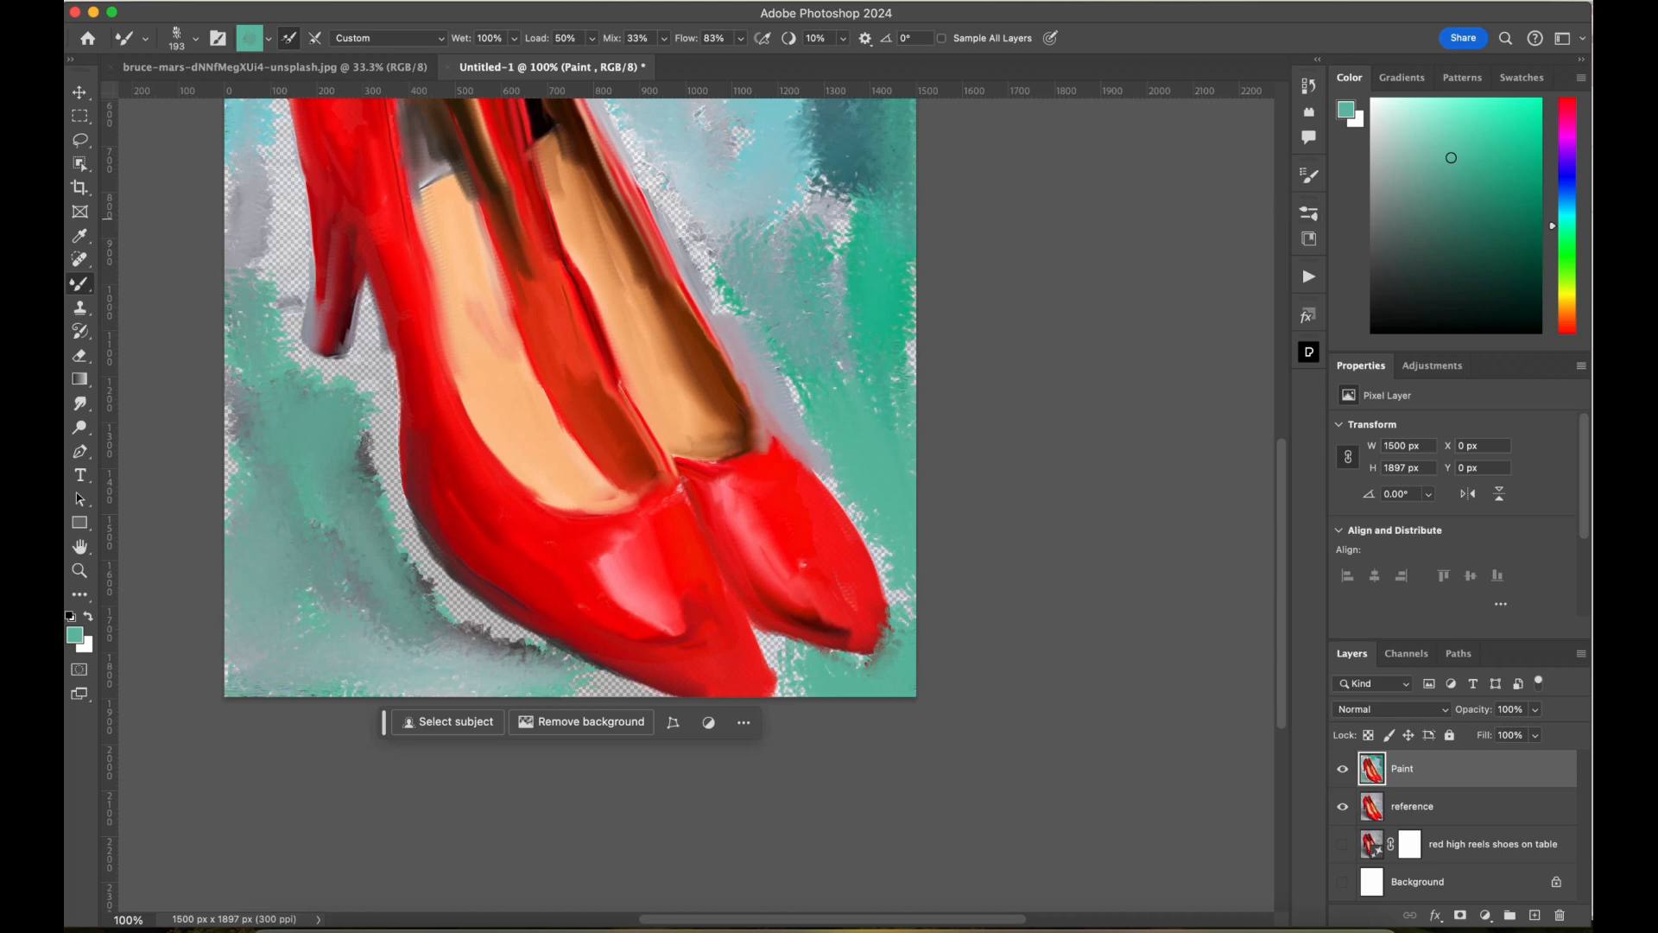
# Choose a blue hue, paint it around the stiletto heel and across the upper-left background, and reopen the brush presets.
pyautogui.click(1567, 209)
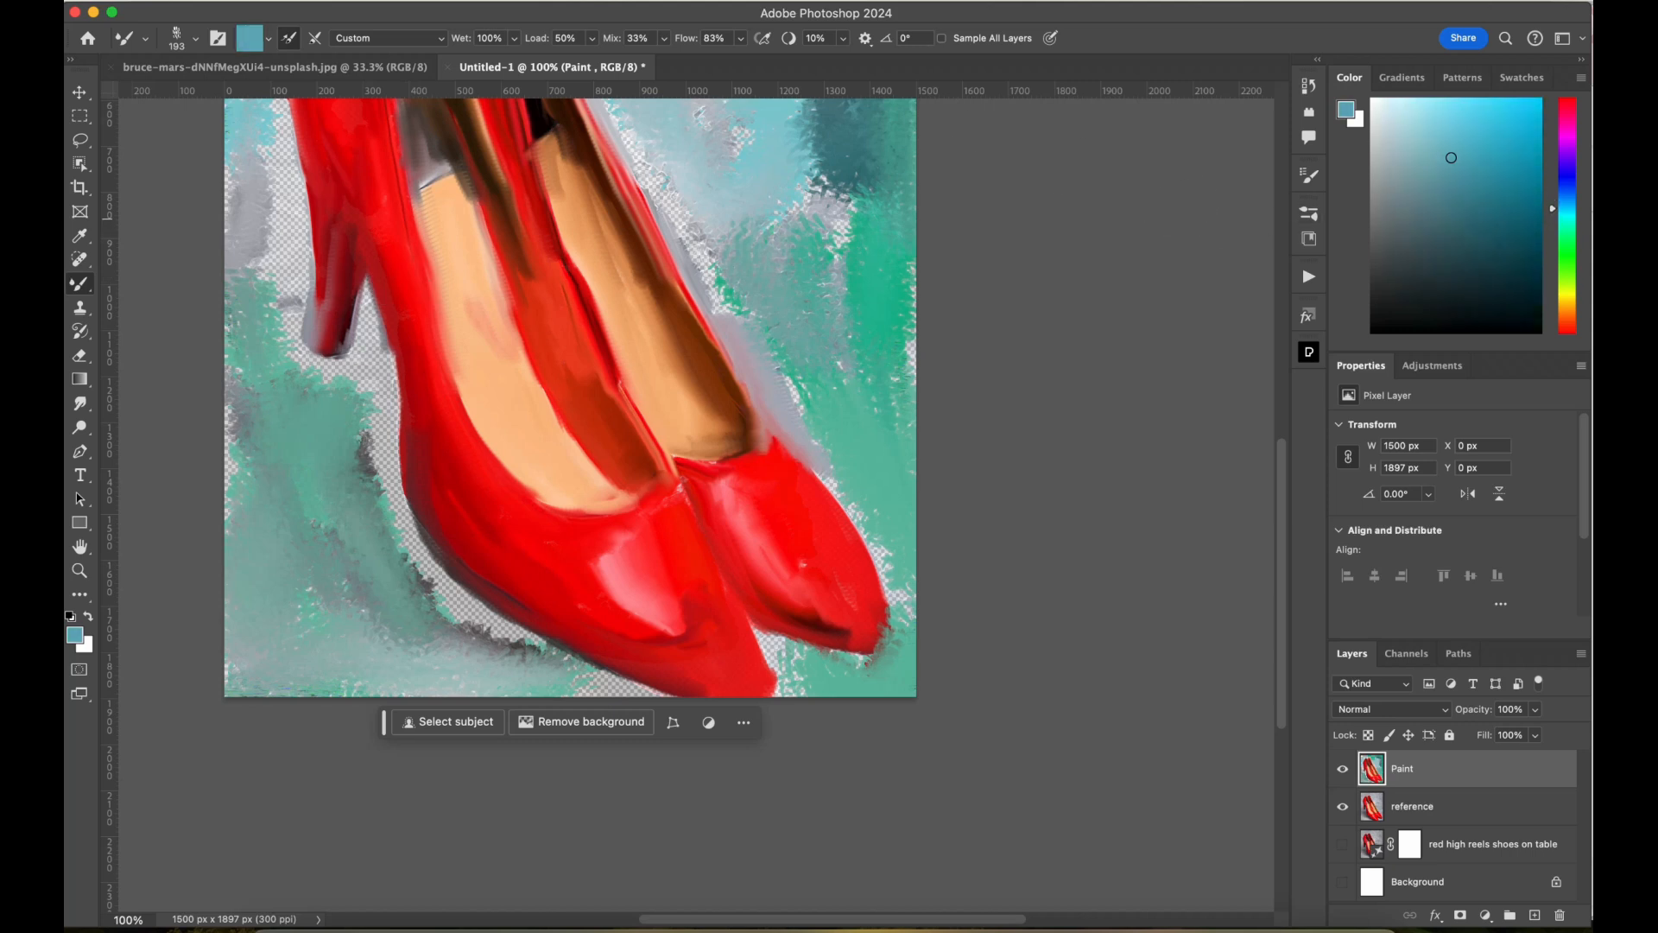
pyautogui.moveTo(272, 168)
pyautogui.mouseDown()
pyautogui.moveTo(259, 346)
pyautogui.moveTo(350, 424)
pyautogui.moveTo(298, 395)
pyautogui.mouseUp()
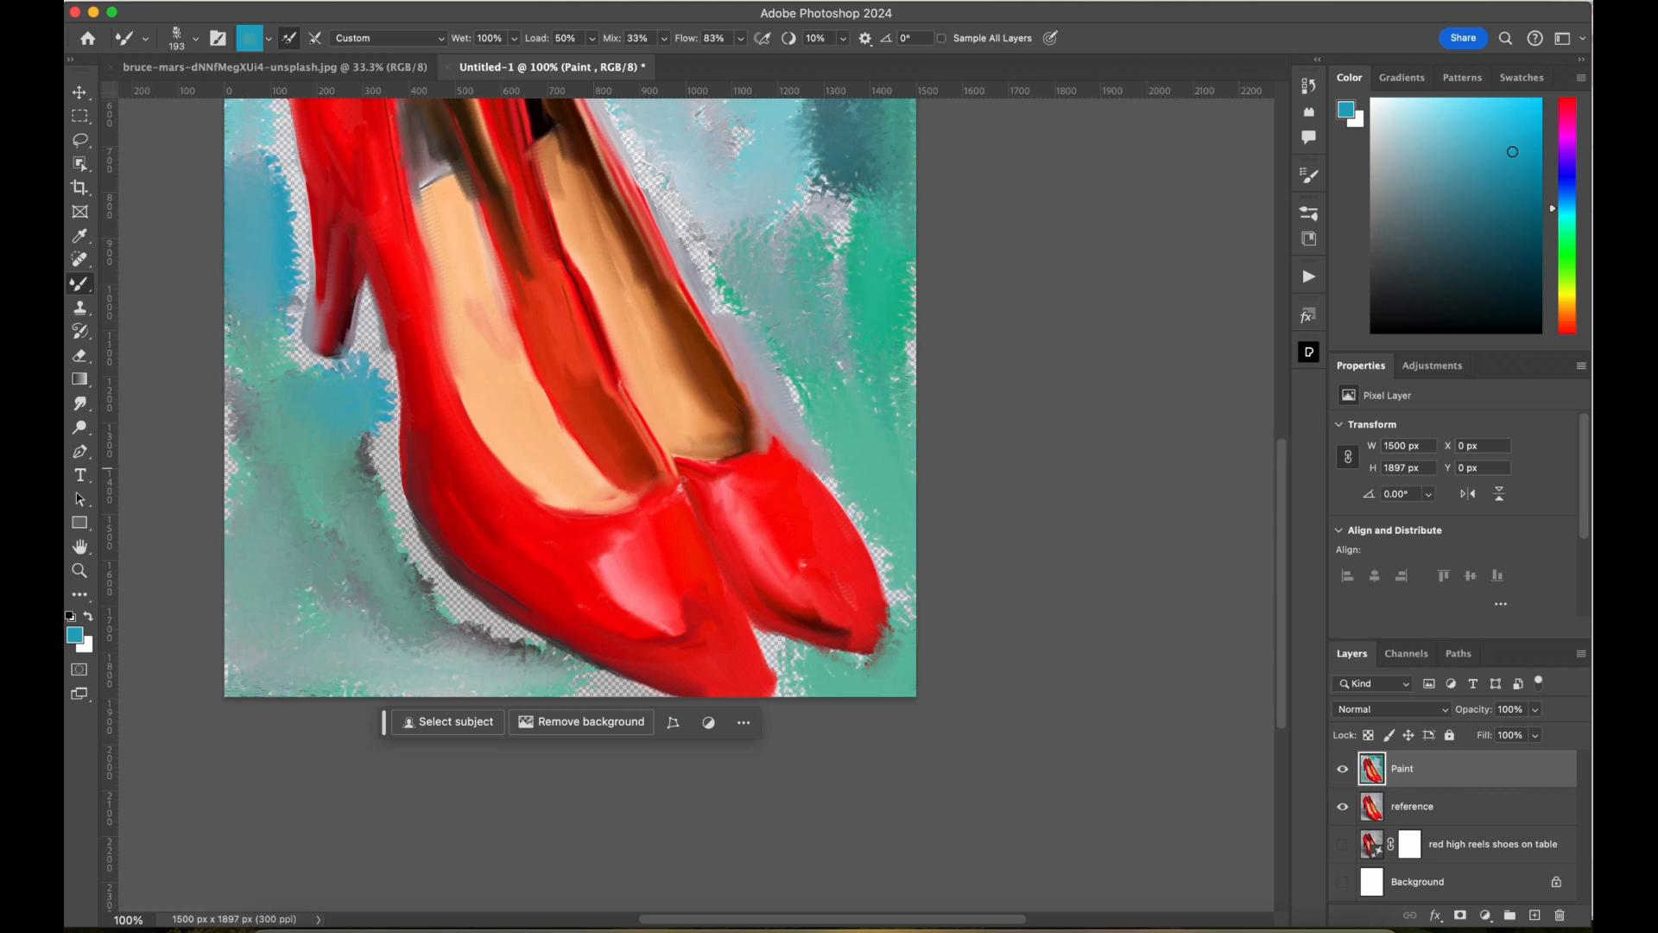
pyautogui.scroll(5, 570, 484)
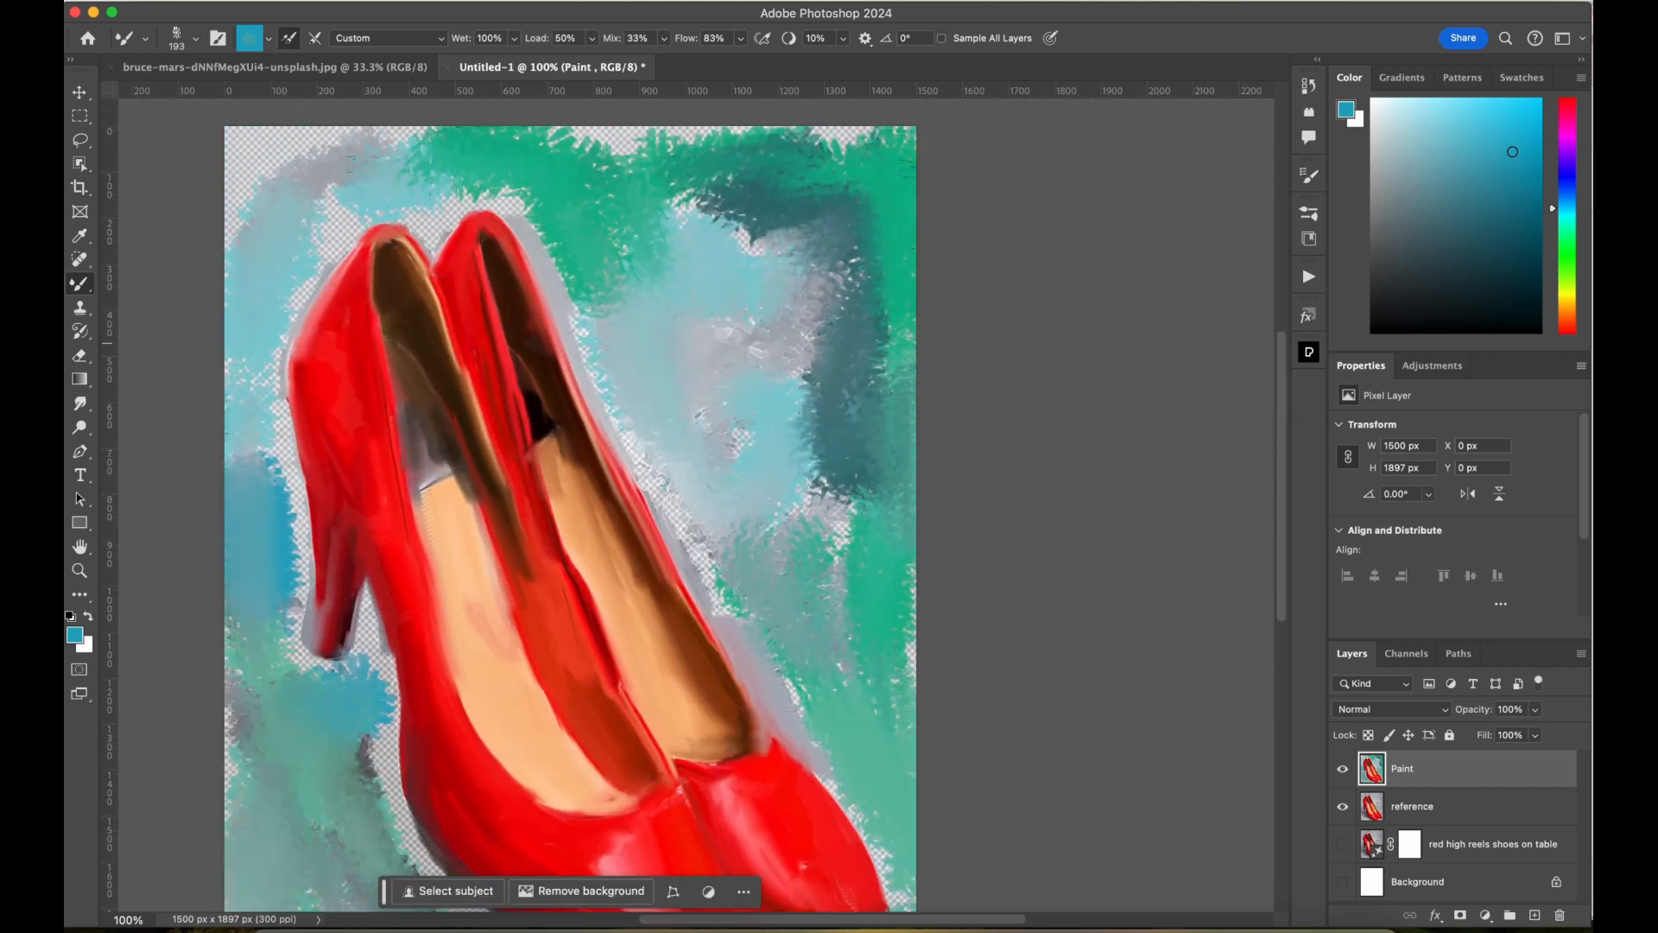
pyautogui.moveTo(296, 226)
pyautogui.mouseDown()
pyautogui.moveTo(279, 154)
pyautogui.moveTo(422, 168)
pyautogui.moveTo(416, 191)
pyautogui.moveTo(496, 160)
pyautogui.moveTo(678, 159)
pyautogui.mouseUp()
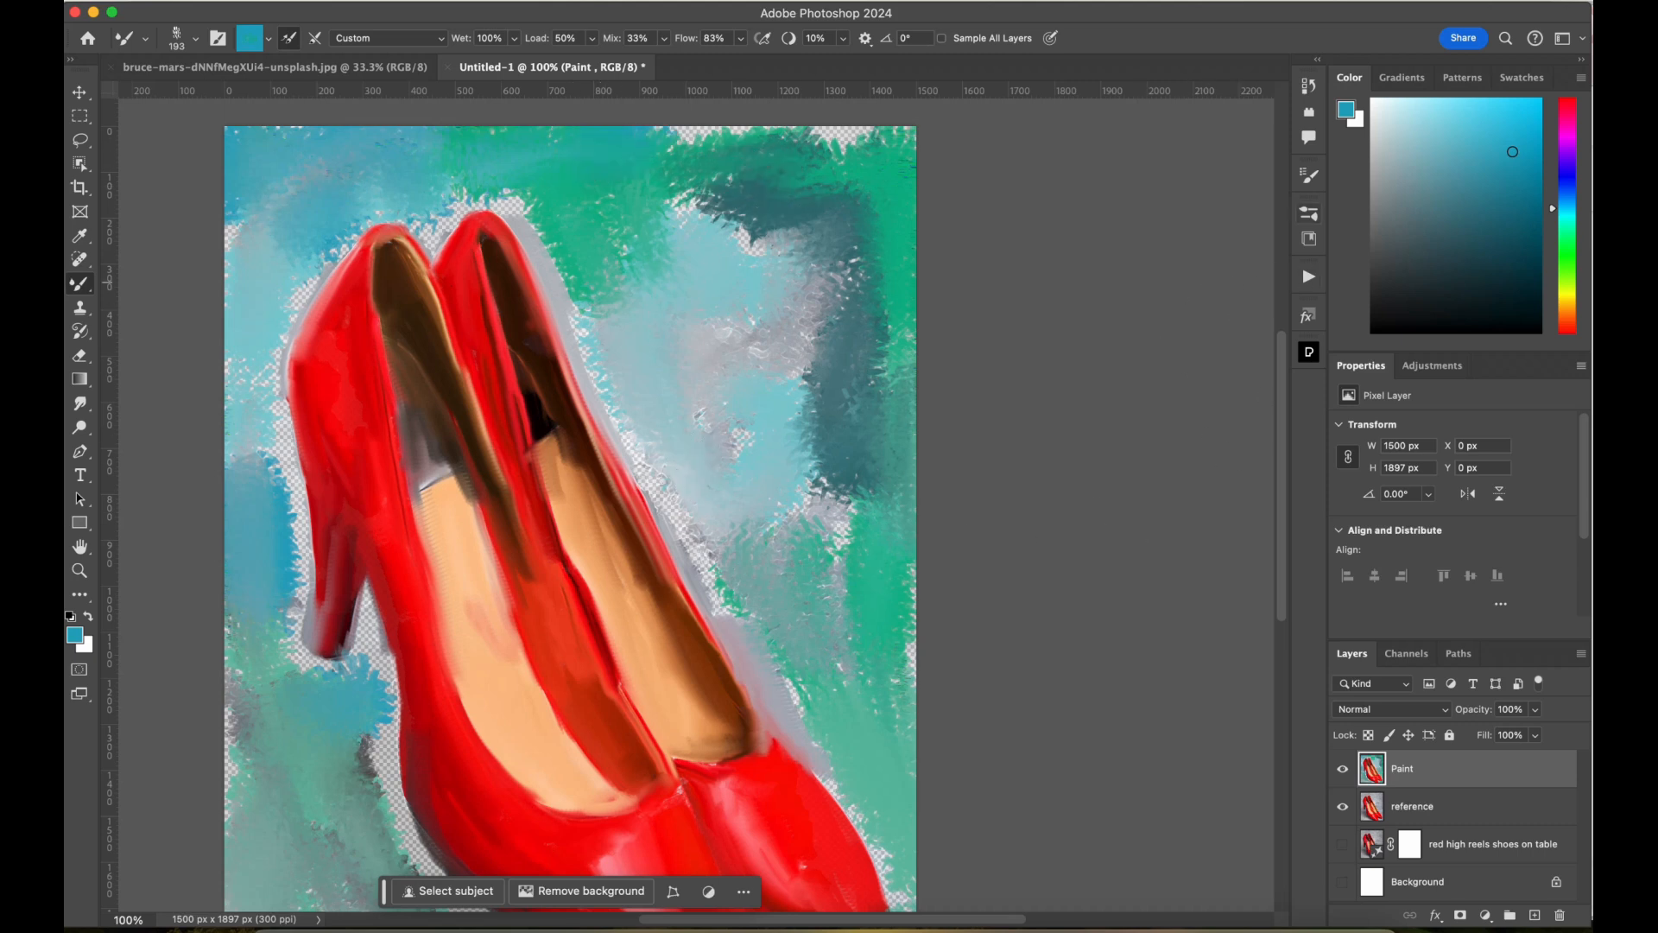
pyautogui.click(1309, 213)
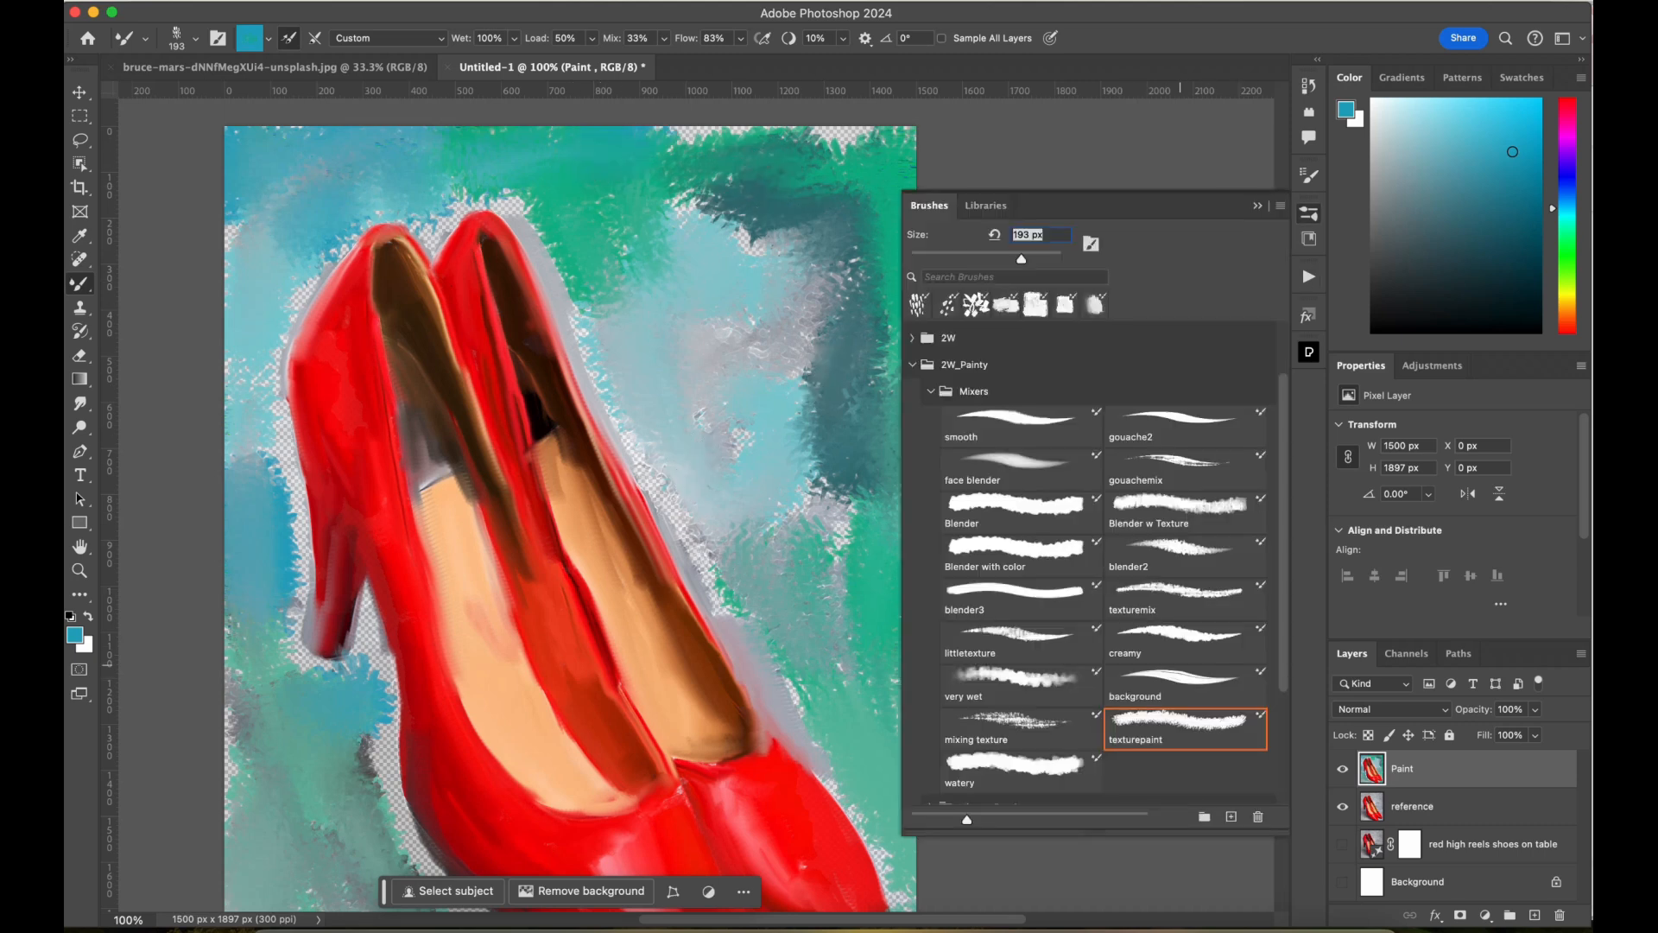
# Switch to the very wet mixer preset and blend the pale background patch beside the right shoe.
pyautogui.click(1168, 676)
pyautogui.moveTo(832, 466)
pyautogui.mouseDown()
pyautogui.moveTo(834, 543)
pyautogui.moveTo(839, 506)
pyautogui.mouseUp()
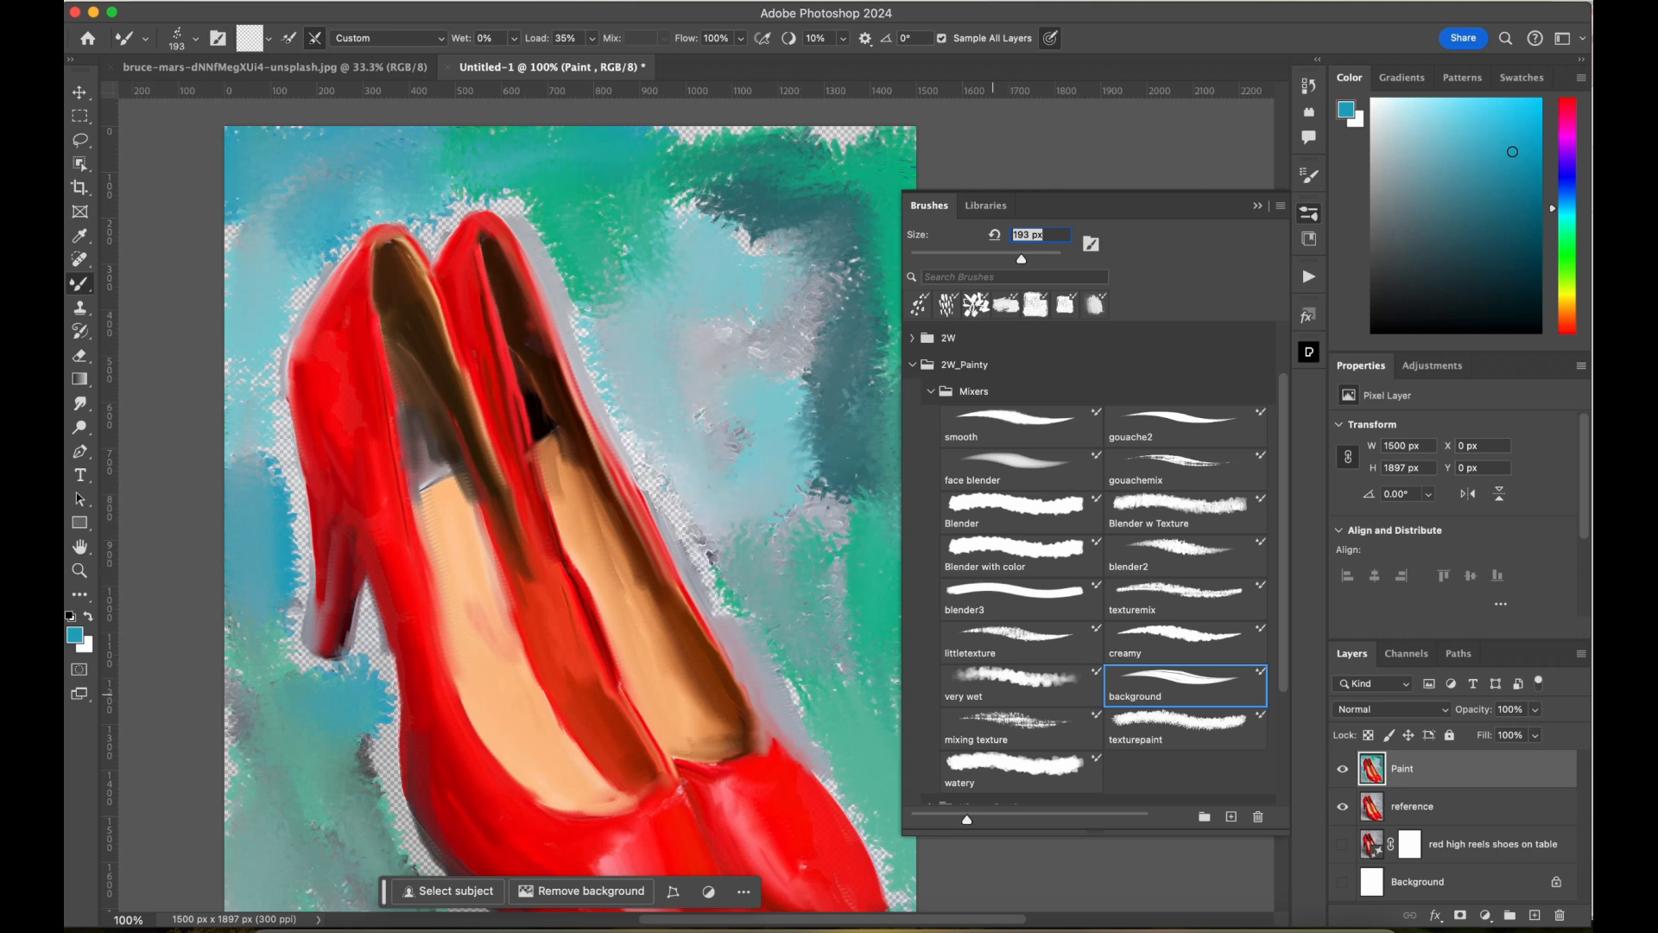
pyautogui.click(981, 681)
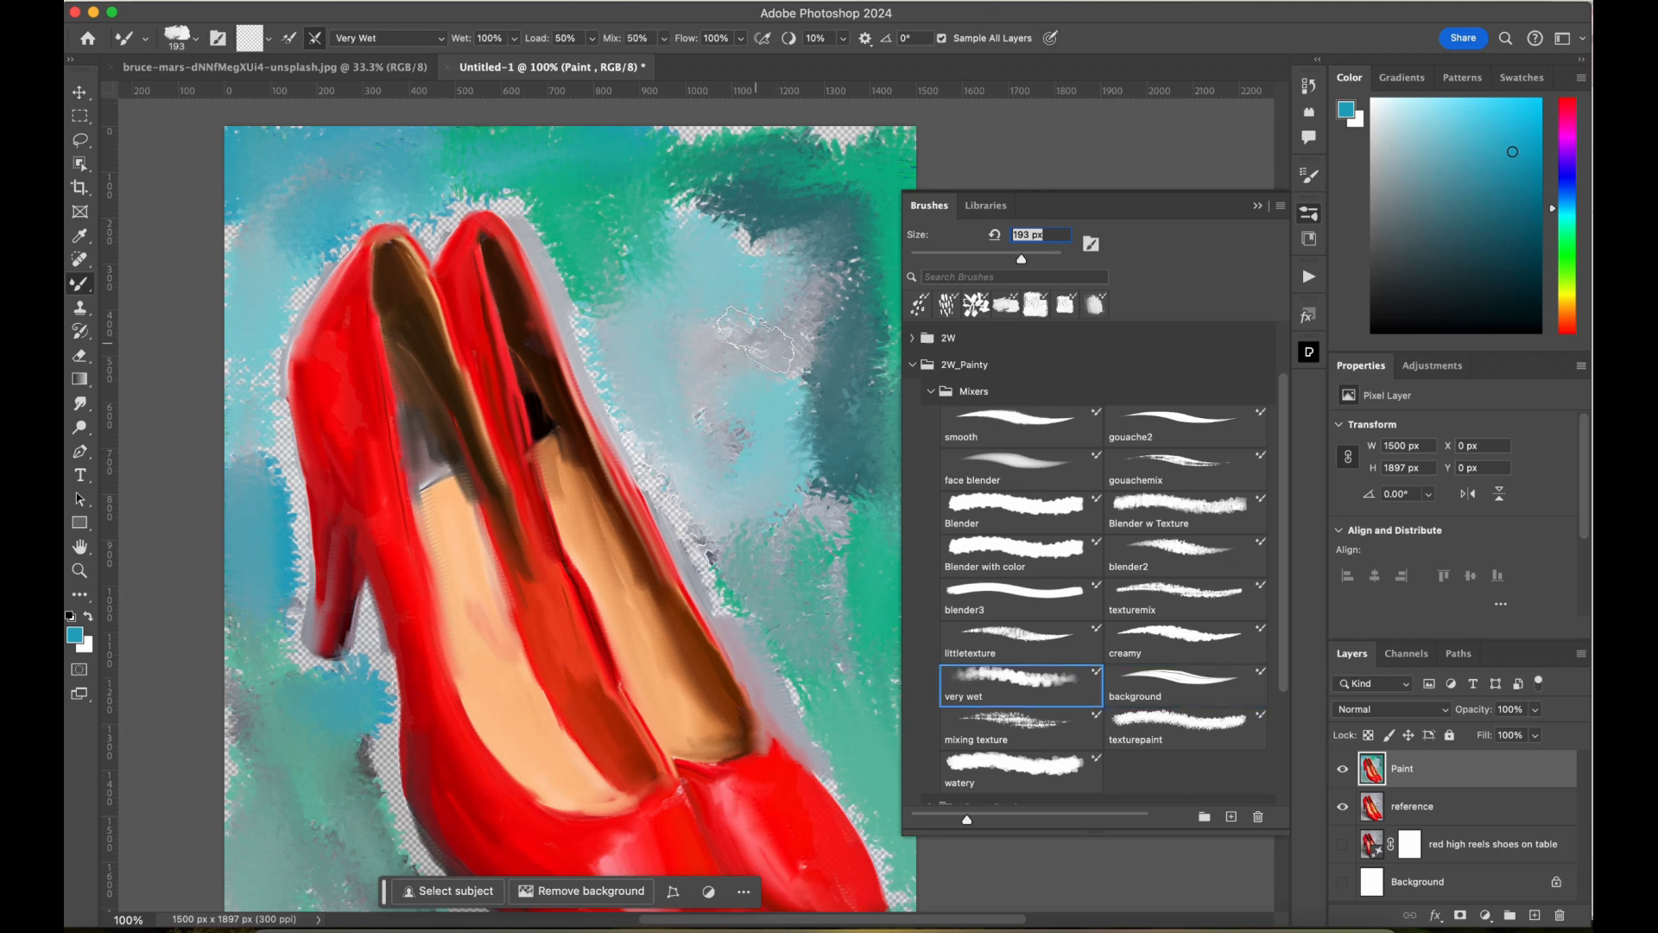
pyautogui.moveTo(775, 339)
pyautogui.mouseDown()
pyautogui.moveTo(753, 319)
pyautogui.moveTo(785, 297)
pyautogui.moveTo(813, 361)
pyautogui.moveTo(798, 376)
pyautogui.mouseUp()
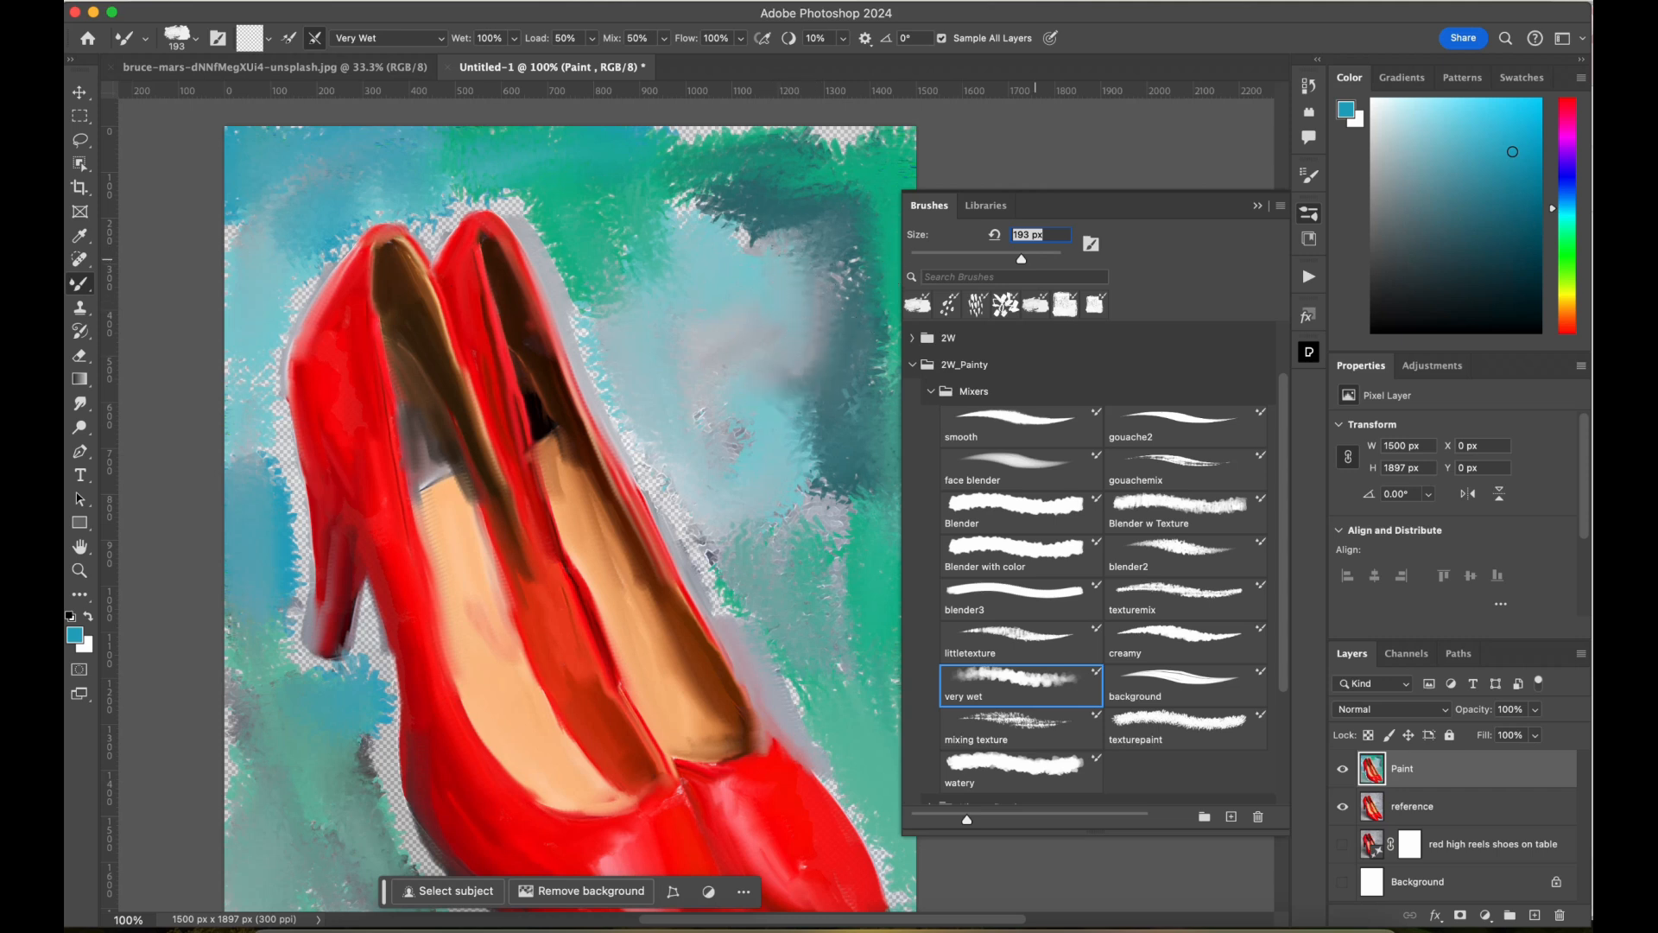
# Enlarge the brush to 300 px and smooth the background colours across the upper right, the left side and the right edge.
pyautogui.moveTo(803, 155)
pyautogui.mouseDown()
pyautogui.moveTo(741, 198)
pyautogui.moveTo(692, 186)
pyautogui.moveTo(761, 151)
pyautogui.moveTo(914, 126)
pyautogui.moveTo(809, 212)
pyautogui.moveTo(824, 260)
pyautogui.moveTo(863, 249)
pyautogui.moveTo(863, 308)
pyautogui.mouseUp()
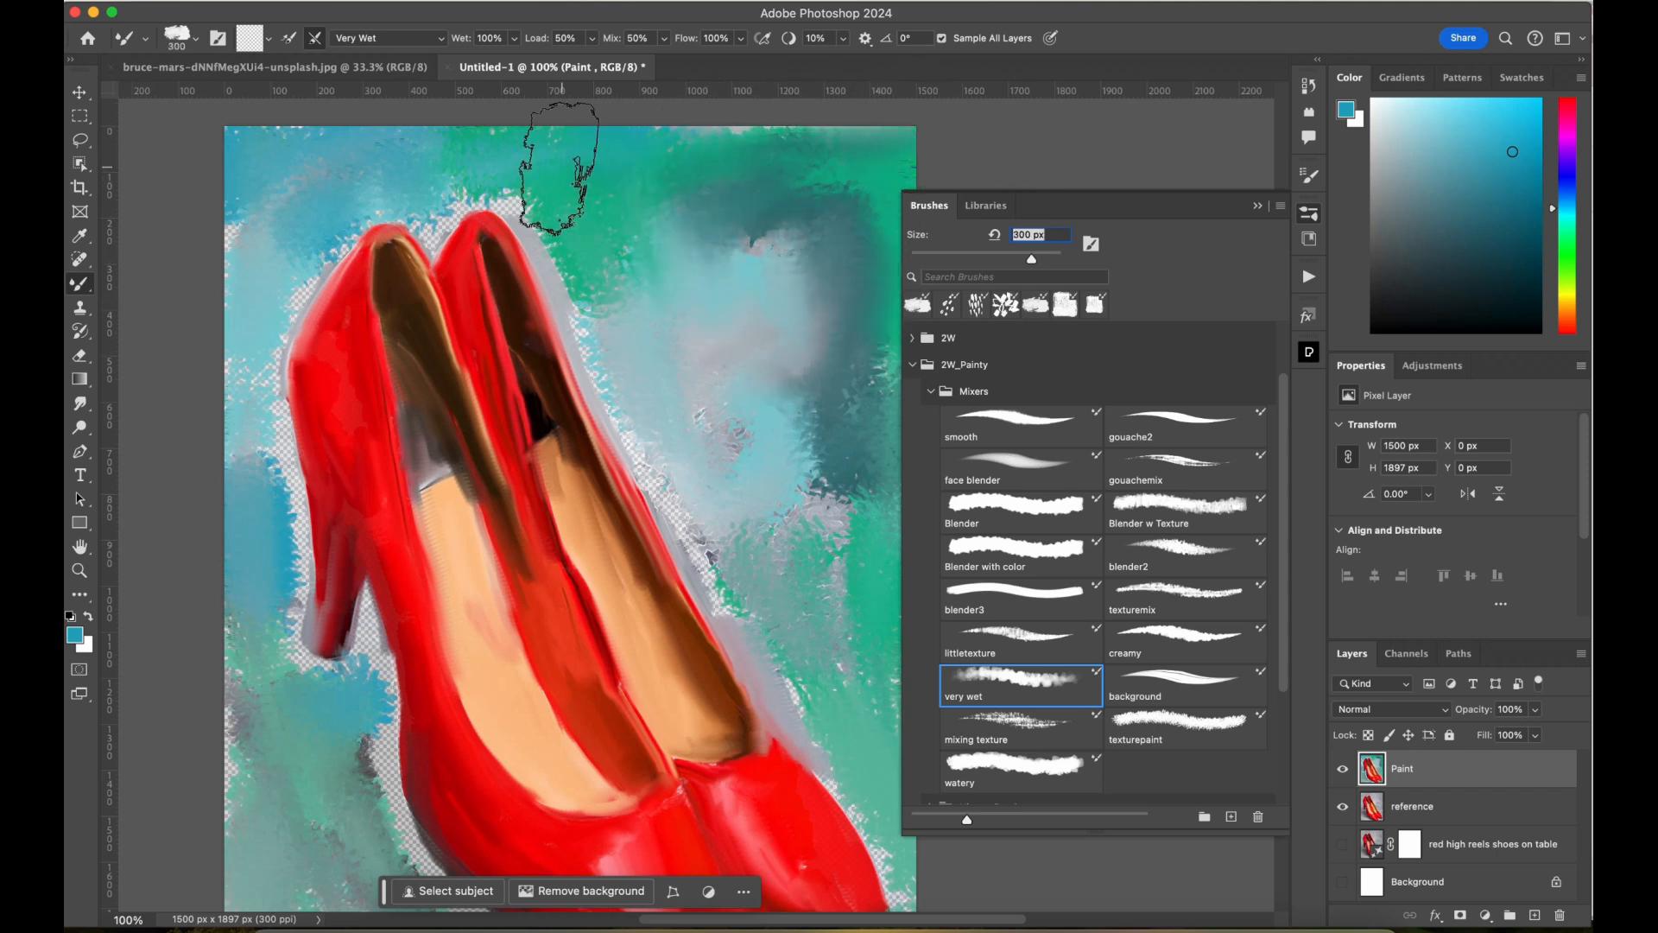
pyautogui.moveTo(765, 440)
pyautogui.mouseDown()
pyautogui.moveTo(795, 527)
pyautogui.moveTo(841, 544)
pyautogui.moveTo(847, 494)
pyautogui.mouseUp()
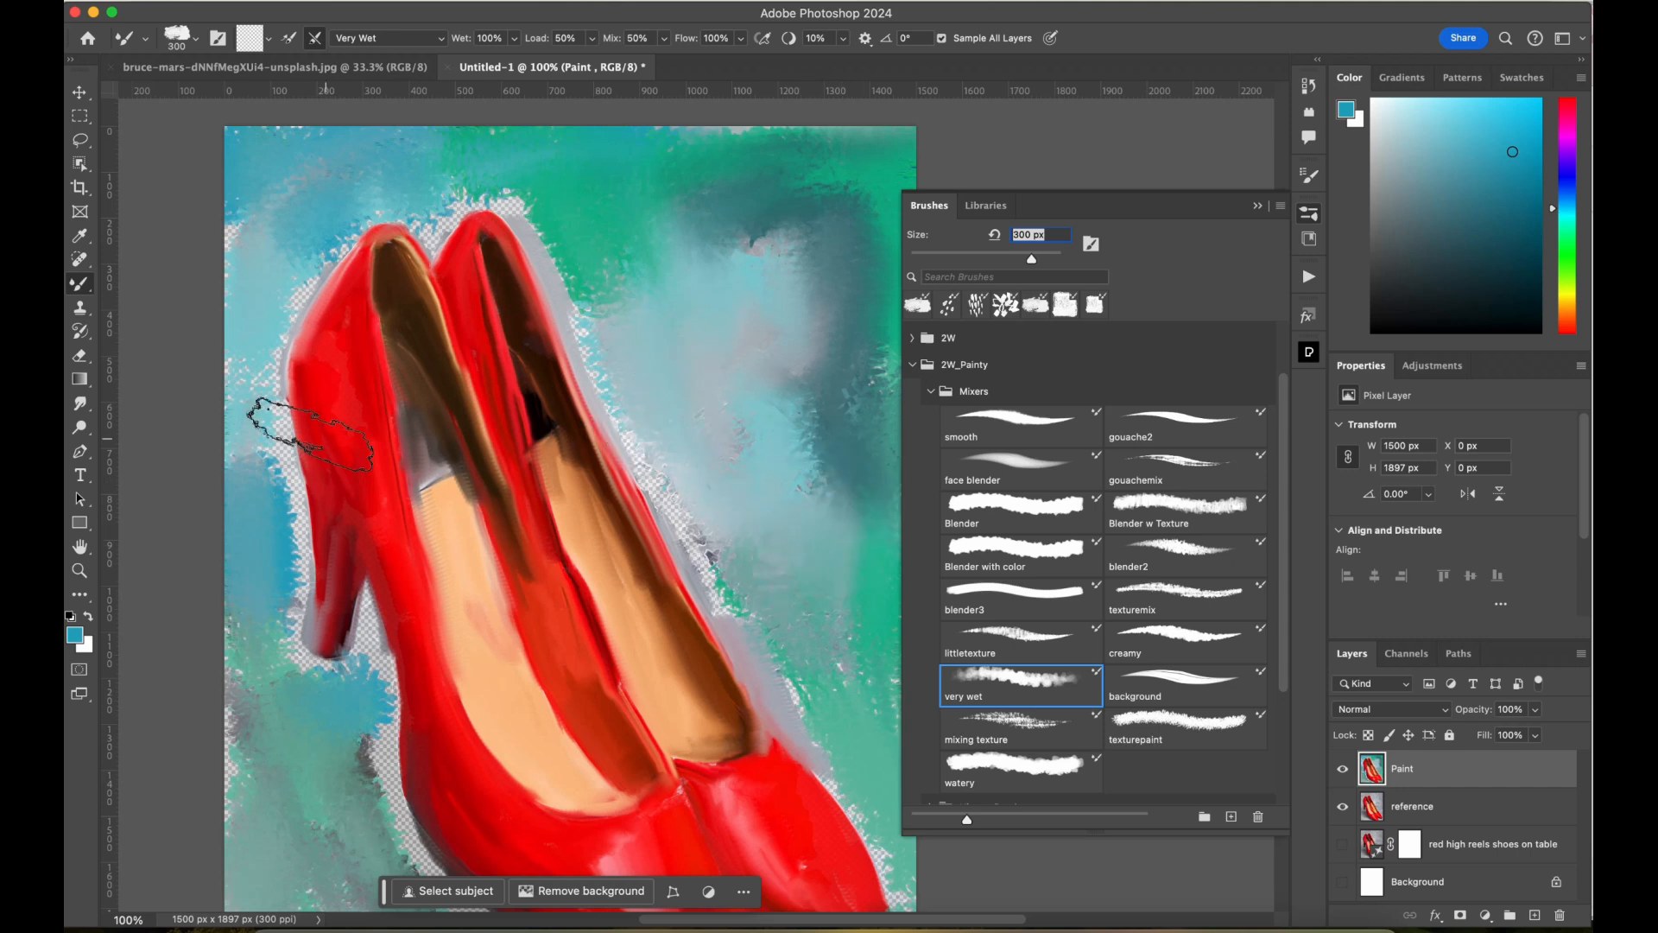
pyautogui.moveTo(240, 360)
pyautogui.mouseDown()
pyautogui.moveTo(270, 277)
pyautogui.moveTo(352, 841)
pyautogui.mouseUp()
pyautogui.moveTo(726, 487); pyautogui.dragTo(881, 665)
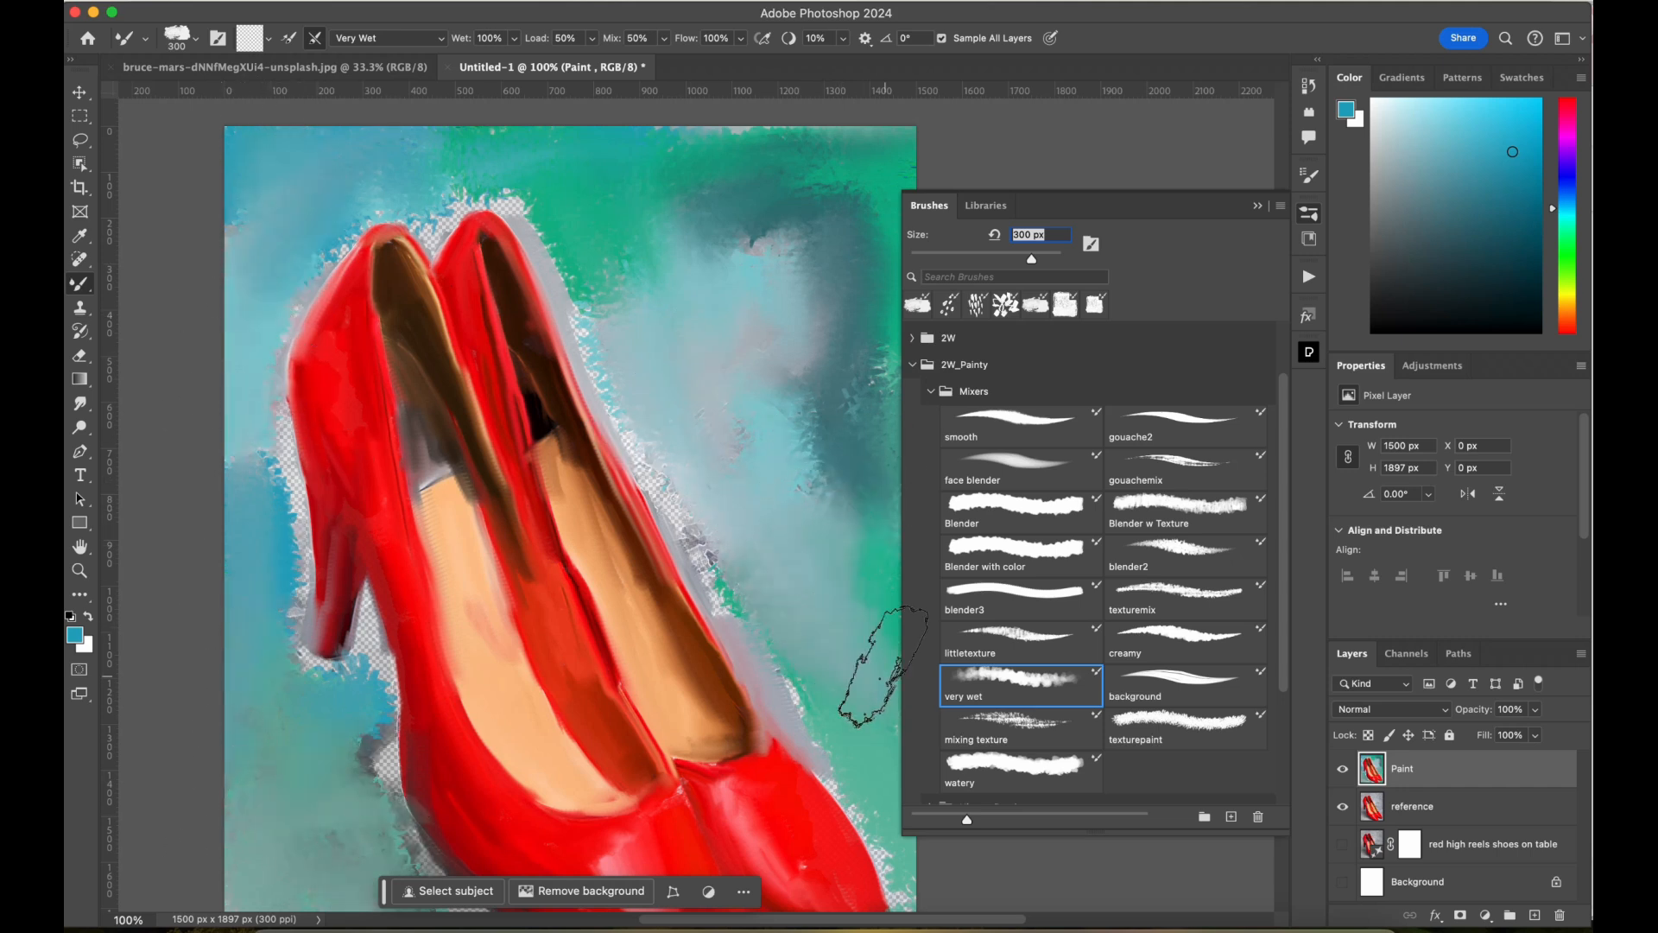
pyautogui.moveTo(756, 251); pyautogui.dragTo(741, 132)
# Select the littletexture preset at 87 px and pull background colour over the transparent gap along the right shoe's outer edge.
pyautogui.click(1019, 641)
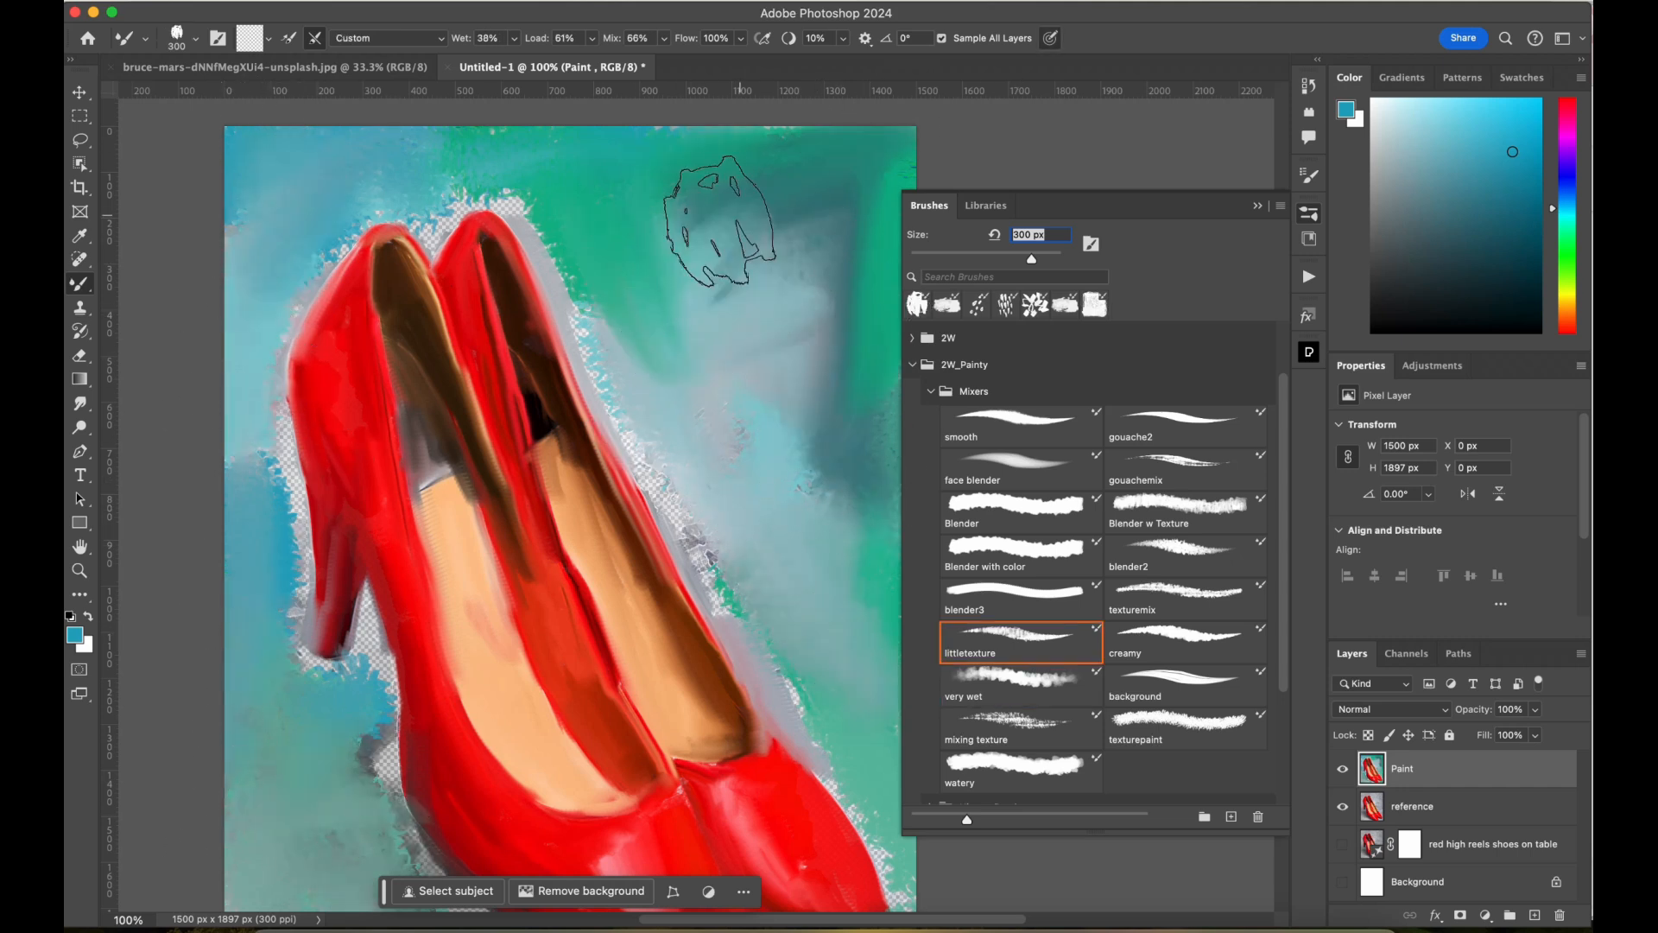
pyautogui.press('super+=')
pyautogui.moveTo(652, 380); pyautogui.dragTo(555, 380)
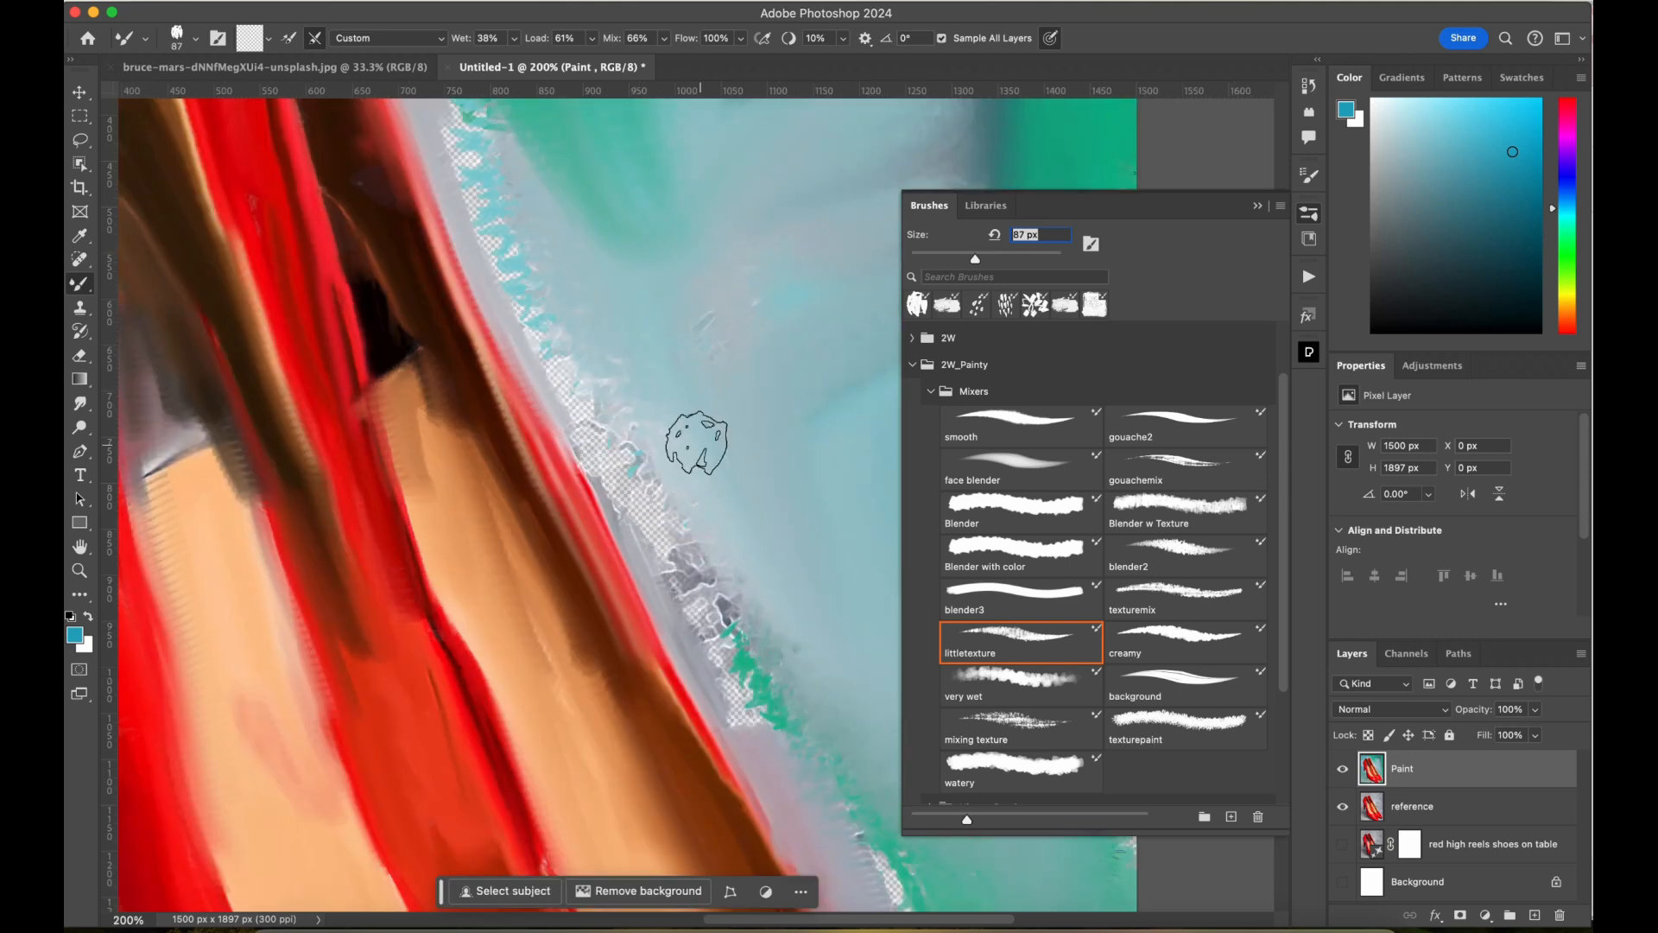
pyautogui.moveTo(617, 436)
pyautogui.mouseDown()
pyautogui.moveTo(752, 678)
pyautogui.moveTo(529, 255)
pyautogui.moveTo(690, 304)
pyautogui.moveTo(471, 151)
pyautogui.moveTo(504, 123)
pyautogui.mouseUp()
pyautogui.scroll(1, 1092, 562)
# Cover the transparent gaps around the right shoe's heel top with blended background colour and smooth the canvas's upper-right edge.
pyautogui.click(1258, 205)
pyautogui.scroll(5, 691, 432)
pyautogui.moveTo(365, 359); pyautogui.dragTo(475, 510)
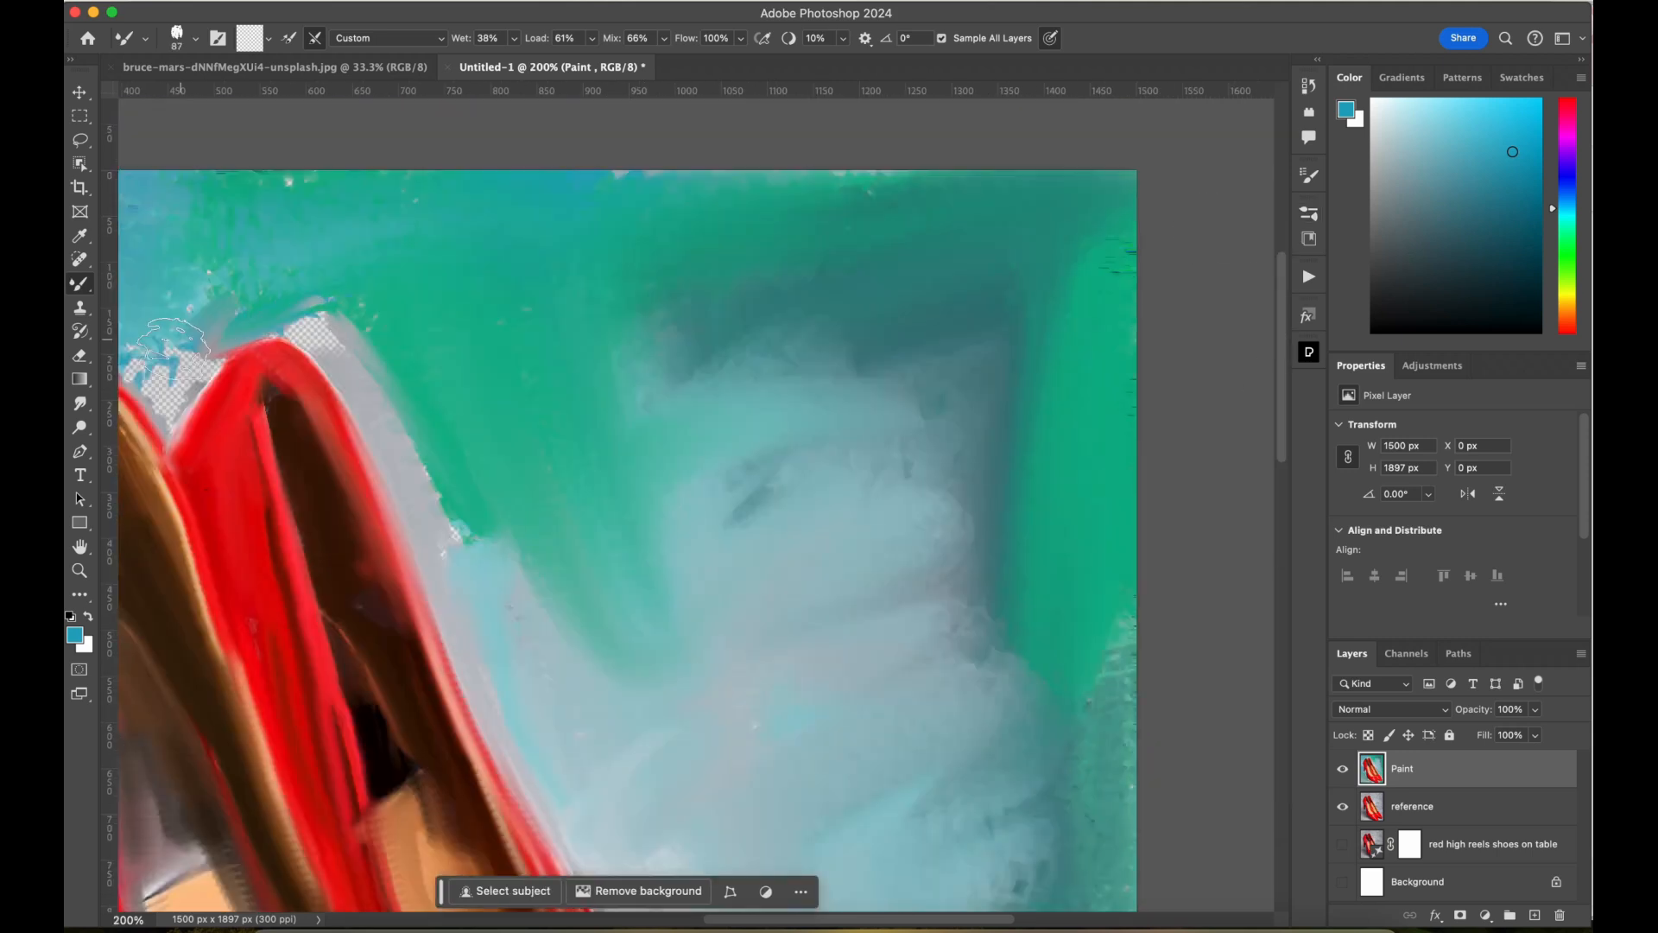
pyautogui.moveTo(226, 328)
pyautogui.mouseDown()
pyautogui.moveTo(170, 400)
pyautogui.moveTo(463, 515)
pyautogui.mouseUp()
pyautogui.moveTo(189, 296); pyautogui.dragTo(230, 325)
pyautogui.moveTo(194, 385); pyautogui.dragTo(451, 487)
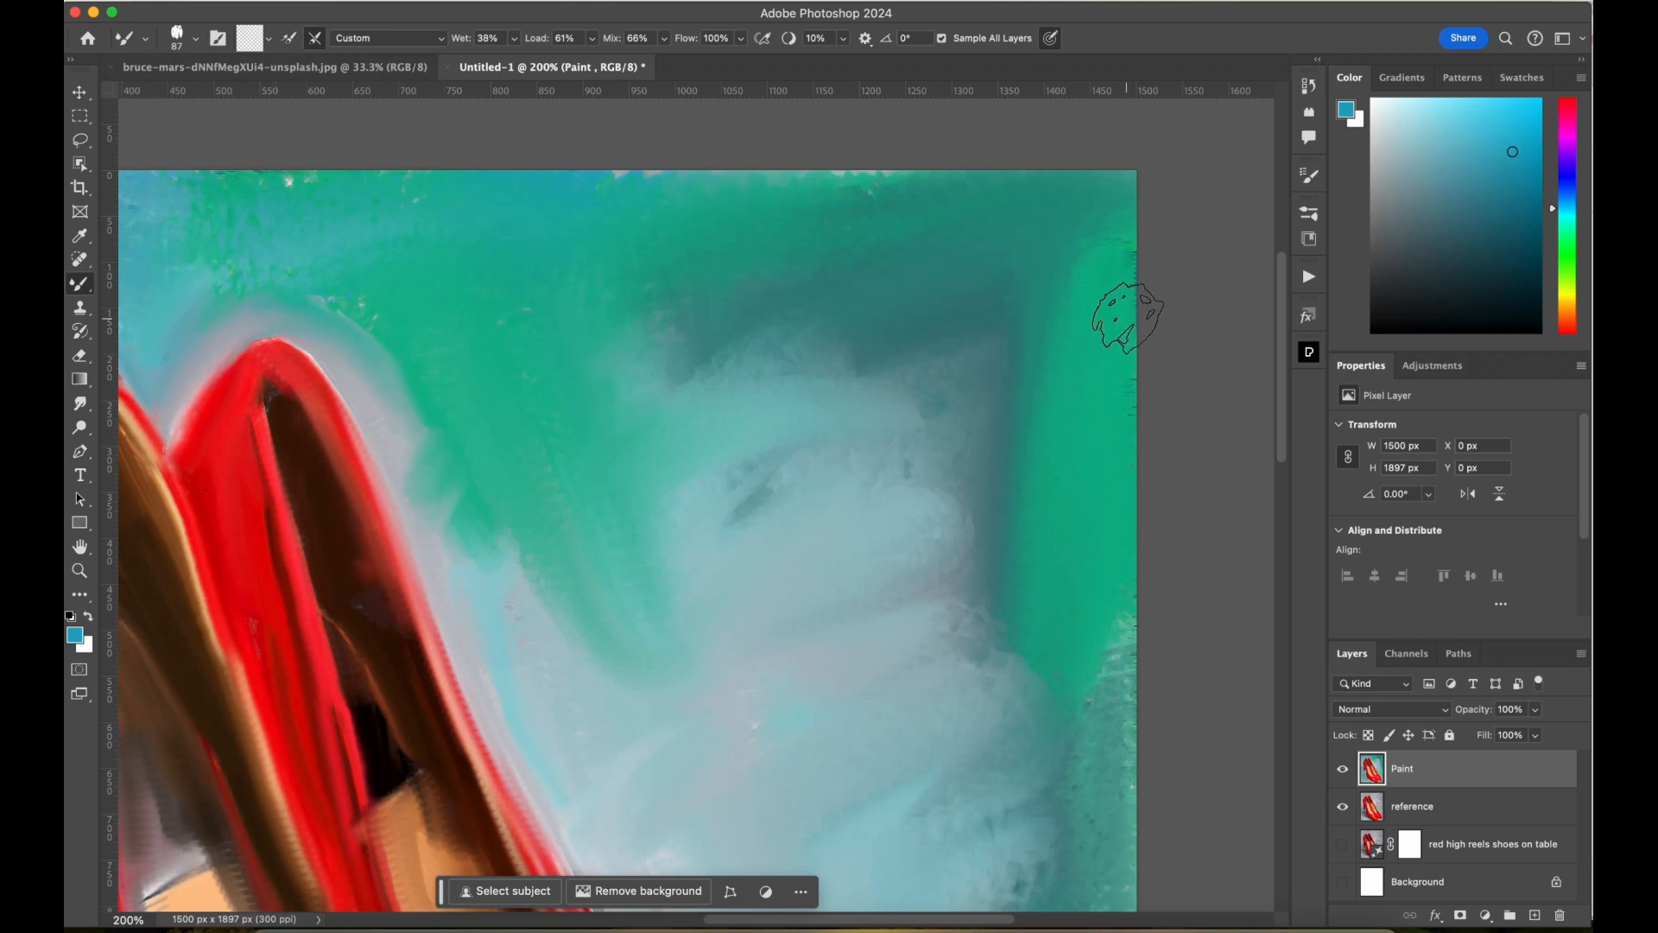
pyautogui.moveTo(1121, 297)
pyautogui.mouseDown()
pyautogui.moveTo(1126, 668)
pyautogui.moveTo(1186, 494)
pyautogui.mouseUp()
# Choose a bright yellow brush colour and paint loose strokes in the upper-right background.
pyautogui.click(249, 38)
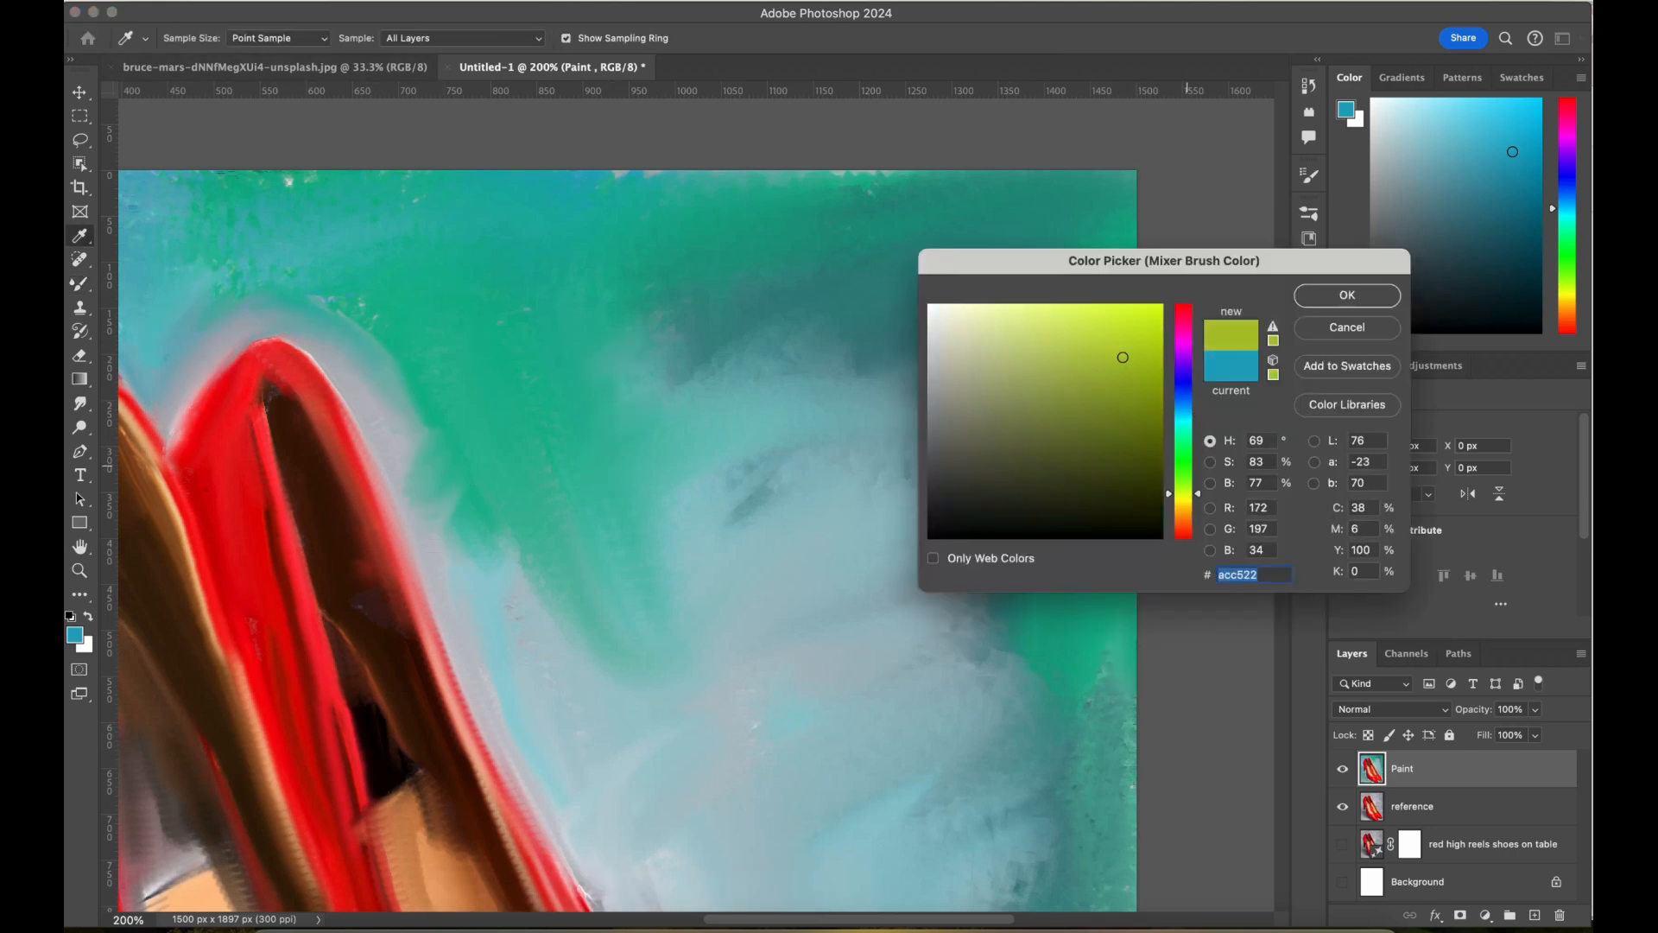
pyautogui.moveTo(1123, 357); pyautogui.dragTo(1131, 329)
pyautogui.click(1347, 295)
pyautogui.moveTo(906, 285)
pyautogui.mouseDown()
pyautogui.moveTo(905, 386)
pyautogui.moveTo(794, 458)
pyautogui.moveTo(864, 606)
pyautogui.moveTo(651, 777)
pyautogui.moveTo(813, 449)
pyautogui.moveTo(690, 395)
pyautogui.moveTo(658, 421)
pyautogui.moveTo(683, 630)
pyautogui.mouseUp()
pyautogui.click(314, 38)
pyautogui.click(289, 38)
pyautogui.moveTo(648, 423)
pyautogui.mouseDown()
pyautogui.moveTo(711, 734)
pyautogui.moveTo(820, 371)
pyautogui.moveTo(912, 345)
pyautogui.moveTo(886, 521)
pyautogui.moveTo(829, 611)
pyautogui.moveTo(923, 544)
pyautogui.mouseUp()
# Enlarge the brush to 150 px and work the yellow strokes into the surrounding teal and green.
pyautogui.press(']')
pyautogui.press(']')
pyautogui.press(']')
pyautogui.press(']')
pyautogui.moveTo(829, 362)
pyautogui.mouseDown()
pyautogui.moveTo(825, 471)
pyautogui.moveTo(950, 539)
pyautogui.mouseUp()
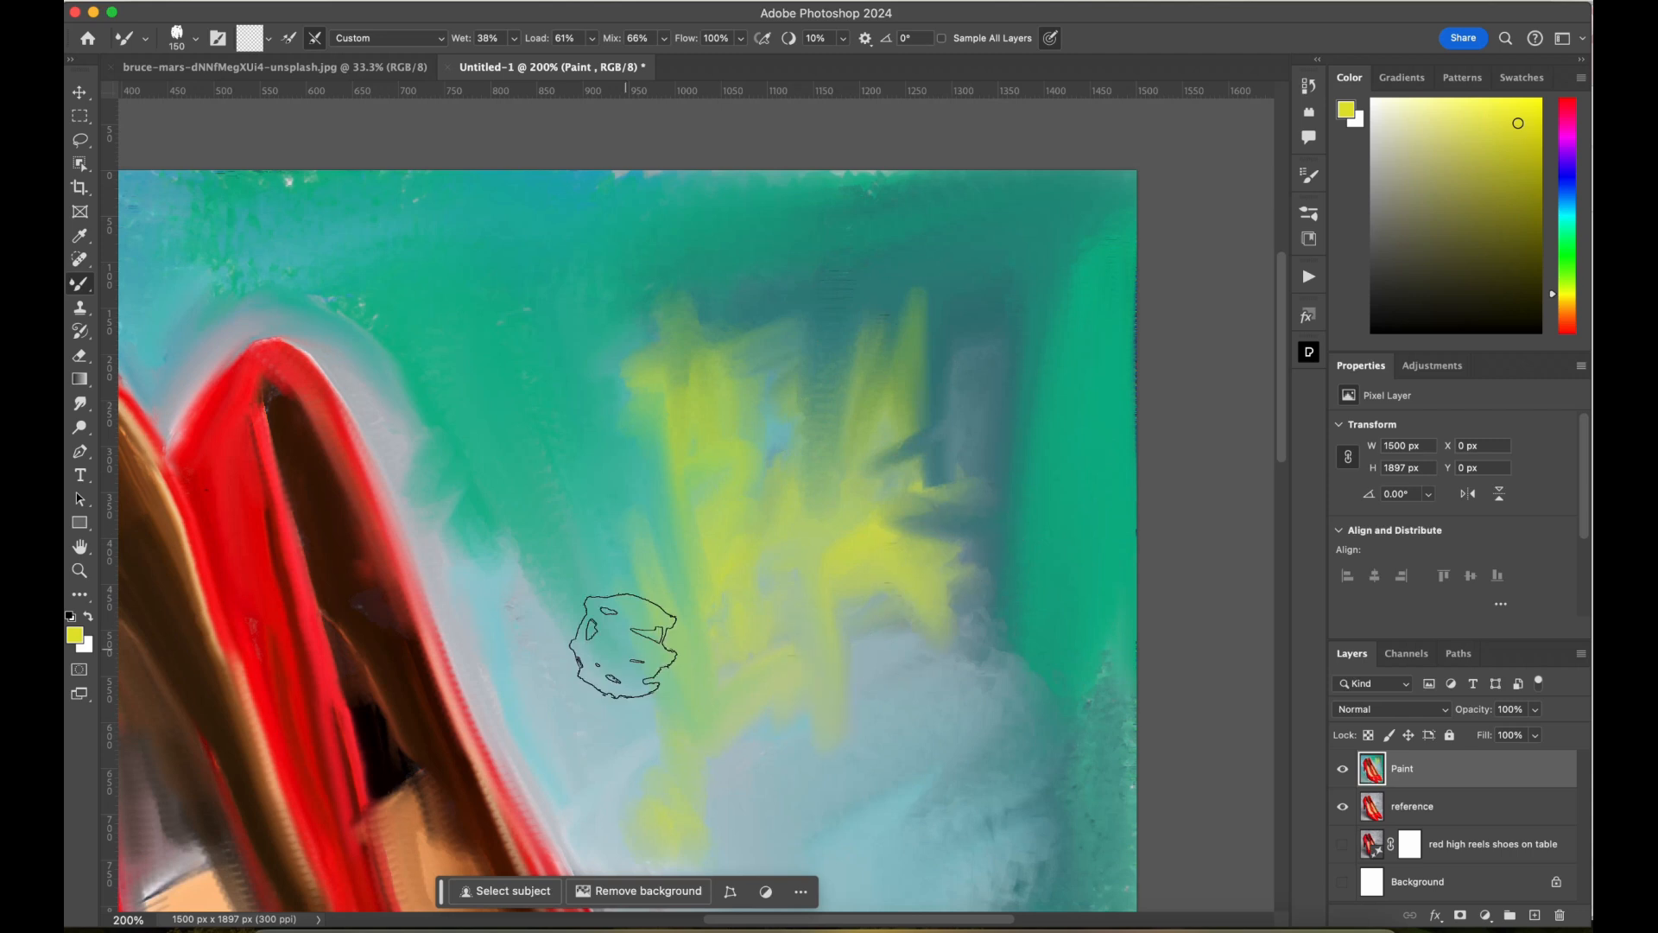
pyautogui.moveTo(624, 646); pyautogui.dragTo(658, 300)
pyautogui.press('super+minus')
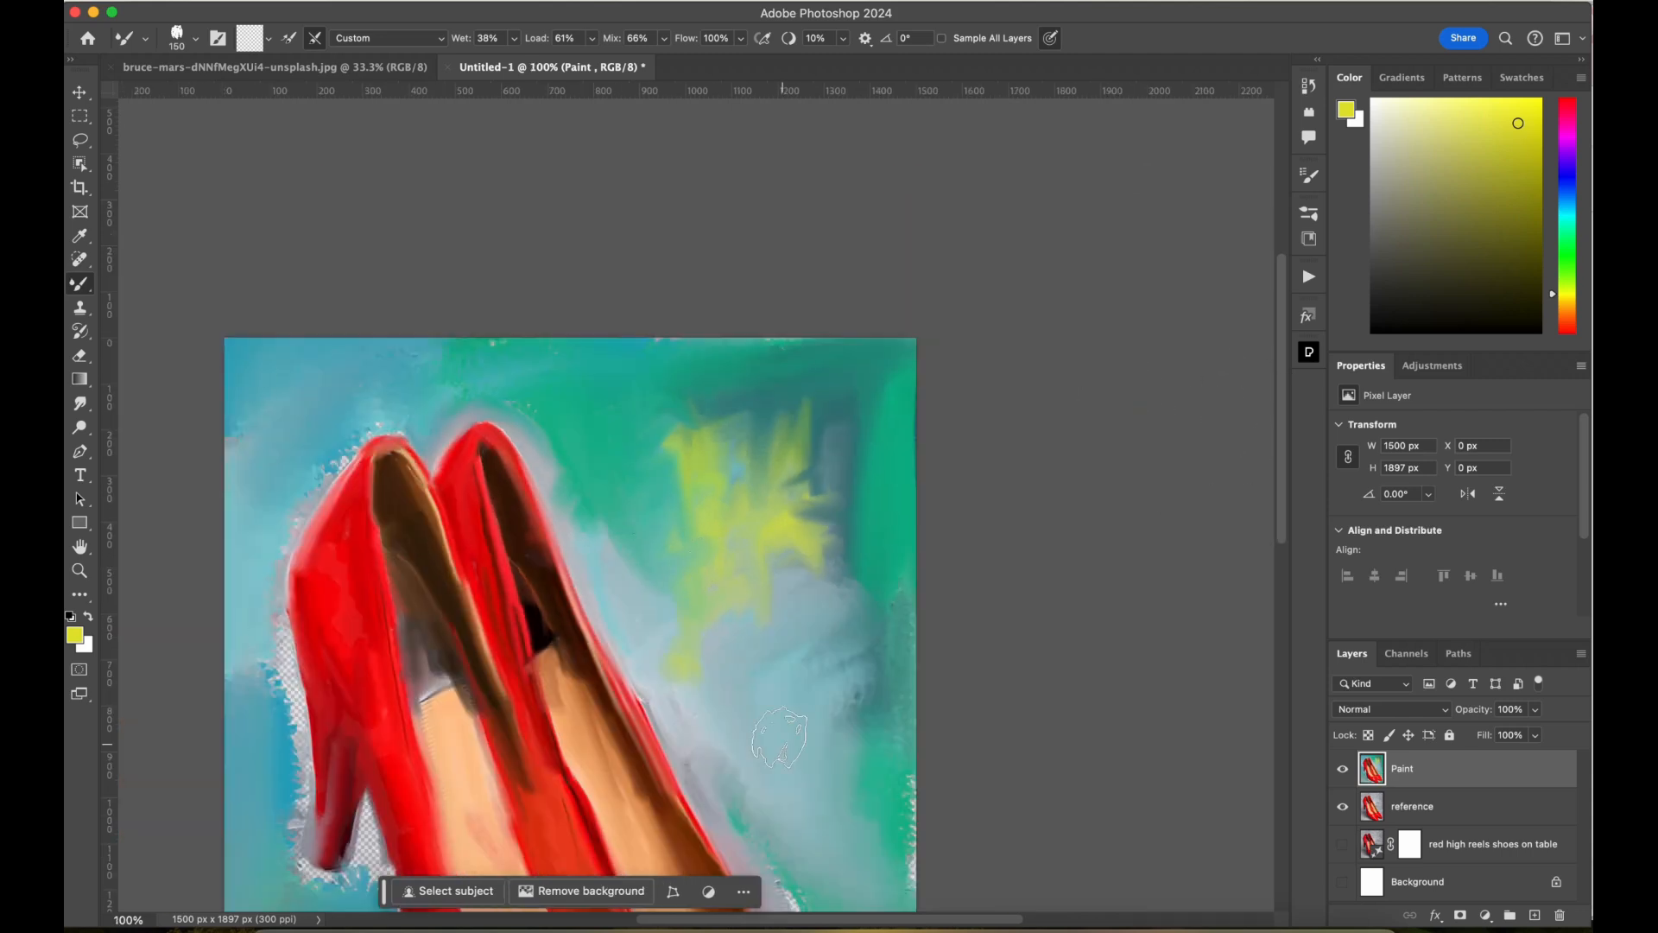
# Reload the brush with yellow and paint accents left of the shoes, beneath the left shoe and in the lower-left corner.
pyautogui.click(289, 38)
pyautogui.moveTo(259, 418)
pyautogui.mouseDown()
pyautogui.moveTo(210, 459)
pyautogui.moveTo(263, 518)
pyautogui.mouseUp()
pyautogui.moveTo(280, 675)
pyautogui.mouseDown()
pyautogui.moveTo(267, 660)
pyautogui.moveTo(266, 704)
pyautogui.mouseUp()
pyautogui.scroll(-10, 285, 682)
pyautogui.moveTo(374, 578)
pyautogui.mouseDown()
pyautogui.moveTo(387, 663)
pyautogui.moveTo(469, 777)
pyautogui.mouseUp()
pyautogui.moveTo(344, 772); pyautogui.dragTo(233, 820)
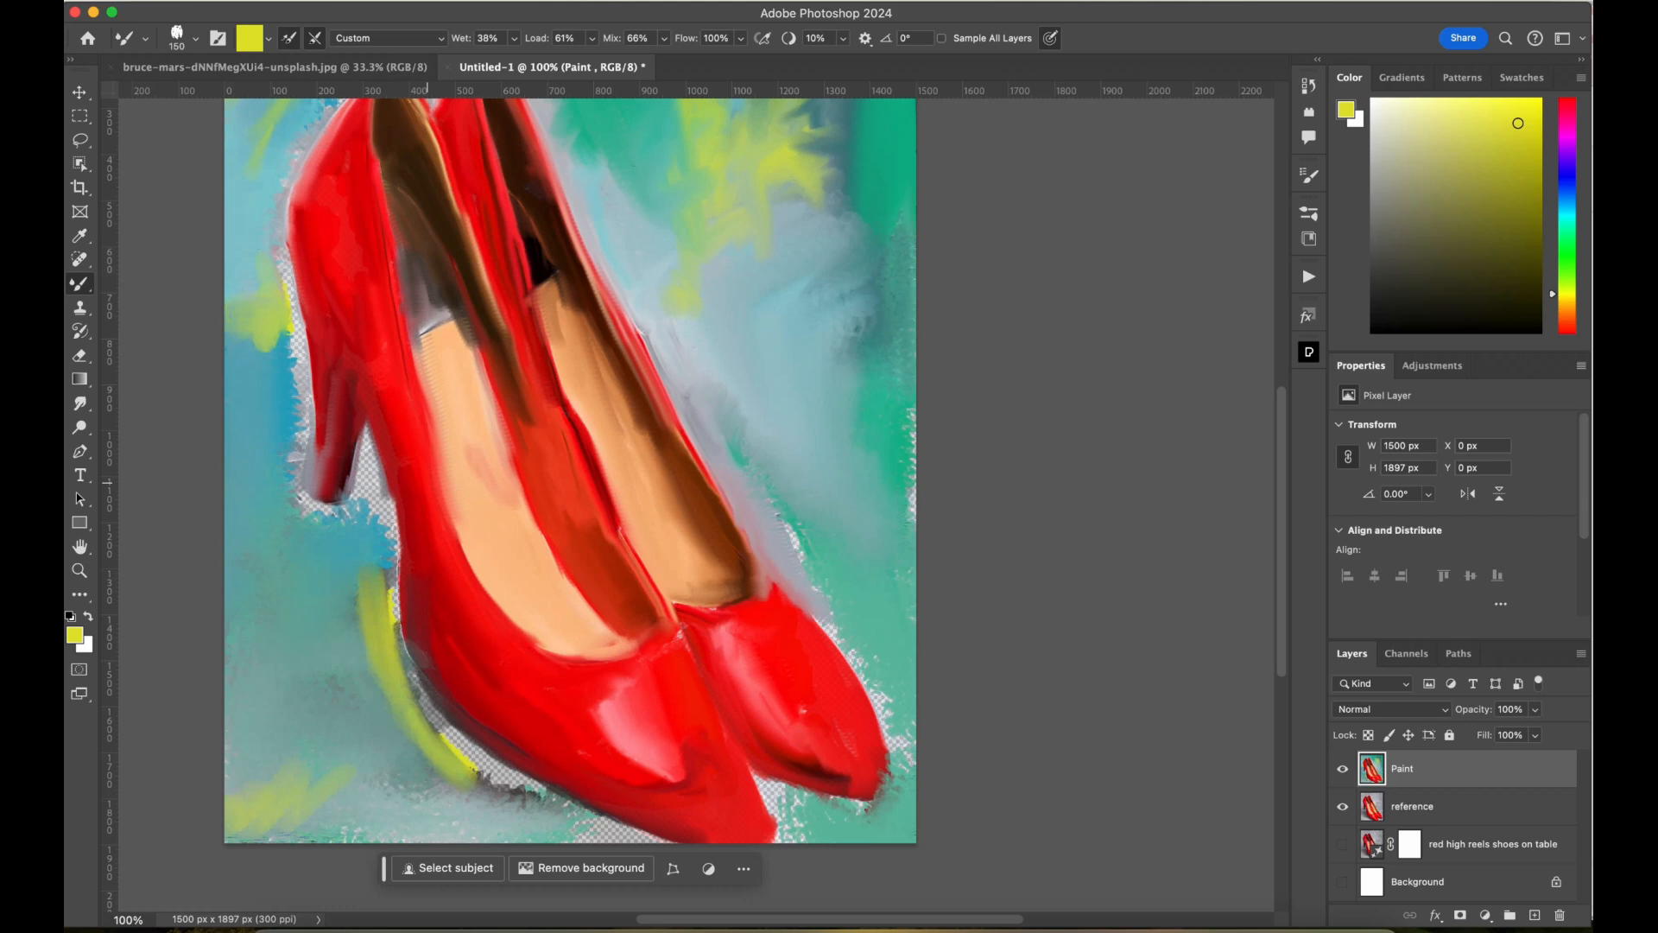
# Choose a muted blue and paint a short stroke in the background beside the right shoe's insole.
pyautogui.click(1567, 179)
pyautogui.click(1442, 207)
pyautogui.moveTo(1442, 207); pyautogui.dragTo(1475, 182)
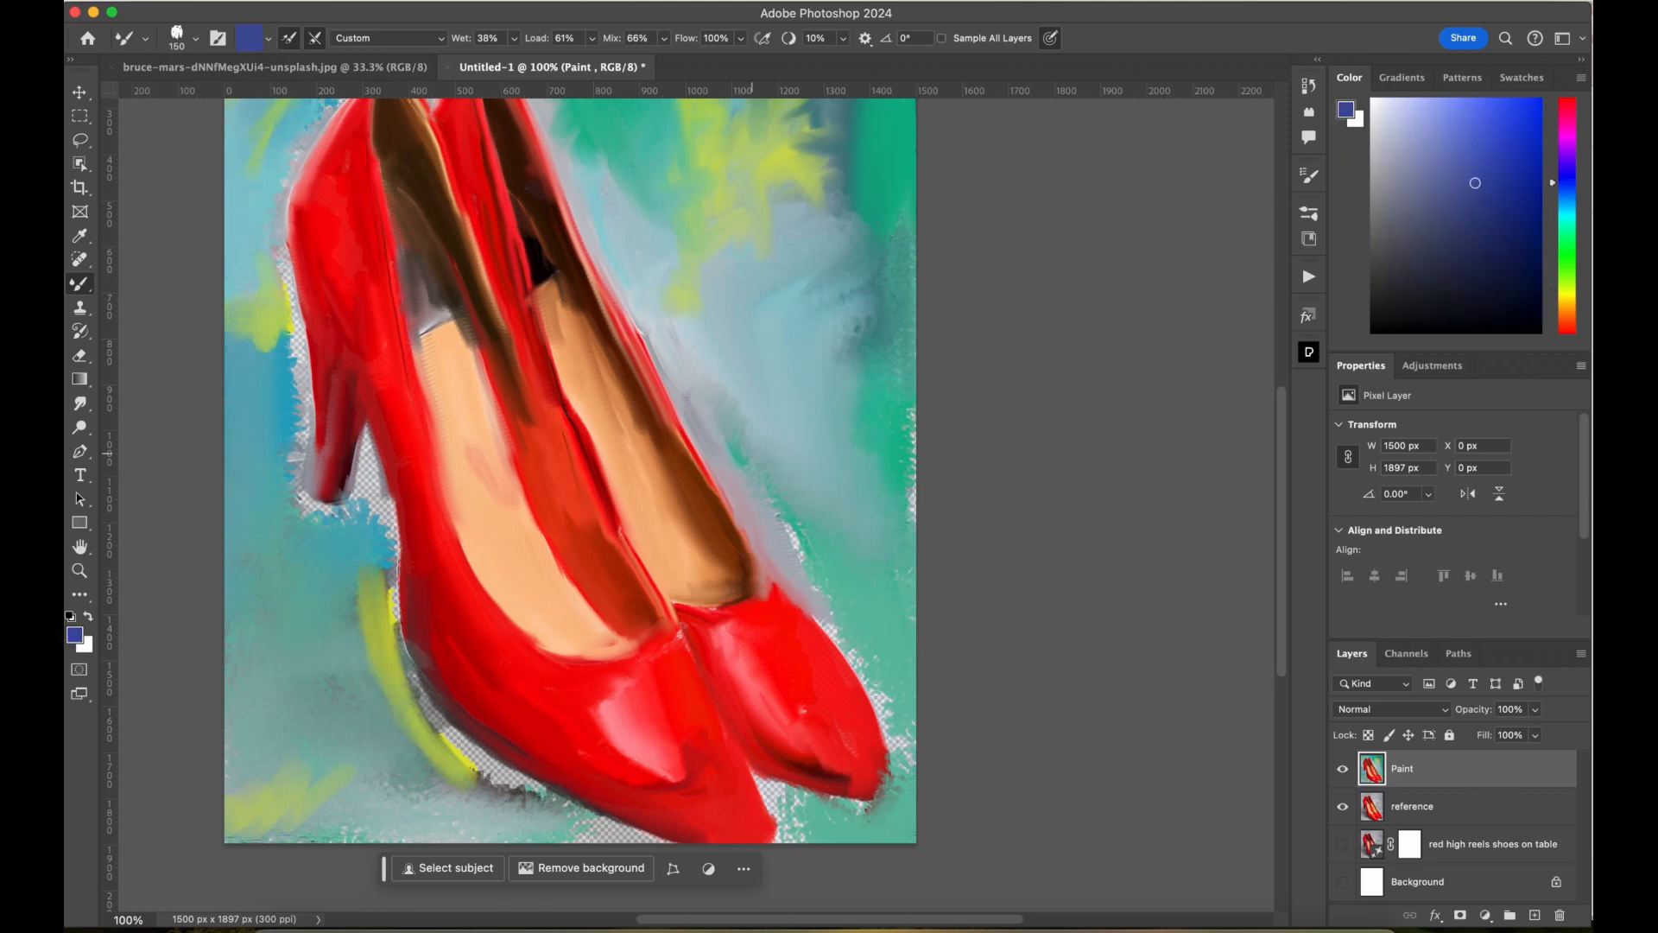
pyautogui.press('super+plus')
pyautogui.press('[')
pyautogui.moveTo(891, 561); pyautogui.dragTo(926, 620)
# Reduce the brush to 45 px and paint blue along the upper outer edge of the right shoe's toe.
pyautogui.press('[')
pyautogui.press('[')
pyautogui.press('[')
pyautogui.press('[')
pyautogui.press('[')
pyautogui.press('[')
pyautogui.press('[')
pyautogui.moveTo(956, 689); pyautogui.dragTo(1029, 836)
pyautogui.moveTo(956, 730); pyautogui.dragTo(1066, 897)
pyautogui.moveTo(1057, 839); pyautogui.dragTo(1080, 894)
pyautogui.moveTo(1037, 805); pyautogui.dragTo(1076, 879)
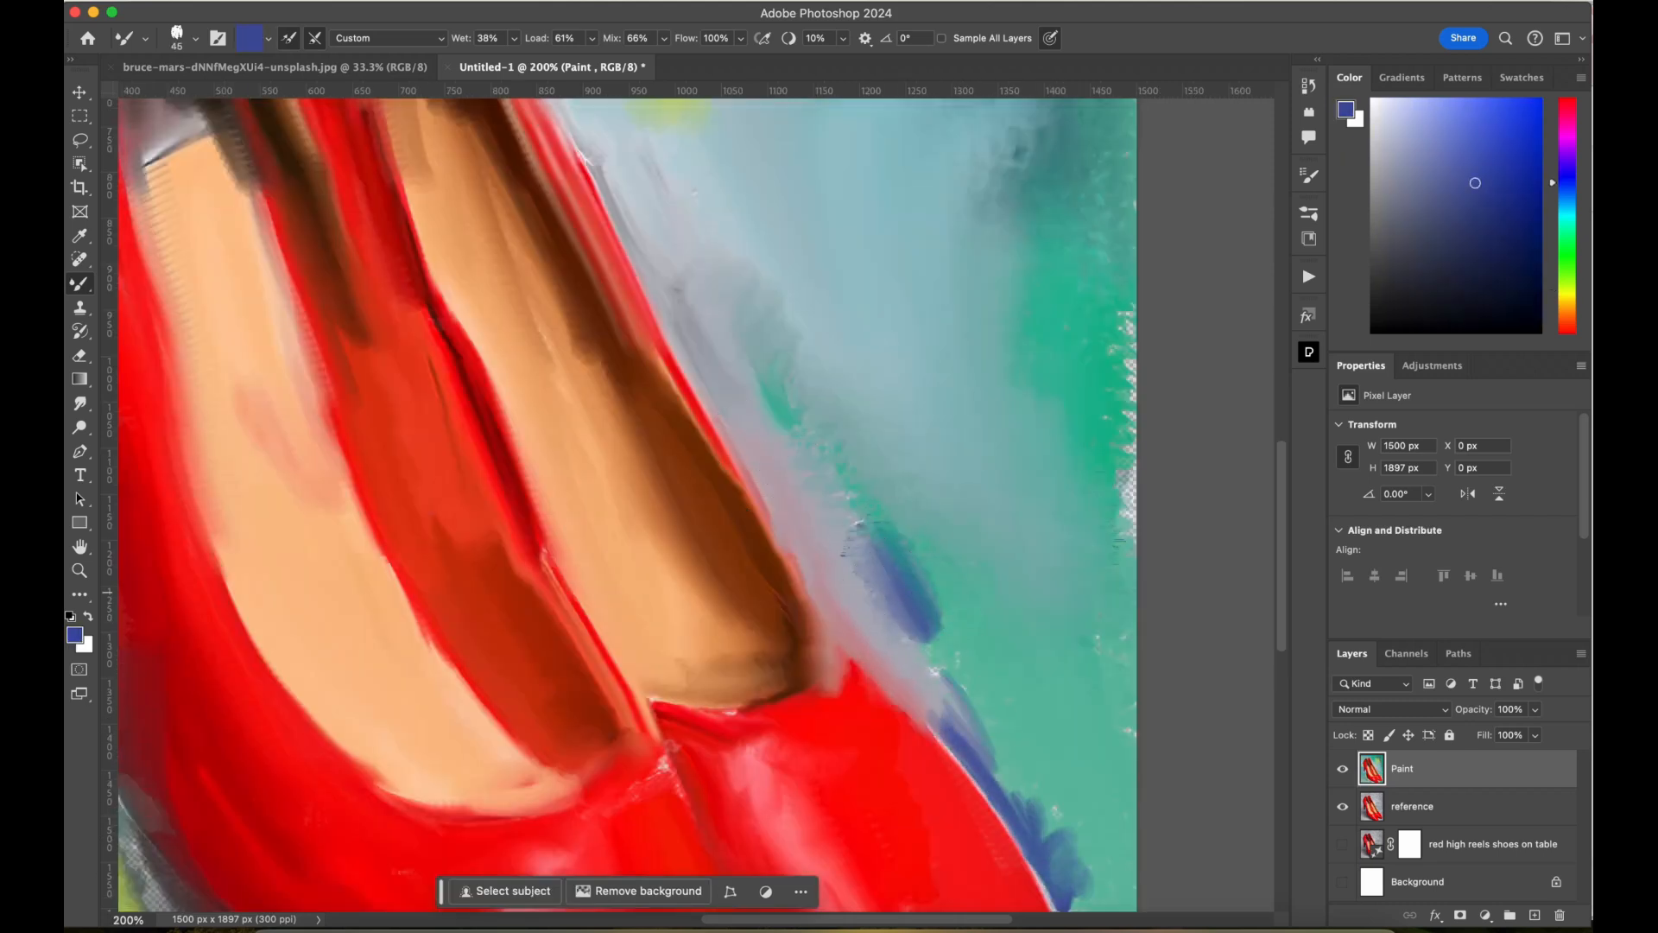
# Paint blue shadow around the tip and underside of the right toe and fill the gap between the two toes.
pyautogui.scroll(-5, 1074, 872)
pyautogui.moveTo(1073, 462); pyautogui.dragTo(1088, 557)
pyautogui.moveTo(1121, 518)
pyautogui.mouseDown()
pyautogui.moveTo(1098, 573)
pyautogui.moveTo(1111, 620)
pyautogui.mouseUp()
pyautogui.moveTo(1064, 674); pyautogui.dragTo(819, 610)
pyautogui.moveTo(820, 615); pyautogui.dragTo(859, 724)
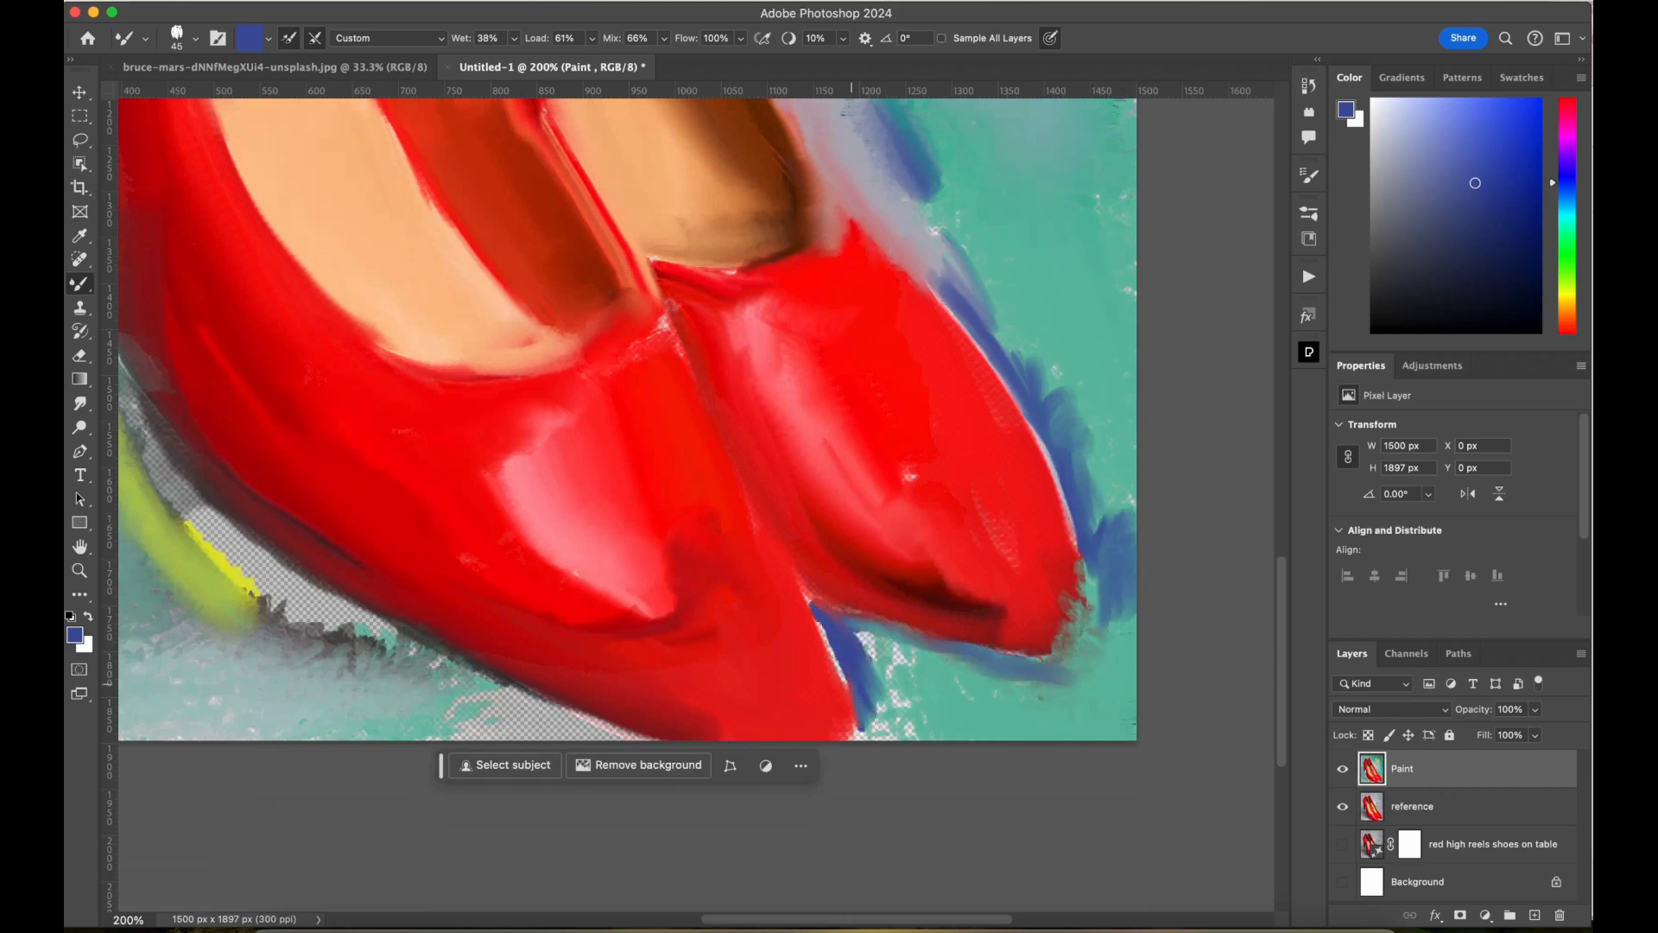
pyautogui.moveTo(842, 656); pyautogui.dragTo(853, 728)
pyautogui.moveTo(910, 722)
pyautogui.mouseDown()
pyautogui.moveTo(878, 710)
pyautogui.moveTo(870, 641)
pyautogui.mouseUp()
pyautogui.moveTo(893, 660); pyautogui.dragTo(902, 709)
# Fill the transparent gap beneath the left shoe's toe and sole with blue strokes.
pyautogui.moveTo(197, 520); pyautogui.dragTo(293, 618)
pyautogui.moveTo(216, 525)
pyautogui.mouseDown()
pyautogui.moveTo(367, 641)
pyautogui.moveTo(458, 677)
pyautogui.mouseUp()
pyautogui.moveTo(458, 678); pyautogui.dragTo(631, 734)
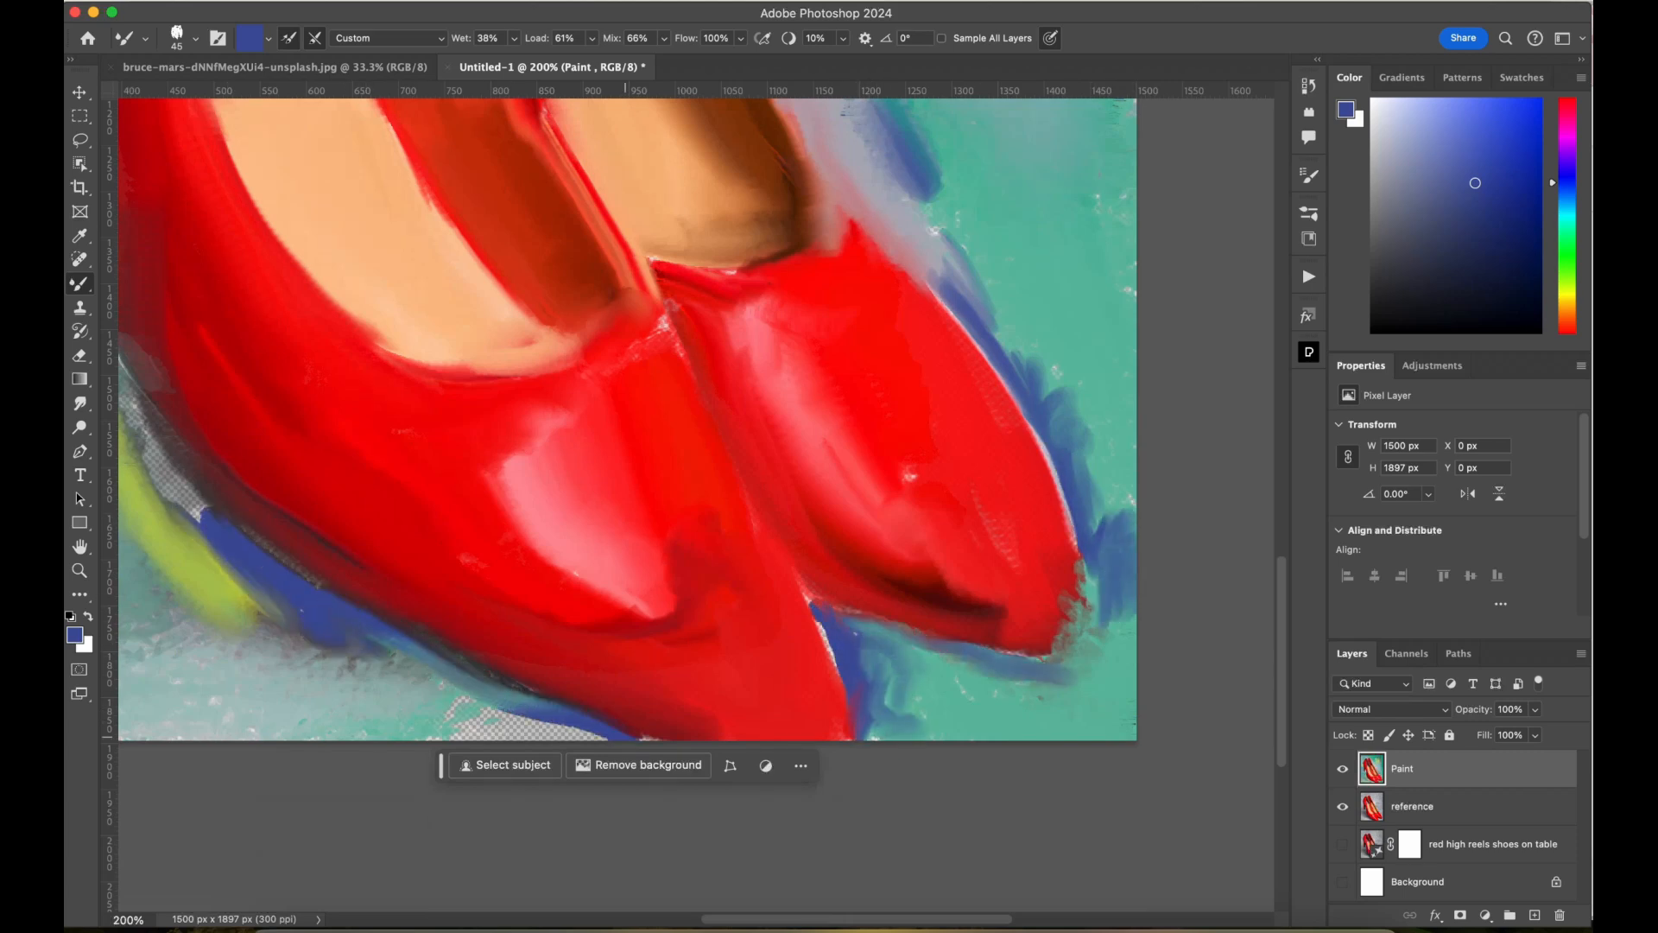
pyautogui.moveTo(449, 713); pyautogui.dragTo(618, 736)
pyautogui.moveTo(133, 436); pyautogui.dragTo(204, 545)
pyautogui.moveTo(156, 451); pyautogui.dragTo(197, 514)
# Continue the blue up the left shoe's outer side and into the gap beside the stiletto heel.
pyautogui.hscroll(-5, 186, 492)
pyautogui.moveTo(539, 200)
pyautogui.mouseDown()
pyautogui.moveTo(605, 439)
pyautogui.moveTo(552, 238)
pyautogui.mouseUp()
pyautogui.moveTo(546, 232); pyautogui.dragTo(534, 123)
pyautogui.scroll(7, 717, 201)
pyautogui.moveTo(489, 542)
pyautogui.mouseDown()
pyautogui.moveTo(468, 626)
pyautogui.moveTo(529, 742)
pyautogui.moveTo(505, 609)
pyautogui.moveTo(467, 669)
pyautogui.mouseUp()
# Choose a very dark navy and paint shadow between the heel and sole and beneath the heel tip.
pyautogui.click(1498, 291)
pyautogui.moveTo(466, 669); pyautogui.dragTo(541, 738)
pyautogui.moveTo(526, 663); pyautogui.dragTo(489, 544)
pyautogui.moveTo(352, 676); pyautogui.dragTo(456, 698)
pyautogui.moveTo(359, 695)
pyautogui.mouseDown()
pyautogui.moveTo(471, 738)
pyautogui.moveTo(522, 803)
pyautogui.mouseUp()
pyautogui.moveTo(523, 803)
pyautogui.mouseDown()
pyautogui.moveTo(380, 721)
pyautogui.moveTo(441, 684)
pyautogui.mouseUp()
pyautogui.moveTo(441, 678); pyautogui.dragTo(480, 566)
# Paint a dark navy outline up the back of the stiletto heel and around the left shoe's top.
pyautogui.moveTo(356, 513); pyautogui.dragTo(345, 652)
pyautogui.moveTo(346, 652)
pyautogui.mouseDown()
pyautogui.moveTo(373, 548)
pyautogui.moveTo(372, 440)
pyautogui.mouseUp()
pyautogui.moveTo(353, 492)
pyautogui.mouseDown()
pyautogui.moveTo(327, 617)
pyautogui.moveTo(337, 350)
pyautogui.mouseUp()
pyautogui.moveTo(358, 449); pyautogui.dragTo(320, 207)
pyautogui.moveTo(320, 207)
pyautogui.mouseDown()
pyautogui.moveTo(376, 471)
pyautogui.moveTo(346, 281)
pyautogui.mouseUp()
pyautogui.moveTo(367, 689)
pyautogui.mouseDown()
pyautogui.moveTo(227, 666)
pyautogui.moveTo(341, 687)
pyautogui.mouseUp()
pyautogui.scroll(4, 372, 363)
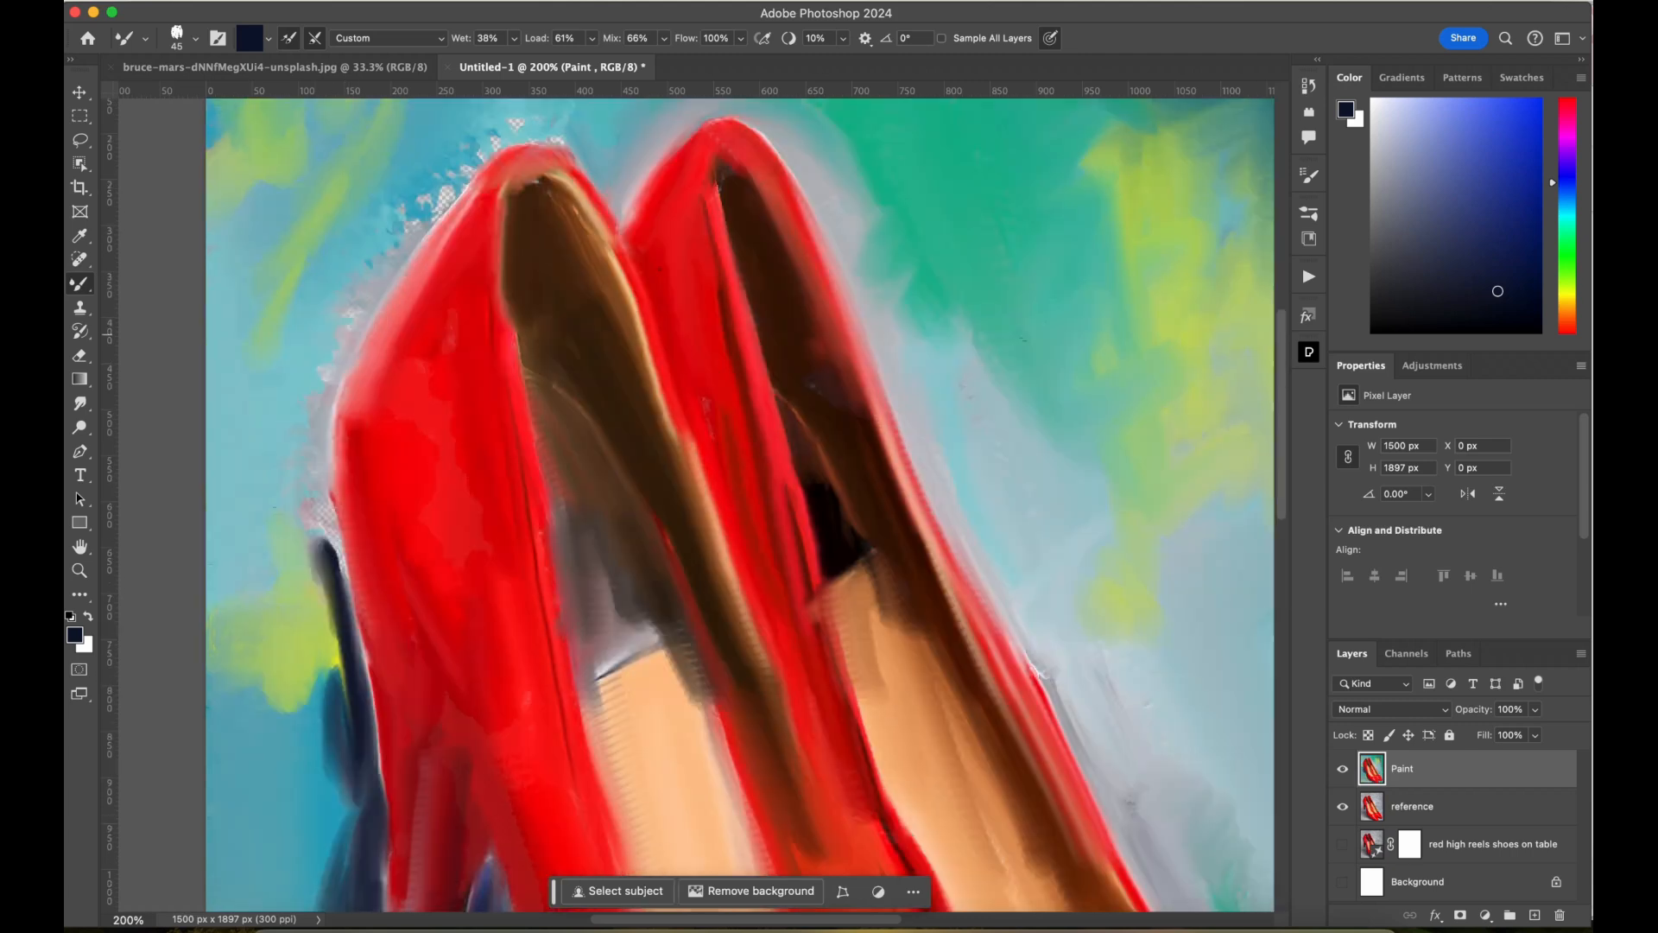
pyautogui.moveTo(379, 257)
pyautogui.mouseDown()
pyautogui.moveTo(480, 154)
pyautogui.moveTo(363, 388)
pyautogui.moveTo(324, 596)
pyautogui.mouseUp()
# Select the Blender preset and soften the dark outline around the top and back of the left shoe.
pyautogui.click(1309, 214)
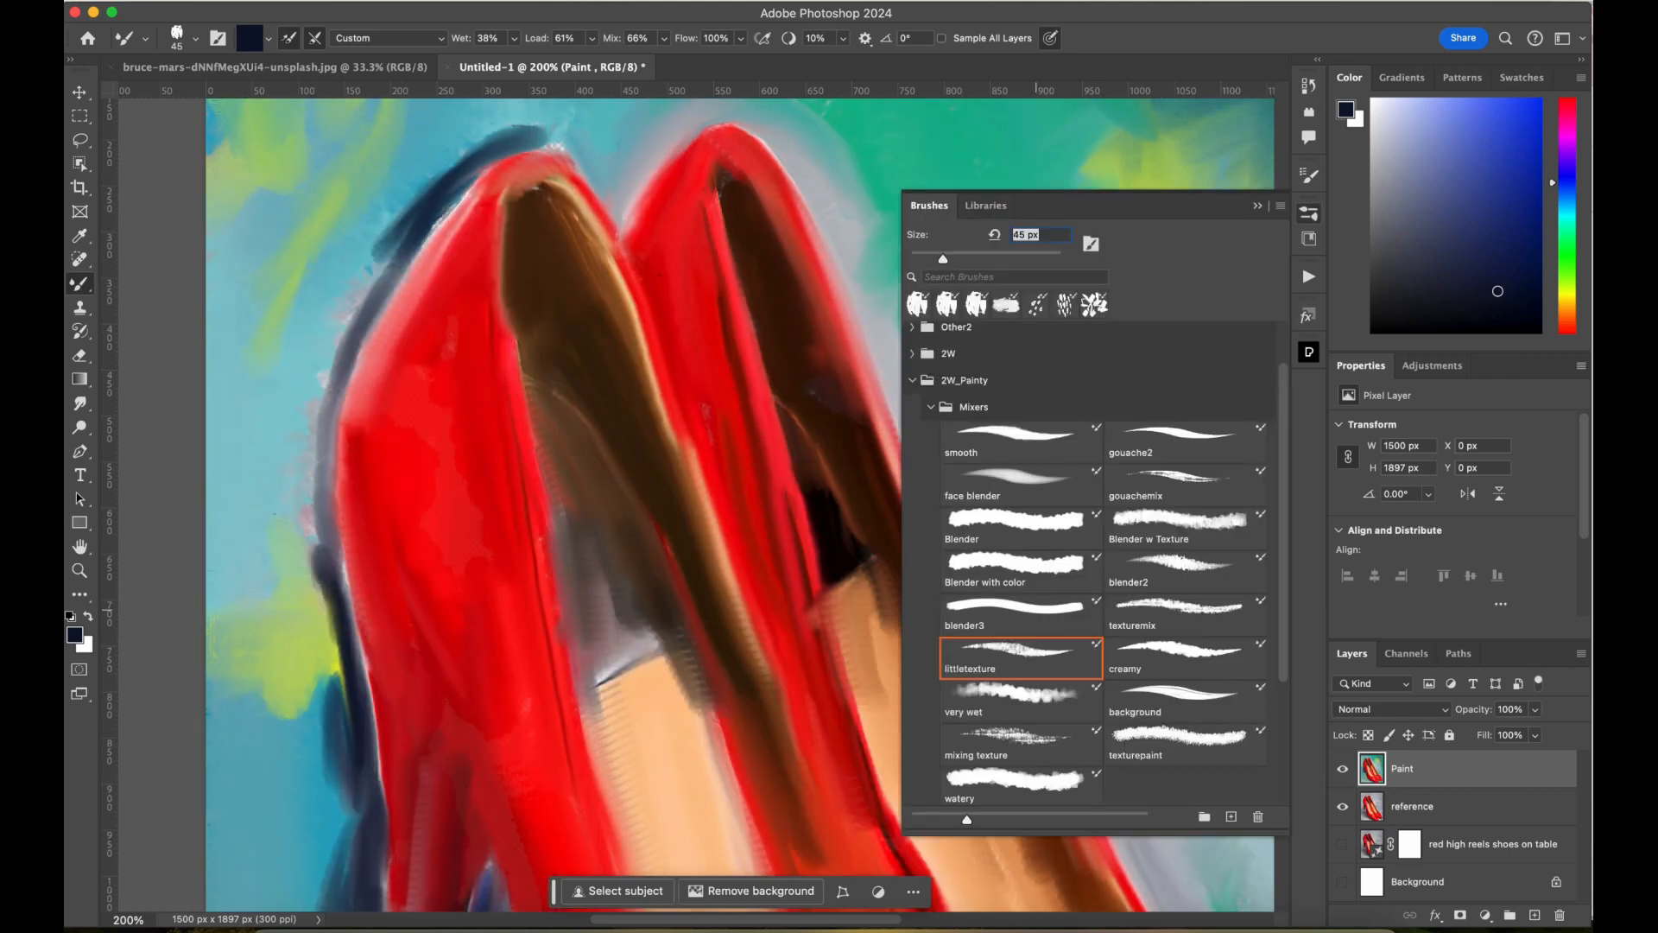
pyautogui.click(1019, 613)
pyautogui.click(1019, 570)
pyautogui.moveTo(378, 266)
pyautogui.mouseDown()
pyautogui.moveTo(352, 327)
pyautogui.moveTo(418, 187)
pyautogui.moveTo(393, 230)
pyautogui.moveTo(470, 149)
pyautogui.mouseUp()
pyautogui.click(1019, 526)
pyautogui.moveTo(404, 237); pyautogui.dragTo(483, 138)
pyautogui.moveTo(484, 138); pyautogui.dragTo(574, 143)
pyautogui.moveTo(423, 272); pyautogui.dragTo(352, 413)
pyautogui.moveTo(488, 182)
pyautogui.mouseDown()
pyautogui.moveTo(358, 414)
pyautogui.moveTo(379, 704)
pyautogui.mouseUp()
pyautogui.moveTo(315, 516); pyautogui.dragTo(304, 799)
pyautogui.moveTo(322, 760); pyautogui.dragTo(263, 842)
# Set the brush flow to 47% and blend the dark shadow into the yellow and teal left of the heel.
pyautogui.click(741, 38)
pyautogui.moveTo(745, 64); pyautogui.dragTo(728, 64)
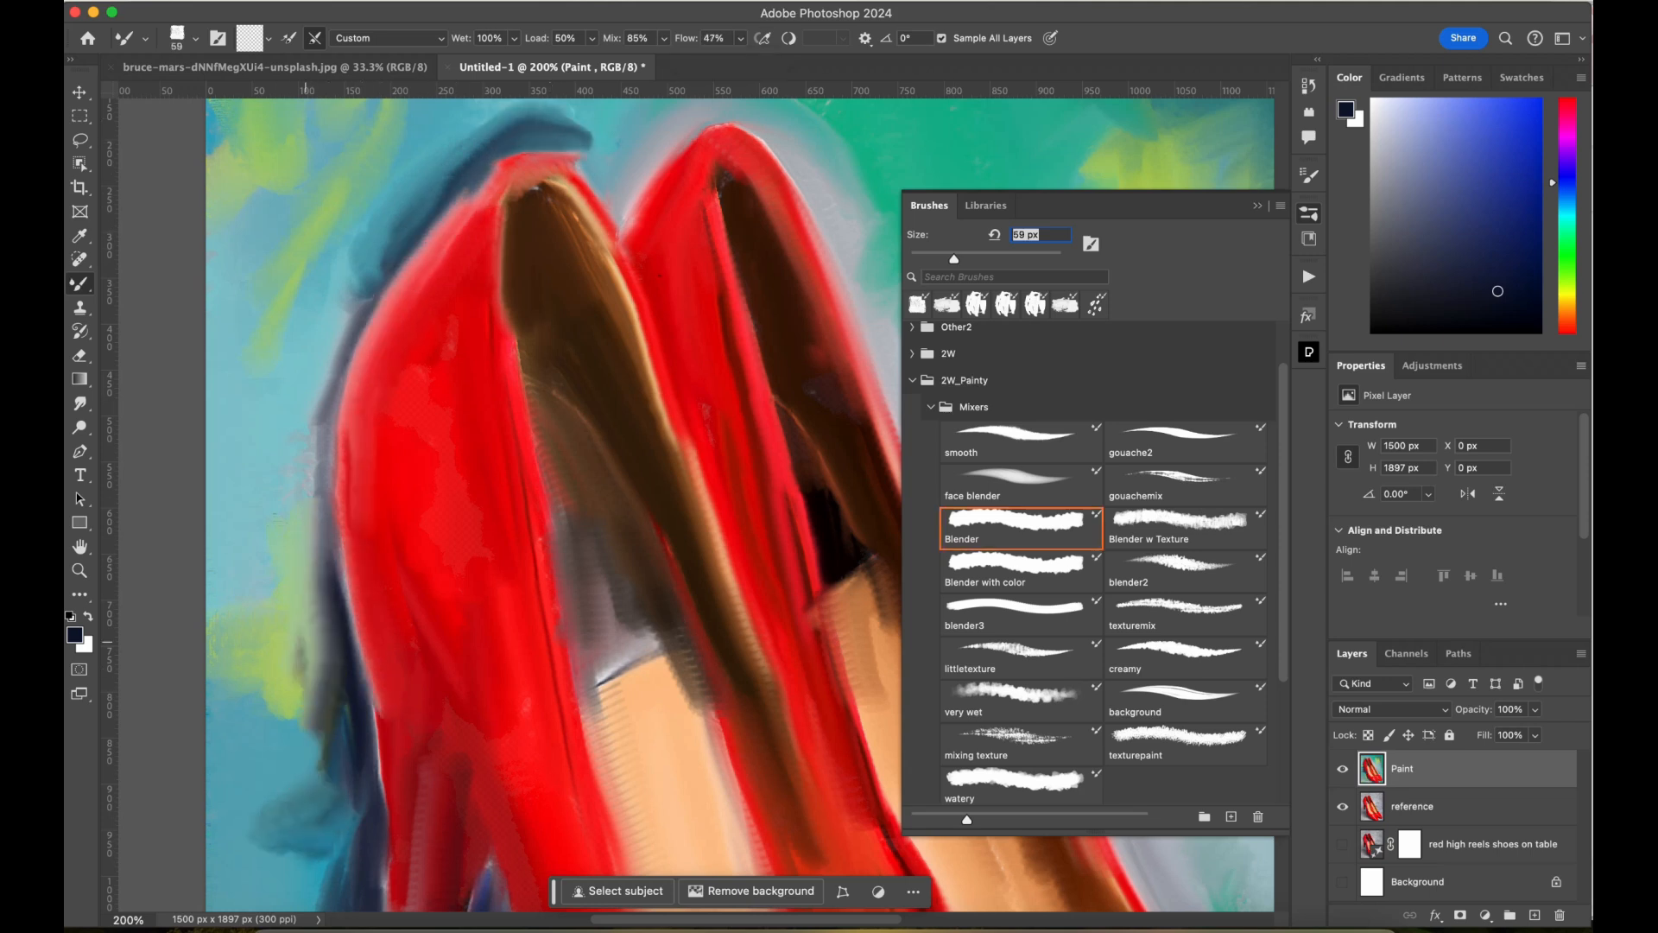
pyautogui.moveTo(298, 647); pyautogui.dragTo(318, 793)
pyautogui.moveTo(341, 751)
pyautogui.mouseDown()
pyautogui.moveTo(254, 855)
pyautogui.moveTo(297, 894)
pyautogui.mouseUp()
pyautogui.moveTo(302, 721); pyautogui.dragTo(328, 855)
pyautogui.moveTo(240, 682); pyautogui.dragTo(252, 750)
pyautogui.moveTo(324, 669); pyautogui.dragTo(328, 803)
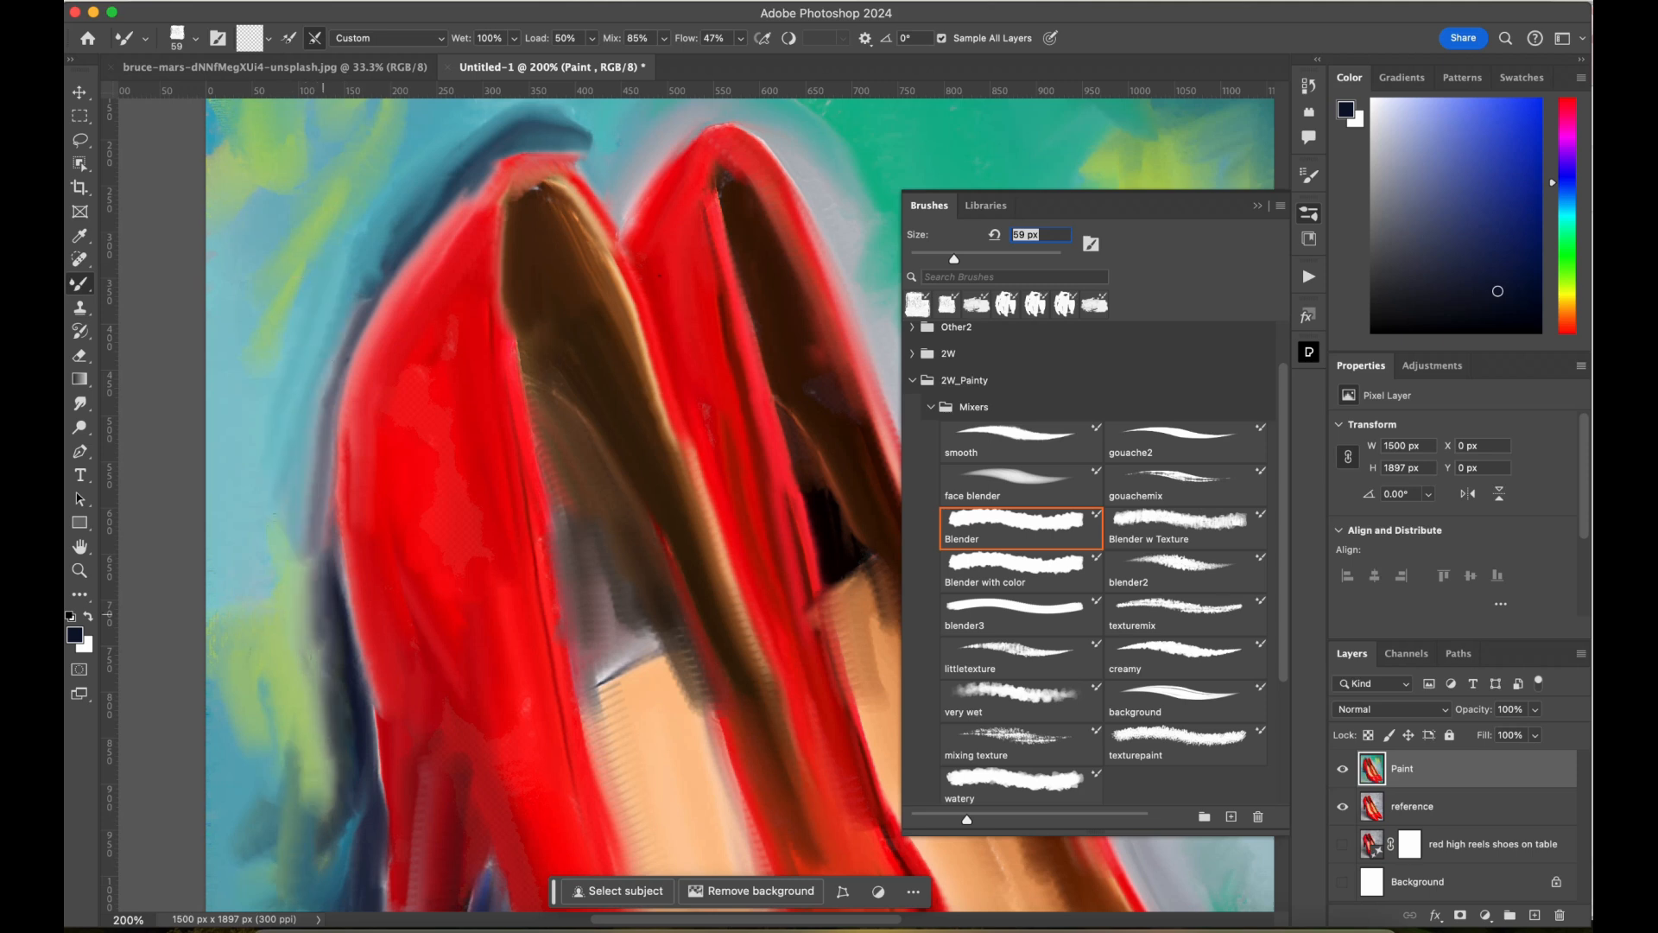
# Smear the dark strokes around the stiletto's tip outward into the lower-left background.
pyautogui.moveTo(440, 467); pyautogui.dragTo(345, 566)
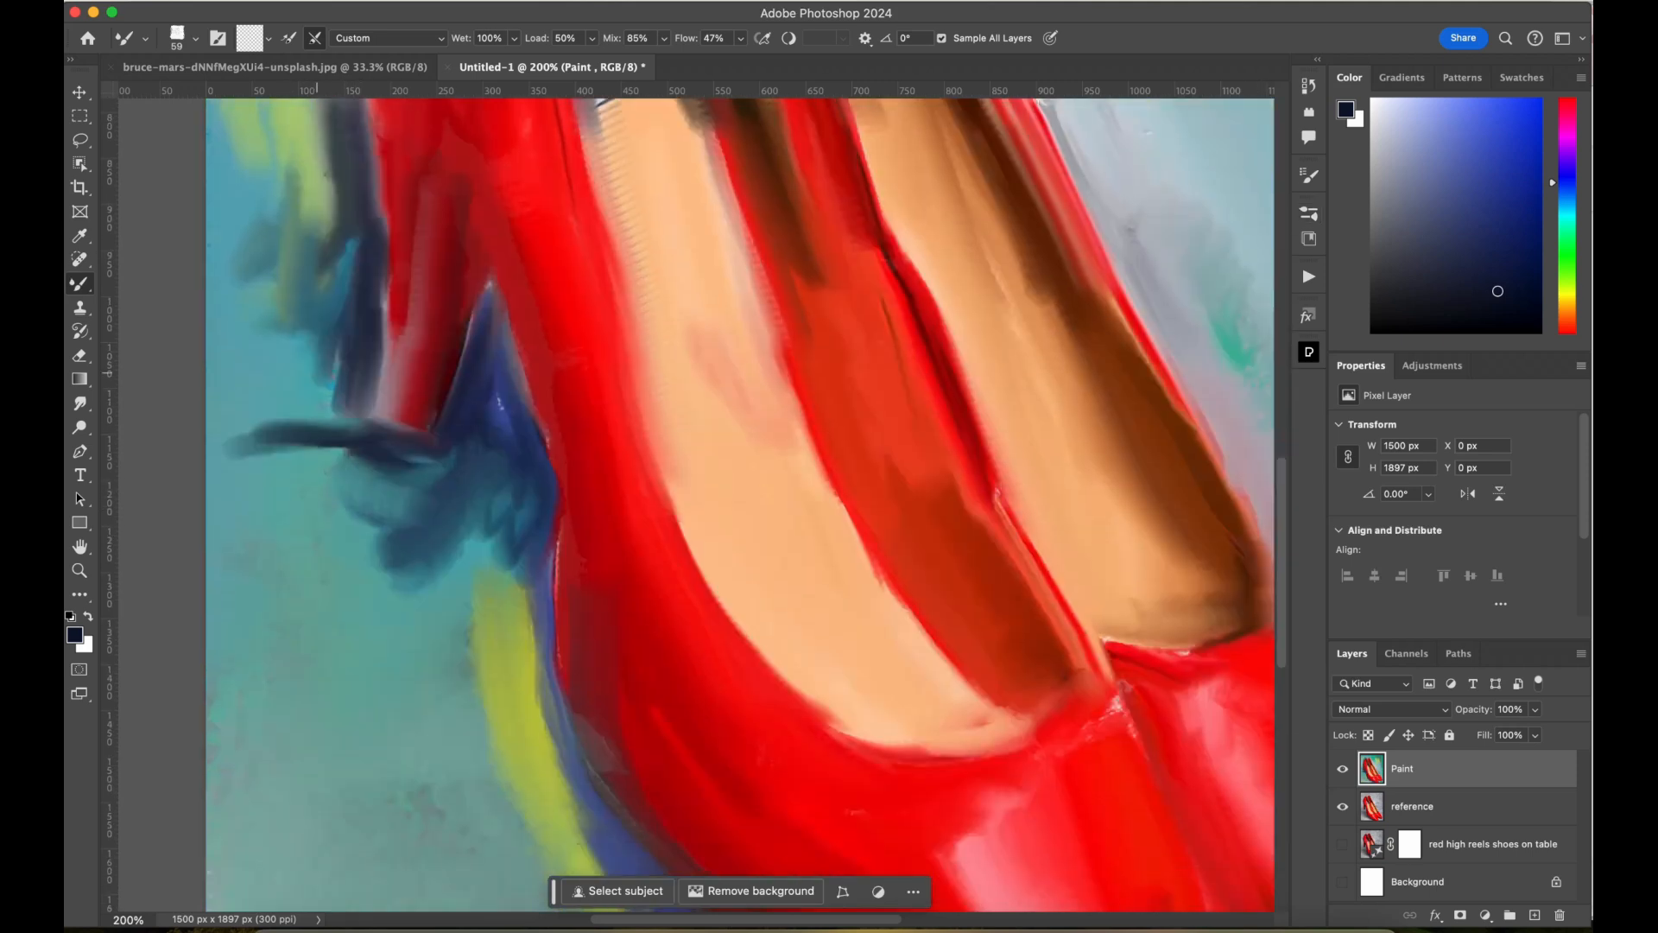
pyautogui.moveTo(372, 337); pyautogui.dragTo(259, 501)
pyautogui.moveTo(294, 208); pyautogui.dragTo(285, 509)
pyautogui.moveTo(467, 488); pyautogui.dragTo(337, 631)
# Switch to the very wet preset, enlarge it to 90 px, and blend the shadow below the heel into the teal and yellow.
pyautogui.click(1309, 175)
pyautogui.click(980, 703)
pyautogui.moveTo(393, 552); pyautogui.dragTo(372, 609)
pyautogui.moveTo(415, 587); pyautogui.dragTo(393, 658)
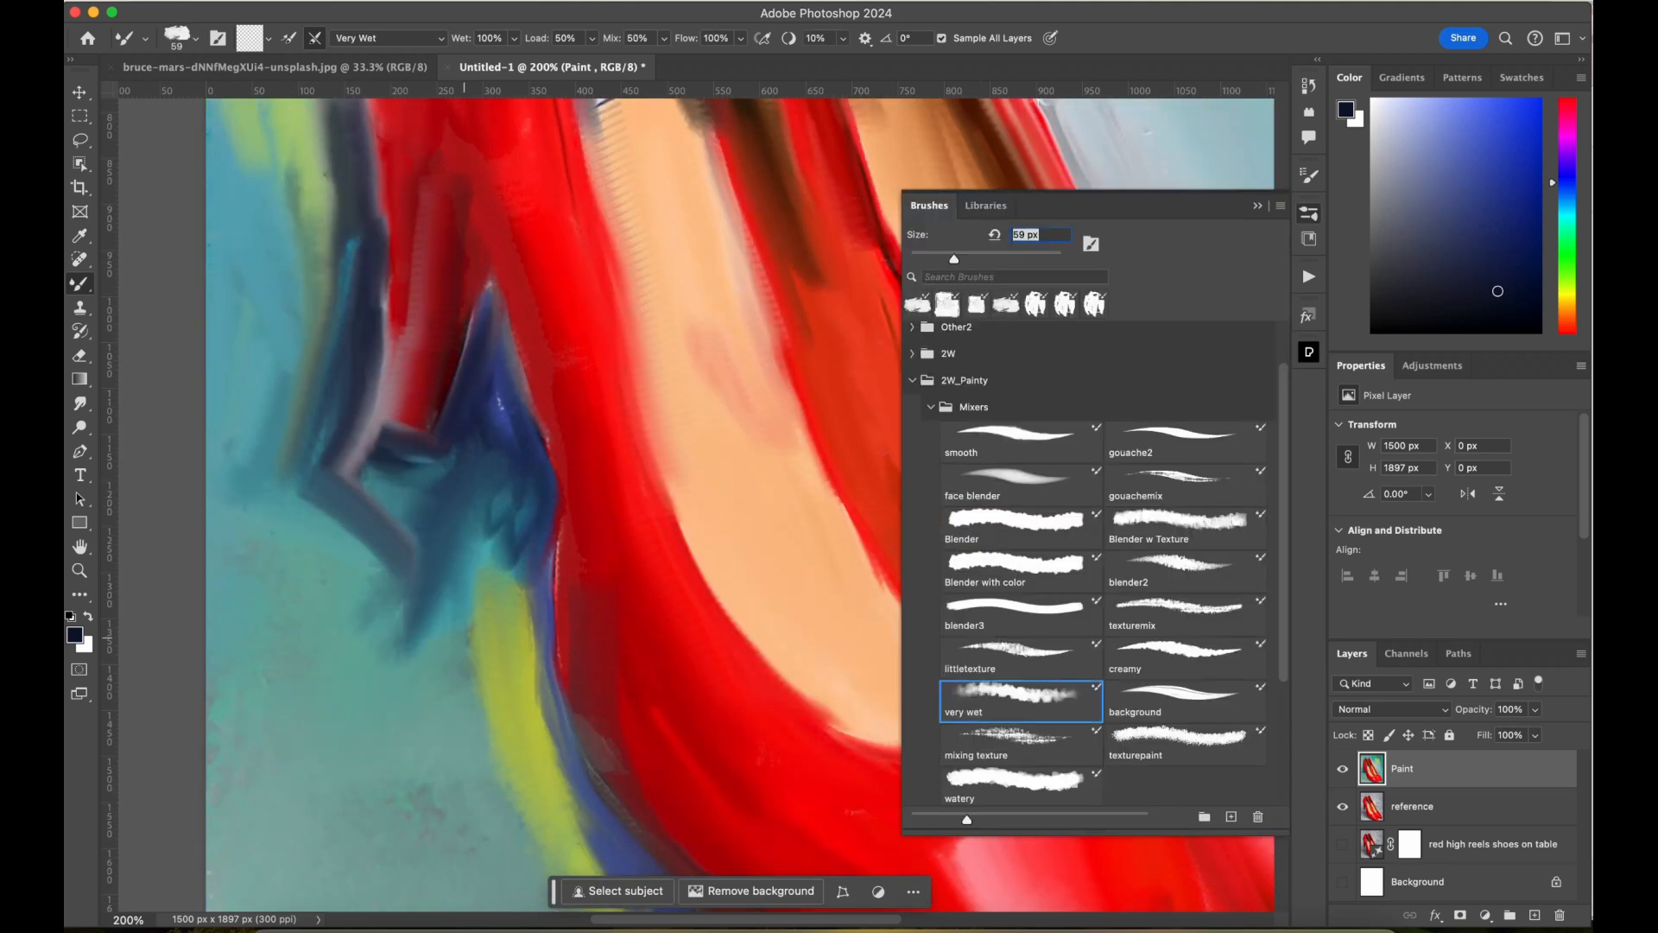
pyautogui.moveTo(501, 570); pyautogui.dragTo(477, 747)
pyautogui.press(']')
pyautogui.press(']')
pyautogui.press(']')
pyautogui.moveTo(509, 522); pyautogui.dragTo(462, 648)
pyautogui.moveTo(499, 425); pyautogui.dragTo(485, 501)
pyautogui.moveTo(484, 492)
pyautogui.mouseDown()
pyautogui.moveTo(354, 566)
pyautogui.moveTo(312, 335)
pyautogui.moveTo(263, 245)
pyautogui.mouseUp()
# Blend the yellow and blue strokes beneath the left shoe into the lower-left background.
pyautogui.click(1309, 212)
pyautogui.scroll(-5, 741, 518)
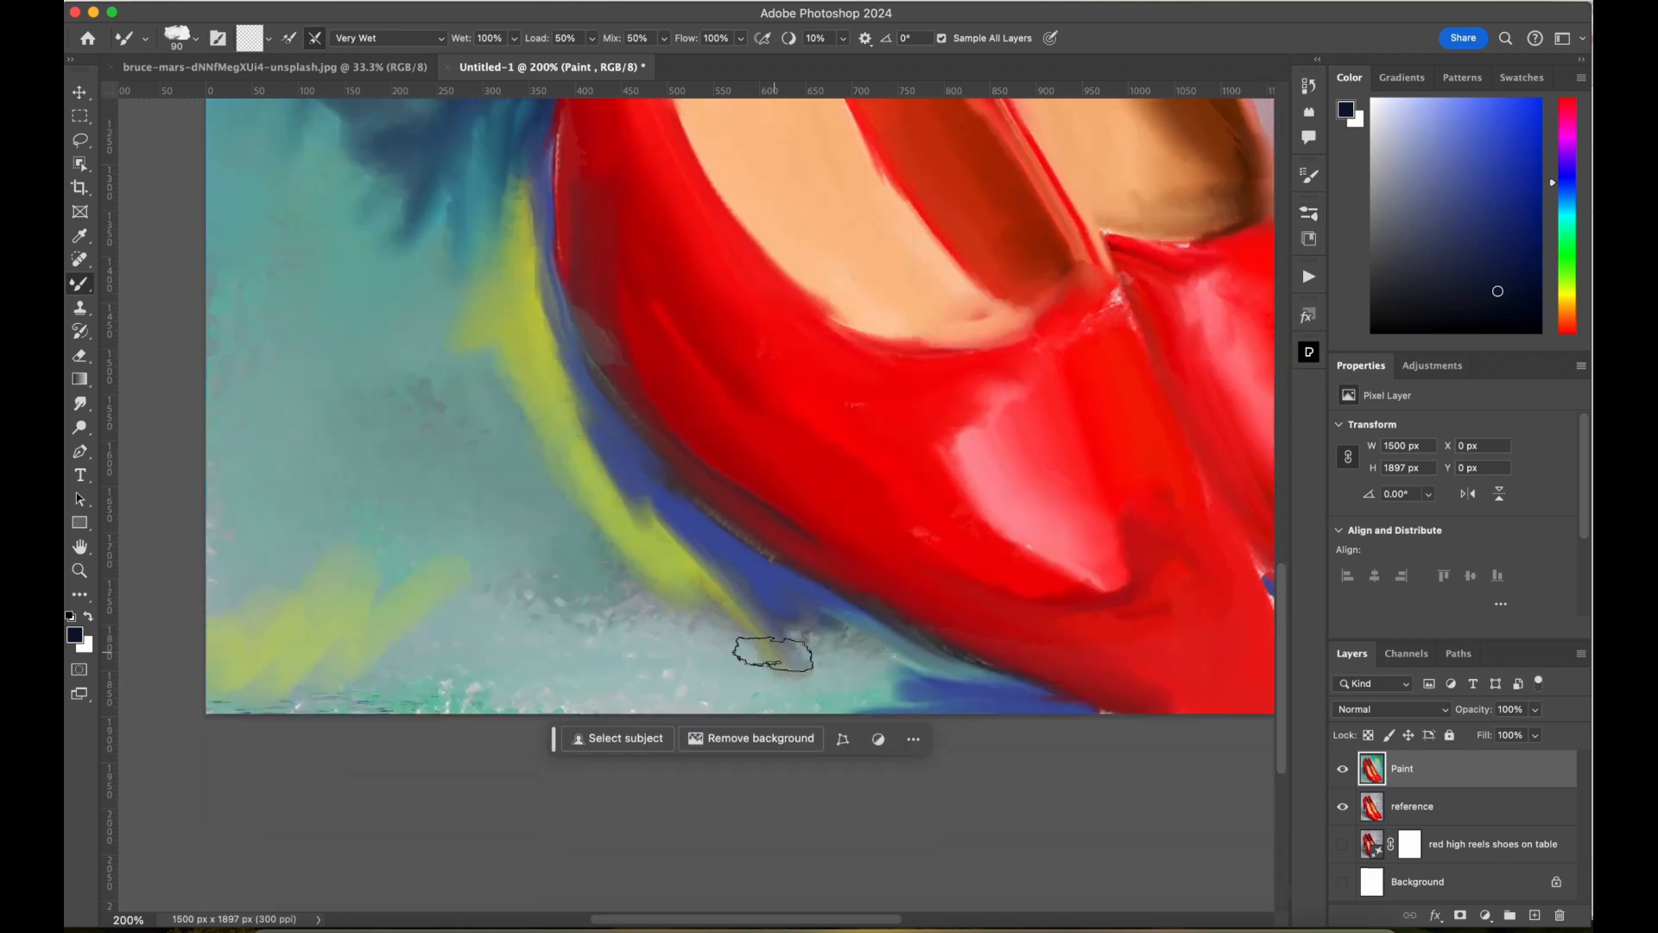
pyautogui.moveTo(770, 651); pyautogui.dragTo(906, 703)
pyautogui.moveTo(583, 458)
pyautogui.mouseDown()
pyautogui.moveTo(522, 588)
pyautogui.moveTo(553, 697)
pyautogui.mouseUp()
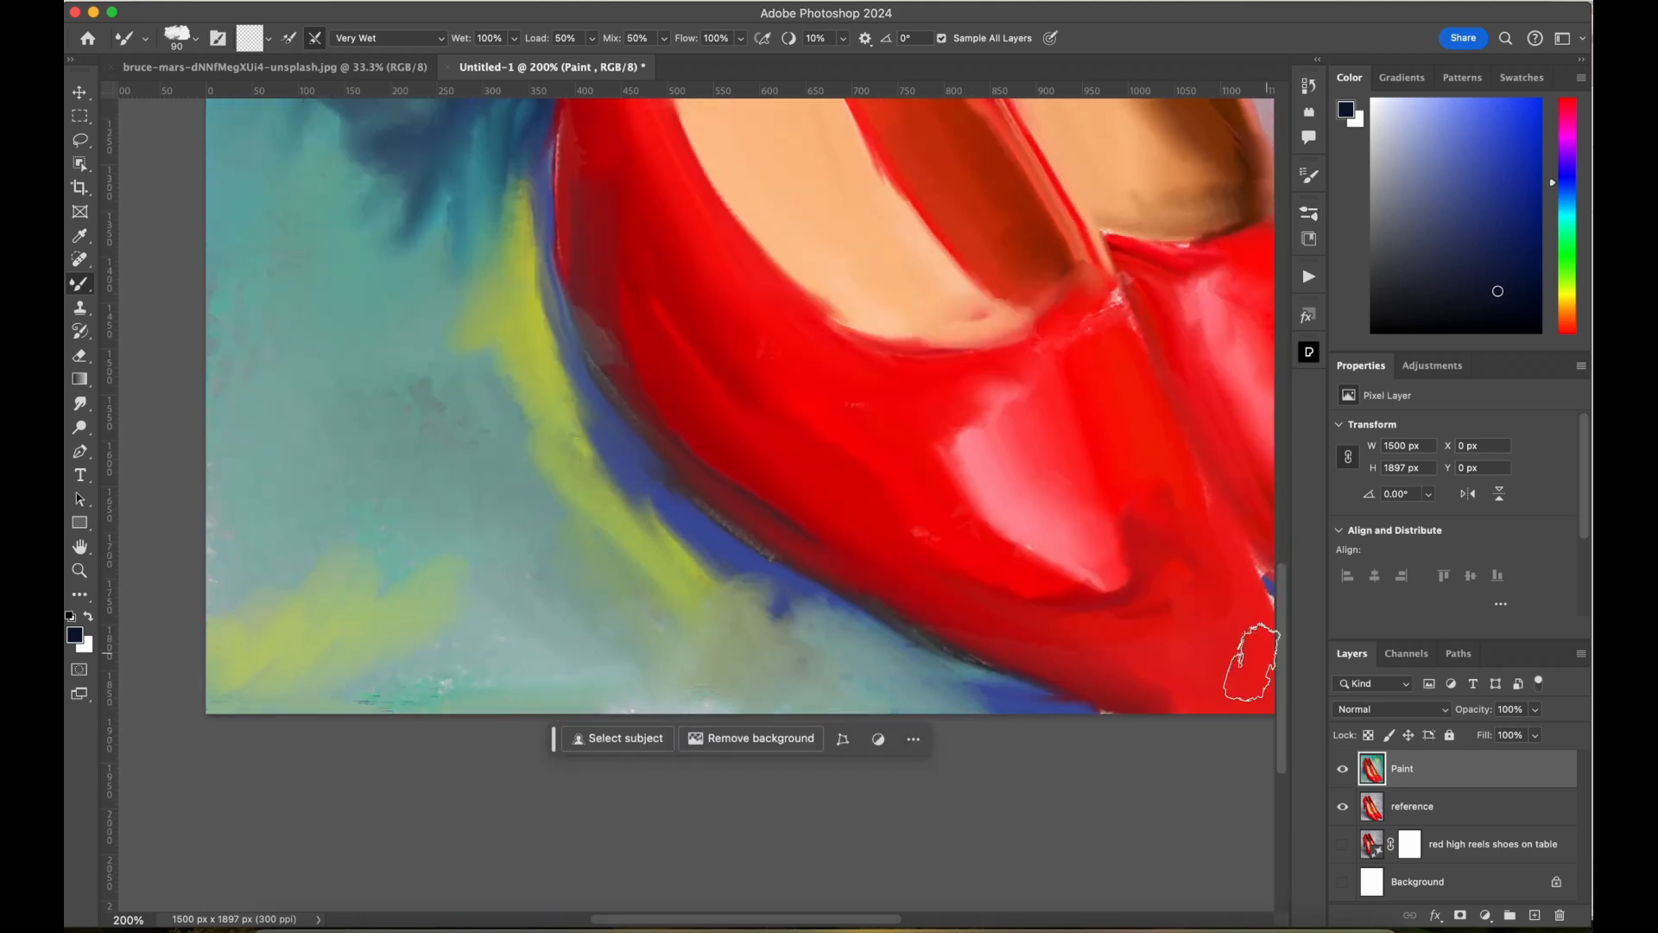
# Blend the blue strokes beside the right shoe into the green and cover the transparent spots on the right edge.
pyautogui.hscroll(10, 1136, 736)
pyautogui.moveTo(644, 557)
pyautogui.mouseDown()
pyautogui.moveTo(700, 633)
pyautogui.moveTo(914, 581)
pyautogui.moveTo(858, 285)
pyautogui.moveTo(782, 138)
pyautogui.mouseUp()
pyautogui.moveTo(1281, 606); pyautogui.dragTo(1282, 492)
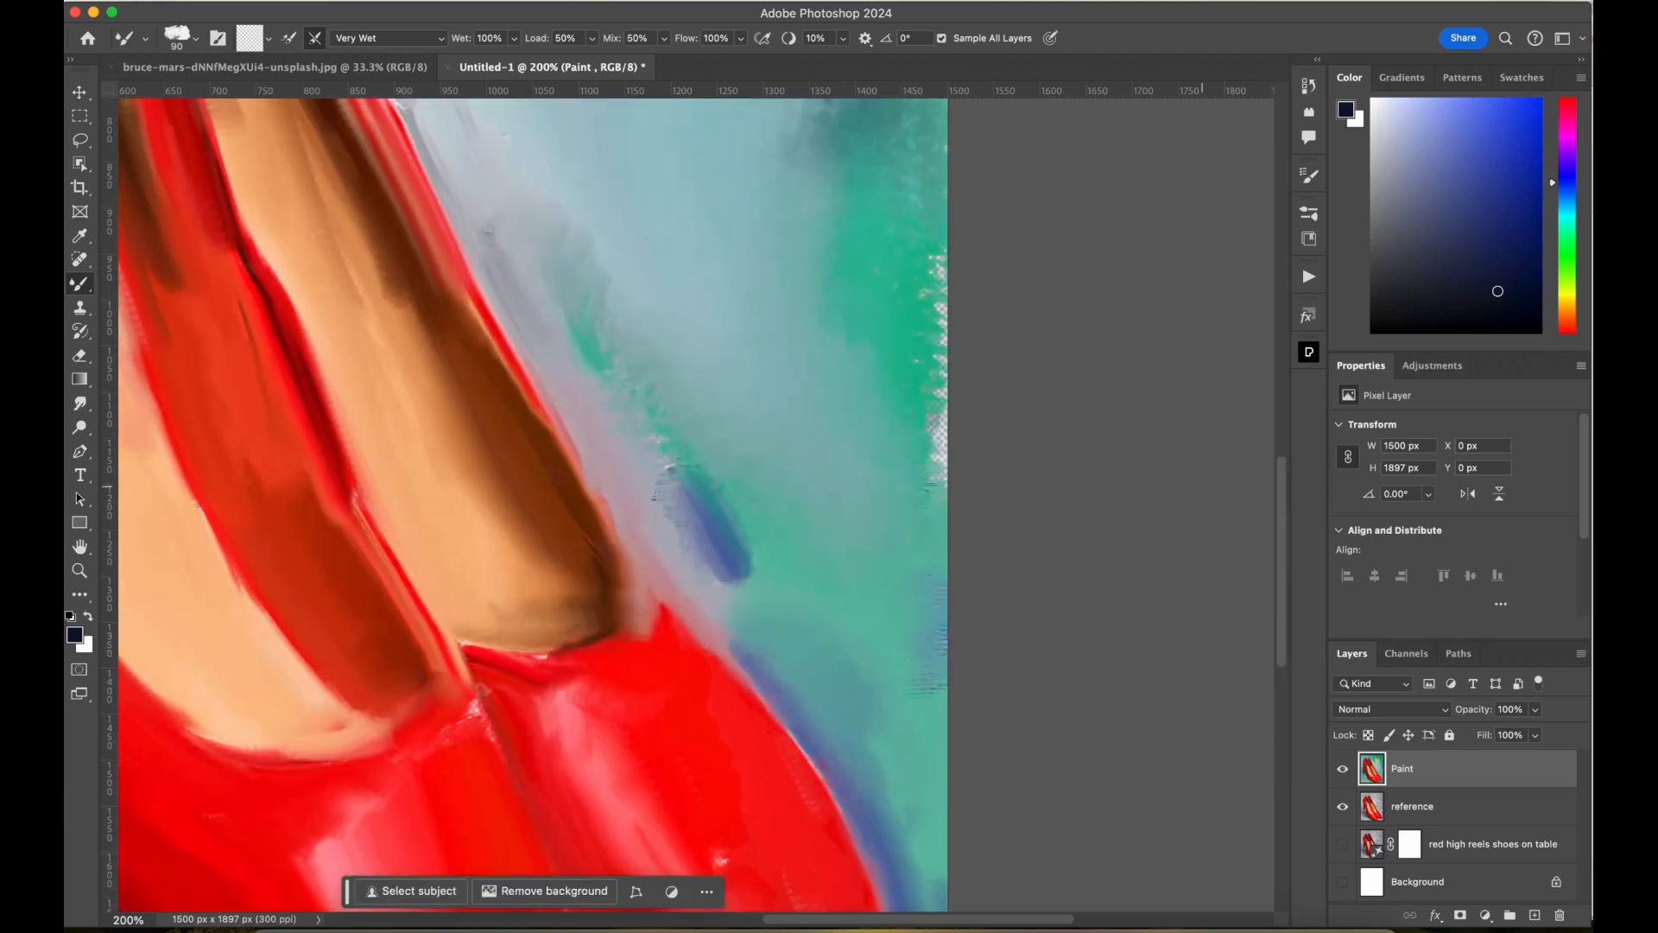
pyautogui.moveTo(751, 554); pyautogui.dragTo(614, 388)
pyautogui.moveTo(919, 298); pyautogui.dragTo(926, 474)
# Smooth the background right of the shoes, along the right shoe's edge and through the yellow strokes.
pyautogui.moveTo(1282, 488); pyautogui.dragTo(1282, 371)
pyautogui.moveTo(874, 433); pyautogui.dragTo(835, 581)
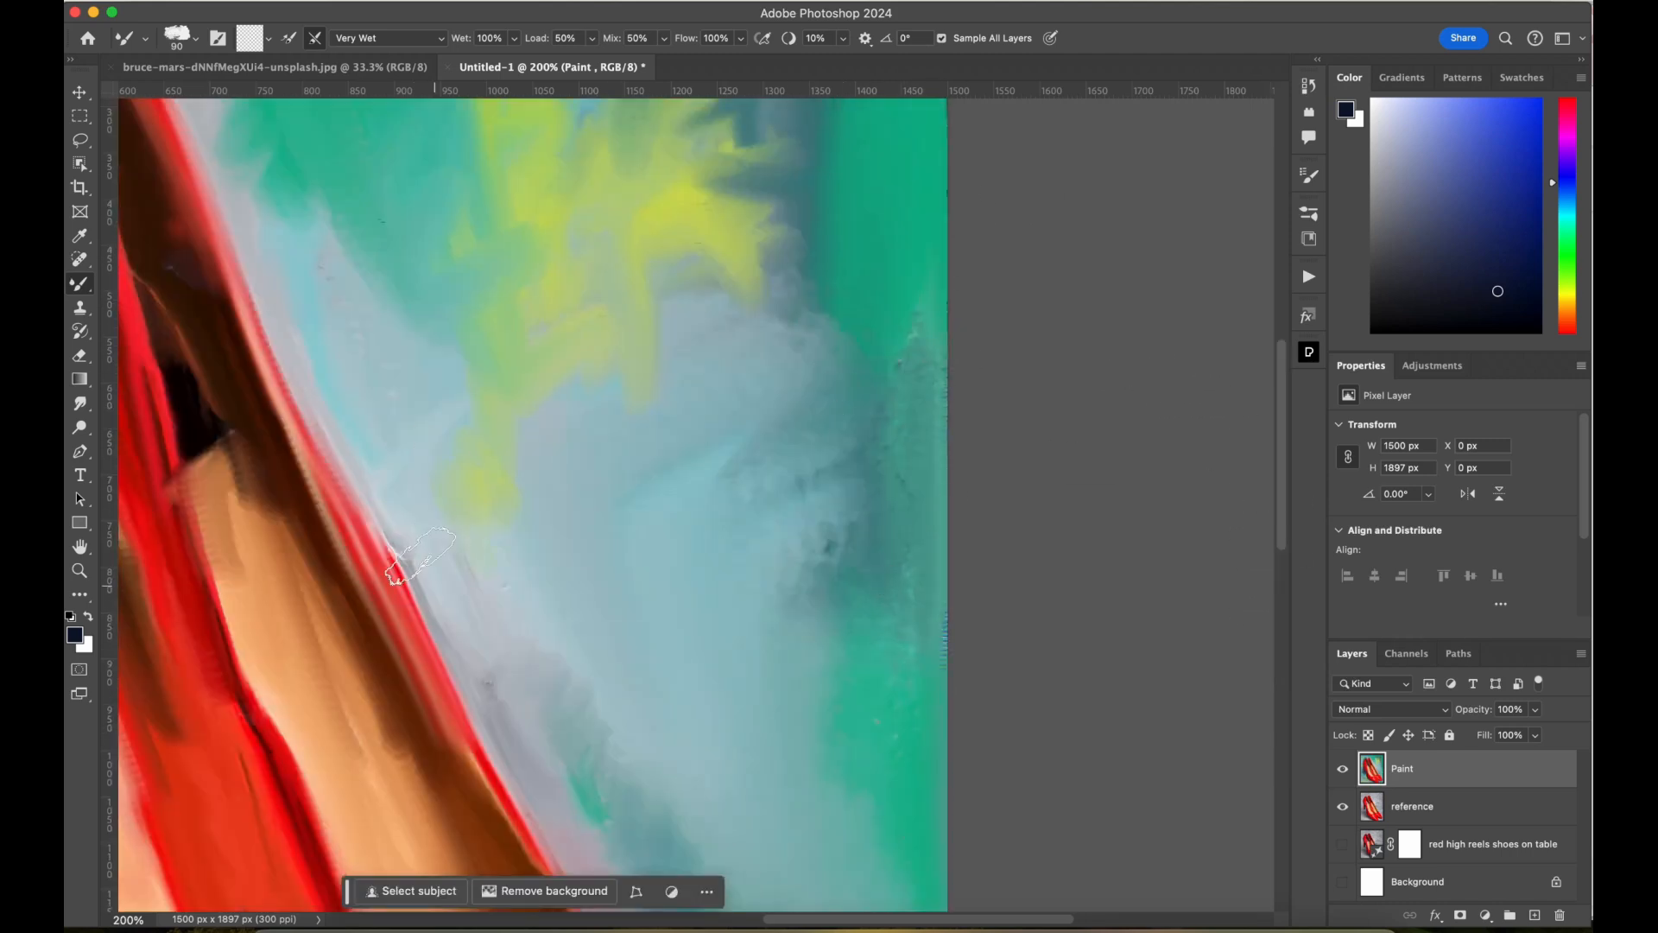
pyautogui.moveTo(396, 565); pyautogui.dragTo(462, 640)
pyautogui.moveTo(588, 380)
pyautogui.mouseDown()
pyautogui.moveTo(721, 281)
pyautogui.moveTo(851, 148)
pyautogui.mouseUp()
# Soften the dark outline above the left shoe's top into the surrounding blue background.
pyautogui.moveTo(1282, 479); pyautogui.dragTo(1282, 382)
pyautogui.hscroll(-10, 925, 351)
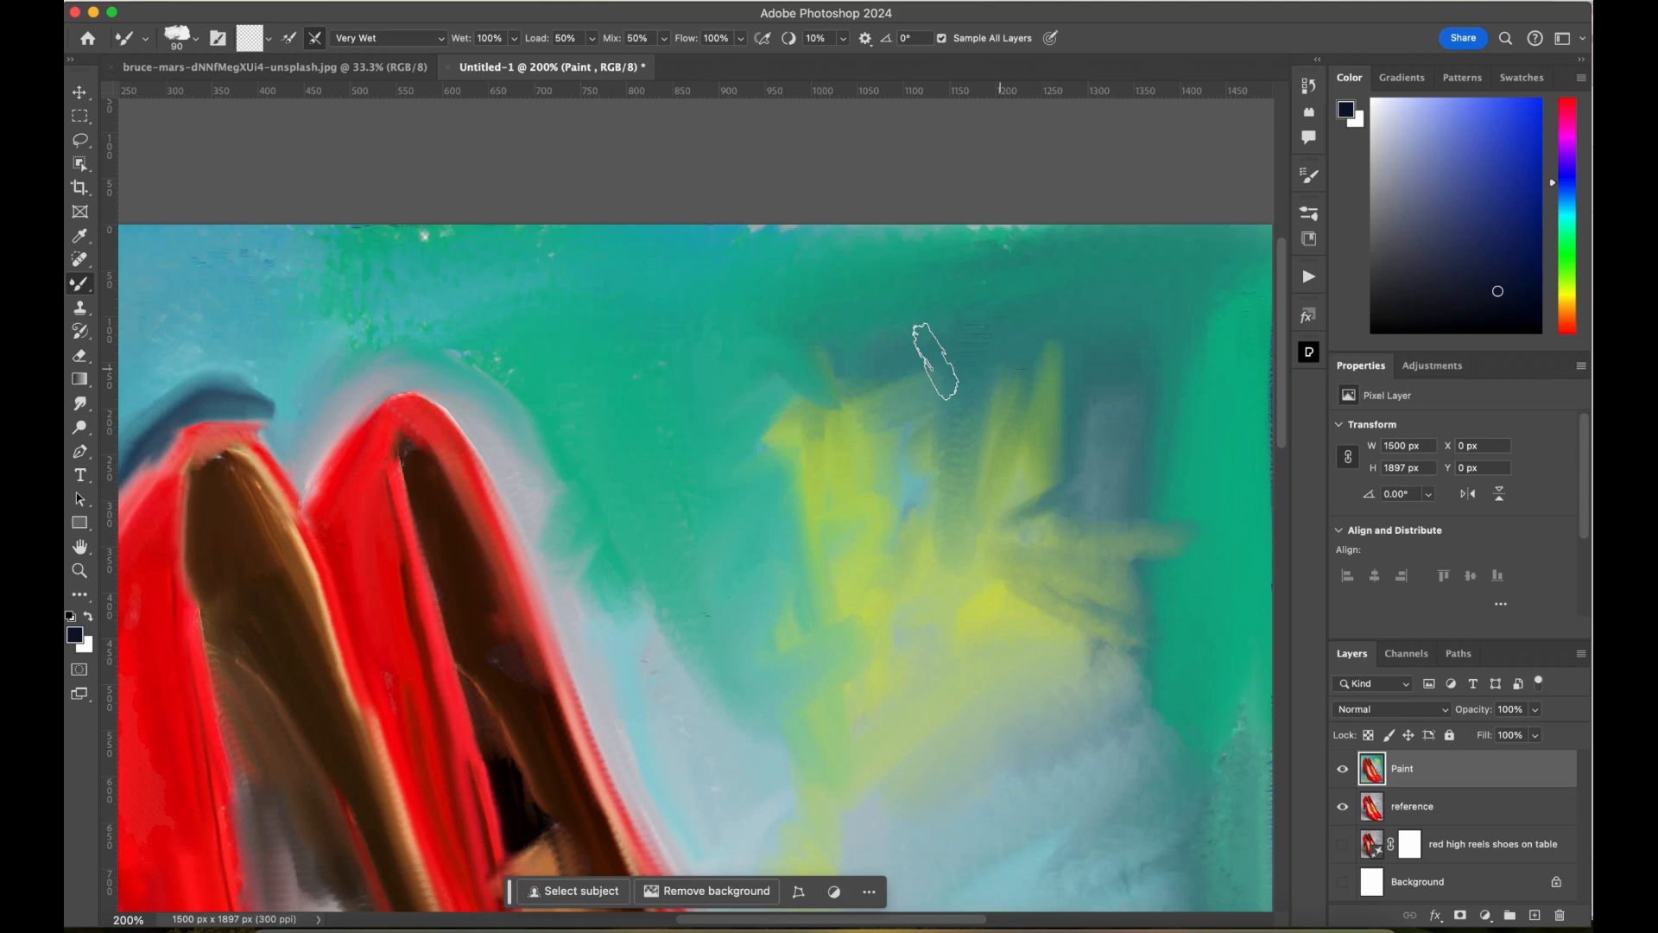
pyautogui.hscroll(-8, 528, 557)
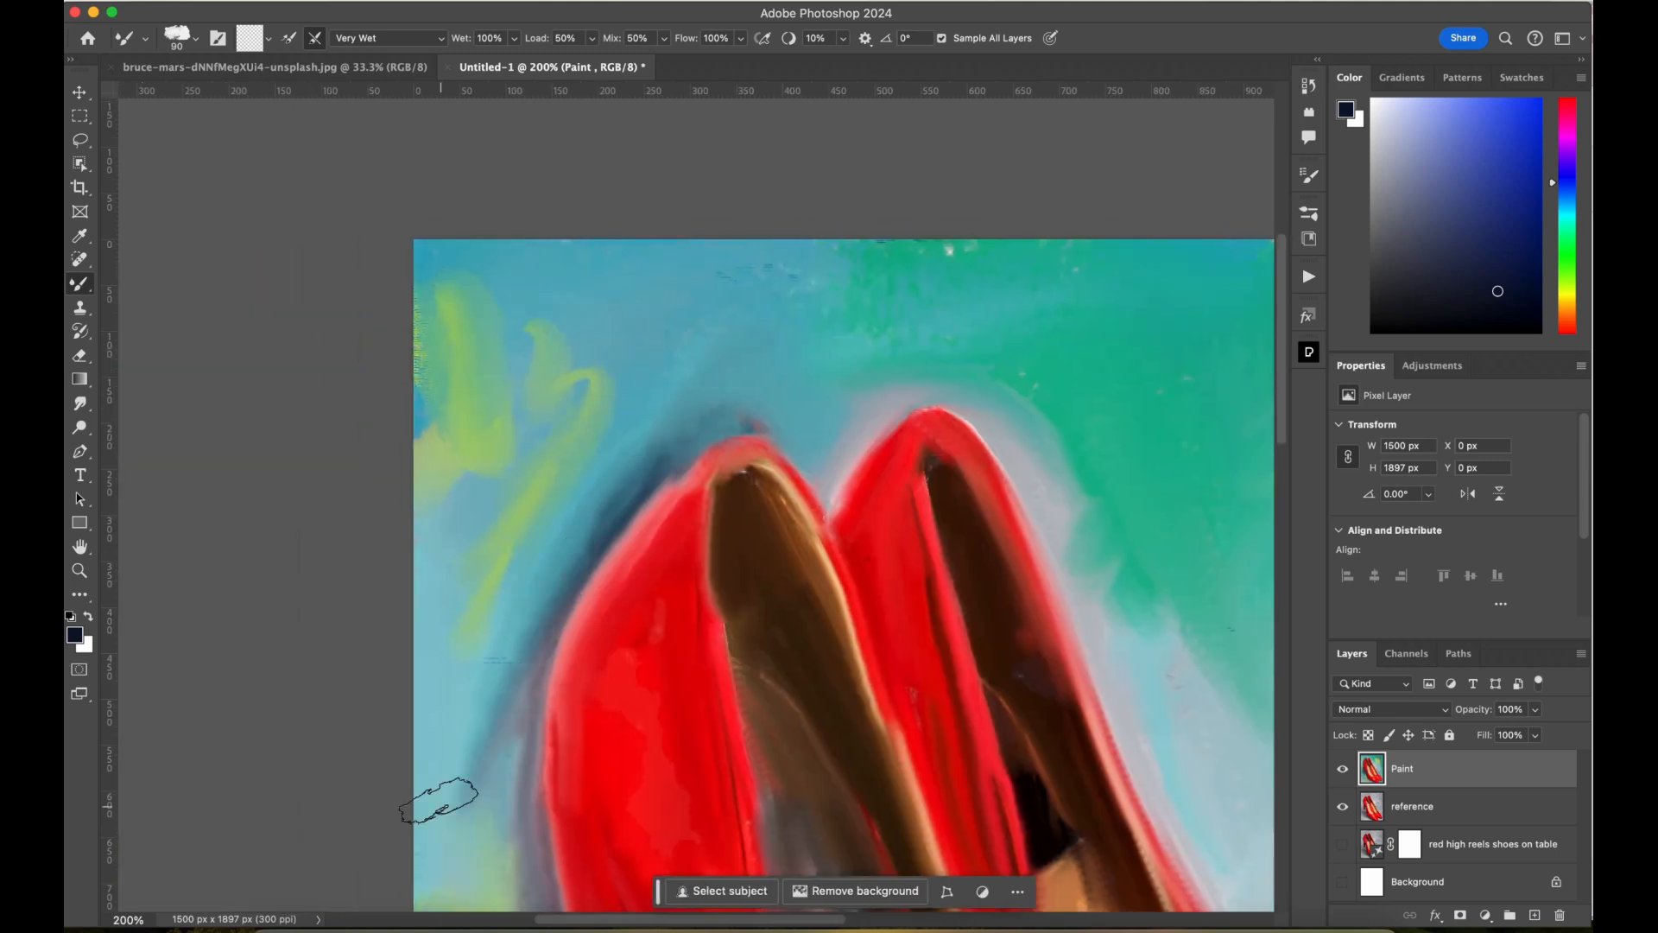
pyautogui.press('super+minus')
pyautogui.press('super+minus')
pyautogui.press('super+minus')
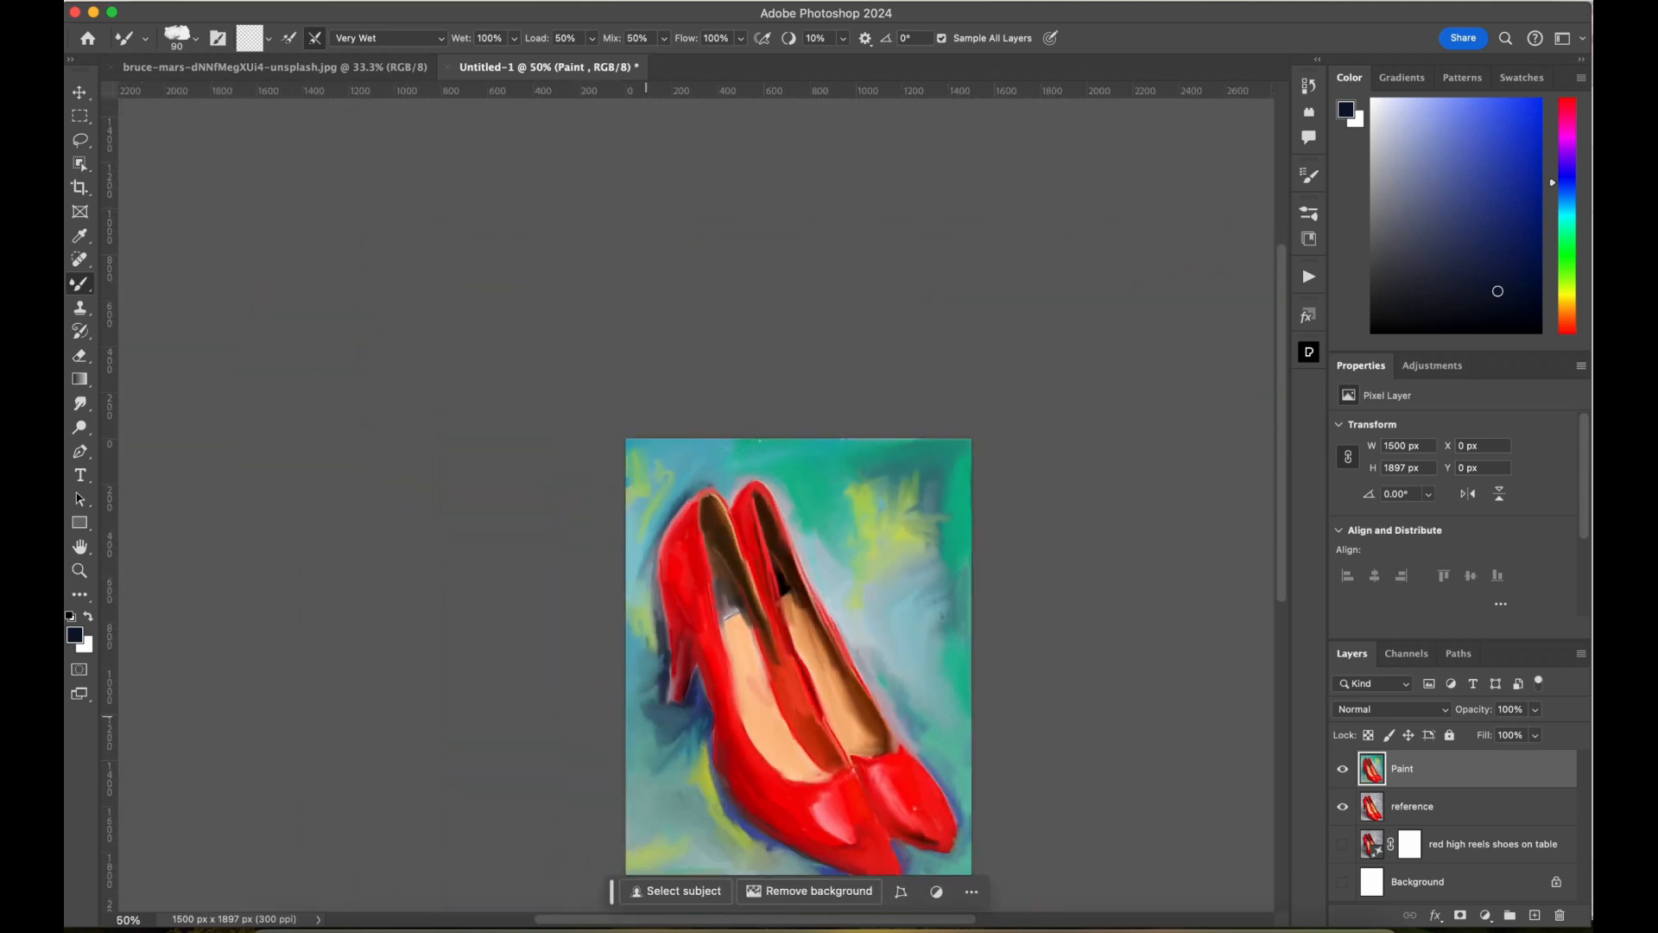
# Switch to the Blender w Texture preset and smear the yellow accents left of the shoes and the background along the right shoe.
pyautogui.click(1308, 276)
pyautogui.click(1309, 213)
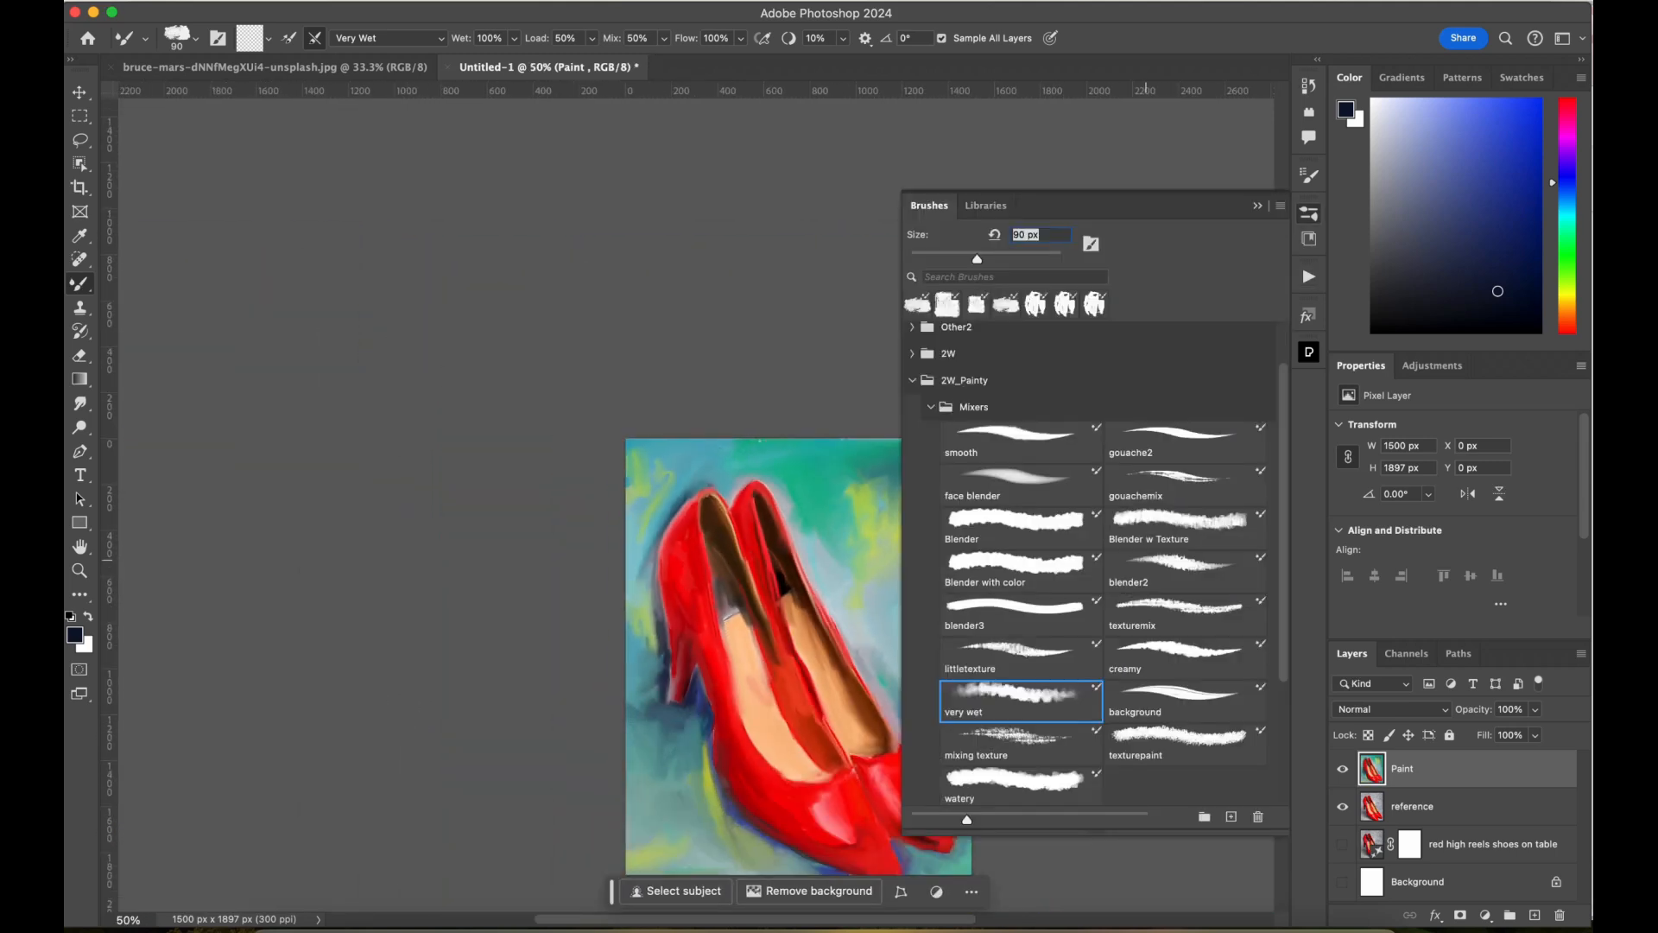
pyautogui.click(1184, 529)
pyautogui.click(1308, 214)
pyautogui.moveTo(653, 643)
pyautogui.mouseDown()
pyautogui.moveTo(649, 720)
pyautogui.moveTo(735, 836)
pyautogui.moveTo(697, 753)
pyautogui.mouseUp()
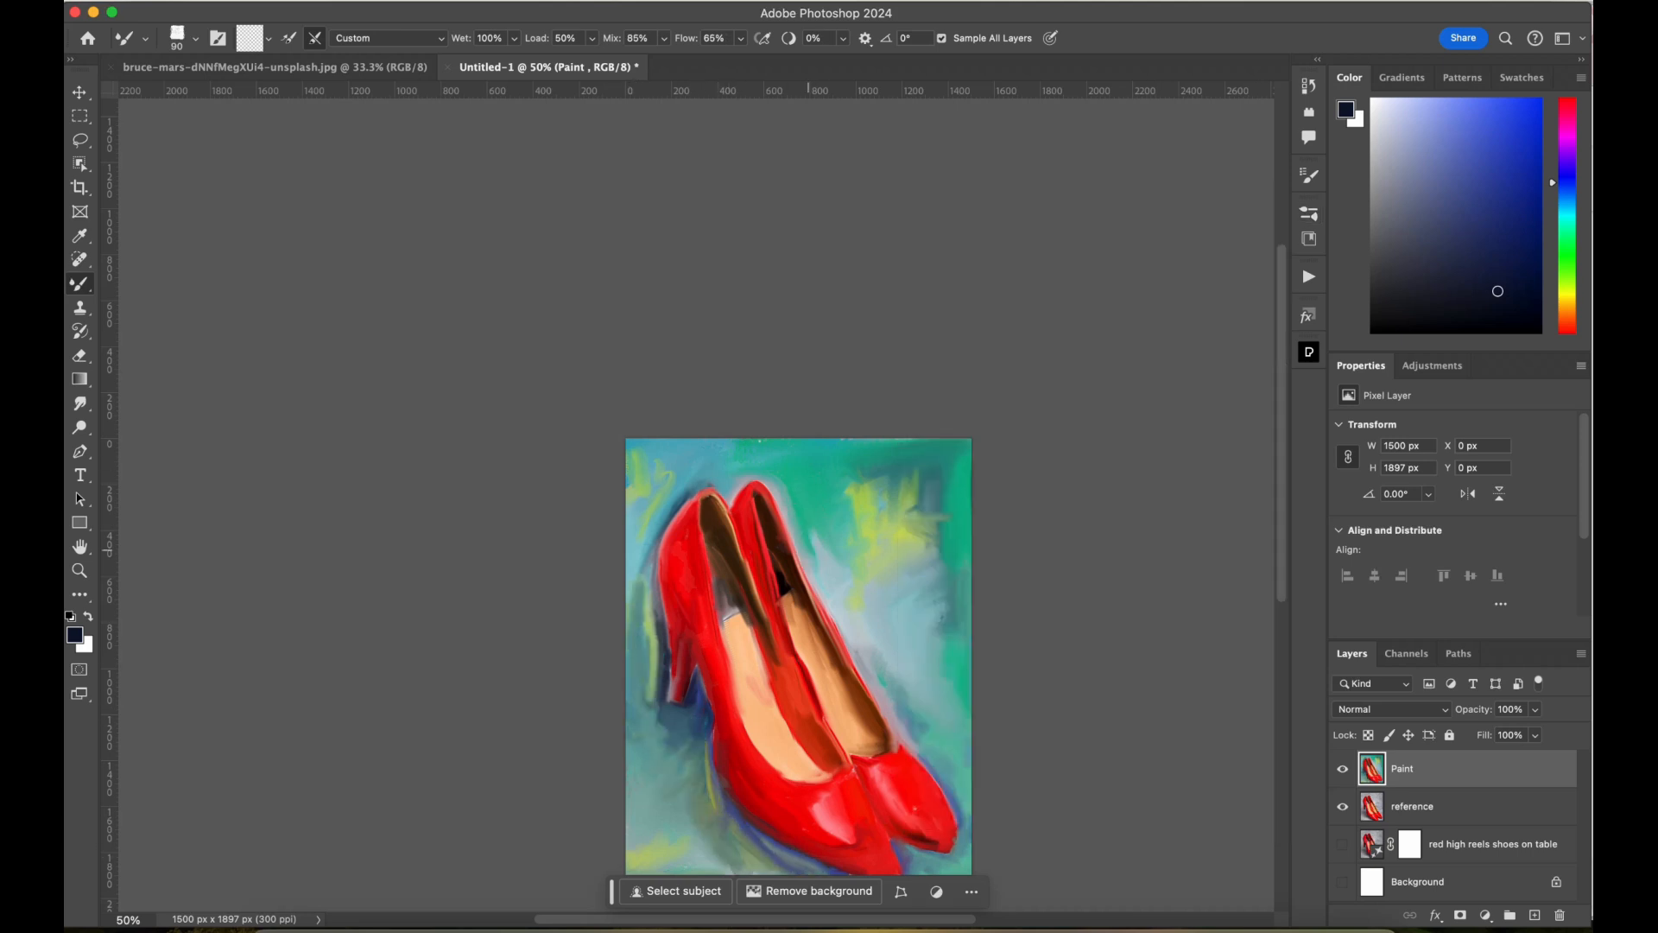
pyautogui.moveTo(812, 531); pyautogui.dragTo(883, 681)
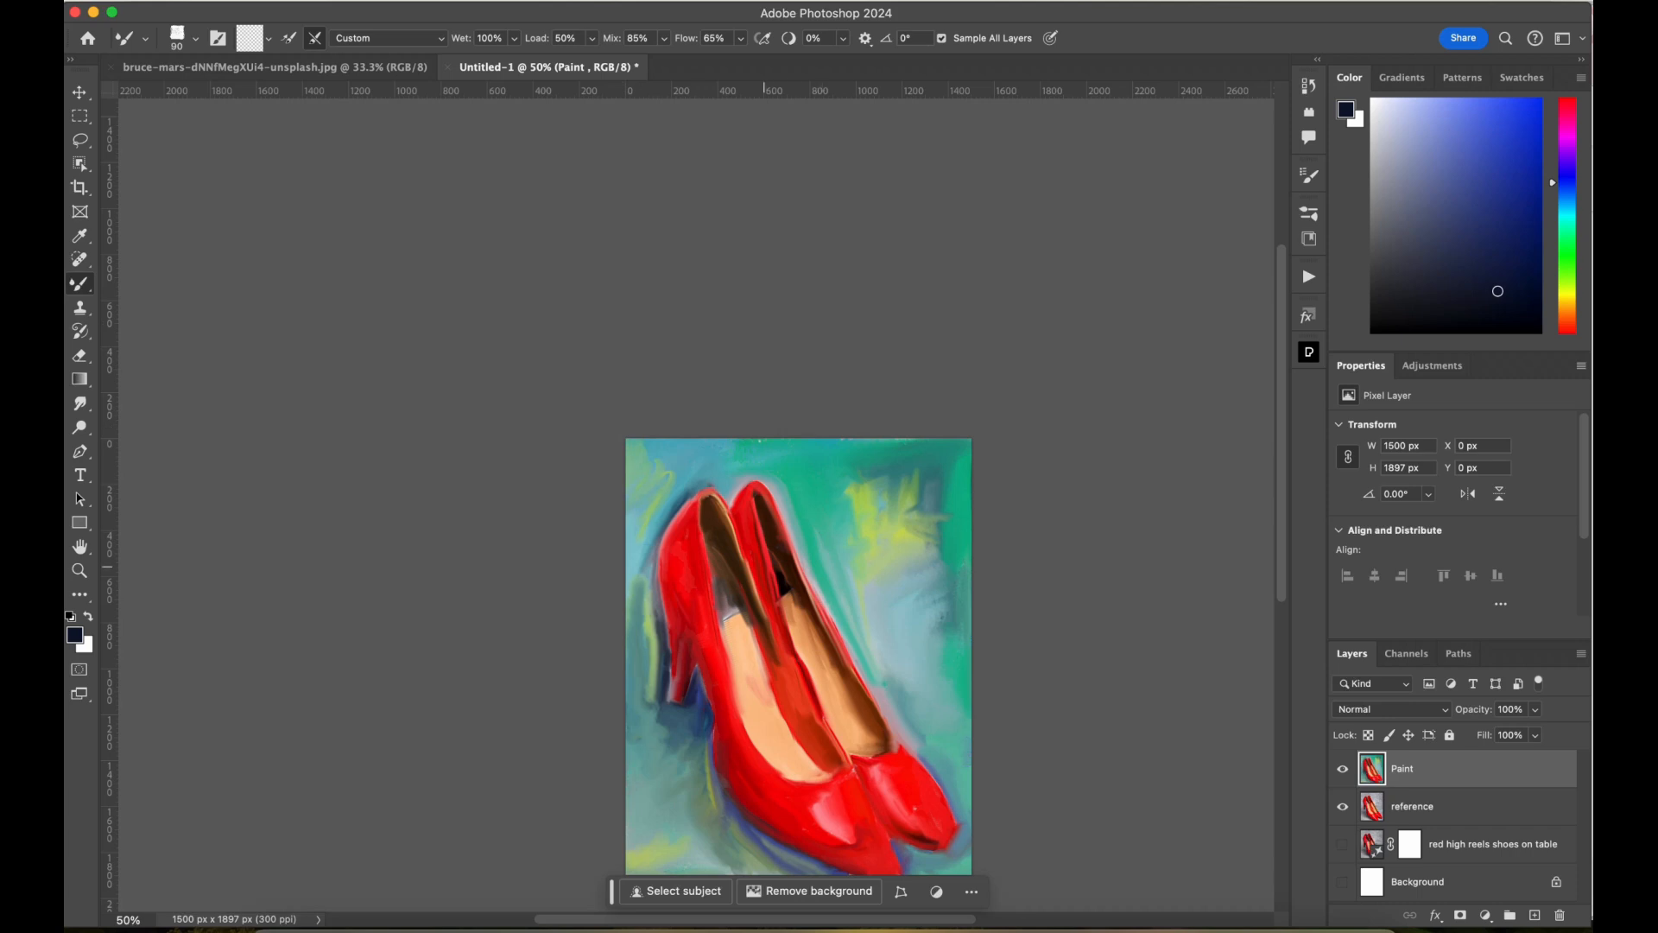
pyautogui.hotkey('ctrl', '+')
pyautogui.hotkey('ctrl', '+')
pyautogui.hotkey('ctrl', '+')
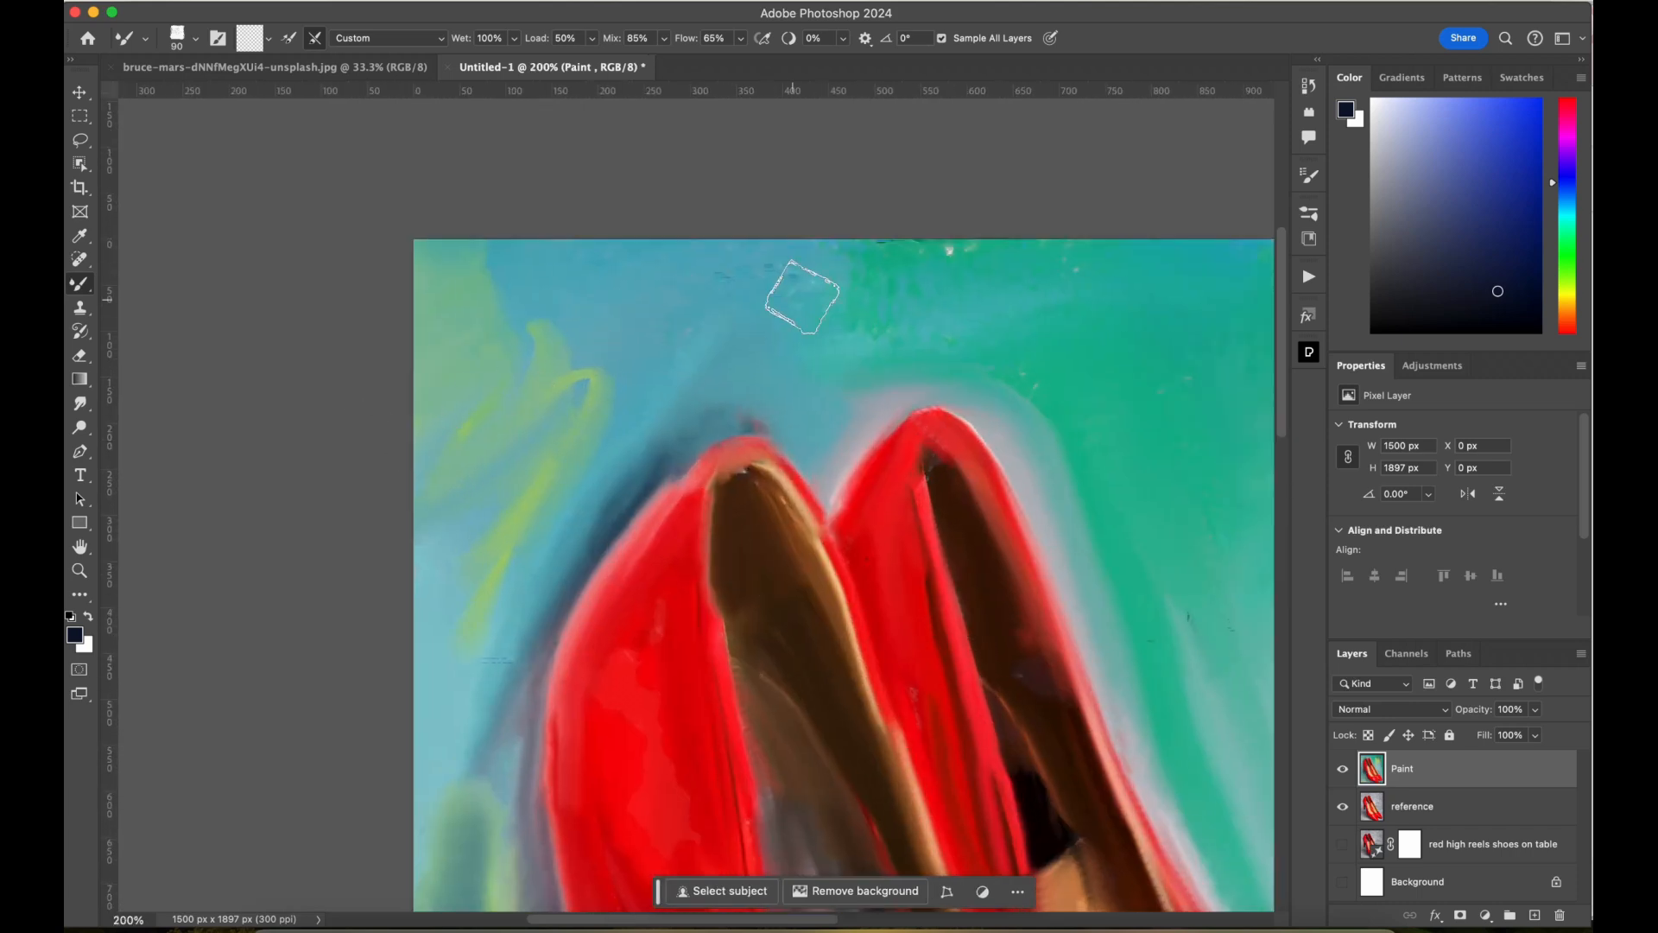
# Blend the light streaks into the brown lining at the top of the left shoe's opening.
pyautogui.moveTo(1281, 277); pyautogui.dragTo(1279, 370)
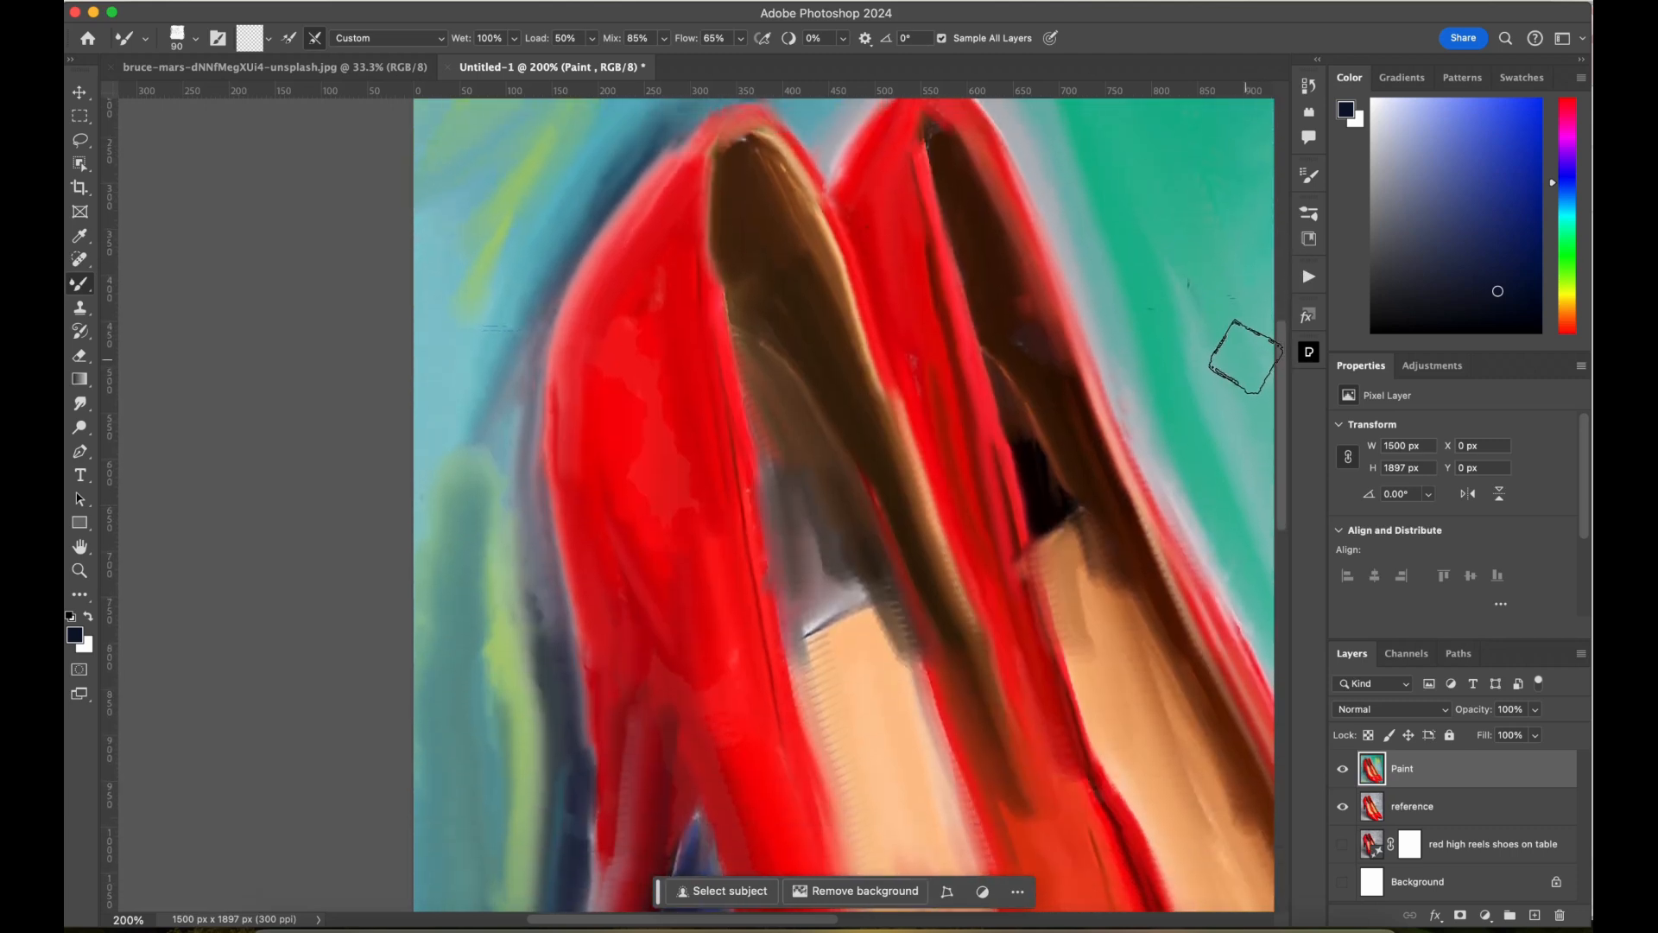
pyautogui.moveTo(754, 171)
pyautogui.mouseDown()
pyautogui.moveTo(722, 166)
pyautogui.moveTo(766, 197)
pyautogui.moveTo(755, 176)
pyautogui.mouseUp()
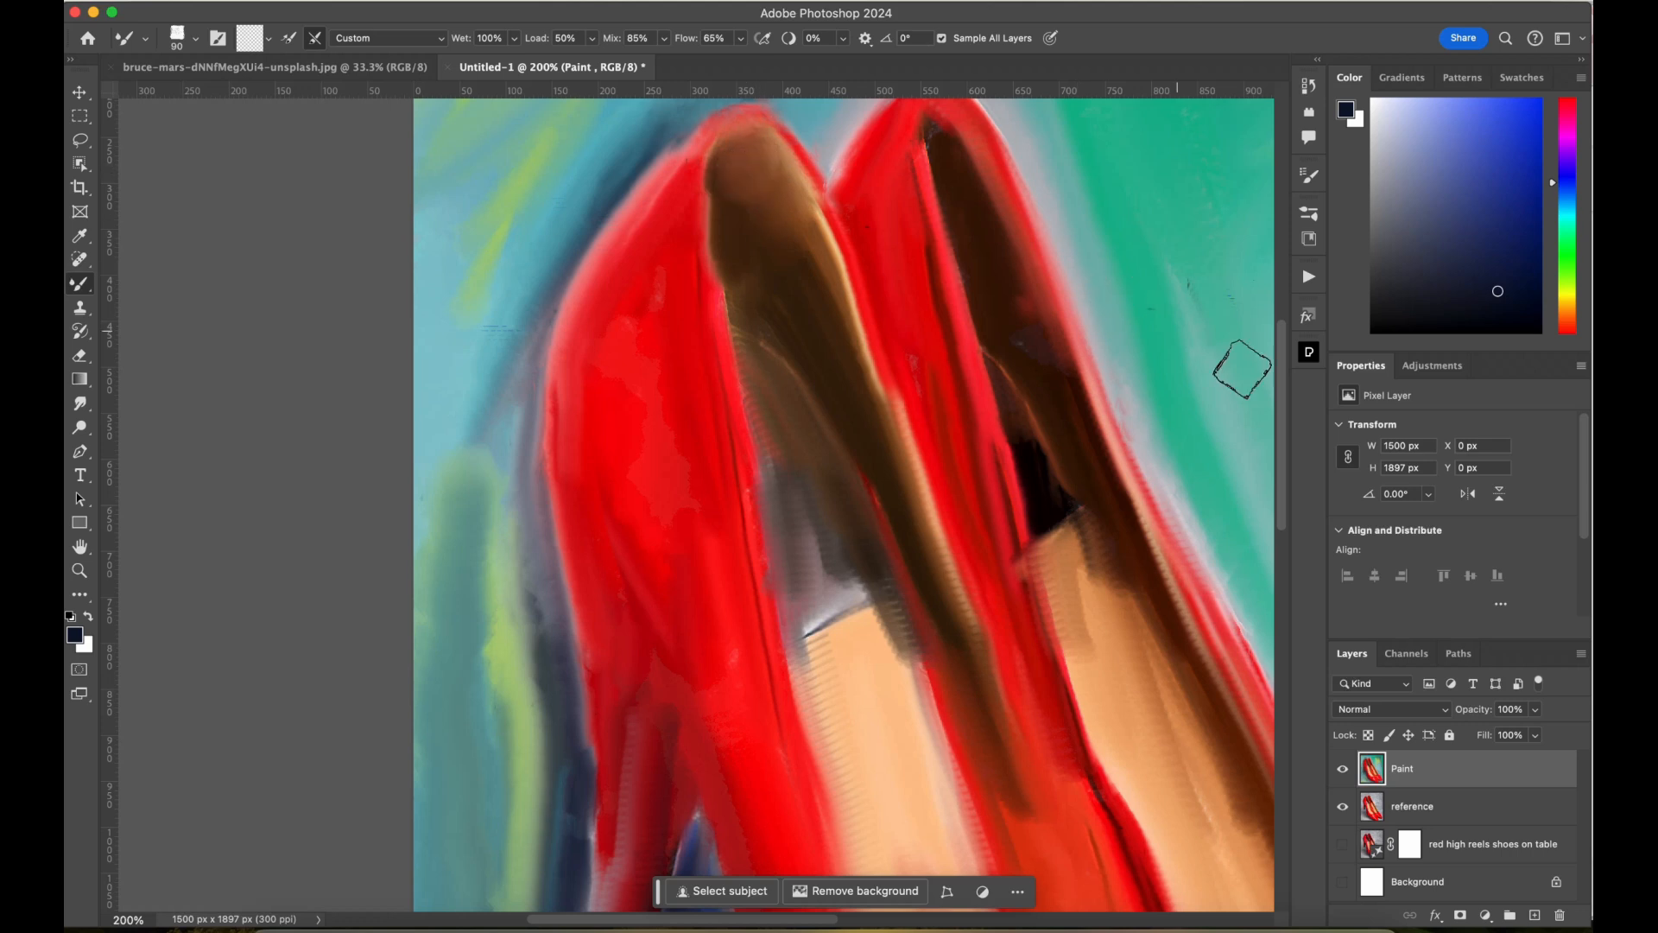
# Switch to the gouachemix preset with dark red #99181c at 60 px and shade the left shoe's outer edge and heel.
pyautogui.click(1308, 213)
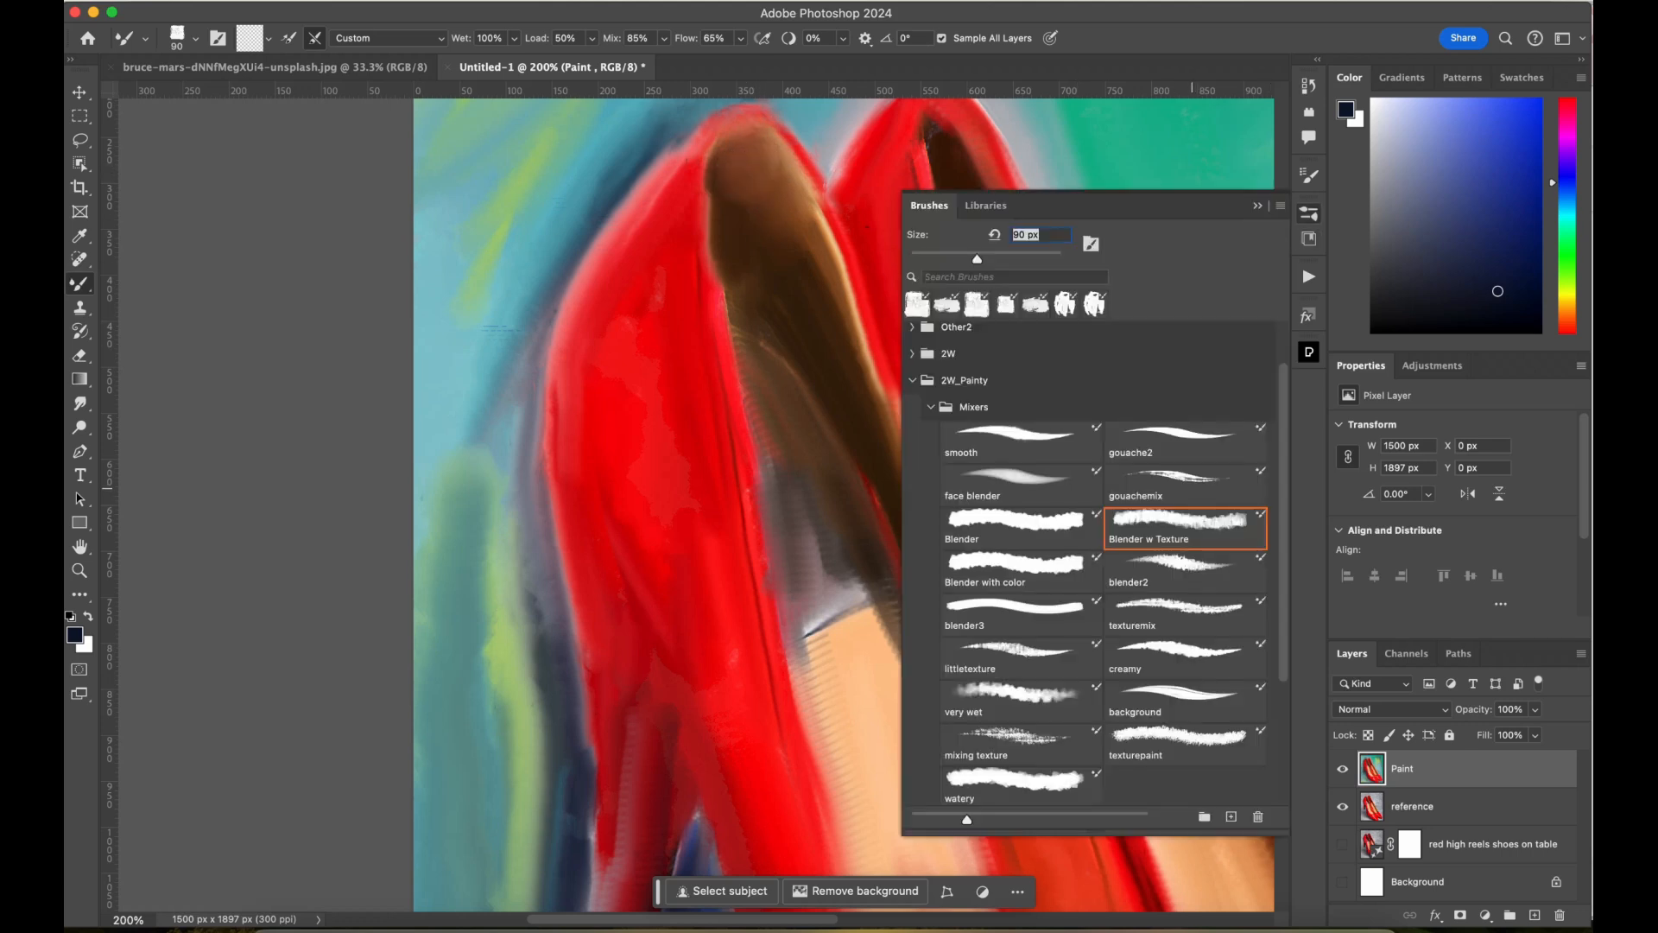
pyautogui.click(1184, 481)
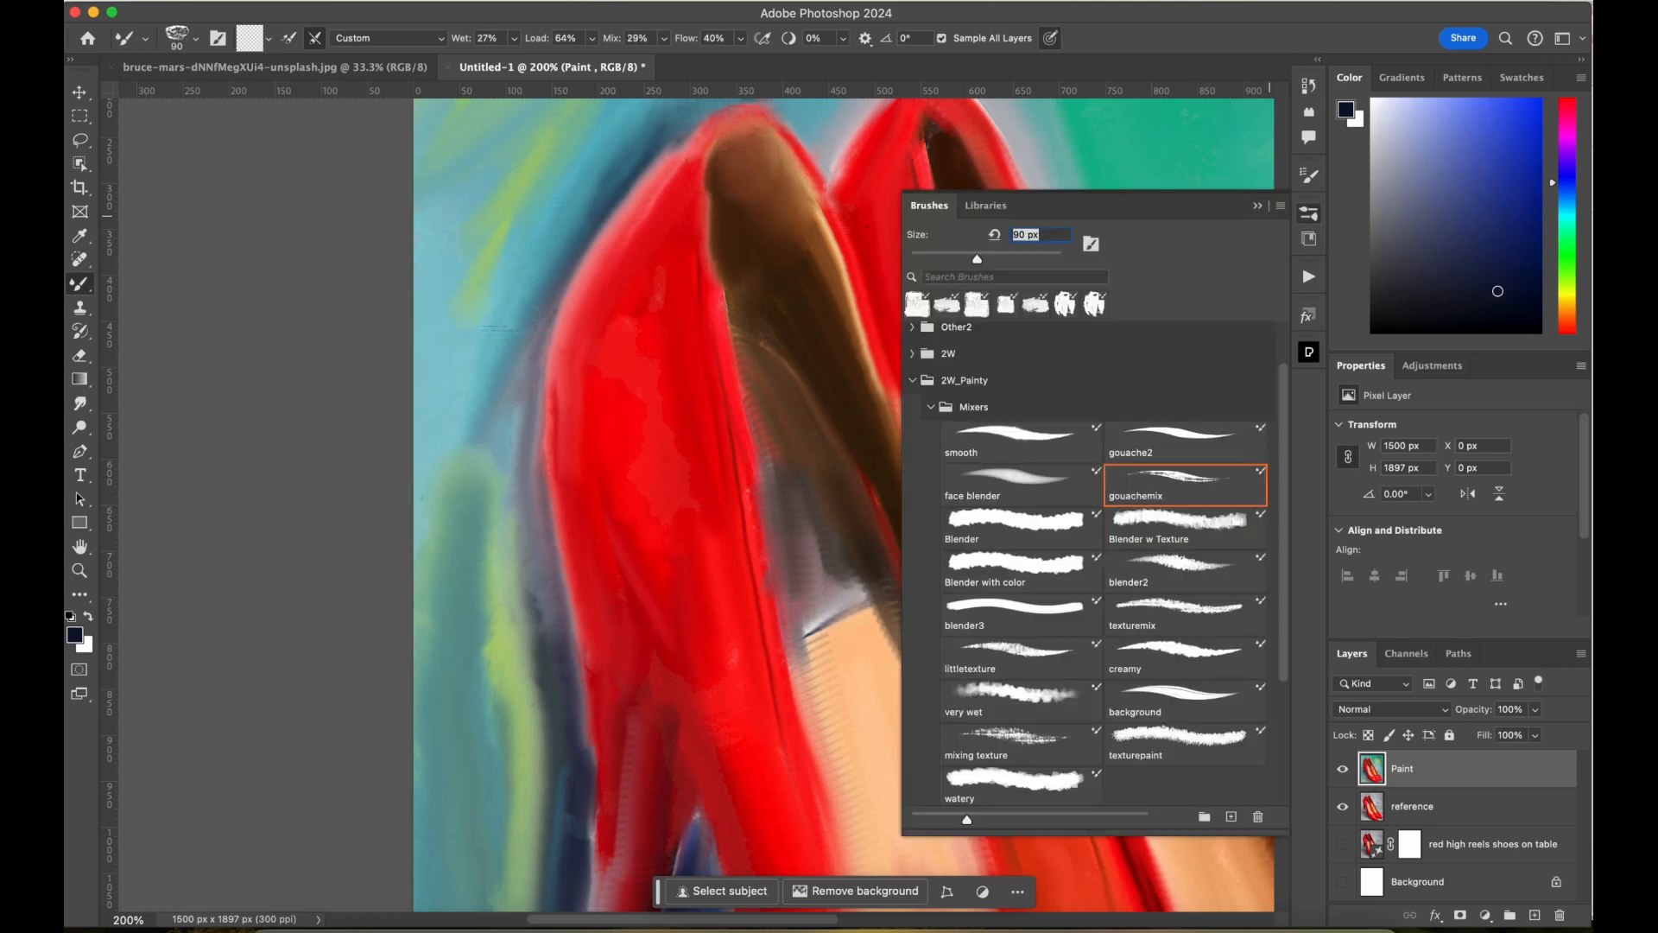
pyautogui.click(1257, 206)
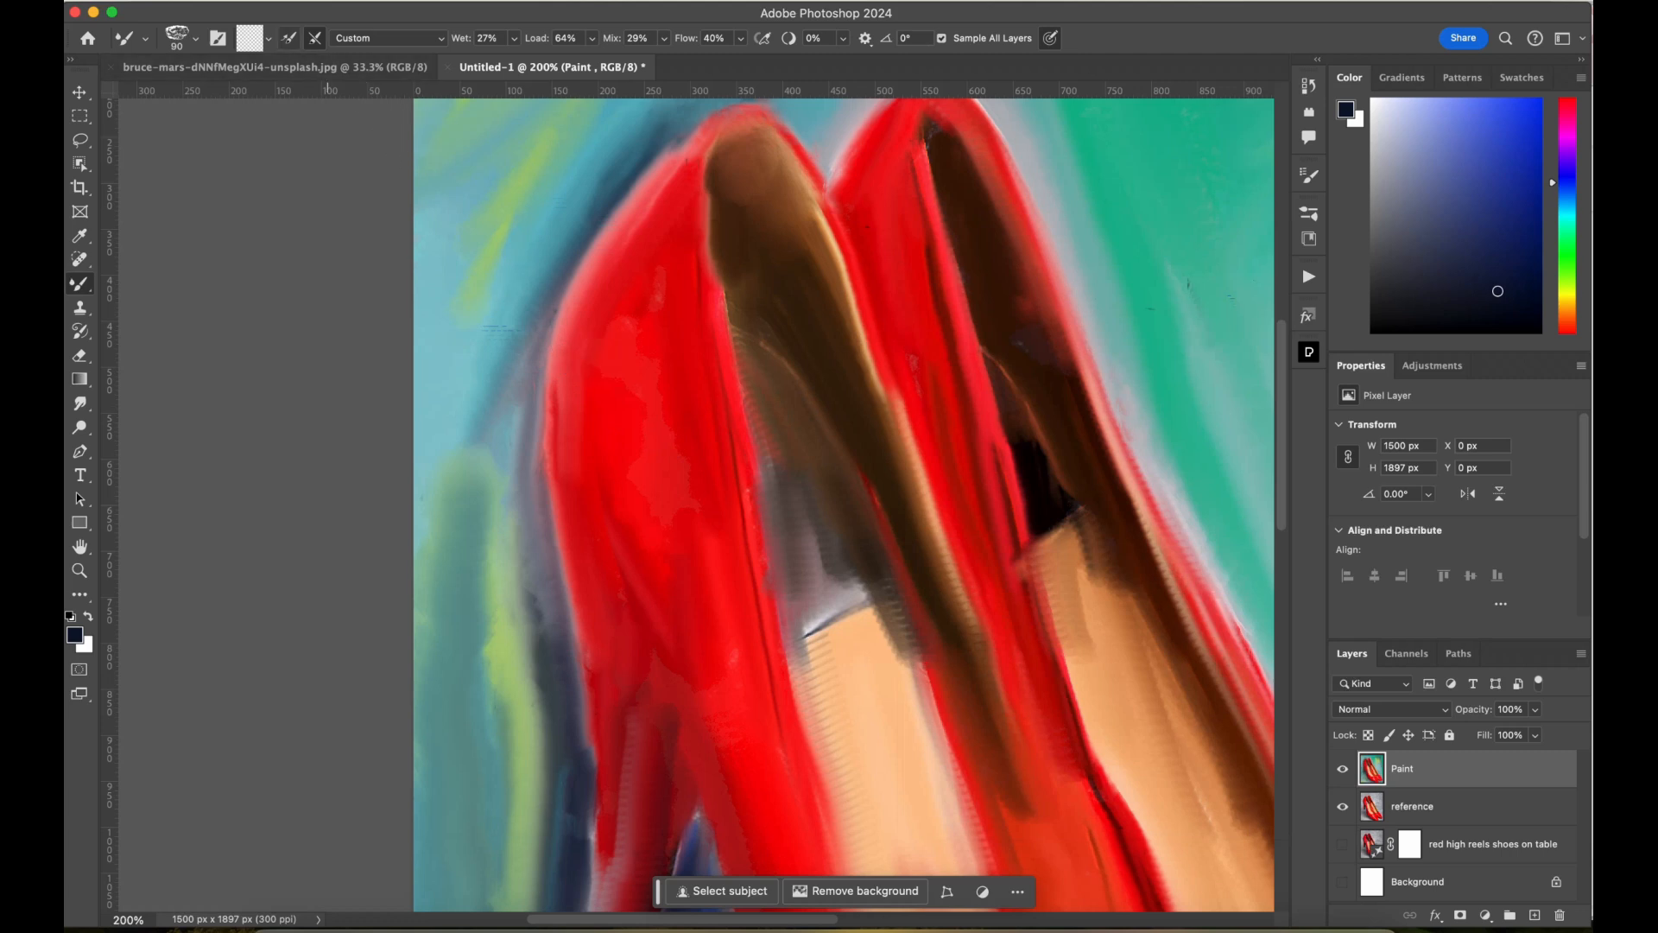
pyautogui.click(250, 38)
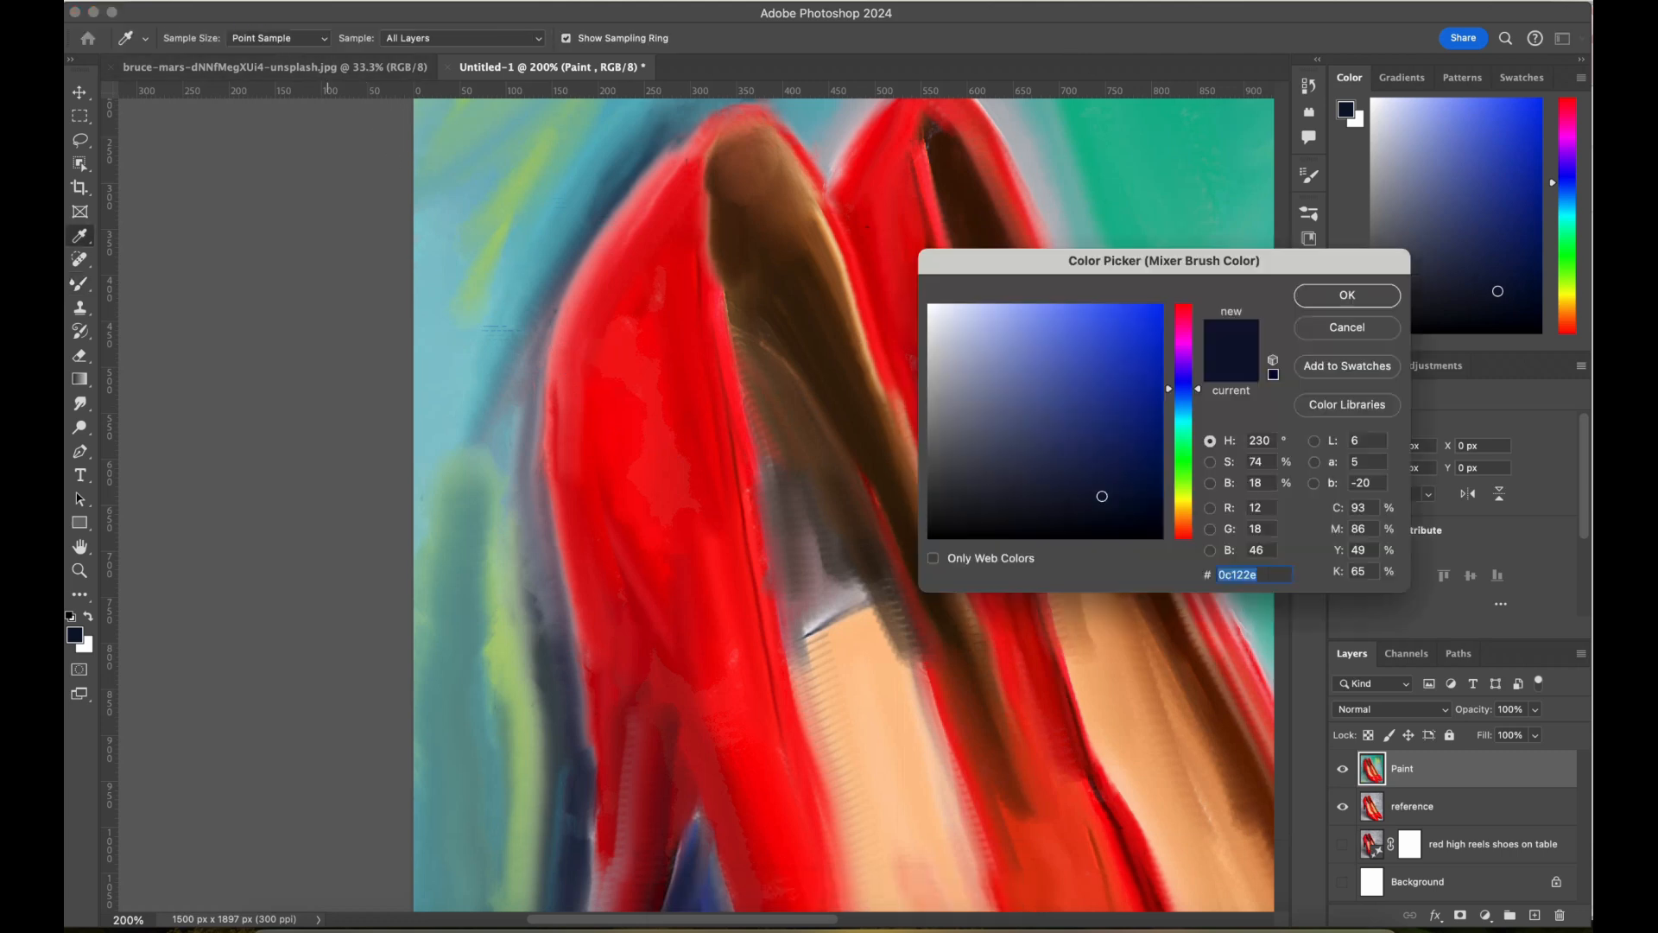
pyautogui.click(641, 313)
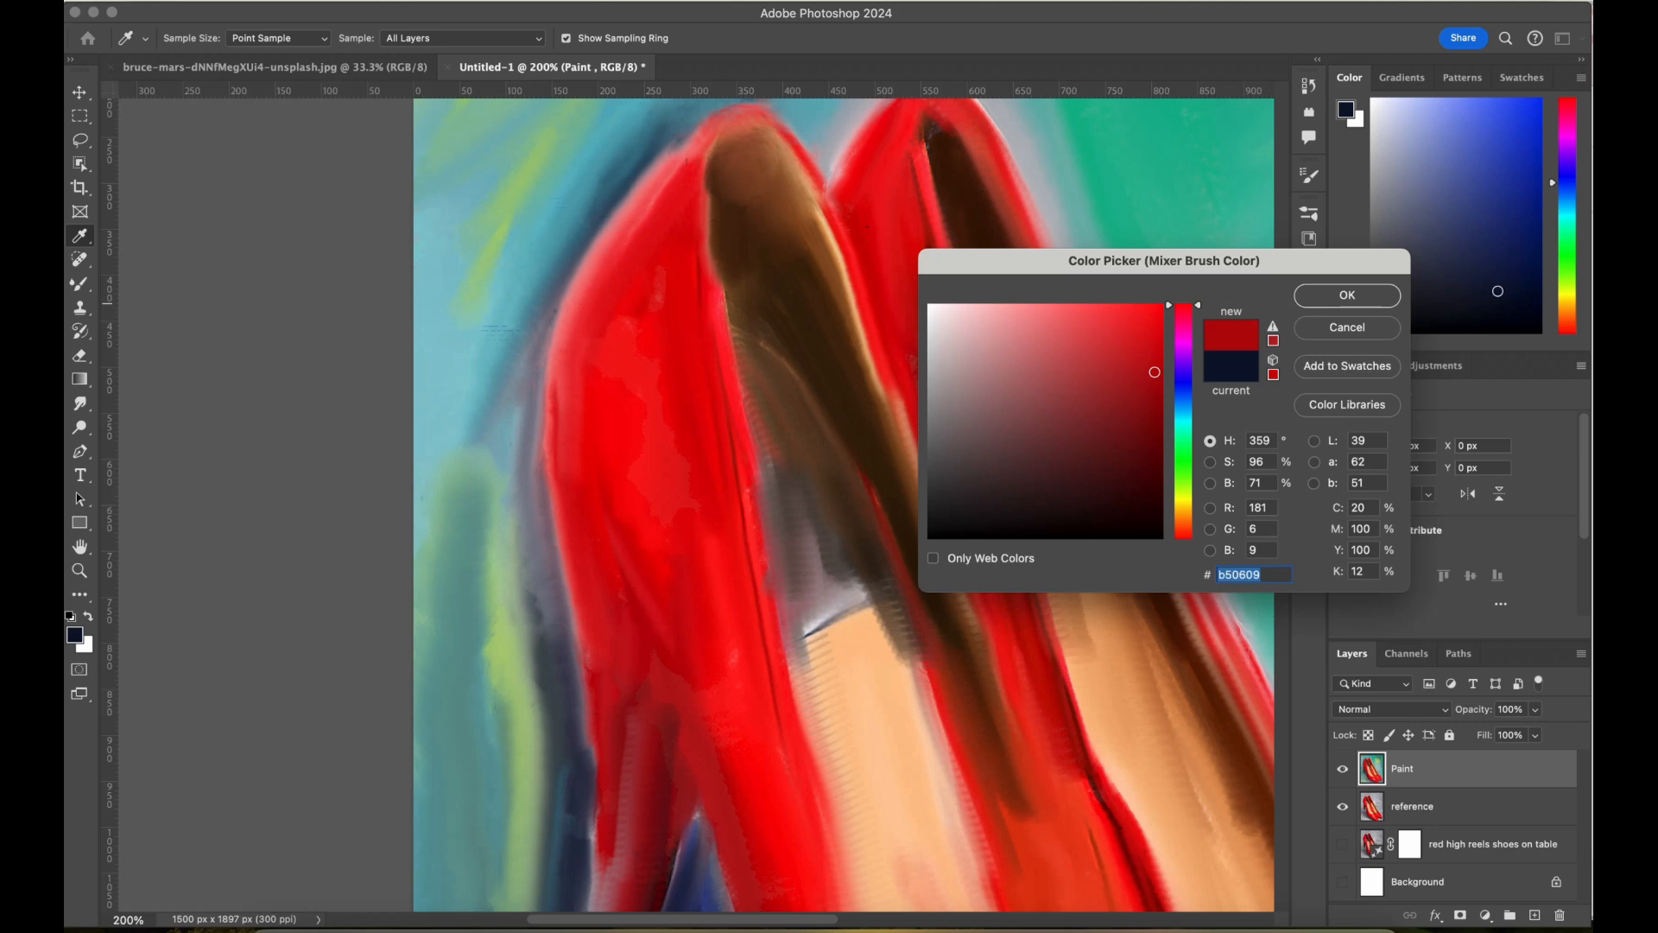
pyautogui.click(712, 323)
pyautogui.click(1126, 398)
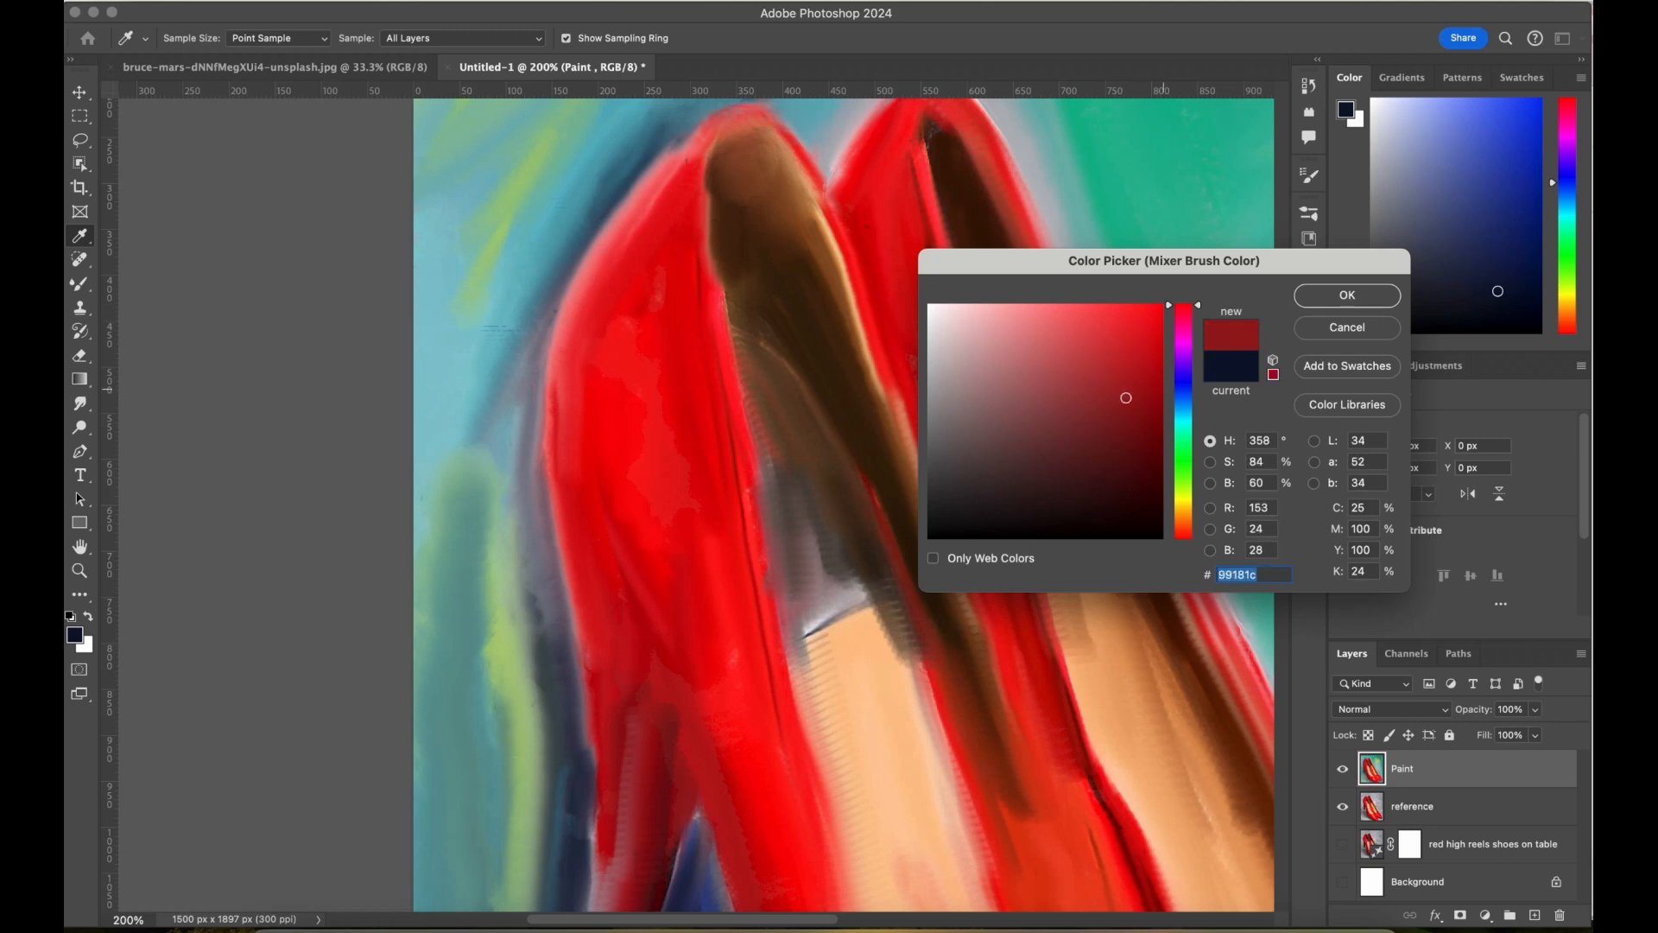
pyautogui.press('Return')
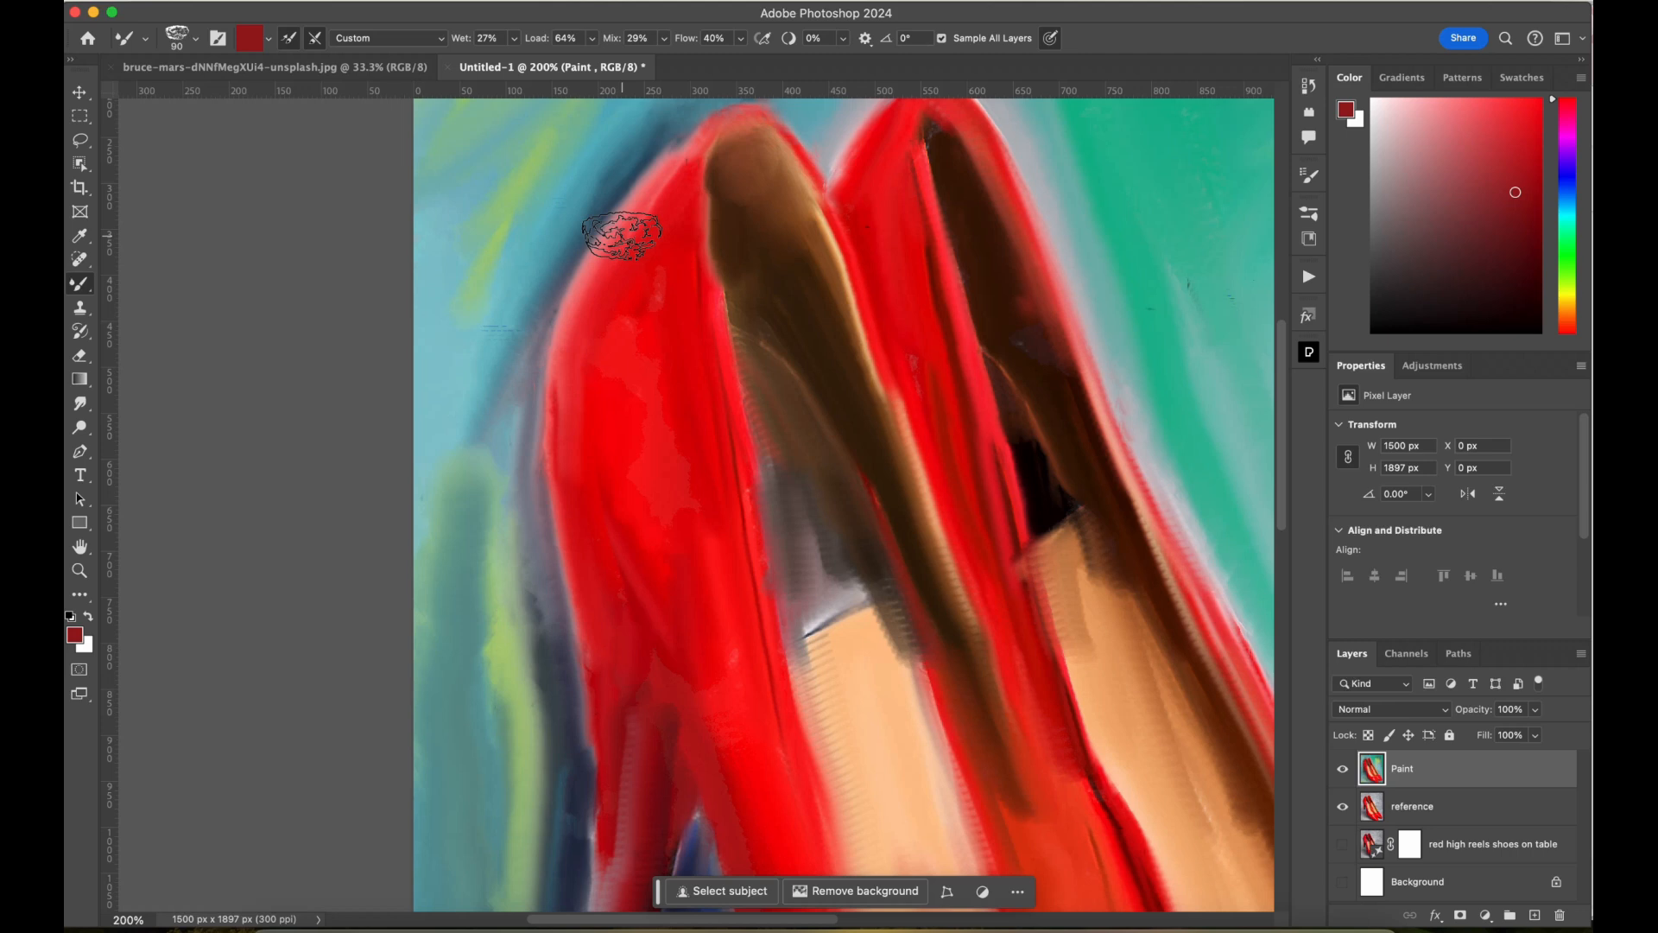
pyautogui.press('[')
pyautogui.press('[')
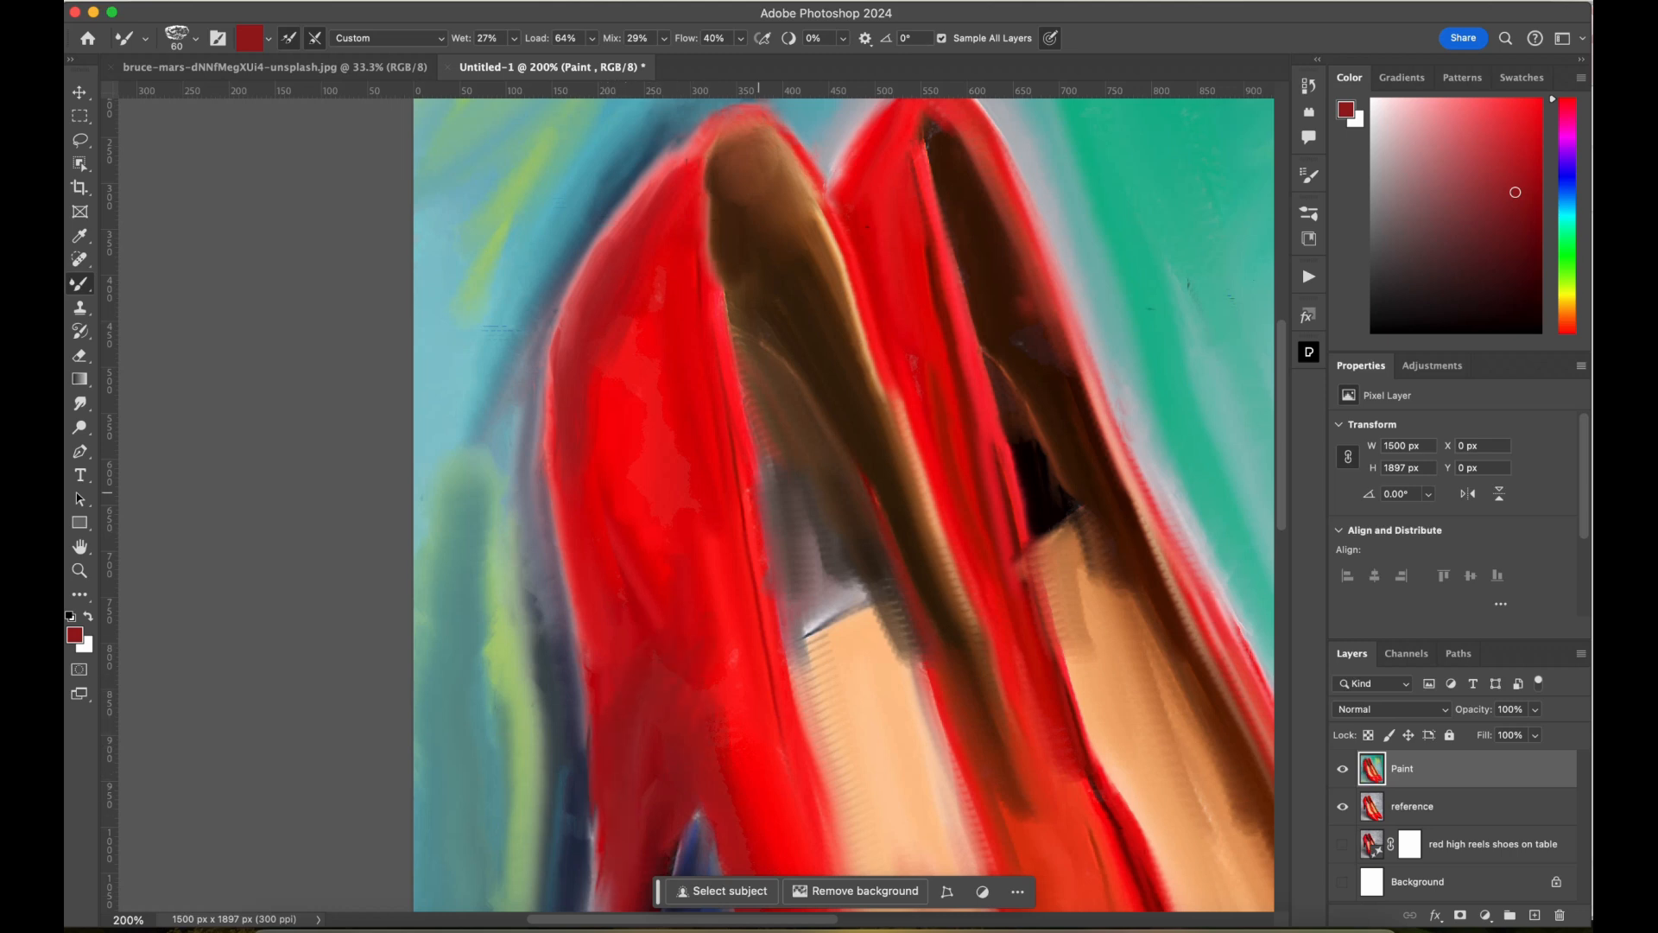
# Pick a light pink and paint a soft highlight on the outer side of the left shoe's heel.
pyautogui.click(1470, 135)
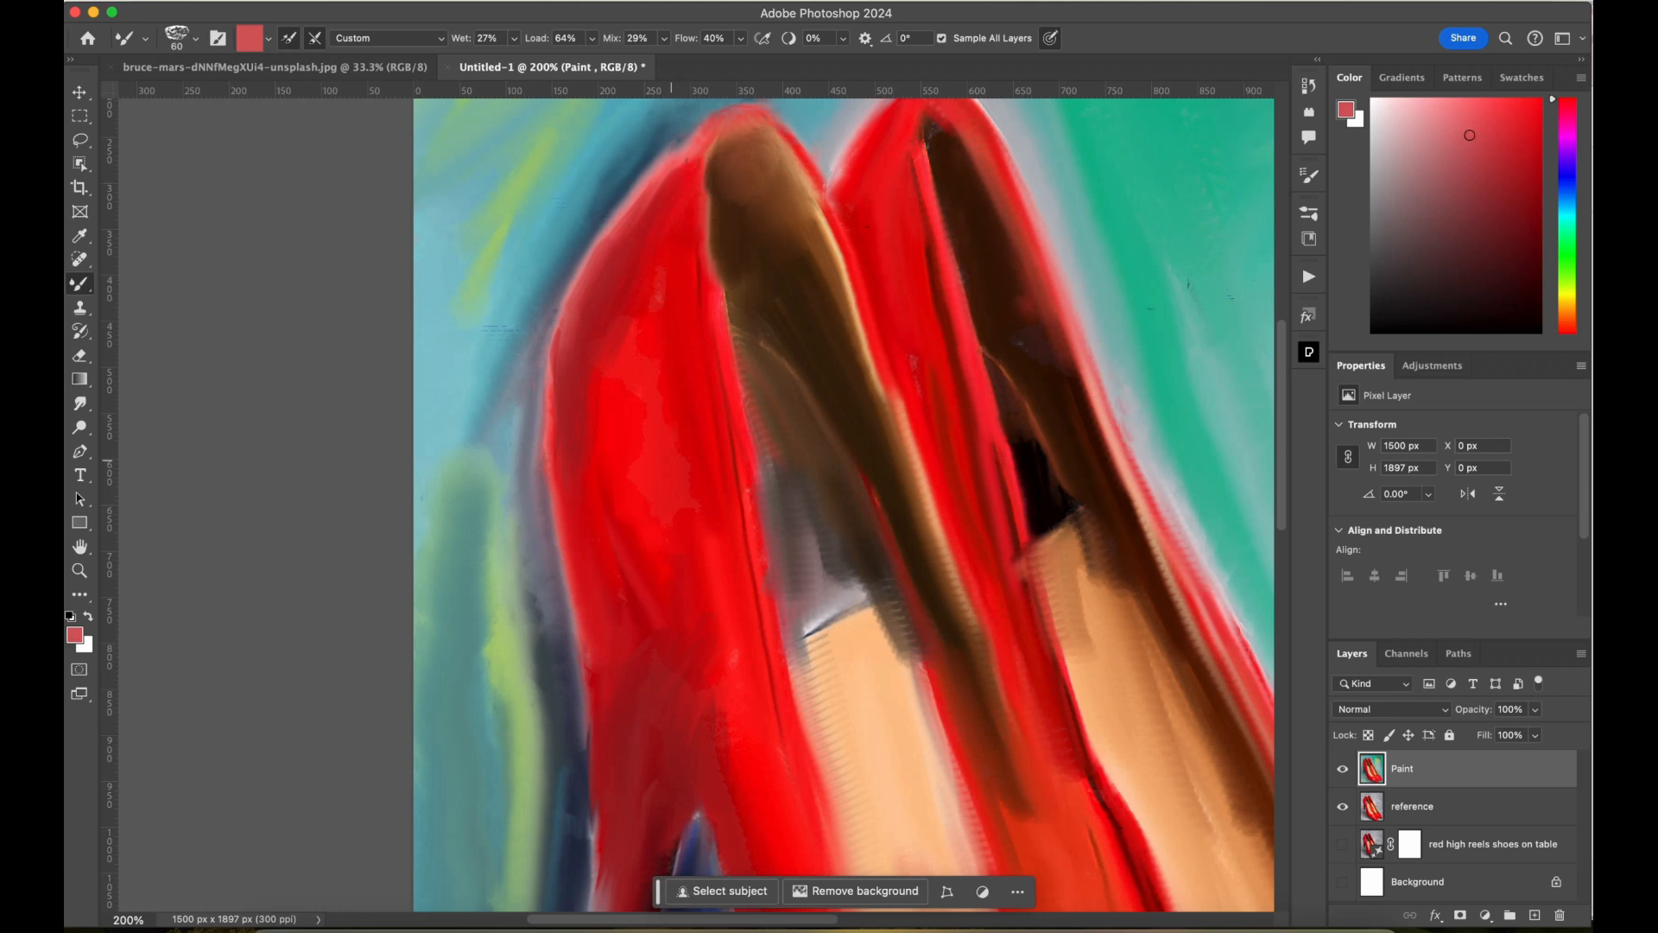
pyautogui.click(1434, 114)
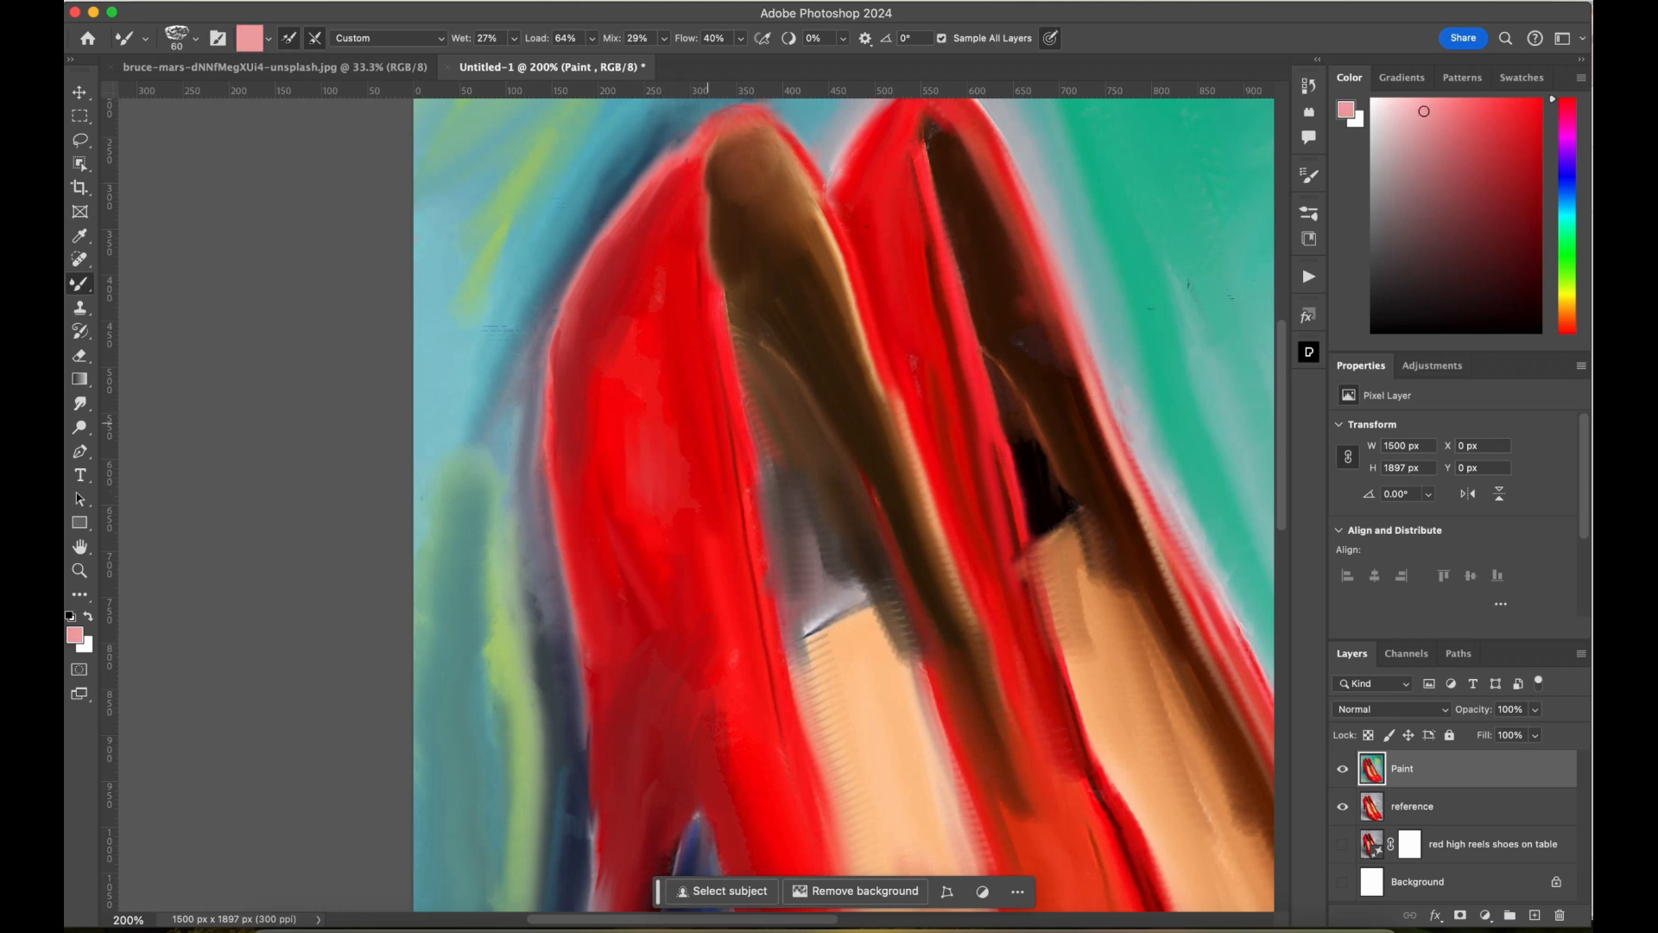
pyautogui.moveTo(655, 518)
pyautogui.mouseDown()
pyautogui.moveTo(644, 421)
pyautogui.moveTo(605, 488)
pyautogui.moveTo(626, 389)
pyautogui.moveTo(647, 416)
pyautogui.moveTo(644, 535)
pyautogui.moveTo(682, 553)
pyautogui.moveTo(624, 511)
pyautogui.mouseUp()
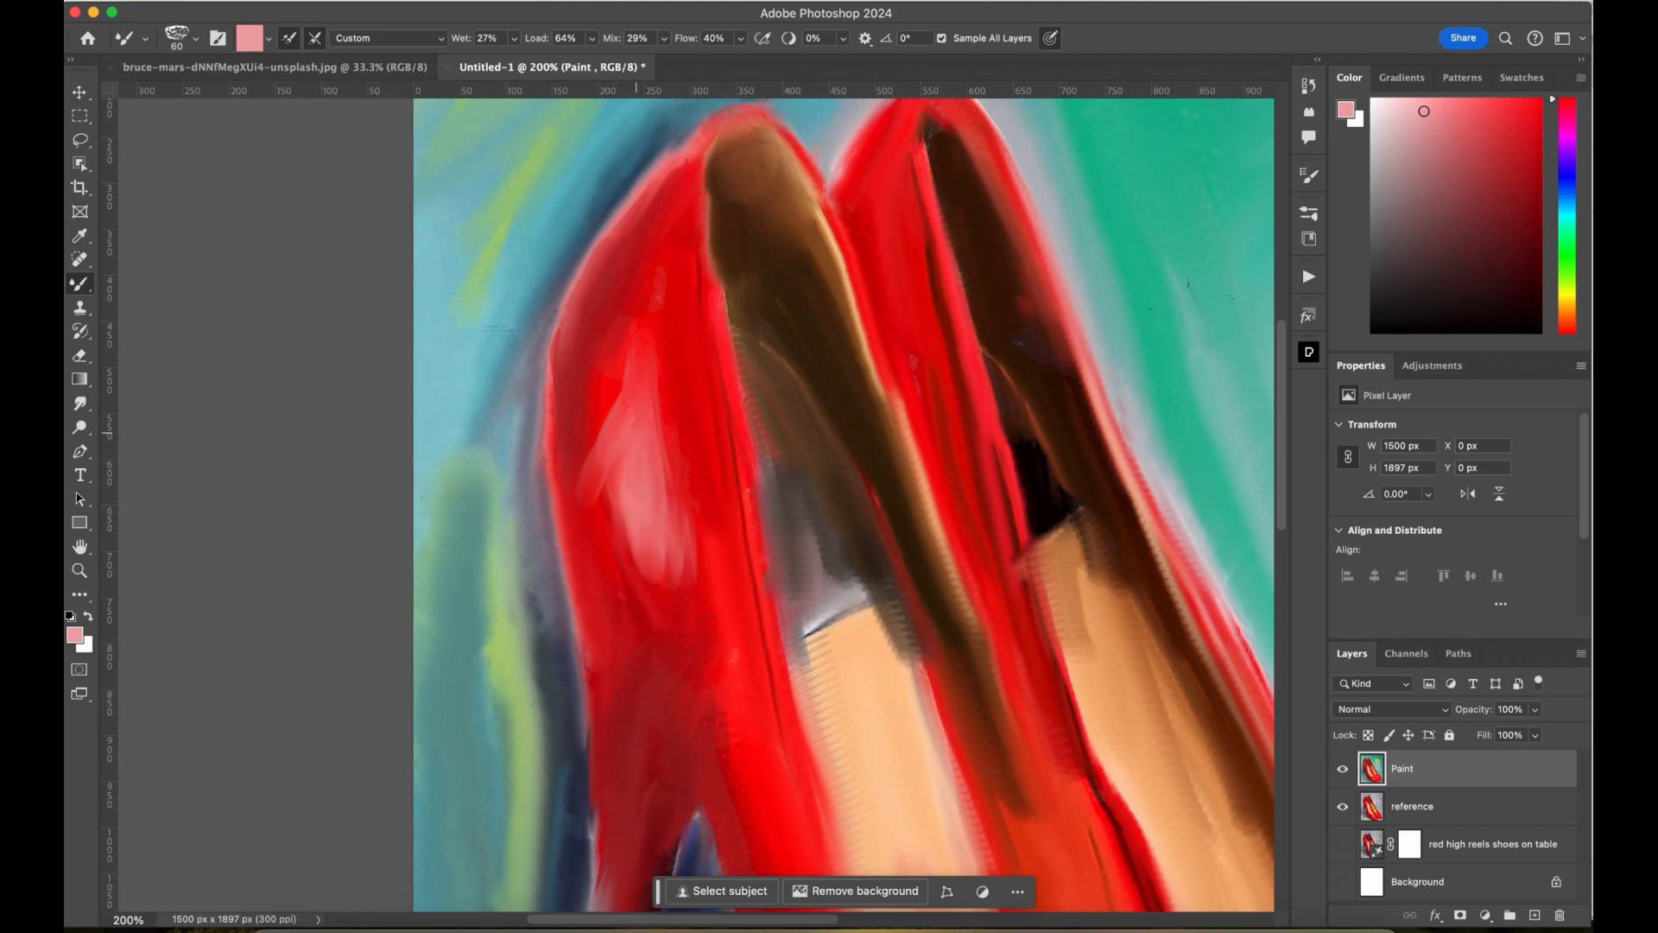
# Shade the upper inner side of the right shoe with dark red, and choose a brighter red.
pyautogui.click(1523, 175)
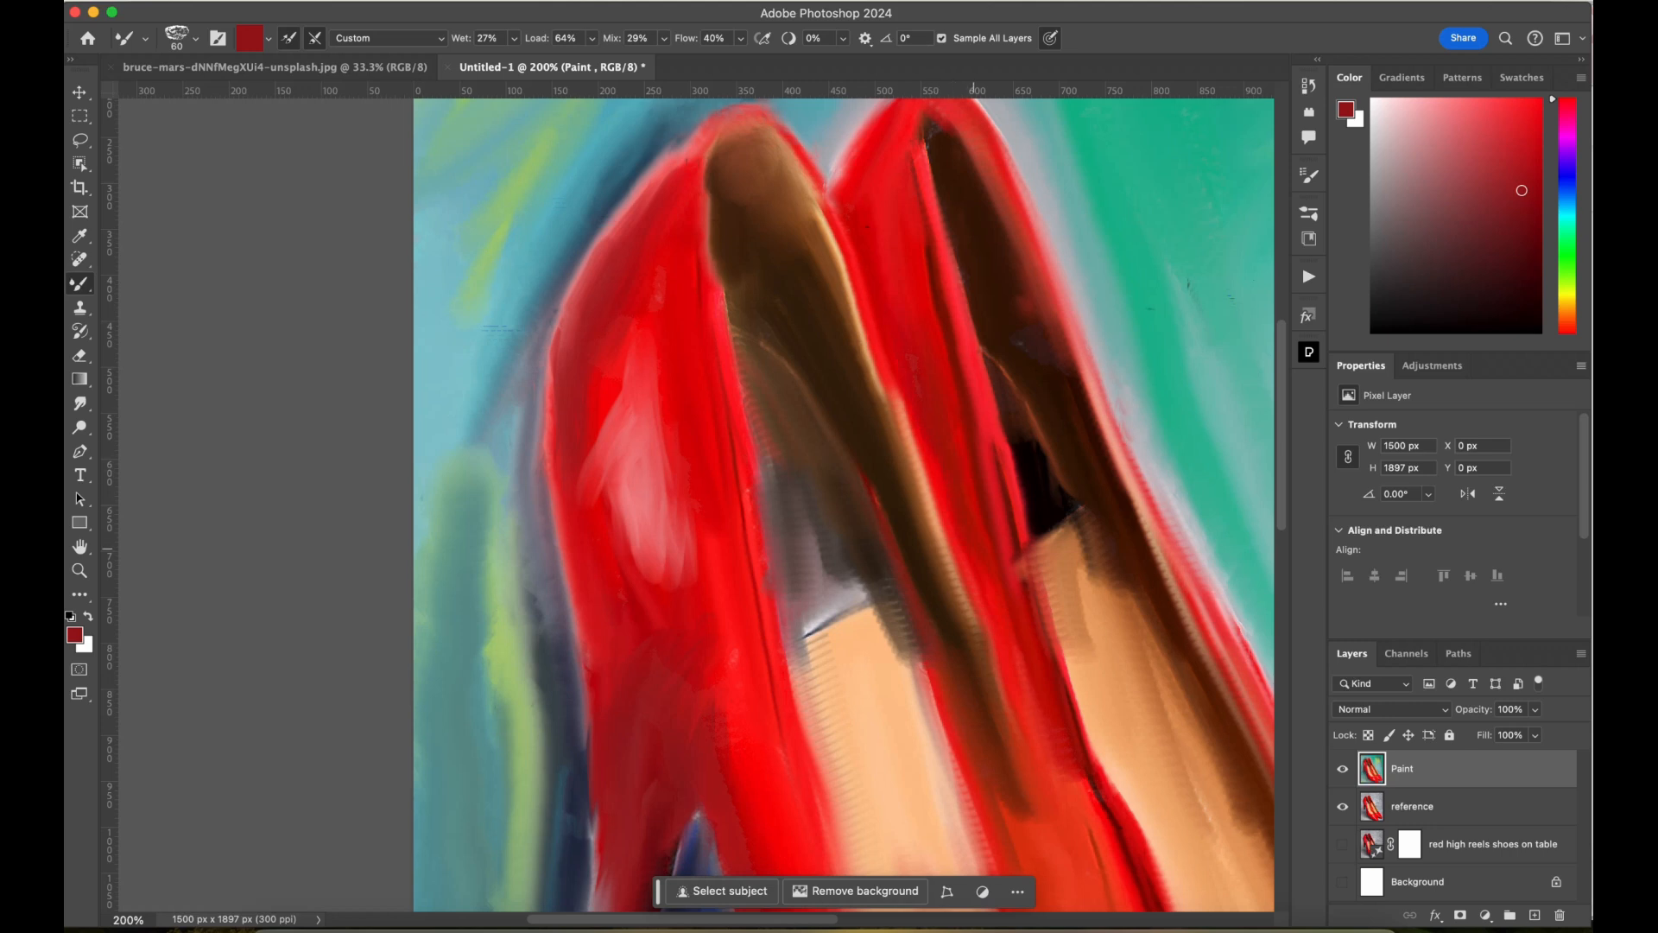
pyautogui.click(1514, 131)
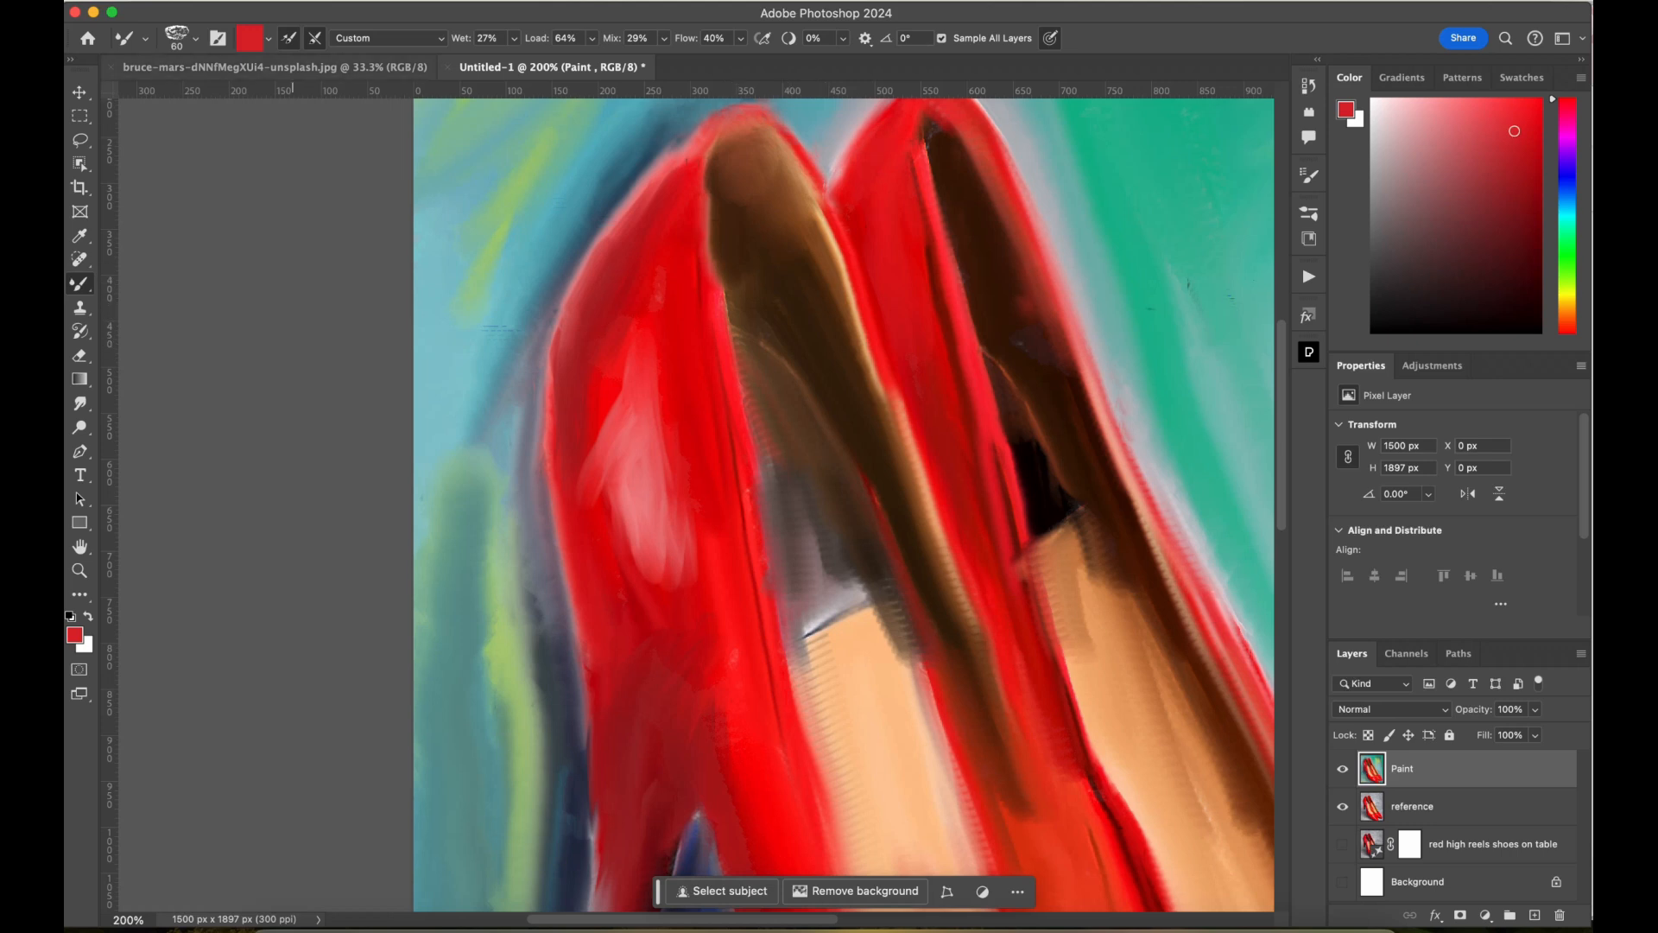
# Sample a dark brown from the left shoe's lining and paint over the lining near the top of its opening.
pyautogui.click(250, 38)
pyautogui.click(830, 329)
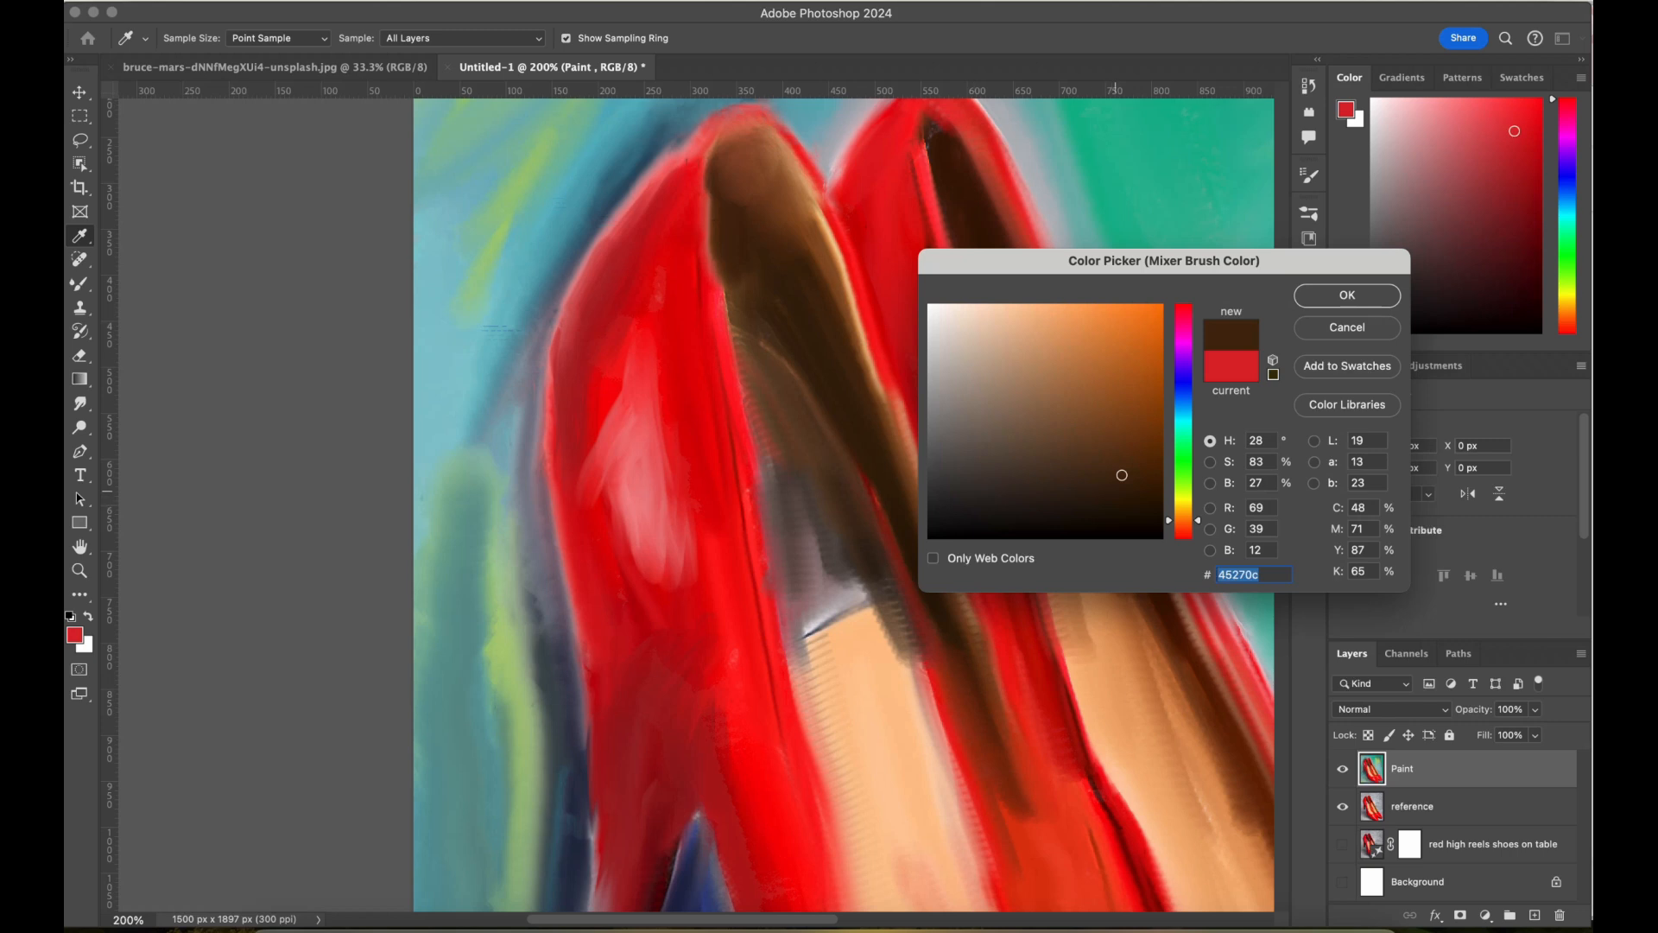
pyautogui.press('Return')
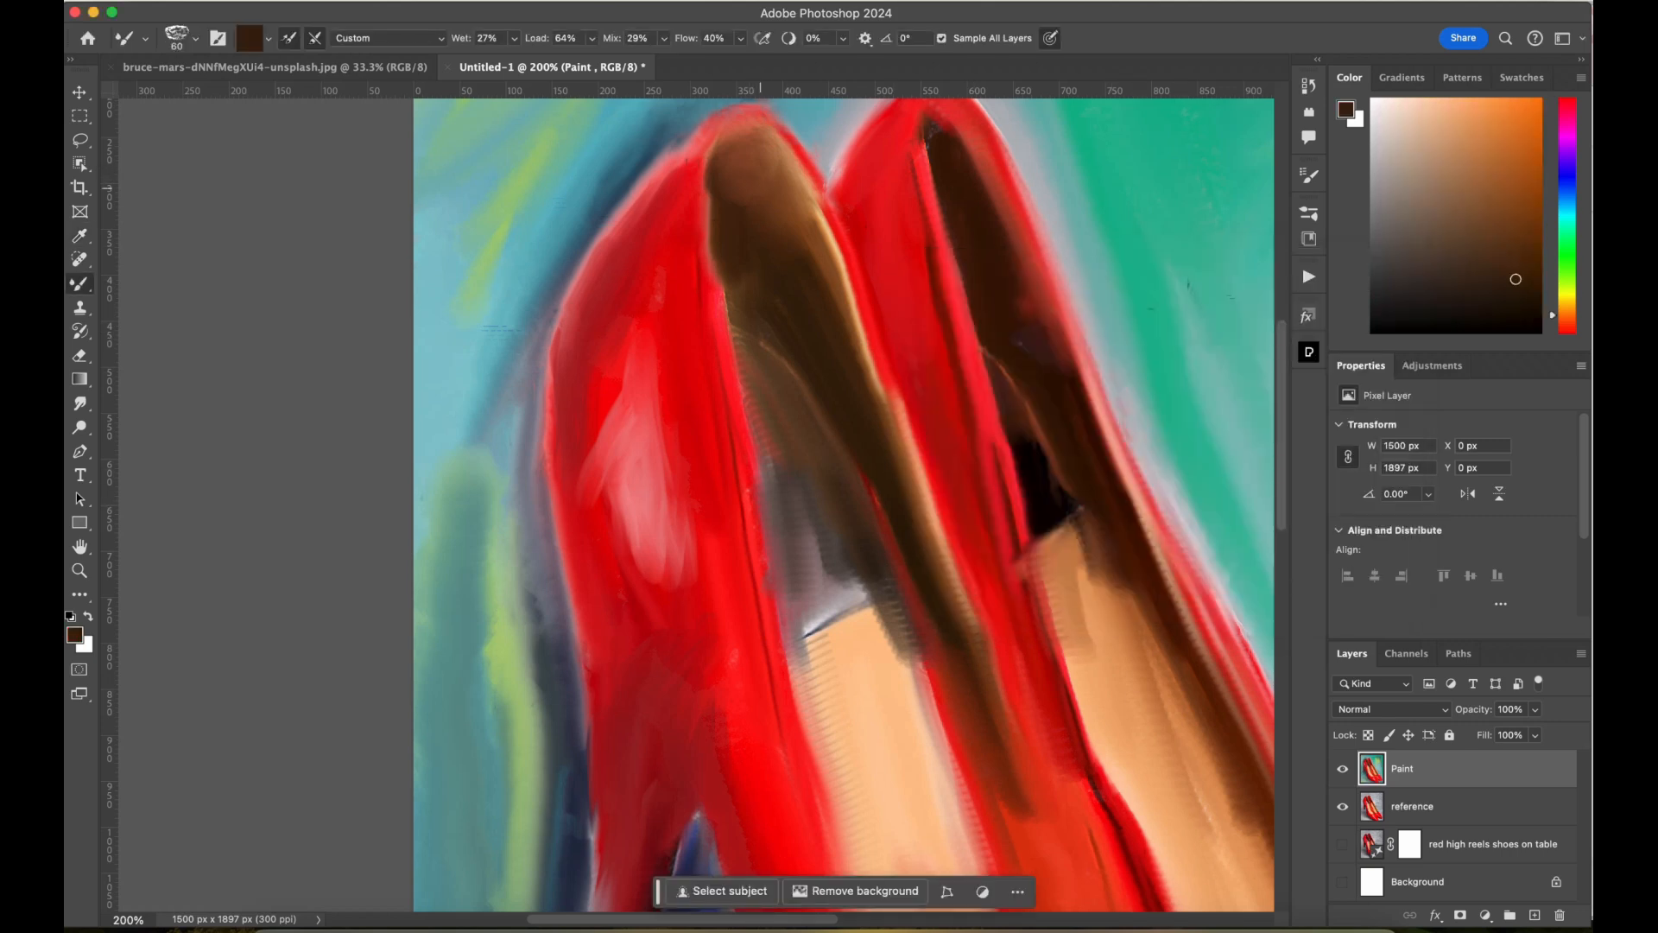
pyautogui.moveTo(743, 207); pyautogui.dragTo(791, 274)
pyautogui.moveTo(756, 216)
pyautogui.mouseDown()
pyautogui.moveTo(781, 192)
pyautogui.moveTo(803, 218)
pyautogui.mouseUp()
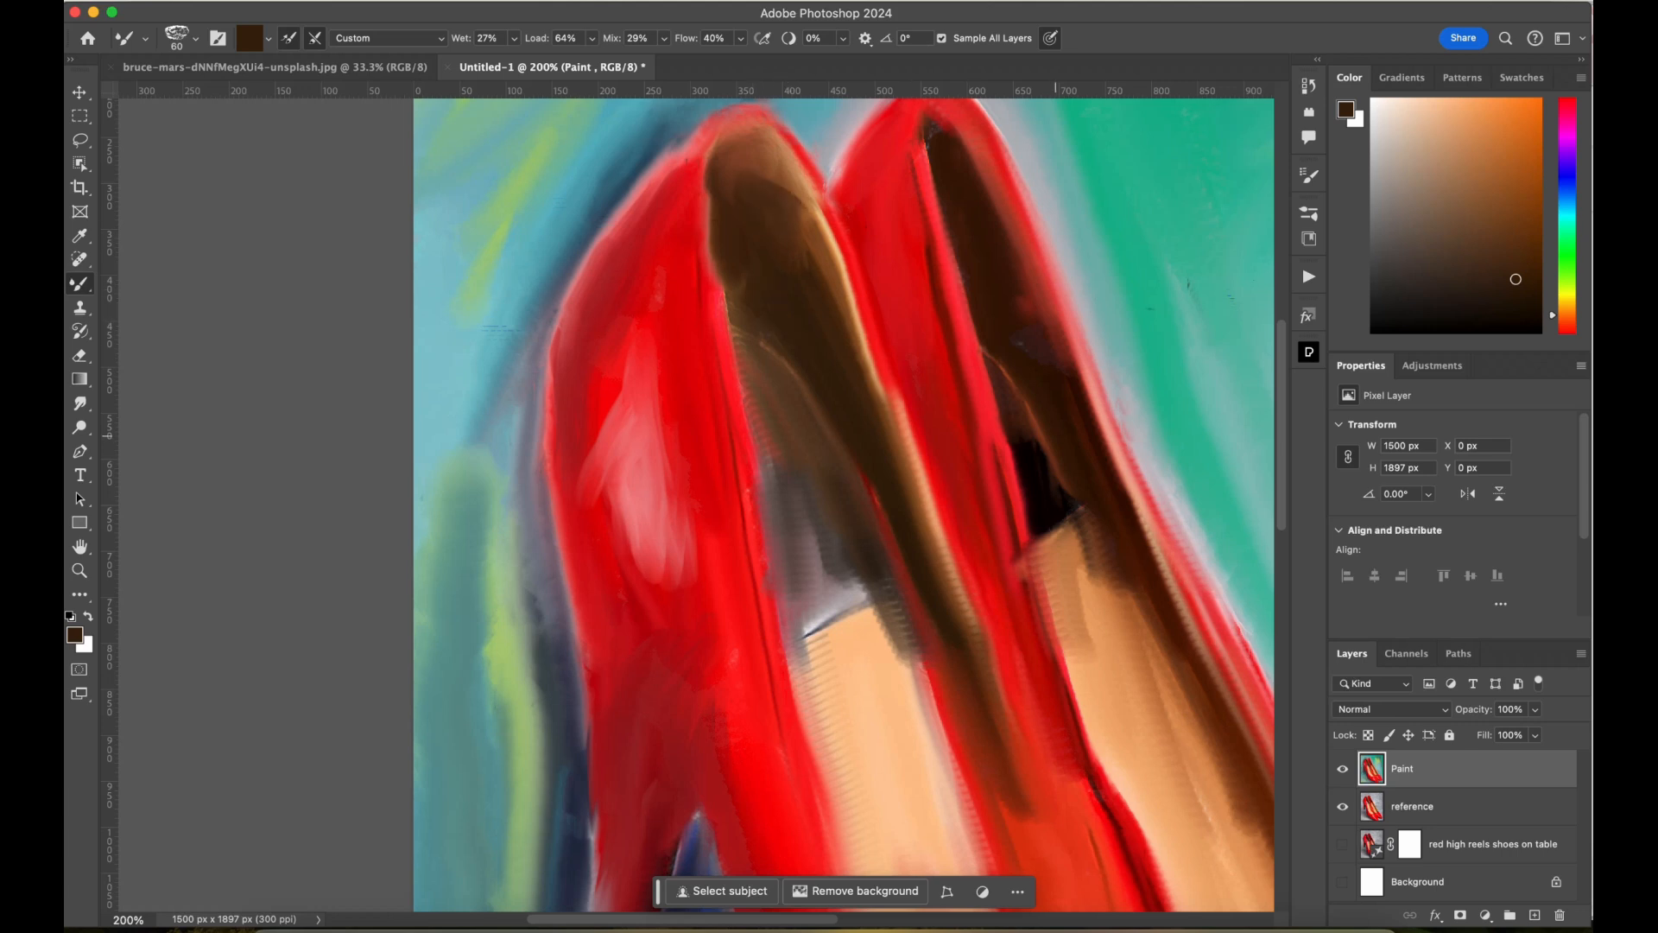
# Load the brush with pink #ed9da2 and extend the highlights on the toes of both shoes.
pyautogui.scroll(-10, 844, 505)
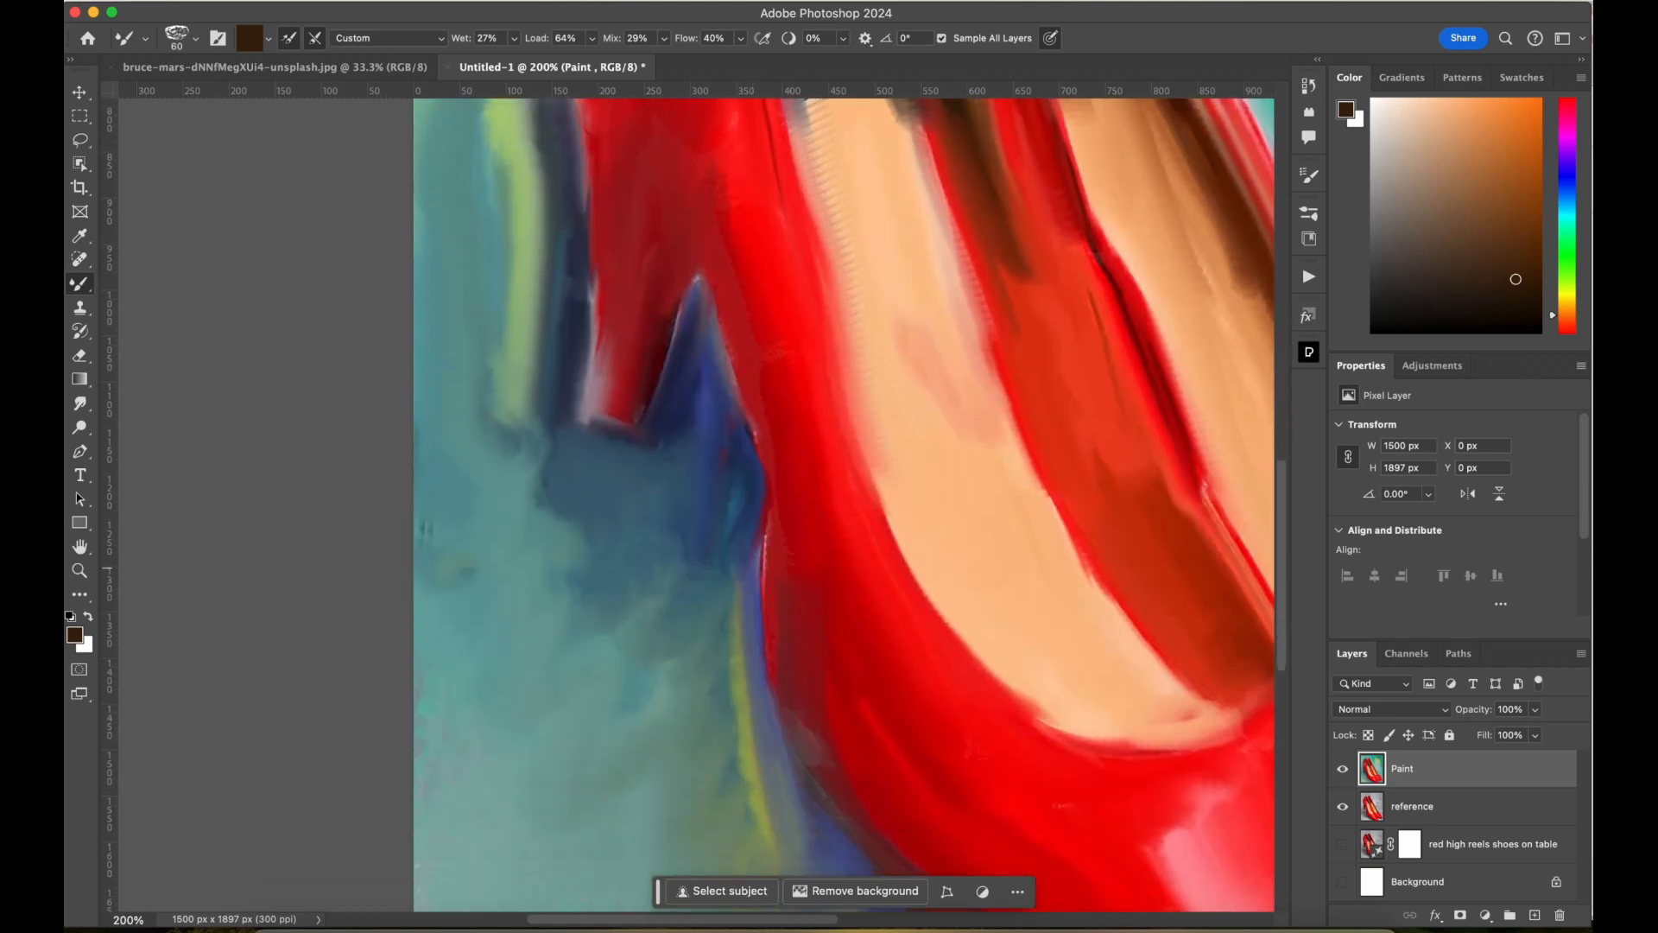
pyautogui.hscroll(10, 924, 506)
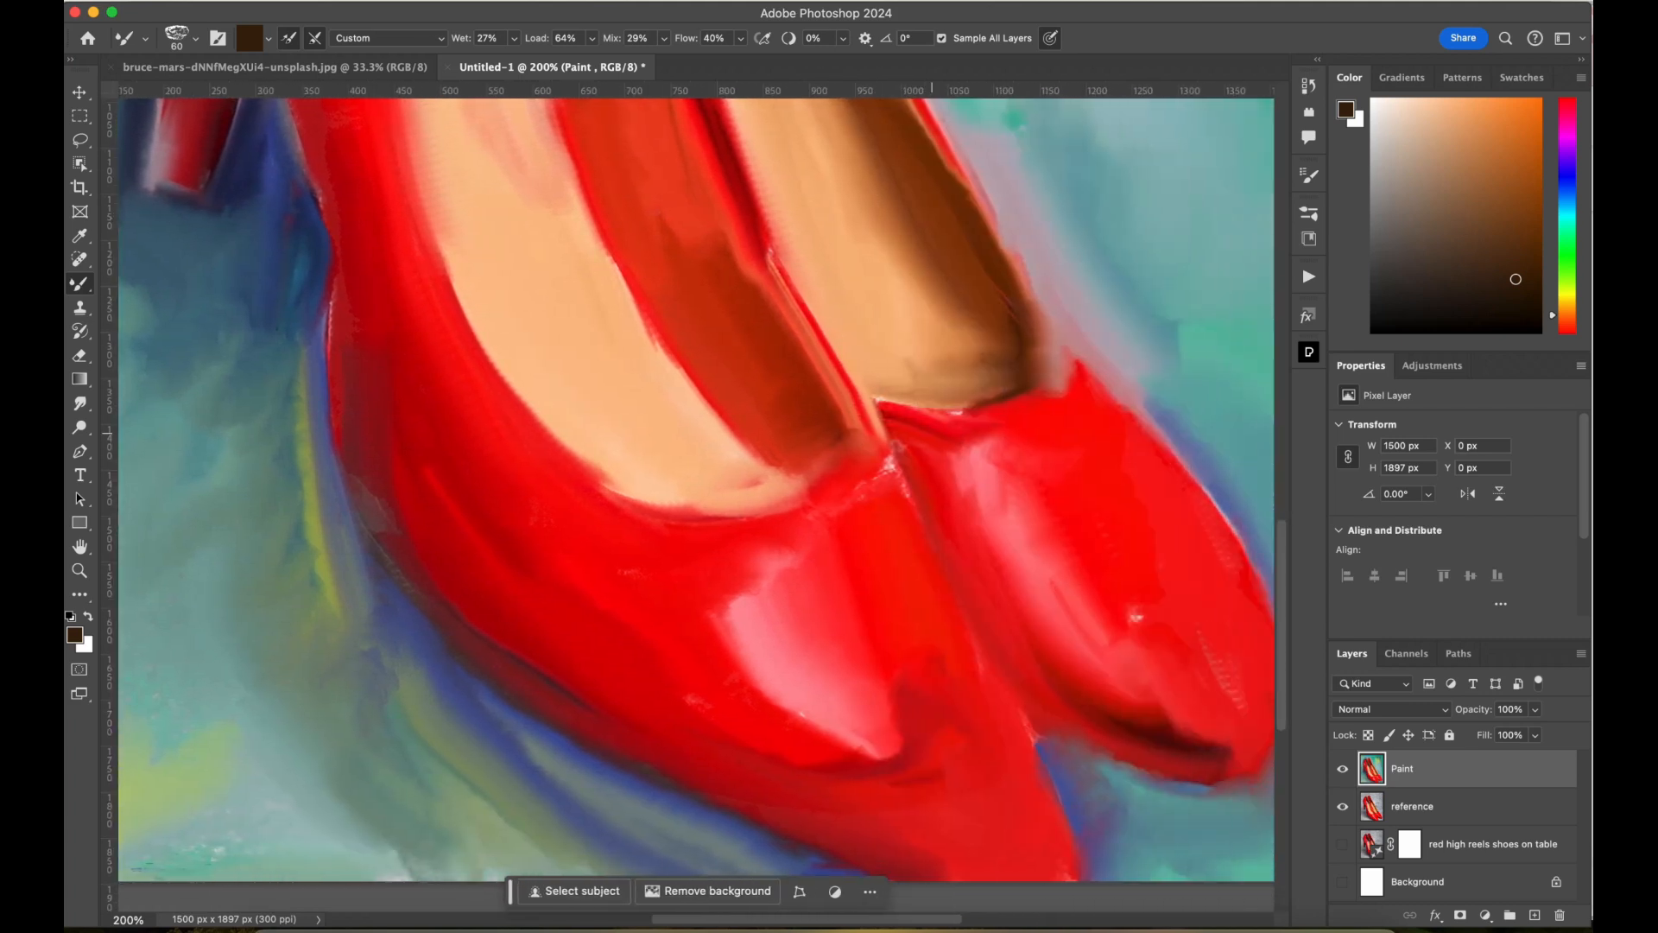
pyautogui.click(249, 38)
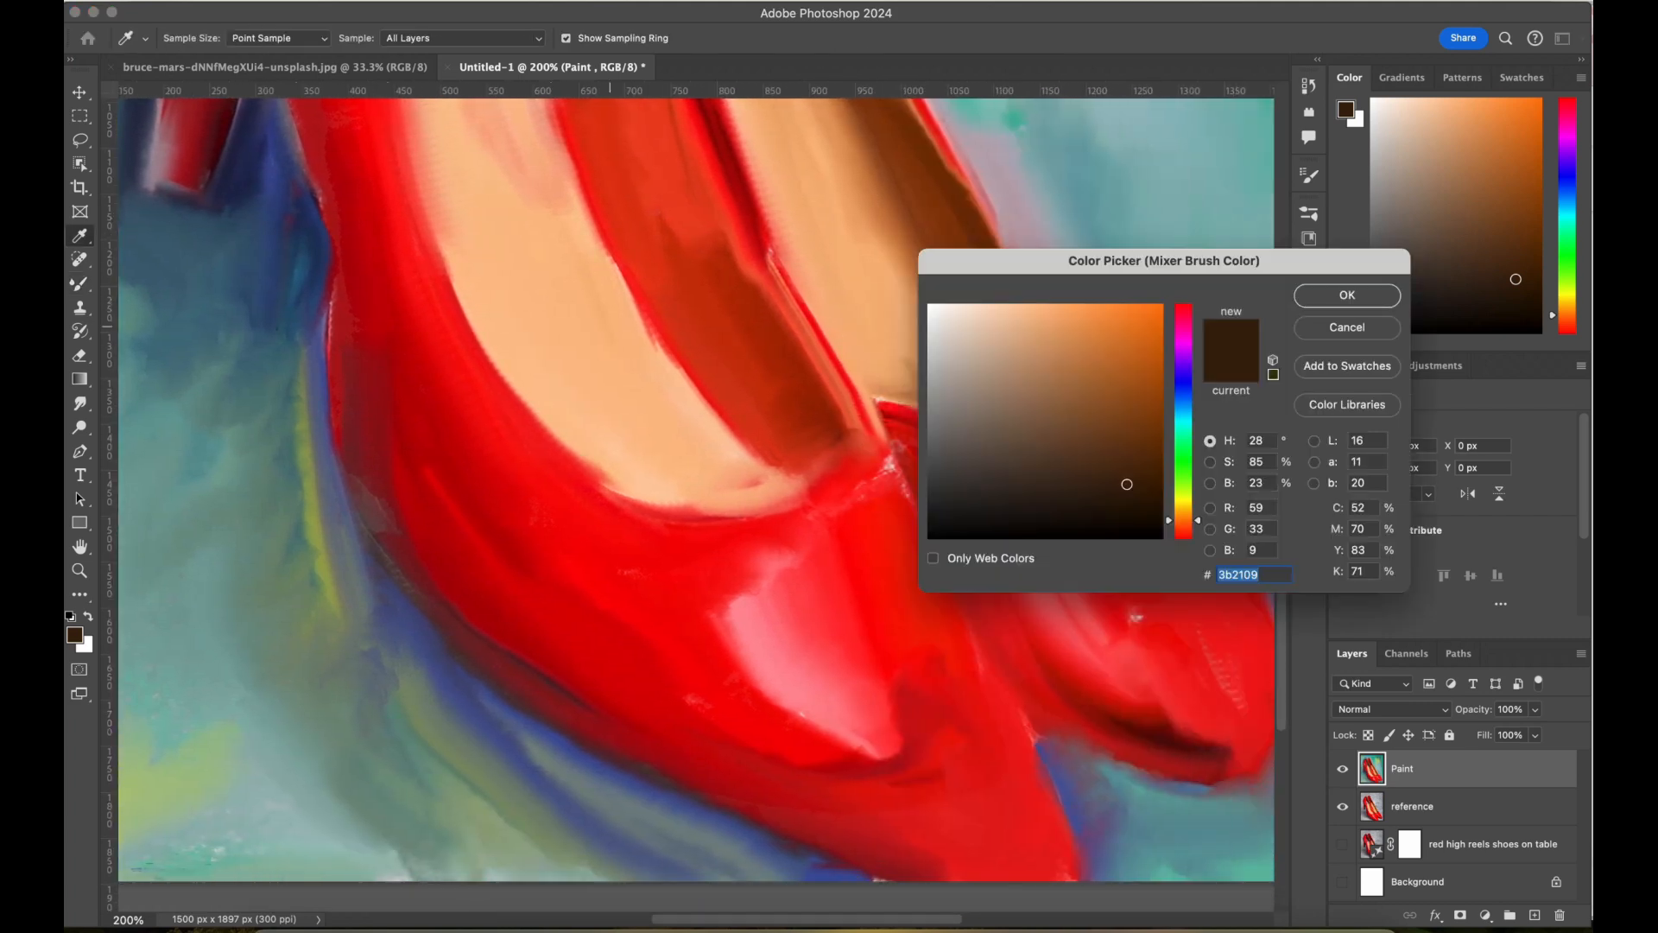
pyautogui.click(801, 631)
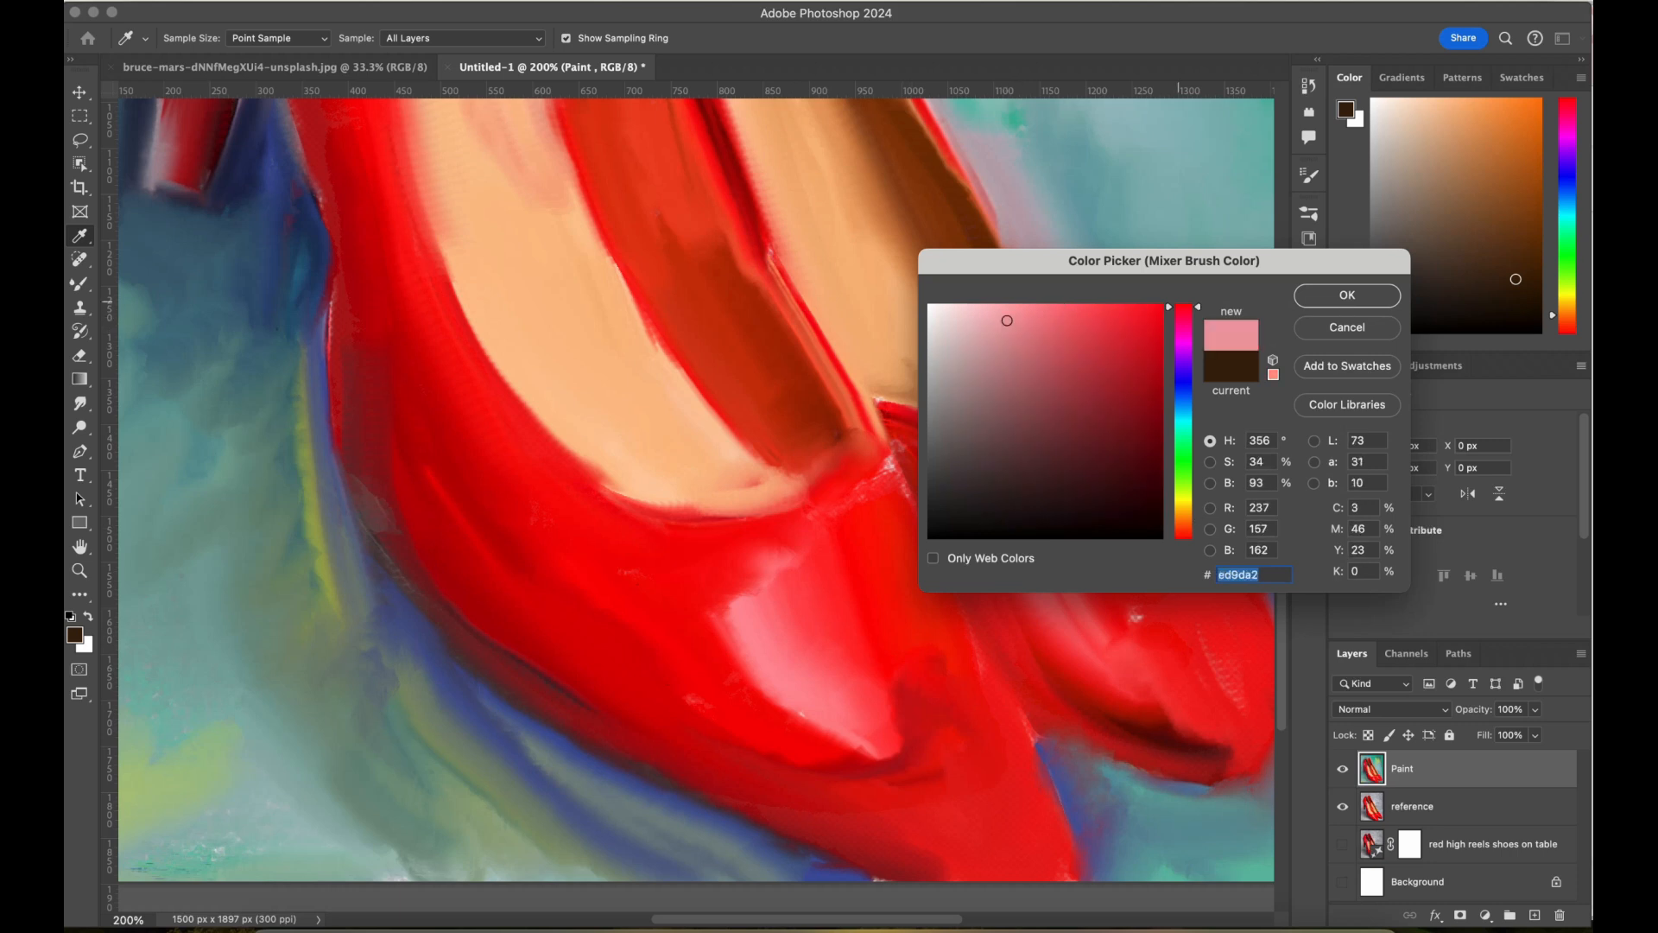
pyautogui.click(1347, 295)
pyautogui.moveTo(922, 687)
pyautogui.mouseDown()
pyautogui.moveTo(917, 750)
pyautogui.moveTo(837, 760)
pyautogui.moveTo(766, 725)
pyautogui.moveTo(807, 734)
pyautogui.mouseUp()
pyautogui.moveTo(1136, 618)
pyautogui.mouseDown()
pyautogui.moveTo(1214, 695)
pyautogui.moveTo(1071, 614)
pyautogui.moveTo(1123, 665)
pyautogui.moveTo(1036, 546)
pyautogui.moveTo(1014, 562)
pyautogui.mouseUp()
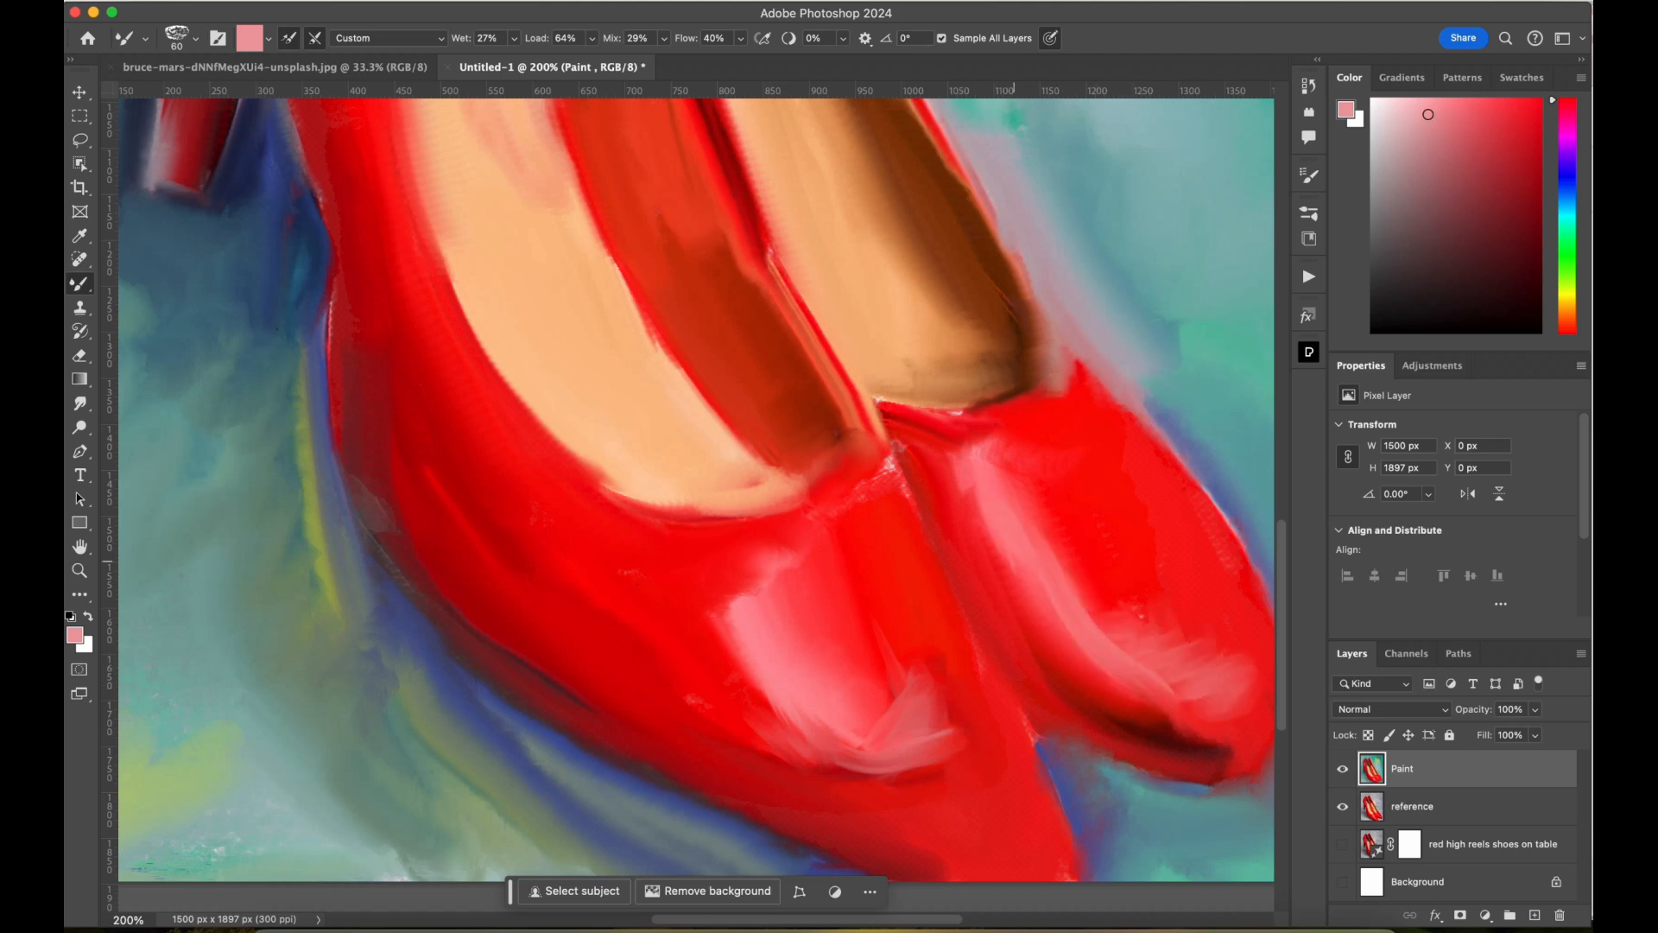
# Load the brush with bright red #f8151e and paint over the left shoe's front rim and the dark shadow under the right toe.
pyautogui.click(247, 38)
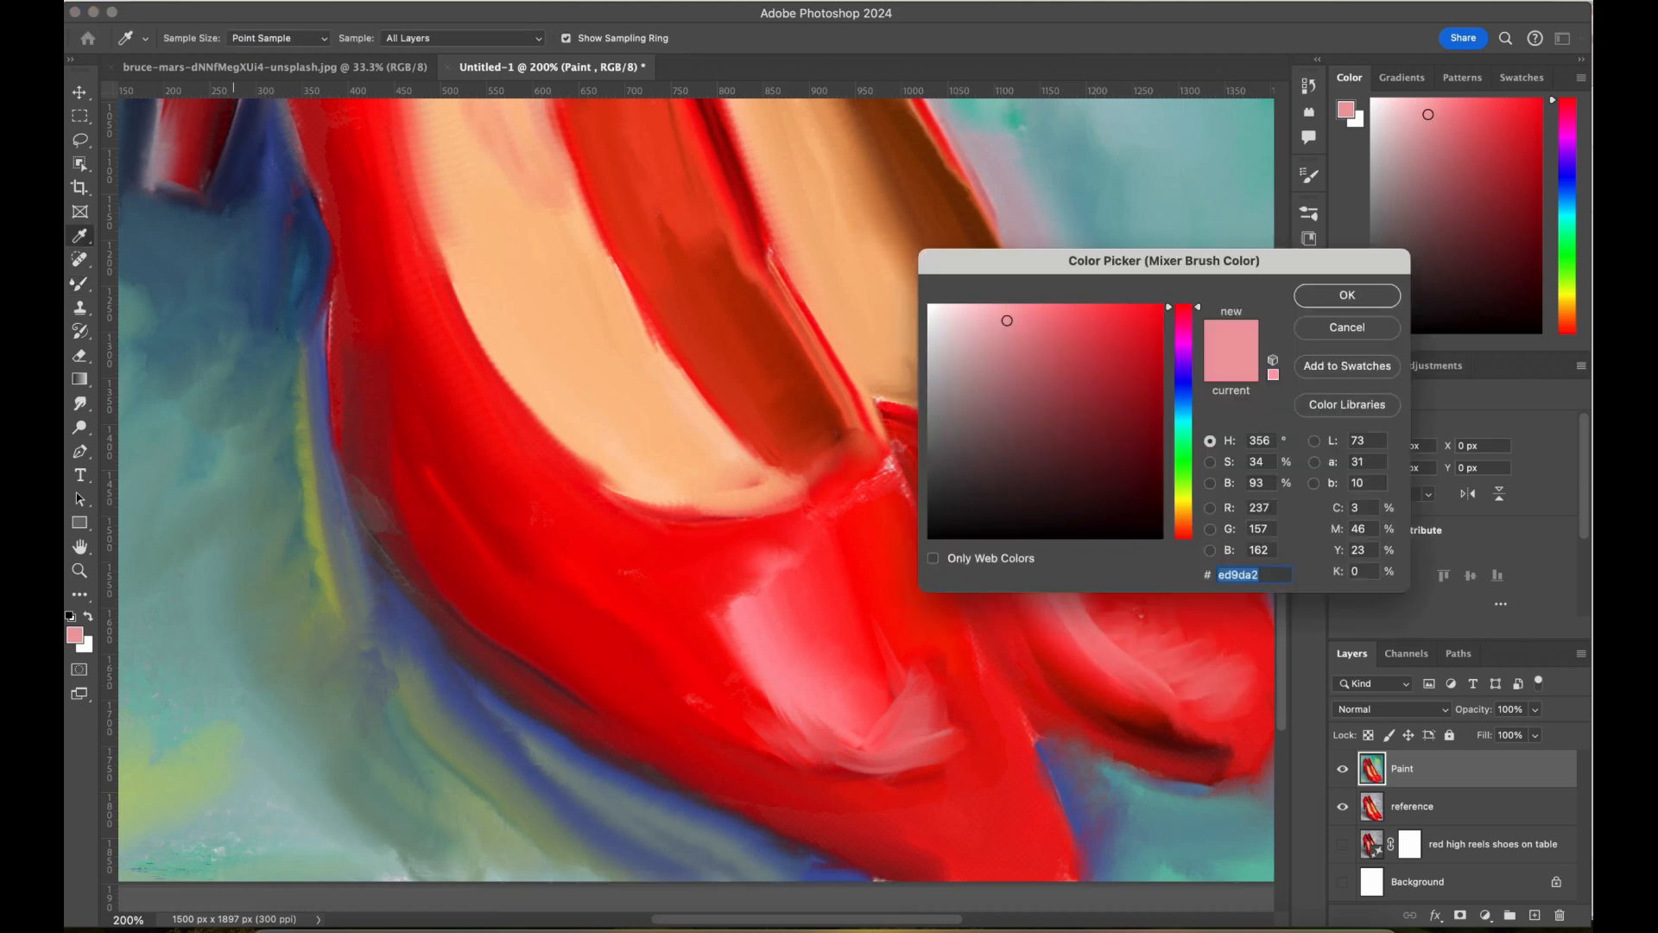
pyautogui.click(670, 555)
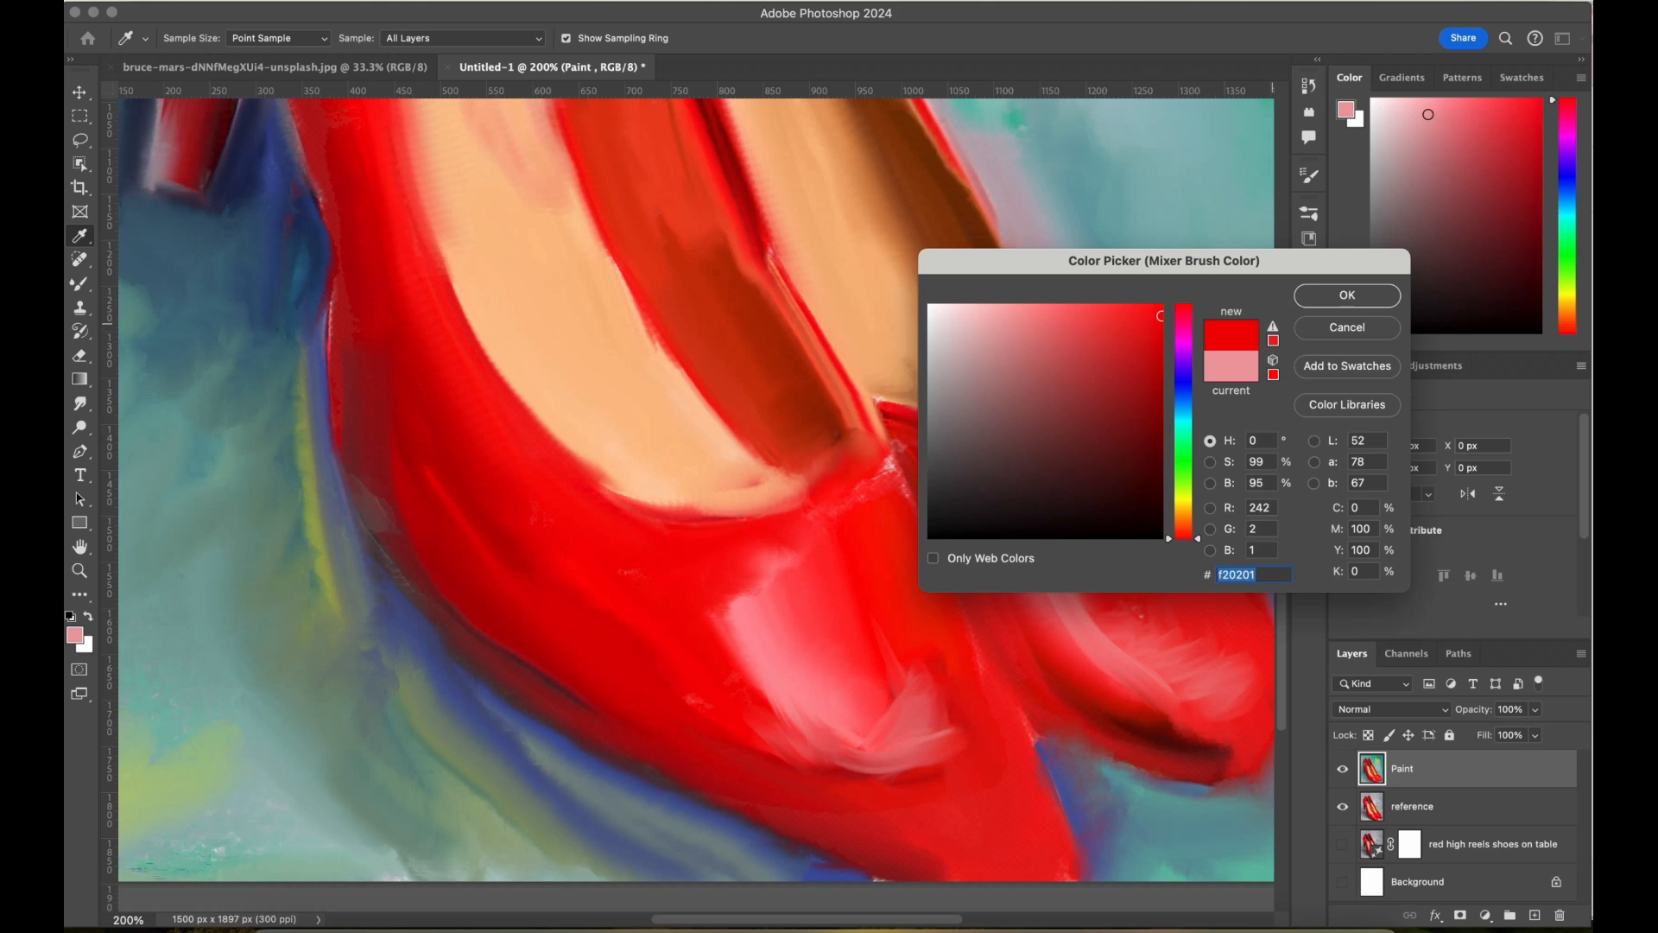
pyautogui.click(1272, 326)
pyautogui.click(1142, 310)
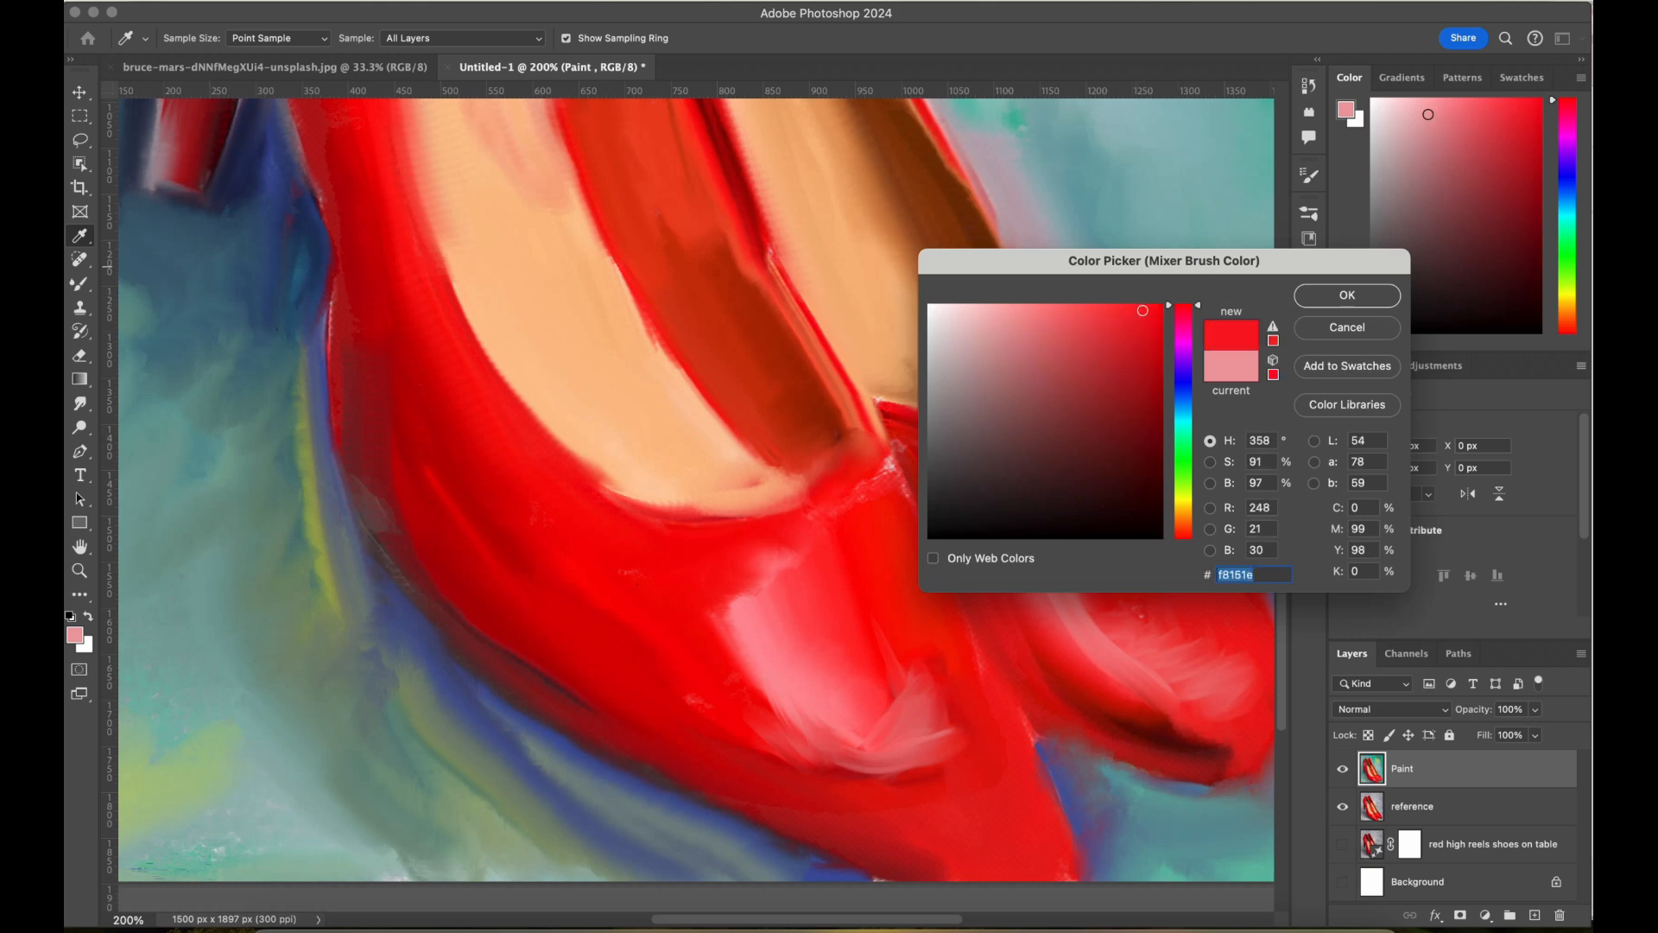
pyautogui.click(1347, 294)
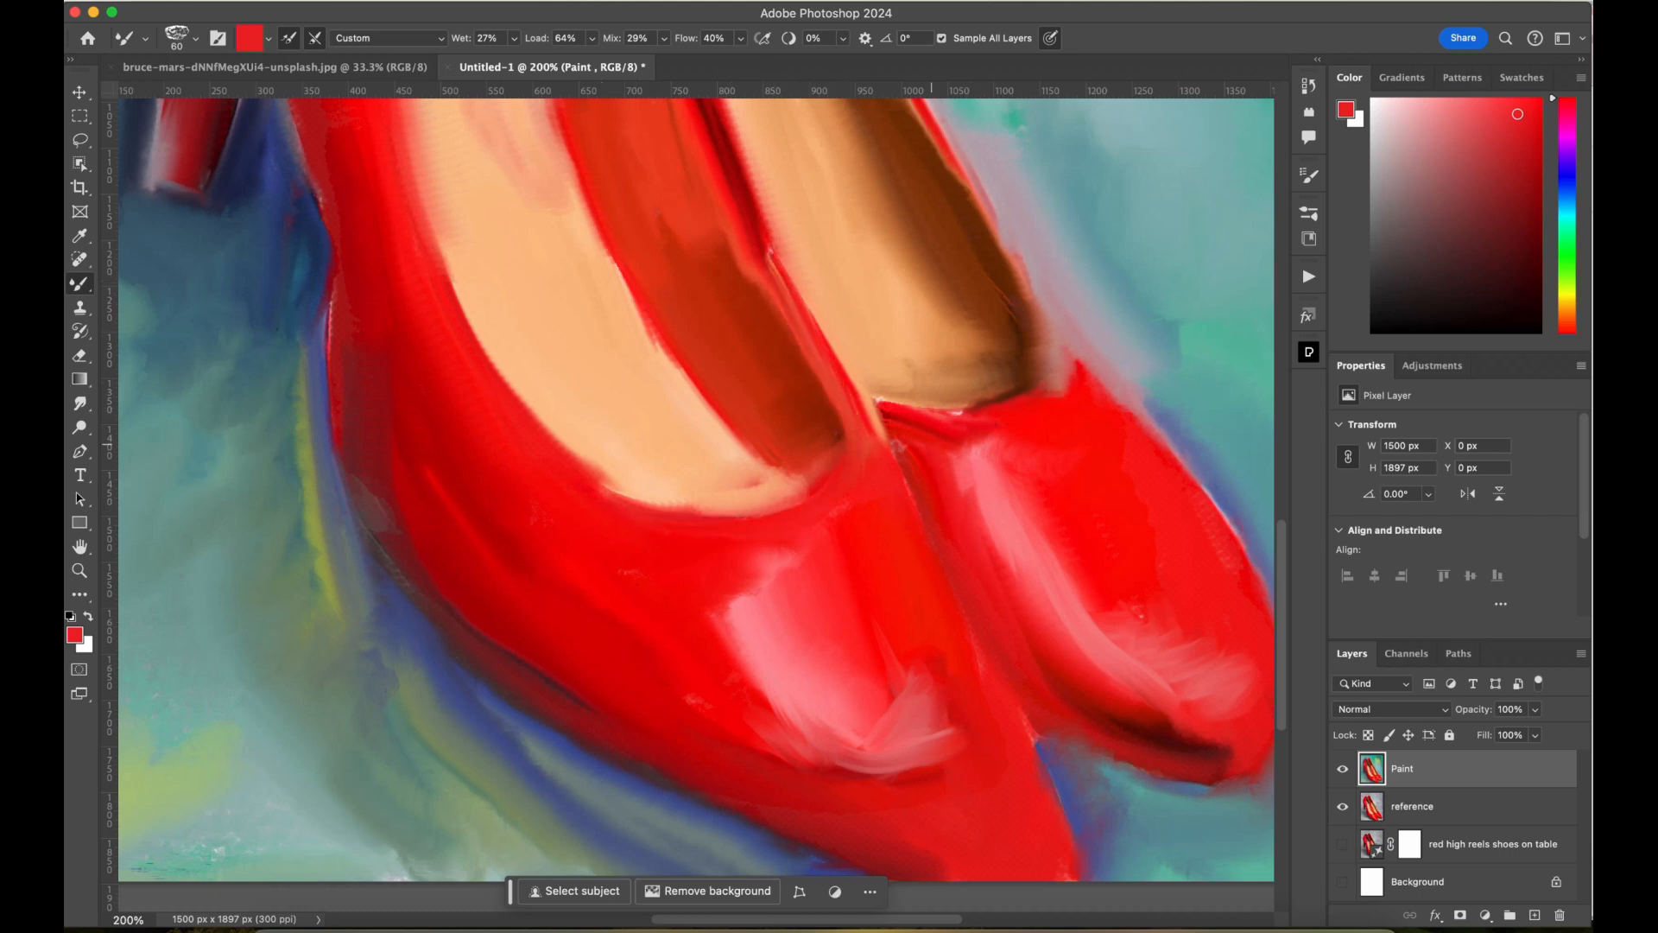
pyautogui.moveTo(1079, 708); pyautogui.dragTo(1165, 754)
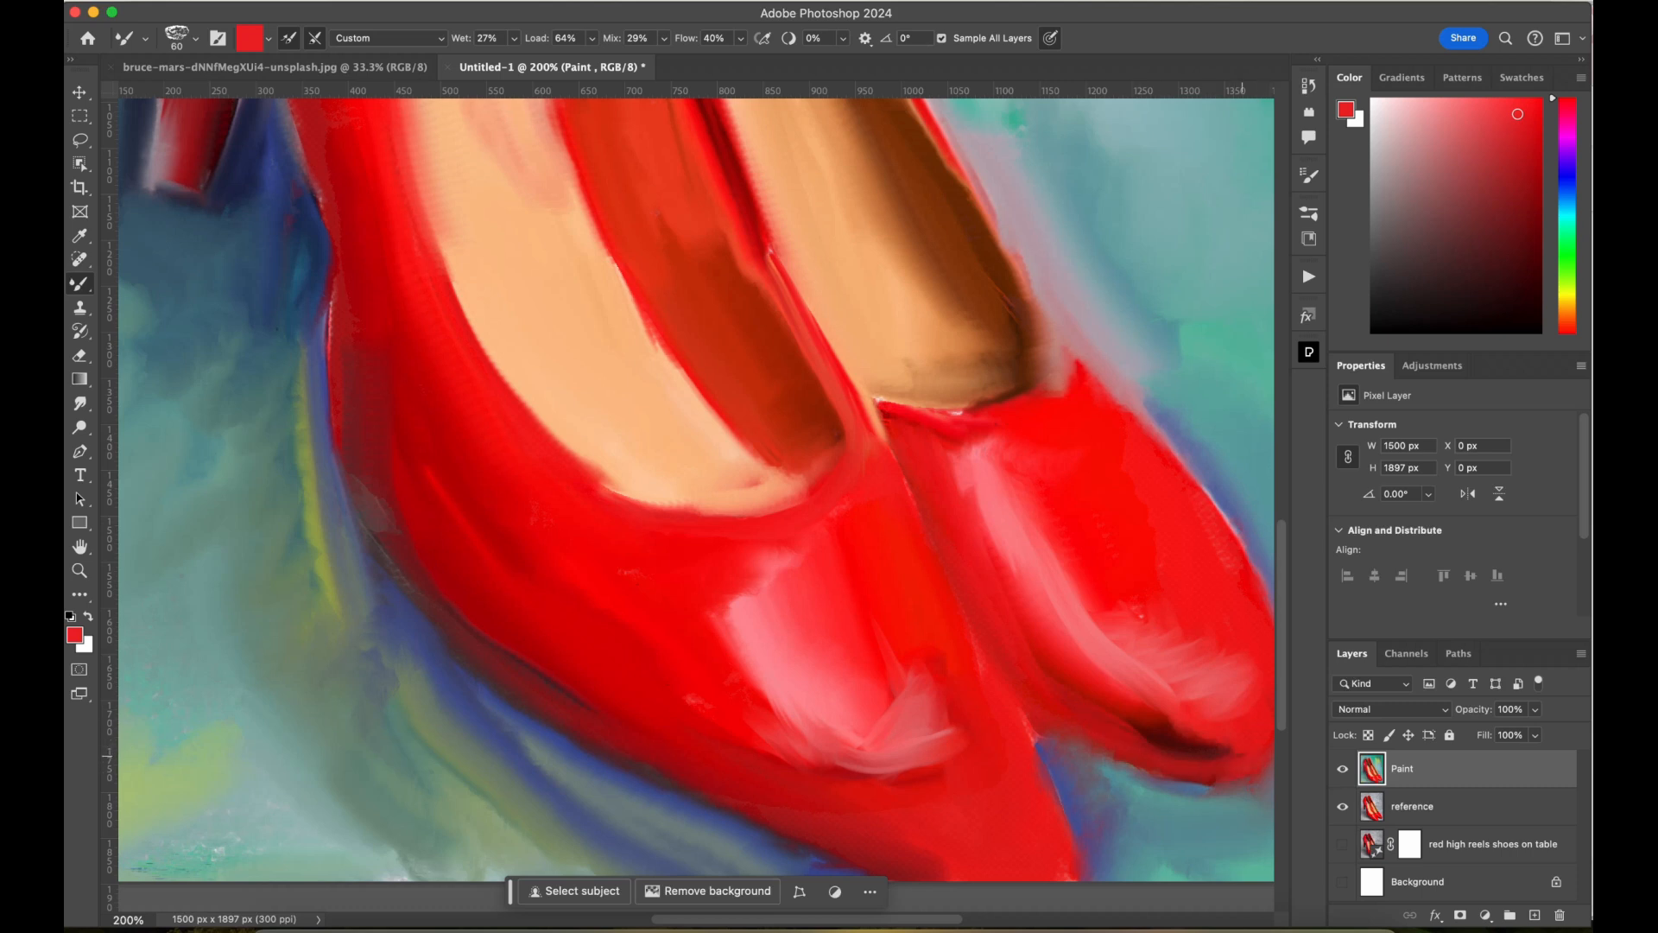
pyautogui.moveTo(1068, 682); pyautogui.dragTo(1087, 710)
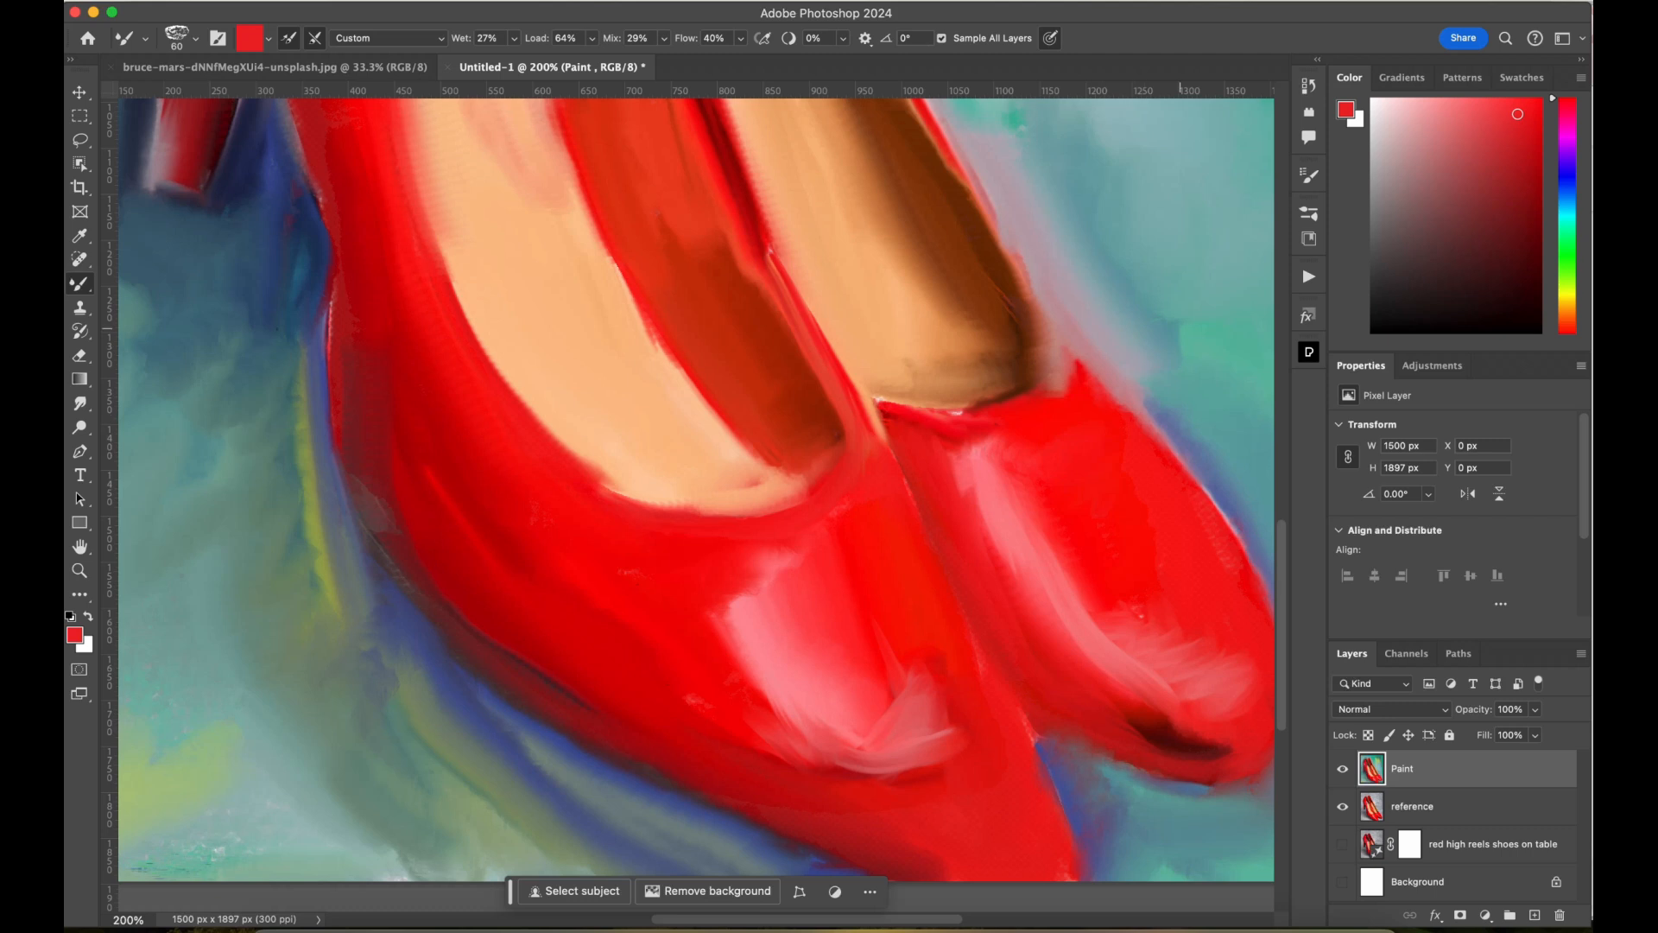
# Pick a darker red and shade the right shoe's toe edges, front rim and the corner between the two shoes.
pyautogui.click(1519, 160)
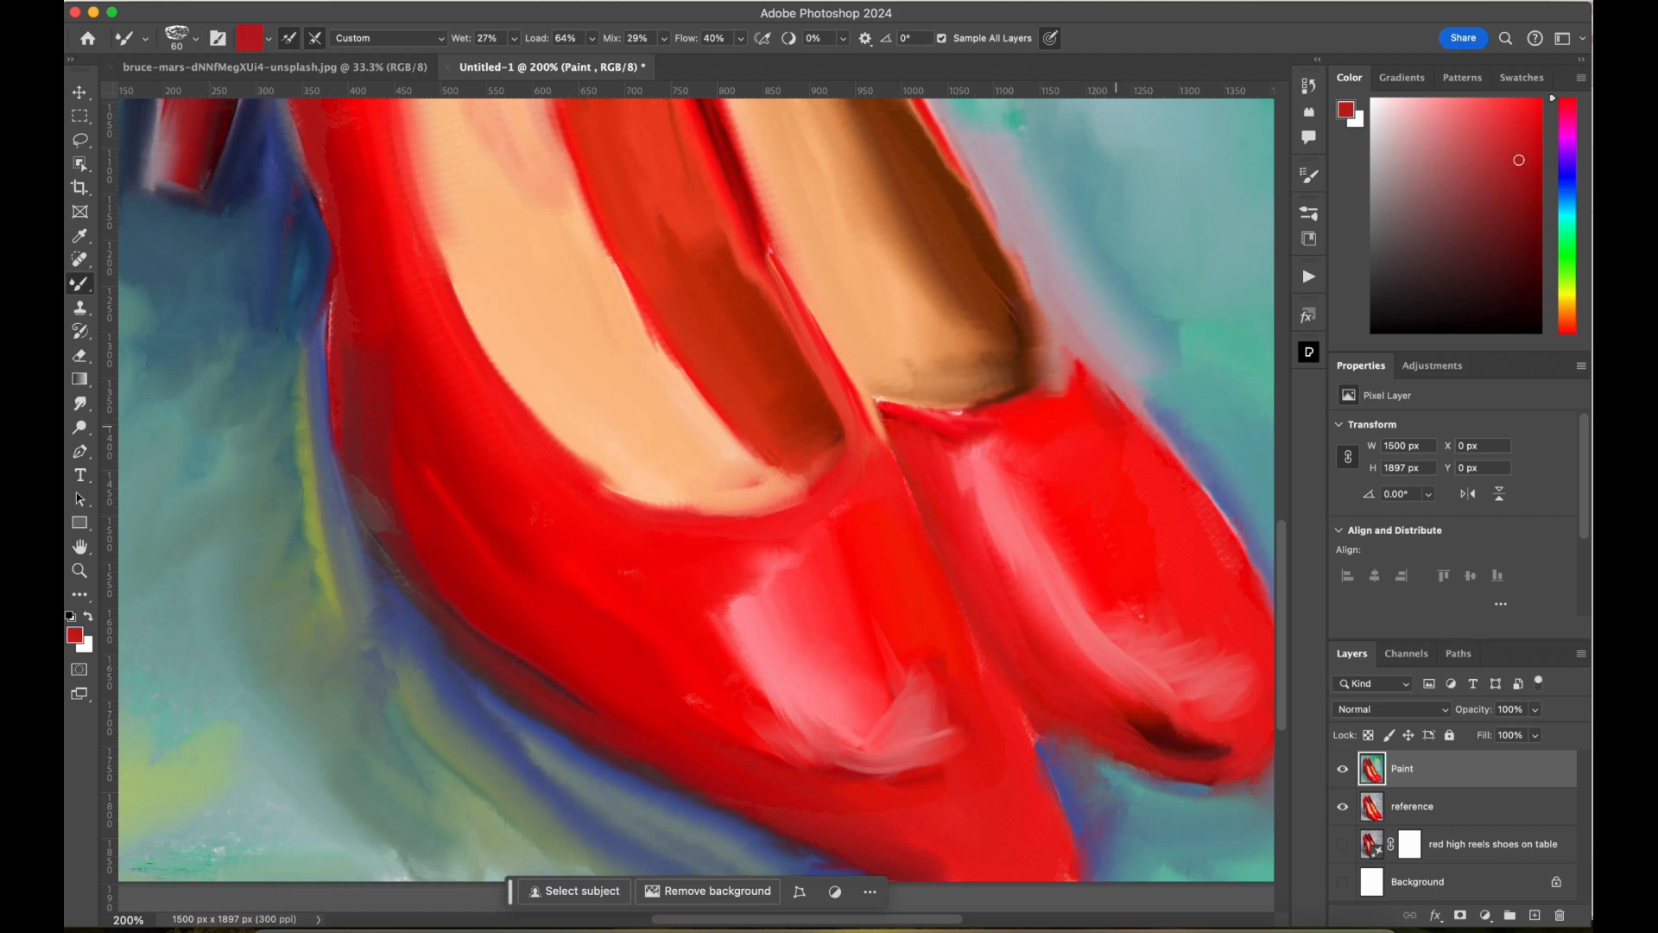
pyautogui.moveTo(1246, 635); pyautogui.dragTo(1243, 702)
pyautogui.moveTo(1095, 393)
pyautogui.mouseDown()
pyautogui.moveTo(1071, 361)
pyautogui.moveTo(985, 436)
pyautogui.moveTo(940, 421)
pyautogui.moveTo(993, 563)
pyautogui.mouseUp()
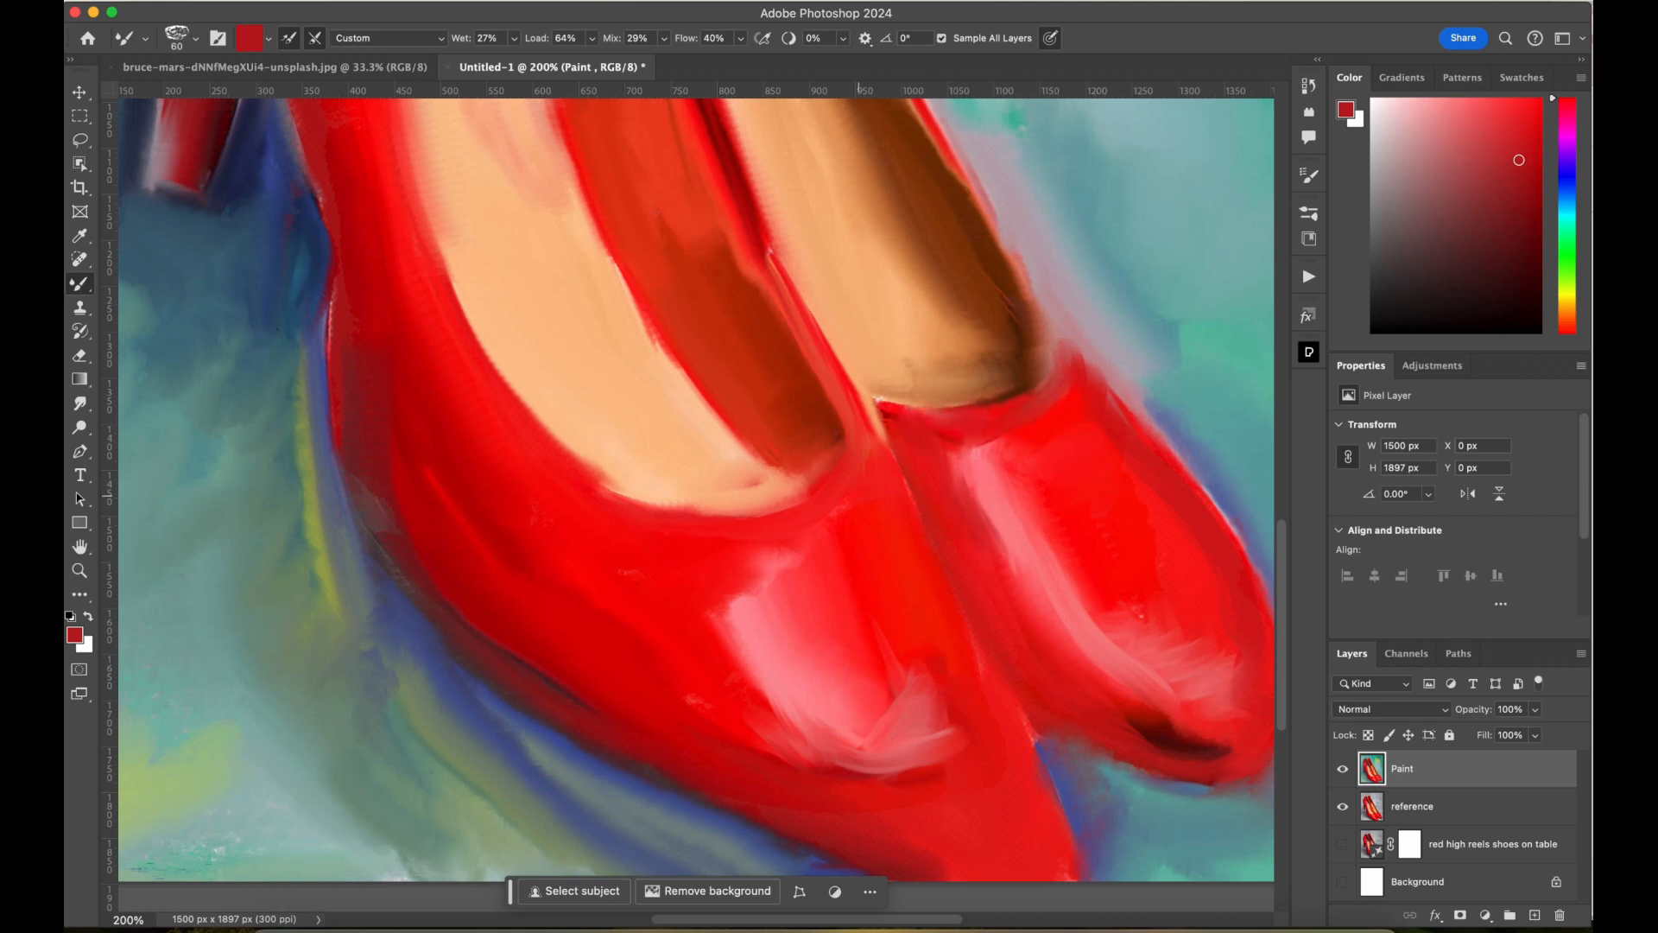
pyautogui.moveTo(892, 460)
pyautogui.mouseDown()
pyautogui.moveTo(880, 399)
pyautogui.moveTo(918, 456)
pyautogui.mouseUp()
pyautogui.moveTo(916, 392); pyautogui.dragTo(894, 380)
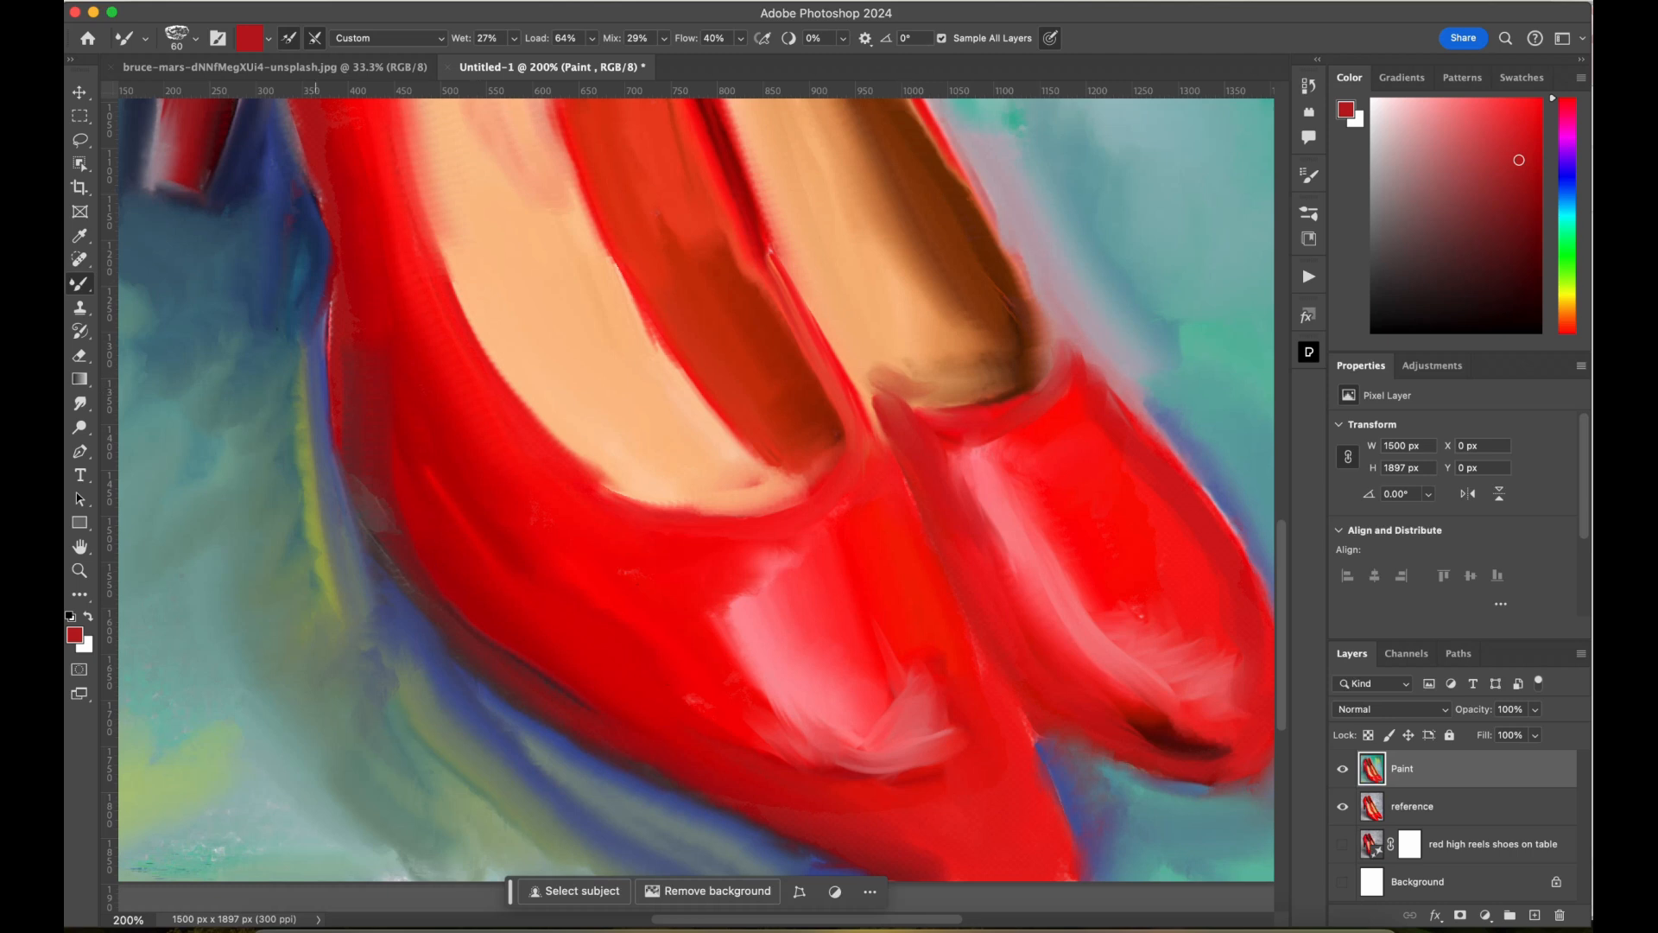
# Turn off brush loading after each stroke and blend the brown shadow at the front of the right shoe's insole.
pyautogui.click(290, 38)
pyautogui.moveTo(894, 373)
pyautogui.mouseDown()
pyautogui.moveTo(879, 389)
pyautogui.moveTo(963, 399)
pyautogui.moveTo(889, 367)
pyautogui.moveTo(902, 401)
pyautogui.moveTo(985, 345)
pyautogui.moveTo(890, 369)
pyautogui.moveTo(972, 320)
pyautogui.moveTo(974, 372)
pyautogui.mouseUp()
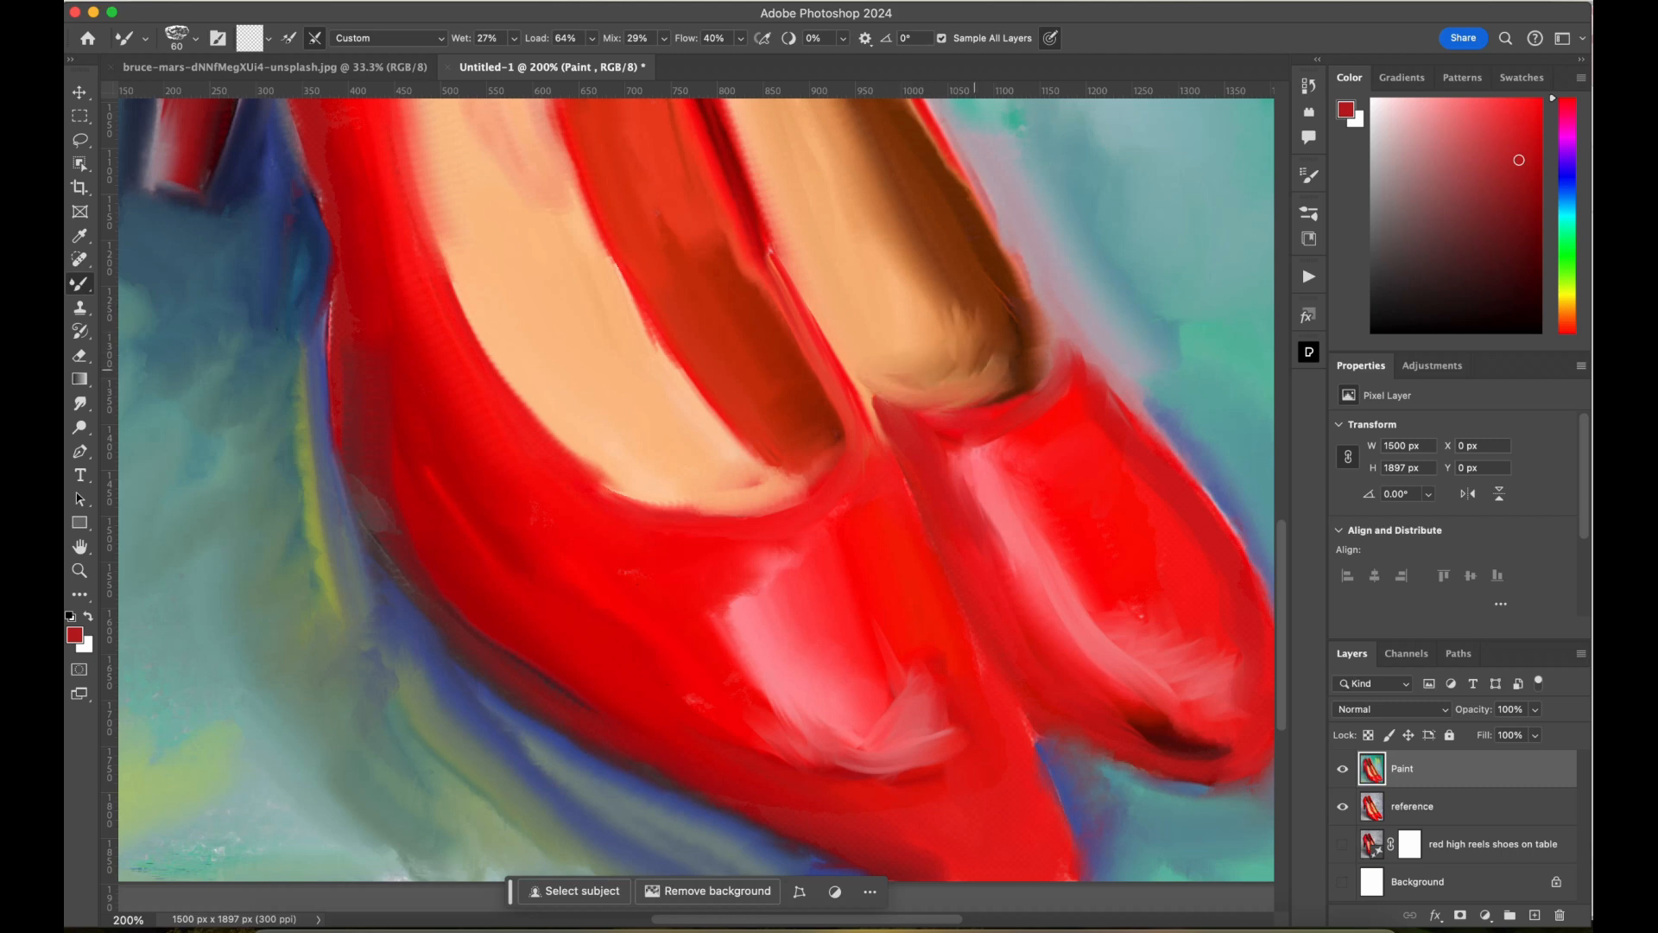
# Switch to the Blender mixer brush and smooth the highlight and surrounding reds on the left shoe's toe.
pyautogui.click(1309, 213)
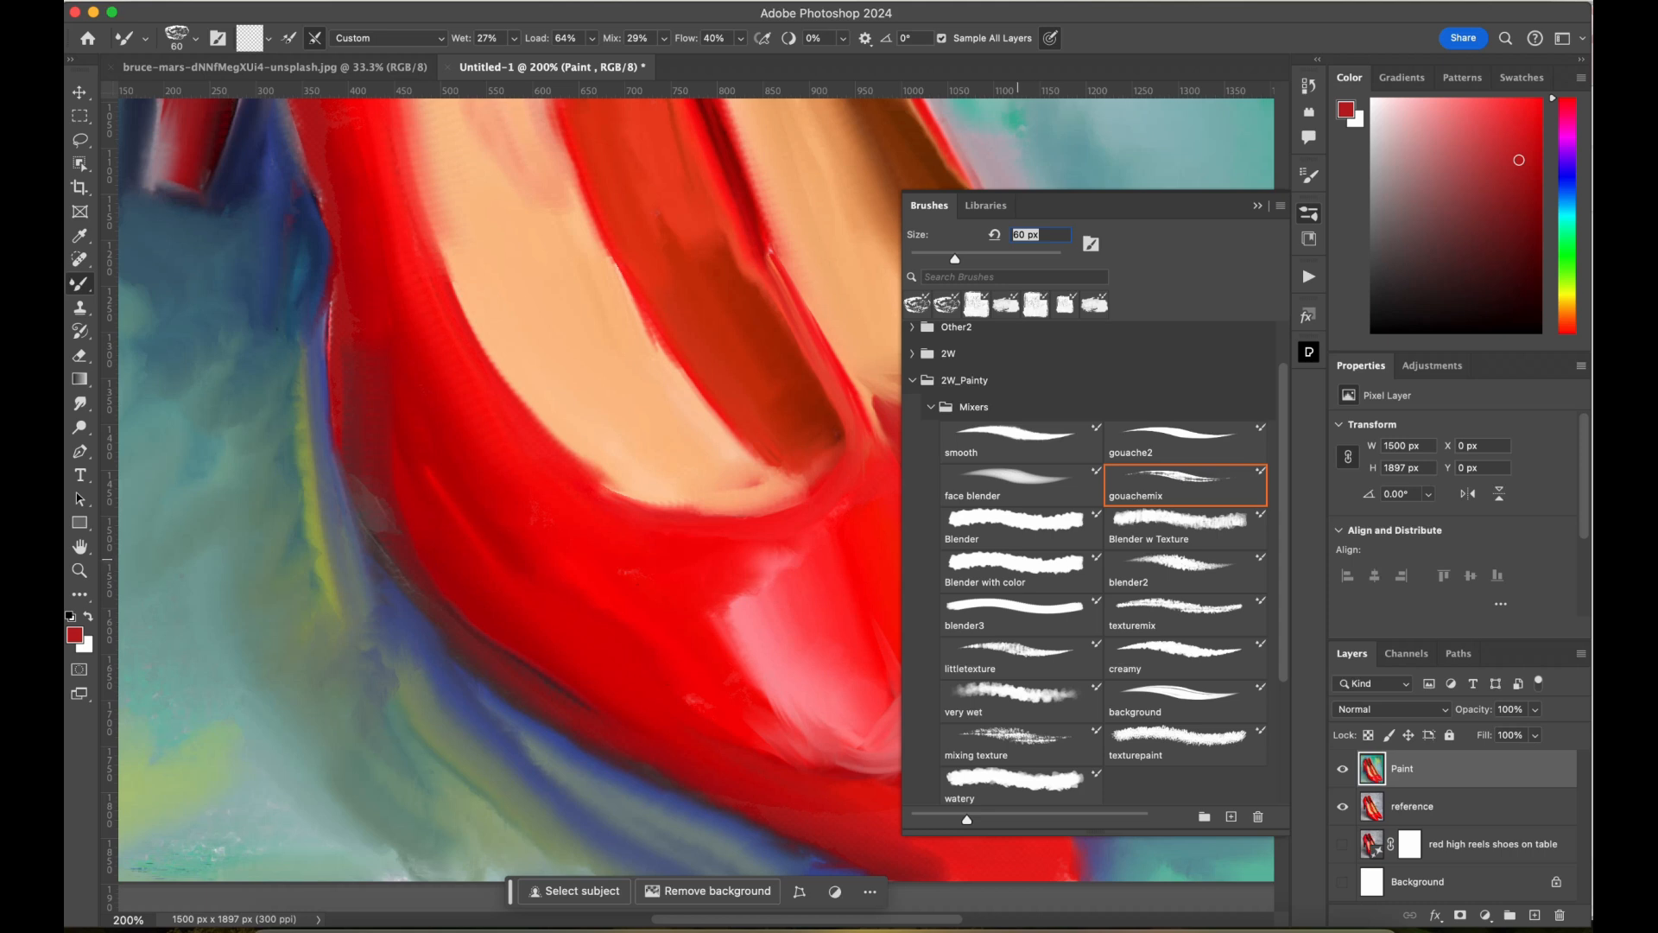
pyautogui.click(1019, 528)
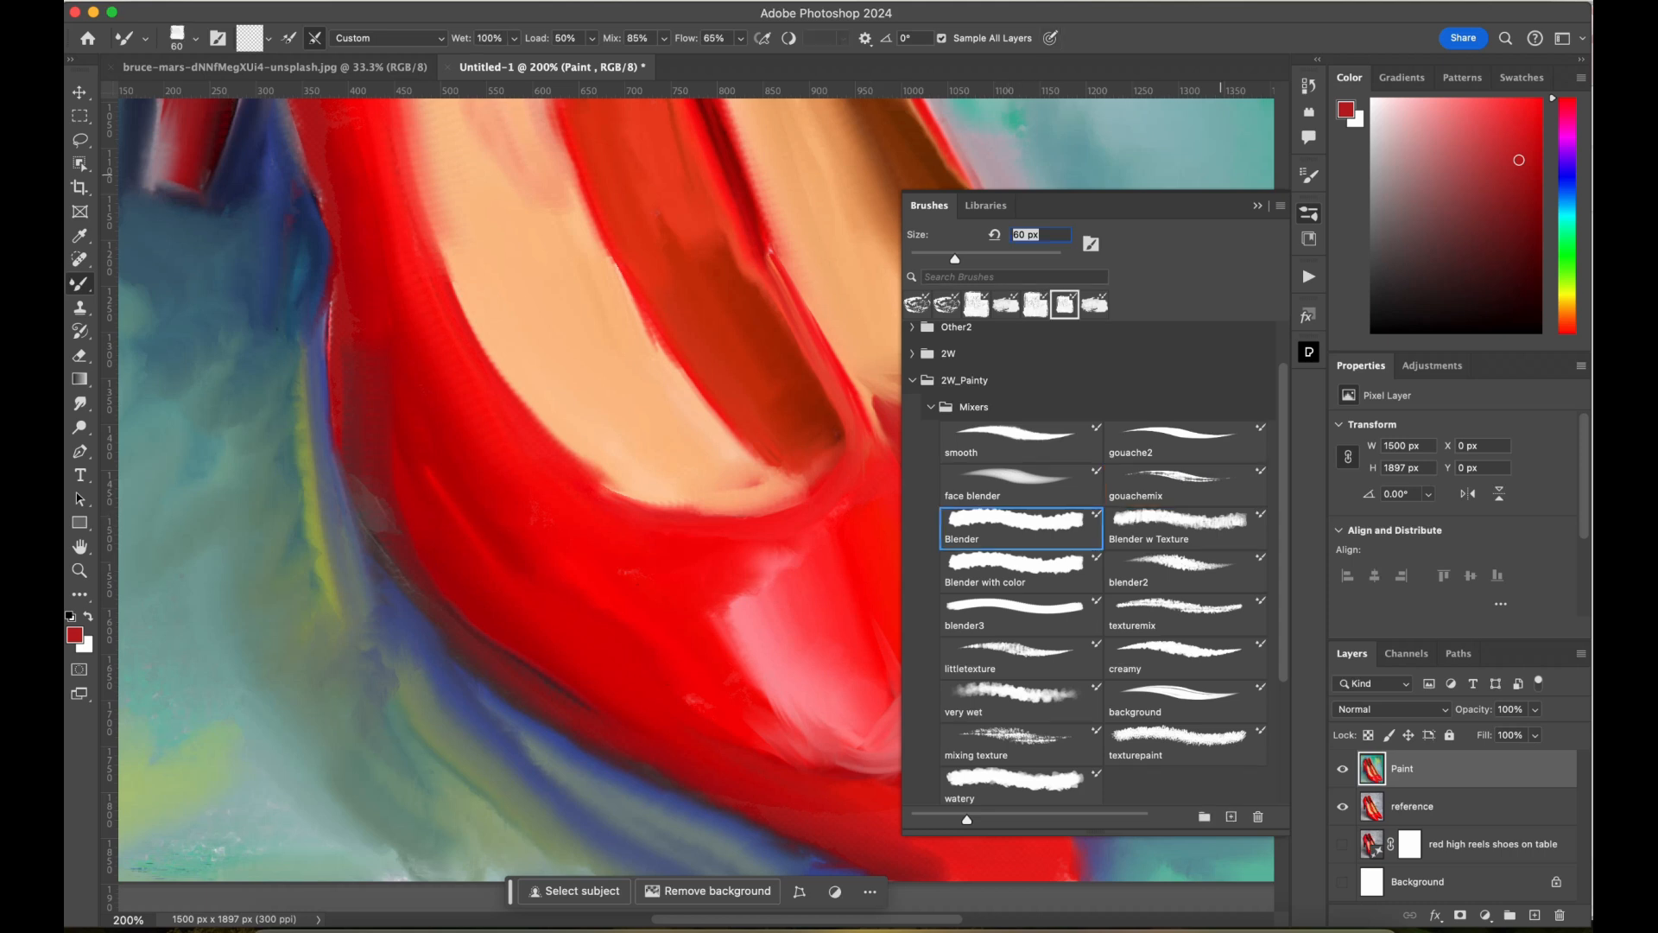
pyautogui.click(1257, 205)
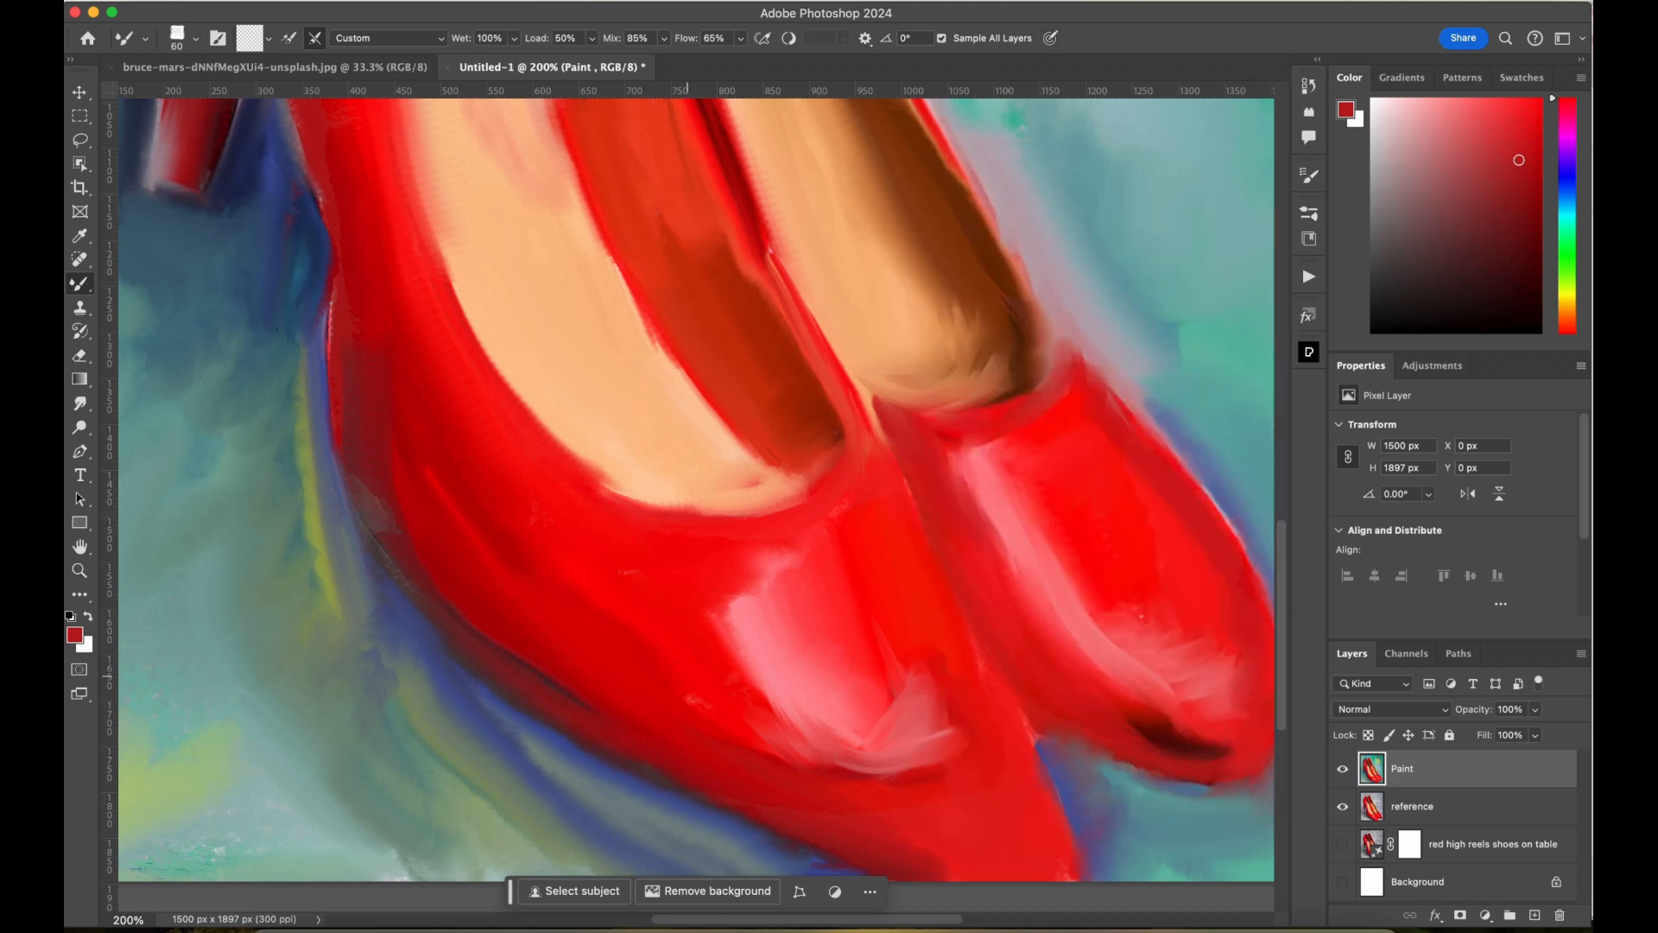
pyautogui.moveTo(695, 691); pyautogui.dragTo(784, 748)
pyautogui.moveTo(781, 583); pyautogui.dragTo(743, 579)
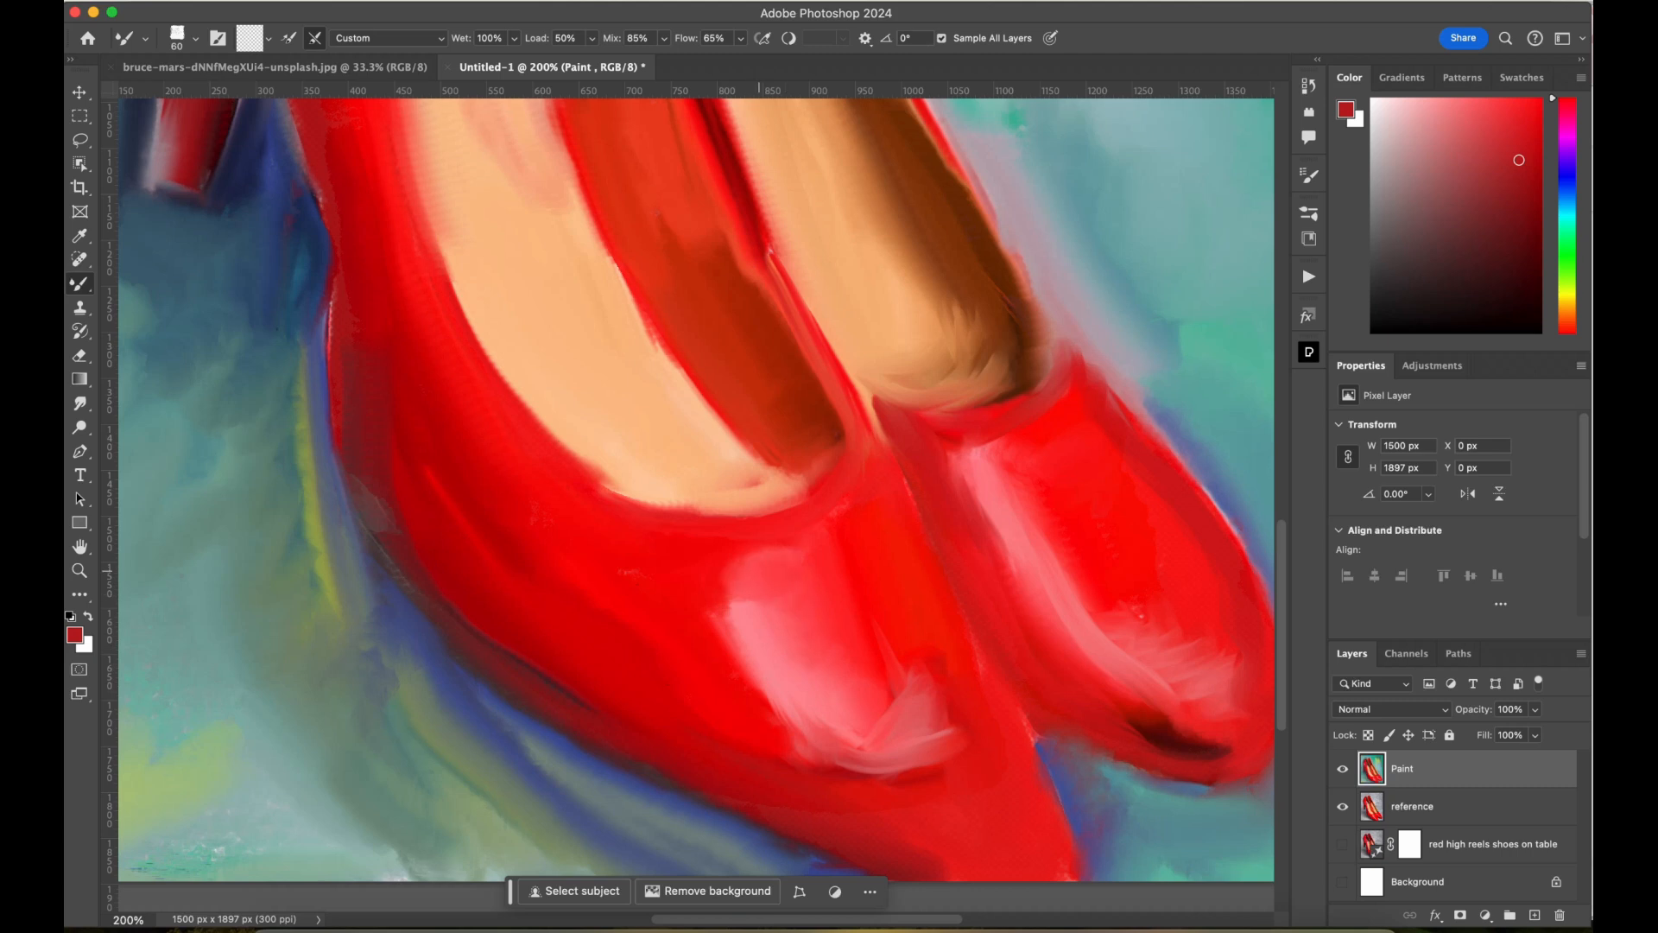
pyautogui.moveTo(931, 661); pyautogui.dragTo(905, 680)
pyautogui.moveTo(759, 487); pyautogui.dragTo(728, 489)
# Blend the highlight and reds on the right shoe's toe and soften the edge at the left shoe's tip.
pyautogui.moveTo(1164, 683)
pyautogui.mouseDown()
pyautogui.moveTo(1088, 575)
pyautogui.moveTo(1047, 473)
pyautogui.mouseUp()
pyautogui.moveTo(1026, 466); pyautogui.dragTo(1064, 610)
pyautogui.moveTo(1023, 570); pyautogui.dragTo(1039, 631)
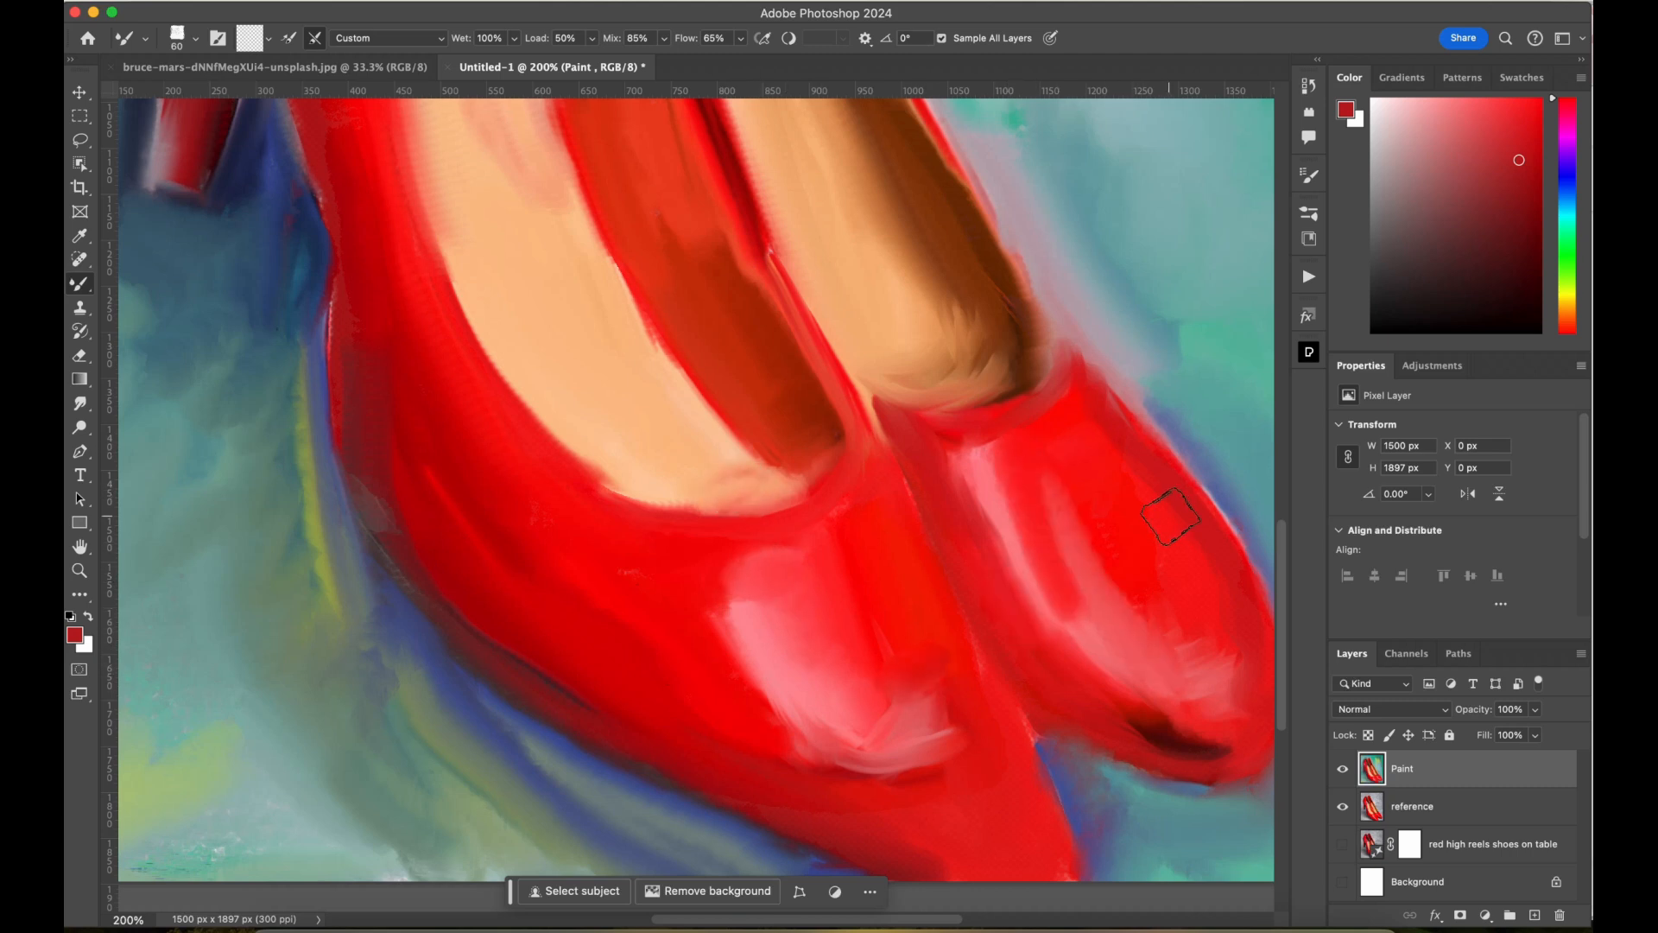
pyautogui.moveTo(1187, 492)
pyautogui.mouseDown()
pyautogui.moveTo(1223, 537)
pyautogui.moveTo(1159, 425)
pyautogui.mouseUp()
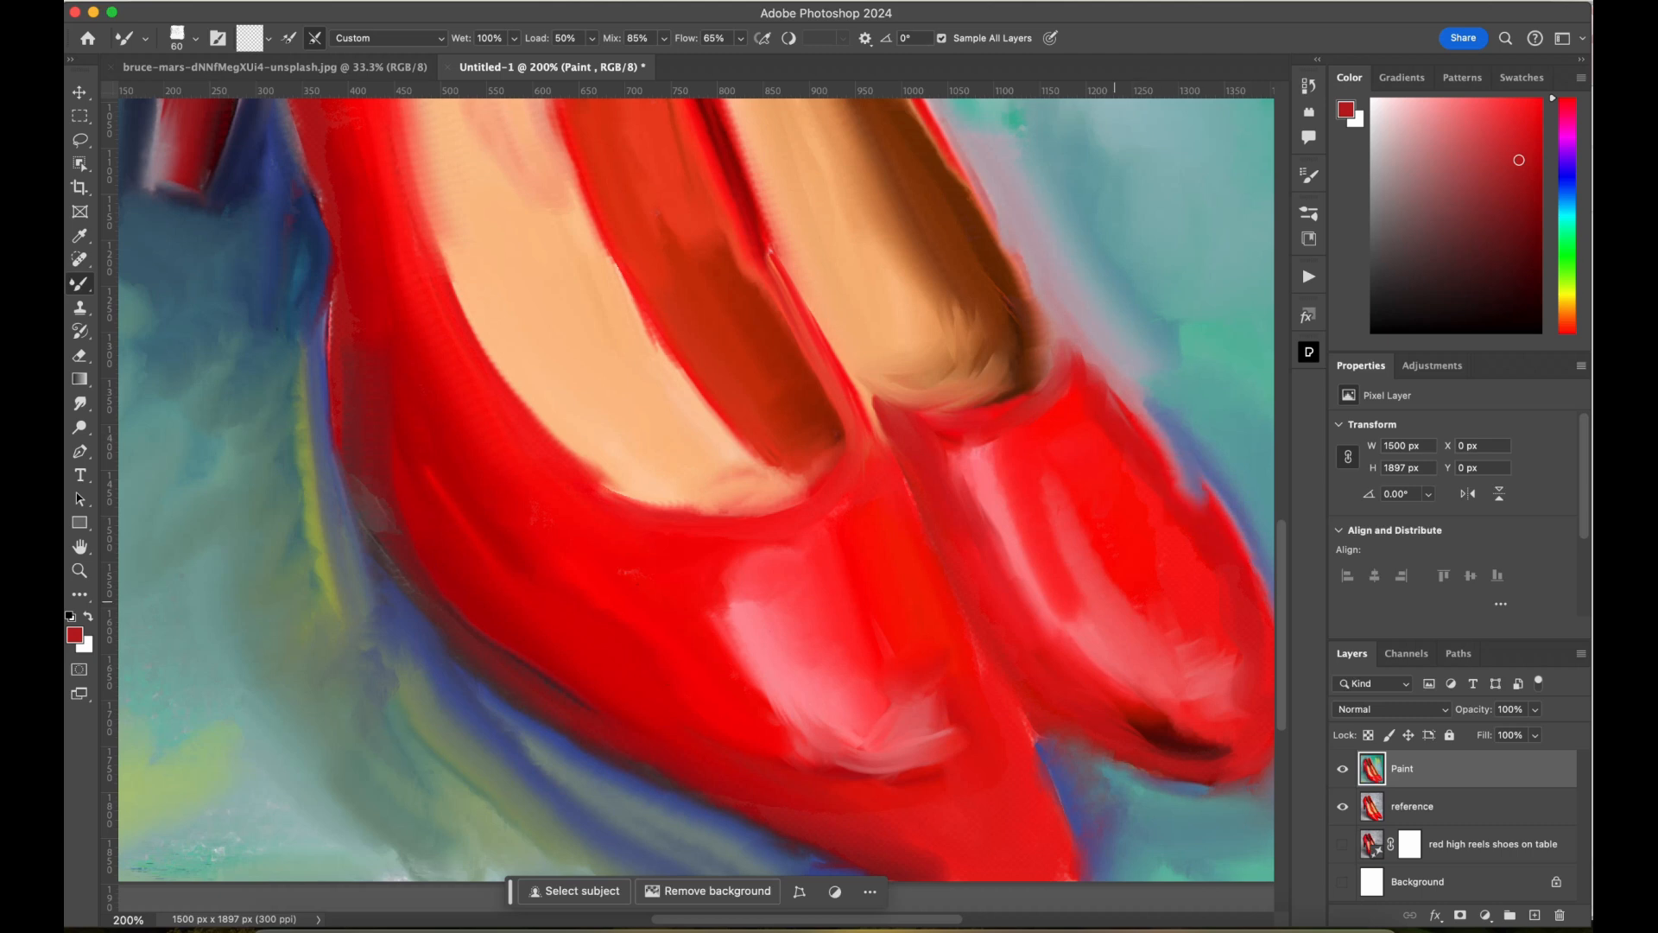
pyautogui.scroll(-5, 696, 401)
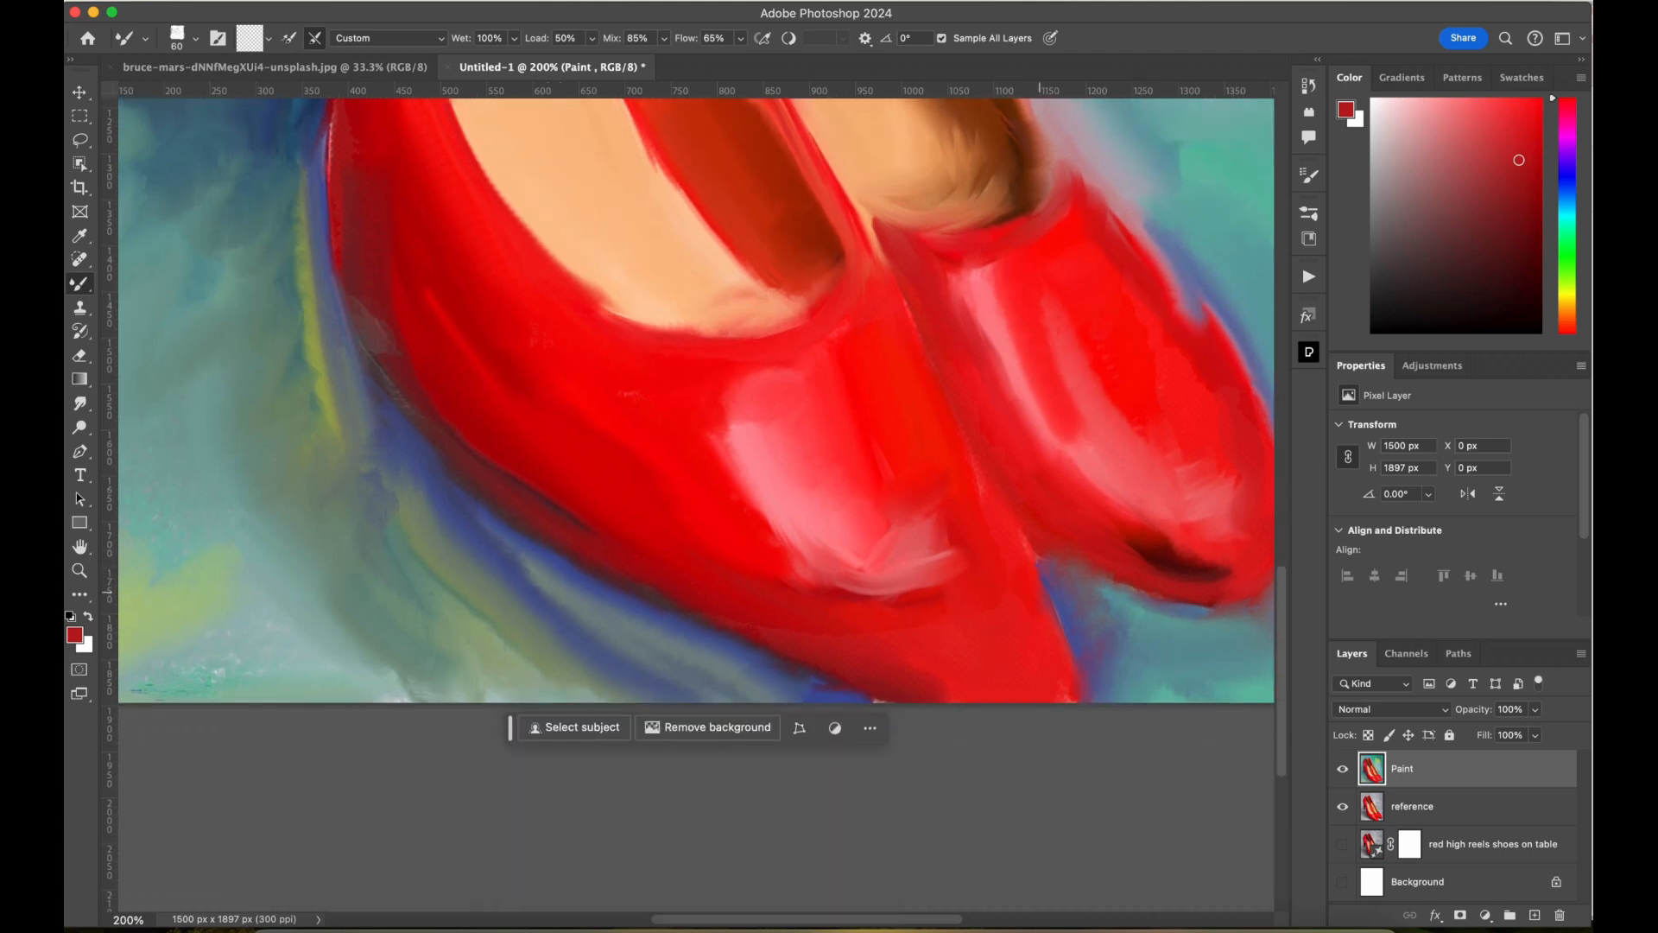
pyautogui.moveTo(1040, 593)
pyautogui.mouseDown()
pyautogui.moveTo(1042, 572)
pyautogui.moveTo(1076, 689)
pyautogui.mouseUp()
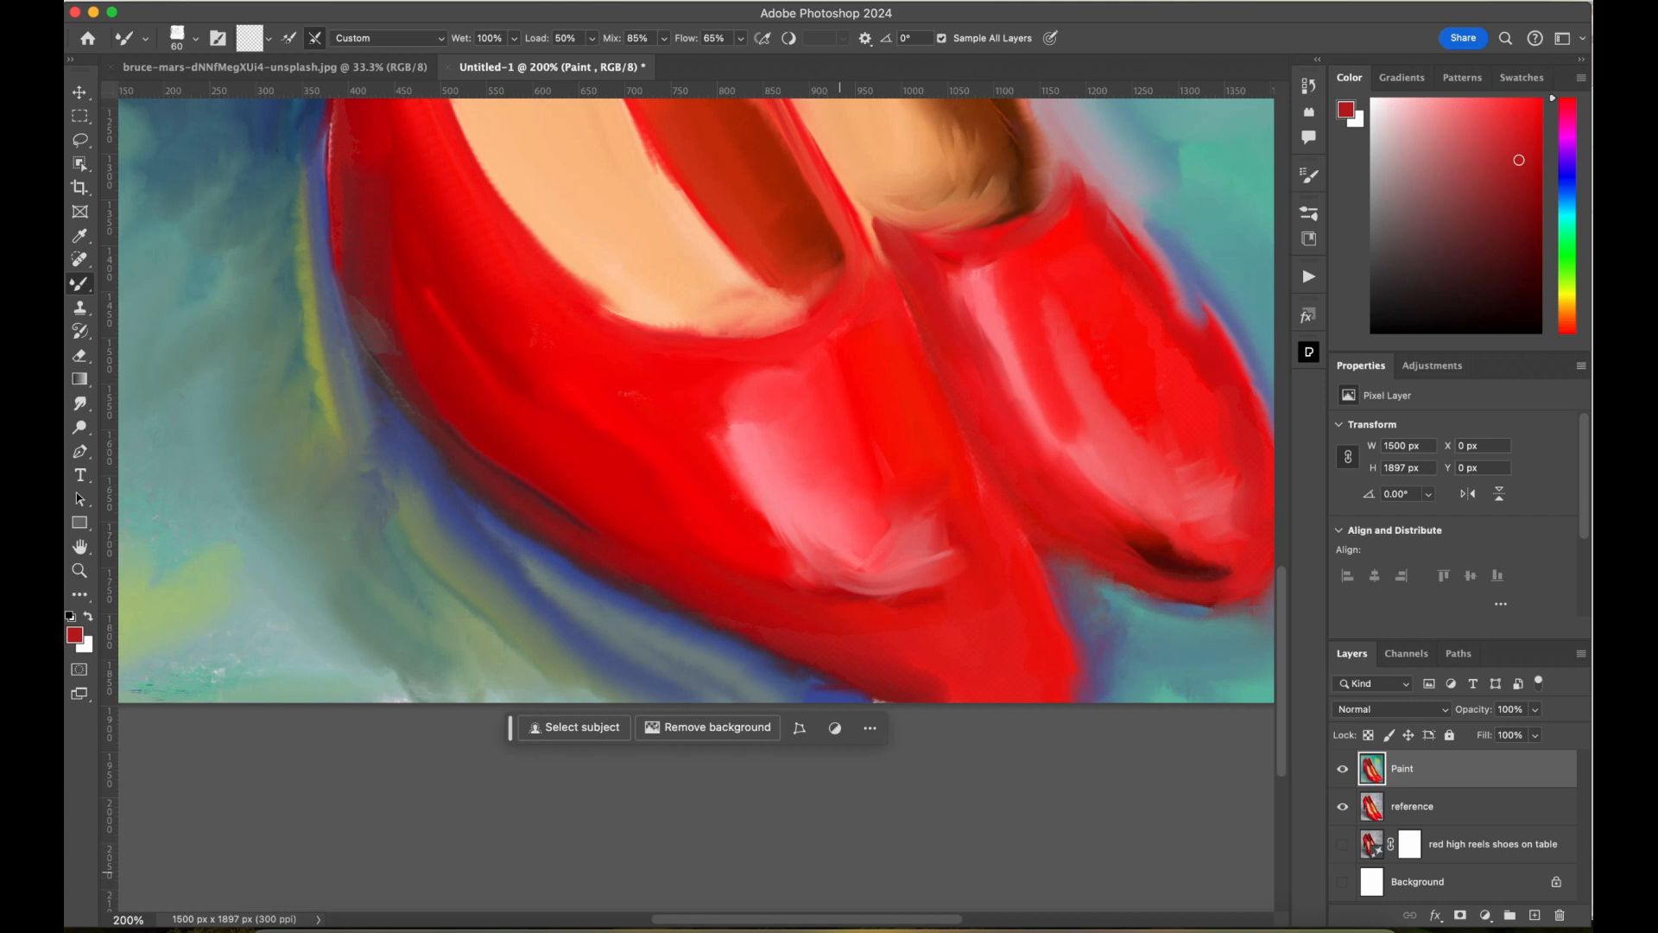
# Smooth the right shoe's outer toe edge, check it against the reference, and extend the toe to a sharper point.
pyautogui.hscroll(5, 696, 401)
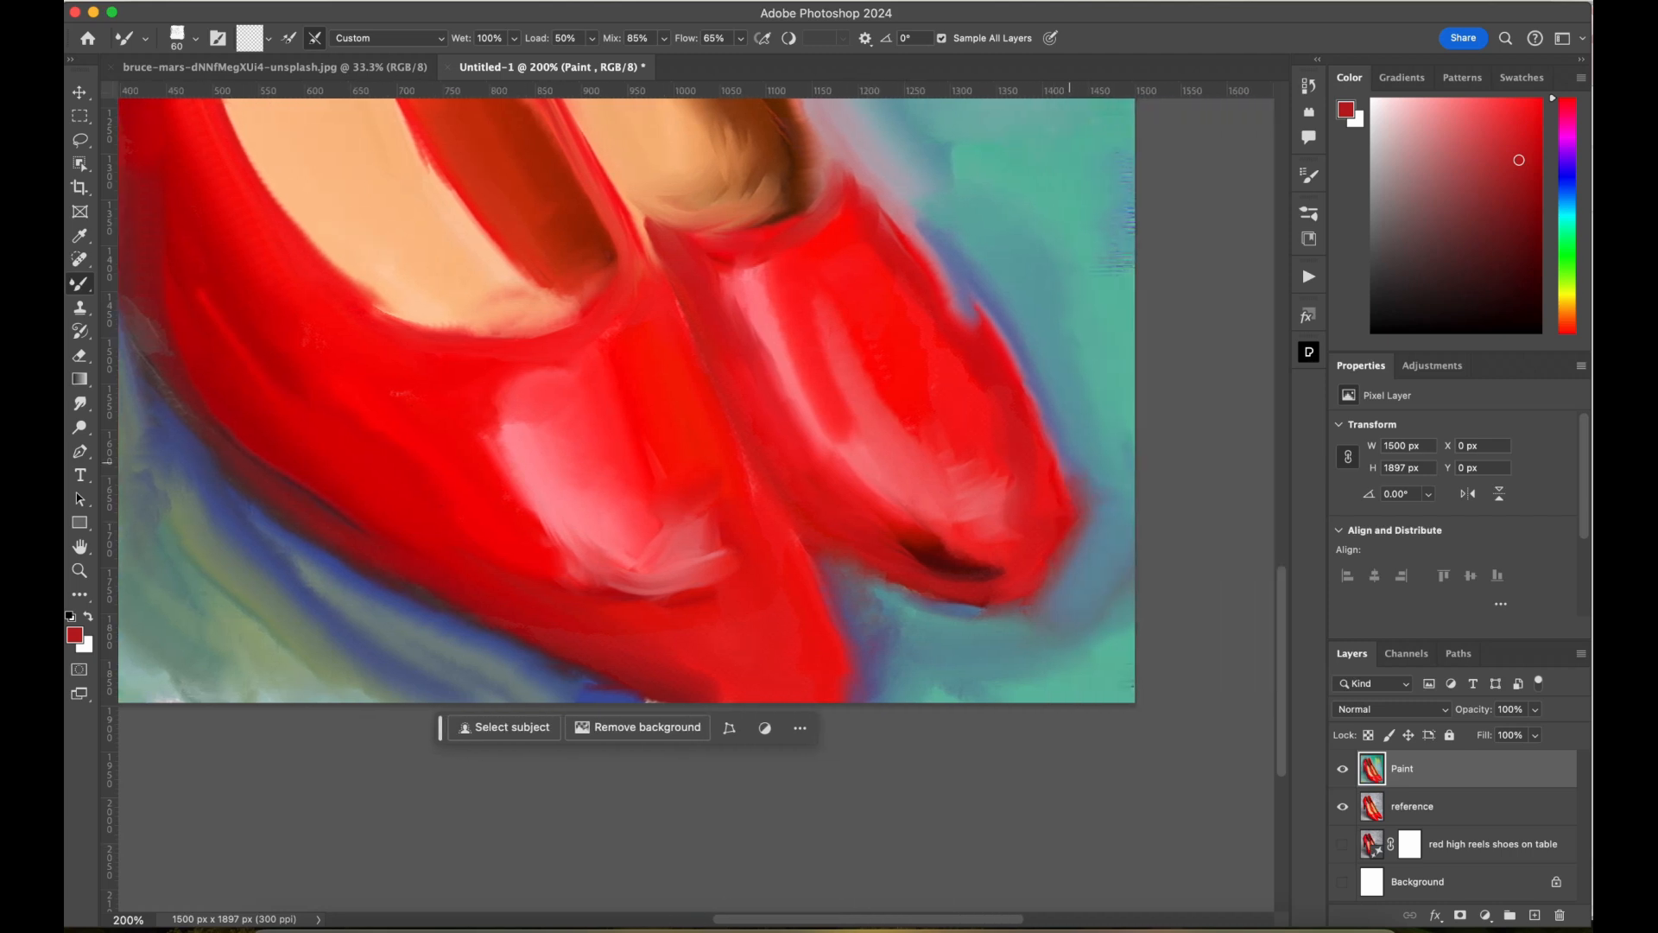
pyautogui.moveTo(991, 333); pyautogui.dragTo(1026, 418)
pyautogui.moveTo(974, 286)
pyautogui.mouseDown()
pyautogui.moveTo(1086, 537)
pyautogui.moveTo(1074, 573)
pyautogui.moveTo(1067, 537)
pyautogui.mouseUp()
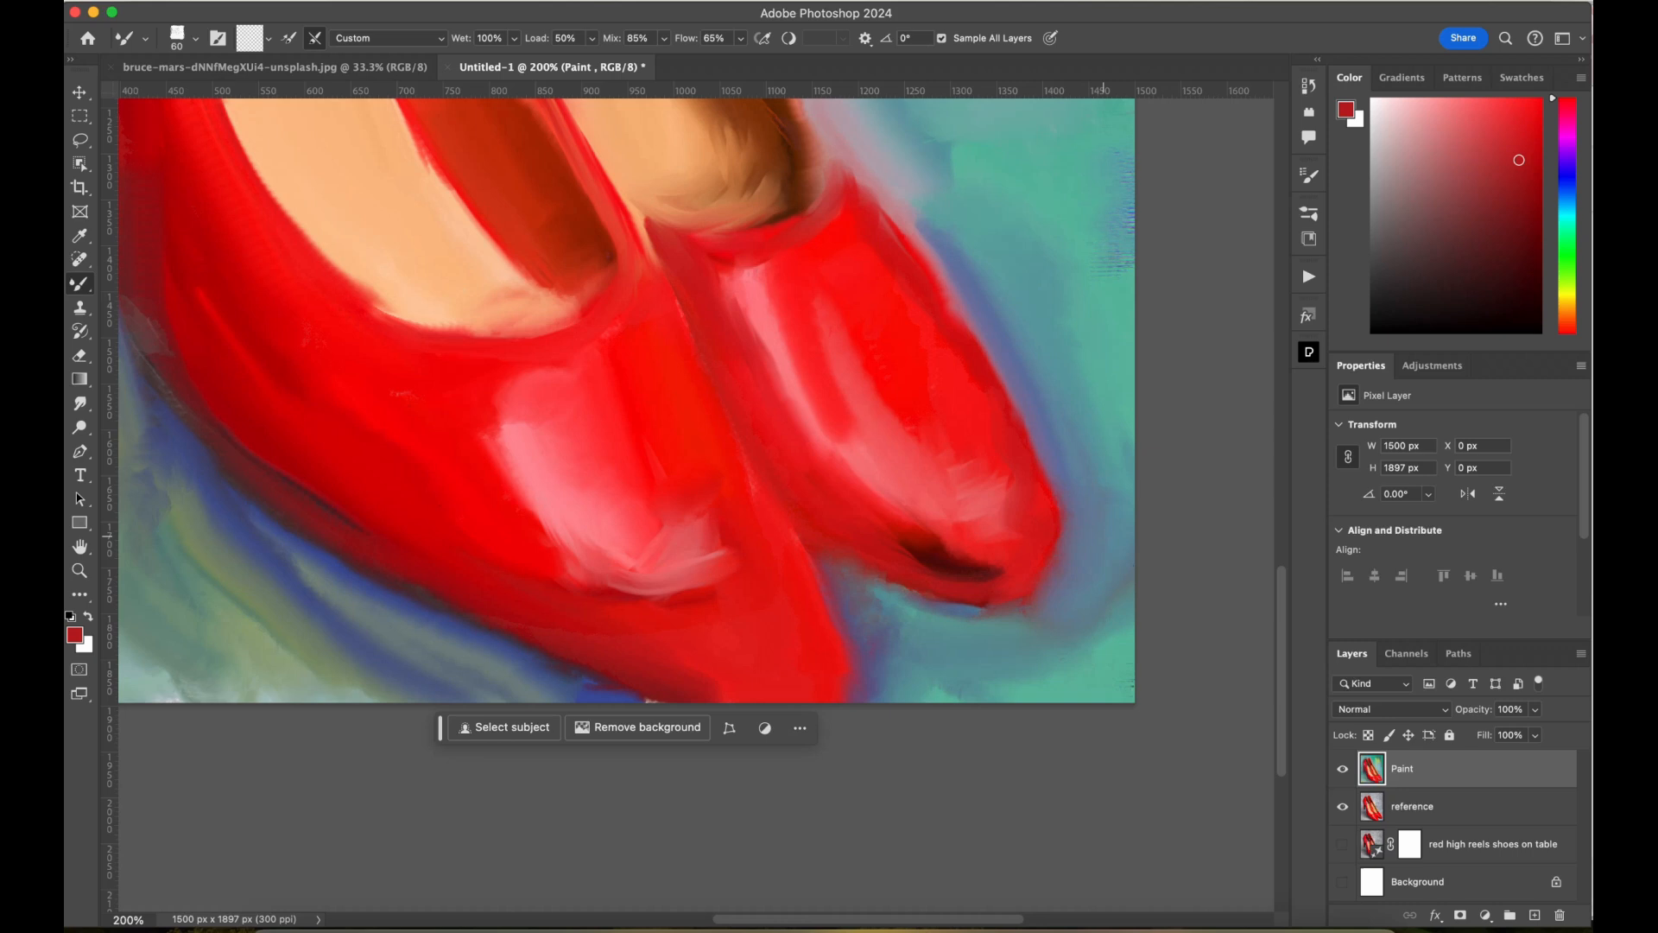
pyautogui.click(1343, 768)
pyautogui.click(1342, 768)
pyautogui.moveTo(1048, 562)
pyautogui.mouseDown()
pyautogui.moveTo(1041, 598)
pyautogui.moveTo(993, 602)
pyautogui.moveTo(1066, 618)
pyautogui.moveTo(1061, 543)
pyautogui.moveTo(1013, 574)
pyautogui.moveTo(1051, 506)
pyautogui.moveTo(1069, 598)
pyautogui.moveTo(1059, 580)
pyautogui.moveTo(1082, 558)
pyautogui.moveTo(1002, 444)
pyautogui.moveTo(855, 358)
pyautogui.moveTo(812, 311)
pyautogui.moveTo(825, 203)
pyautogui.moveTo(760, 257)
pyautogui.mouseUp()
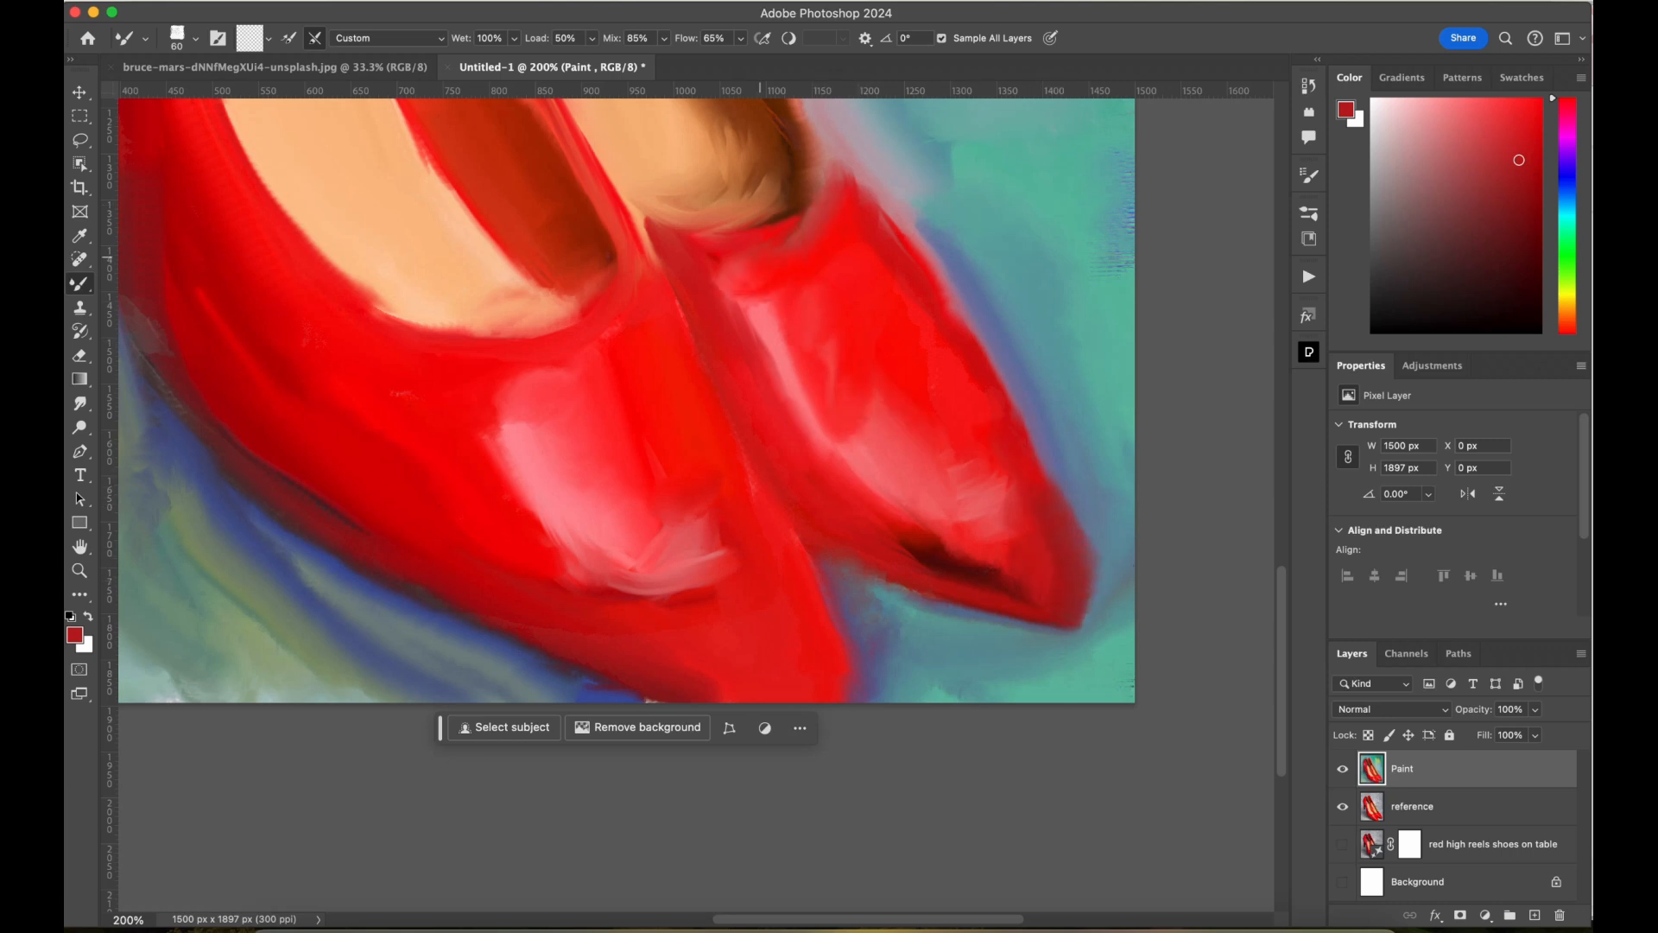
# Blend the edge between the right shoe's outer side and the background, from the toe up to the back of the heel.
pyautogui.moveTo(816, 129); pyautogui.dragTo(973, 380)
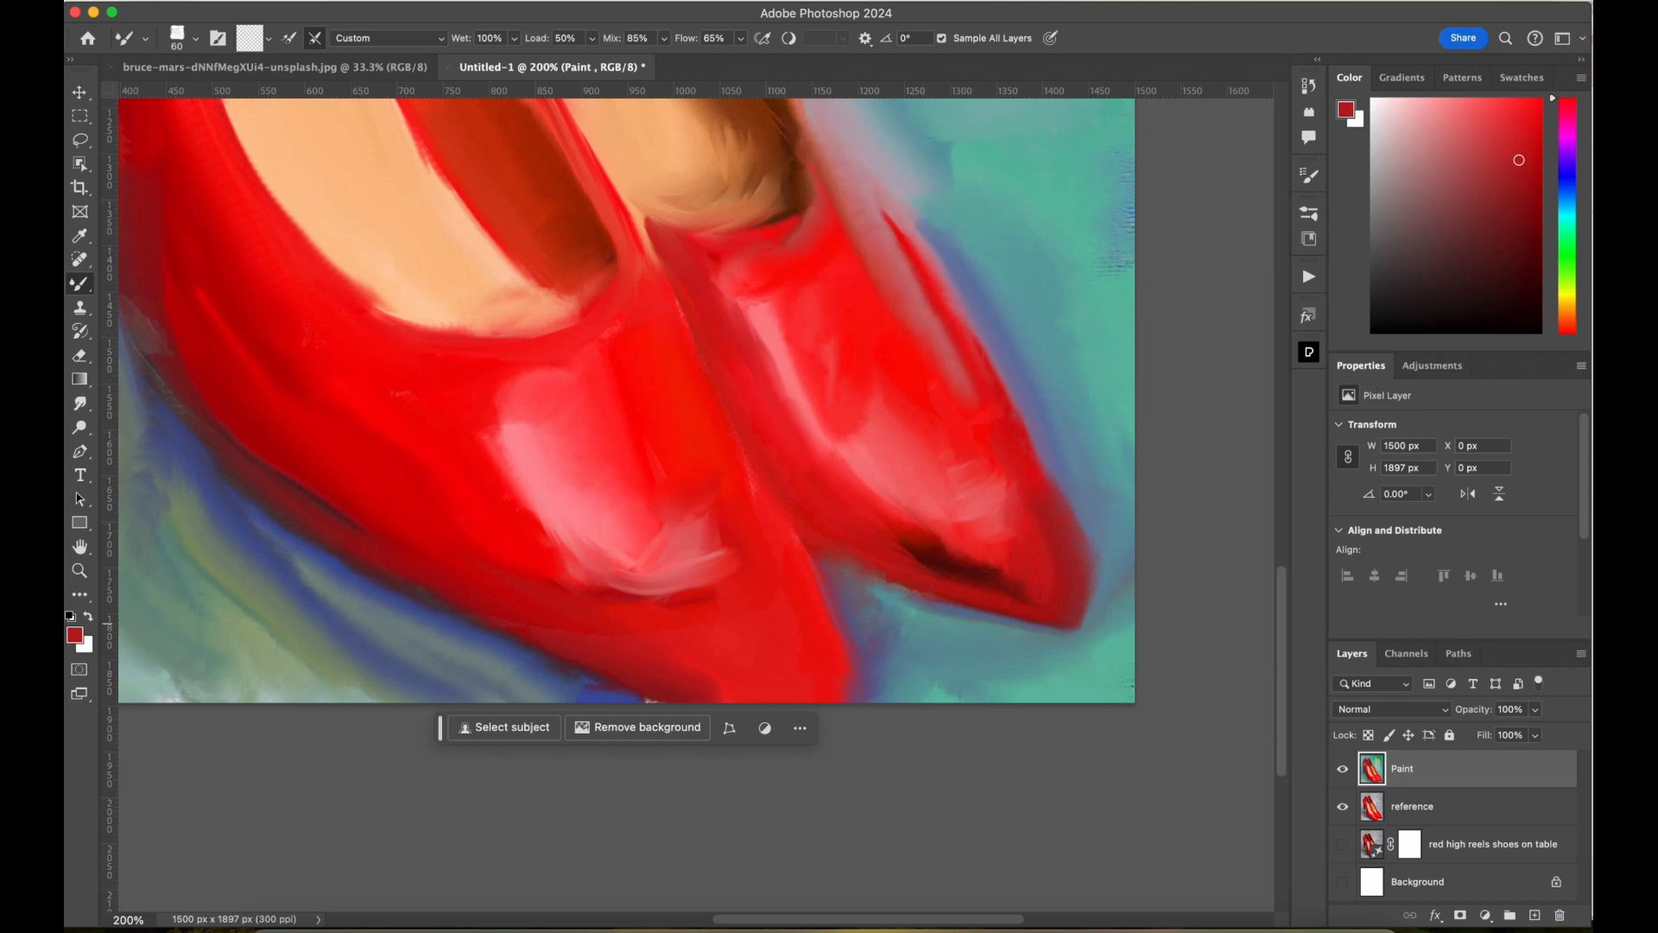
pyautogui.scroll(5, 759, 440)
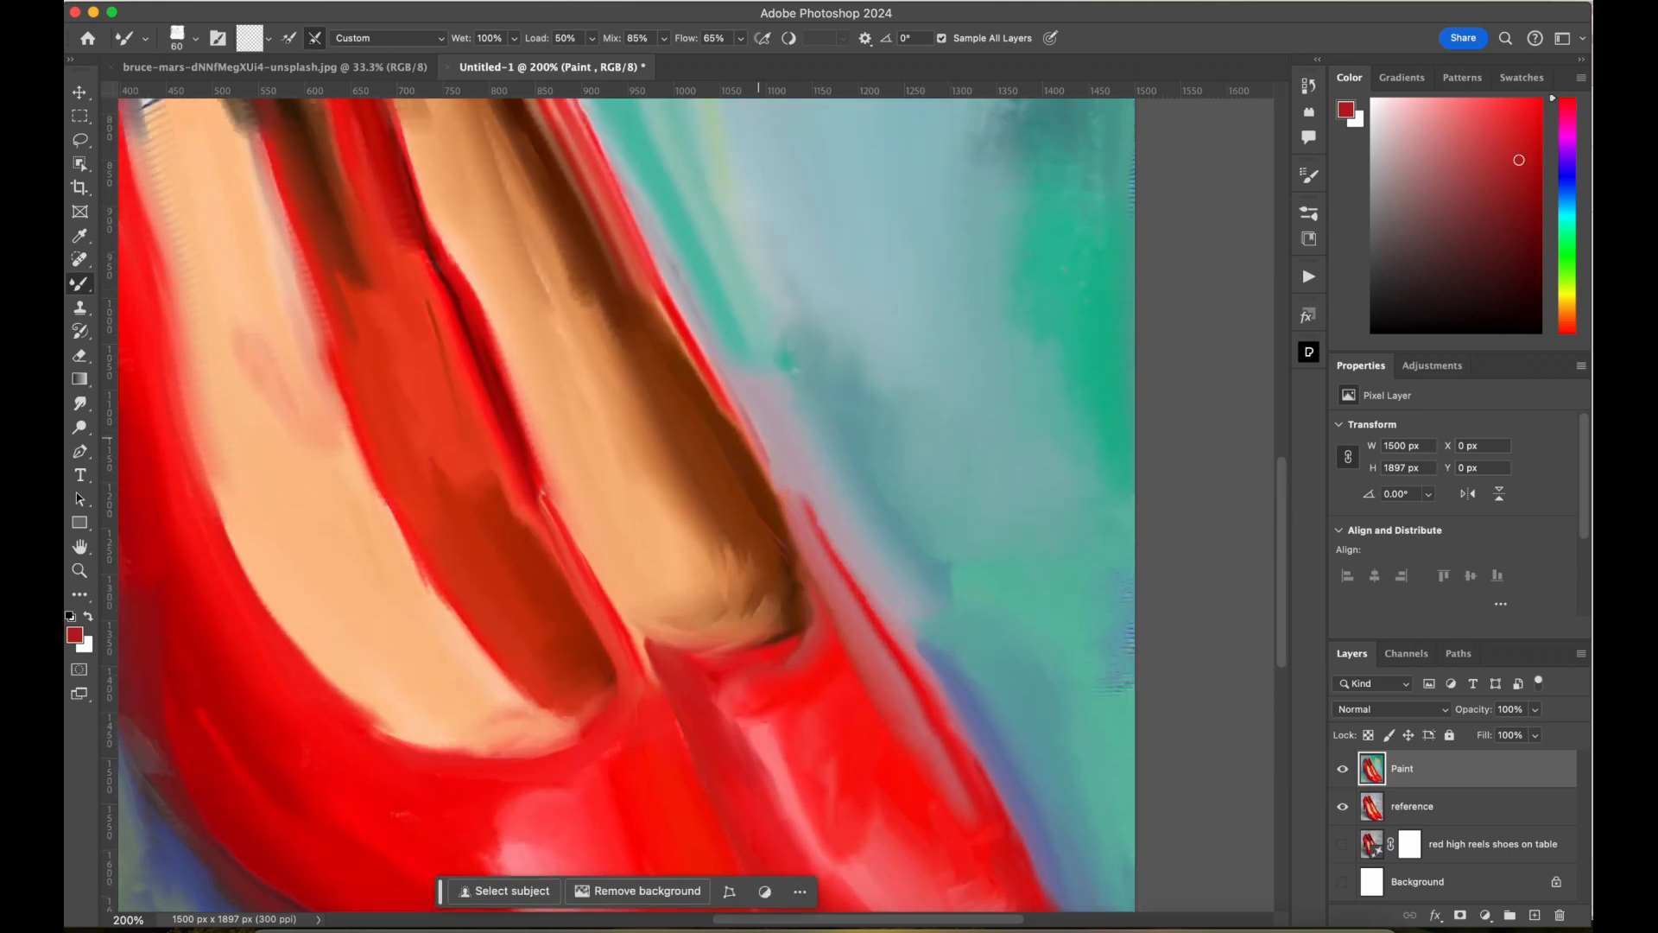
pyautogui.moveTo(758, 440); pyautogui.dragTo(842, 572)
pyautogui.moveTo(659, 303); pyautogui.dragTo(768, 462)
pyautogui.scroll(10, 626, 505)
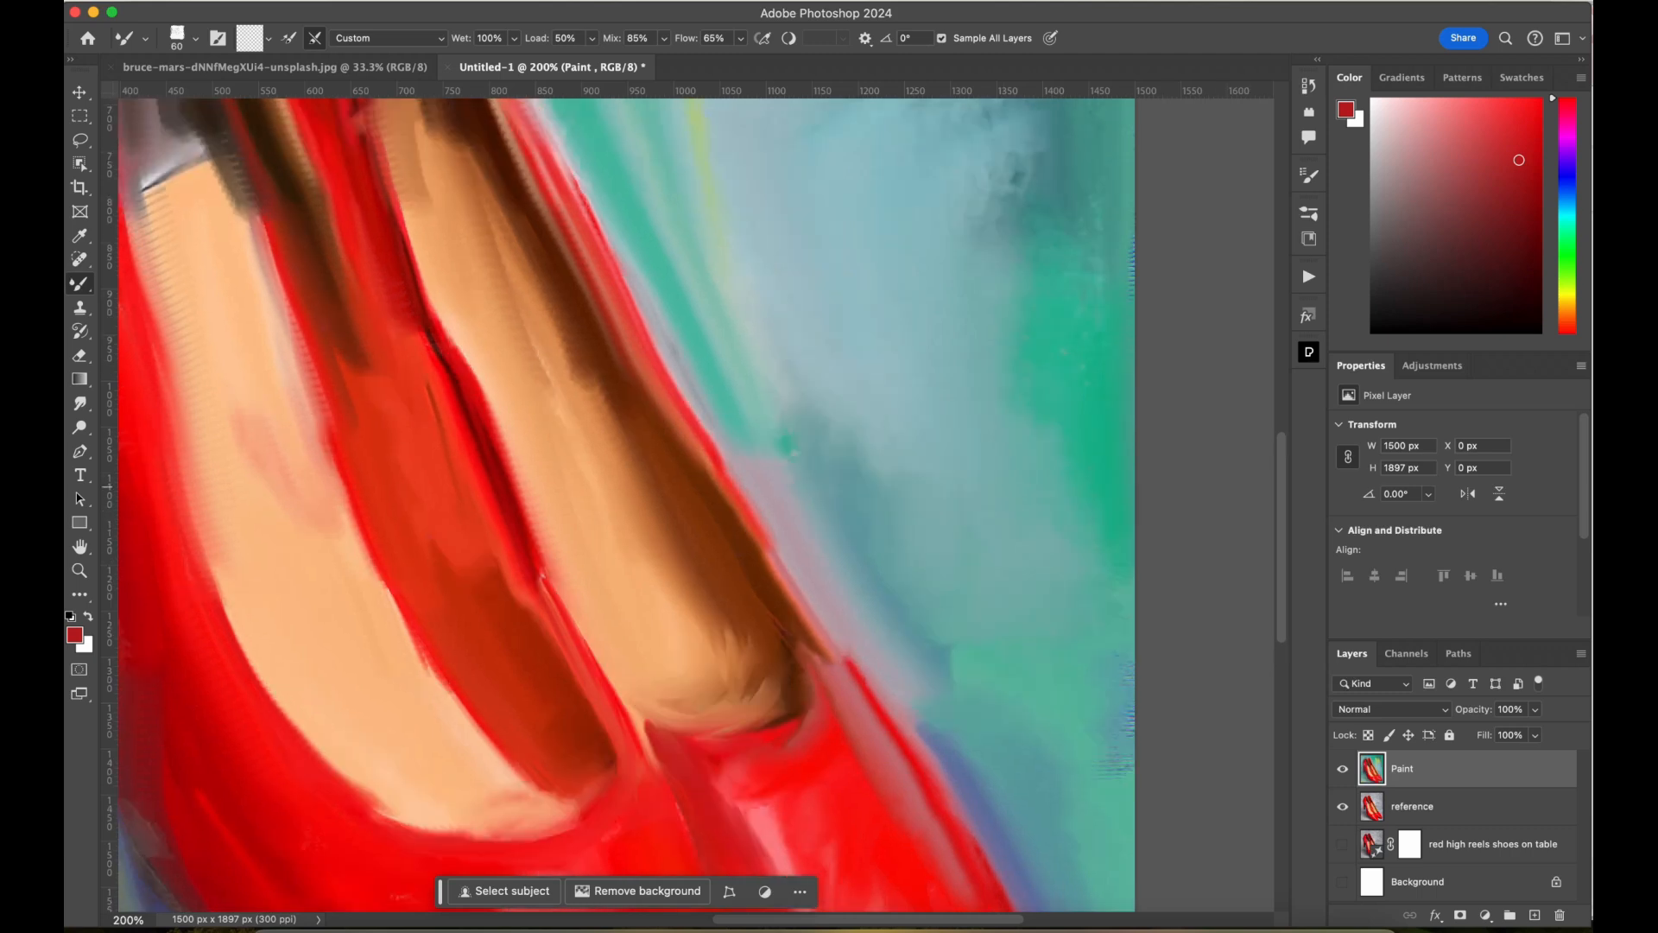
pyautogui.scroll(3, 626, 505)
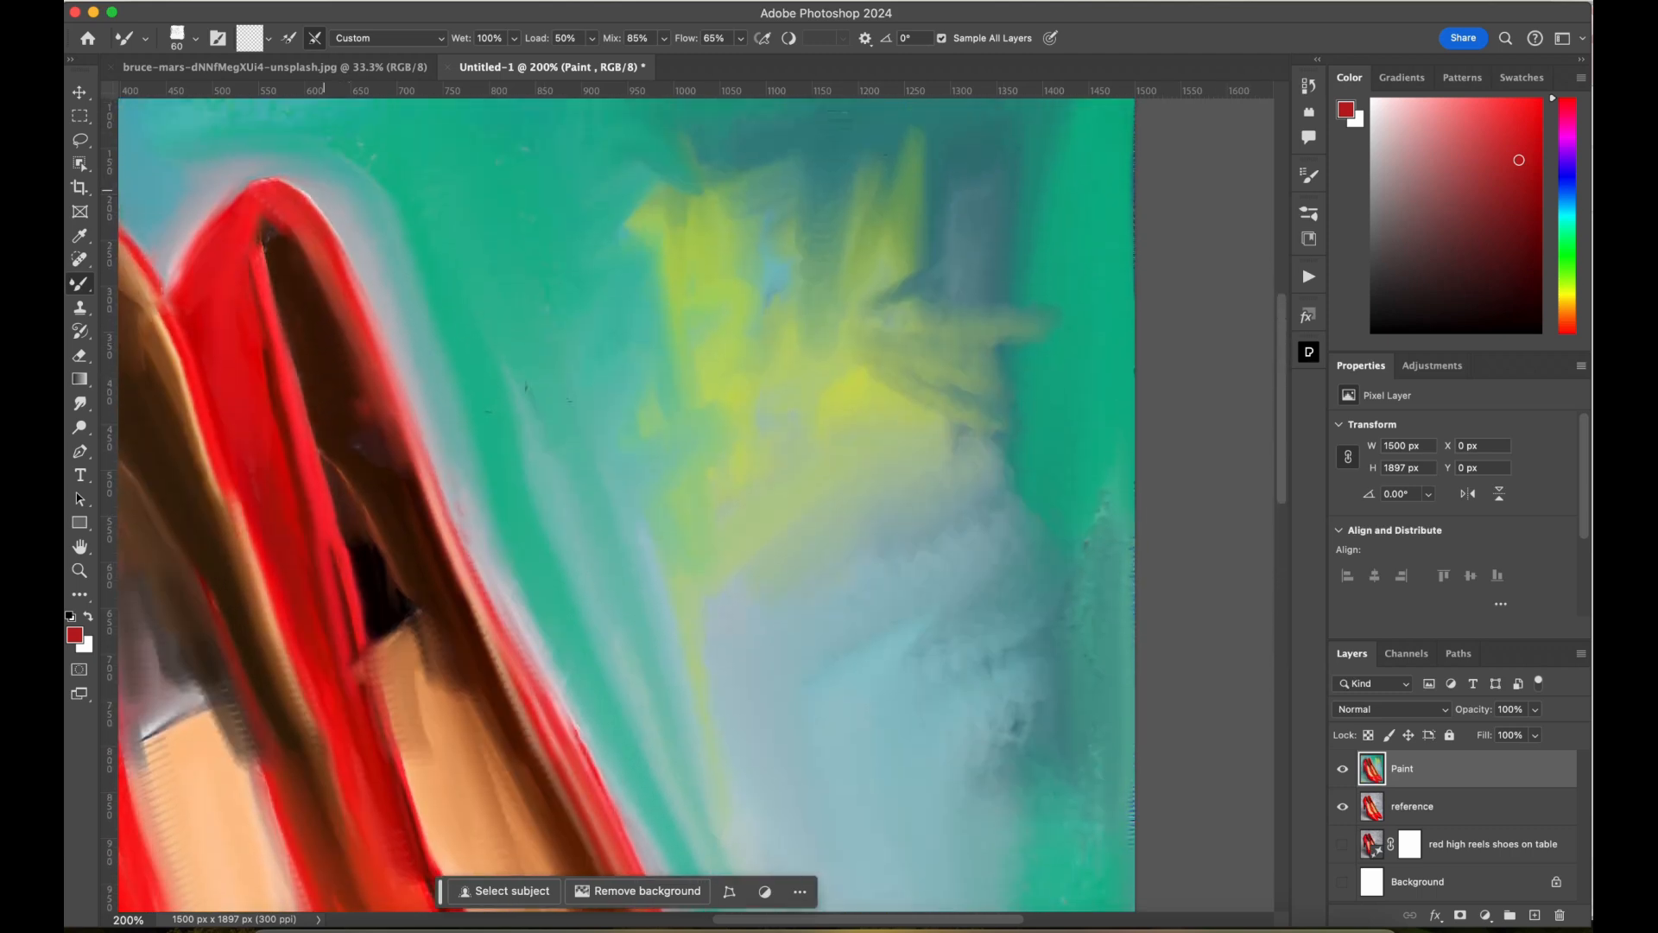
pyautogui.moveTo(324, 188)
pyautogui.mouseDown()
pyautogui.moveTo(369, 270)
pyautogui.moveTo(418, 300)
pyautogui.mouseUp()
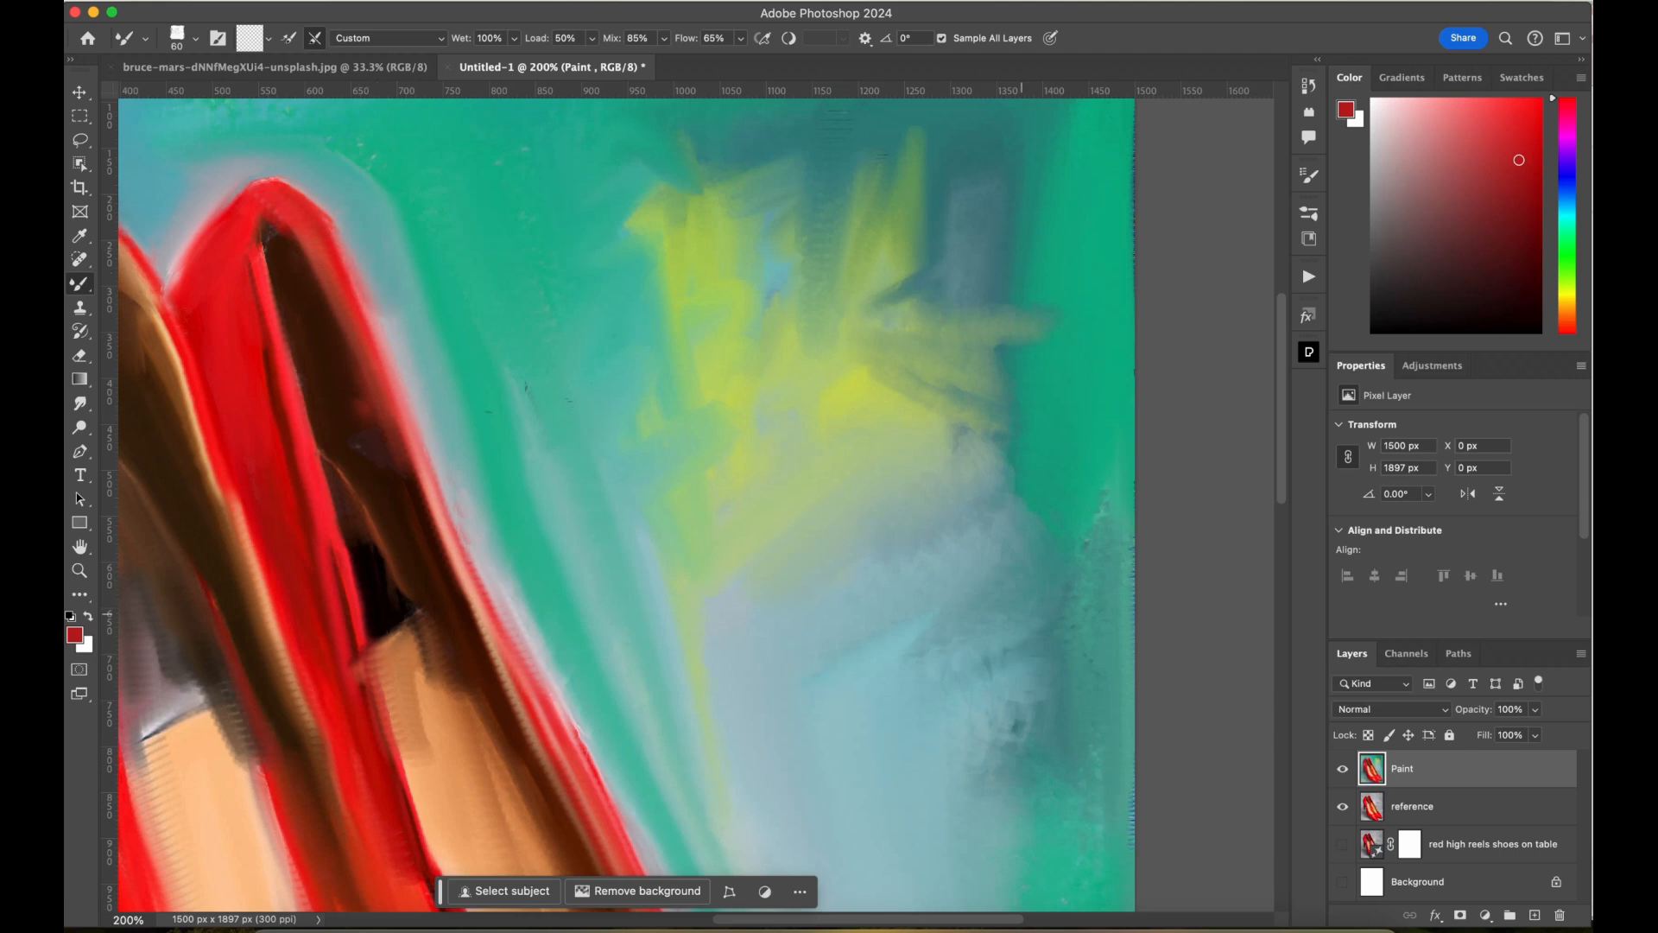
# Hide the Paint layer, set the reference layer's opacity to 100%, and show the Paint layer again.
pyautogui.press('super+minus')
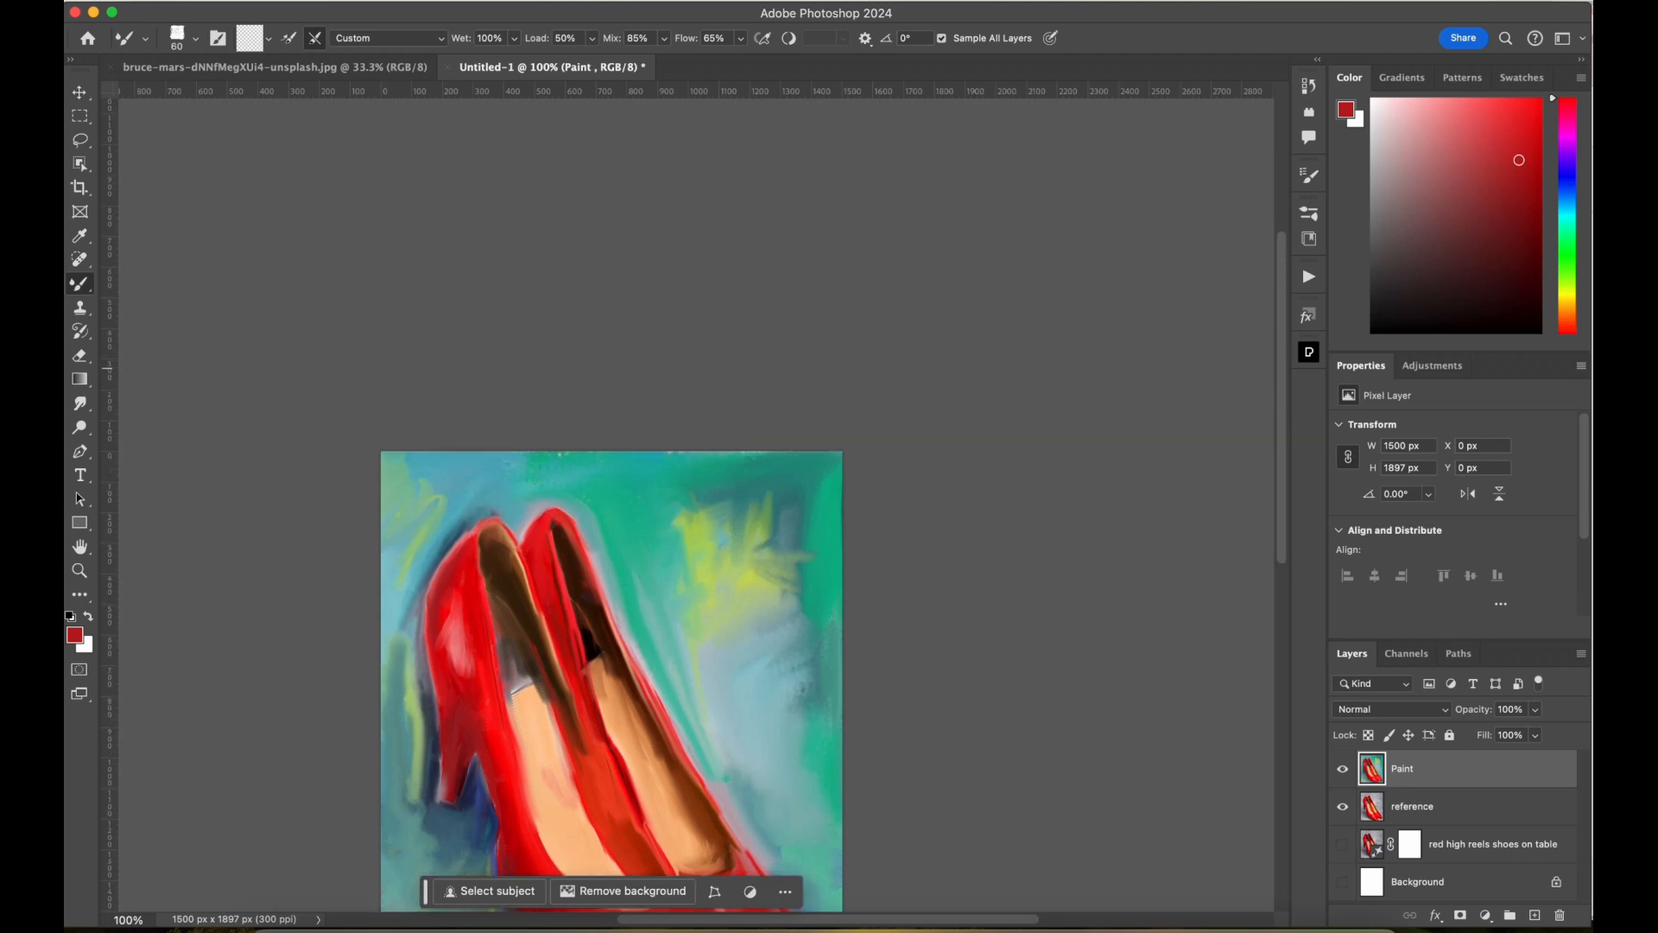
pyautogui.scroll(-5, 611, 505)
pyautogui.press('super+plus')
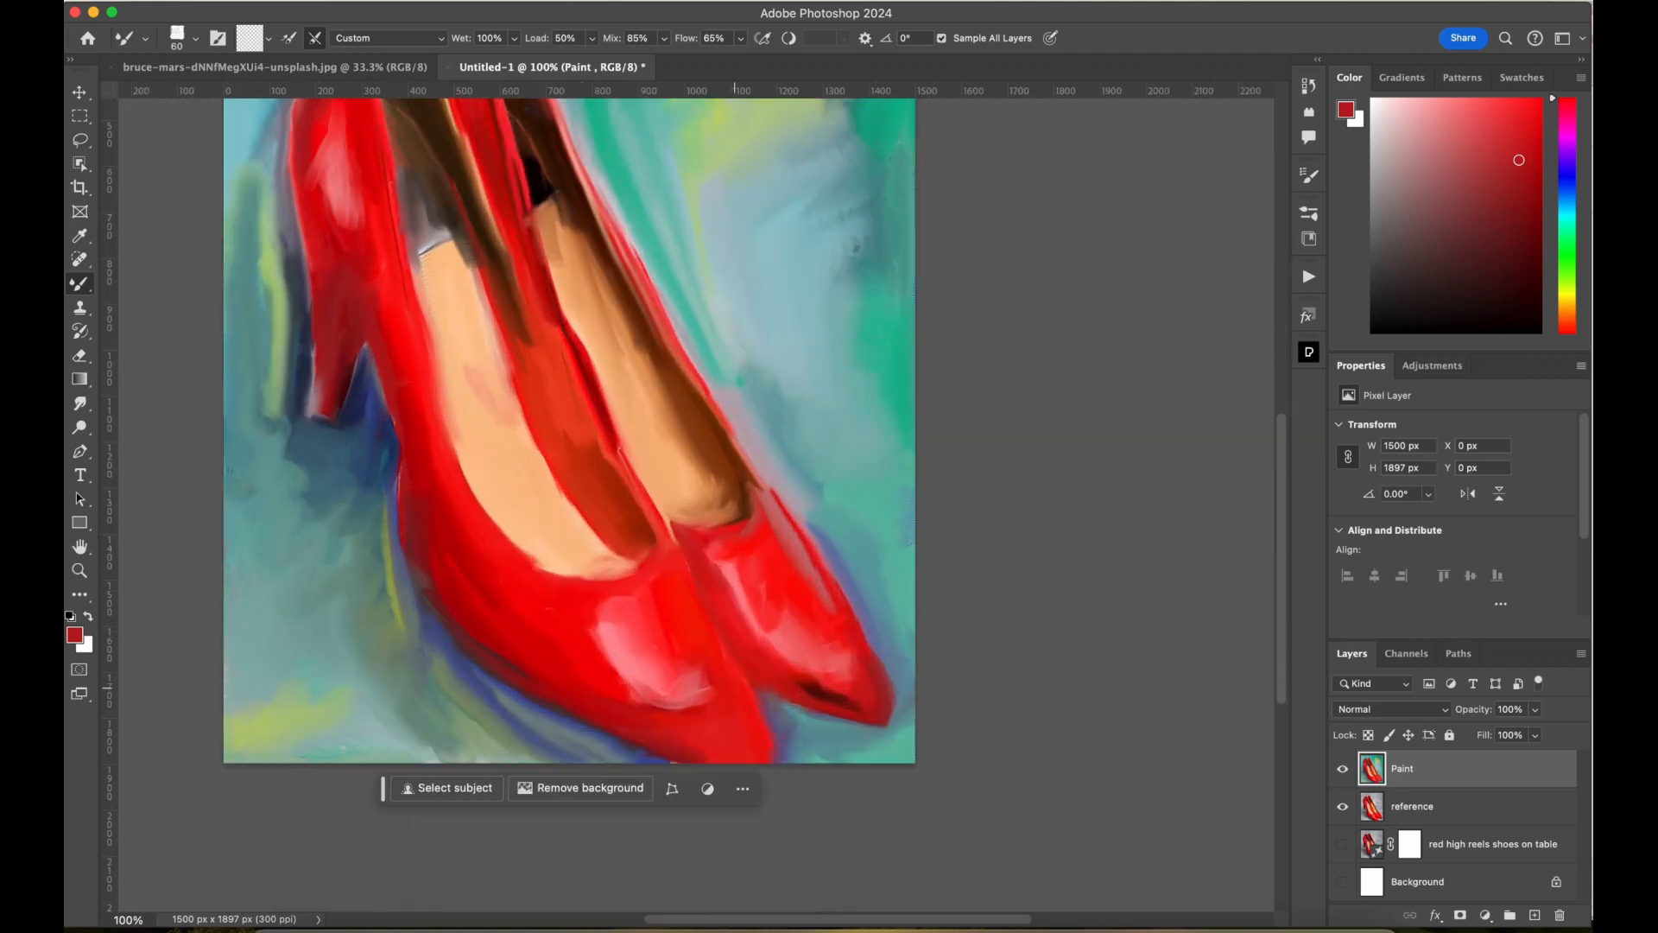
pyautogui.scroll(4, 735, 689)
pyautogui.hscroll(-4, 735, 688)
pyautogui.scroll(-2, 737, 682)
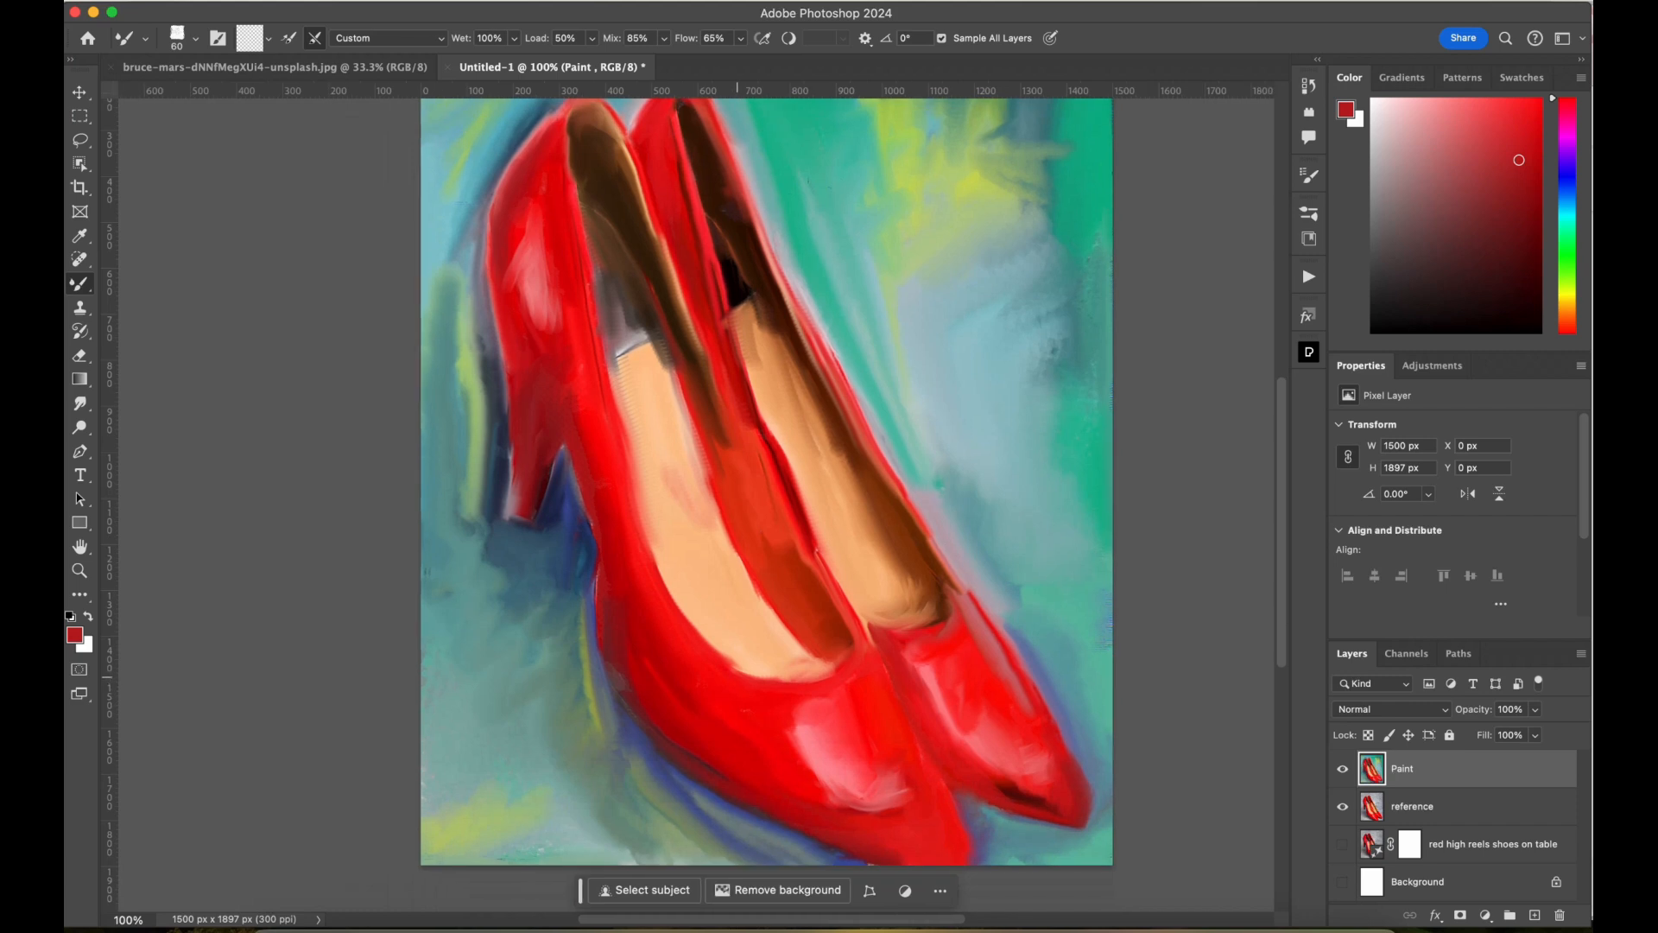
pyautogui.click(1342, 769)
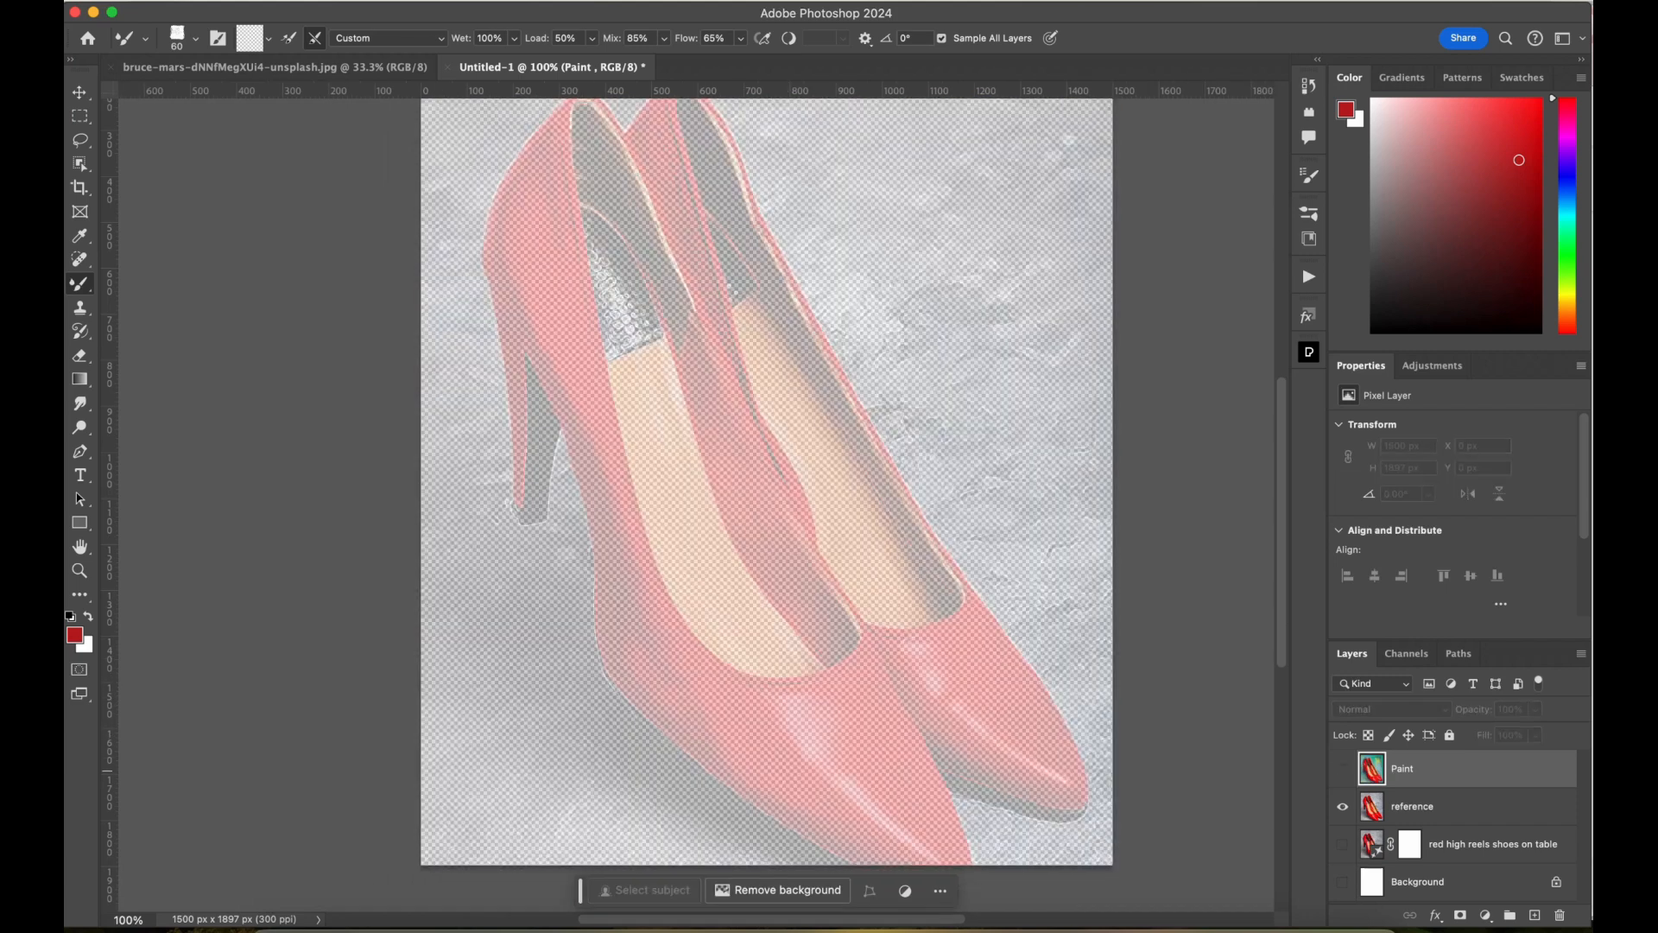
pyautogui.click(1425, 805)
pyautogui.click(1535, 709)
pyautogui.moveTo(1528, 732); pyautogui.dragTo(1580, 734)
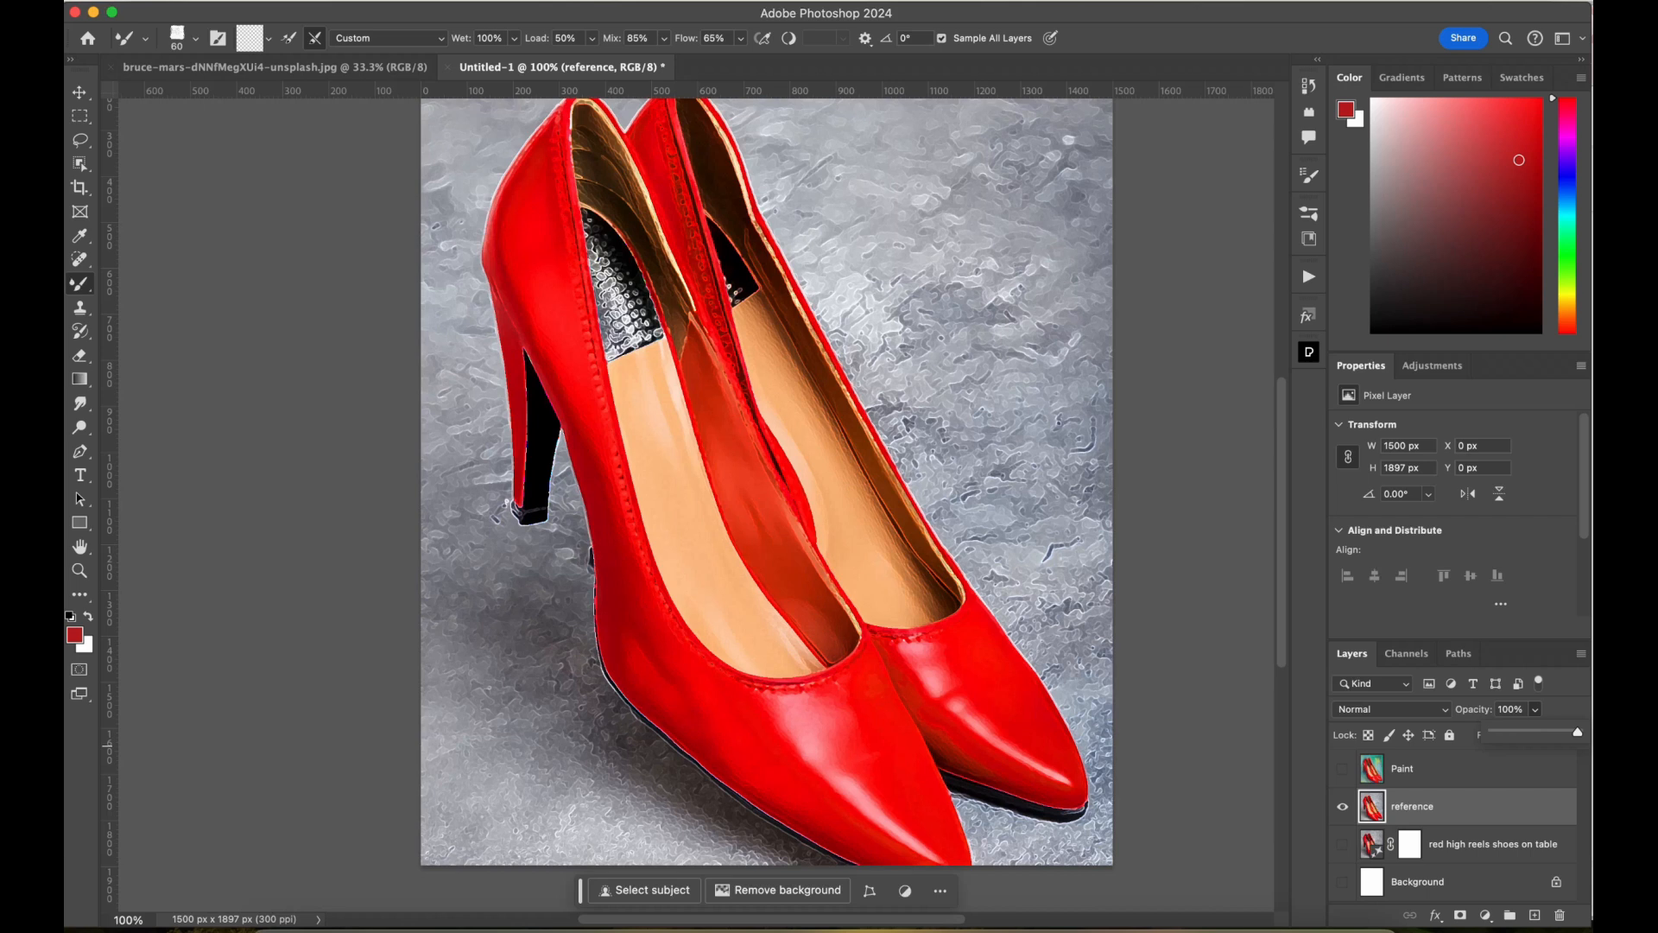
pyautogui.click(1342, 768)
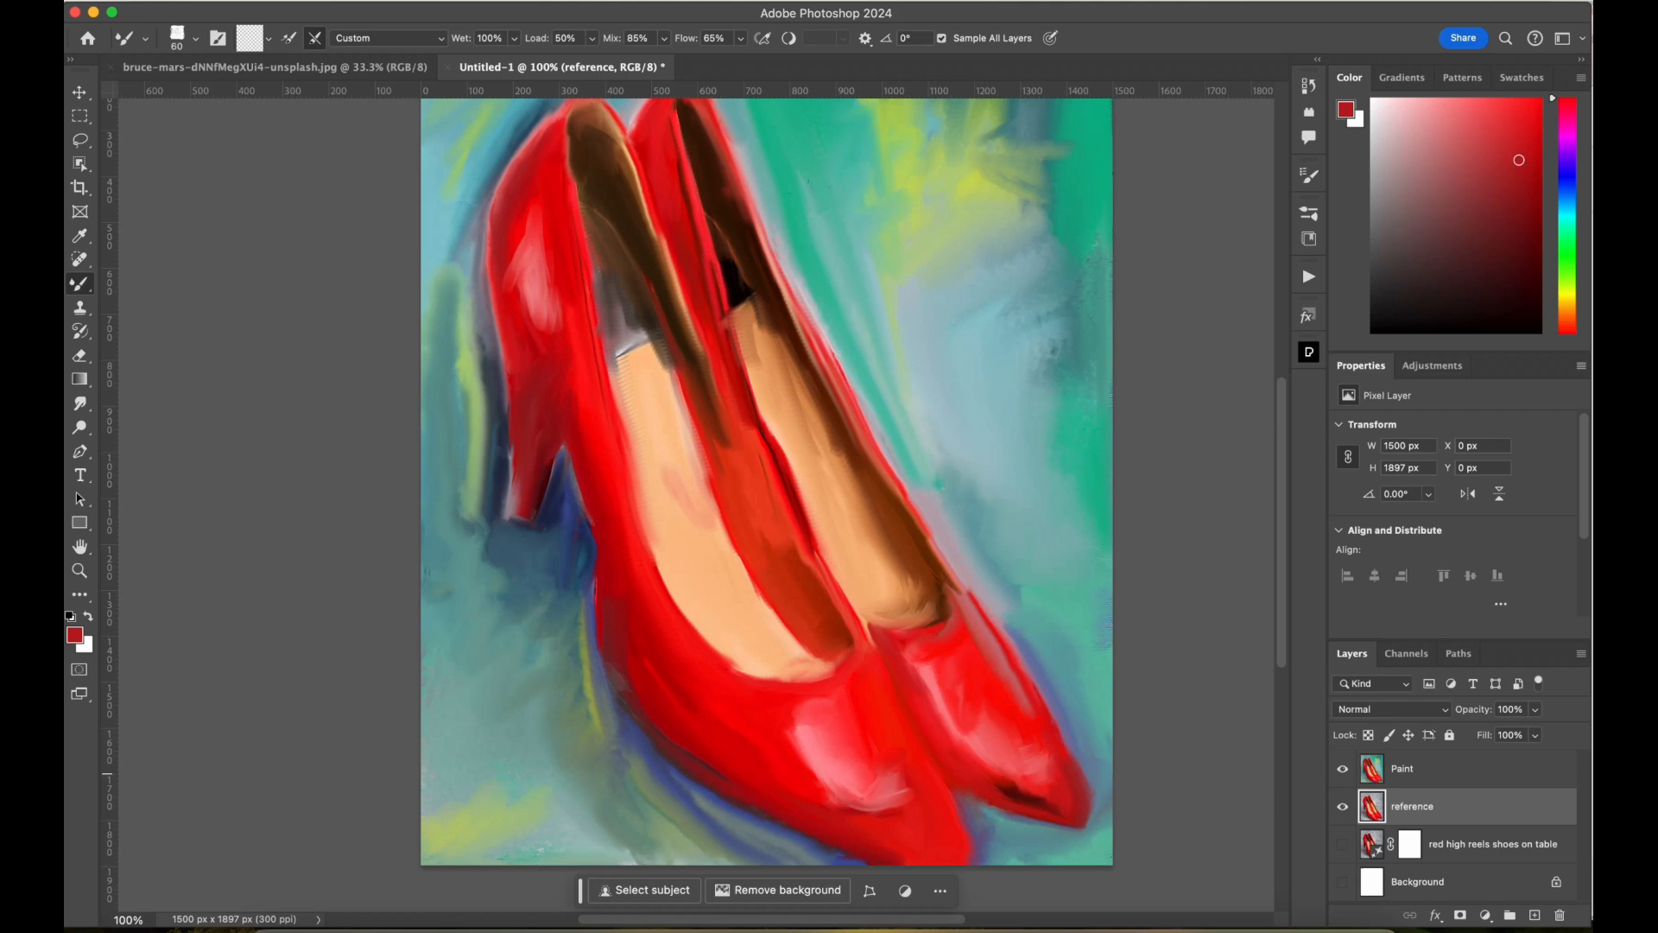
# Duplicate the reference layer and hide the original reference and Paint layers.
pyautogui.press('super+j')
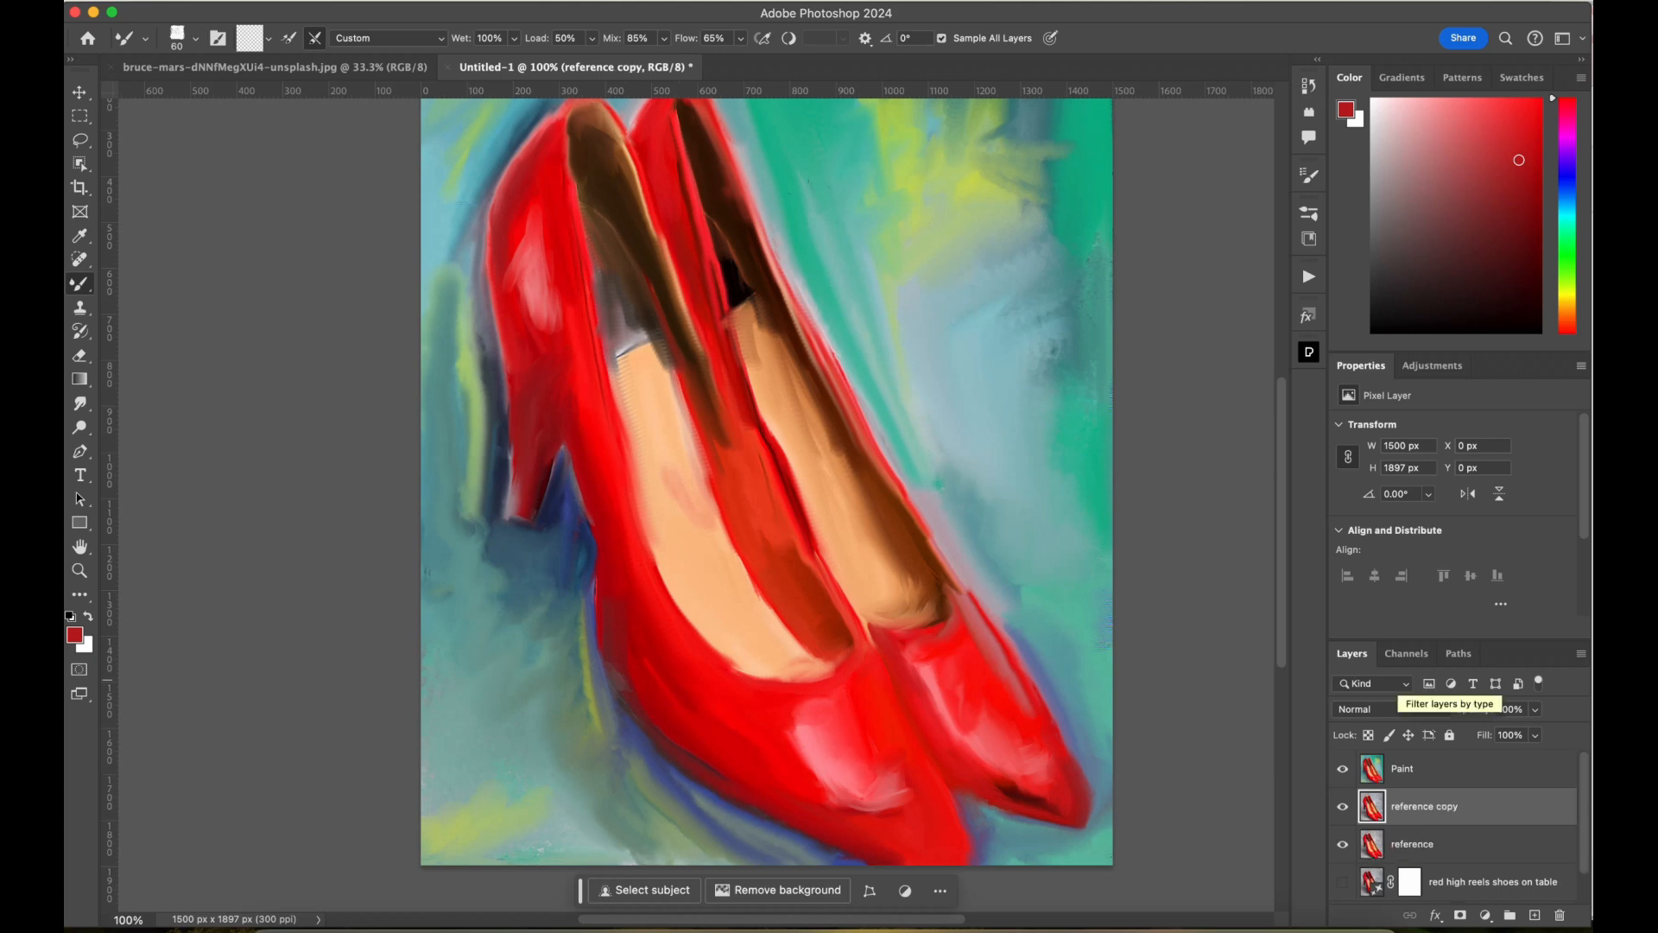
pyautogui.click(1343, 844)
pyautogui.click(1343, 769)
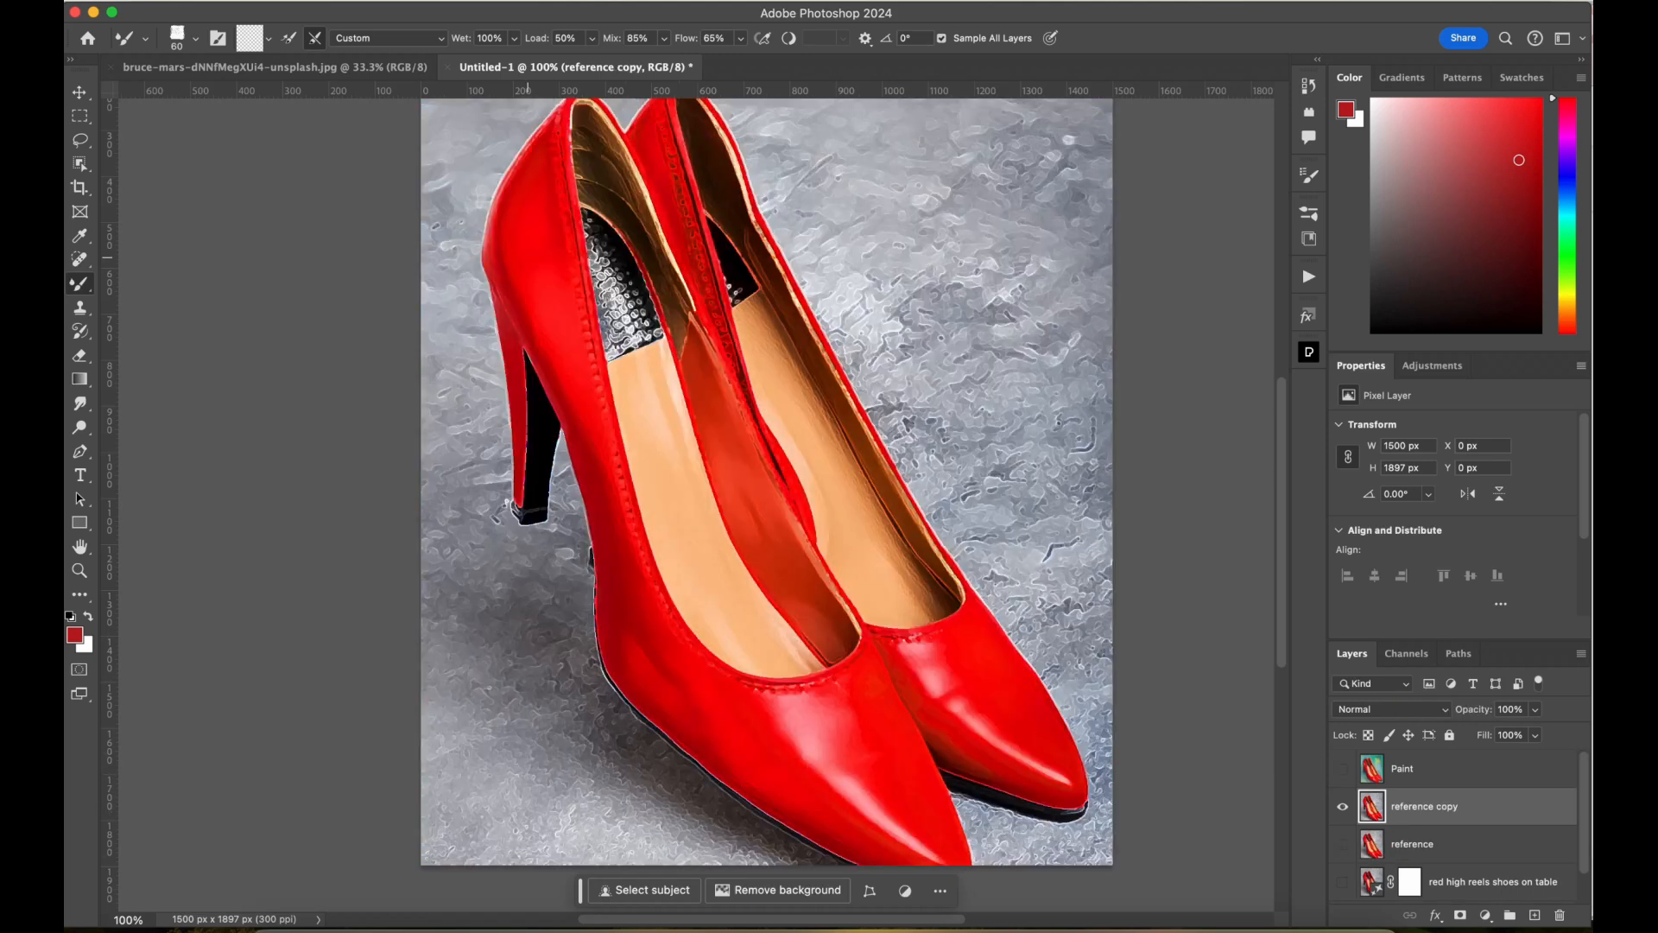
# Apply a High Pass filter with a 19.0-pixel radius to the reference copy.
pyautogui.click(489, 2)
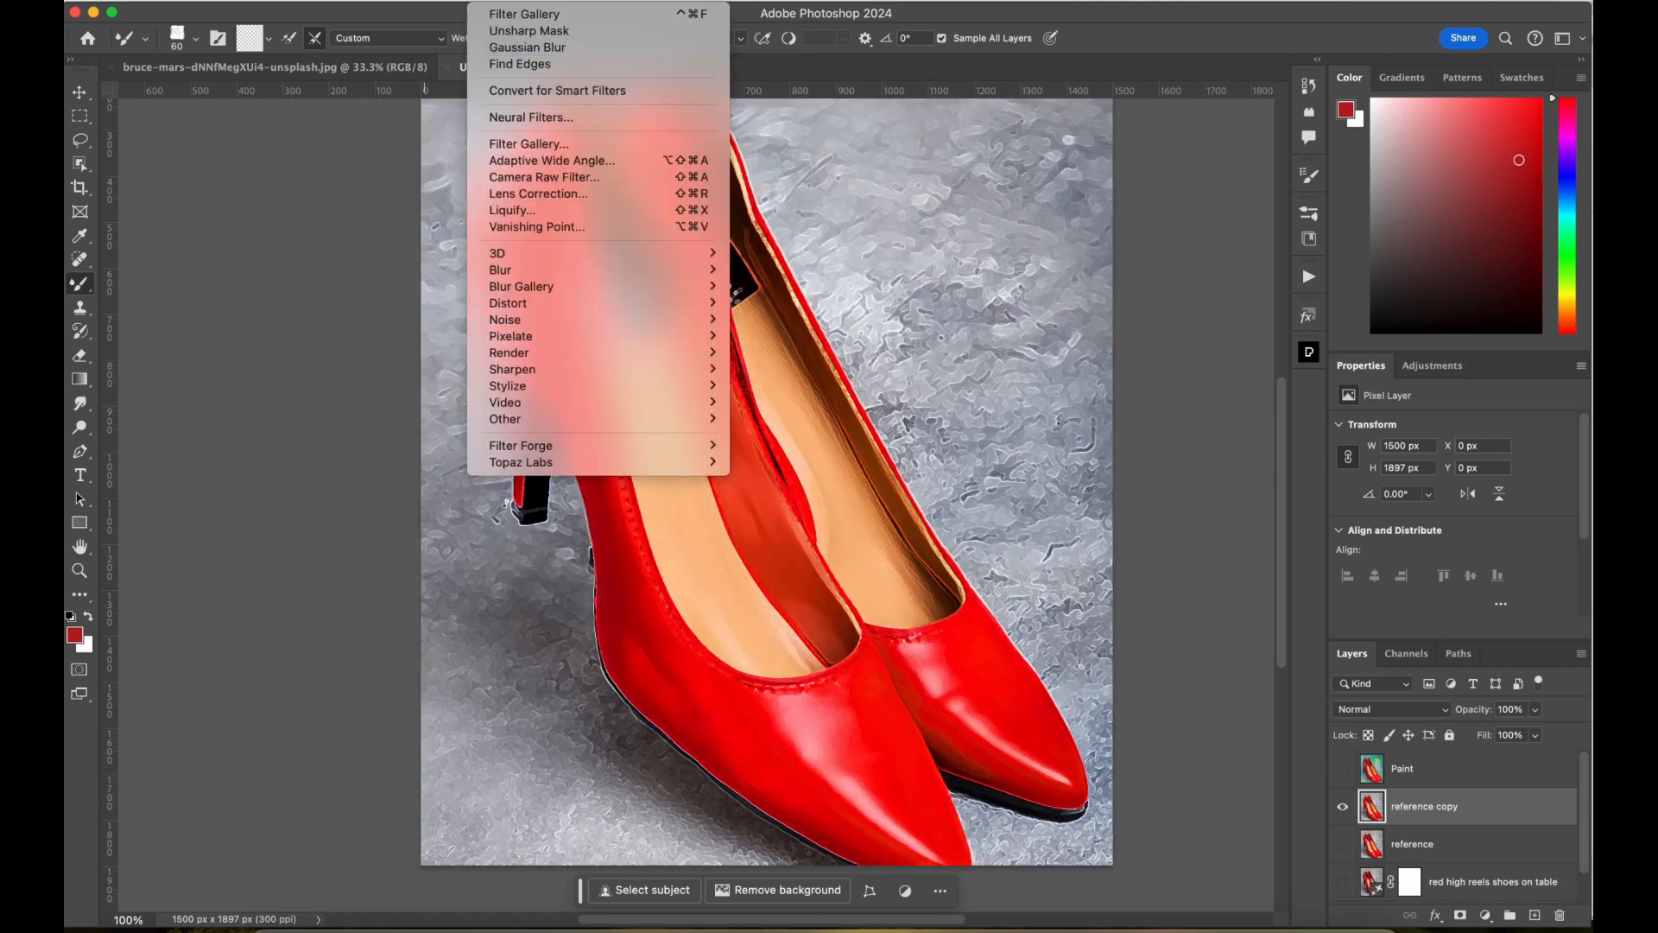
pyautogui.moveTo(536, 419)
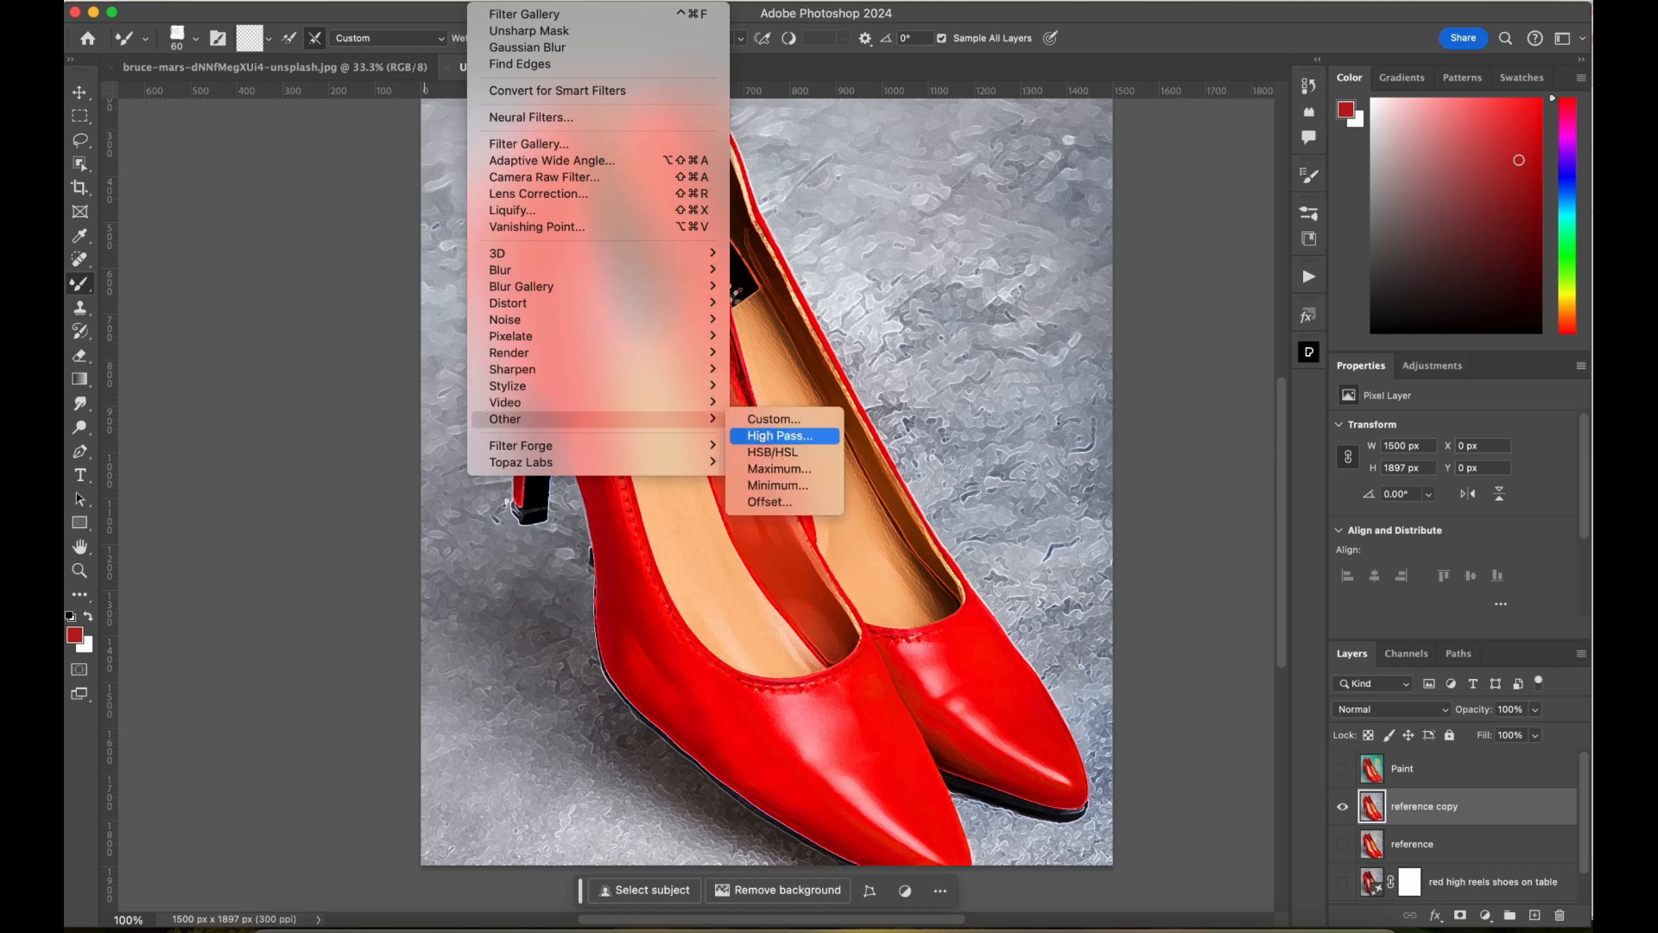
pyautogui.click(780, 435)
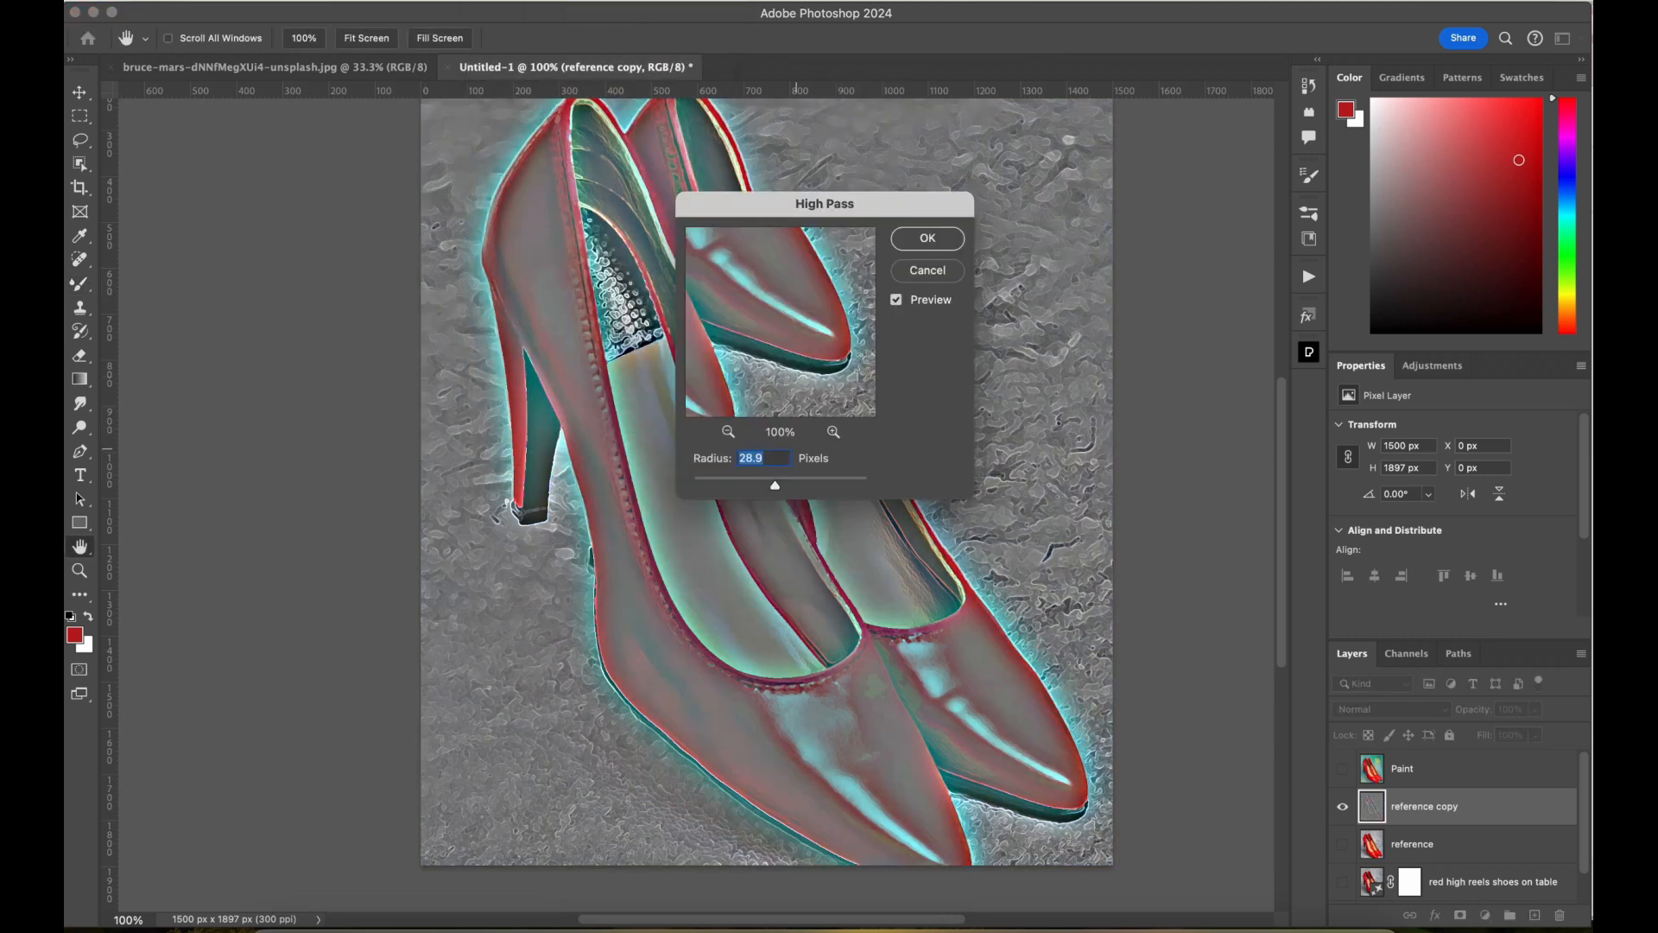
pyautogui.moveTo(774, 485); pyautogui.dragTo(769, 484)
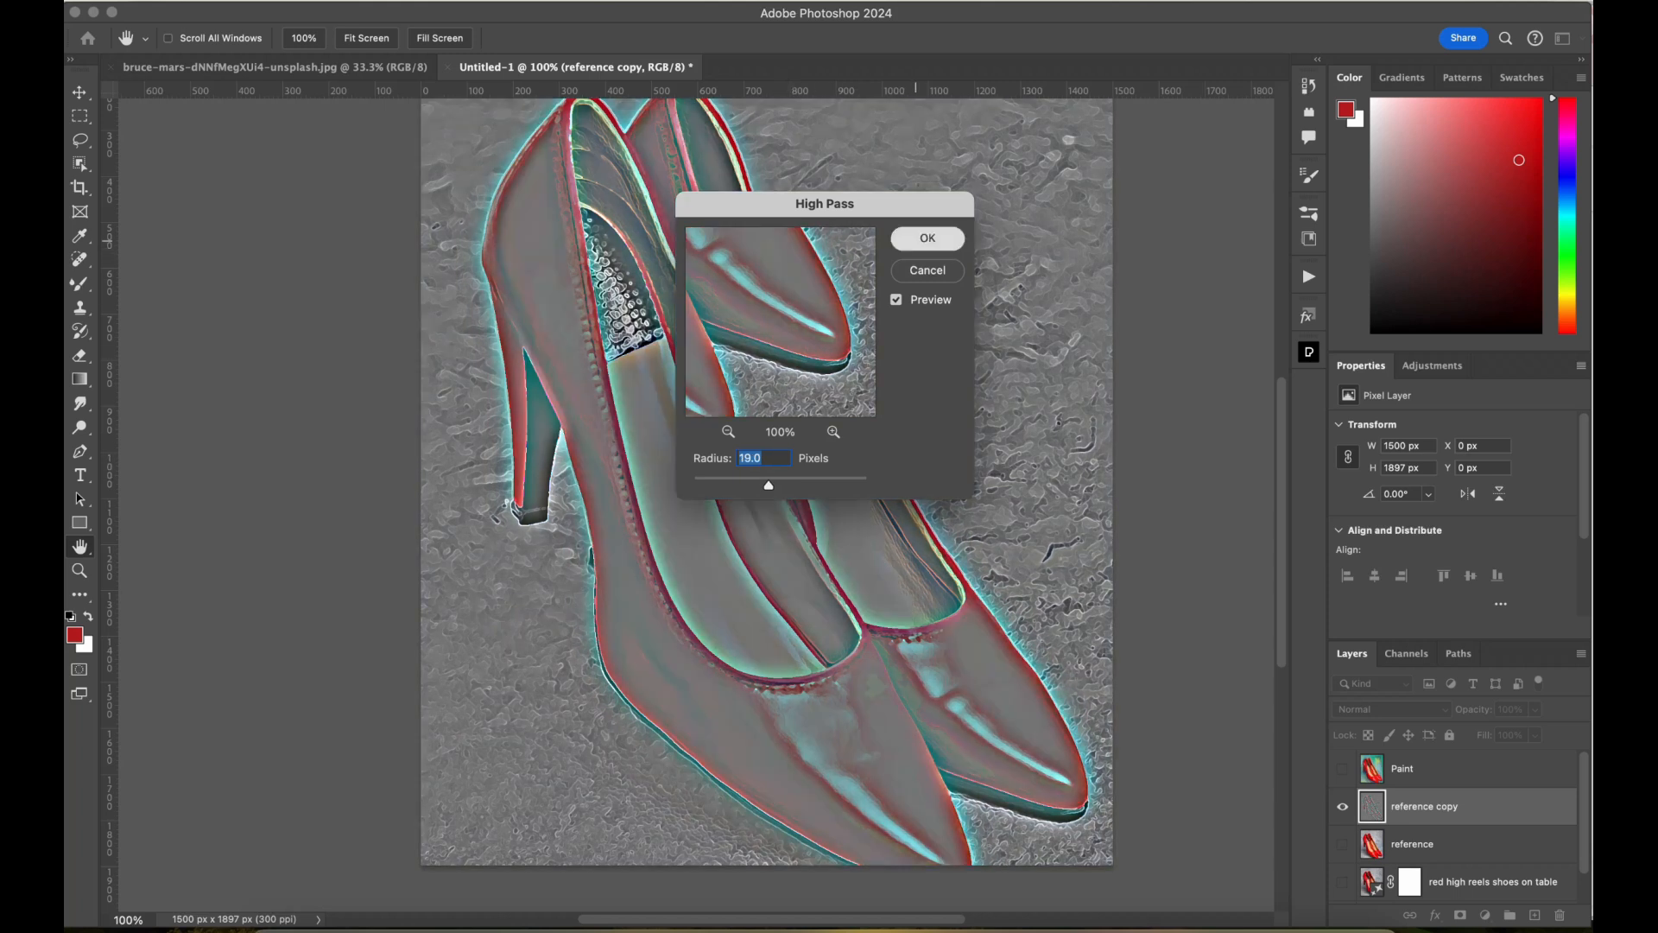
pyautogui.click(927, 238)
# Place the filtered reference copy above the visible Paint layer and blend it with Multiply at 23% opacity.
pyautogui.moveTo(1425, 806); pyautogui.dragTo(1427, 760)
pyautogui.click(1342, 807)
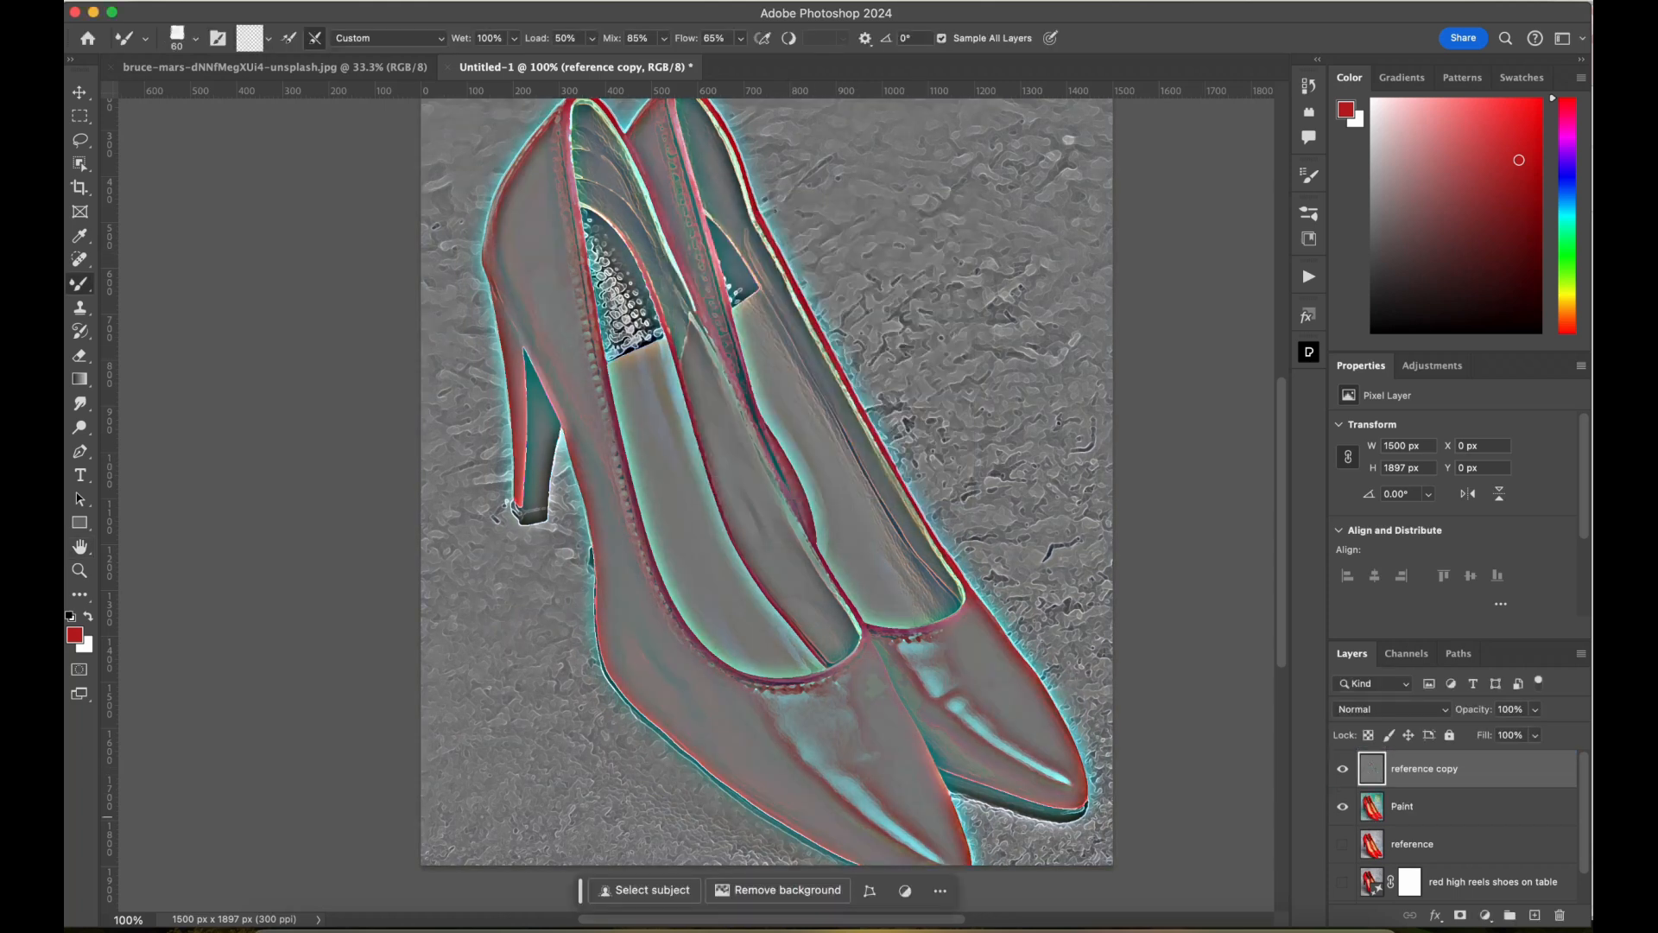
pyautogui.click(1391, 709)
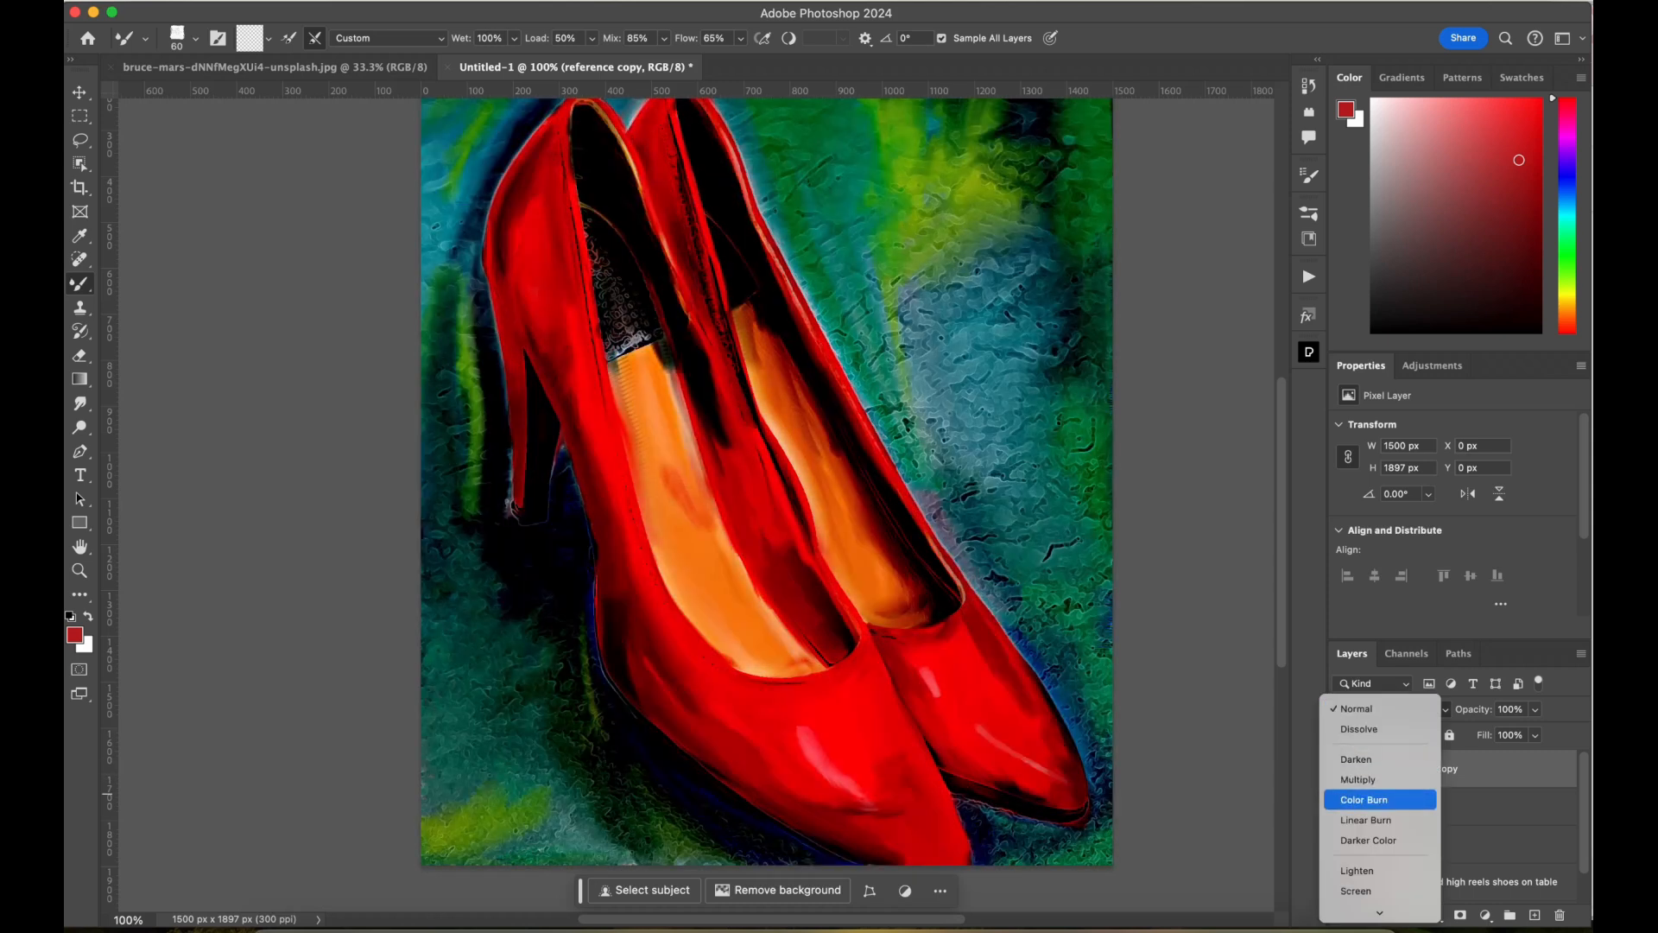
pyautogui.click(1358, 779)
pyautogui.click(1534, 709)
pyautogui.moveTo(1541, 732); pyautogui.dragTo(1469, 731)
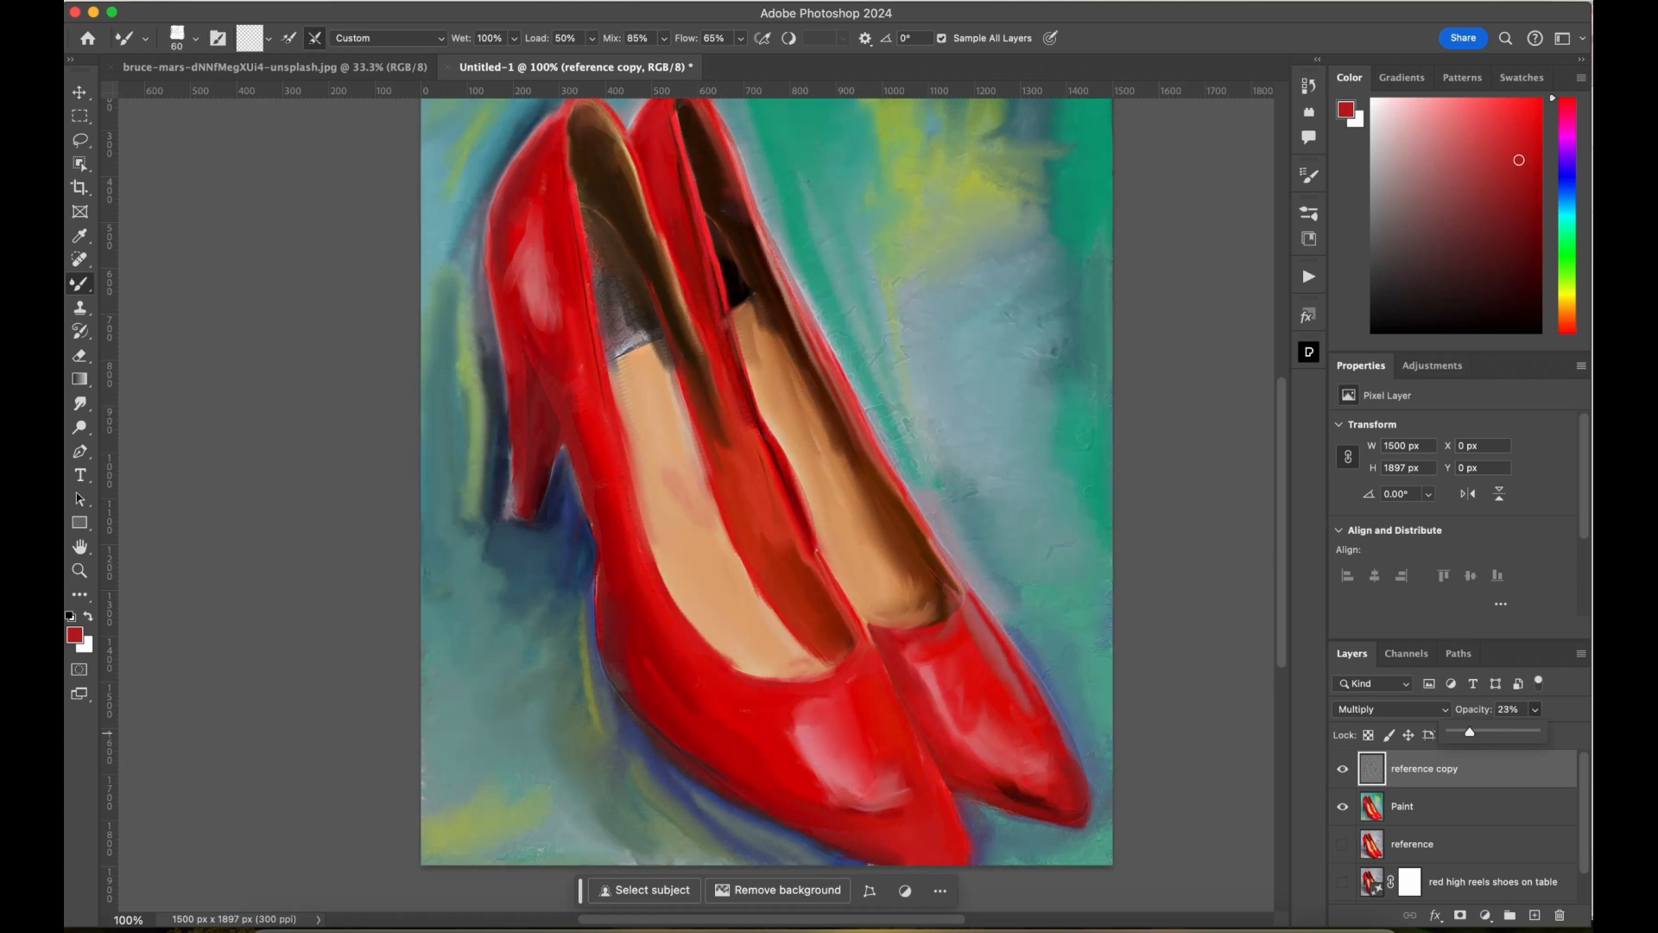
# Apply an Exposure adjustment of +0.54 to the Paint layer.
pyautogui.click(1452, 805)
pyautogui.click(290, 1)
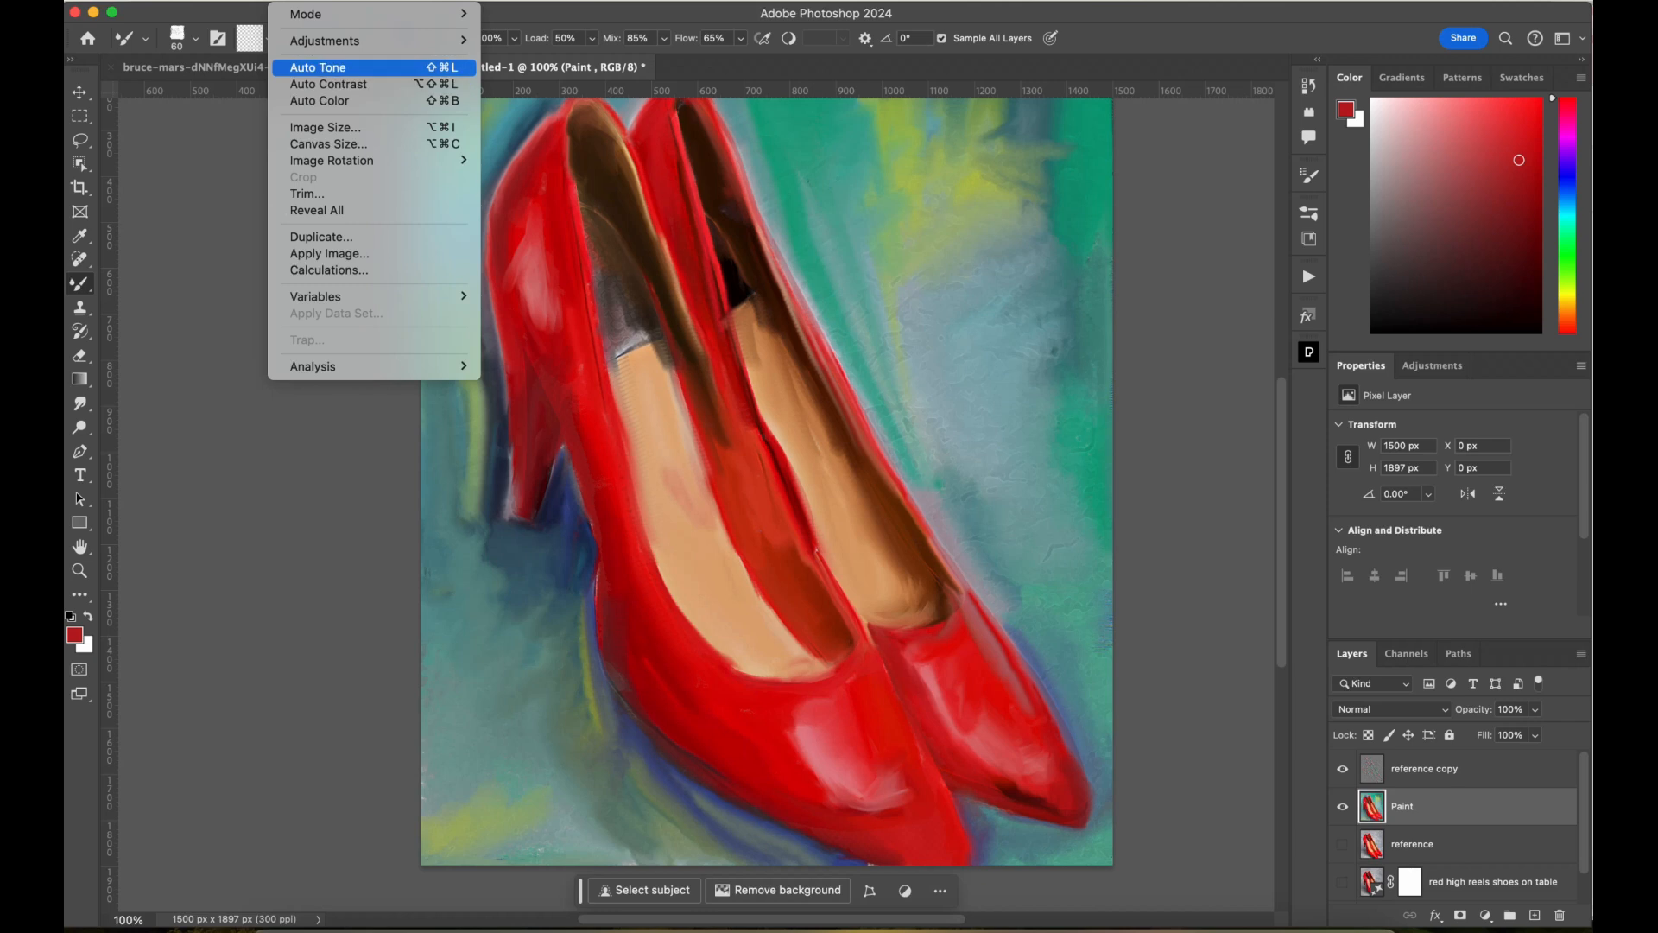
pyautogui.moveTo(346, 40)
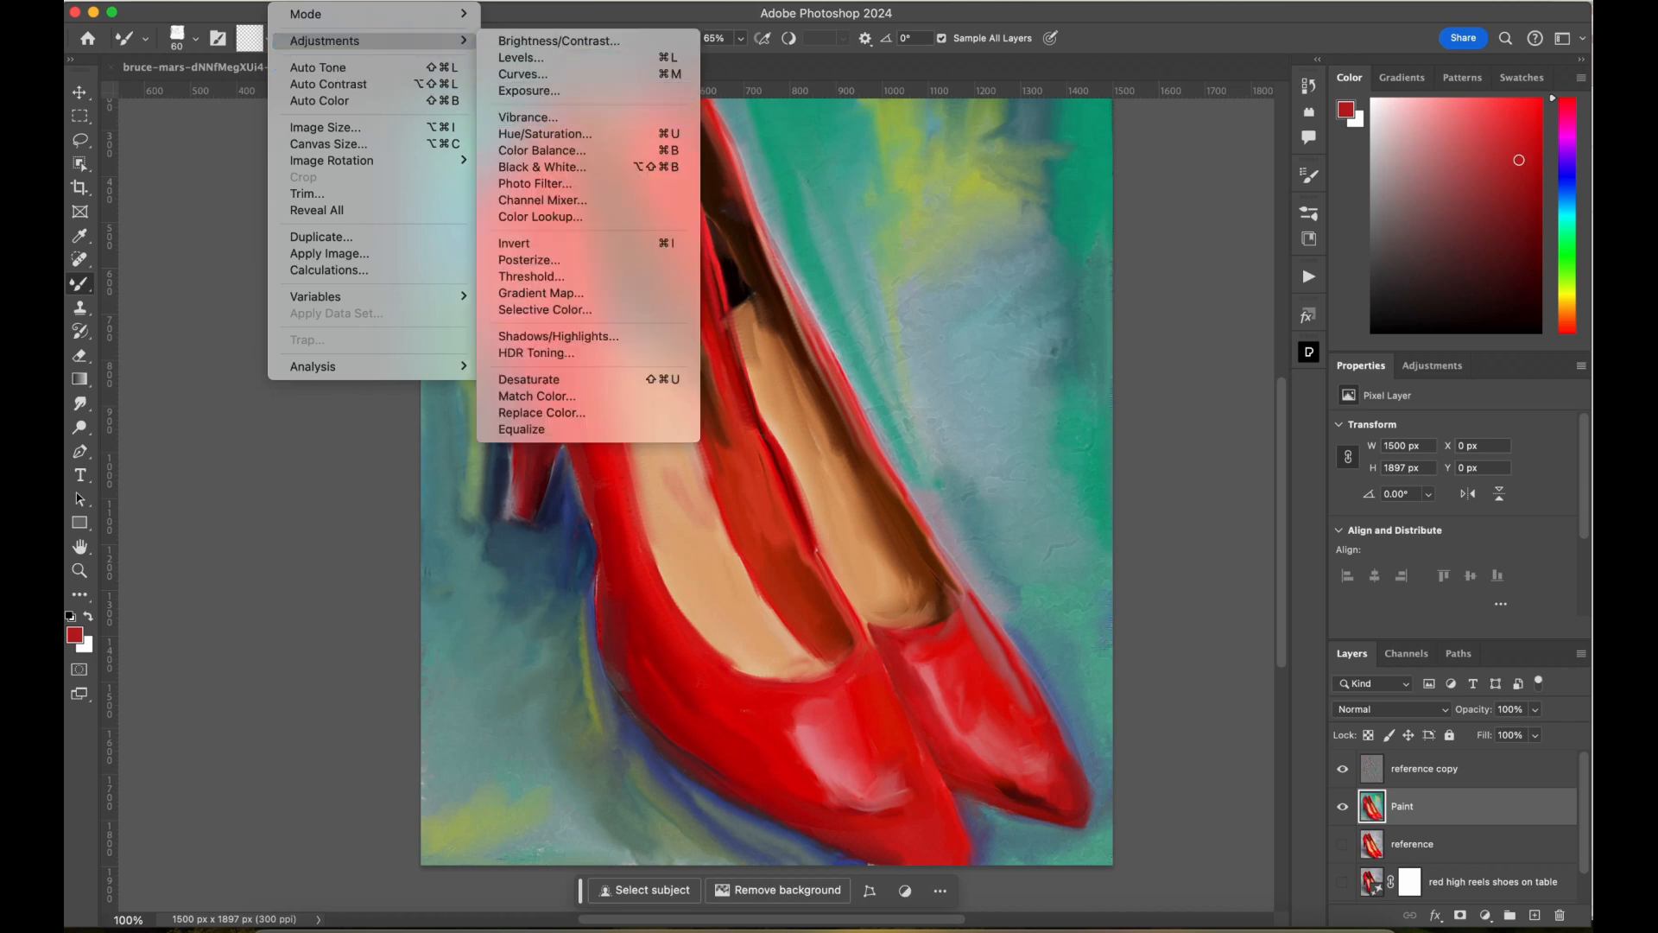
pyautogui.click(528, 91)
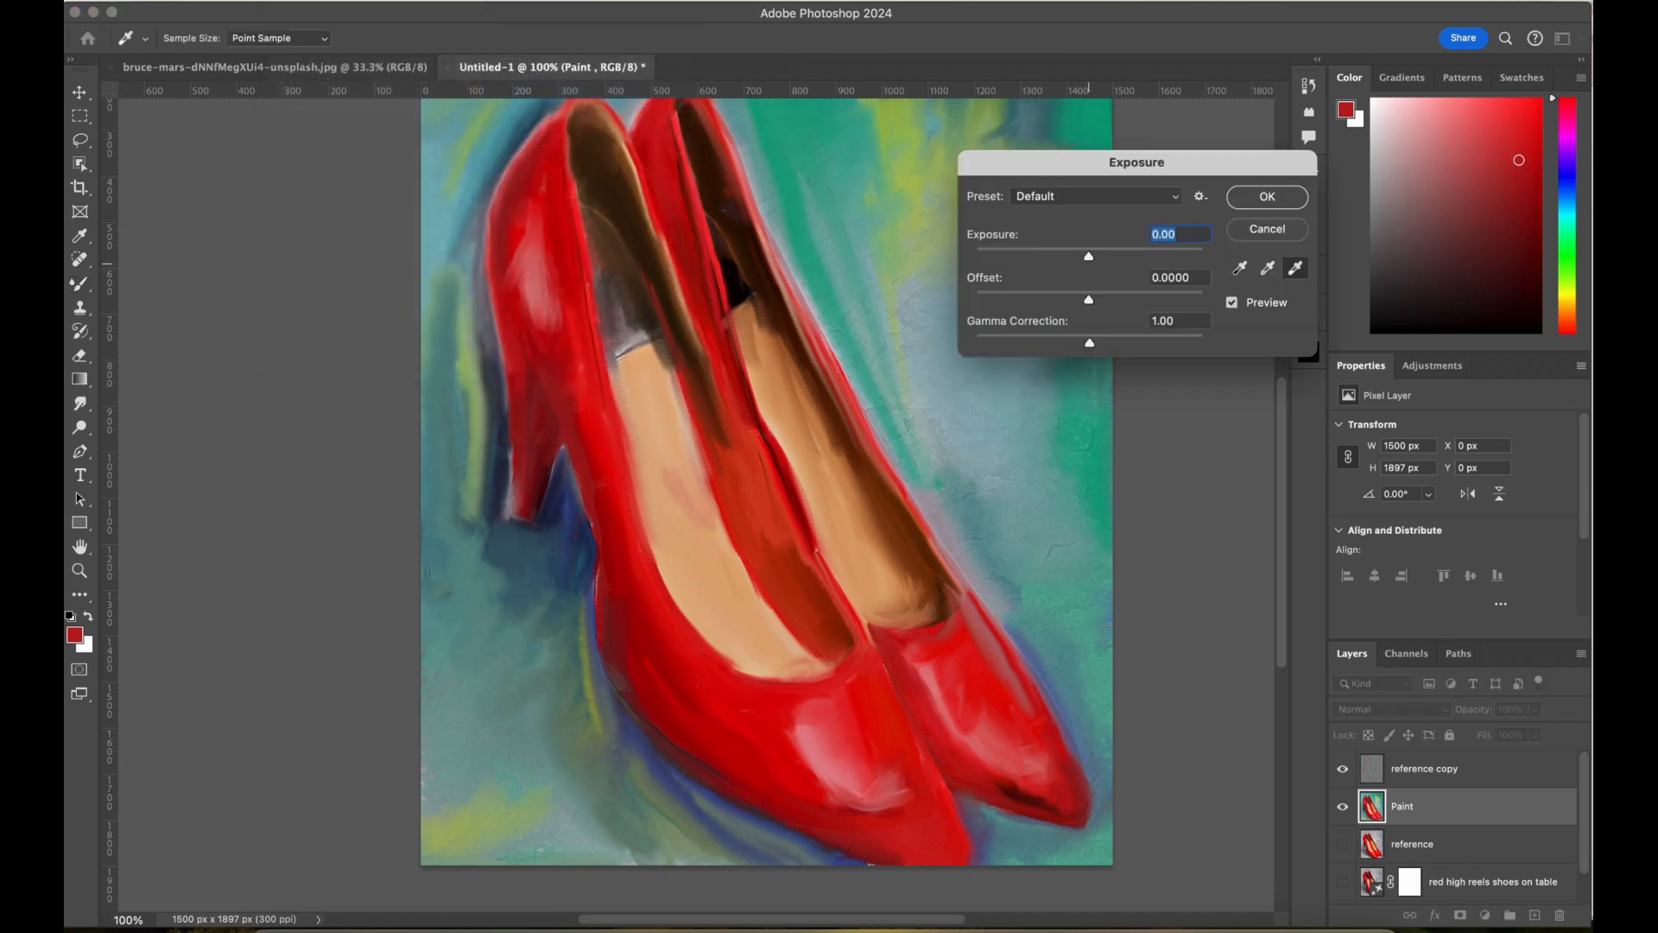
pyautogui.moveTo(1089, 260); pyautogui.dragTo(1105, 259)
pyautogui.press('Down')
pyautogui.press('Down')
pyautogui.press('Down')
pyautogui.press('Down')
pyautogui.press('Down')
pyautogui.press('Down')
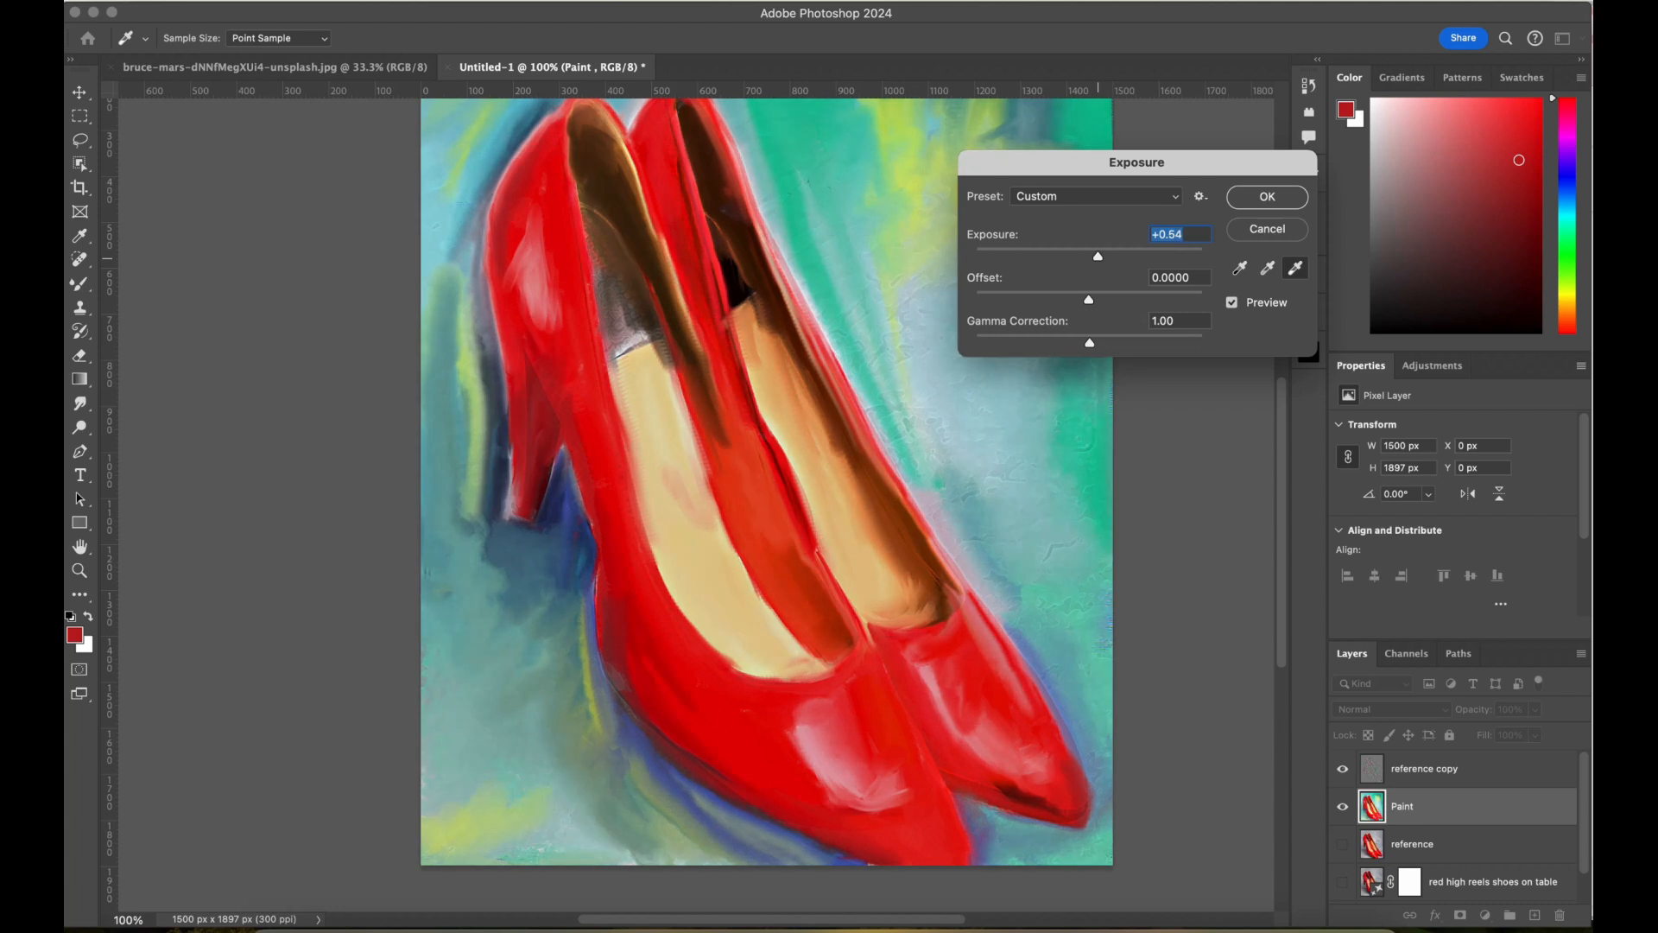
pyautogui.press('Return')
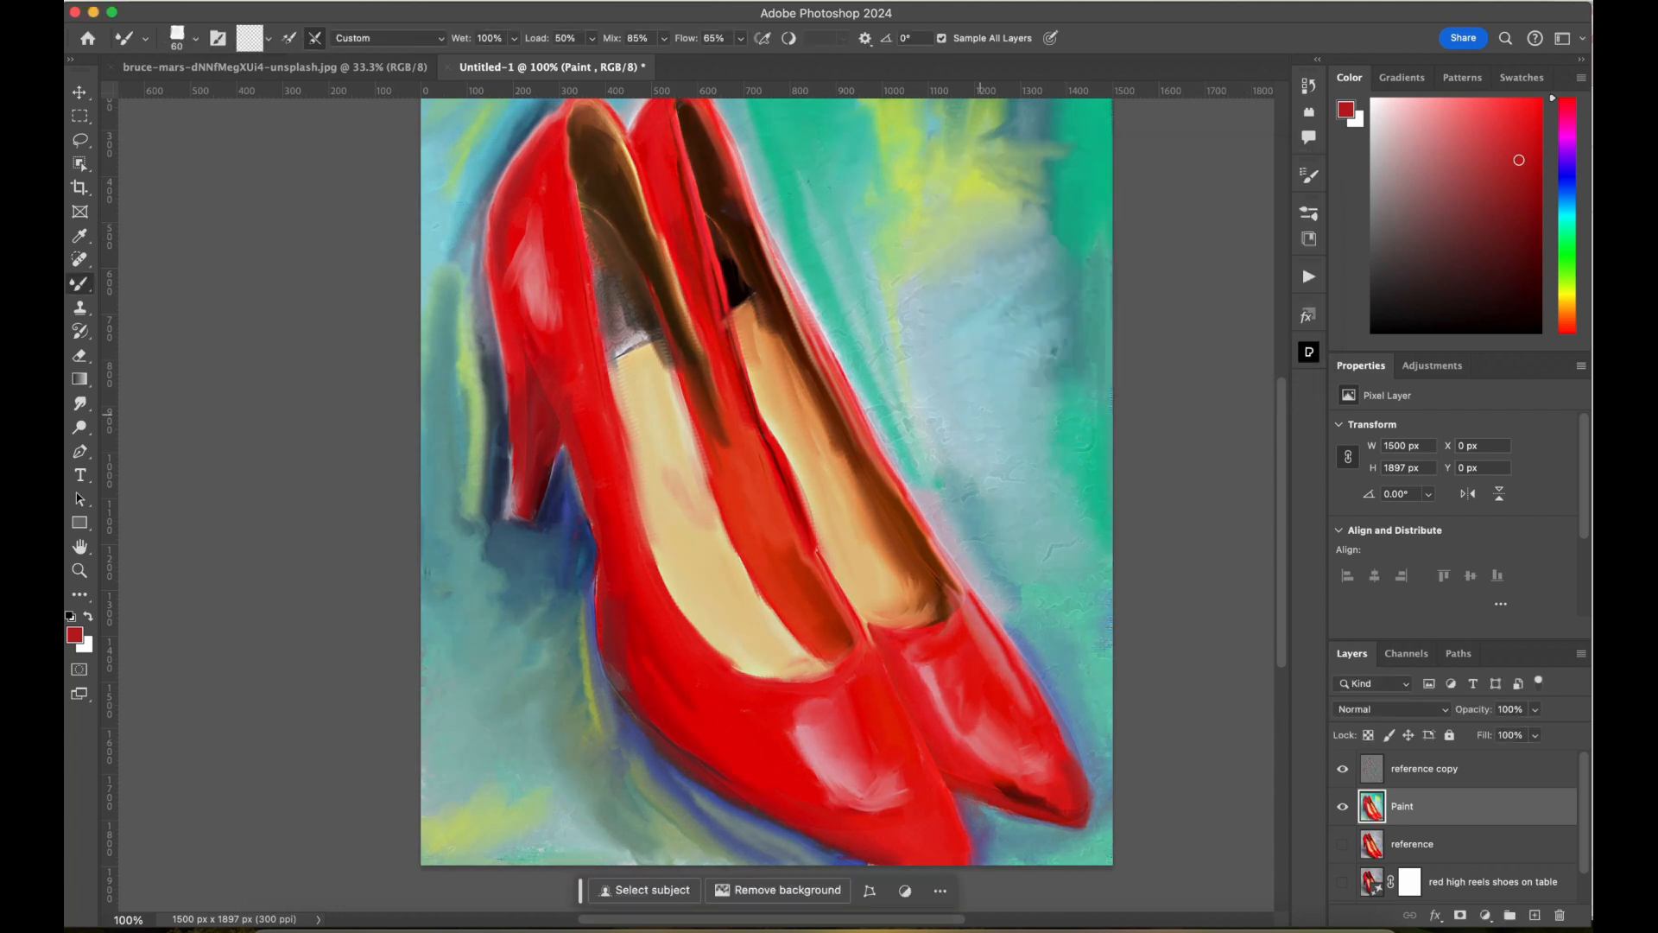
# Adjust the Paint layer's Hue/Saturation with hue +6, saturation +10 and a slight lightness reduction.
pyautogui.click(287, 1)
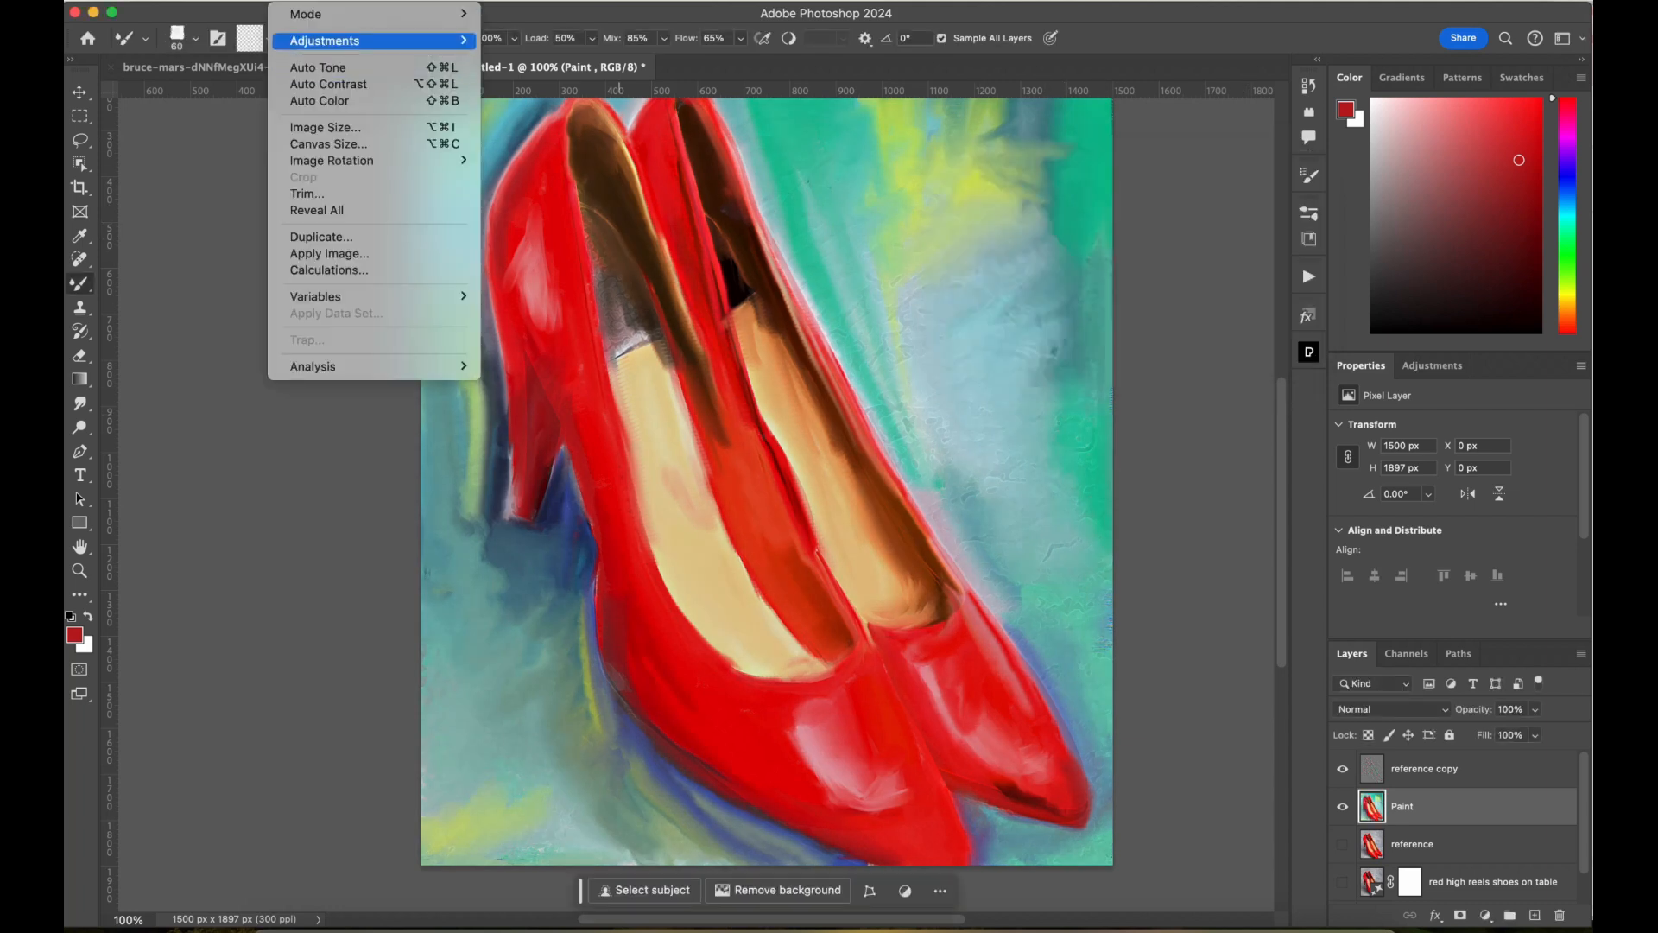
pyautogui.moveTo(346, 41)
pyautogui.click(544, 134)
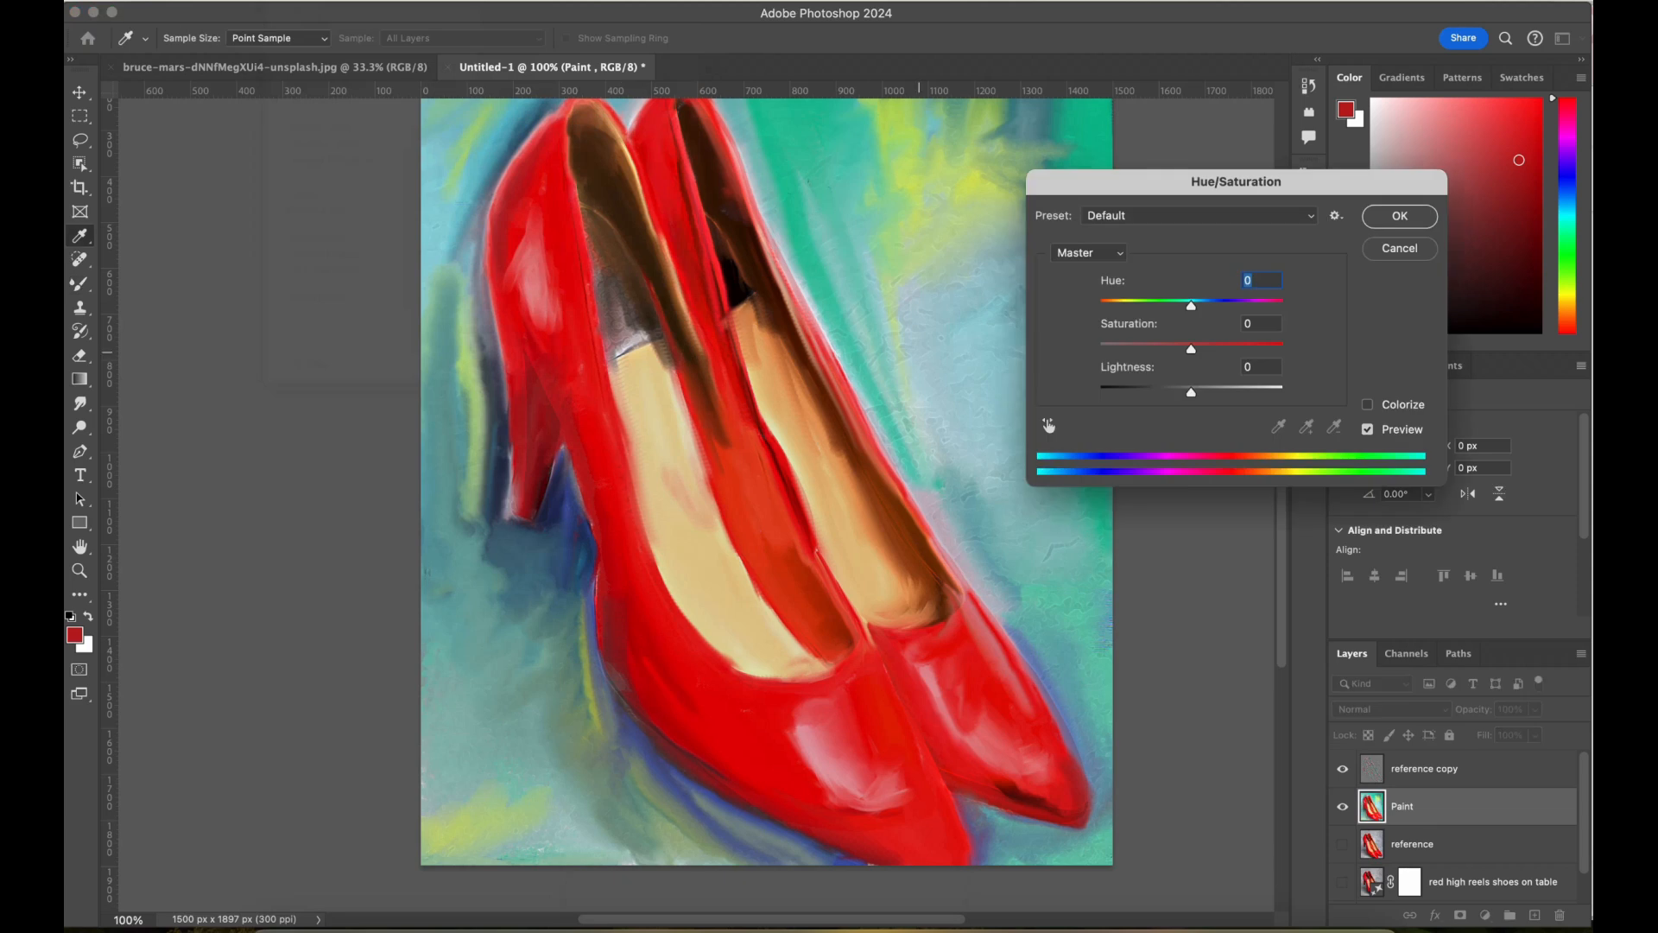
pyautogui.moveTo(1191, 349)
pyautogui.mouseDown()
pyautogui.moveTo(1212, 306)
pyautogui.moveTo(1197, 305)
pyautogui.mouseUp()
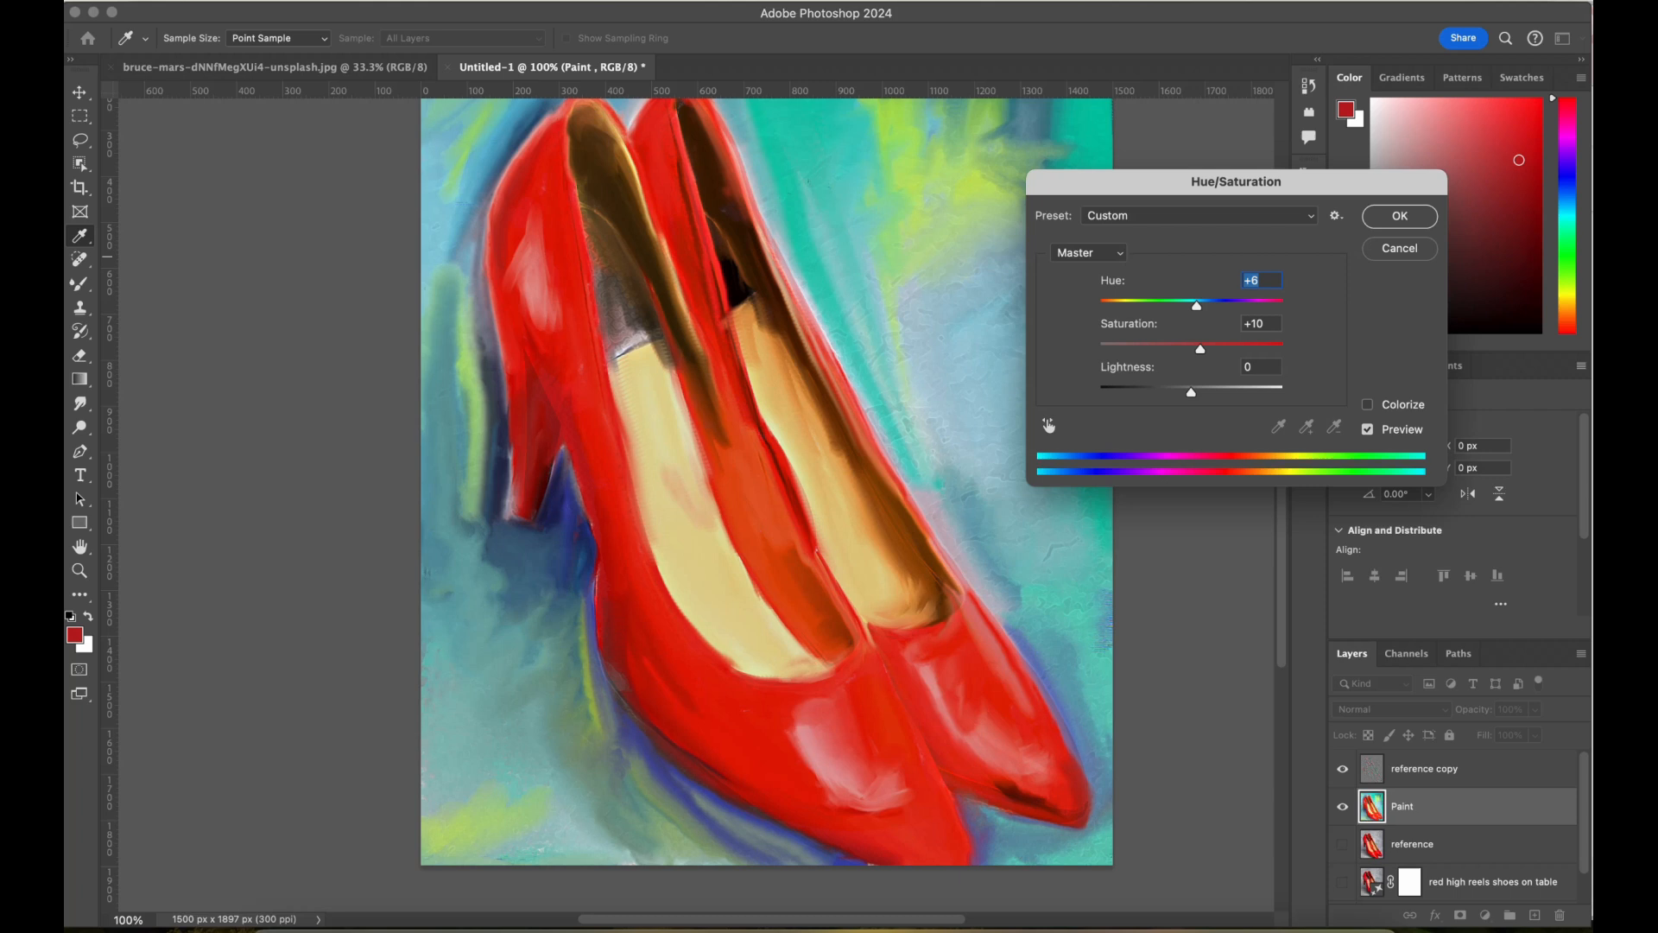
pyautogui.moveTo(1191, 392); pyautogui.dragTo(1189, 392)
pyautogui.press('Return')
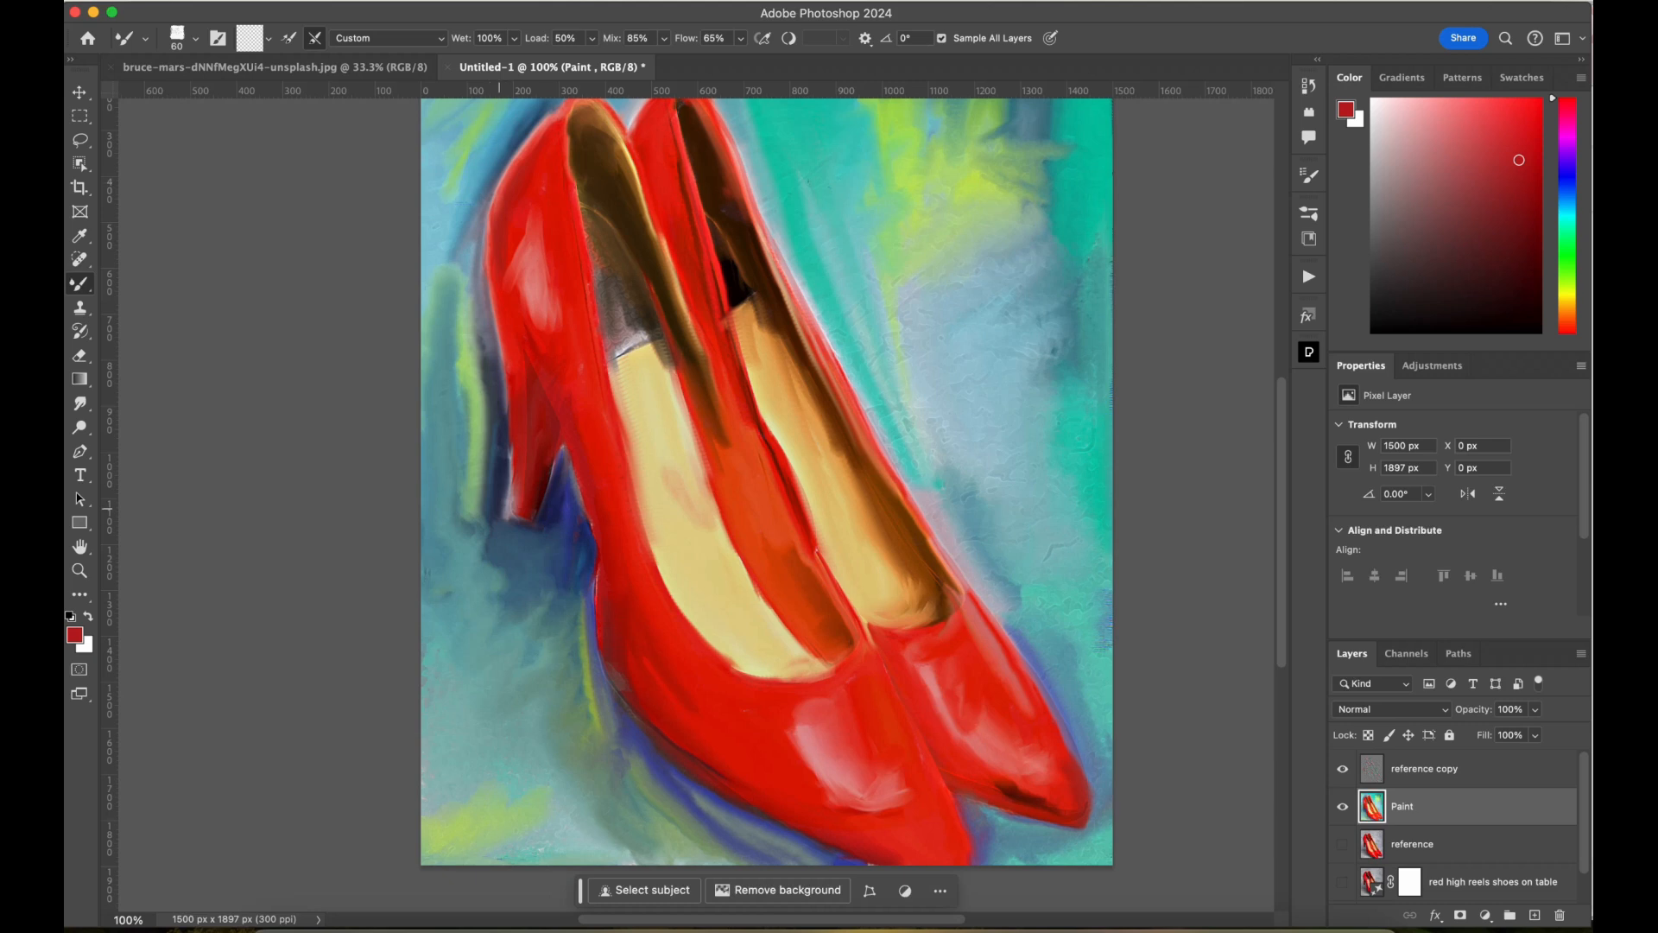
# In the portrait photo document, unlock the background layer, duplicate it, hide the original and name the copy "reference".
pyautogui.click(373, 67)
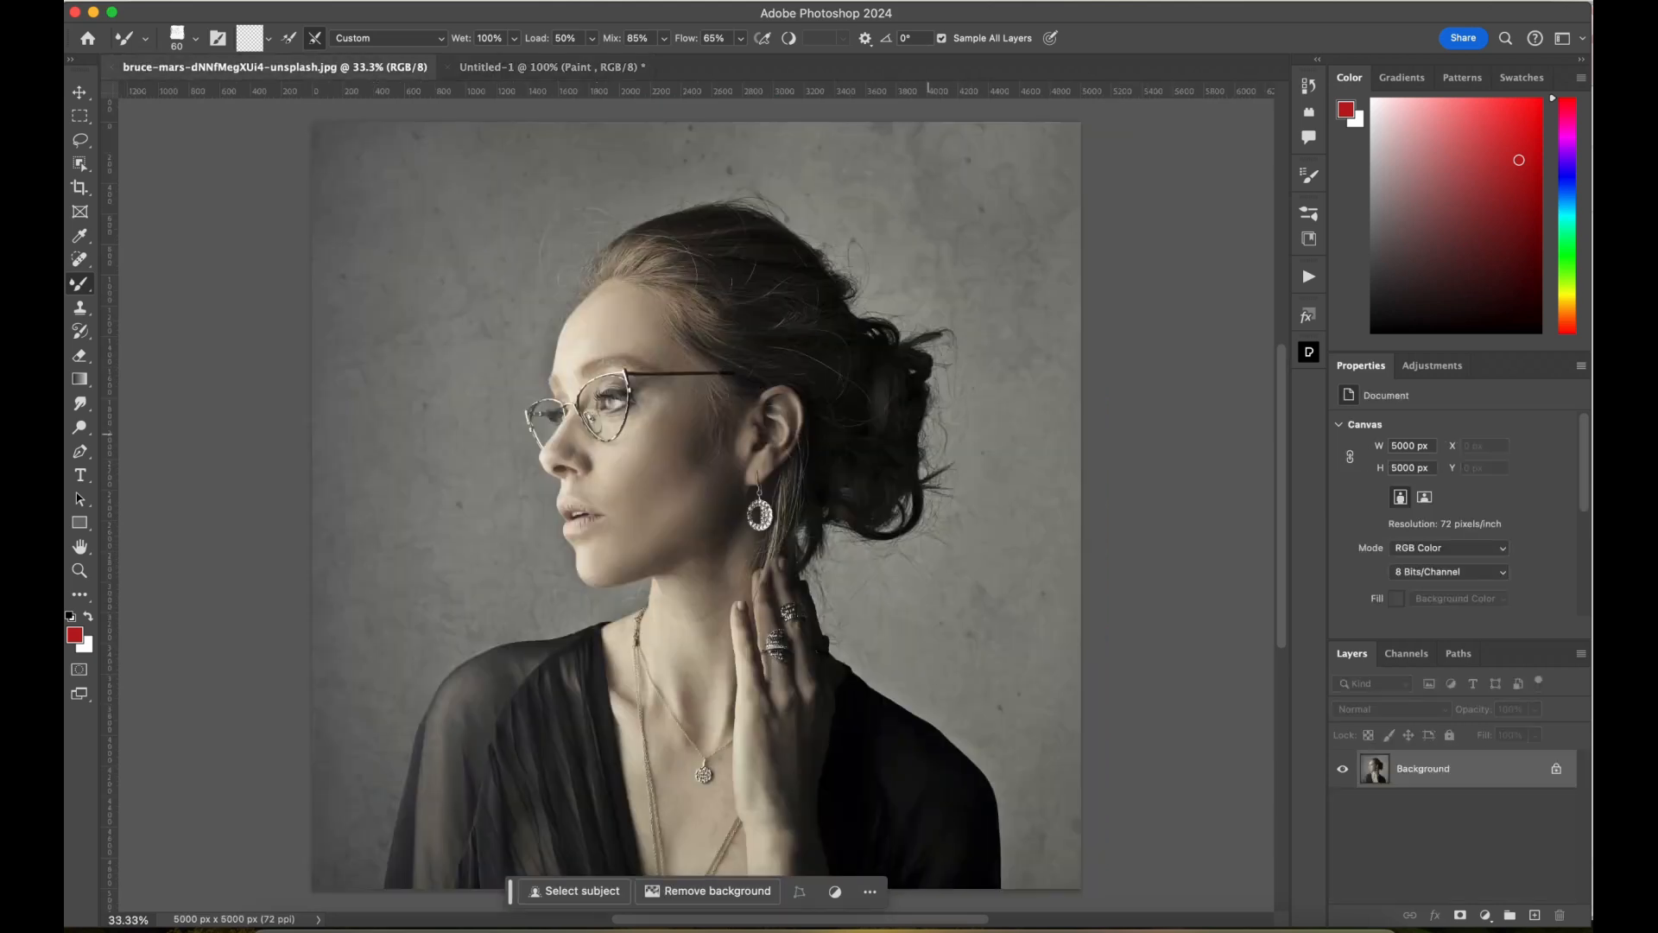
pyautogui.press('super+equal')
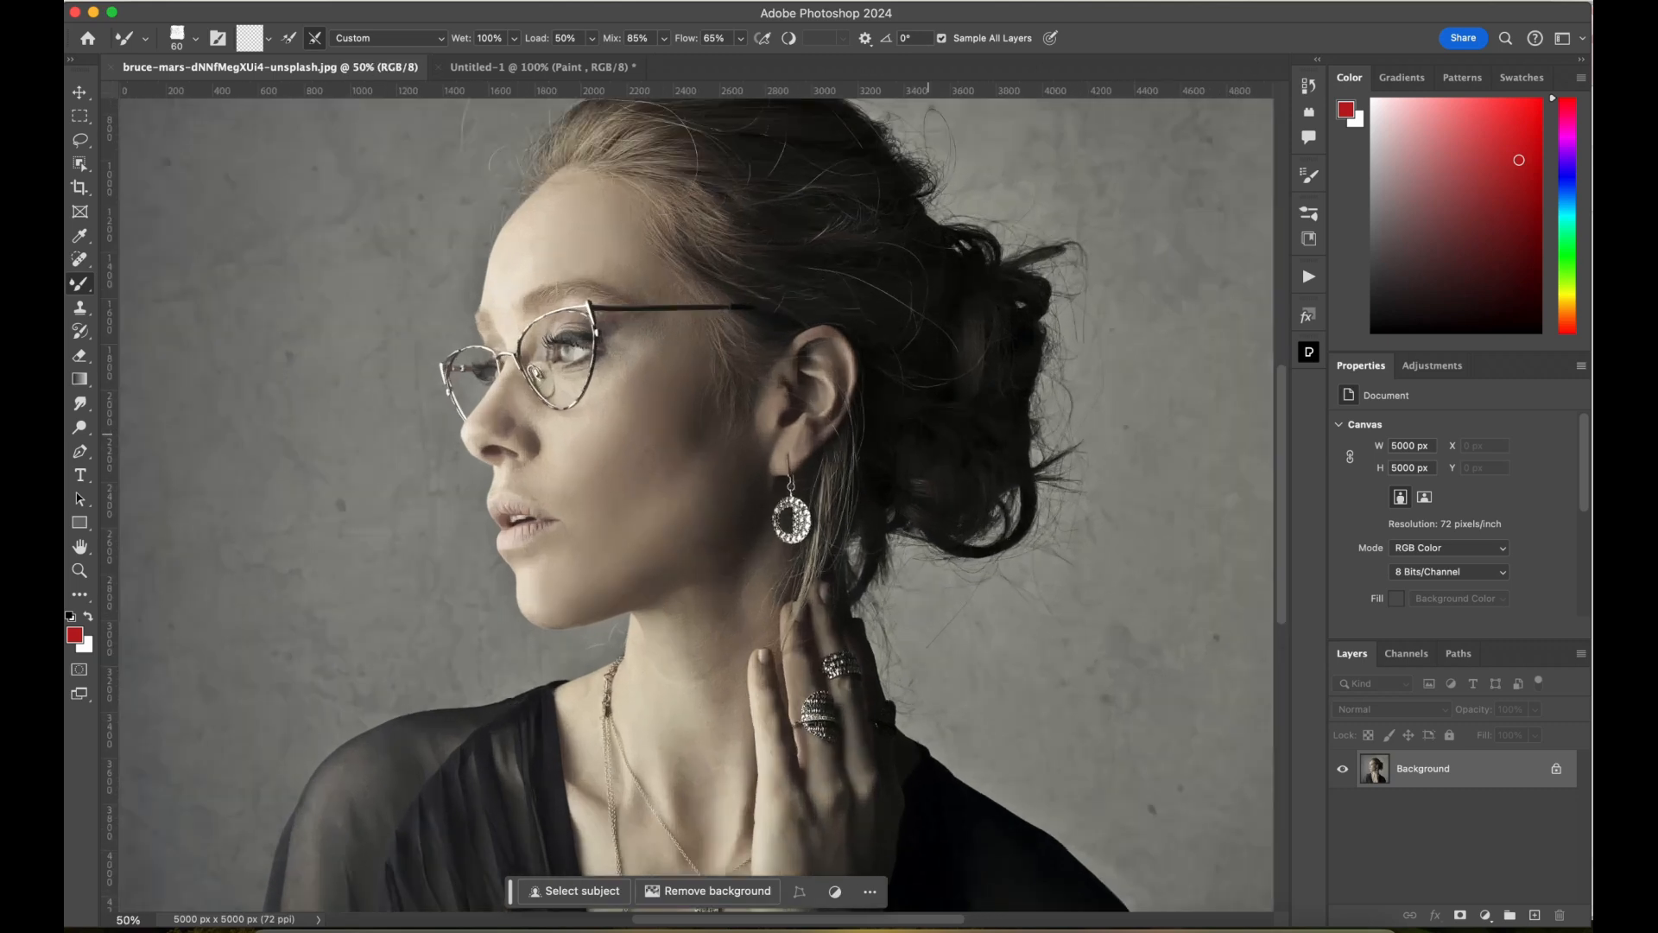
pyautogui.click(1557, 769)
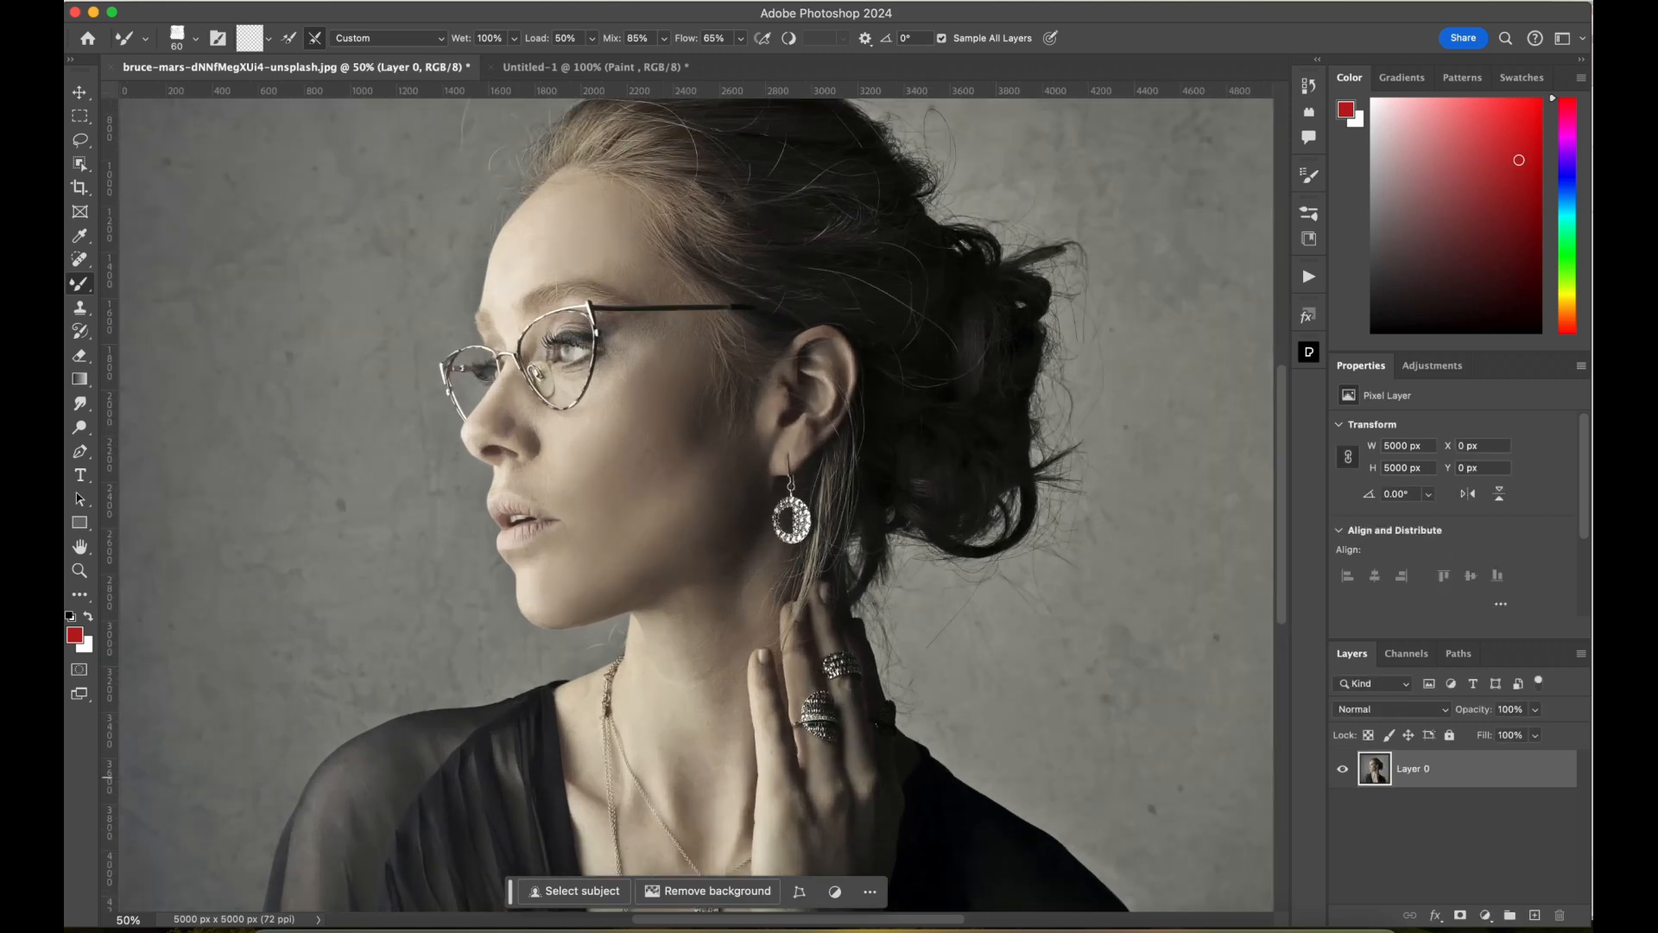
pyautogui.press('super+j')
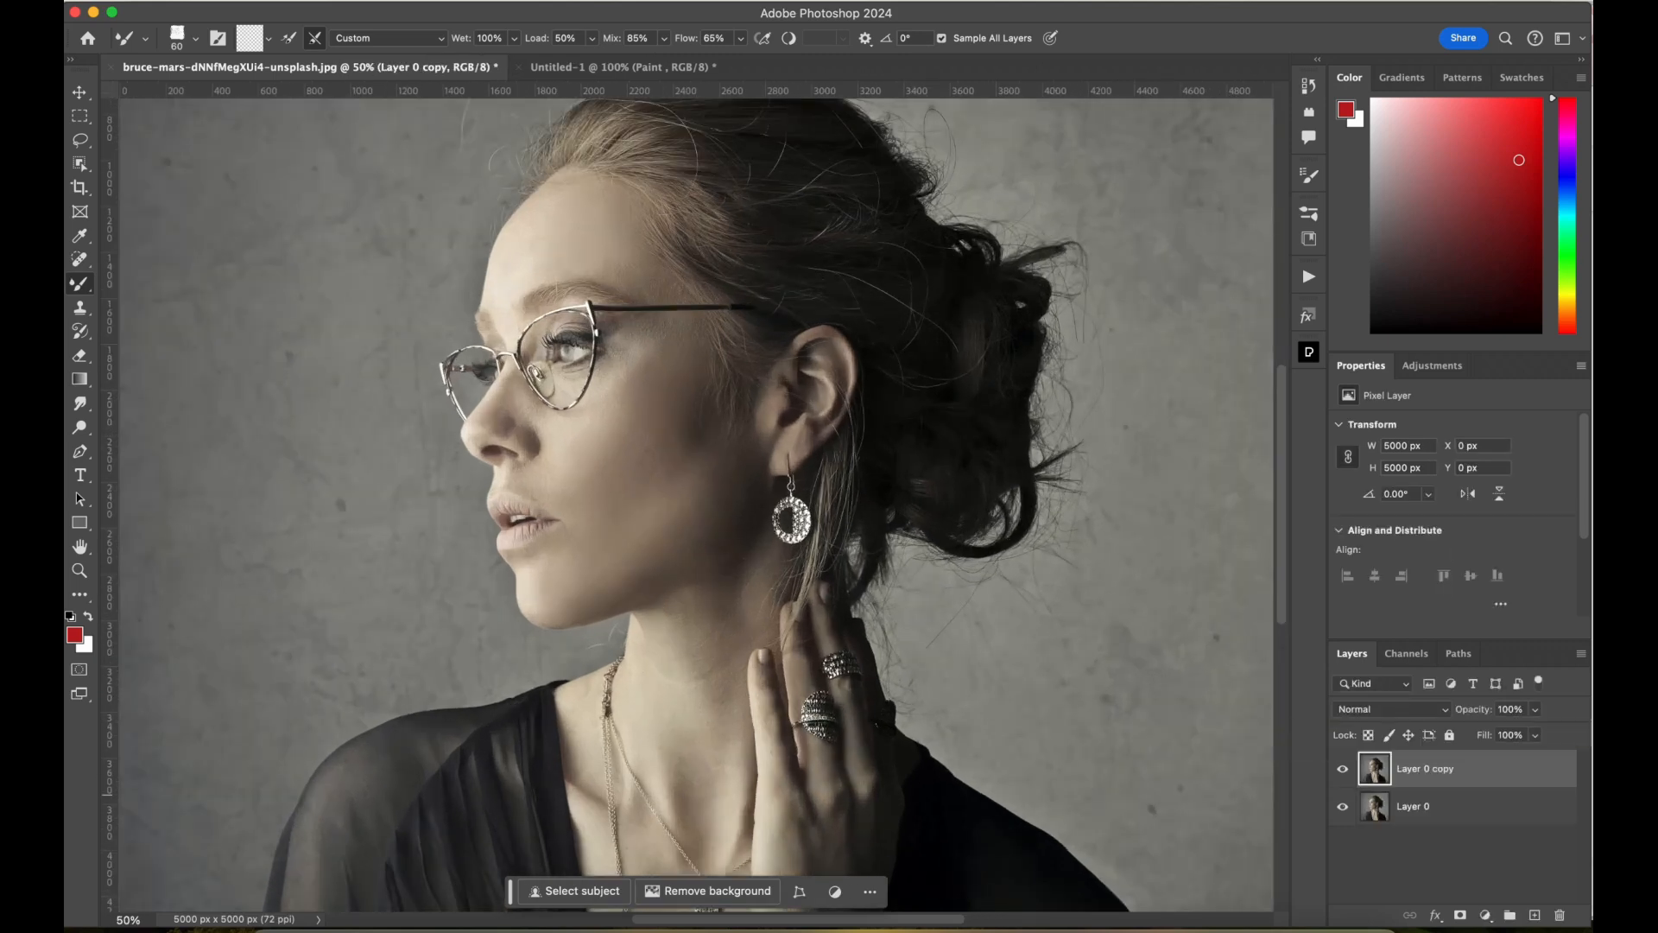
pyautogui.doubleClick(1425, 768)
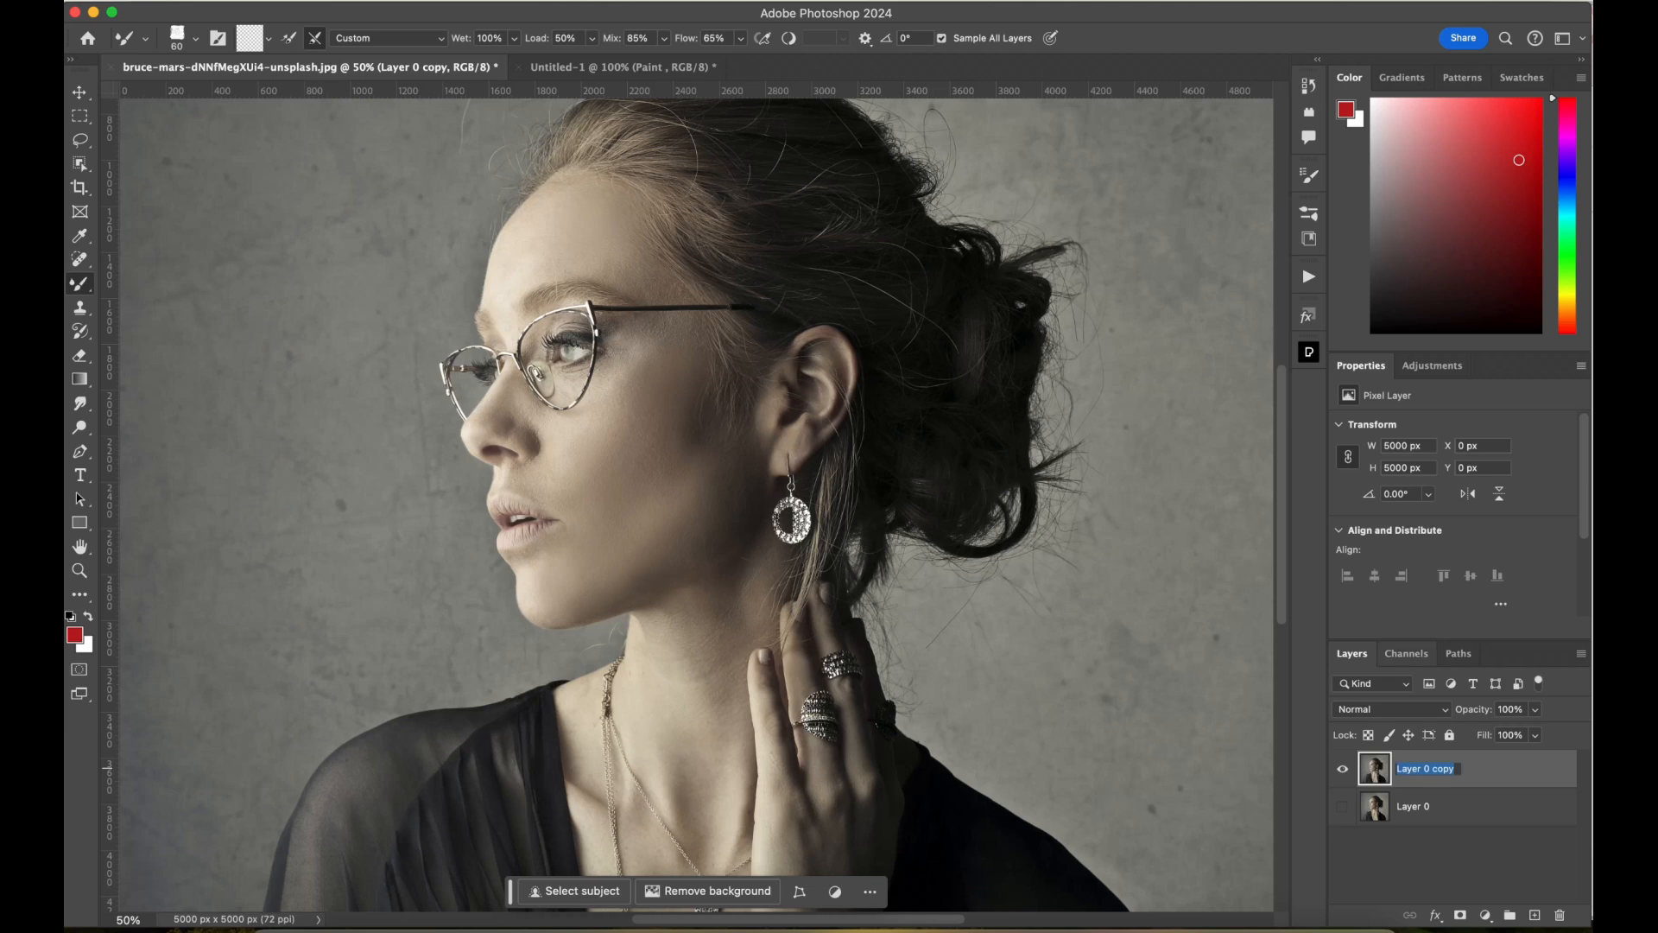
pyautogui.write('reference')
pyautogui.press('Return')
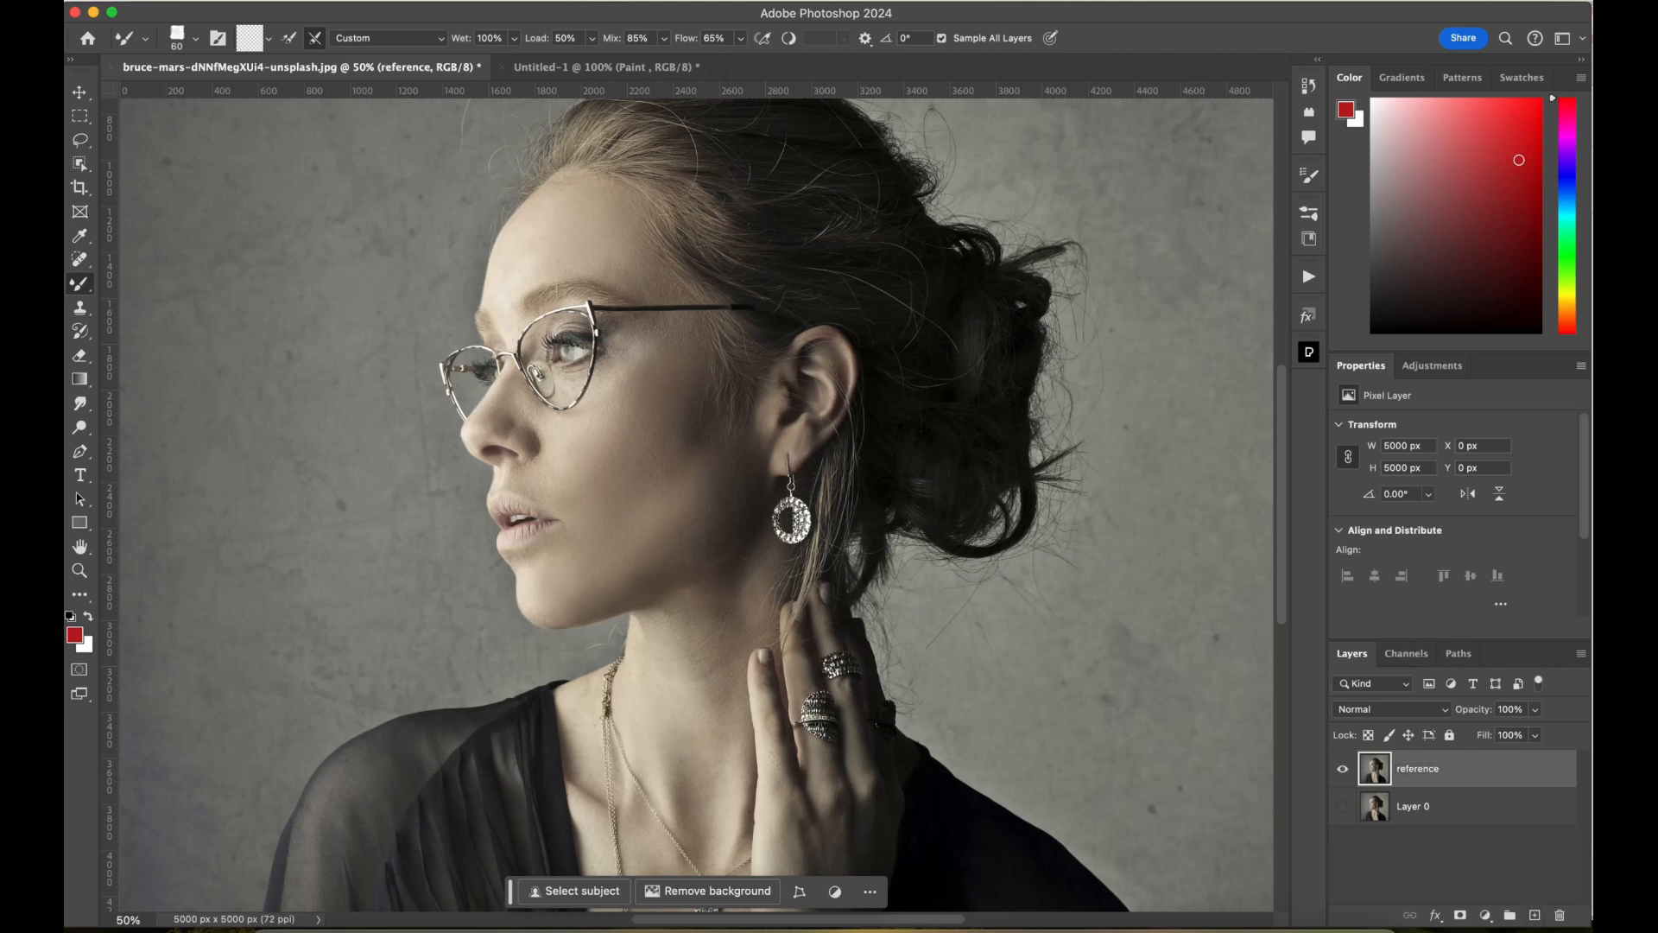
# Add a new layer named "Paint" above the reference layer.
pyautogui.click(1535, 914)
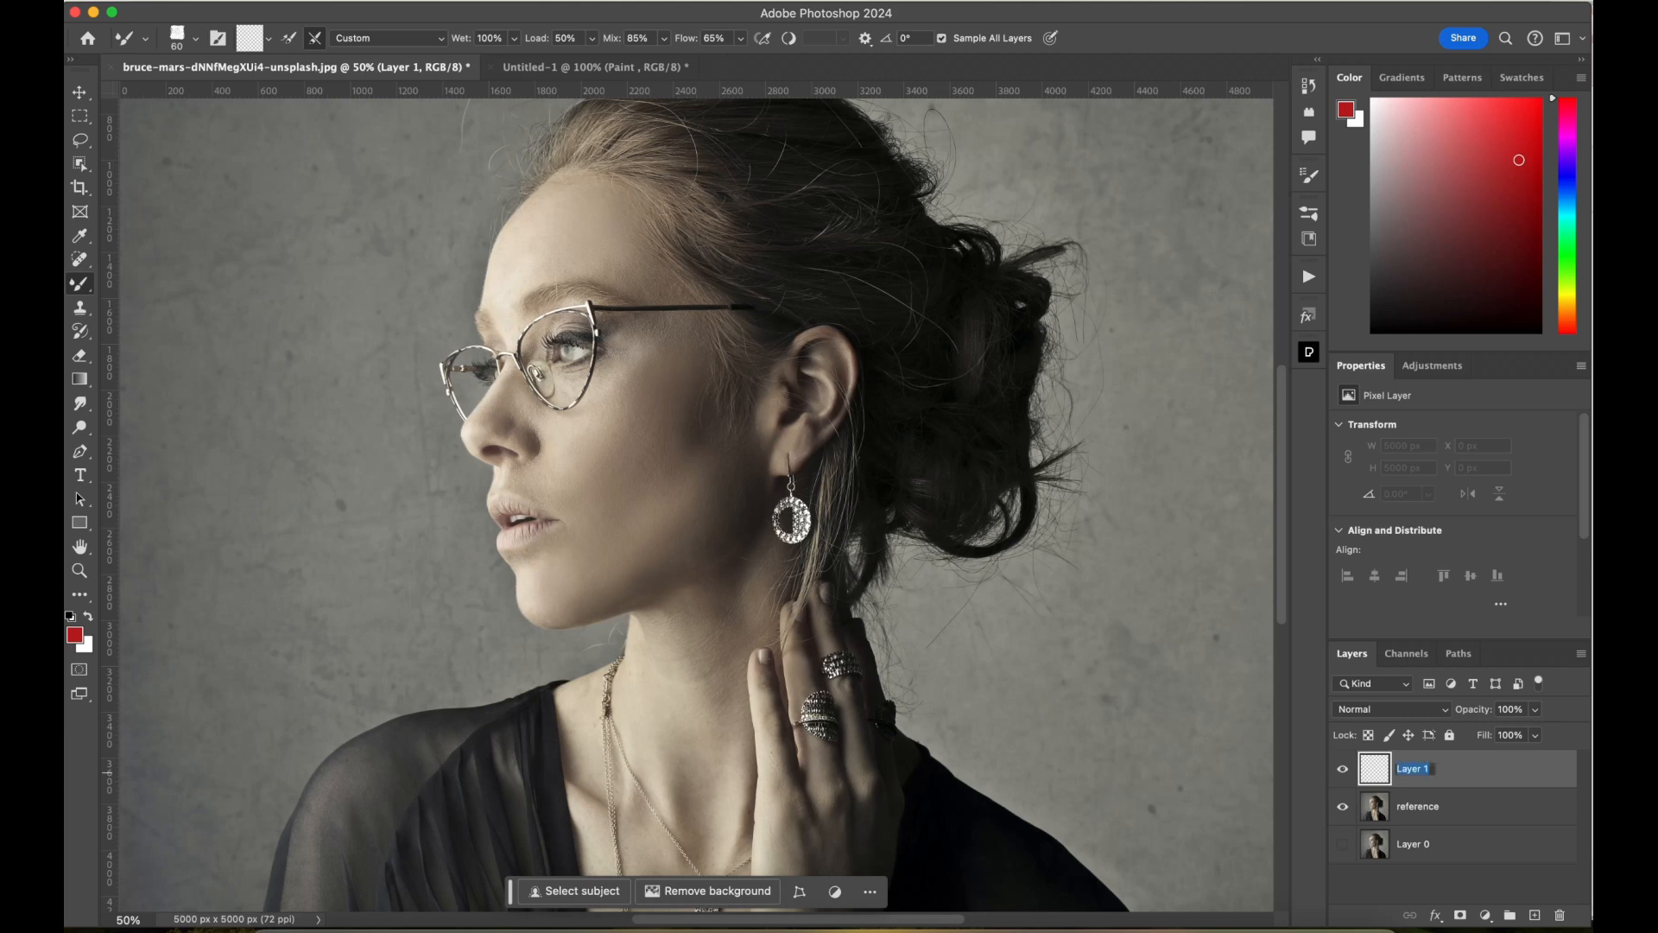
pyautogui.write('P(sa')
pyautogui.press('BackSpace')
pyautogui.press('BackSpace')
pyautogui.write('aint')
pyautogui.press('Return')
# Lower the reference layer's opacity to 52%.
pyautogui.click(1418, 806)
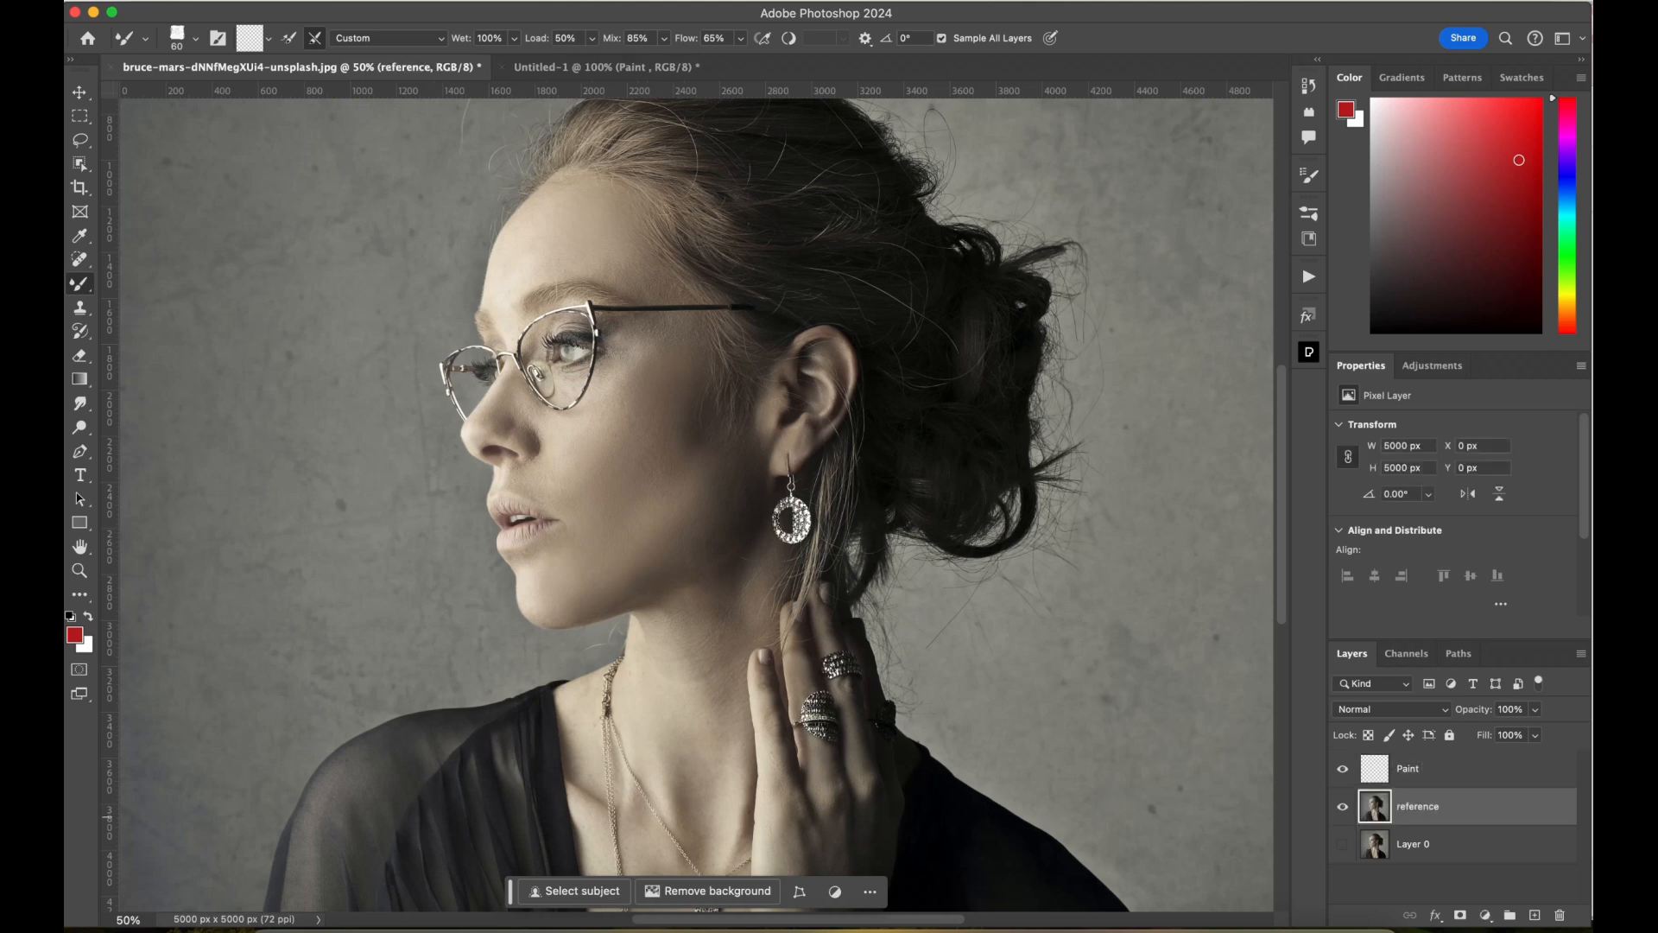
pyautogui.click(1534, 709)
pyautogui.moveTo(1541, 731); pyautogui.dragTo(1494, 731)
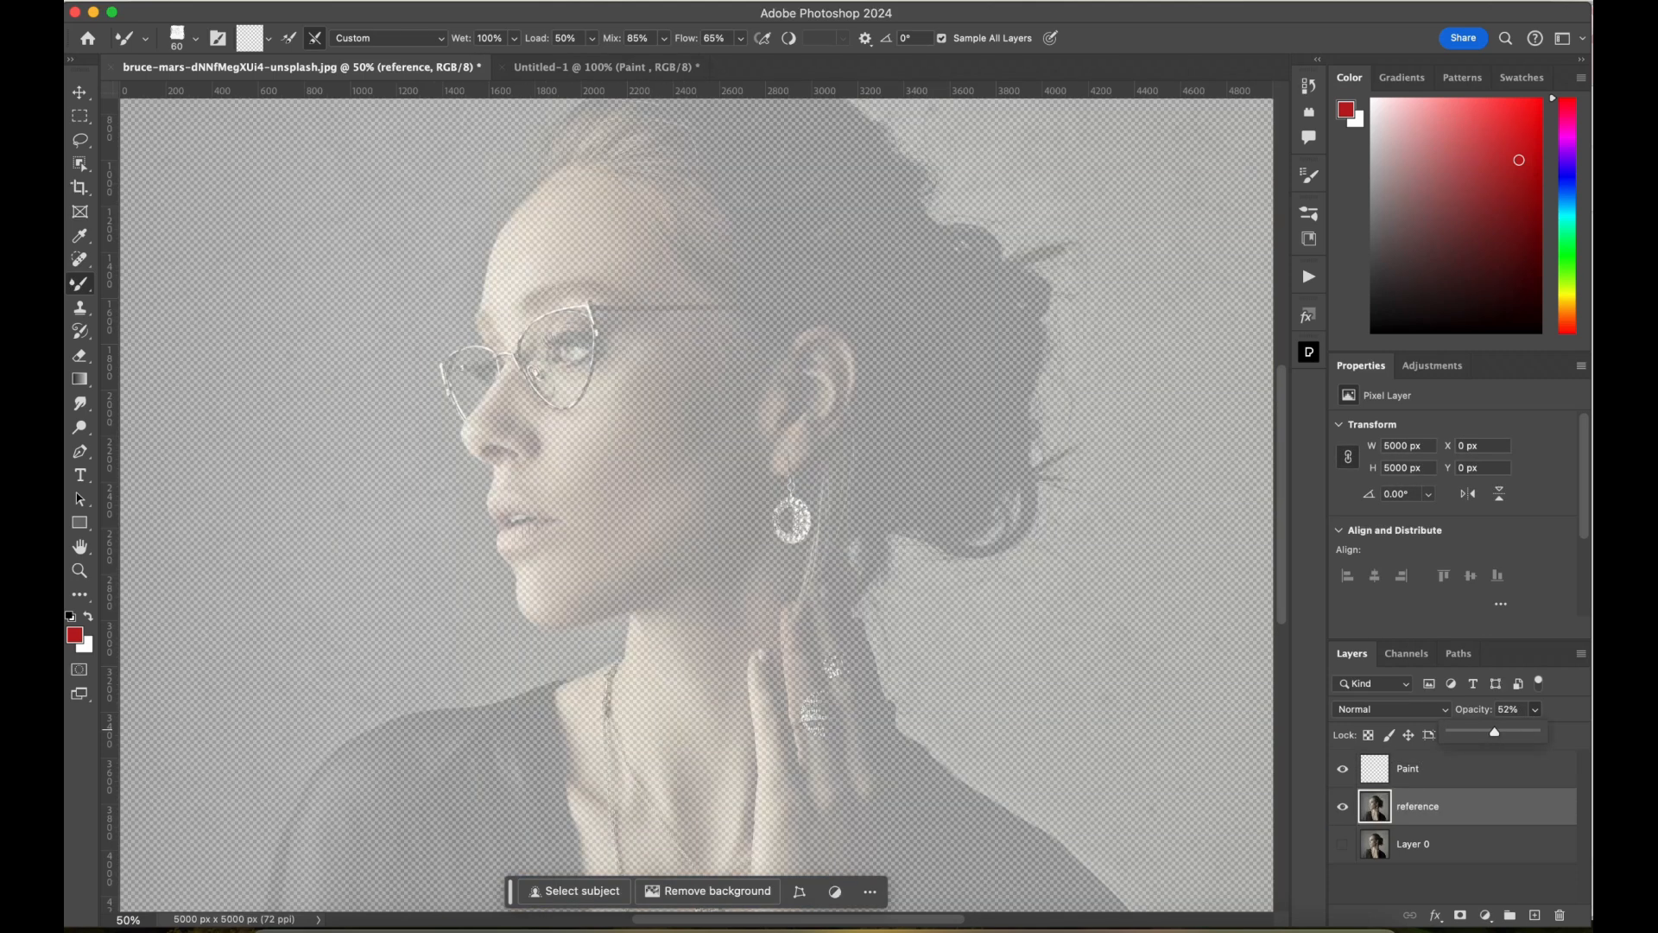
# Make the Paint layer active and choose the "face blender" mixer brush from the 2W_Painty Mixers group.
pyautogui.click(1451, 766)
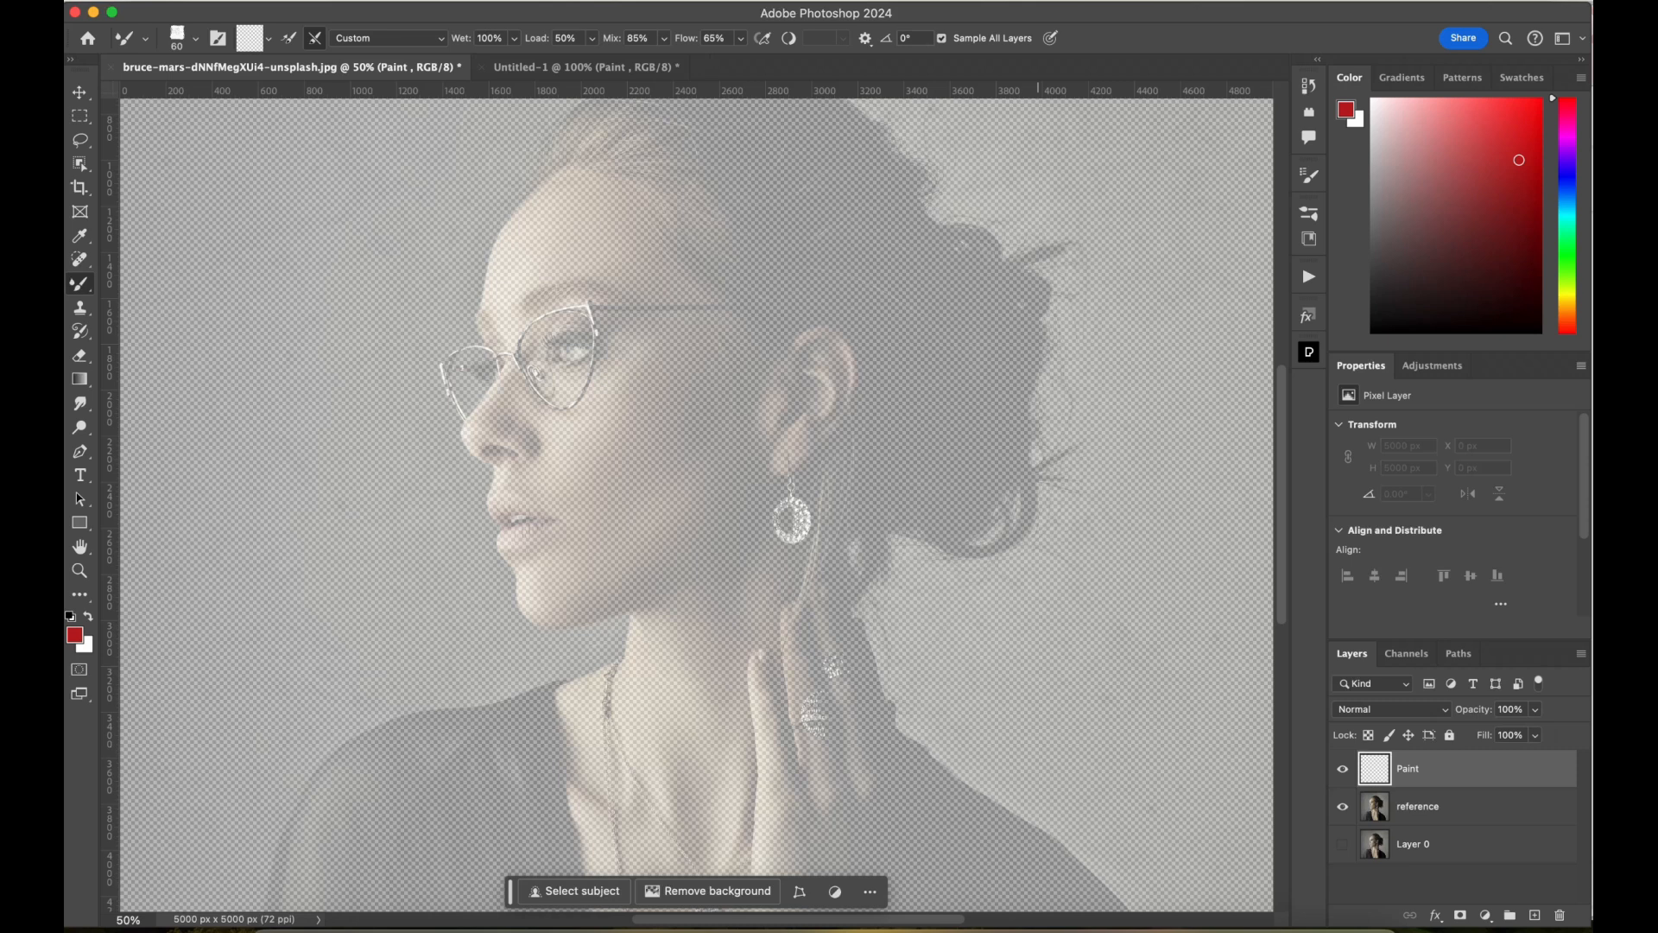
pyautogui.click(1309, 214)
pyautogui.click(1015, 479)
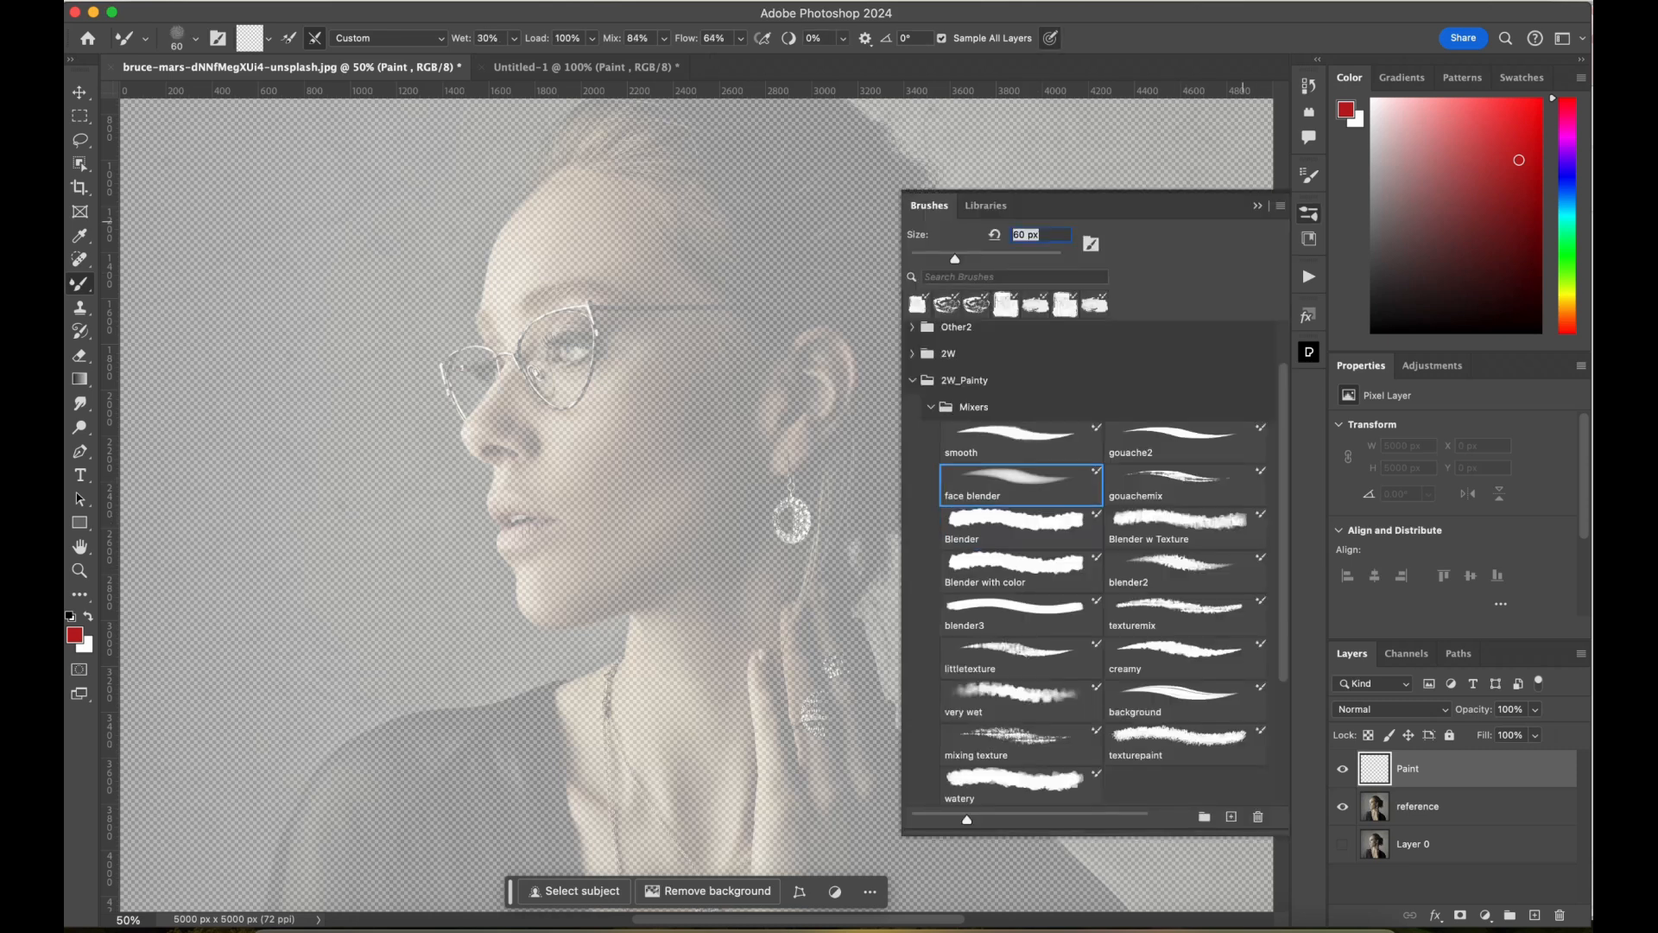
pyautogui.click(1258, 206)
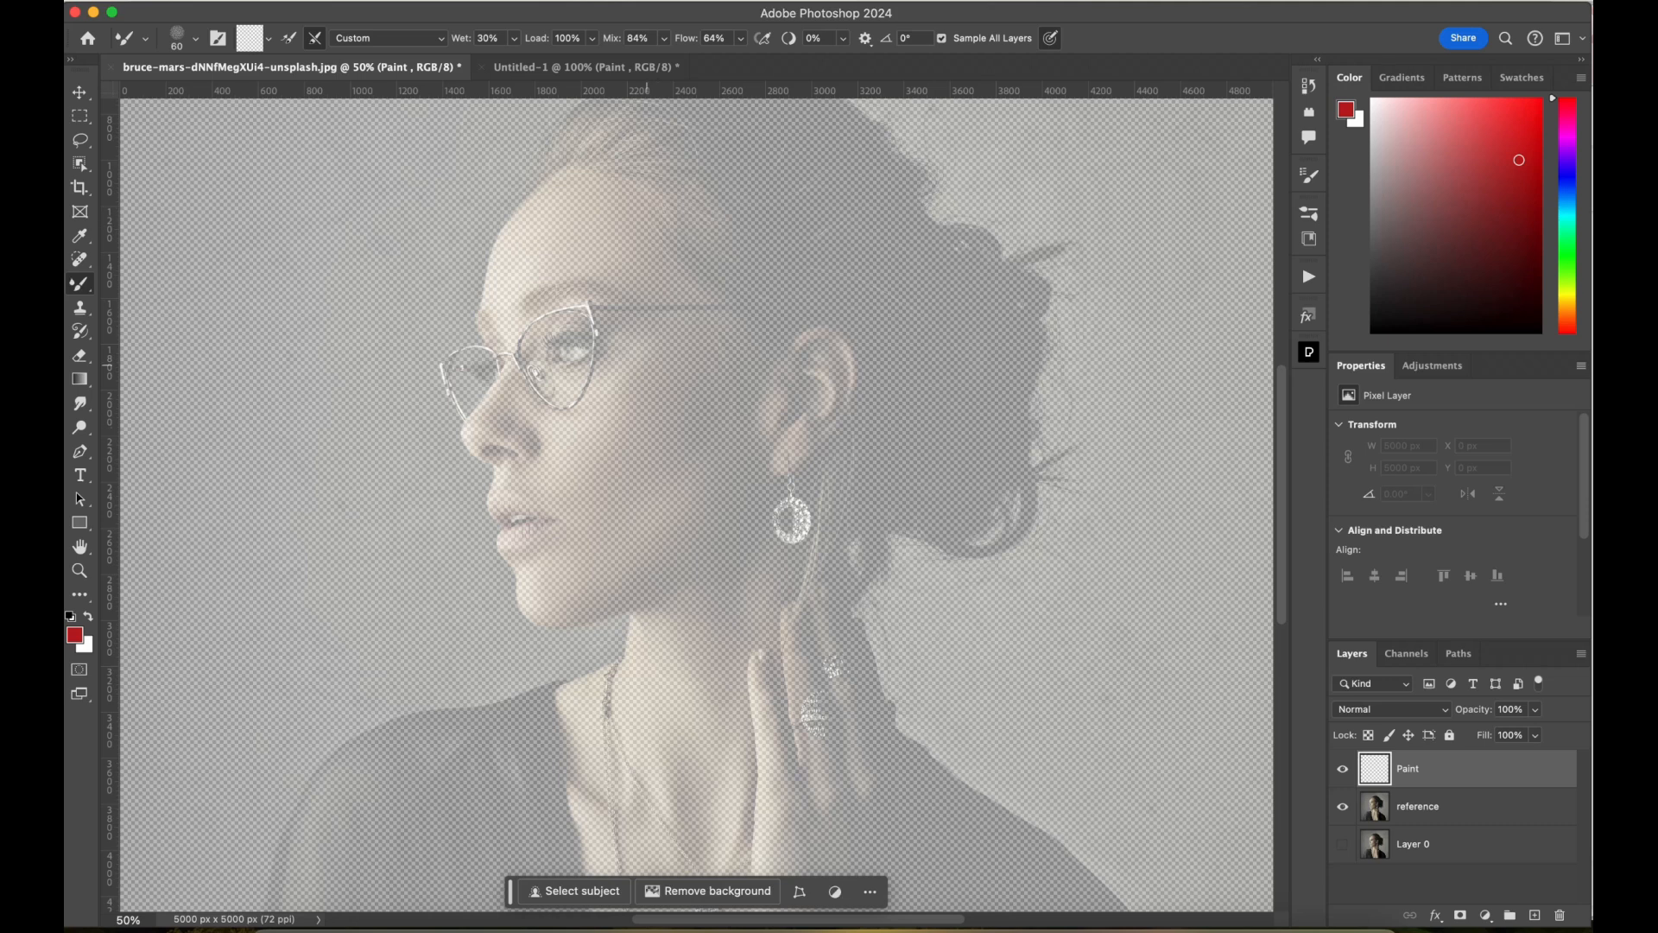
# Paint the first blending strokes beside and above the nostril, enlarging the brush to 100 px.
pyautogui.press('super+plus')
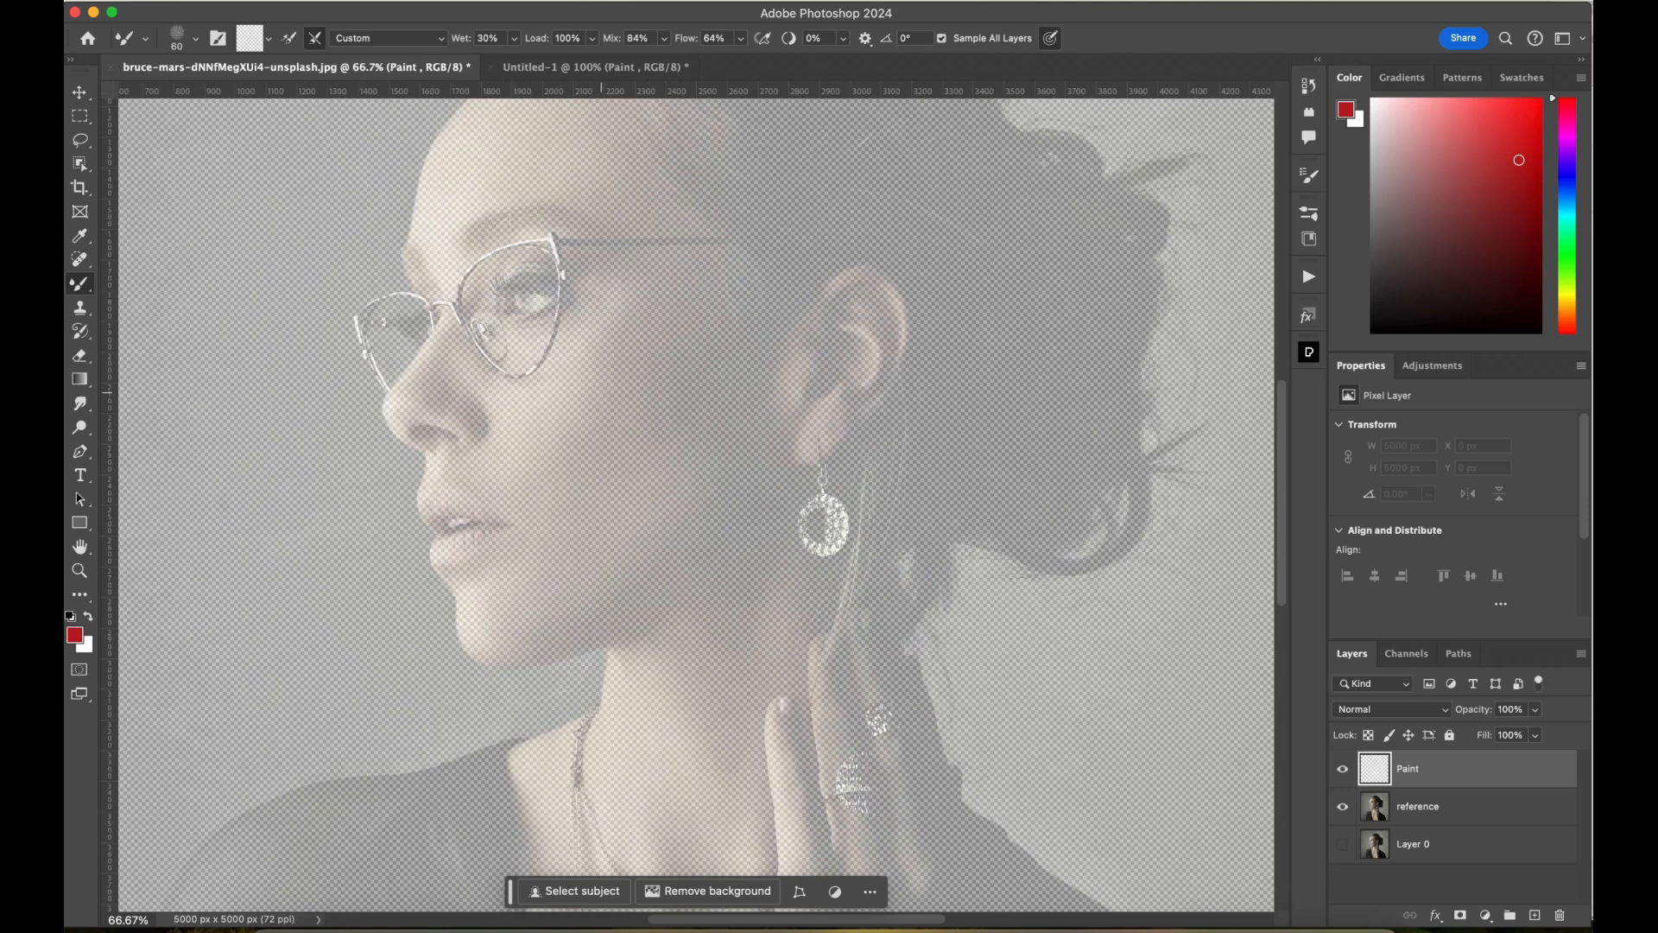
pyautogui.press('super+plus')
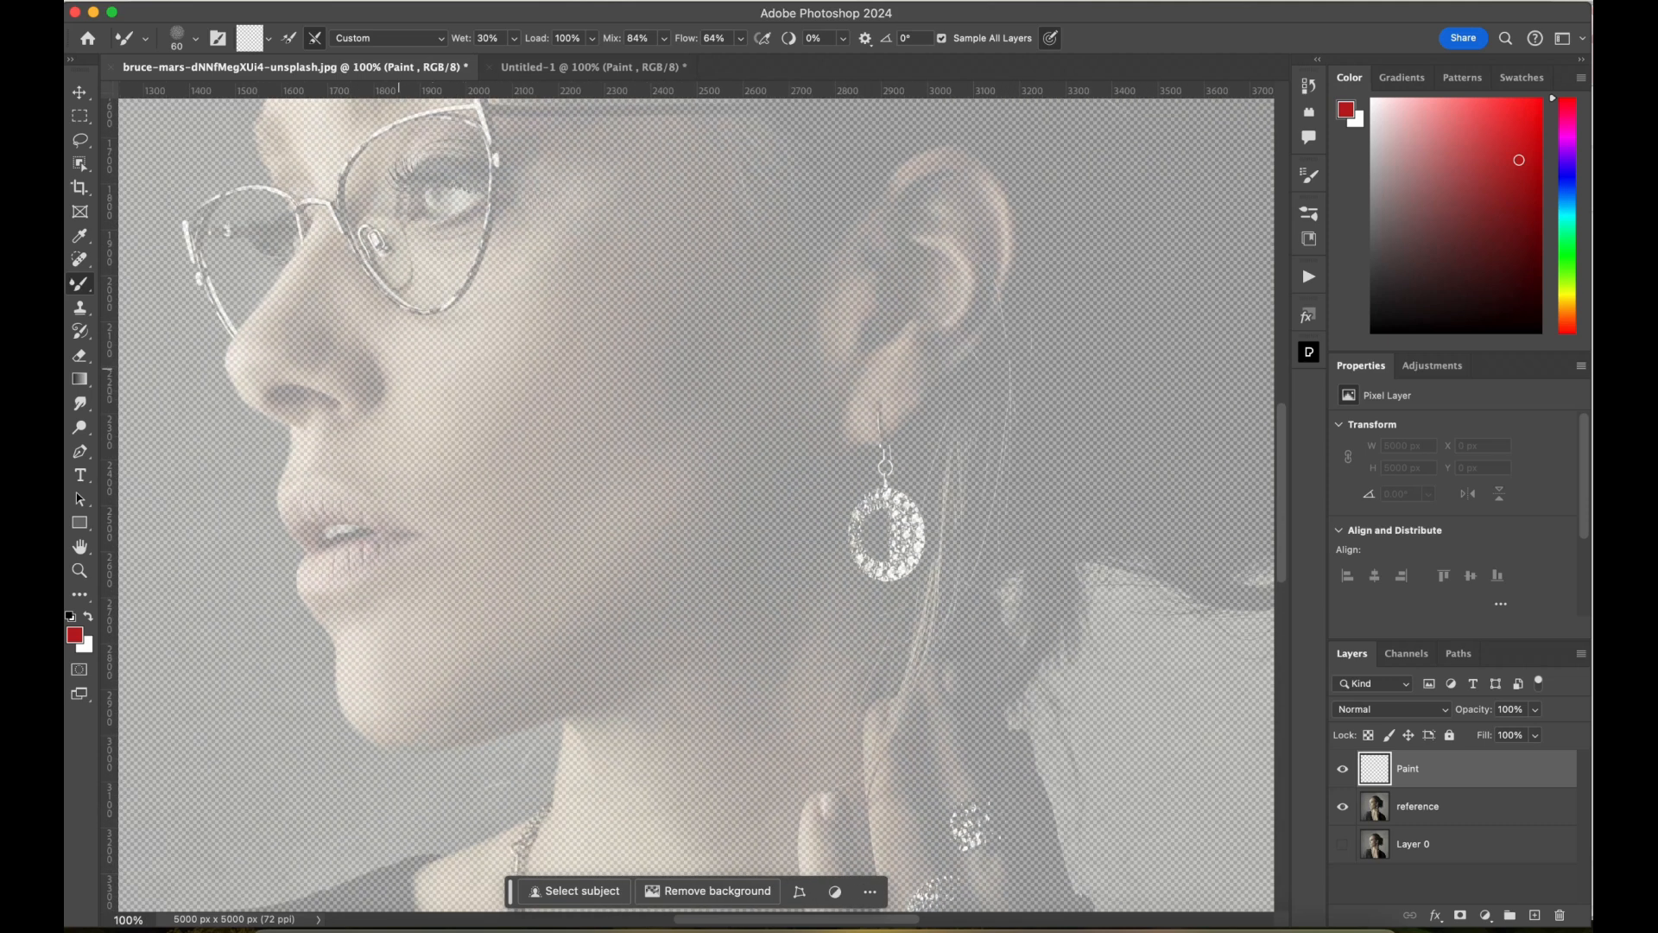
pyautogui.moveTo(404, 376)
pyautogui.mouseDown()
pyautogui.moveTo(365, 330)
pyautogui.moveTo(363, 344)
pyautogui.mouseUp()
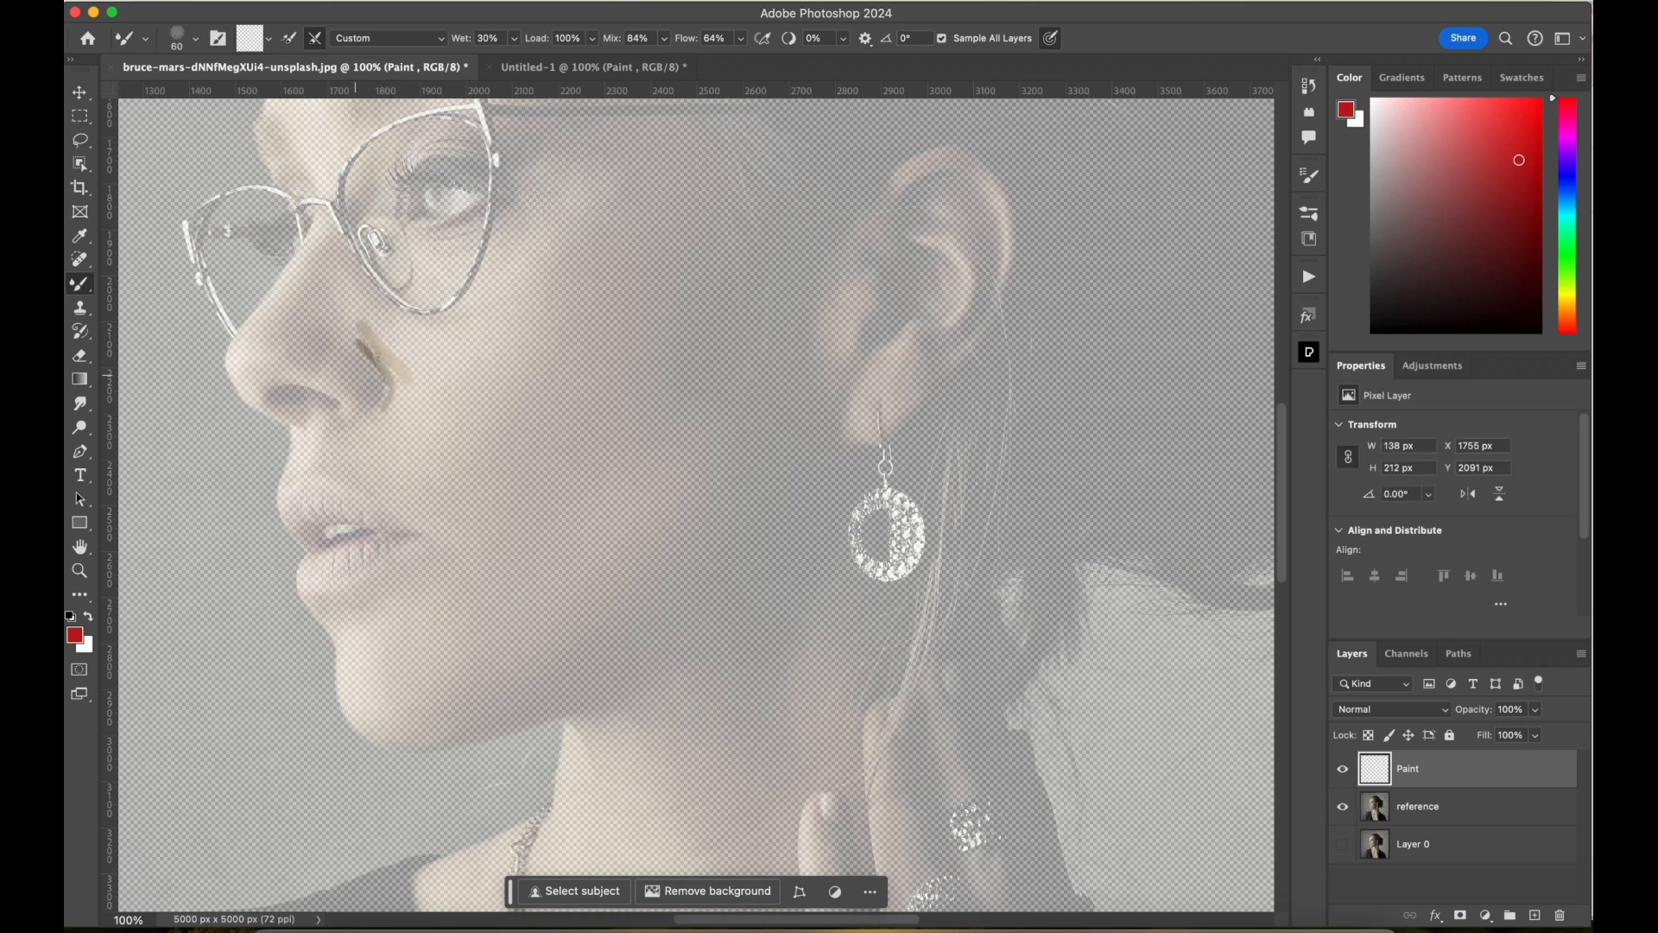
pyautogui.press(']')
pyautogui.press(']')
pyautogui.moveTo(321, 307)
pyautogui.mouseDown()
pyautogui.moveTo(278, 347)
pyautogui.moveTo(260, 330)
pyautogui.moveTo(248, 347)
pyautogui.moveTo(330, 353)
pyautogui.moveTo(320, 330)
pyautogui.moveTo(364, 379)
pyautogui.moveTo(291, 354)
pyautogui.moveTo(334, 375)
pyautogui.moveTo(264, 375)
pyautogui.moveTo(315, 373)
pyautogui.mouseUp()
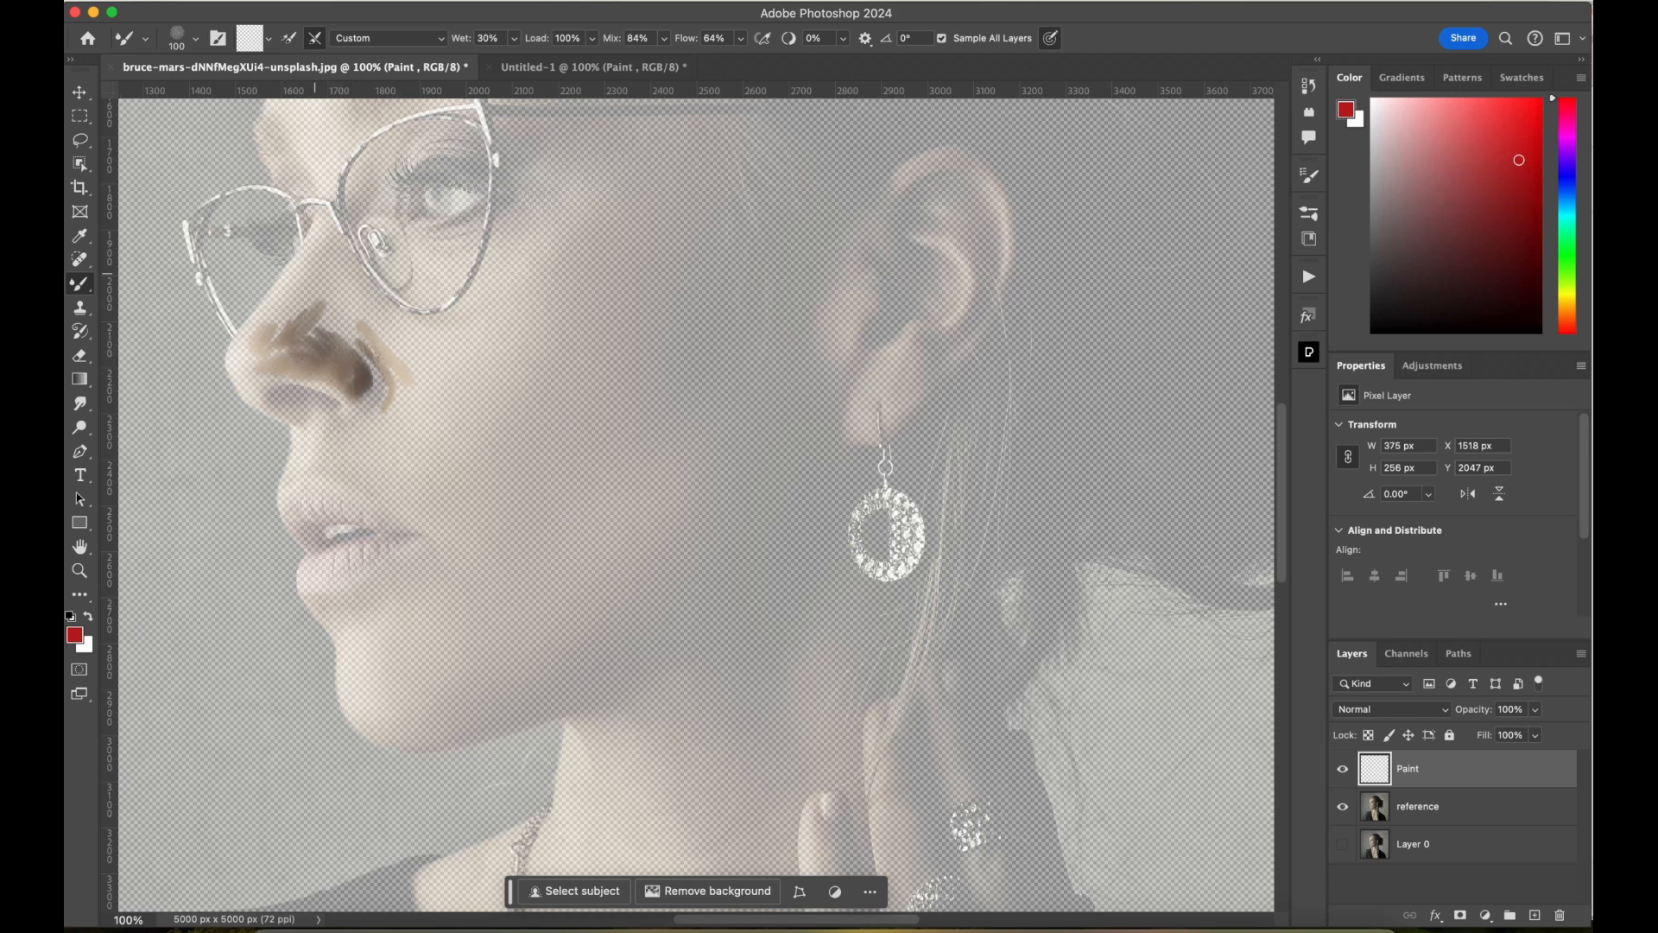
# Blend the nose from its tip and nostril up towards the bridge on the Paint layer.
pyautogui.press('super+equal')
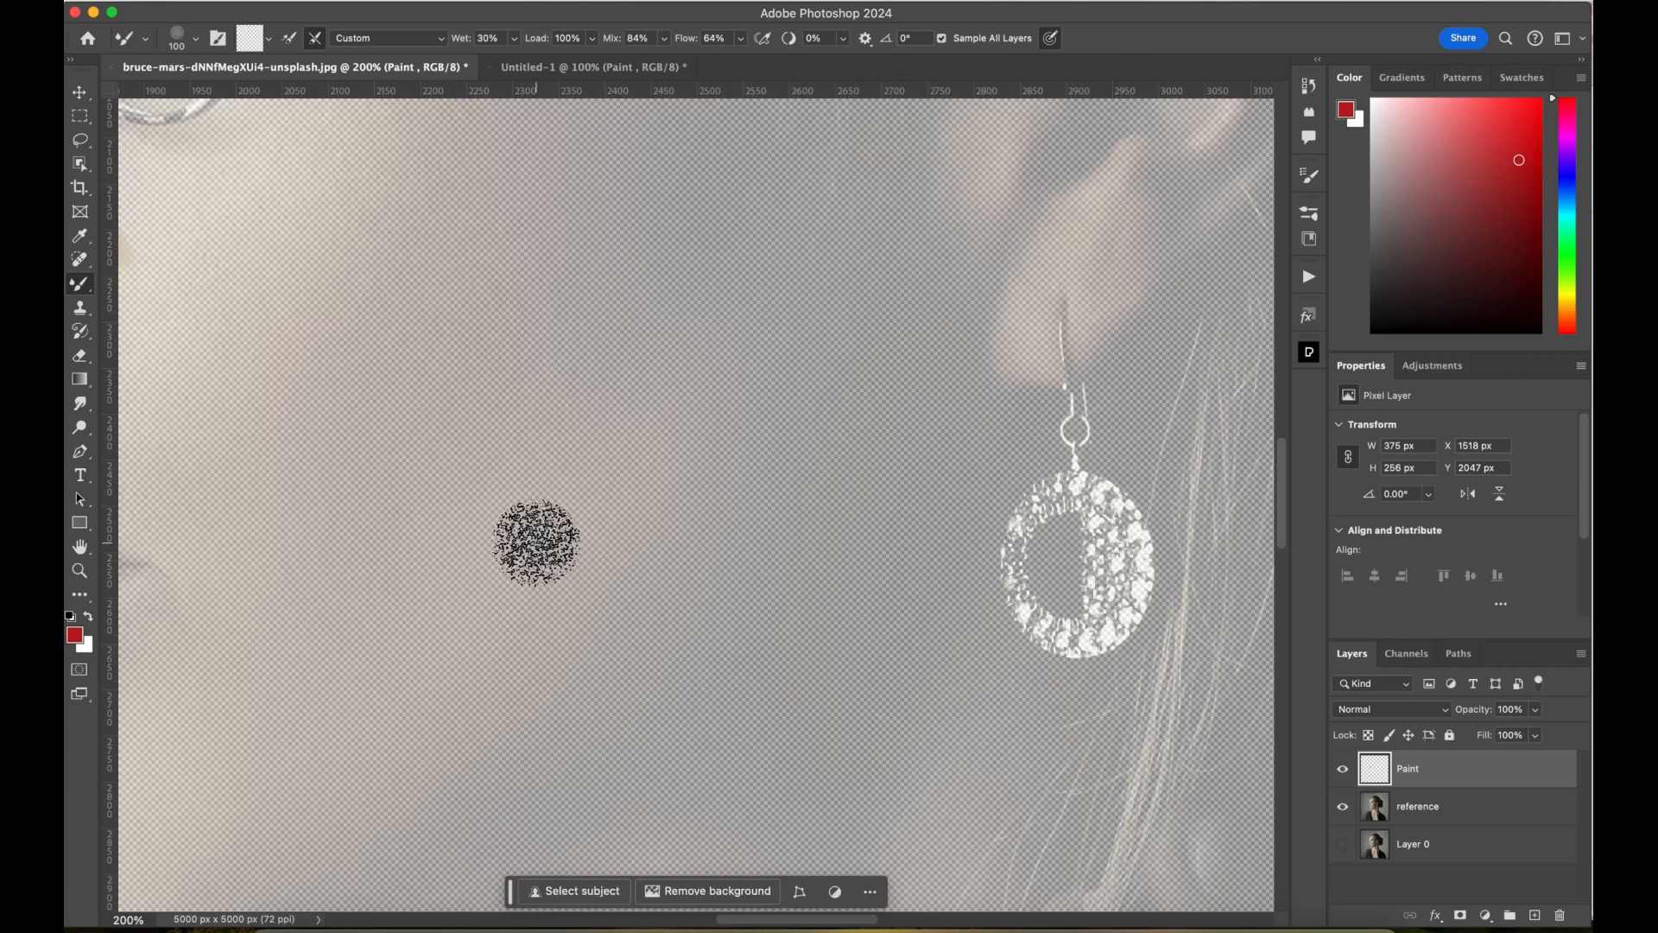
pyautogui.hscroll(-15, 535, 542)
pyautogui.scroll(8, 540, 540)
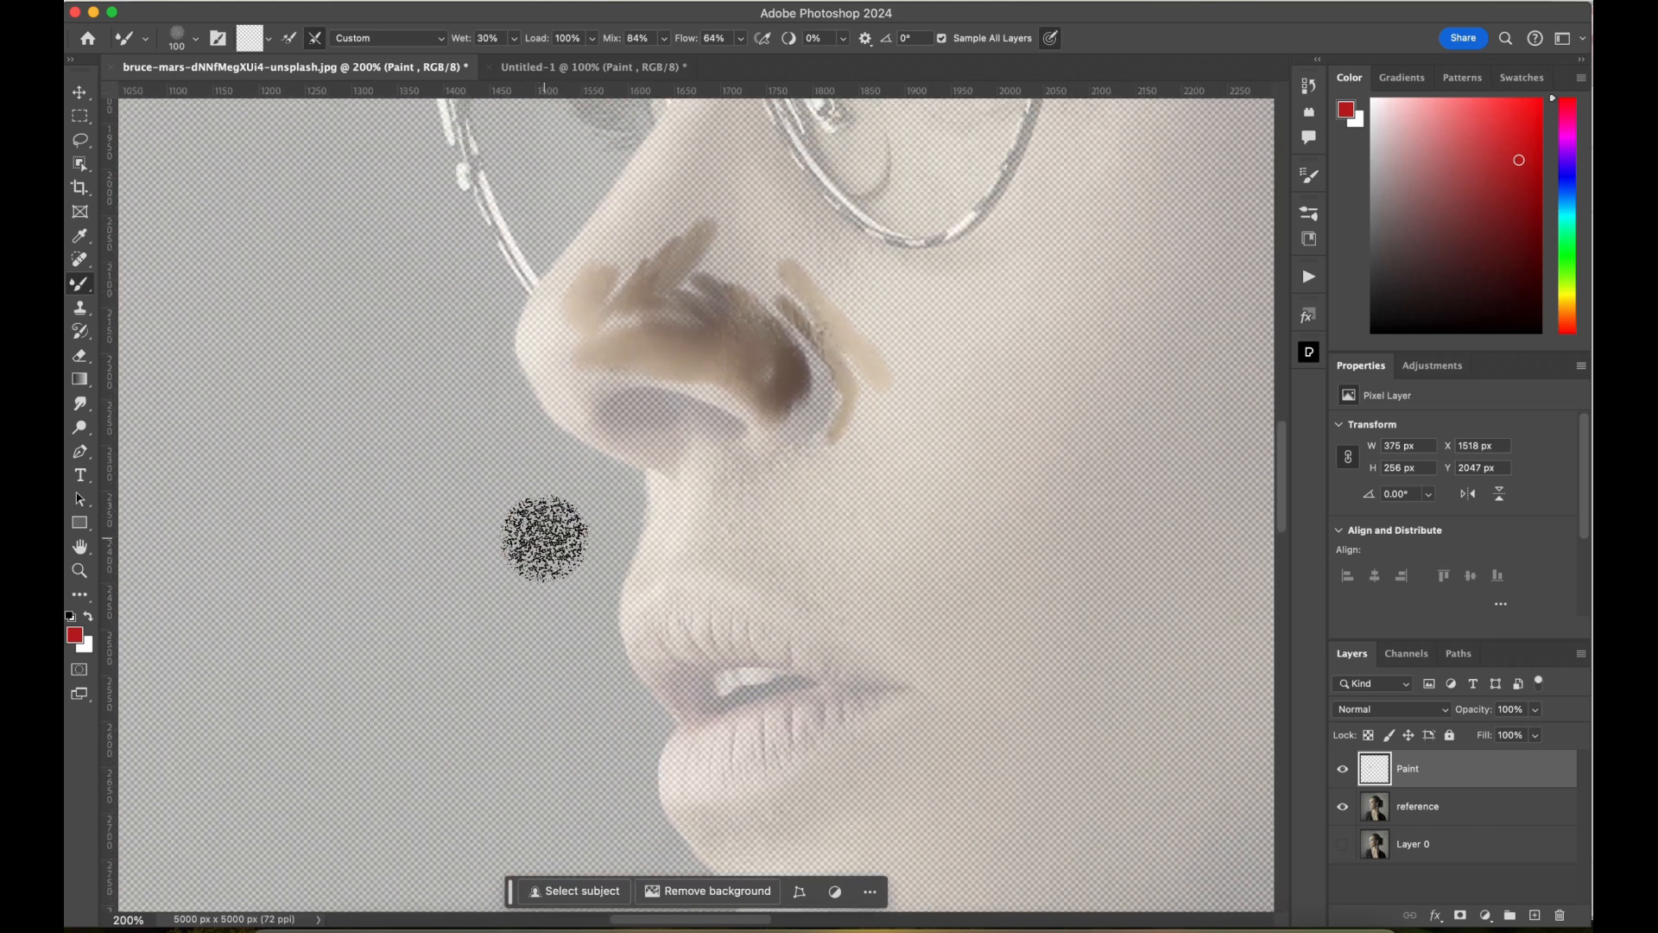
pyautogui.scroll(5, 544, 537)
pyautogui.hscroll(3, 604, 505)
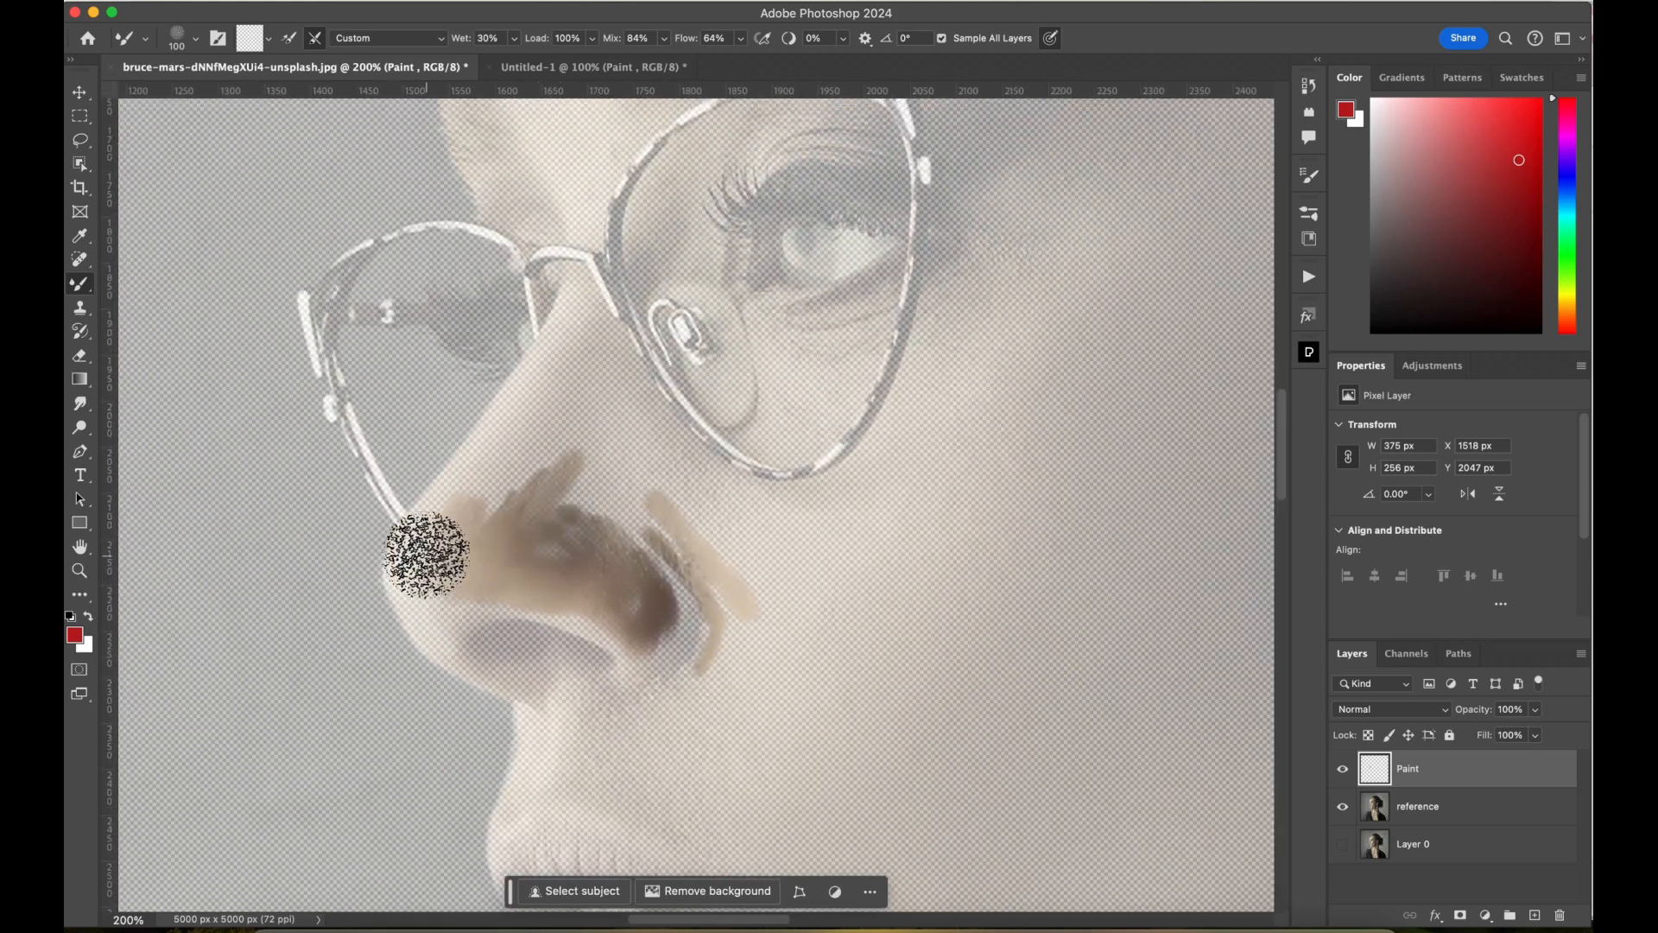
pyautogui.moveTo(427, 553)
pyautogui.mouseDown()
pyautogui.moveTo(415, 598)
pyautogui.moveTo(471, 480)
pyautogui.moveTo(448, 585)
pyautogui.moveTo(522, 583)
pyautogui.moveTo(561, 599)
pyautogui.moveTo(490, 606)
pyautogui.moveTo(583, 613)
pyautogui.moveTo(636, 645)
pyautogui.moveTo(572, 666)
pyautogui.moveTo(510, 654)
pyautogui.moveTo(554, 687)
pyautogui.moveTo(495, 629)
pyautogui.moveTo(590, 662)
pyautogui.moveTo(517, 677)
pyautogui.moveTo(464, 615)
pyautogui.moveTo(458, 652)
pyautogui.moveTo(483, 501)
pyautogui.moveTo(525, 460)
pyautogui.moveTo(519, 481)
pyautogui.moveTo(543, 414)
pyautogui.moveTo(530, 394)
pyautogui.moveTo(485, 433)
pyautogui.moveTo(581, 402)
pyautogui.moveTo(533, 514)
pyautogui.moveTo(555, 538)
pyautogui.moveTo(599, 538)
pyautogui.moveTo(629, 426)
pyautogui.mouseUp()
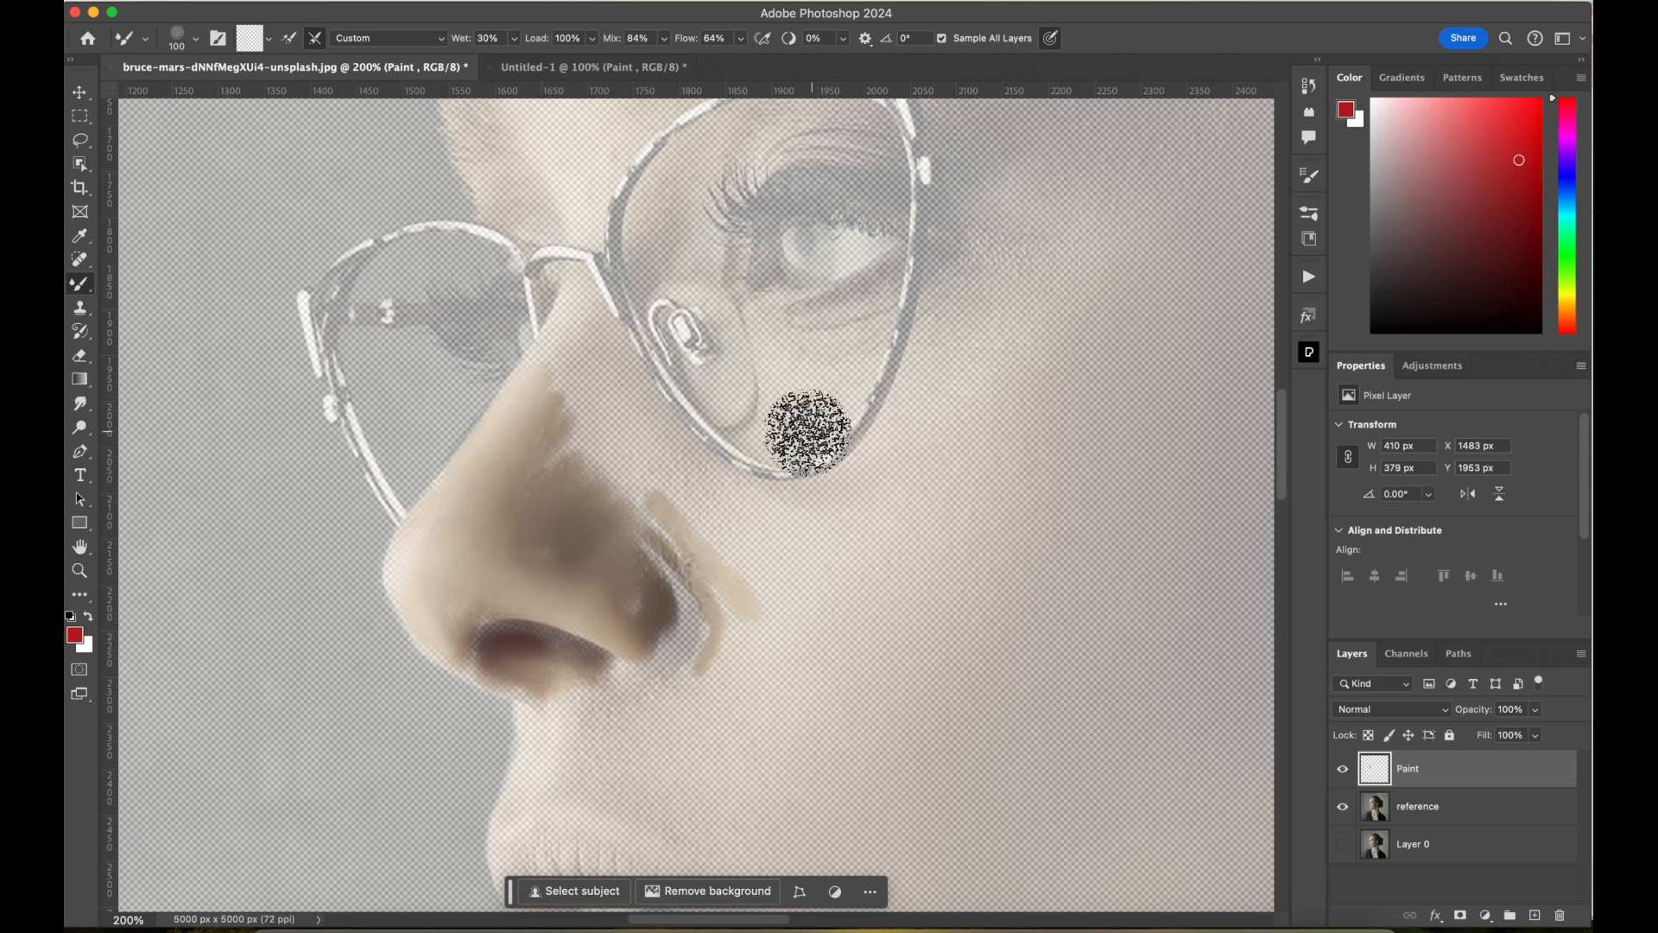
# Paint the iris, white of the eye, lower lid and inner lashes with a smaller mixer brush.
pyautogui.press('[')
pyautogui.press('[')
pyautogui.press('[')
pyautogui.press('[')
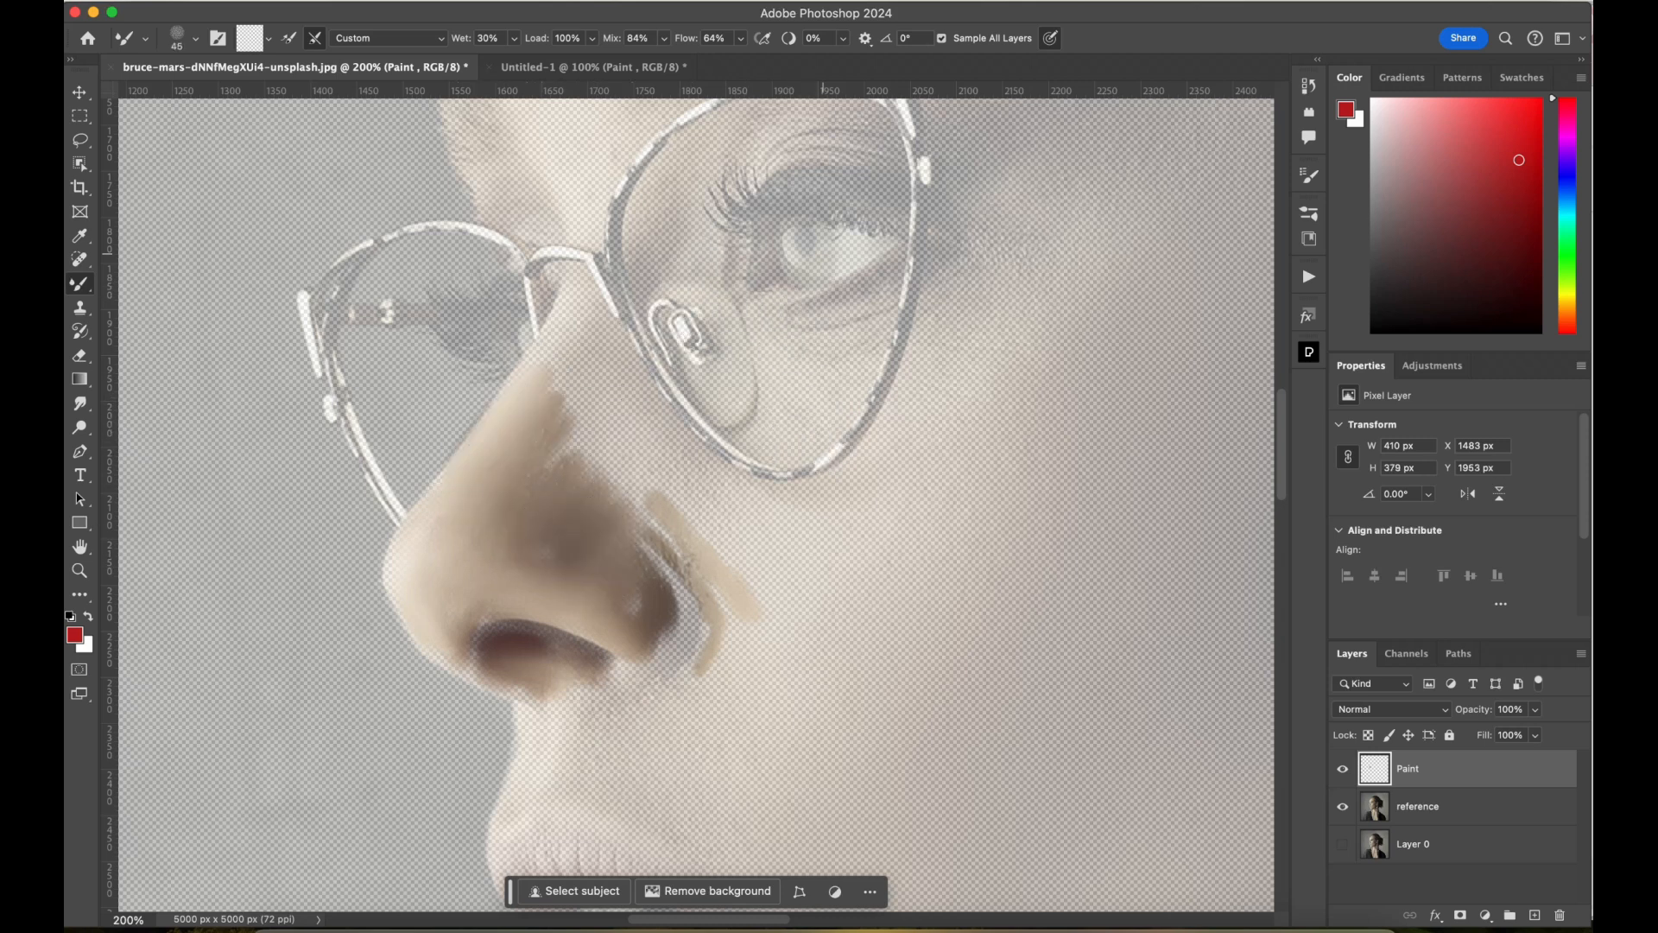
pyautogui.moveTo(824, 240)
pyautogui.mouseDown()
pyautogui.moveTo(786, 270)
pyautogui.moveTo(807, 273)
pyautogui.moveTo(791, 274)
pyautogui.moveTo(800, 242)
pyautogui.moveTo(787, 256)
pyautogui.moveTo(815, 232)
pyautogui.moveTo(779, 269)
pyautogui.moveTo(821, 272)
pyautogui.moveTo(763, 269)
pyautogui.moveTo(766, 285)
pyautogui.moveTo(859, 269)
pyautogui.moveTo(887, 242)
pyautogui.moveTo(842, 233)
pyautogui.moveTo(855, 280)
pyautogui.moveTo(793, 289)
pyautogui.moveTo(893, 256)
pyautogui.moveTo(751, 311)
pyautogui.moveTo(893, 257)
pyautogui.moveTo(805, 304)
pyautogui.mouseUp()
pyautogui.moveTo(780, 216)
pyautogui.mouseDown()
pyautogui.moveTo(730, 177)
pyautogui.moveTo(745, 222)
pyautogui.moveTo(721, 229)
pyautogui.moveTo(751, 246)
pyautogui.moveTo(739, 275)
pyautogui.moveTo(777, 315)
pyautogui.mouseUp()
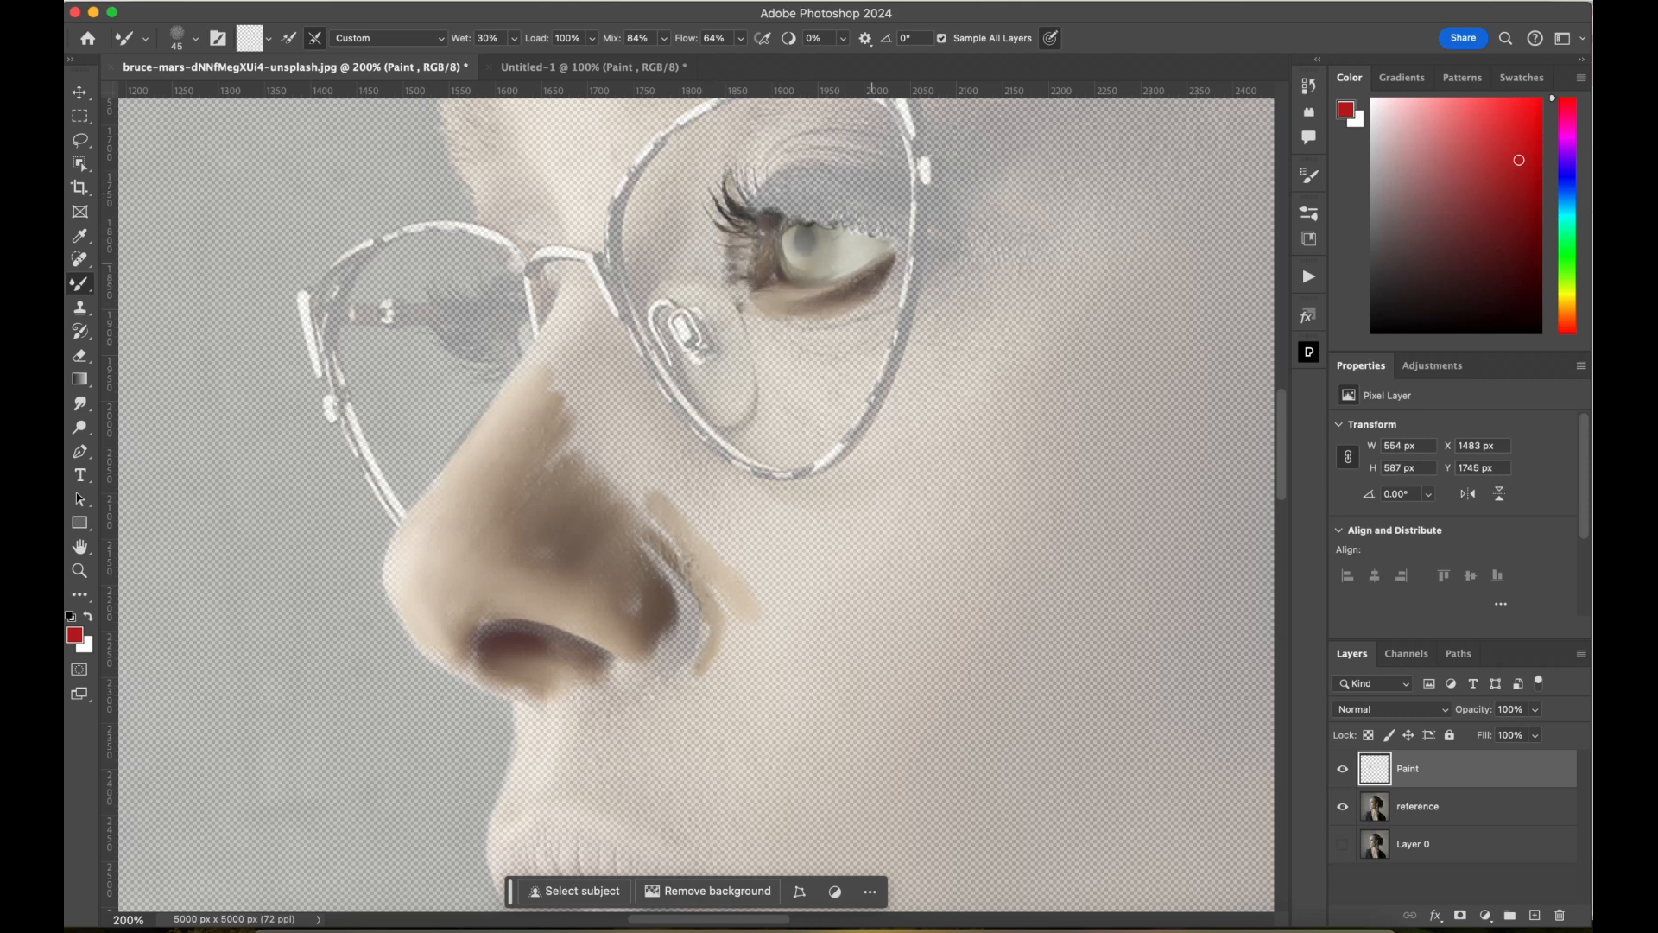
# Blend the upper lash line and outer eye corner, the glasses' nose pad and near lens rim, and the nose bridge.
pyautogui.moveTo(859, 193)
pyautogui.mouseDown()
pyautogui.moveTo(769, 199)
pyautogui.moveTo(855, 189)
pyautogui.moveTo(933, 233)
pyautogui.moveTo(855, 224)
pyautogui.moveTo(919, 246)
pyautogui.moveTo(898, 280)
pyautogui.moveTo(820, 318)
pyautogui.moveTo(916, 285)
pyautogui.mouseUp()
pyautogui.moveTo(754, 252)
pyautogui.mouseDown()
pyautogui.moveTo(734, 417)
pyautogui.moveTo(697, 380)
pyautogui.moveTo(717, 419)
pyautogui.moveTo(673, 346)
pyautogui.moveTo(738, 371)
pyautogui.mouseUp()
pyautogui.moveTo(739, 302)
pyautogui.mouseDown()
pyautogui.moveTo(665, 303)
pyautogui.moveTo(701, 339)
pyautogui.moveTo(680, 317)
pyautogui.moveTo(664, 371)
pyautogui.moveTo(748, 459)
pyautogui.moveTo(829, 480)
pyautogui.moveTo(910, 285)
pyautogui.moveTo(909, 164)
pyautogui.moveTo(904, 177)
pyautogui.mouseUp()
pyautogui.moveTo(666, 147); pyautogui.dragTo(641, 346)
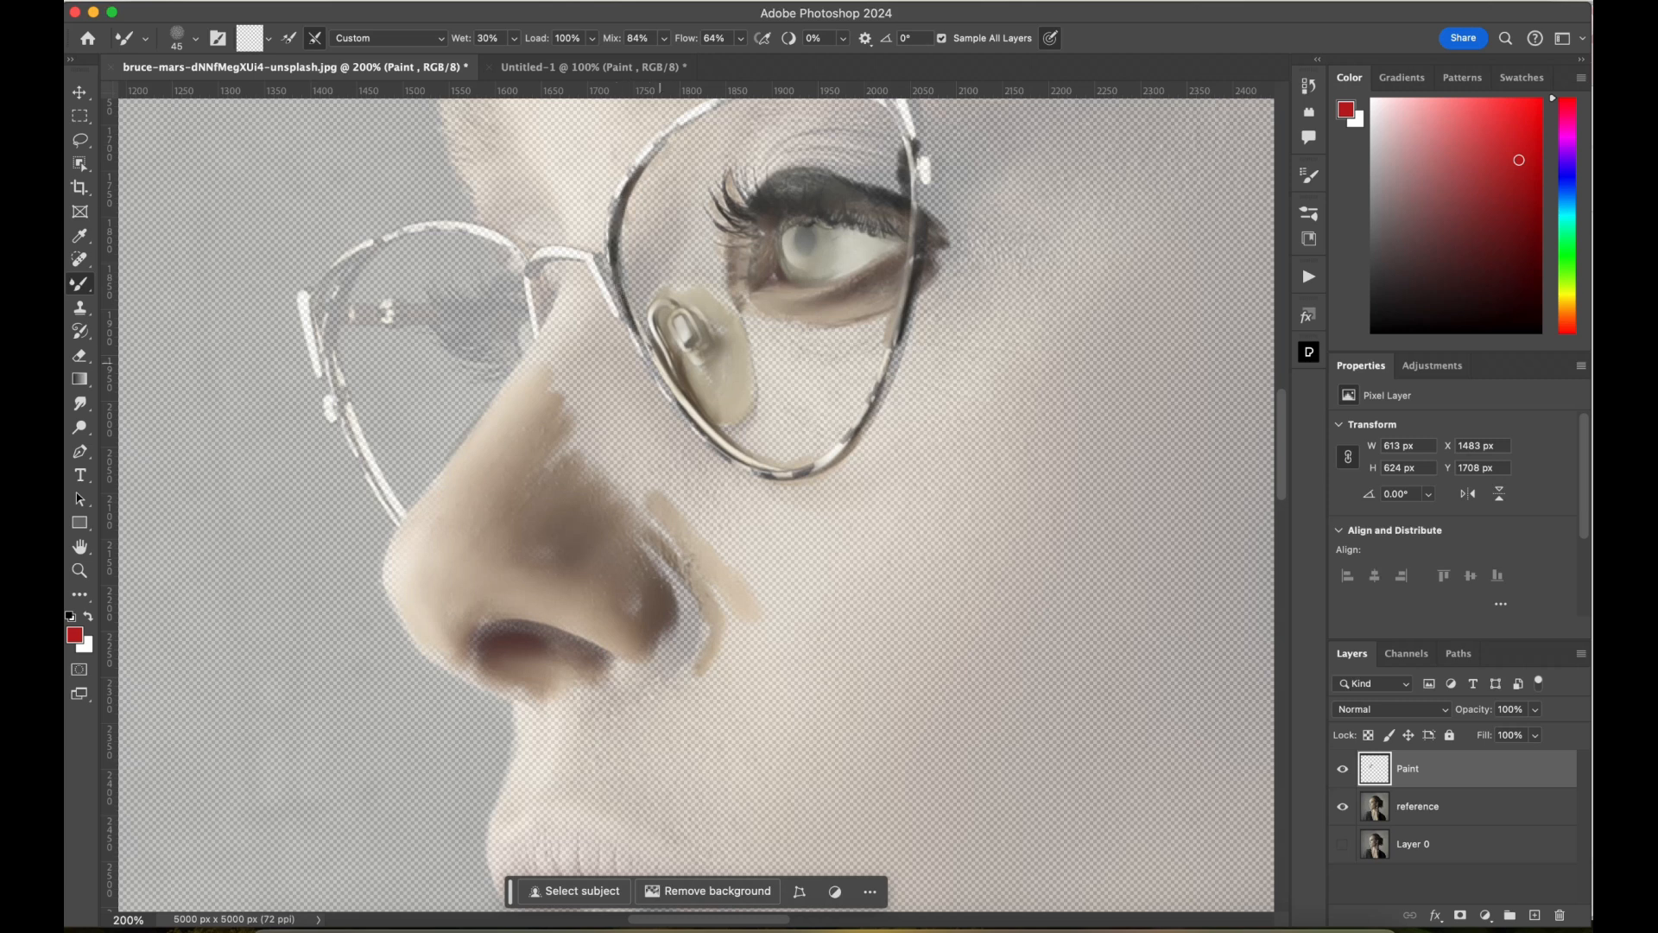
pyautogui.moveTo(583, 278)
pyautogui.mouseDown()
pyautogui.moveTo(566, 371)
pyautogui.moveTo(604, 484)
pyautogui.mouseUp()
# Show the Navigator and paint the eyebrow above the glasses from its inner end to its outer tip.
pyautogui.click(631, 3)
pyautogui.click(656, 423)
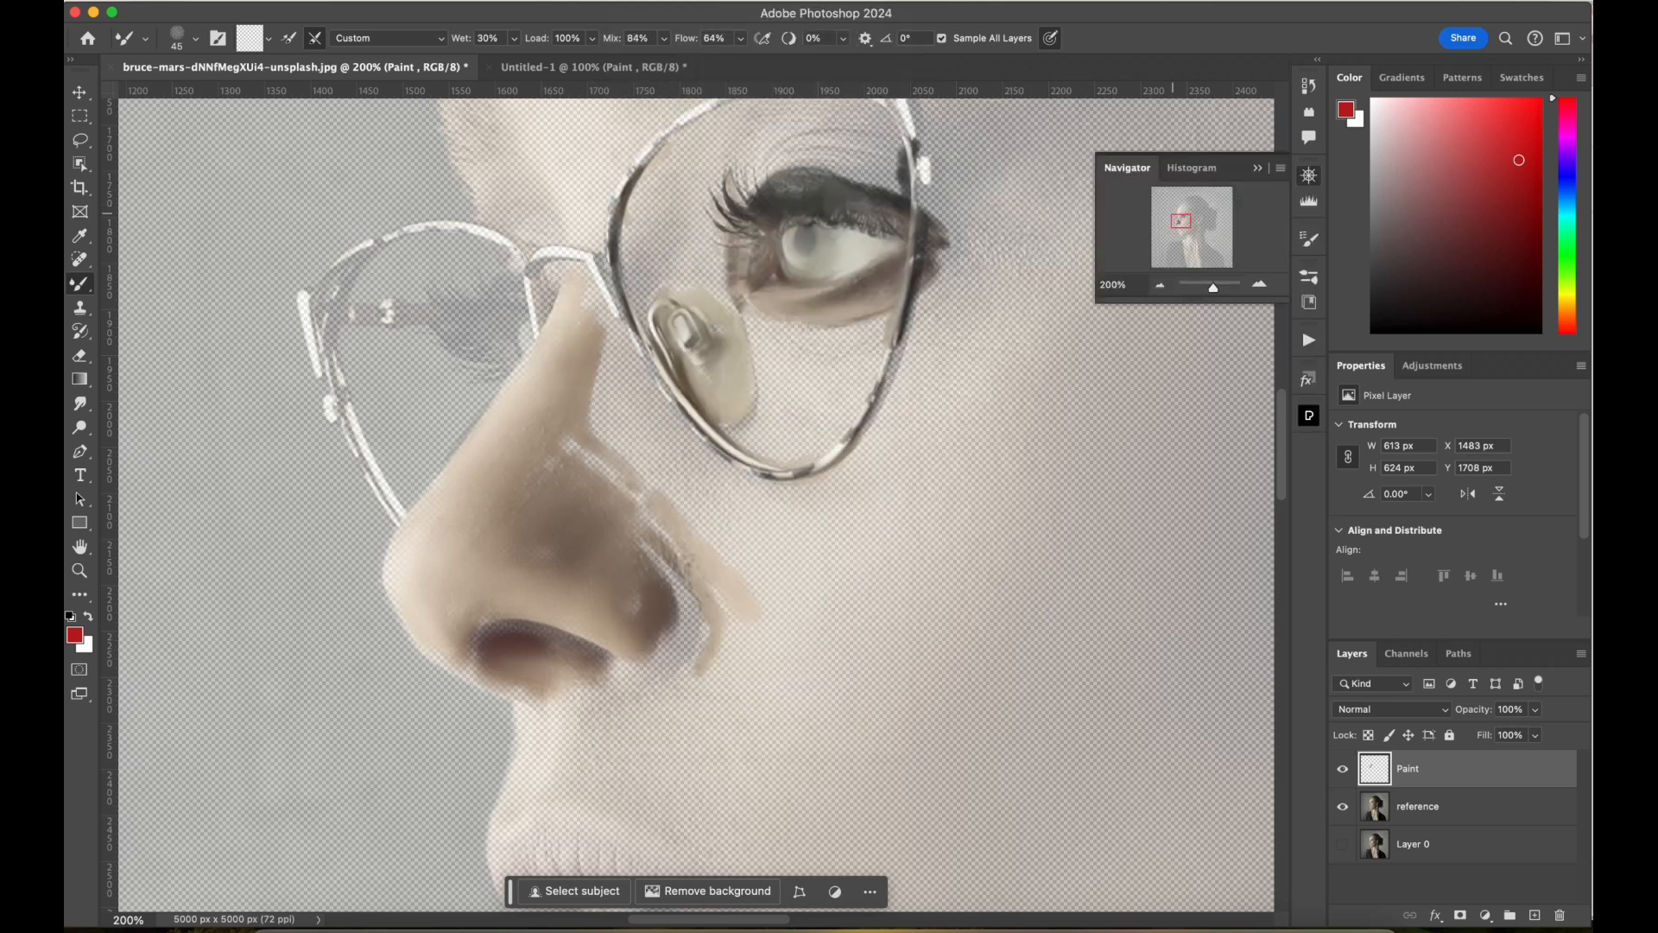
pyautogui.moveTo(1182, 220); pyautogui.dragTo(1182, 214)
pyautogui.moveTo(613, 398); pyautogui.dragTo(730, 347)
pyautogui.moveTo(669, 385); pyautogui.dragTo(860, 358)
pyautogui.moveTo(730, 332); pyautogui.dragTo(924, 373)
pyautogui.moveTo(863, 367)
pyautogui.mouseDown()
pyautogui.moveTo(971, 403)
pyautogui.moveTo(937, 406)
pyautogui.mouseUp()
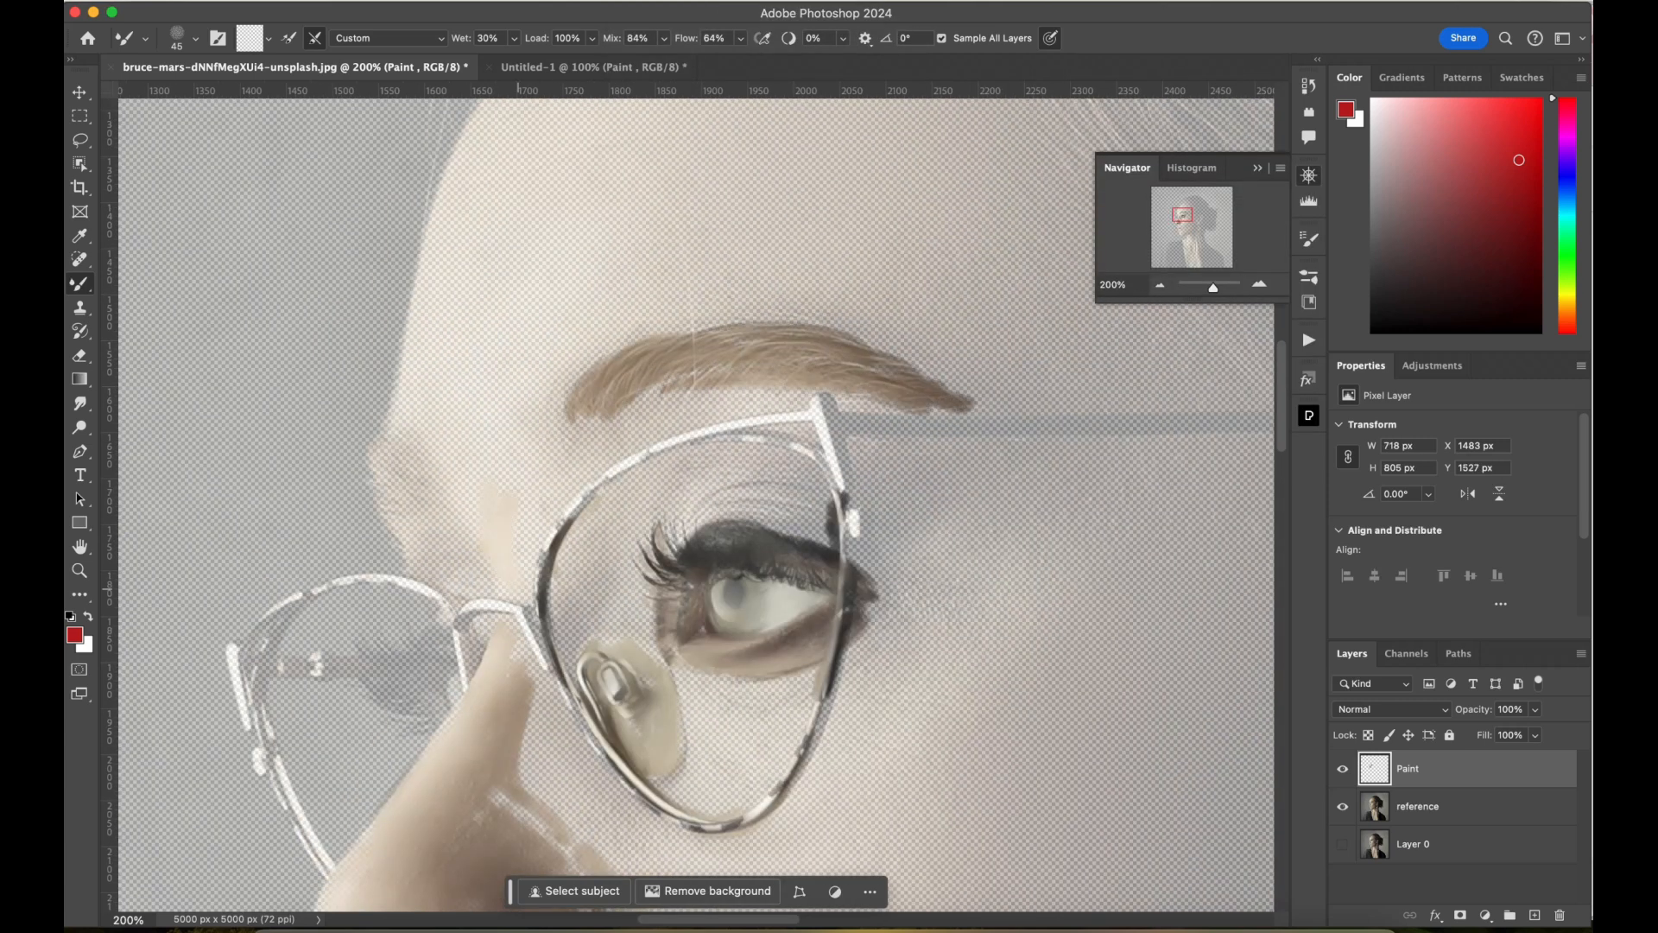
# Blend the skin between the brows and the inner eye socket behind the lens rim.
pyautogui.moveTo(565, 454); pyautogui.dragTo(526, 562)
pyautogui.moveTo(440, 445)
pyautogui.mouseDown()
pyautogui.moveTo(392, 476)
pyautogui.moveTo(419, 569)
pyautogui.mouseUp()
pyautogui.moveTo(648, 470)
pyautogui.mouseDown()
pyautogui.moveTo(577, 511)
pyautogui.moveTo(561, 596)
pyautogui.mouseUp()
pyautogui.moveTo(596, 582); pyautogui.dragTo(562, 658)
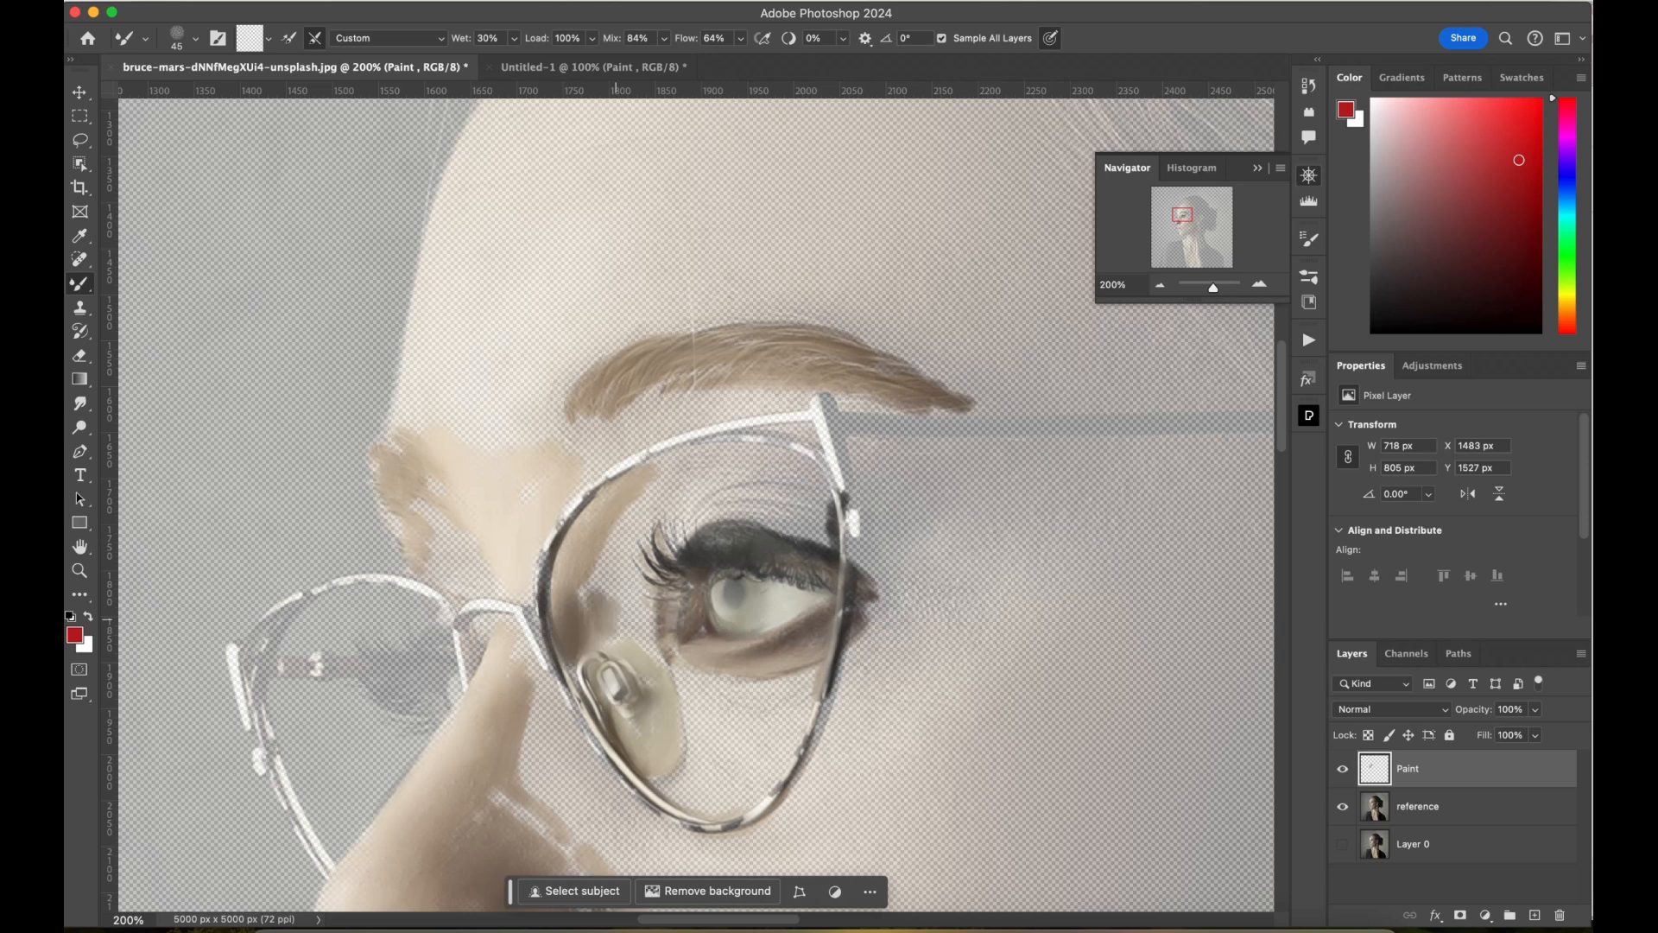
# Blend the inner eye socket, the upper eyelid and the skin above the eye inside the near lens.
pyautogui.moveTo(635, 552); pyautogui.dragTo(624, 646)
pyautogui.moveTo(678, 505)
pyautogui.mouseDown()
pyautogui.moveTo(596, 588)
pyautogui.moveTo(643, 566)
pyautogui.mouseUp()
pyautogui.moveTo(656, 652); pyautogui.dragTo(674, 678)
pyautogui.moveTo(682, 534); pyautogui.dragTo(794, 499)
pyautogui.moveTo(691, 518); pyautogui.dragTo(831, 518)
pyautogui.moveTo(647, 494); pyautogui.dragTo(794, 445)
pyautogui.moveTo(725, 444); pyautogui.dragTo(838, 518)
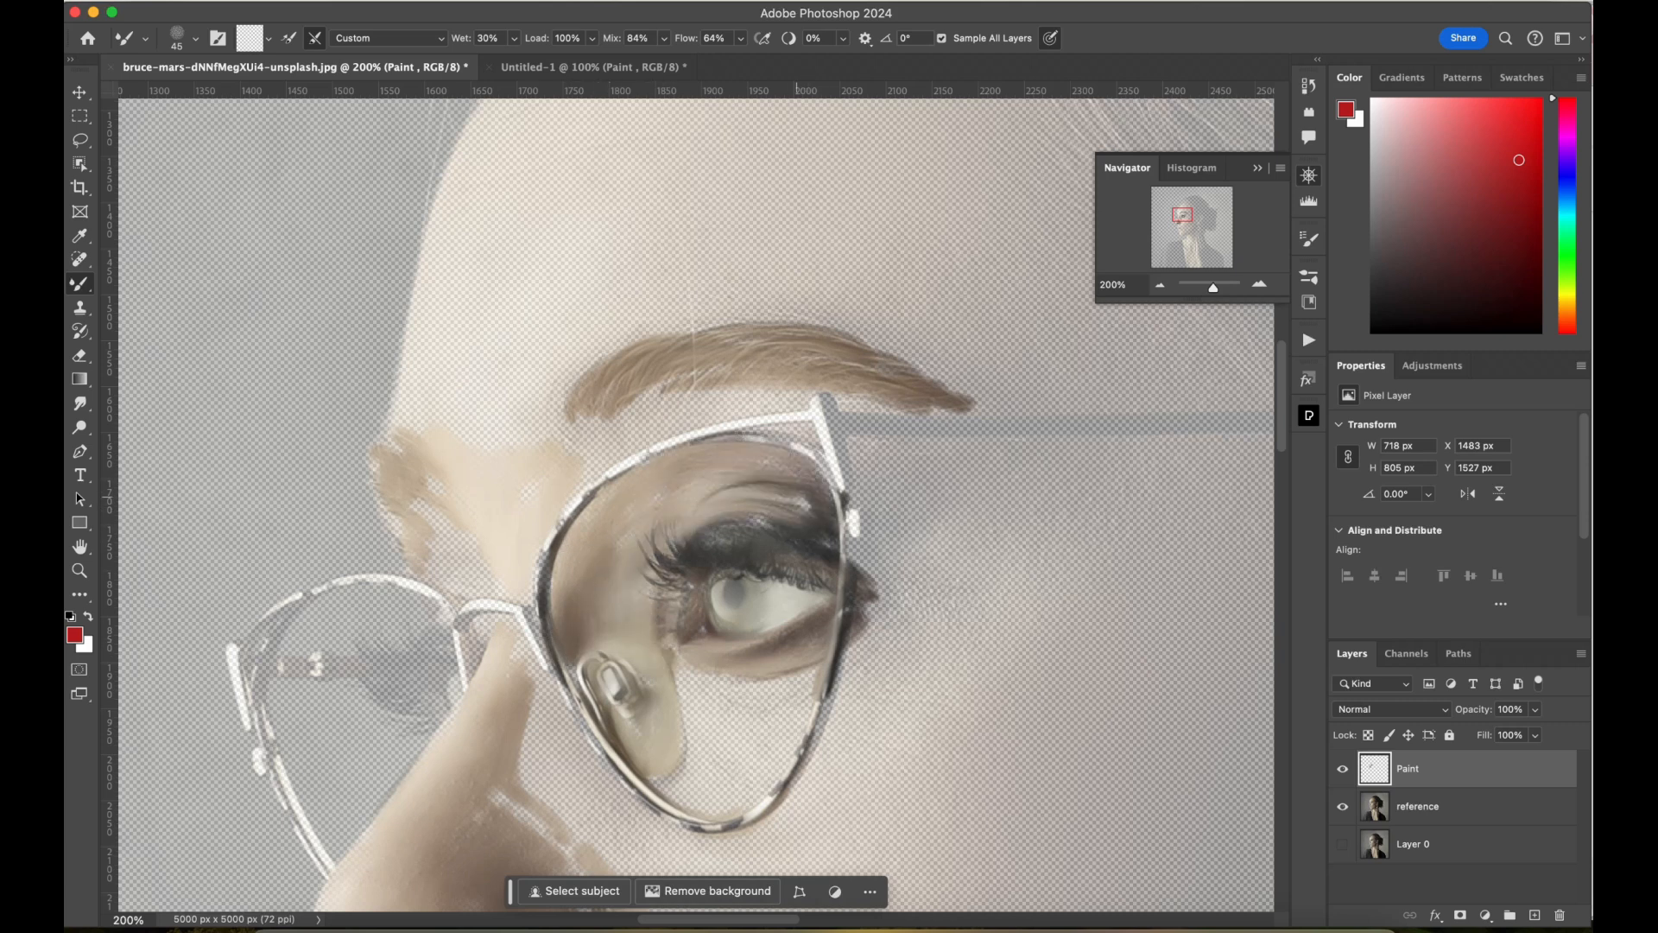
# Blend the skin below the eye around the nose pad, then paint the near lens rim and its upper outer corner.
pyautogui.moveTo(686, 661)
pyautogui.mouseDown()
pyautogui.moveTo(746, 704)
pyautogui.moveTo(687, 713)
pyautogui.mouseUp()
pyautogui.click(1342, 807)
pyautogui.click(1342, 807)
pyautogui.moveTo(695, 682); pyautogui.dragTo(700, 777)
pyautogui.moveTo(682, 712); pyautogui.dragTo(656, 803)
pyautogui.moveTo(579, 674)
pyautogui.mouseDown()
pyautogui.moveTo(635, 721)
pyautogui.moveTo(691, 821)
pyautogui.mouseUp()
pyautogui.moveTo(709, 717); pyautogui.dragTo(777, 812)
pyautogui.moveTo(820, 704); pyautogui.dragTo(716, 812)
pyautogui.moveTo(749, 469); pyautogui.dragTo(802, 440)
pyautogui.moveTo(730, 425); pyautogui.dragTo(818, 414)
pyautogui.moveTo(826, 401); pyautogui.dragTo(848, 445)
# Paint the dark temple arm across the side of the head, the glasses' bridge and the far lens rim.
pyautogui.moveTo(1213, 288); pyautogui.dragTo(1211, 287)
pyautogui.click(1342, 806)
pyautogui.click(1342, 807)
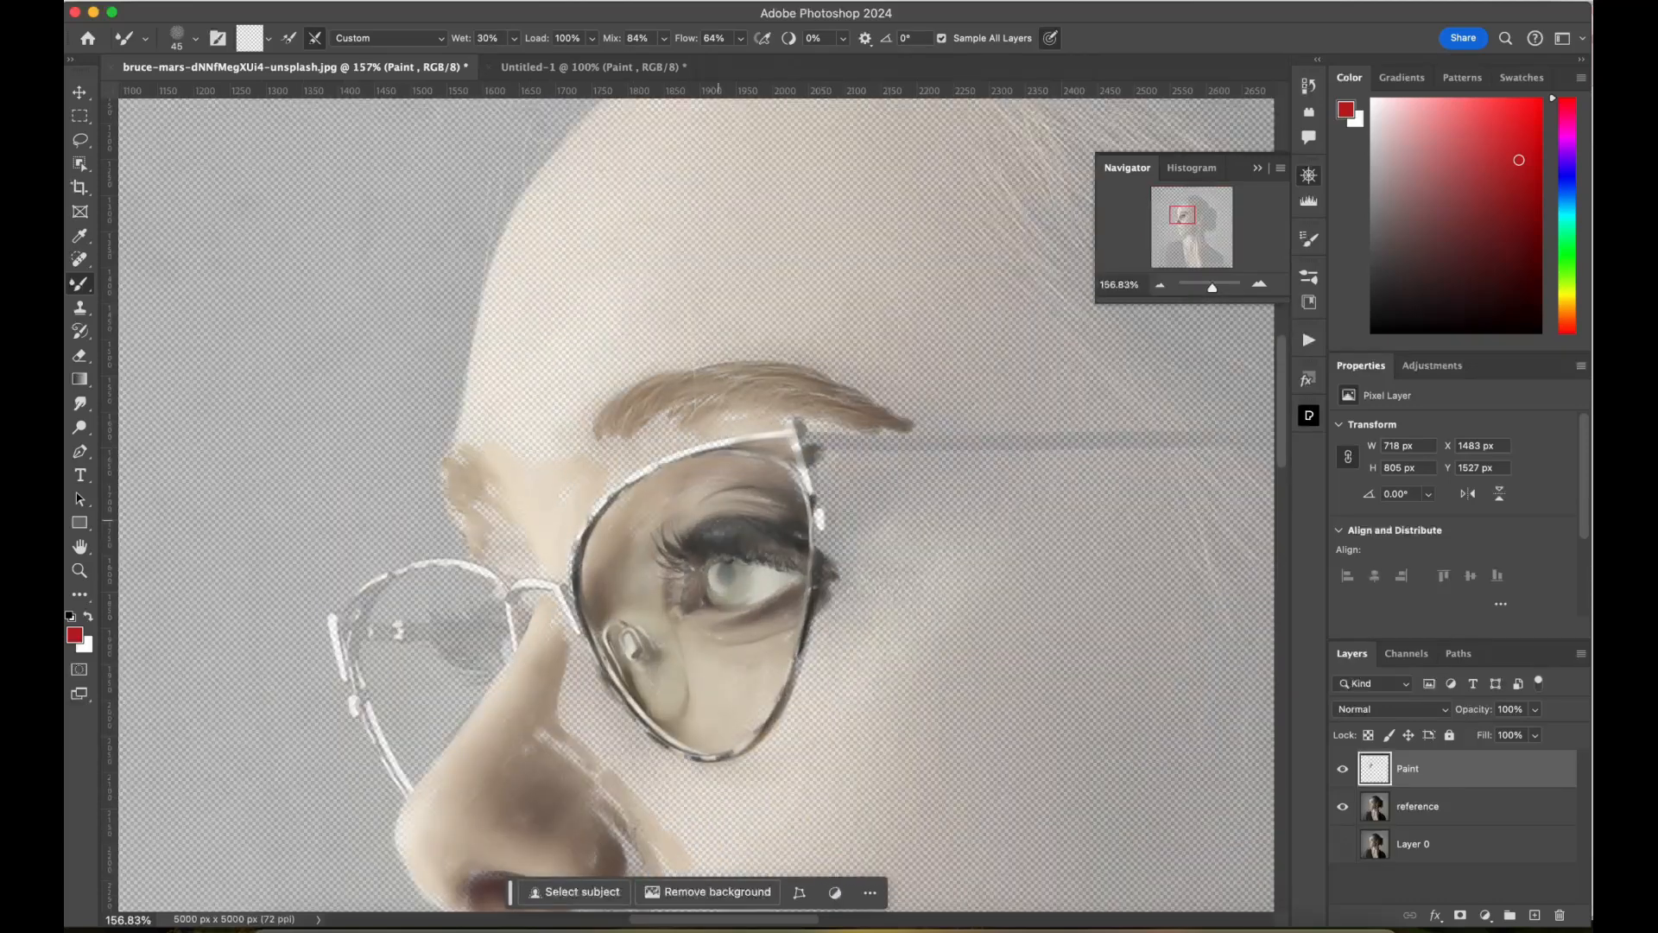
pyautogui.moveTo(799, 443); pyautogui.dragTo(1244, 450)
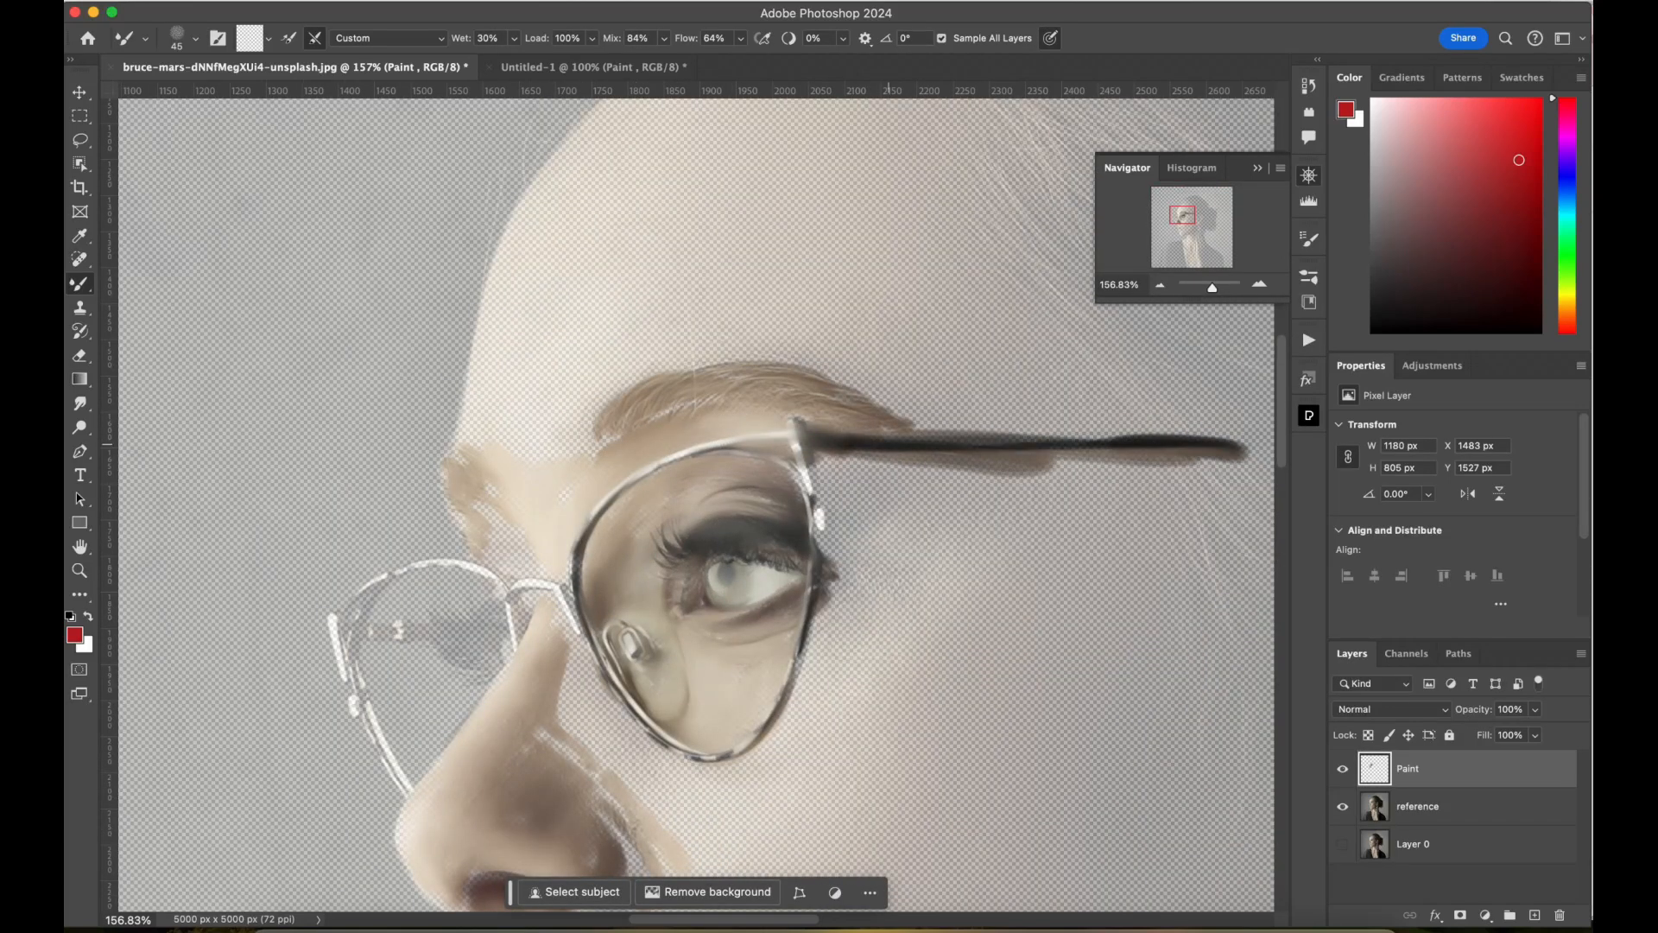
pyautogui.moveTo(517, 591); pyautogui.dragTo(522, 639)
pyautogui.moveTo(491, 577)
pyautogui.mouseDown()
pyautogui.moveTo(349, 637)
pyautogui.moveTo(413, 788)
pyautogui.mouseUp()
pyautogui.moveTo(375, 627); pyautogui.dragTo(506, 633)
# Blend the nose tip, nostril wing and side of the nose down from the near lens rim.
pyautogui.moveTo(563, 731); pyautogui.dragTo(525, 751)
pyautogui.moveTo(406, 864)
pyautogui.mouseDown()
pyautogui.moveTo(462, 903)
pyautogui.moveTo(497, 861)
pyautogui.mouseUp()
pyautogui.moveTo(596, 759); pyautogui.dragTo(630, 860)
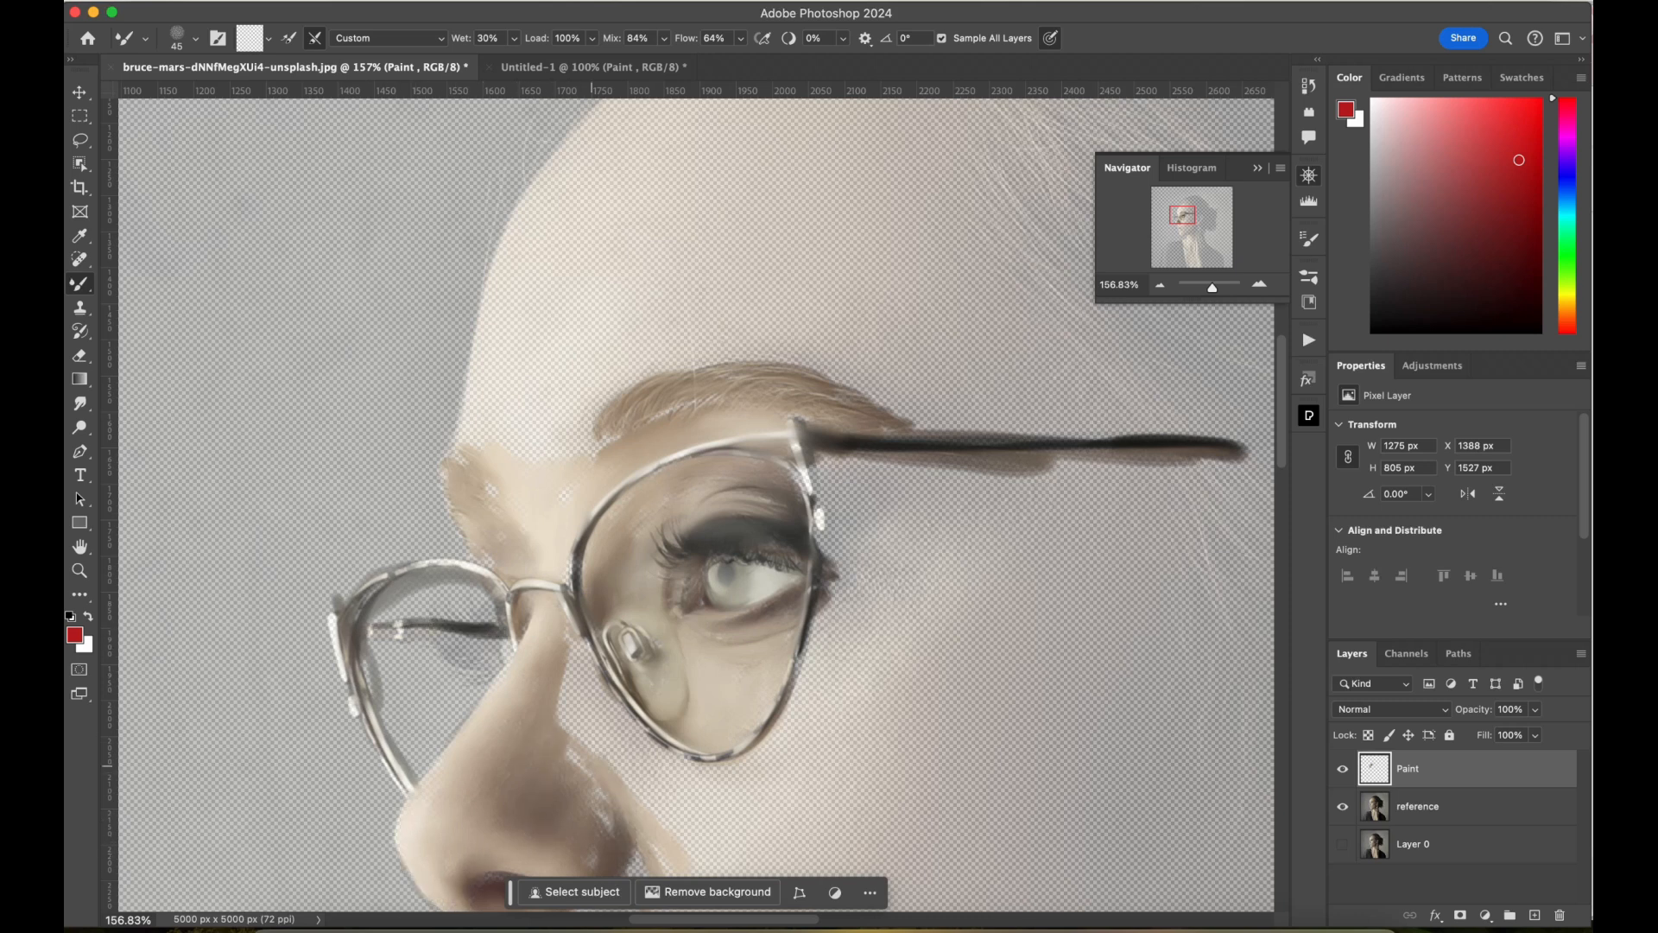
pyautogui.moveTo(564, 671); pyautogui.dragTo(592, 733)
pyautogui.moveTo(570, 622)
pyautogui.mouseDown()
pyautogui.moveTo(615, 738)
pyautogui.moveTo(661, 793)
pyautogui.mouseUp()
pyautogui.moveTo(678, 761); pyautogui.dragTo(648, 805)
# Blend the cheek beside the nostril, the base of the nose and the skin down to the upper lip.
pyautogui.scroll(-5, 697, 505)
pyautogui.moveTo(696, 401); pyautogui.dragTo(710, 517)
pyautogui.moveTo(672, 514); pyautogui.dragTo(571, 563)
pyautogui.moveTo(563, 557)
pyautogui.mouseDown()
pyautogui.moveTo(509, 605)
pyautogui.moveTo(496, 653)
pyautogui.mouseUp()
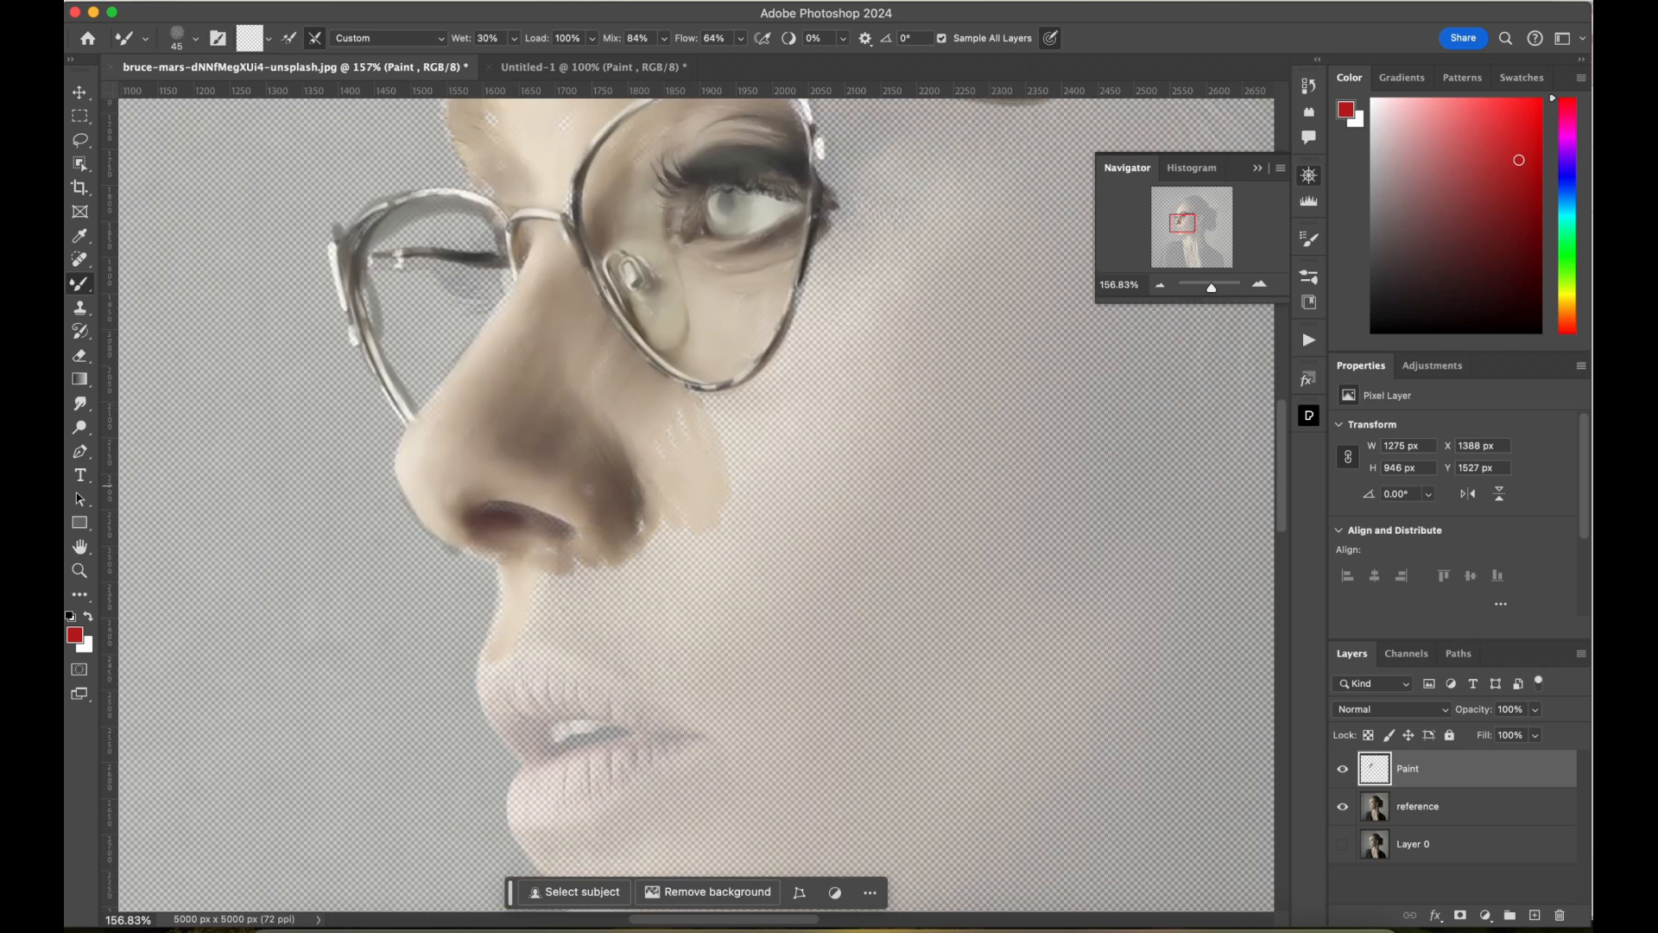
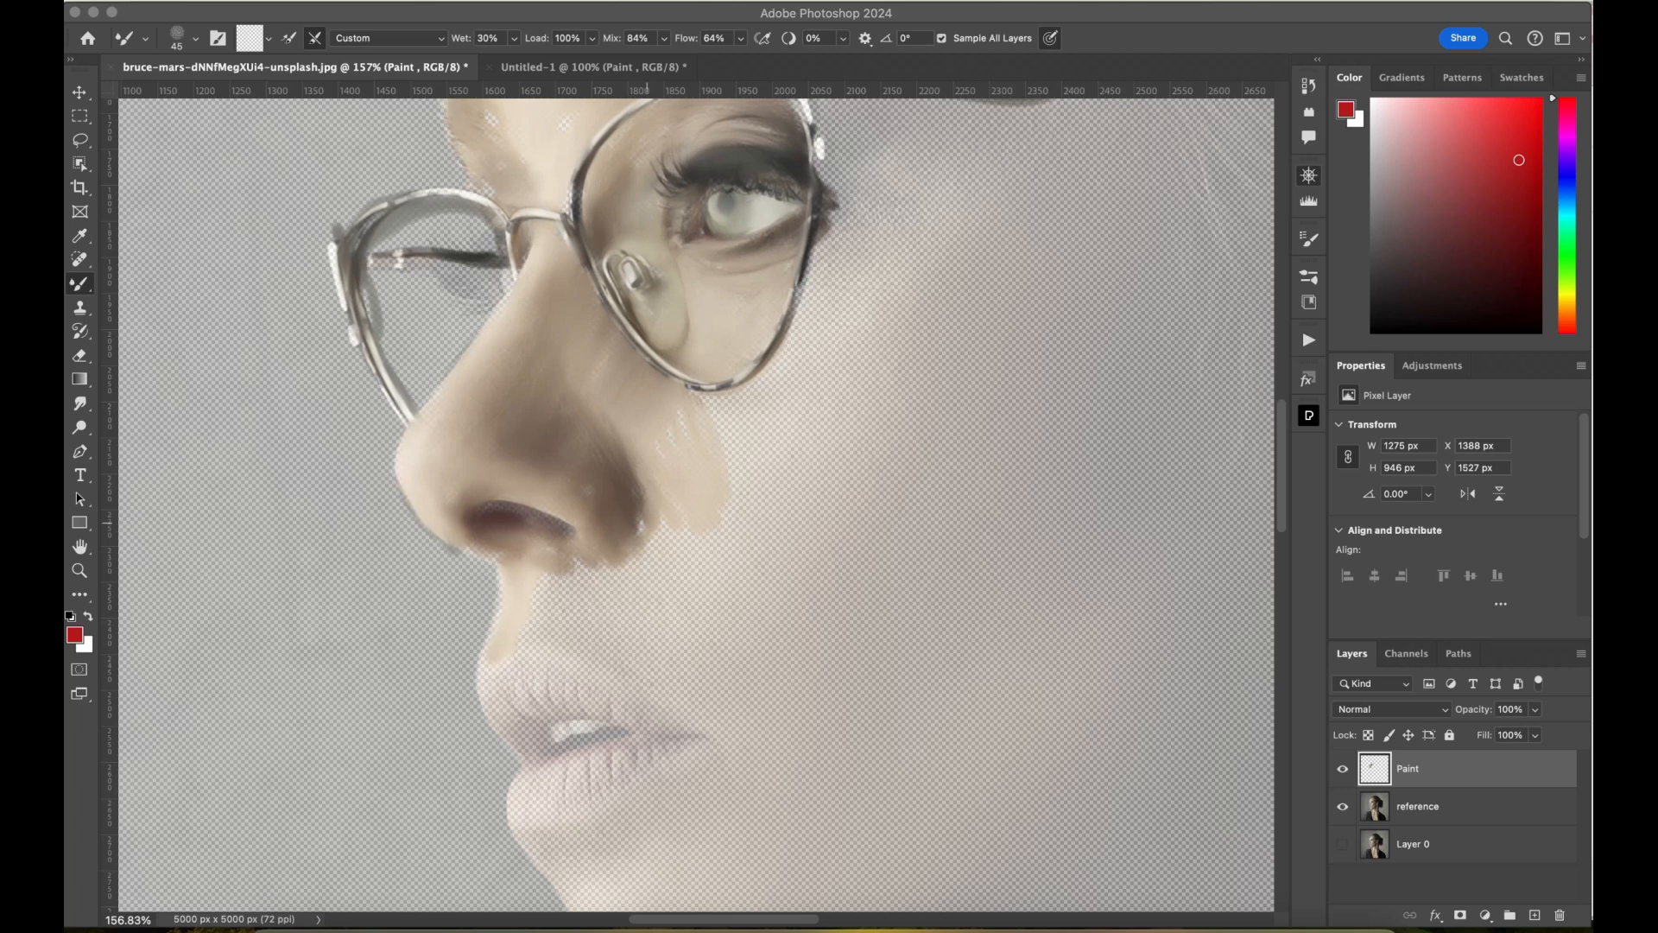
pyautogui.click(647, 522)
pyautogui.moveTo(651, 534)
pyautogui.mouseDown()
pyautogui.moveTo(643, 582)
pyautogui.moveTo(575, 605)
pyautogui.moveTo(514, 665)
pyautogui.mouseUp()
# Paint the upper lip, the mouth opening and the lower lip out to the mouth corner.
pyautogui.moveTo(494, 691)
pyautogui.mouseDown()
pyautogui.moveTo(531, 760)
pyautogui.moveTo(573, 715)
pyautogui.mouseUp()
pyautogui.moveTo(577, 710); pyautogui.dragTo(683, 737)
pyautogui.moveTo(510, 693); pyautogui.dragTo(622, 702)
pyautogui.moveTo(512, 677); pyautogui.dragTo(641, 705)
pyautogui.moveTo(544, 758)
pyautogui.mouseDown()
pyautogui.moveTo(644, 739)
pyautogui.moveTo(546, 746)
pyautogui.moveTo(626, 773)
pyautogui.mouseUp()
pyautogui.moveTo(514, 773)
pyautogui.mouseDown()
pyautogui.moveTo(553, 820)
pyautogui.moveTo(618, 769)
pyautogui.mouseUp()
pyautogui.moveTo(596, 782); pyautogui.dragTo(682, 740)
pyautogui.moveTo(510, 829); pyautogui.dragTo(682, 751)
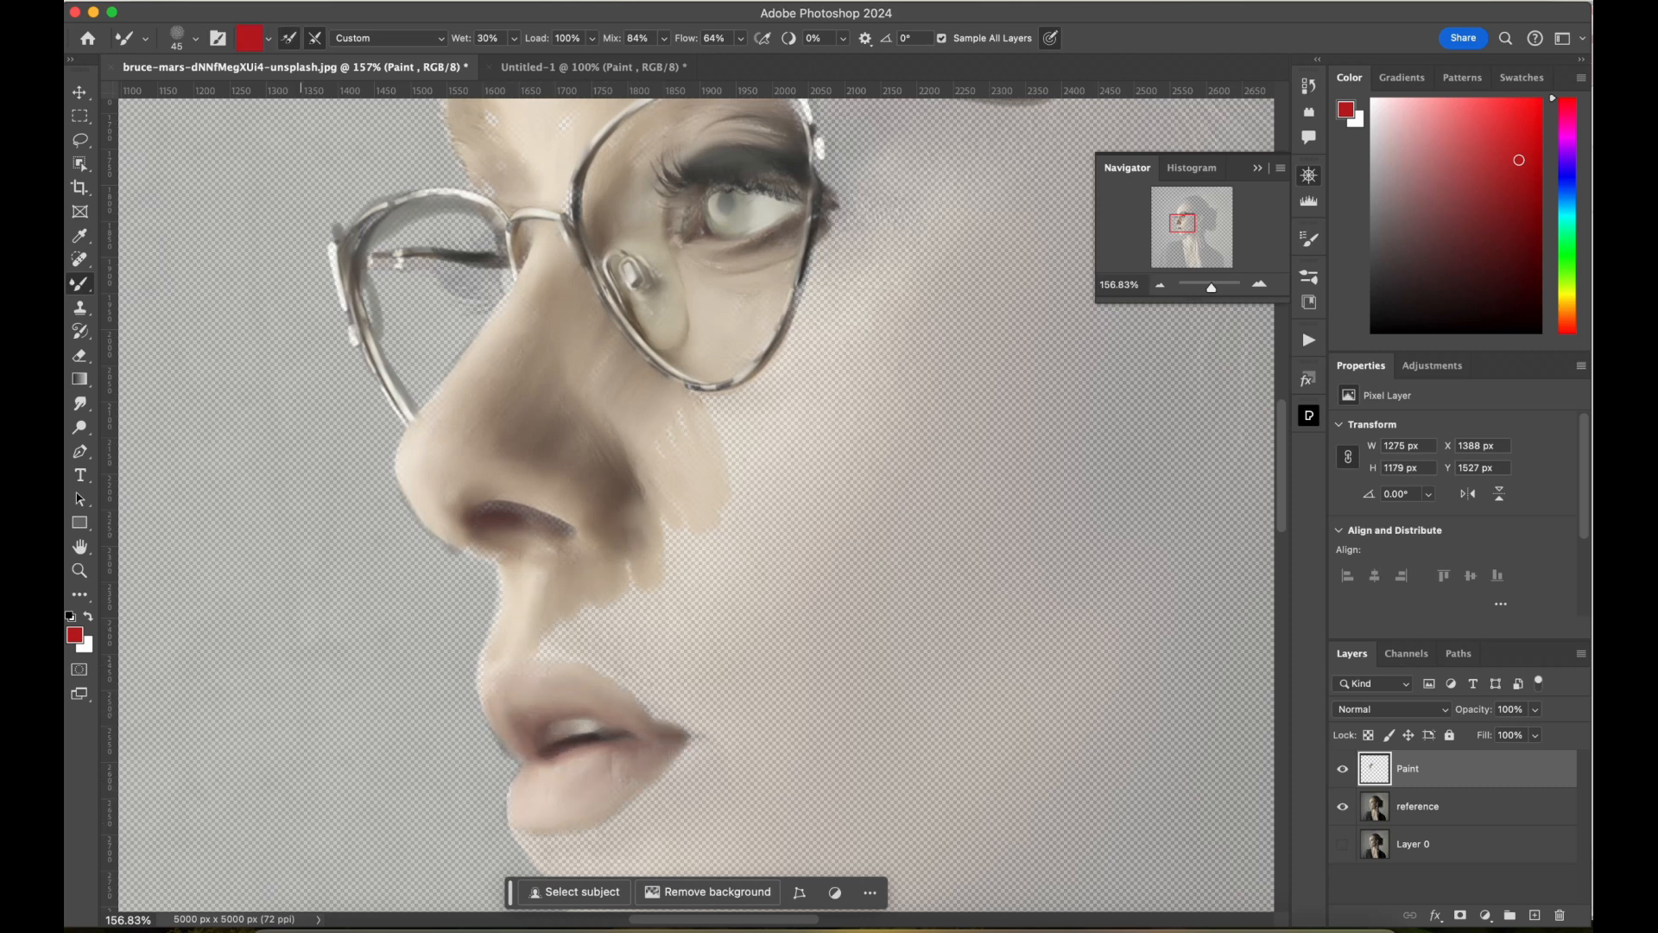
# Choose a soft pink, tint the lower lip with it, and turn off brush loading after each stroke.
pyautogui.keyDown('alt'); pyautogui.click(566, 743); pyautogui.keyUp('alt')
pyautogui.click(1420, 137)
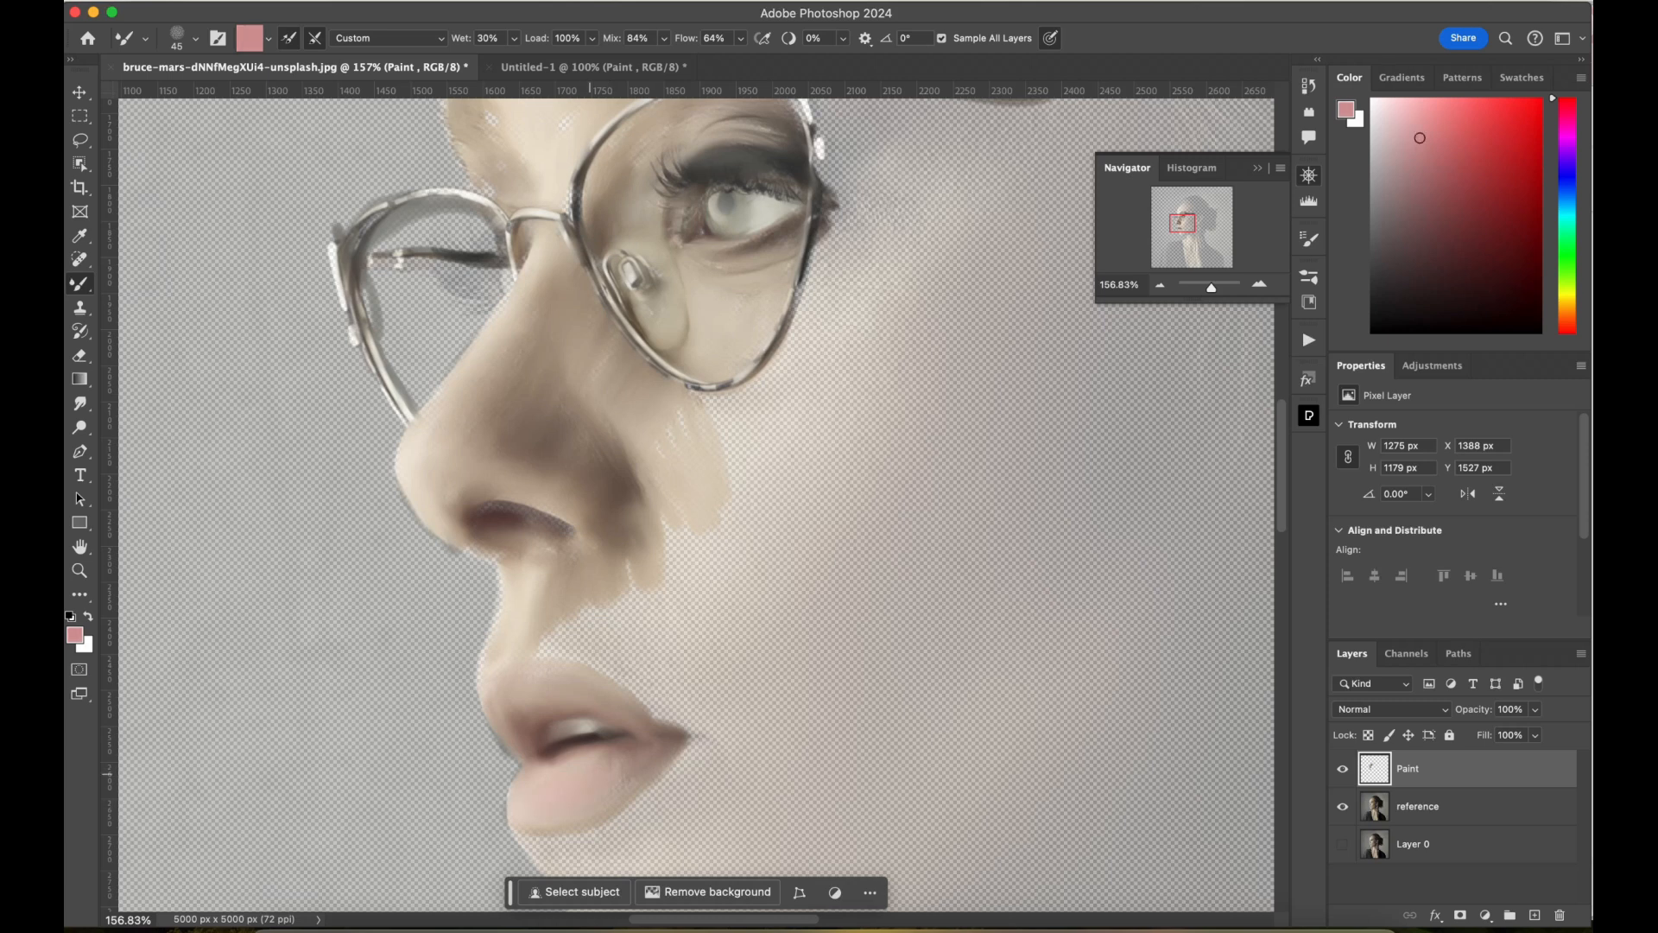
pyautogui.moveTo(538, 794)
pyautogui.mouseDown()
pyautogui.moveTo(596, 782)
pyautogui.moveTo(605, 751)
pyautogui.moveTo(587, 760)
pyautogui.mouseUp()
pyautogui.click(289, 38)
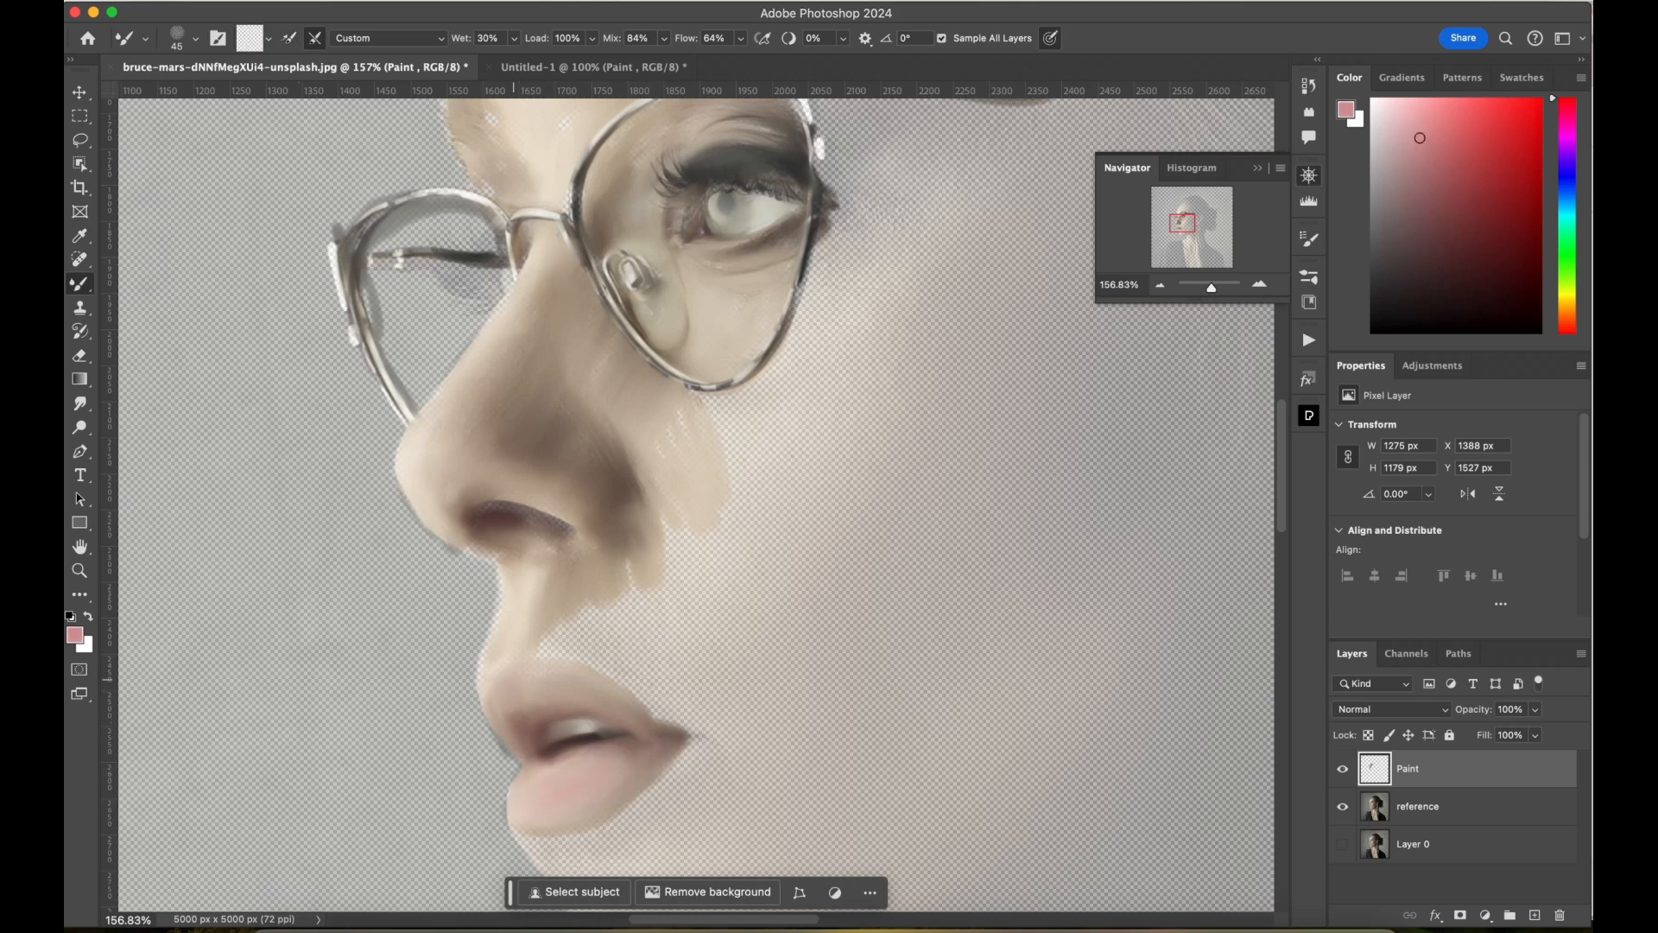
# Blend the upper lip edge, the mouth corner and the skin between the nose and mouth.
pyautogui.moveTo(540, 653)
pyautogui.mouseDown()
pyautogui.moveTo(572, 628)
pyautogui.moveTo(639, 687)
pyautogui.mouseUp()
pyautogui.moveTo(648, 725); pyautogui.dragTo(739, 744)
pyautogui.moveTo(641, 597); pyautogui.dragTo(644, 661)
pyautogui.moveTo(591, 596)
pyautogui.mouseDown()
pyautogui.moveTo(635, 643)
pyautogui.moveTo(680, 654)
pyautogui.mouseUp()
# Switch to the blender3 mixer brush and lay in the cheek beside the nose and mouth.
pyautogui.click(1309, 277)
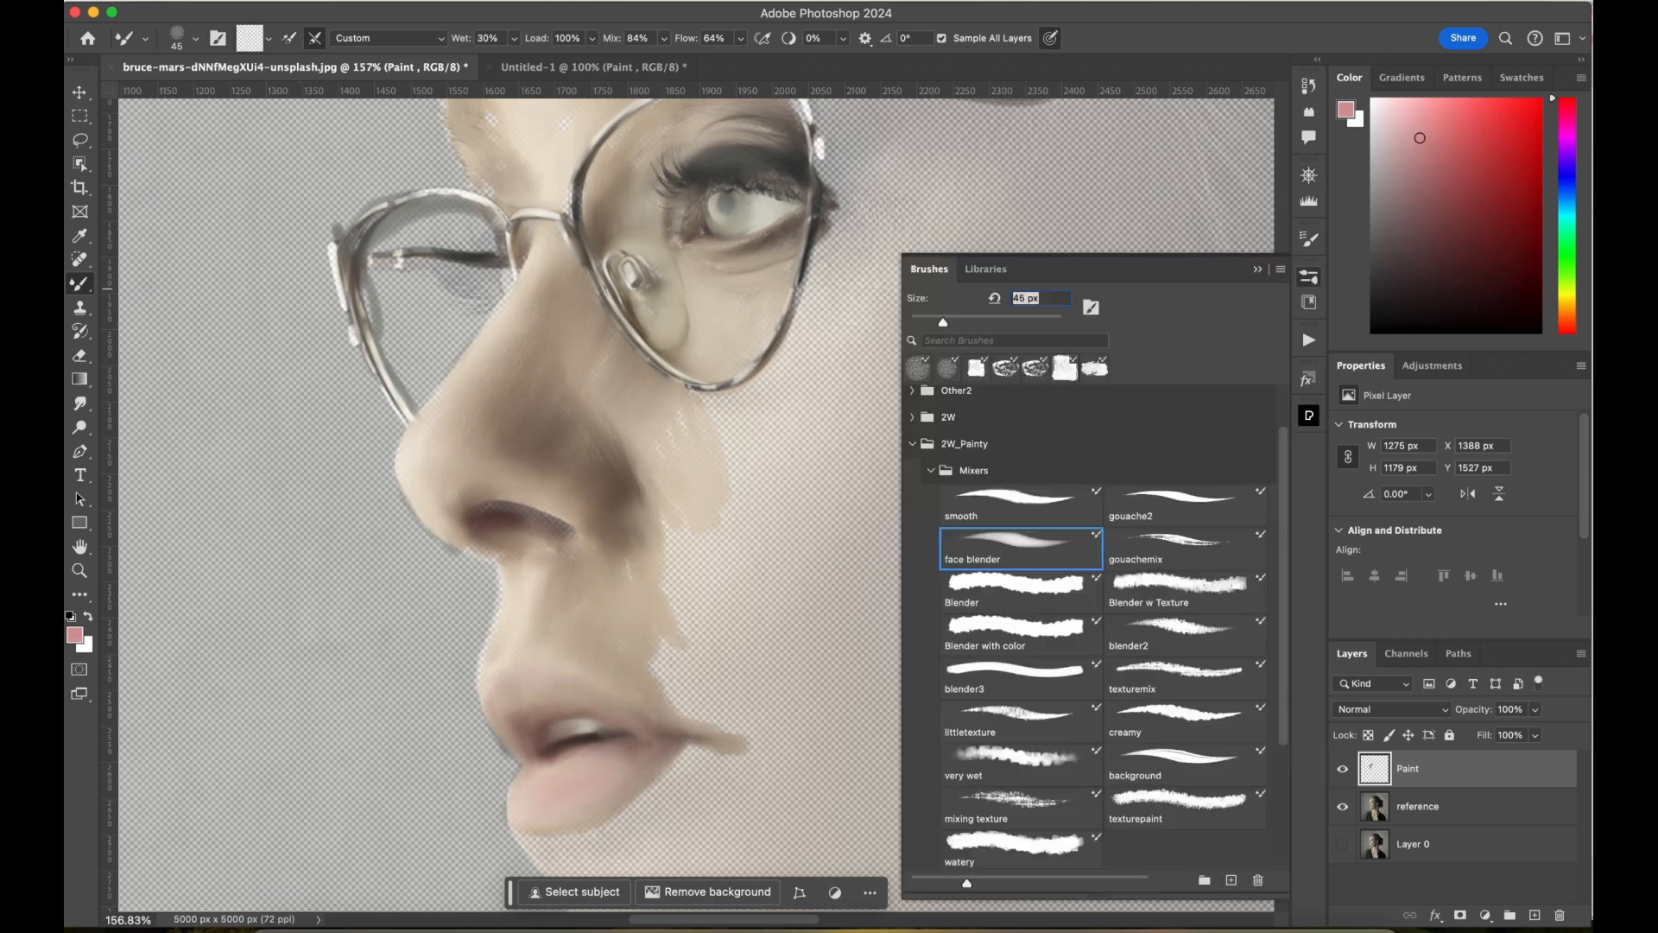
pyautogui.click(1158, 635)
pyautogui.moveTo(759, 674)
pyautogui.mouseDown()
pyautogui.moveTo(683, 691)
pyautogui.moveTo(778, 691)
pyautogui.moveTo(703, 562)
pyautogui.moveTo(704, 507)
pyautogui.moveTo(812, 553)
pyautogui.mouseUp()
pyautogui.click(1308, 276)
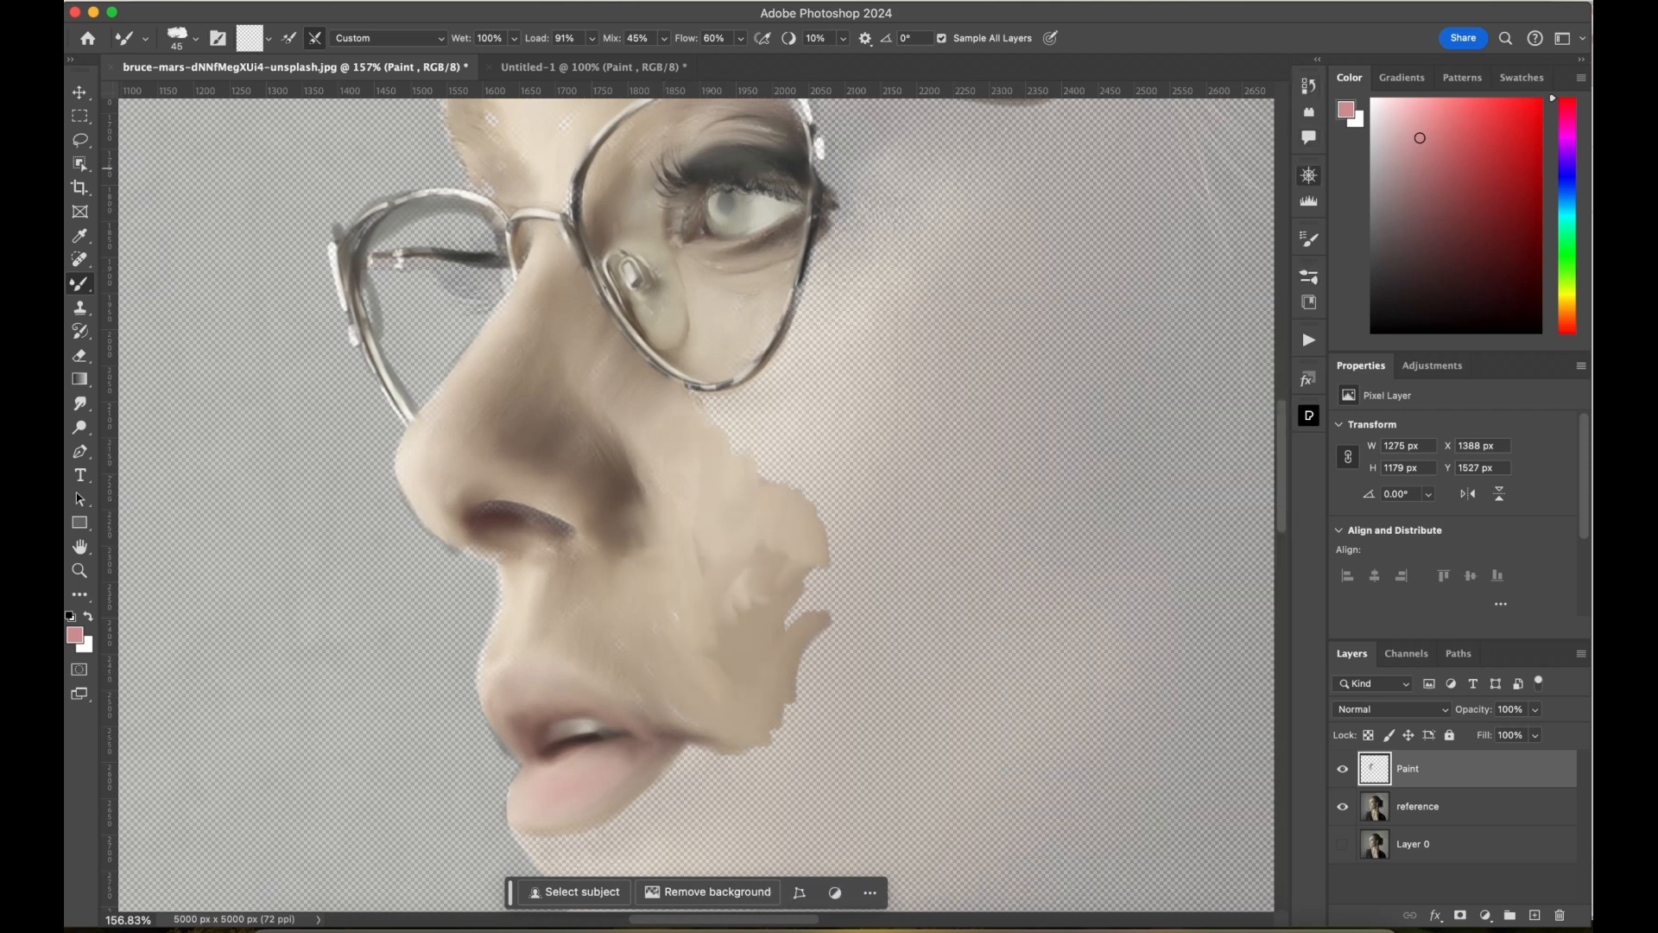
# Dock the Navigator with the Color panel group and close the leftover Histogram.
pyautogui.click(1308, 175)
pyautogui.moveTo(1132, 168); pyautogui.dragTo(1393, 79)
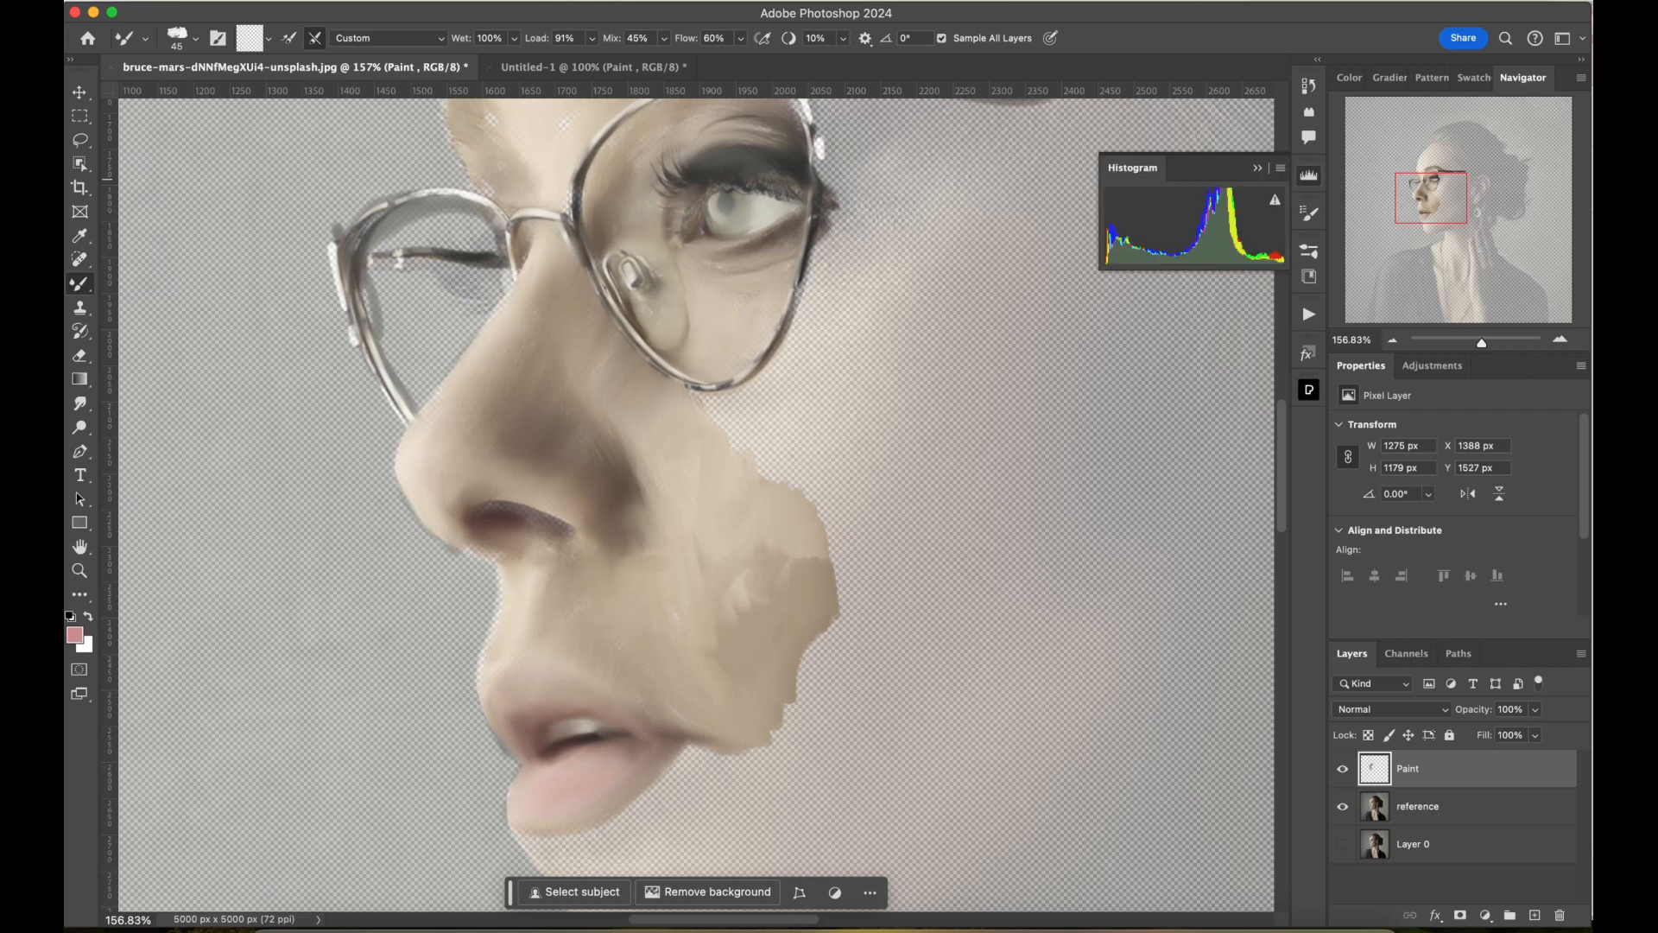
pyautogui.click(1280, 167)
pyautogui.click(1354, 321)
# Enlarge the brush to 150 px and cover the cheek below the glasses with broad strokes toward the ear.
pyautogui.moveTo(851, 635); pyautogui.dragTo(838, 505)
pyautogui.moveTo(1482, 342); pyautogui.dragTo(1477, 343)
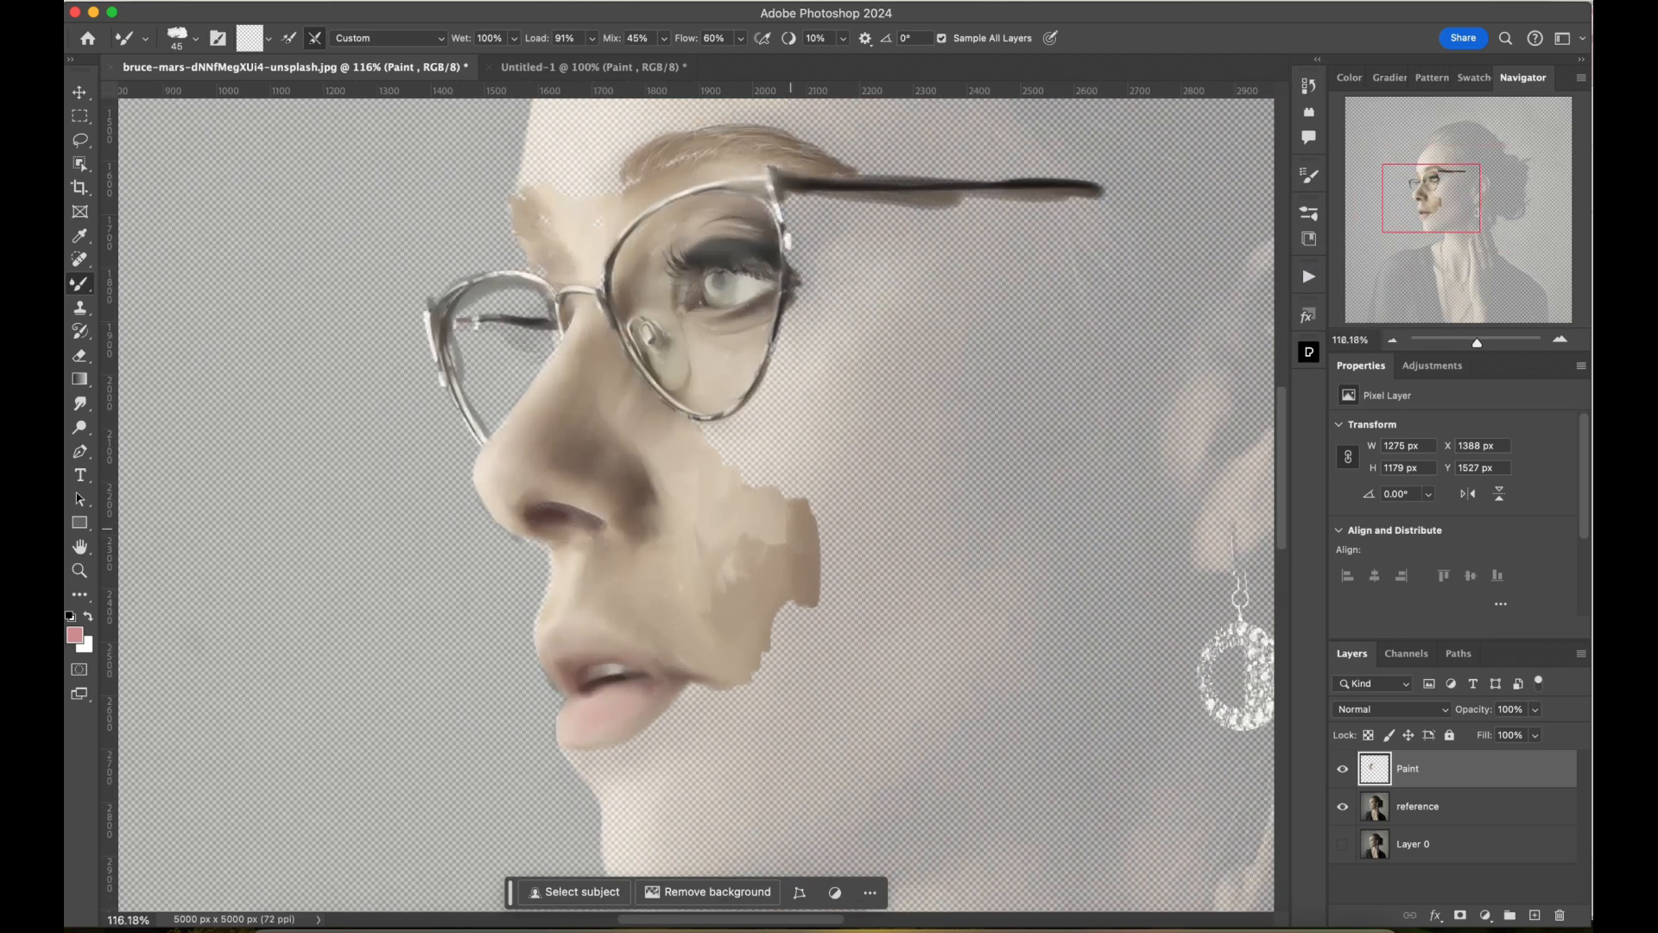
pyautogui.moveTo(782, 484); pyautogui.dragTo(847, 553)
pyautogui.press(']')
pyautogui.press(']')
pyautogui.press(']')
pyautogui.press(']')
pyautogui.press(']')
pyautogui.press(']')
pyautogui.press(']')
pyautogui.press(']')
pyautogui.moveTo(790, 471)
pyautogui.mouseDown()
pyautogui.moveTo(915, 592)
pyautogui.moveTo(844, 751)
pyautogui.moveTo(1018, 648)
pyautogui.moveTo(829, 407)
pyautogui.moveTo(982, 560)
pyautogui.moveTo(1058, 479)
pyautogui.mouseUp()
# Switch to the Blender mixer brush and blend the lower cheek and jaw beside the mouth.
pyautogui.click(1309, 214)
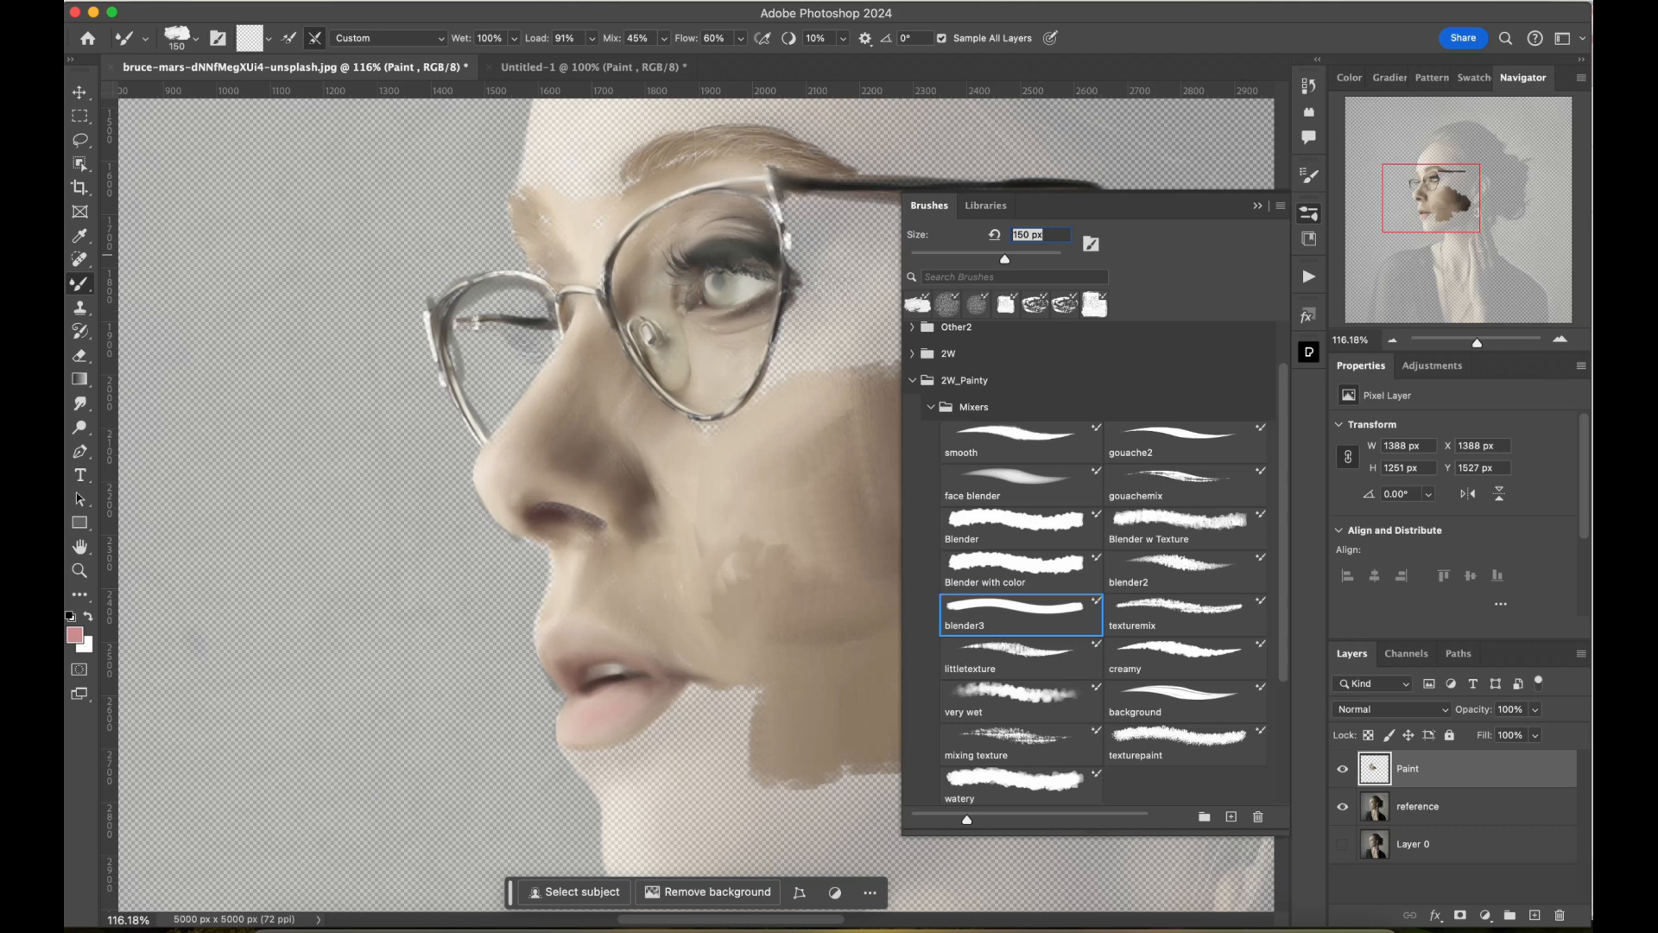
pyautogui.click(1021, 529)
pyautogui.click(1309, 213)
pyautogui.moveTo(933, 708); pyautogui.dragTo(695, 725)
# Smooth the cheek, the area around the eyebrow and the side of the face toward the ear with the face blender brush.
pyautogui.click(1309, 213)
pyautogui.click(1020, 485)
pyautogui.click(1308, 213)
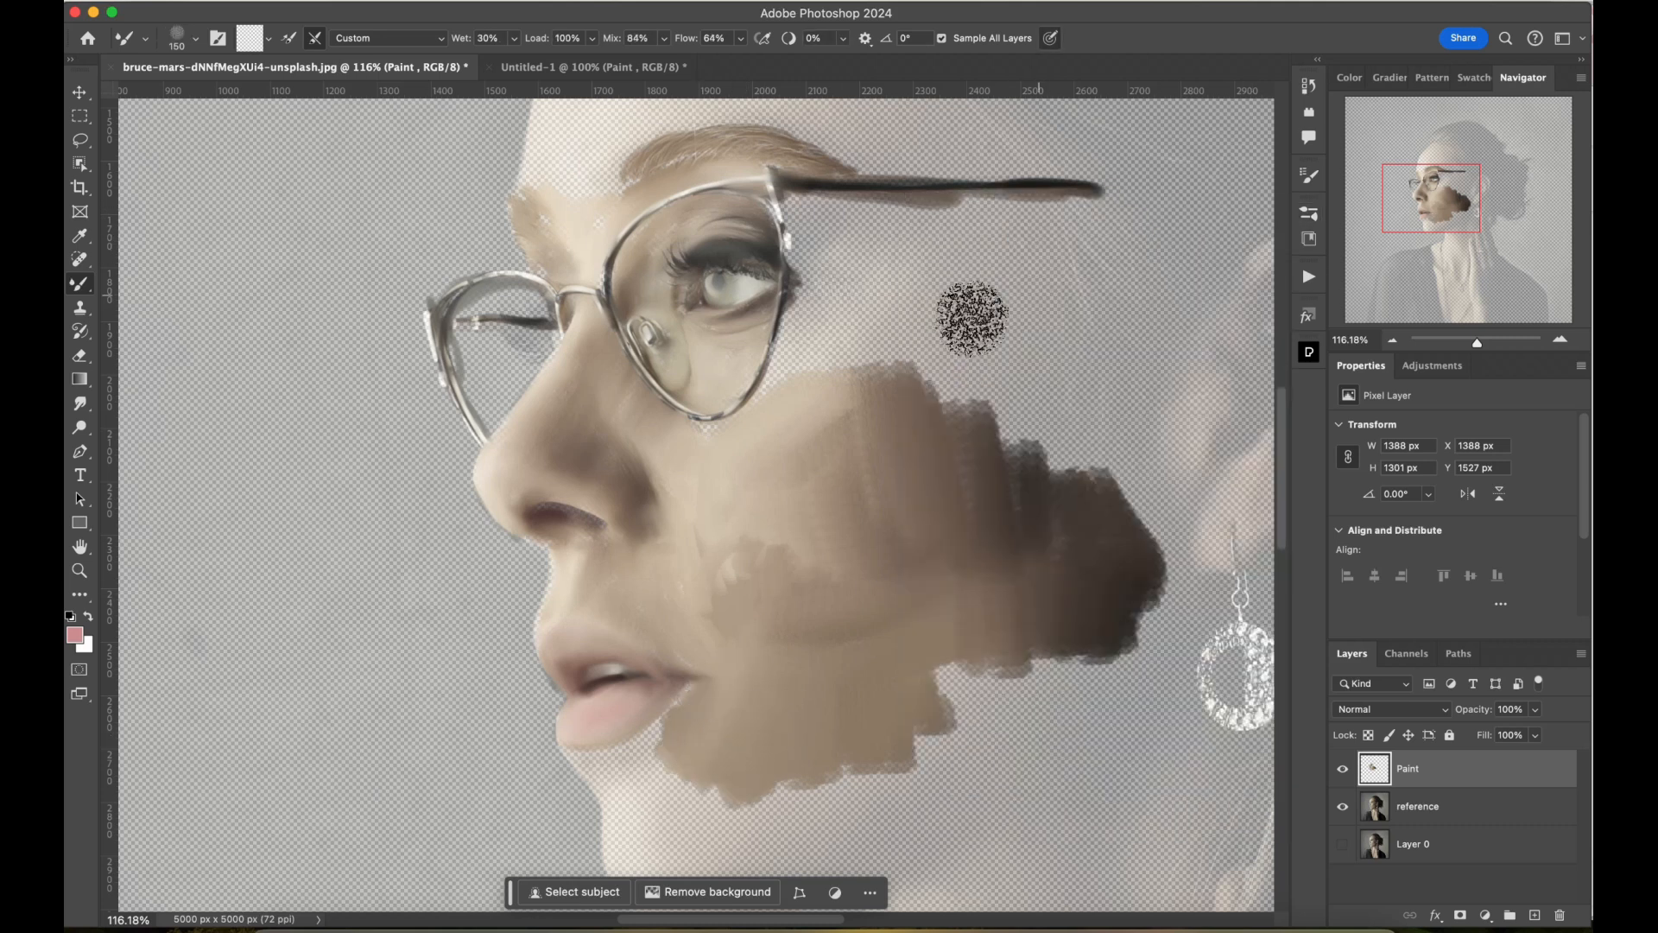
pyautogui.moveTo(868, 346)
pyautogui.mouseDown()
pyautogui.moveTo(717, 414)
pyautogui.moveTo(835, 221)
pyautogui.moveTo(849, 334)
pyautogui.moveTo(770, 204)
pyautogui.moveTo(936, 374)
pyautogui.moveTo(918, 455)
pyautogui.moveTo(1076, 453)
pyautogui.mouseUp()
pyautogui.moveTo(783, 584)
pyautogui.mouseDown()
pyautogui.moveTo(626, 759)
pyautogui.moveTo(684, 455)
pyautogui.moveTo(529, 303)
pyautogui.moveTo(514, 386)
pyautogui.moveTo(537, 185)
pyautogui.moveTo(743, 147)
pyautogui.mouseUp()
pyautogui.moveTo(1007, 425)
pyautogui.mouseDown()
pyautogui.moveTo(1155, 569)
pyautogui.moveTo(1235, 548)
pyautogui.mouseUp()
# Paint the forehead and temple up to the hairline, reduce the brush to 90 px, and check the painting with the reference layer hidden.
pyautogui.scroll(5, 703, 458)
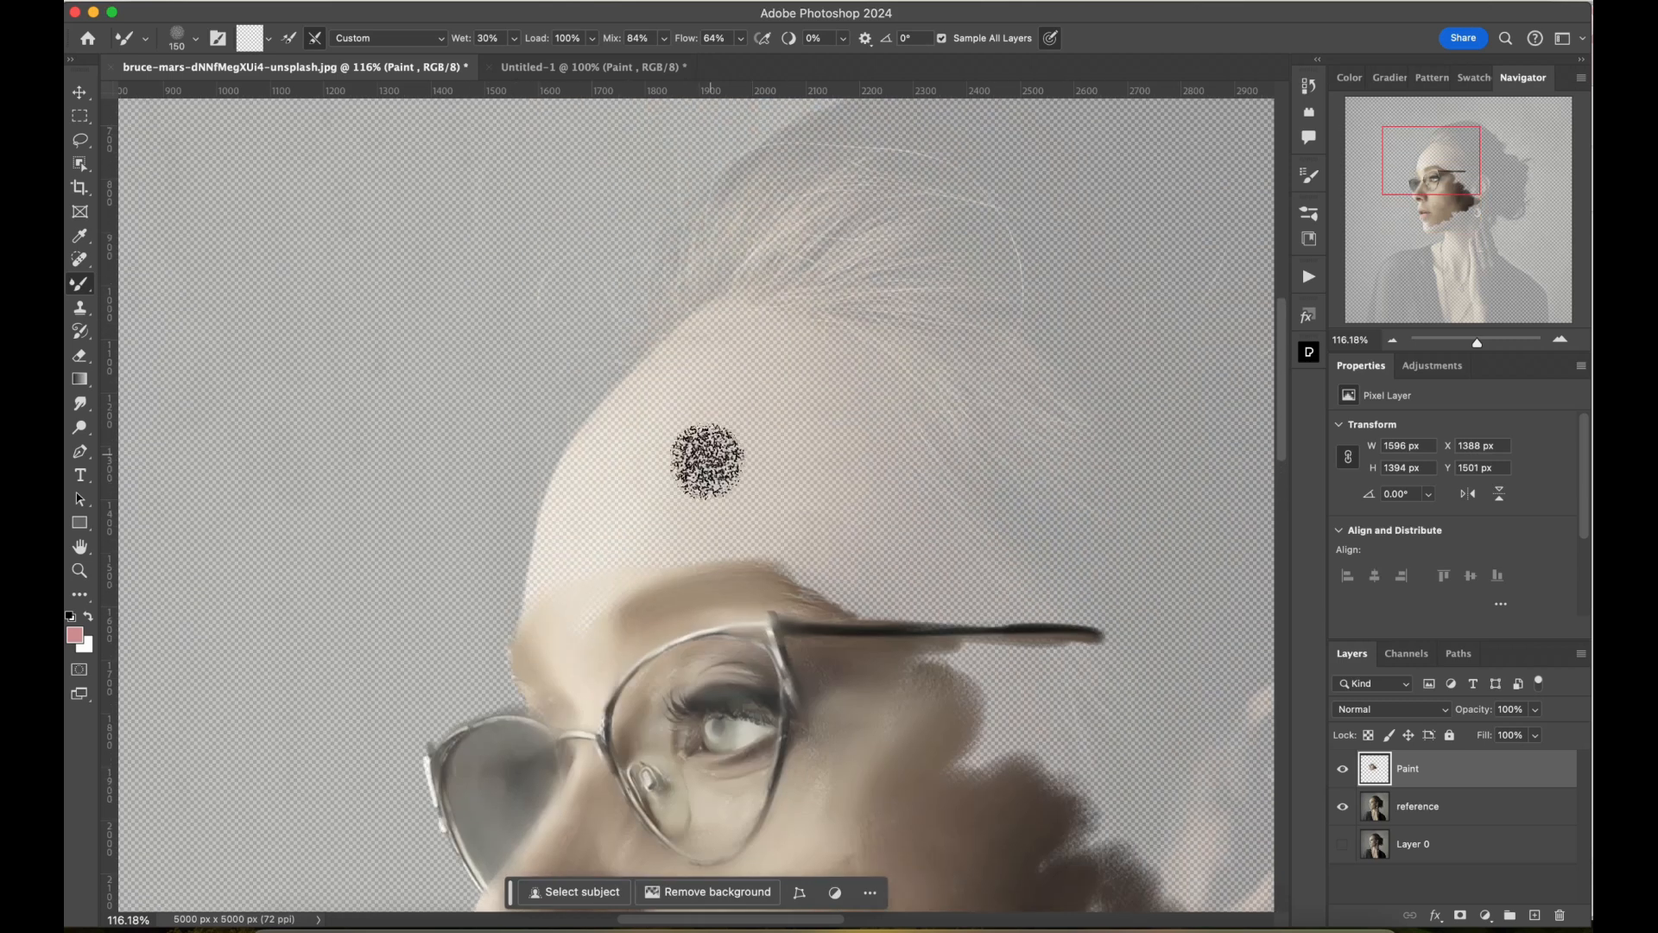
pyautogui.moveTo(703, 458)
pyautogui.mouseDown()
pyautogui.moveTo(585, 636)
pyautogui.moveTo(581, 496)
pyautogui.moveTo(721, 376)
pyautogui.moveTo(705, 558)
pyautogui.moveTo(781, 384)
pyautogui.moveTo(618, 452)
pyautogui.moveTo(821, 366)
pyautogui.moveTo(781, 336)
pyautogui.moveTo(782, 584)
pyautogui.moveTo(830, 461)
pyautogui.moveTo(823, 347)
pyautogui.moveTo(854, 475)
pyautogui.moveTo(806, 593)
pyautogui.moveTo(557, 635)
pyautogui.moveTo(732, 618)
pyautogui.moveTo(906, 496)
pyautogui.moveTo(945, 584)
pyautogui.moveTo(917, 674)
pyautogui.moveTo(999, 709)
pyautogui.moveTo(997, 771)
pyautogui.moveTo(953, 652)
pyautogui.mouseUp()
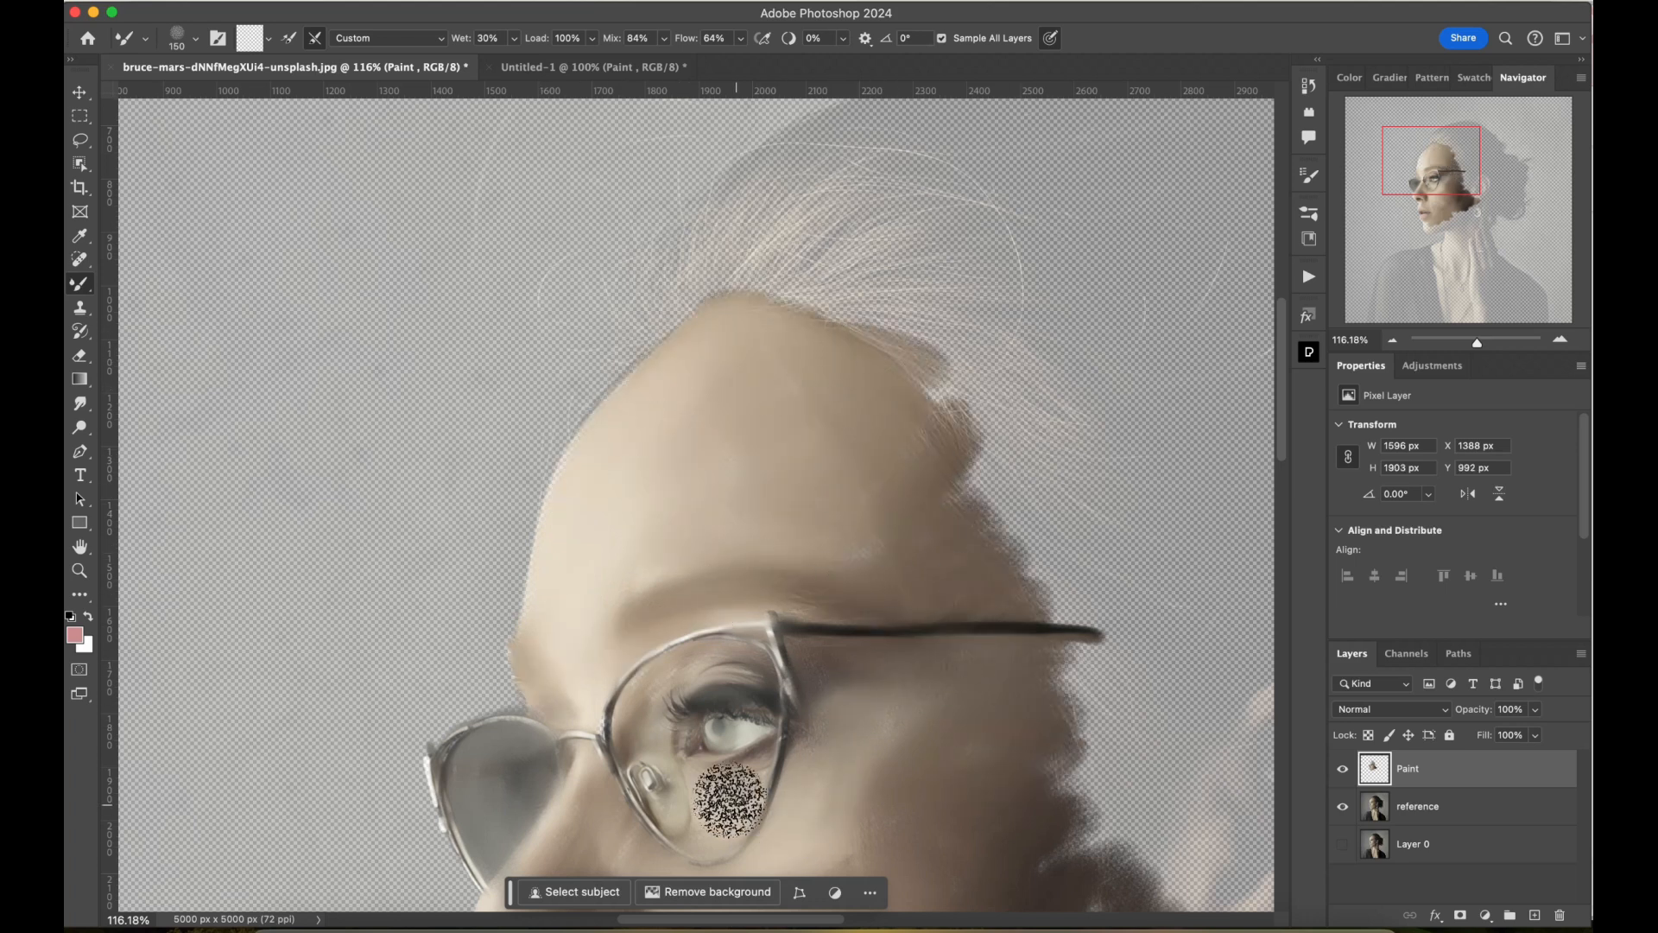
pyautogui.press('[')
pyautogui.press('[')
pyautogui.press('[')
pyautogui.scroll(3, 700, 561)
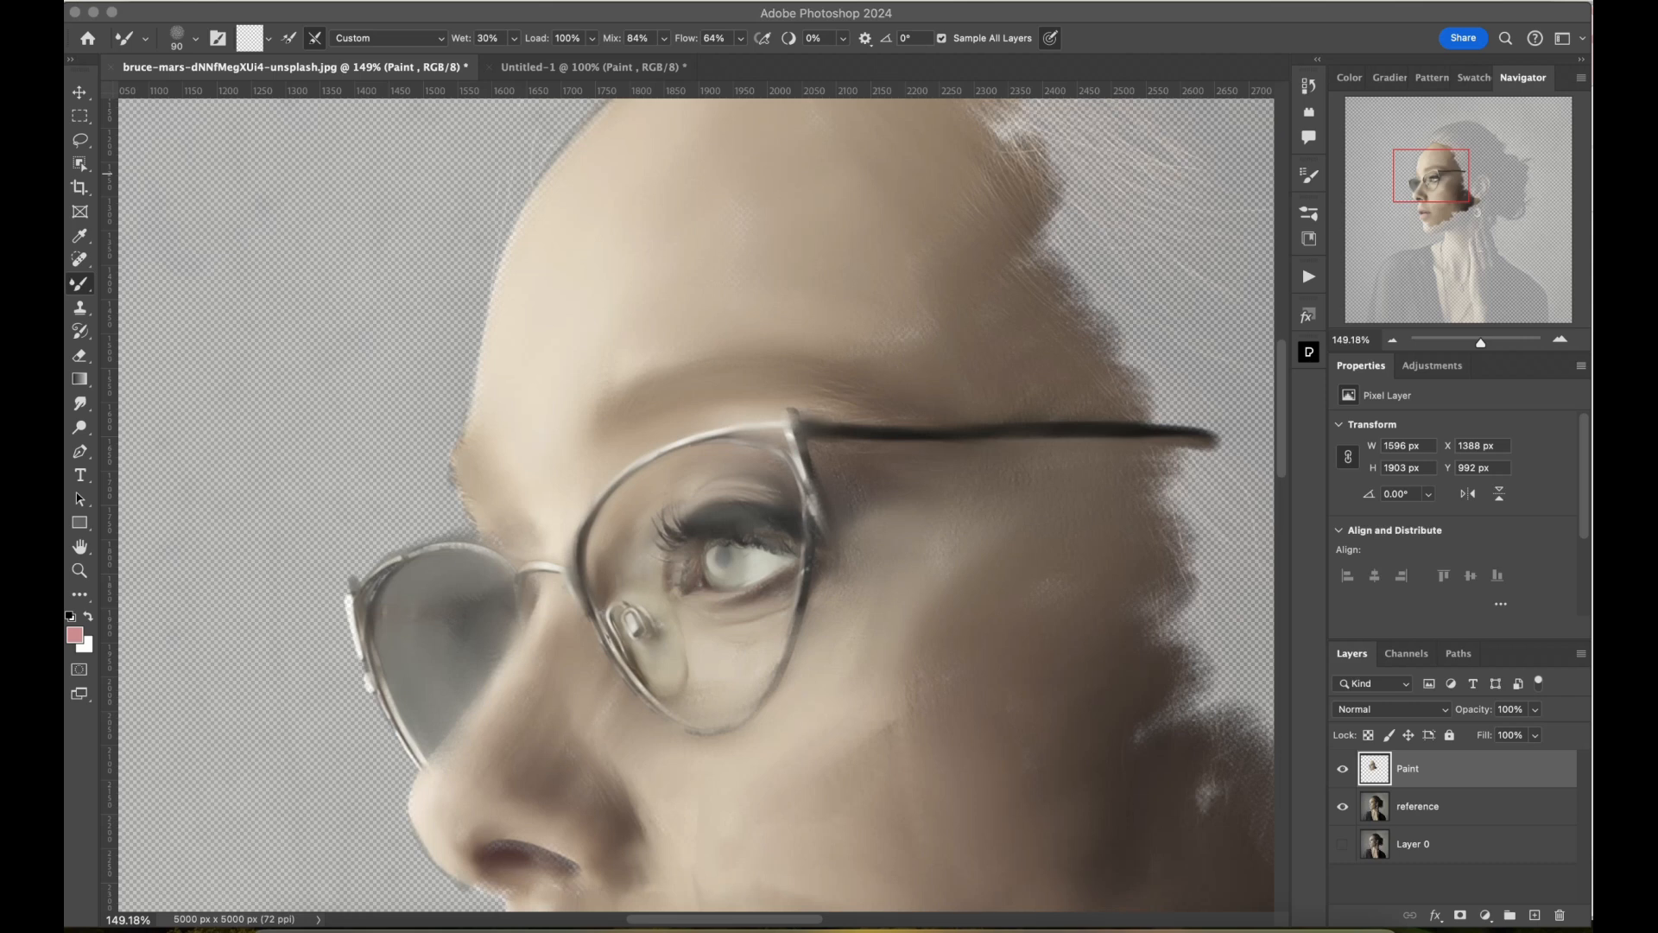
pyautogui.click(1342, 805)
pyautogui.click(1342, 806)
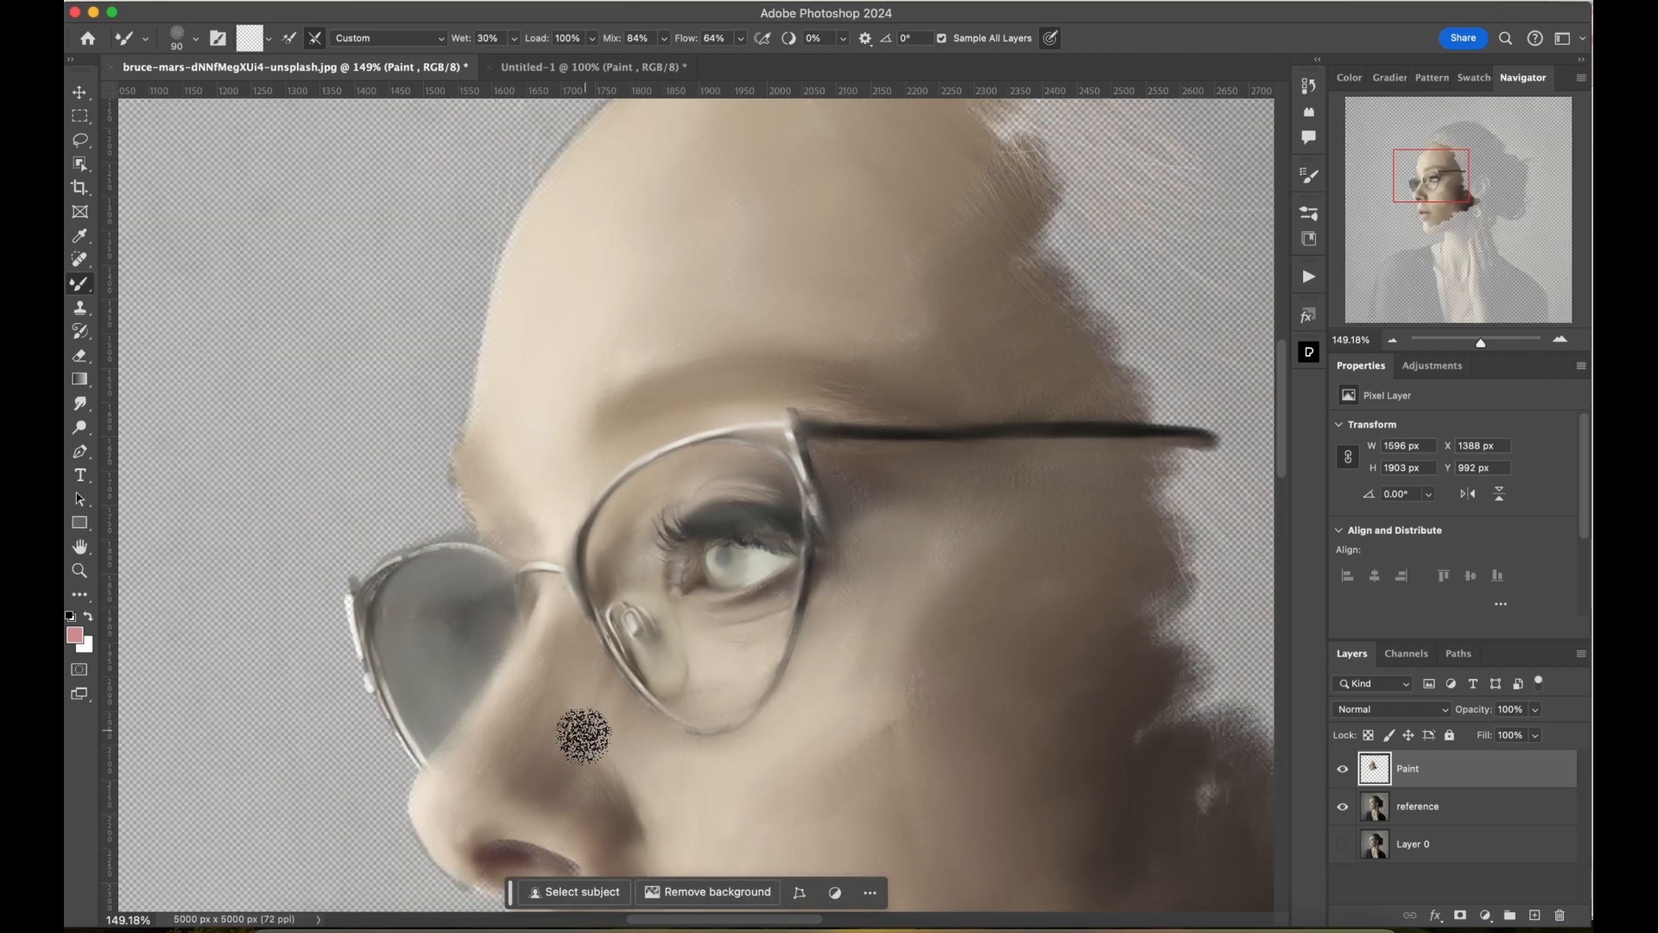
# Refine the lips and the skin below them with a 50 px brush.
pyautogui.scroll(-5, 492, 788)
pyautogui.scroll(-1, 1153, 403)
pyautogui.press('[')
pyautogui.press('[')
pyautogui.press('[')
pyautogui.press('[')
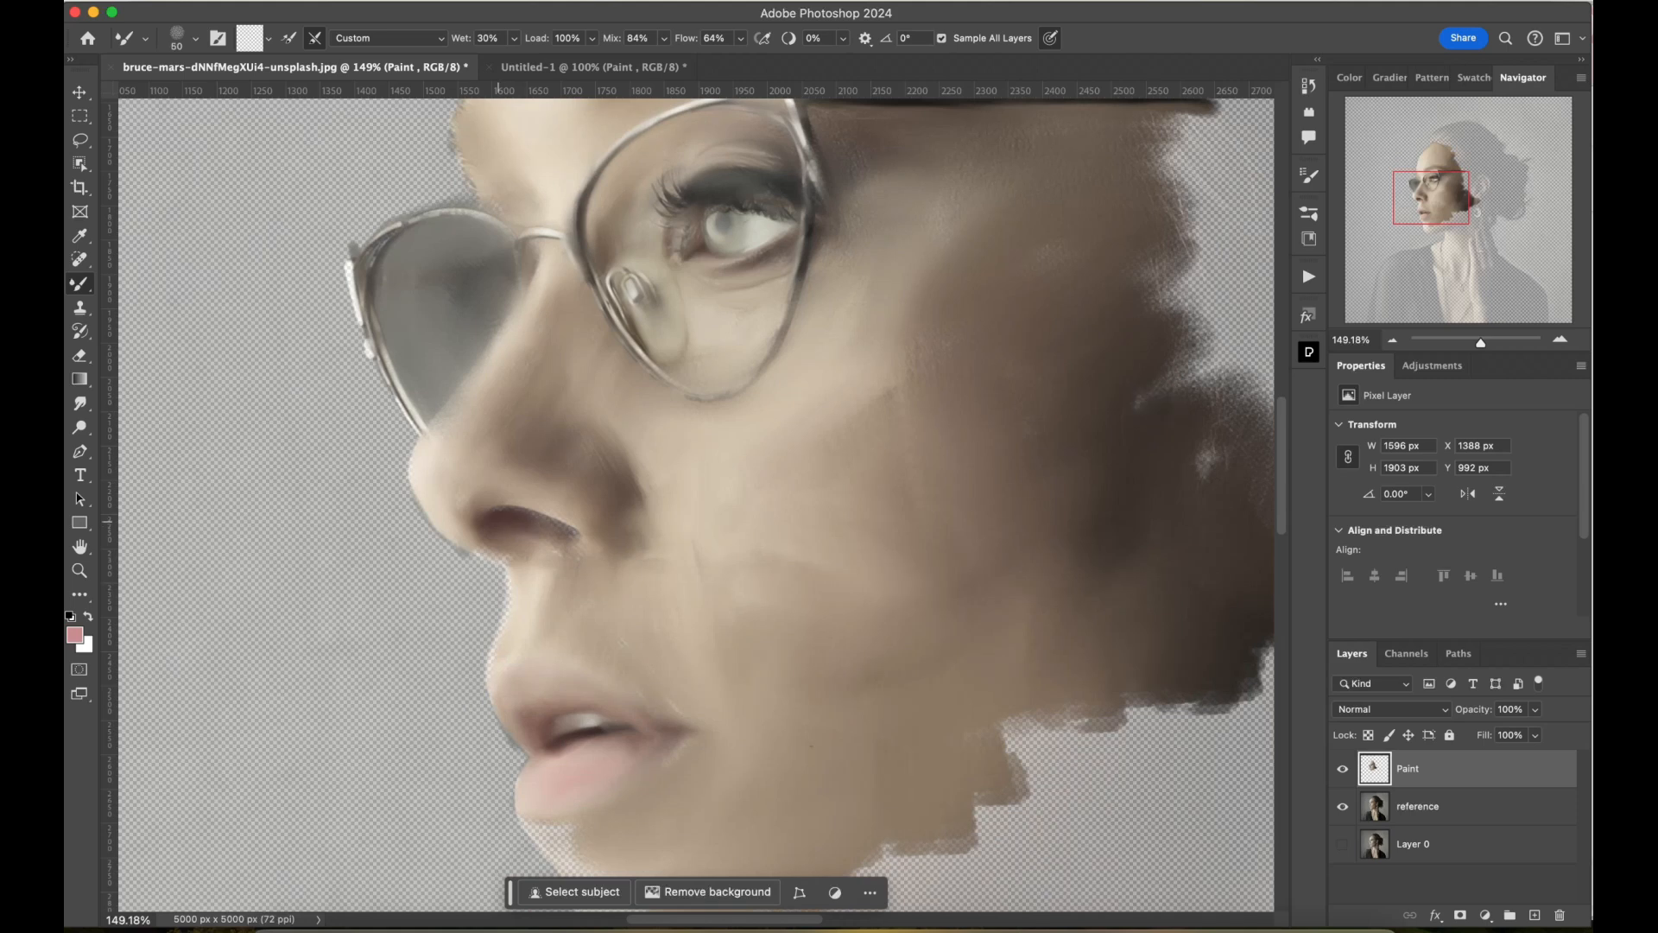
pyautogui.moveTo(641, 792); pyautogui.dragTo(533, 831)
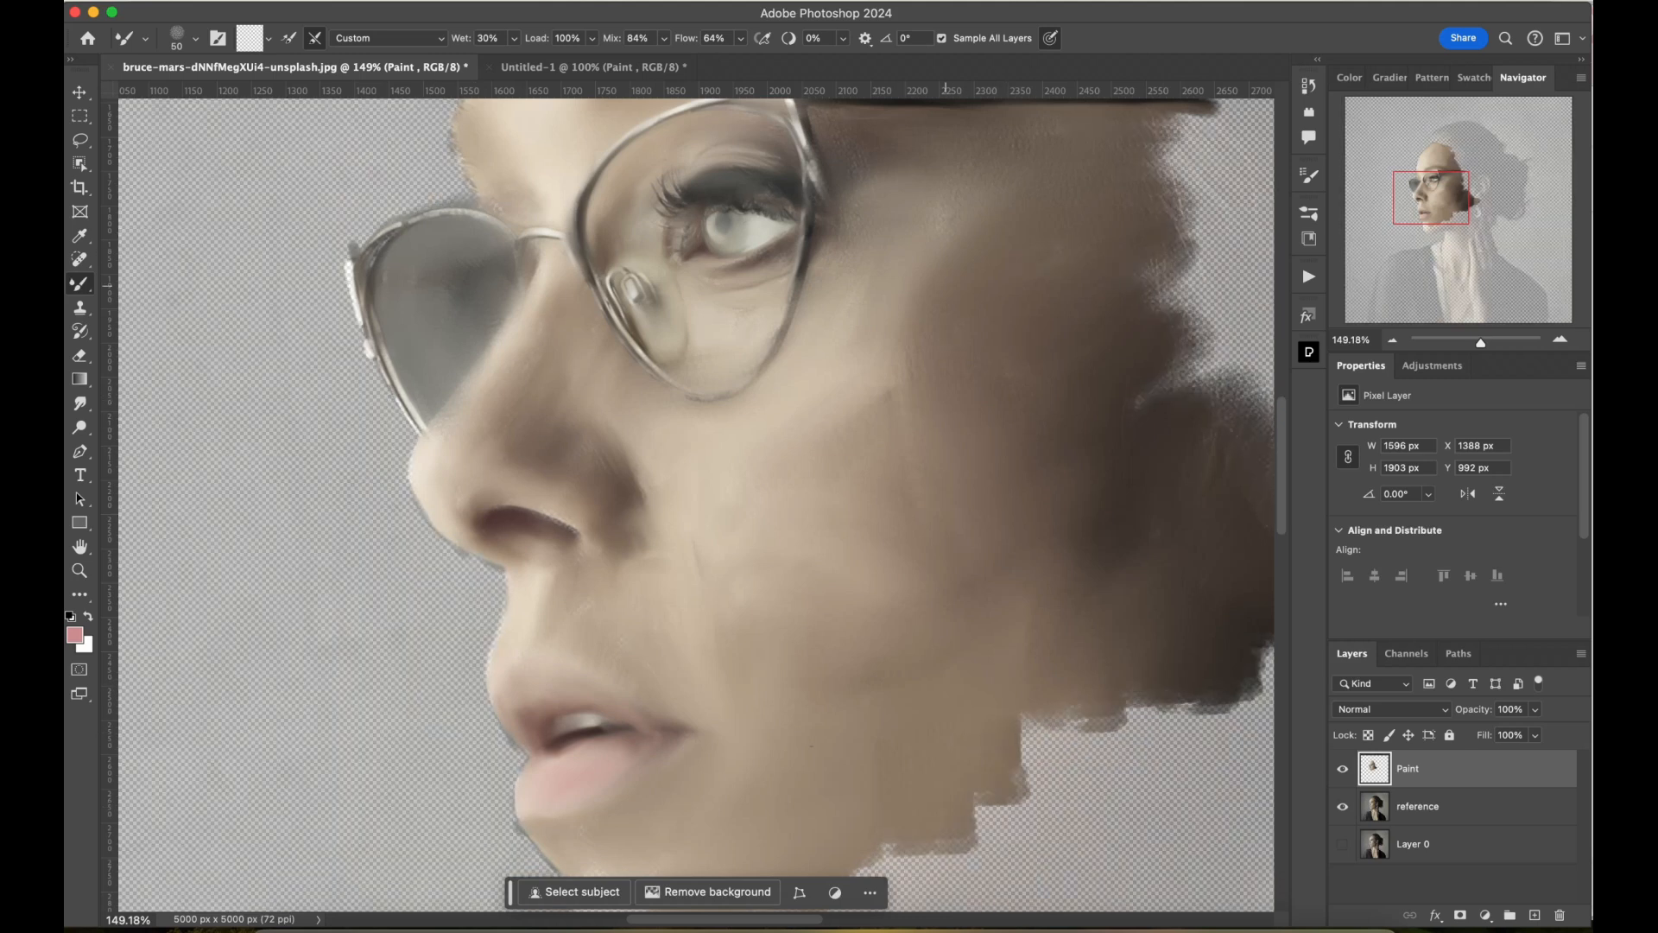
# Paint the earlobe and the lower part of the ear's outer rim.
pyautogui.moveTo(946, 285); pyautogui.dragTo(542, 386)
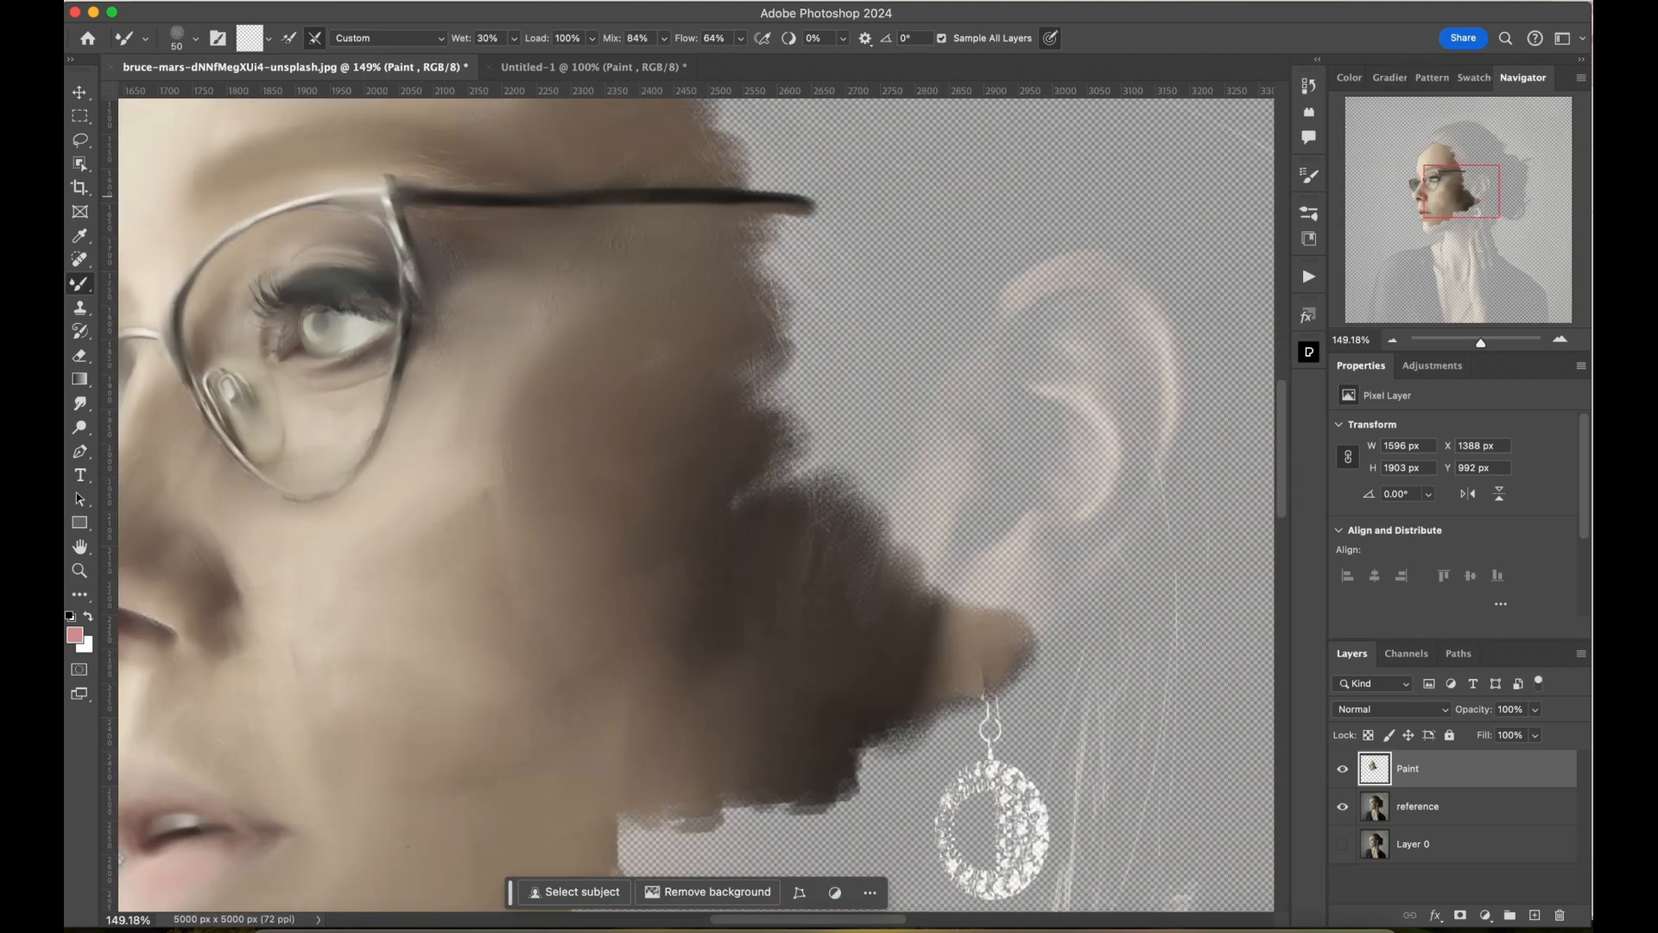
pyautogui.moveTo(967, 605); pyautogui.dragTo(689, 545)
pyautogui.moveTo(693, 544)
pyautogui.mouseDown()
pyautogui.moveTo(750, 494)
pyautogui.moveTo(755, 459)
pyautogui.mouseUp()
pyautogui.moveTo(750, 559); pyautogui.dragTo(866, 400)
pyautogui.moveTo(816, 453)
pyautogui.mouseDown()
pyautogui.moveTo(764, 492)
pyautogui.moveTo(831, 388)
pyautogui.mouseUp()
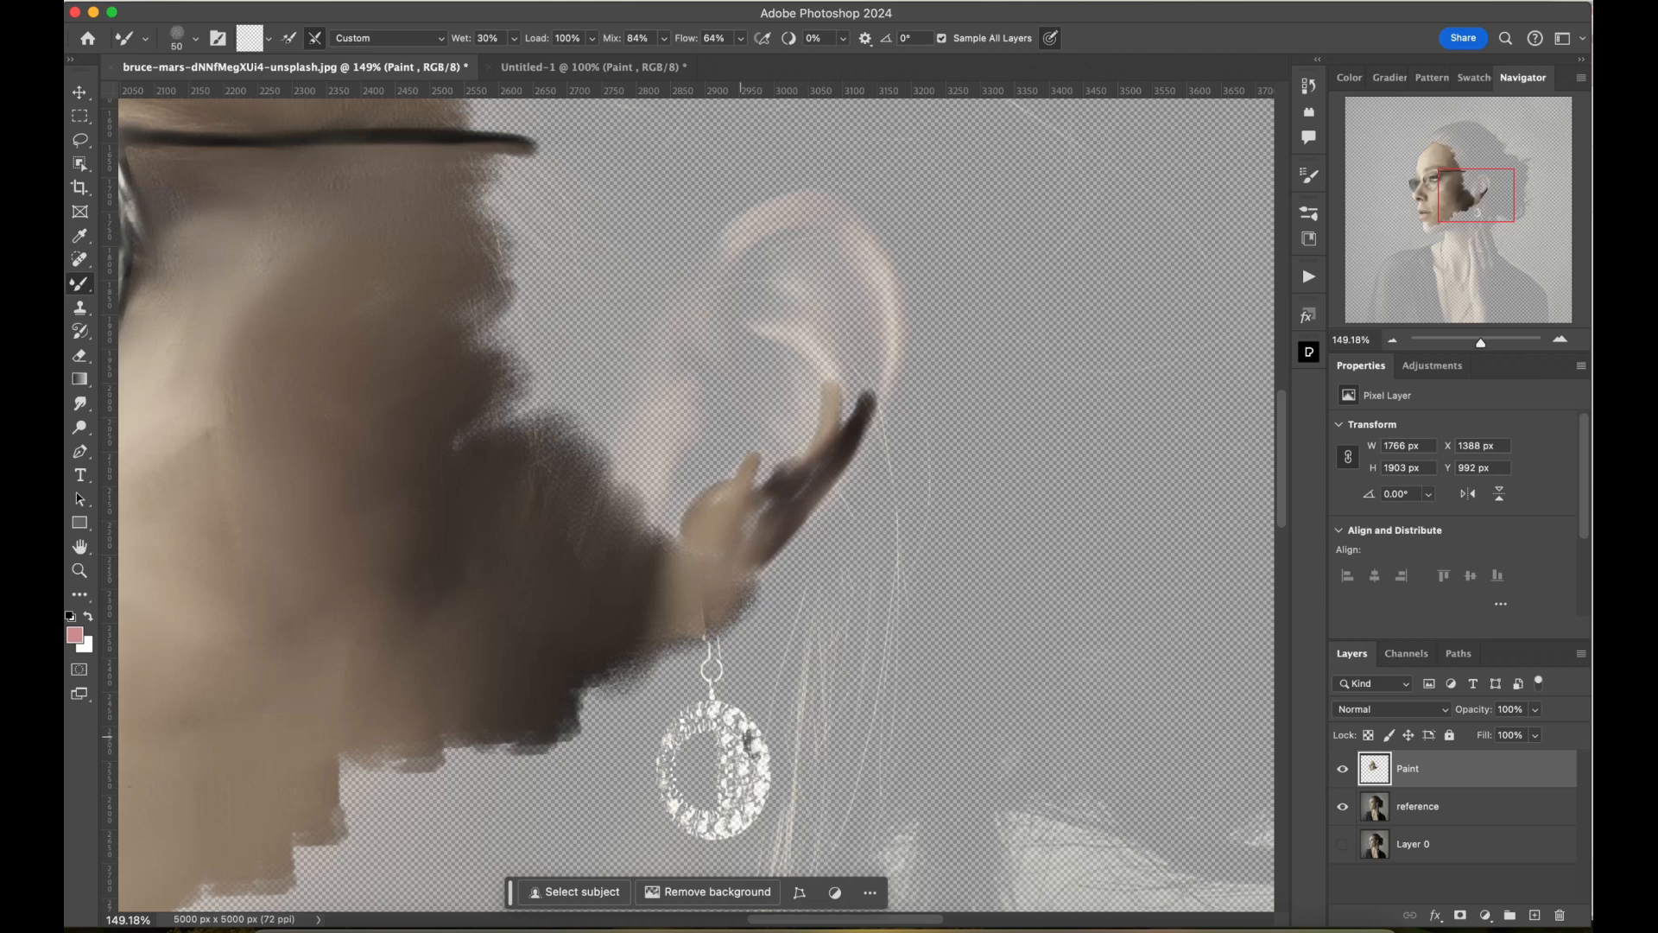
# Paint the round earring and its hanging link below the earlobe.
pyautogui.moveTo(740, 736)
pyautogui.mouseDown()
pyautogui.moveTo(742, 816)
pyautogui.moveTo(764, 788)
pyautogui.moveTo(670, 792)
pyautogui.mouseUp()
pyautogui.moveTo(718, 701); pyautogui.dragTo(726, 805)
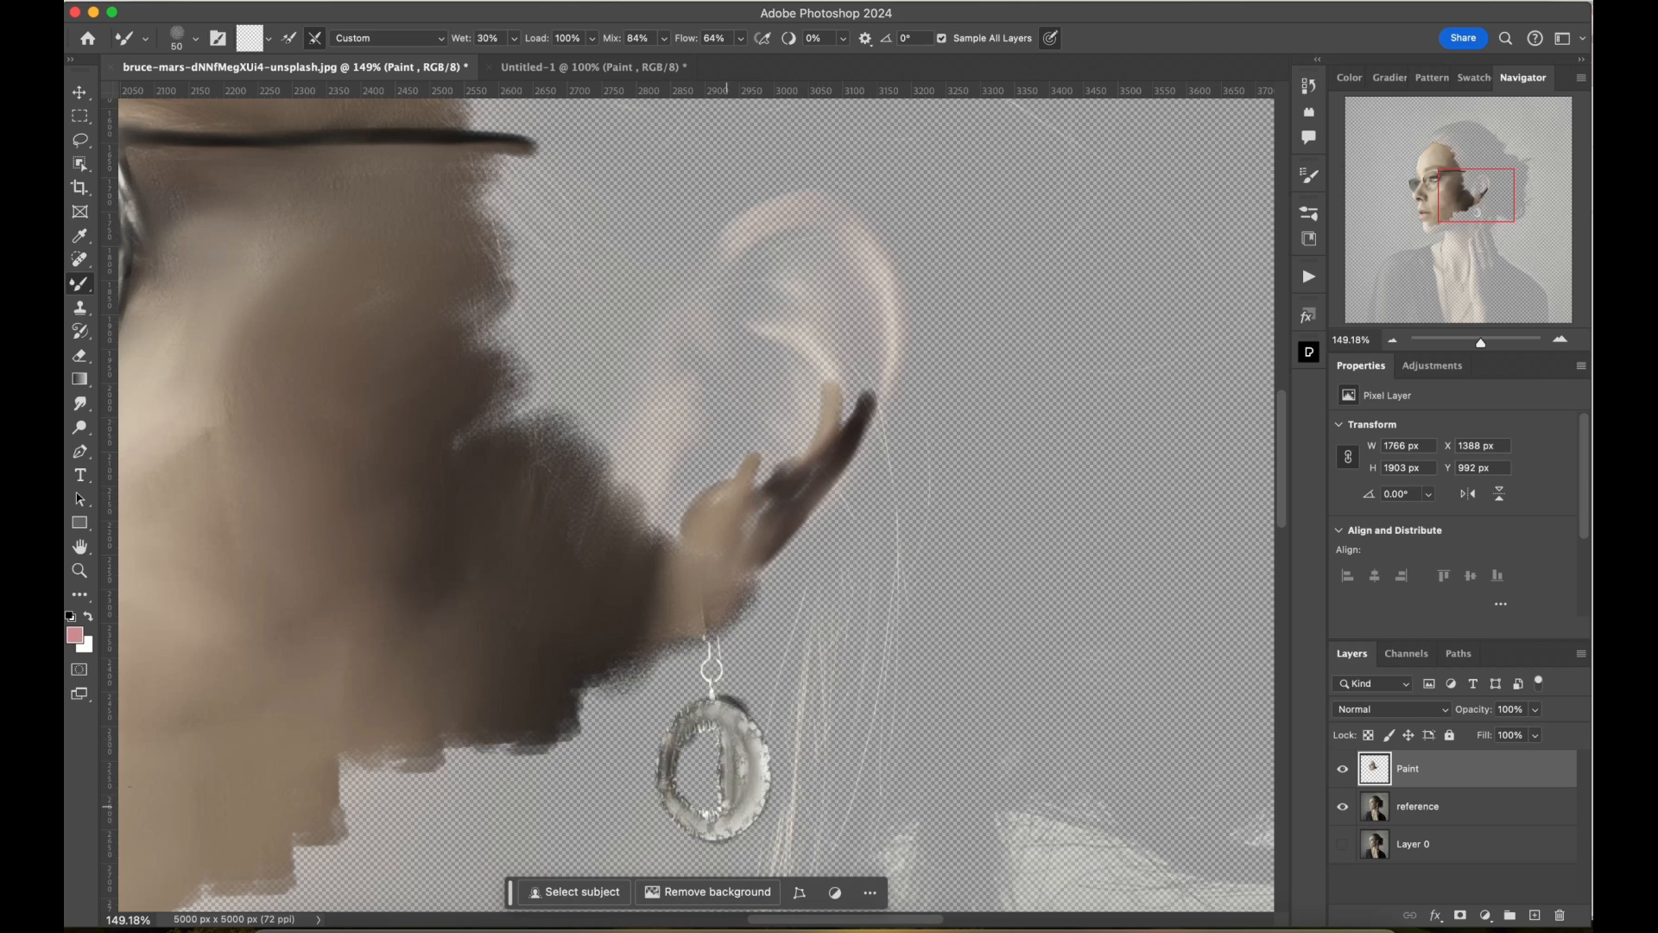
pyautogui.moveTo(713, 687); pyautogui.dragTo(712, 636)
# Paint the ear's outer rim, the curved inner ridge and the front edge down to the lobe.
pyautogui.moveTo(750, 529); pyautogui.dragTo(757, 480)
pyautogui.moveTo(759, 335); pyautogui.dragTo(832, 421)
pyautogui.moveTo(828, 225)
pyautogui.mouseDown()
pyautogui.moveTo(728, 247)
pyautogui.moveTo(872, 419)
pyautogui.mouseUp()
pyautogui.moveTo(749, 248); pyautogui.dragTo(869, 414)
pyautogui.moveTo(728, 265); pyautogui.dragTo(639, 496)
pyautogui.moveTo(679, 393)
pyautogui.mouseDown()
pyautogui.moveTo(648, 525)
pyautogui.moveTo(691, 484)
pyautogui.mouseUp()
pyautogui.moveTo(688, 475); pyautogui.dragTo(768, 477)
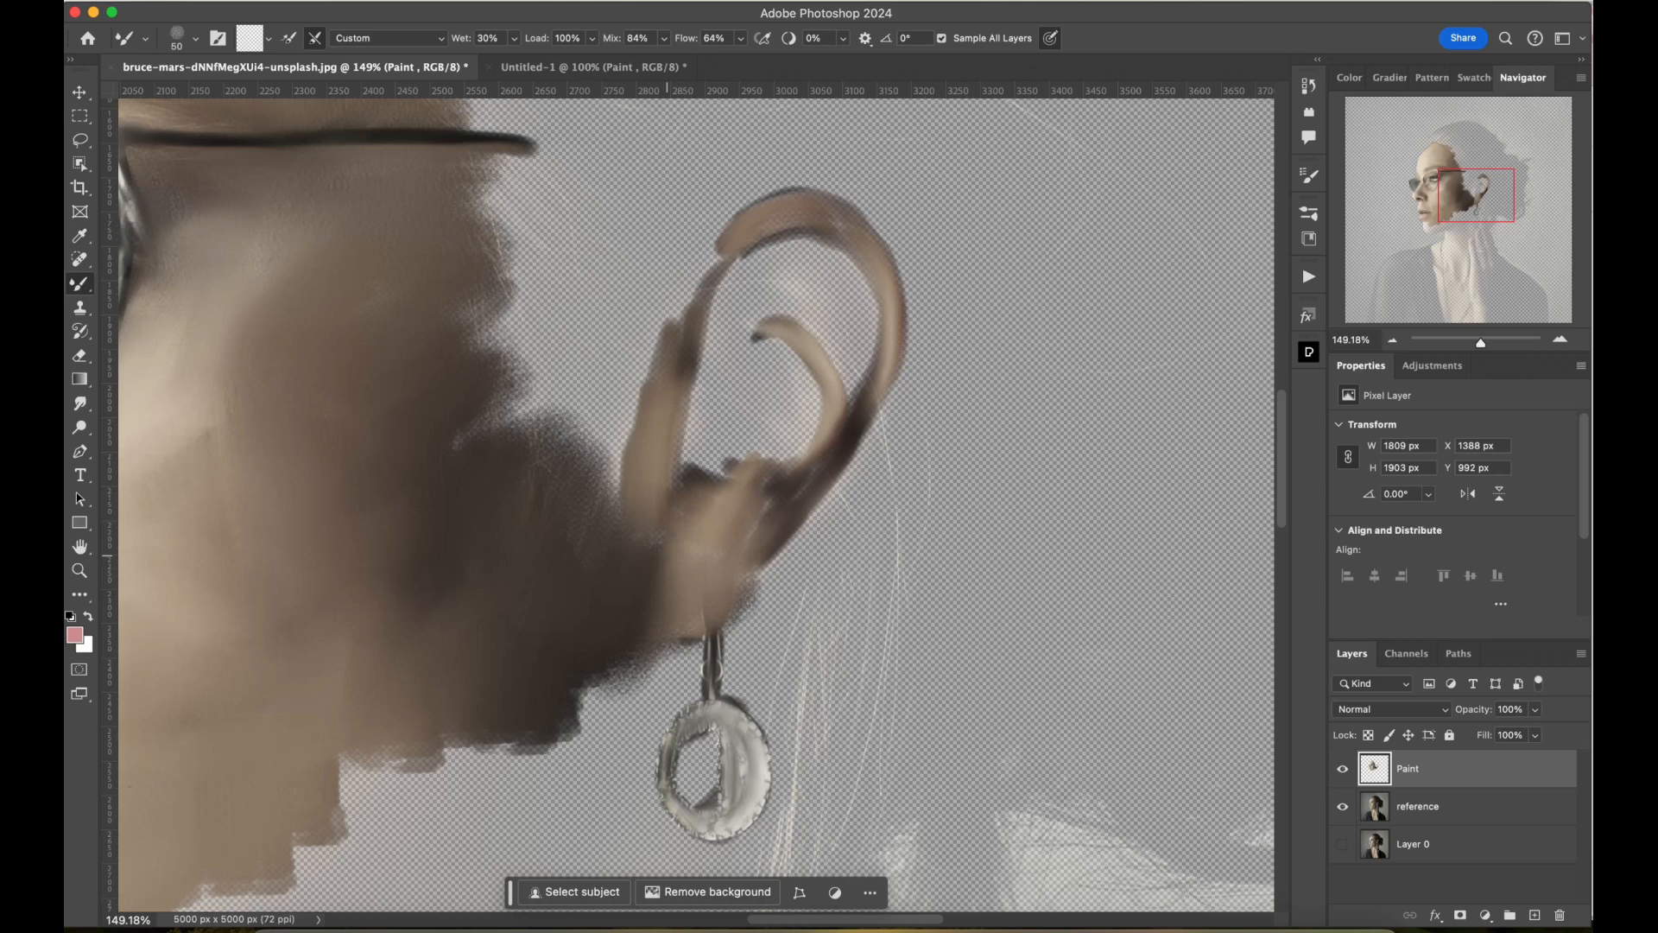
# Fill the ear's inner hollows with dark tones, then blend them into the ridges and the front edge.
pyautogui.moveTo(751, 570); pyautogui.dragTo(788, 470)
pyautogui.moveTo(764, 333)
pyautogui.mouseDown()
pyautogui.moveTo(804, 459)
pyautogui.moveTo(717, 439)
pyautogui.mouseUp()
pyautogui.moveTo(687, 466)
pyautogui.mouseDown()
pyautogui.moveTo(765, 423)
pyautogui.moveTo(712, 406)
pyautogui.mouseUp()
pyautogui.moveTo(734, 415)
pyautogui.mouseDown()
pyautogui.moveTo(777, 346)
pyautogui.moveTo(747, 255)
pyautogui.mouseUp()
pyautogui.moveTo(778, 246); pyautogui.dragTo(864, 397)
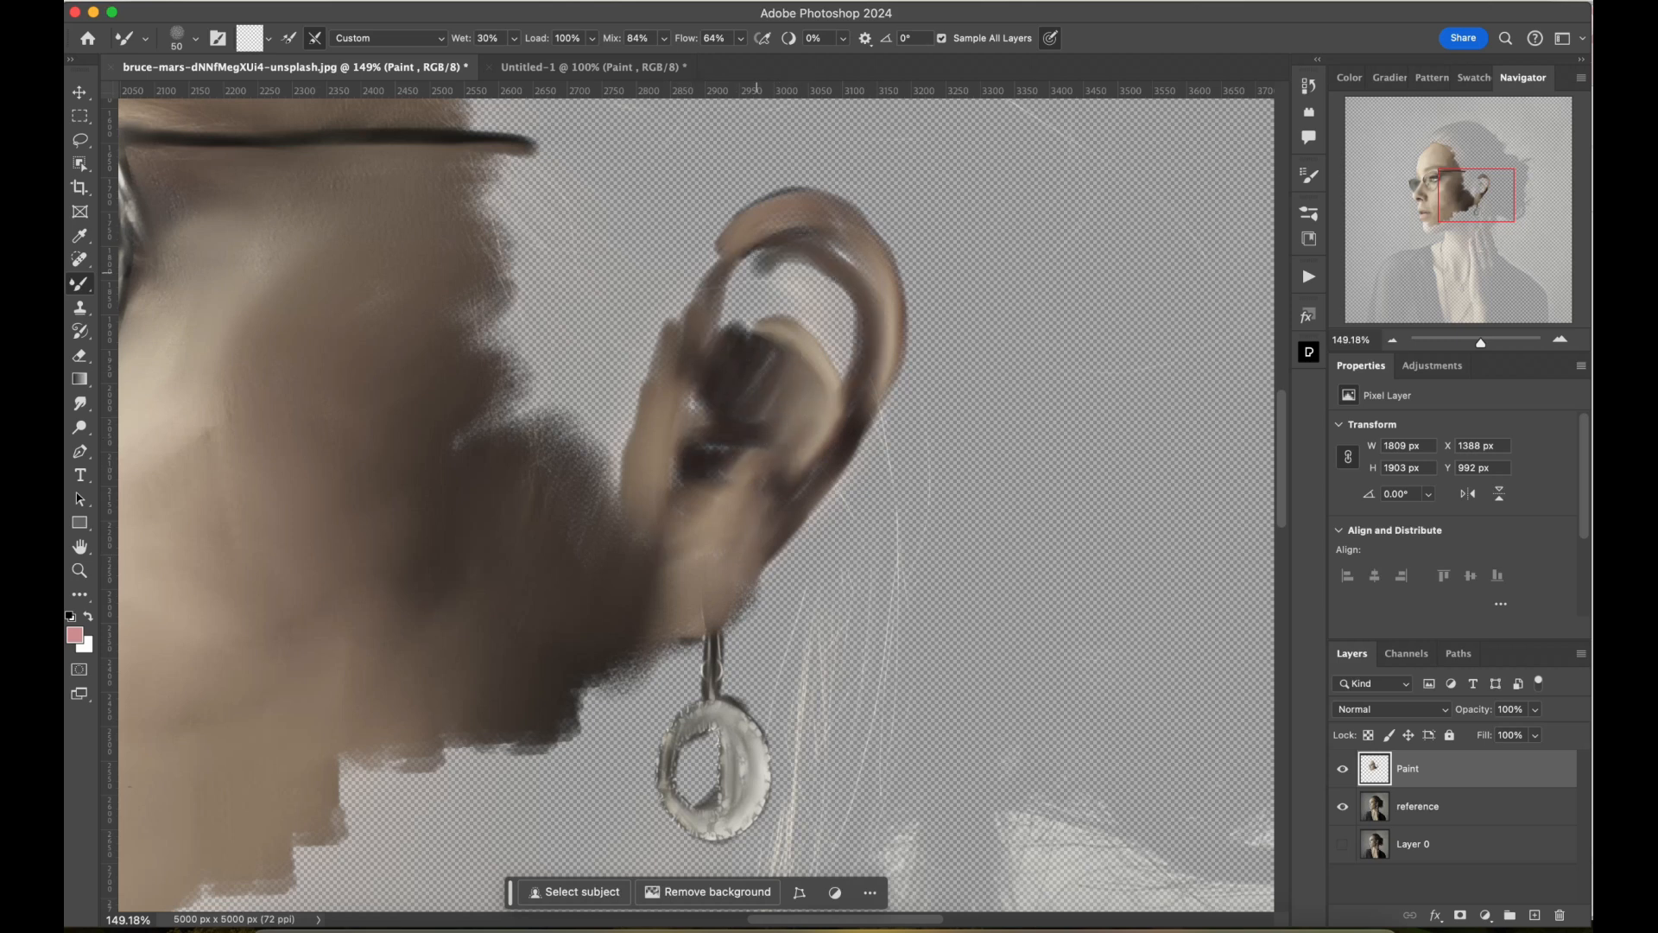
pyautogui.moveTo(734, 328); pyautogui.dragTo(773, 241)
pyautogui.moveTo(769, 324)
pyautogui.mouseDown()
pyautogui.moveTo(856, 324)
pyautogui.moveTo(825, 415)
pyautogui.mouseUp()
pyautogui.moveTo(683, 432); pyautogui.dragTo(756, 458)
pyautogui.moveTo(760, 358); pyautogui.dragTo(701, 427)
pyautogui.moveTo(786, 354); pyautogui.dragTo(754, 403)
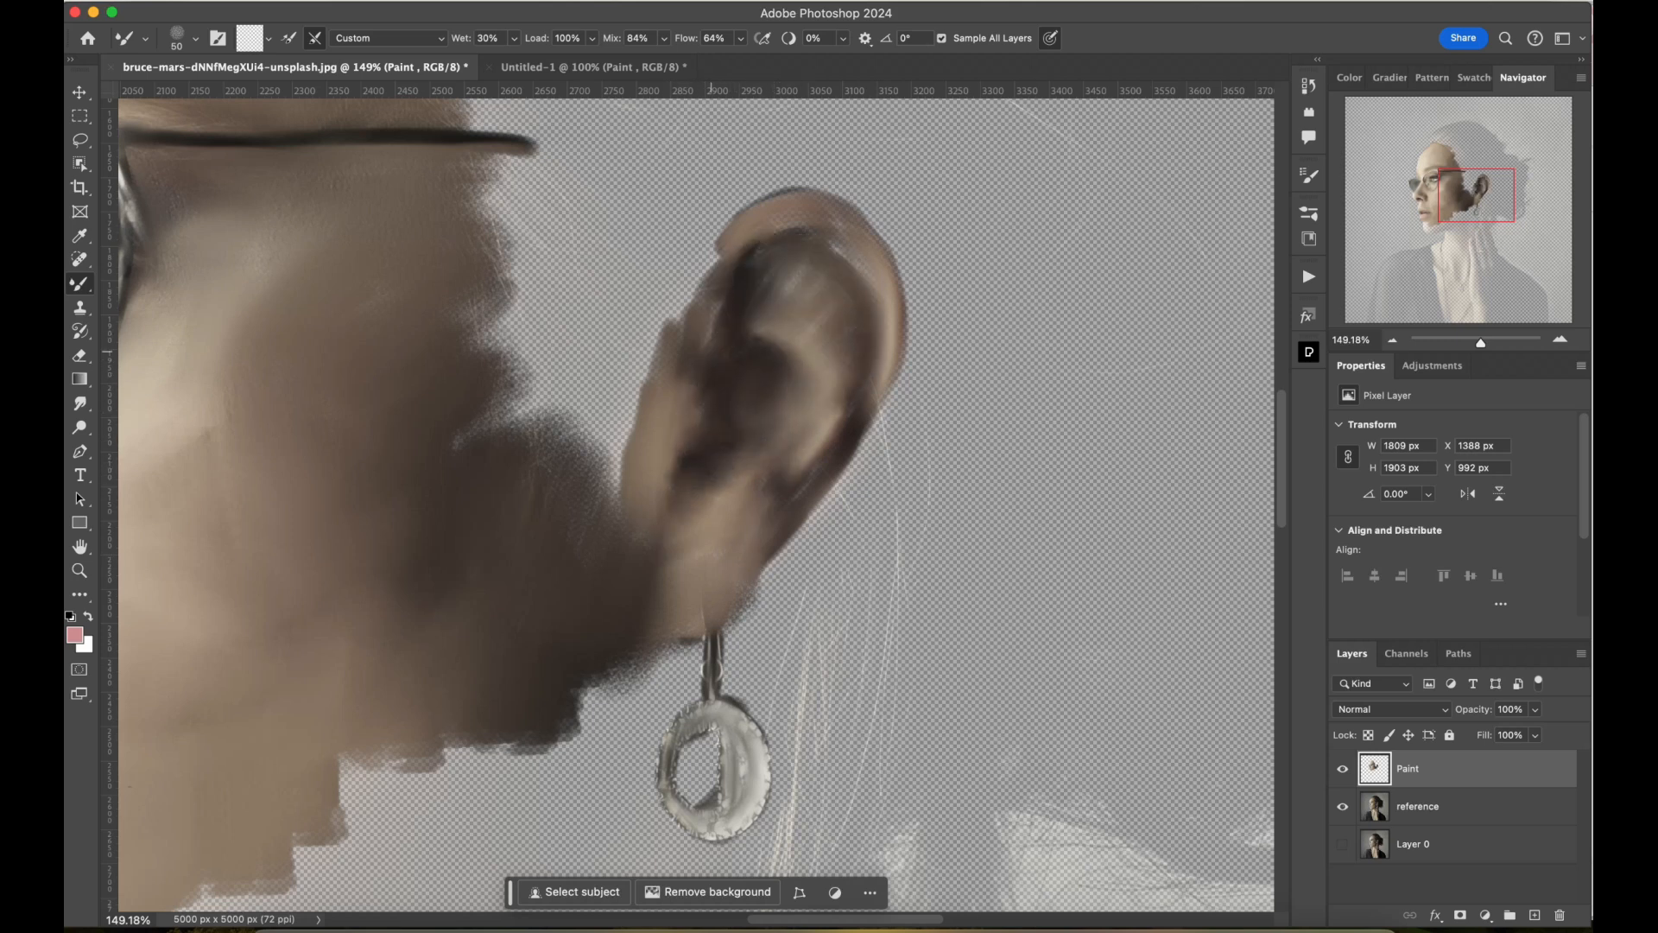
pyautogui.moveTo(710, 352)
pyautogui.mouseDown()
pyautogui.moveTo(850, 252)
pyautogui.moveTo(735, 230)
pyautogui.moveTo(626, 458)
pyautogui.mouseUp()
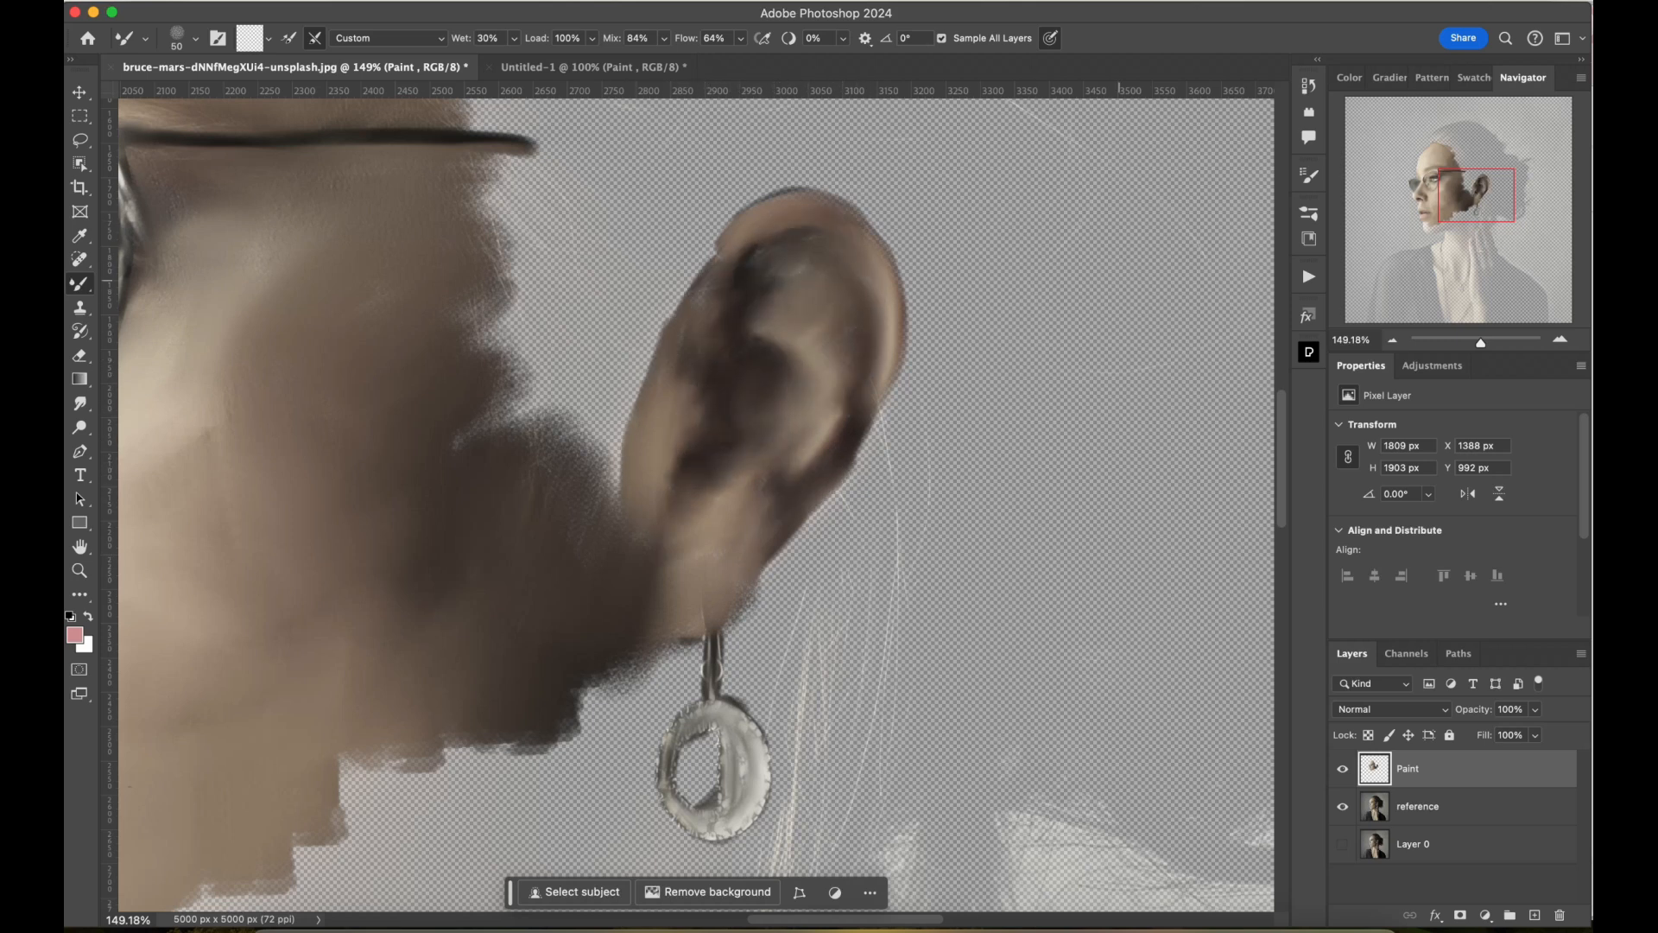
# Lay in the first dark hair strokes from the temple backward with a textured mixer brush at 97 px.
pyautogui.scroll(-5, 696, 505)
pyautogui.click(1310, 213)
pyautogui.click(1162, 529)
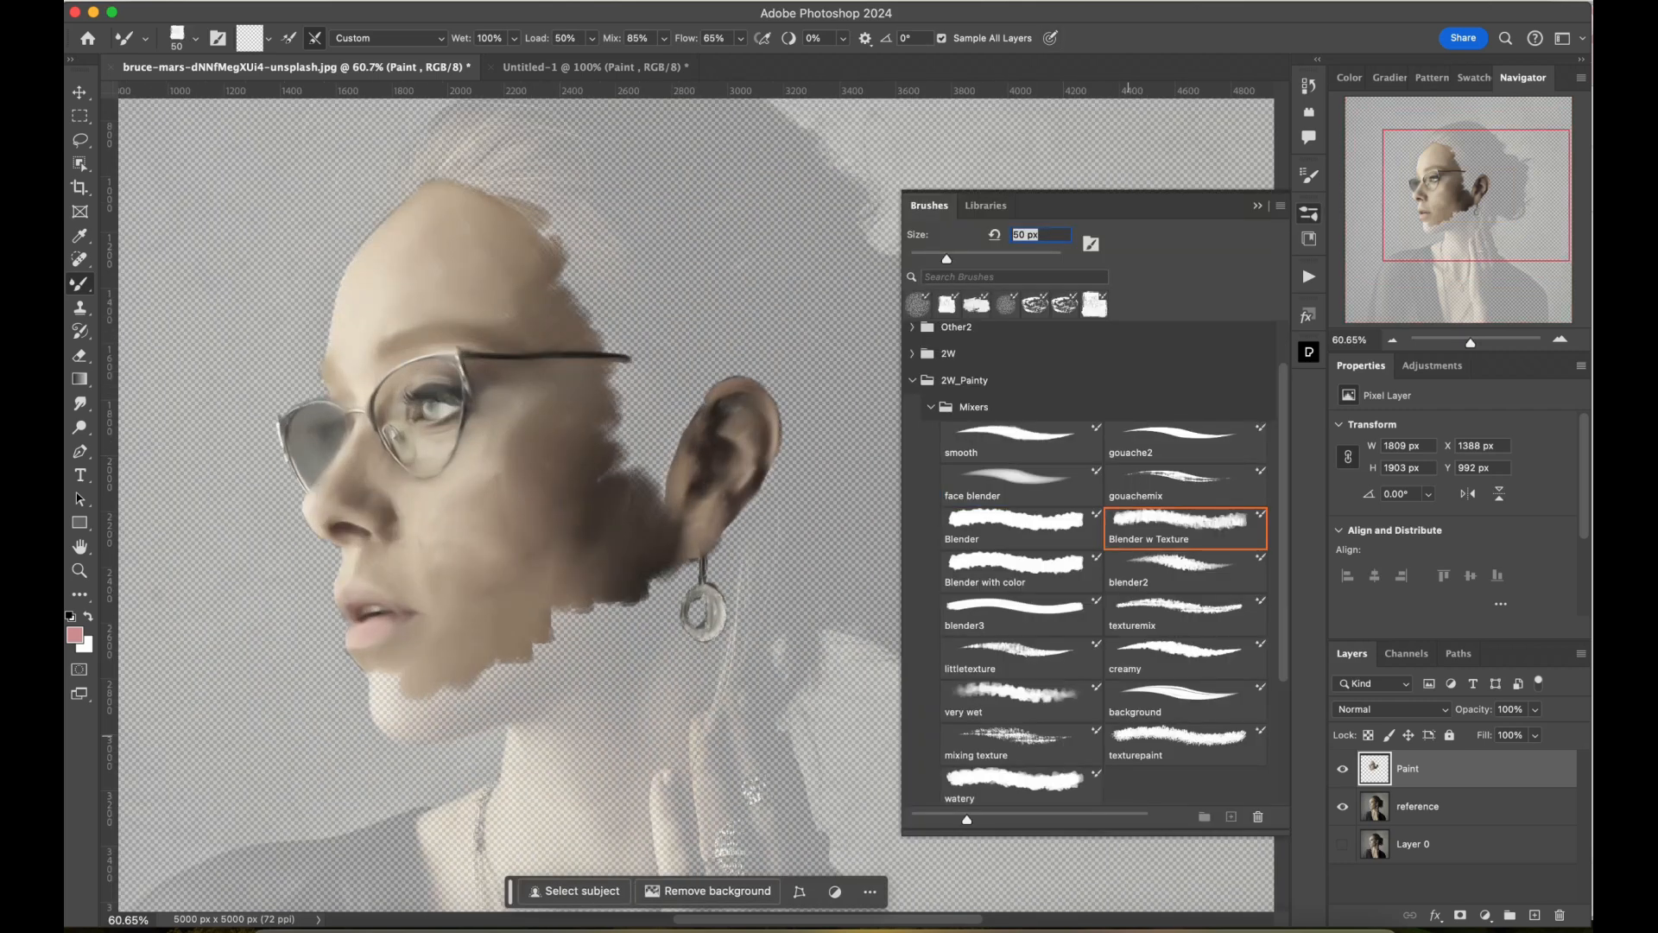
pyautogui.click(1129, 737)
pyautogui.moveTo(589, 302); pyautogui.dragTo(714, 212)
pyautogui.moveTo(571, 272); pyautogui.dragTo(734, 194)
pyautogui.moveTo(592, 299); pyautogui.dragTo(748, 252)
# Switch to the Blender brush, enlarge it to 123 px, and sweep hair strokes back from the temple and forehead.
pyautogui.click(1021, 528)
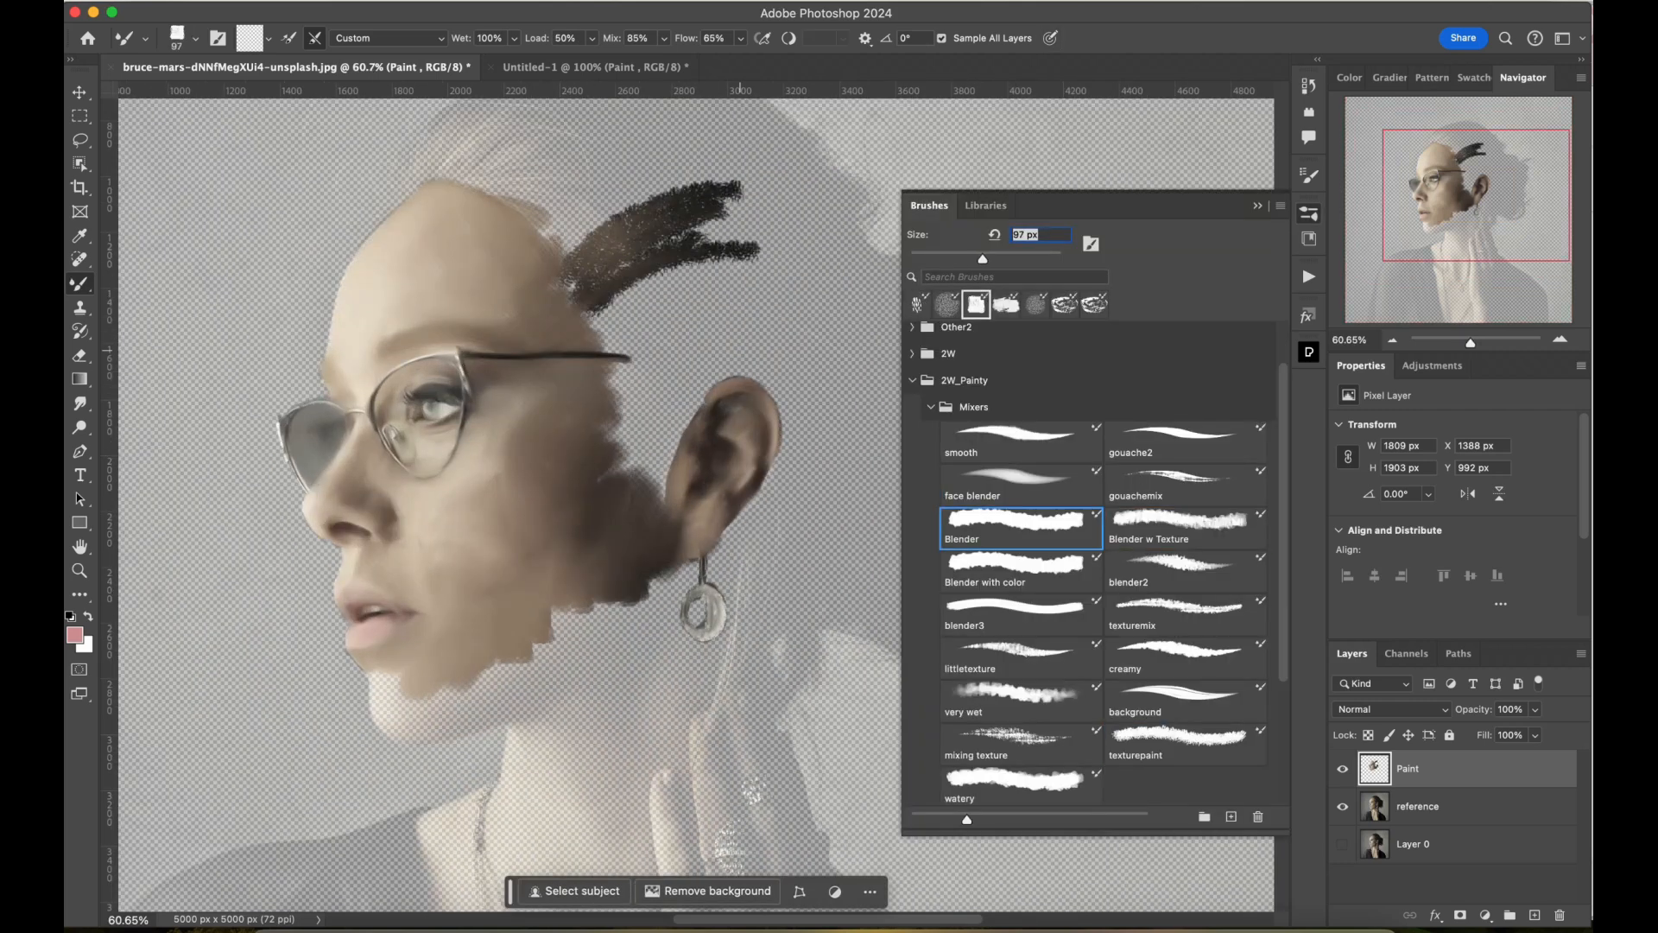
pyautogui.moveTo(596, 246); pyautogui.dragTo(774, 203)
pyautogui.moveTo(607, 275); pyautogui.dragTo(774, 235)
pyautogui.press(']')
pyautogui.moveTo(600, 315)
pyautogui.mouseDown()
pyautogui.moveTo(808, 278)
pyautogui.moveTo(784, 298)
pyautogui.mouseUp()
pyautogui.moveTo(560, 244); pyautogui.dragTo(765, 177)
pyautogui.moveTo(538, 215); pyautogui.dragTo(767, 164)
pyautogui.moveTo(510, 180); pyautogui.dragTo(738, 125)
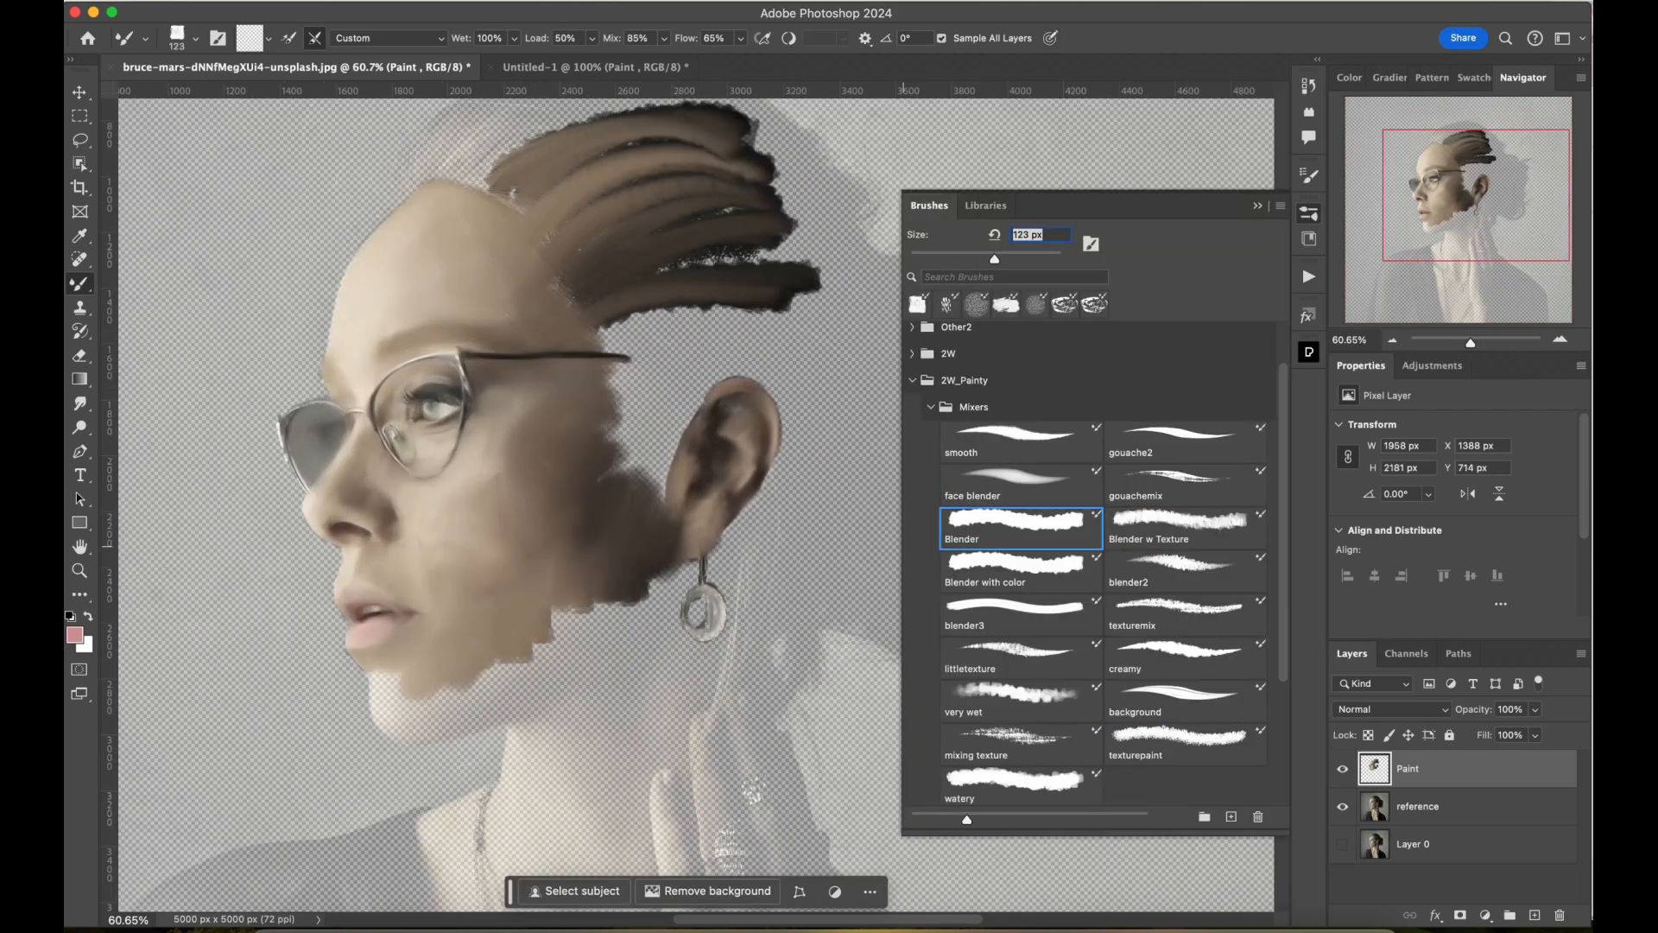
# Extend the hair over the top and back of the head, filling the gaps between strokes and softening the hairline.
pyautogui.moveTo(536, 216); pyautogui.dragTo(548, 380)
pyautogui.moveTo(439, 333); pyautogui.dragTo(597, 232)
pyautogui.moveTo(546, 231)
pyautogui.mouseDown()
pyautogui.moveTo(433, 334)
pyautogui.moveTo(646, 253)
pyautogui.mouseUp()
pyautogui.moveTo(501, 337); pyautogui.dragTo(782, 294)
pyautogui.moveTo(574, 246); pyautogui.dragTo(777, 302)
pyautogui.moveTo(678, 227); pyautogui.dragTo(867, 434)
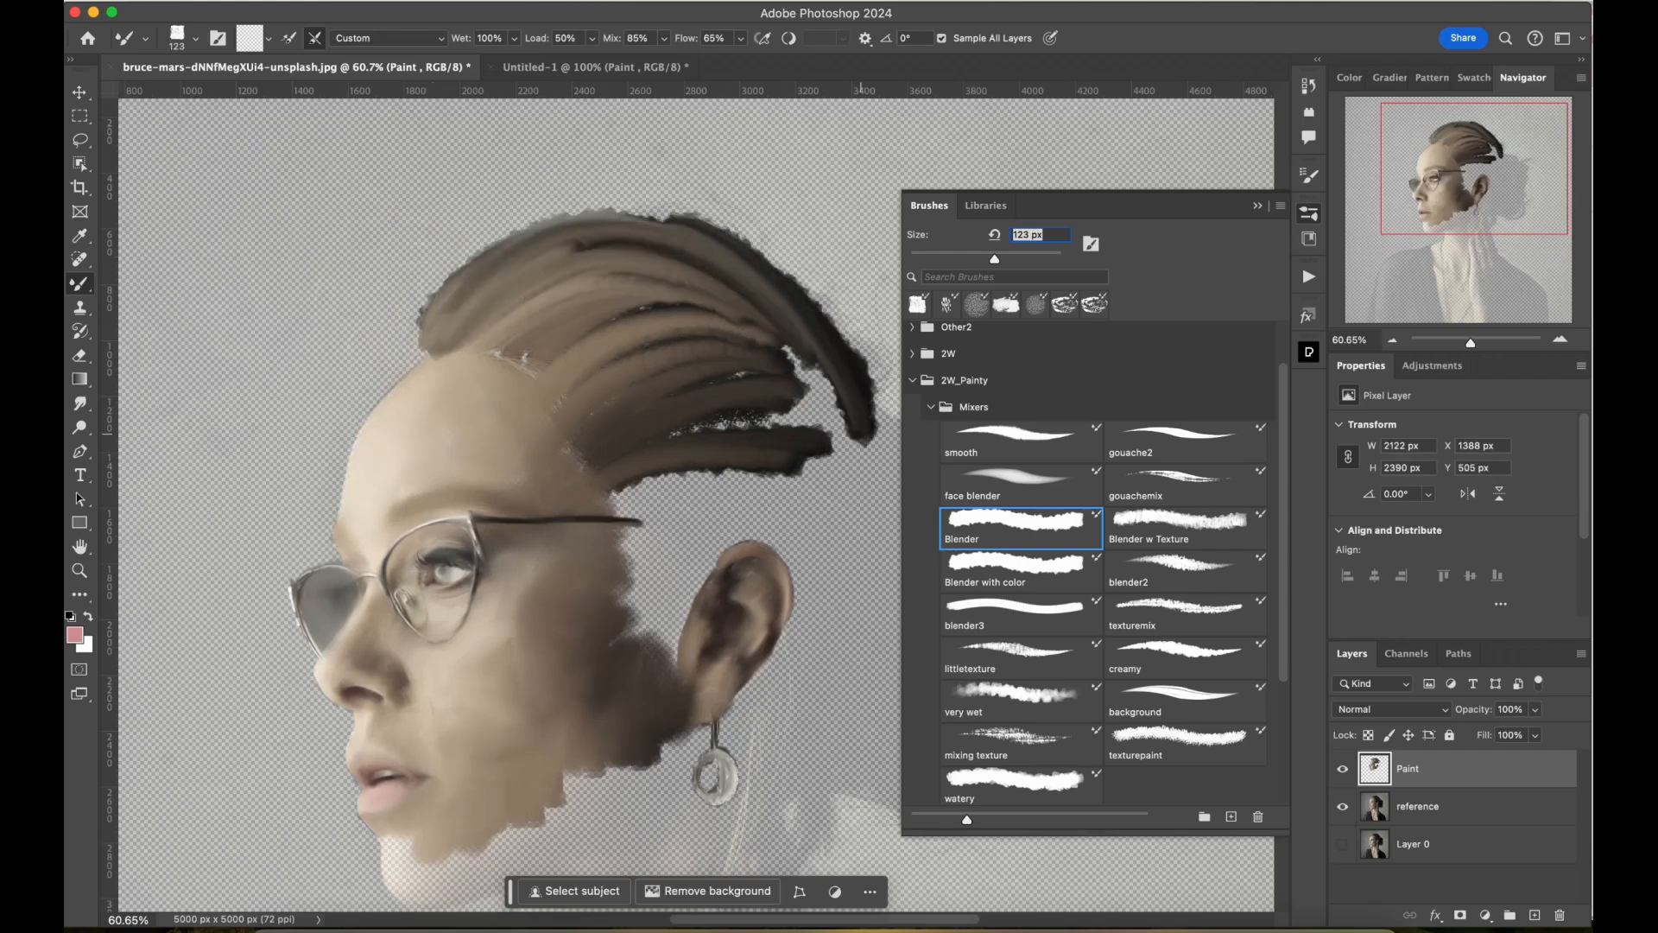
pyautogui.moveTo(778, 346); pyautogui.dragTo(871, 473)
pyautogui.moveTo(683, 419); pyautogui.dragTo(859, 484)
pyautogui.moveTo(501, 349)
pyautogui.mouseDown()
pyautogui.moveTo(586, 431)
pyautogui.moveTo(781, 367)
pyautogui.mouseUp()
# Switch to the very wet mixer brush, blend the hair strands, and soften the hair's outline along the crown and back of the head.
pyautogui.click(1021, 701)
pyautogui.moveTo(617, 358); pyautogui.dragTo(721, 335)
pyautogui.moveTo(691, 335); pyautogui.dragTo(784, 376)
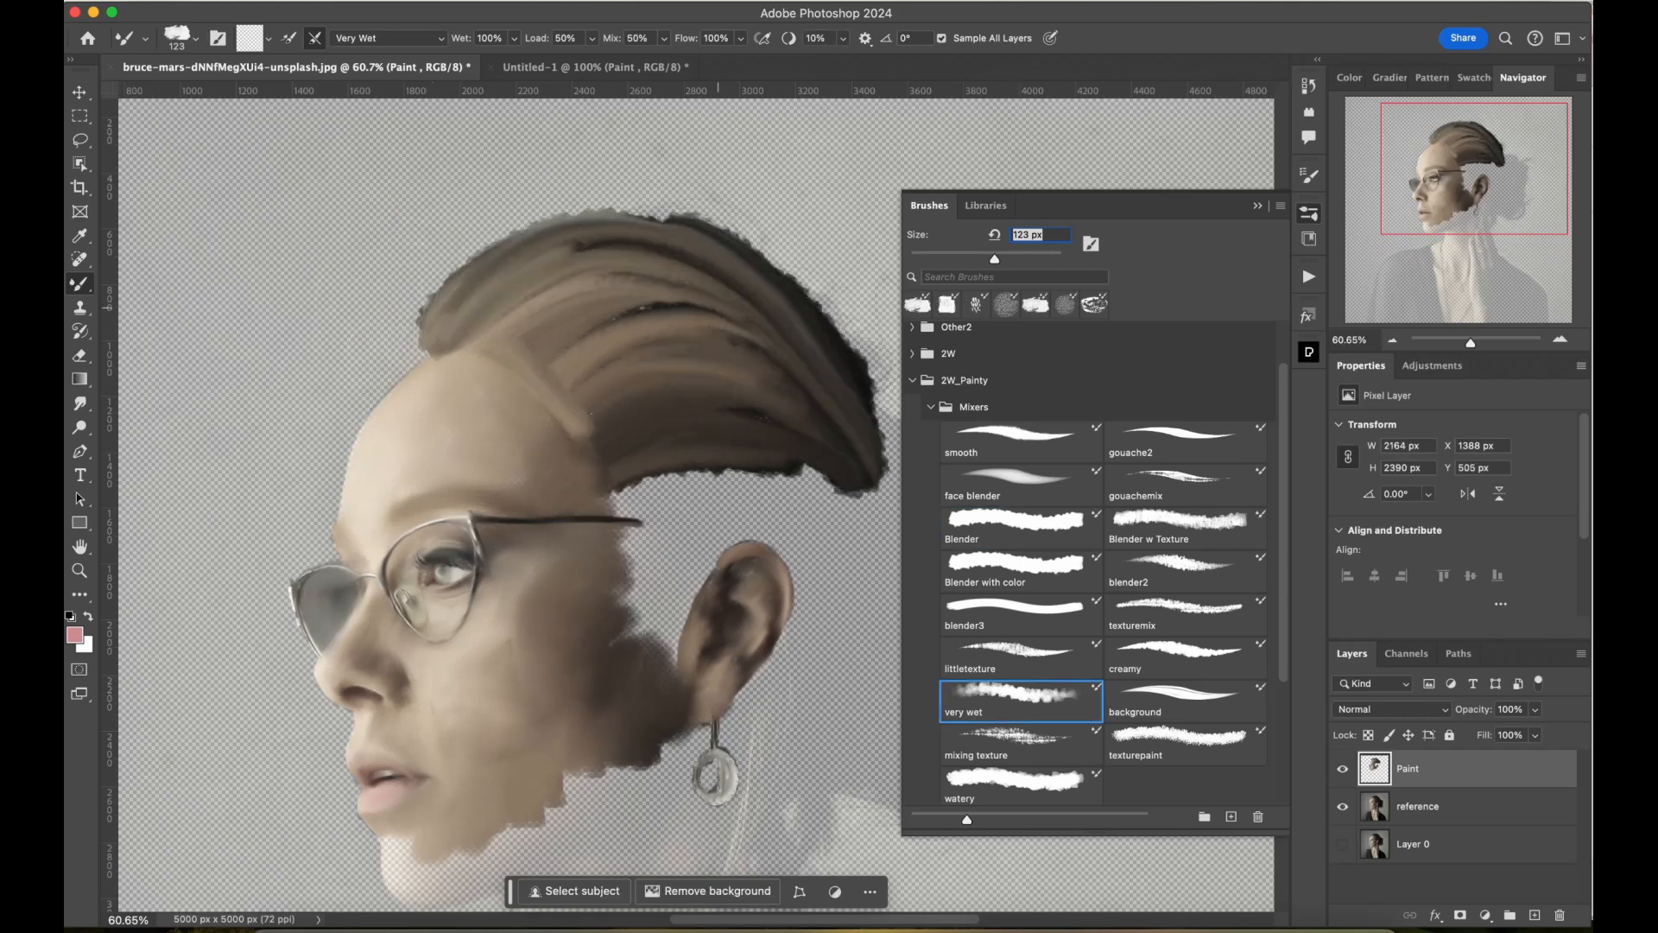
pyautogui.moveTo(649, 312); pyautogui.dragTo(739, 304)
pyautogui.moveTo(596, 212); pyautogui.dragTo(661, 211)
pyautogui.moveTo(491, 268); pyautogui.dragTo(604, 209)
pyautogui.moveTo(648, 221)
pyautogui.mouseDown()
pyautogui.moveTo(872, 432)
pyautogui.moveTo(879, 473)
pyautogui.mouseUp()
# Paint dark hair above and around the ear, then down behind it to the earring.
pyautogui.moveTo(623, 490)
pyautogui.mouseDown()
pyautogui.moveTo(690, 557)
pyautogui.moveTo(781, 494)
pyautogui.mouseUp()
pyautogui.moveTo(756, 479)
pyautogui.mouseDown()
pyautogui.moveTo(842, 520)
pyautogui.moveTo(663, 596)
pyautogui.mouseUp()
pyautogui.moveTo(632, 538)
pyautogui.mouseDown()
pyautogui.moveTo(650, 643)
pyautogui.moveTo(719, 557)
pyautogui.mouseUp()
pyautogui.moveTo(704, 552)
pyautogui.mouseDown()
pyautogui.moveTo(787, 546)
pyautogui.moveTo(808, 587)
pyautogui.mouseUp()
pyautogui.moveTo(890, 500); pyautogui.dragTo(756, 704)
pyautogui.moveTo(738, 691); pyautogui.dragTo(723, 791)
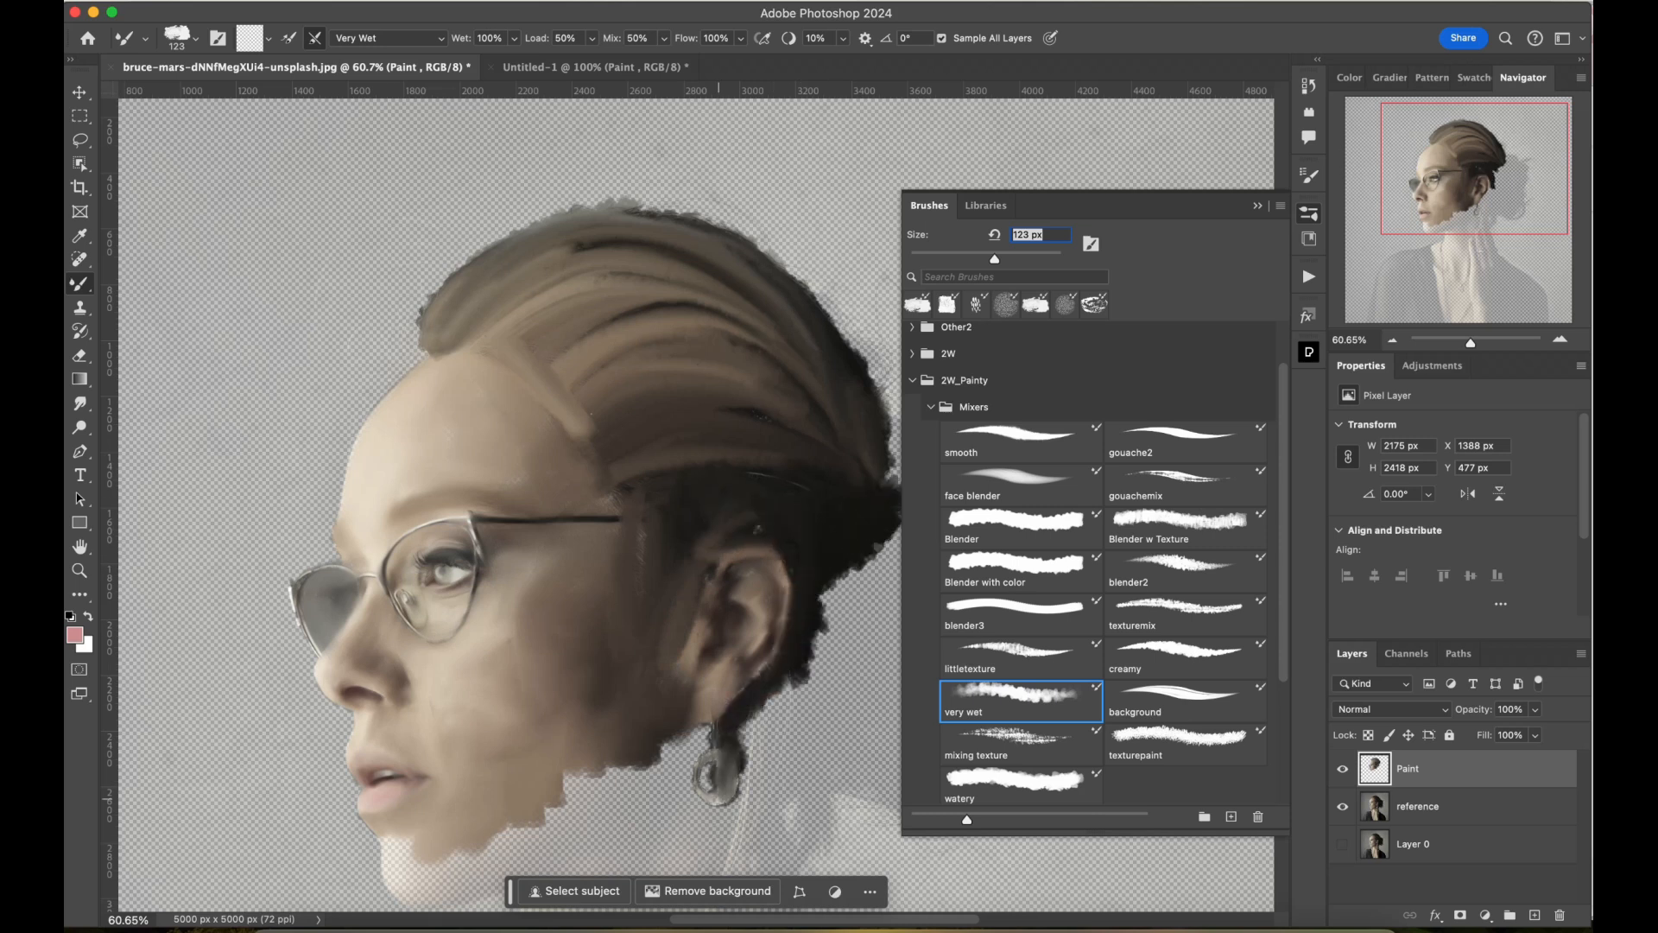
# Blend the area beside the earring and extend the skin tones along the jawline to the chin.
pyautogui.moveTo(717, 734); pyautogui.dragTo(661, 777)
pyautogui.moveTo(617, 773)
pyautogui.mouseDown()
pyautogui.moveTo(587, 847)
pyautogui.moveTo(462, 872)
pyautogui.mouseUp()
pyautogui.moveTo(385, 838)
pyautogui.mouseDown()
pyautogui.moveTo(412, 885)
pyautogui.moveTo(466, 907)
pyautogui.mouseUp()
pyautogui.moveTo(553, 868); pyautogui.dragTo(443, 903)
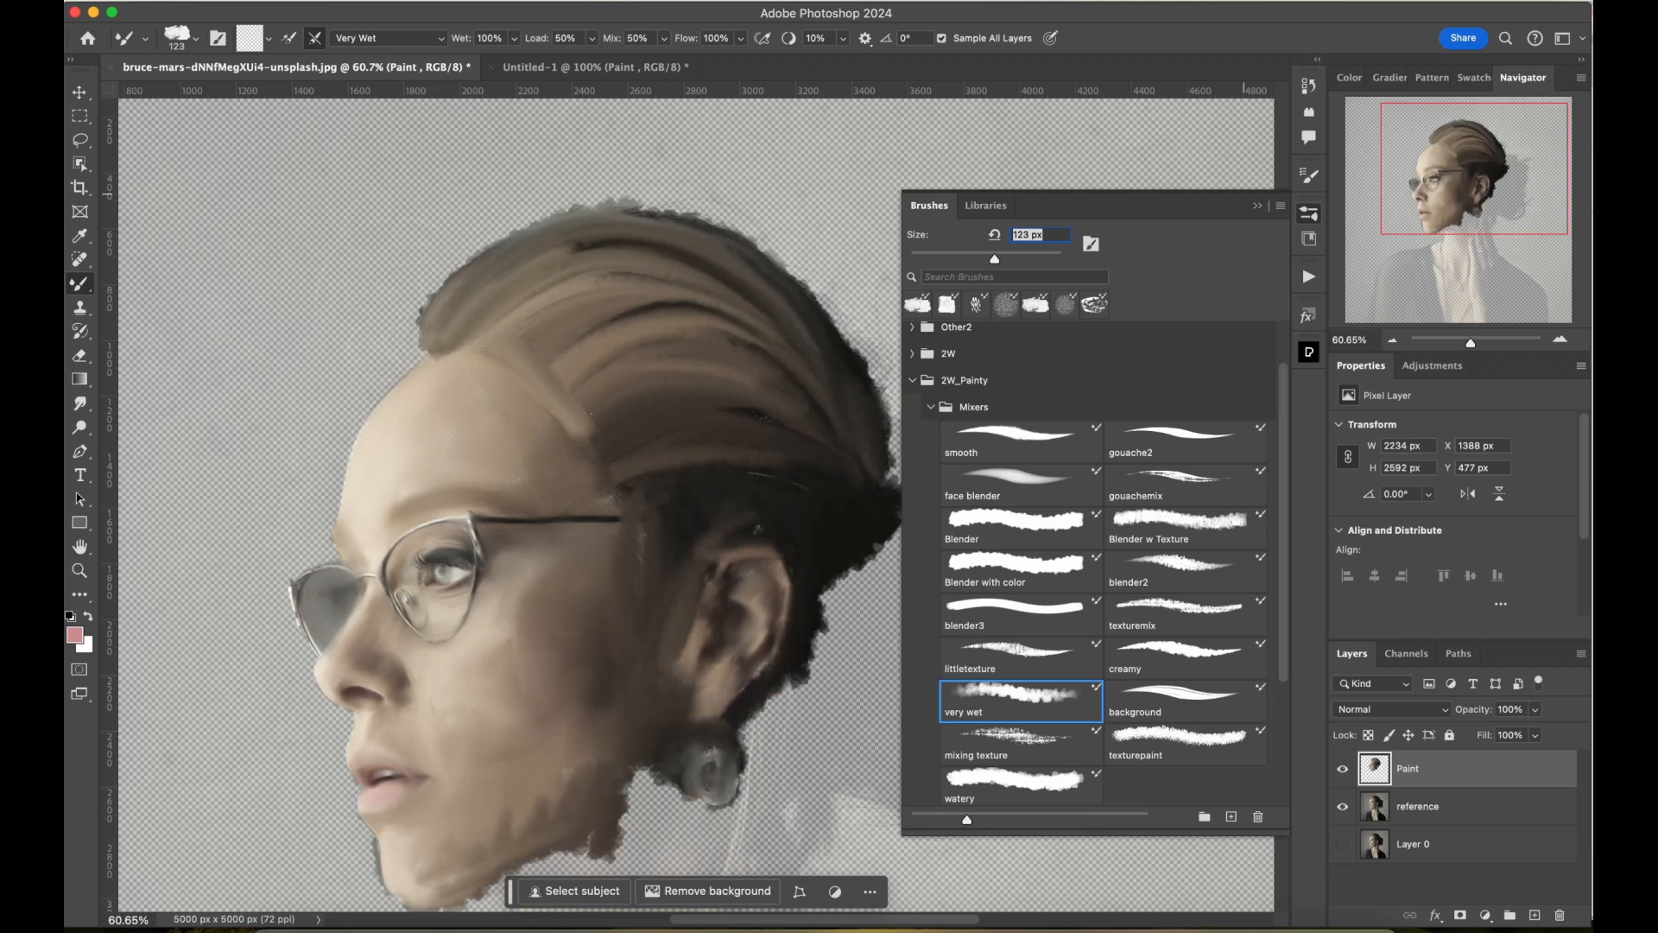
# Paint the front of the neck and the collar edge with downward strokes from below the jaw.
pyautogui.click(1309, 214)
pyautogui.scroll(-5, 690, 518)
pyautogui.moveTo(635, 628)
pyautogui.mouseDown()
pyautogui.moveTo(470, 698)
pyautogui.moveTo(508, 795)
pyautogui.mouseUp()
pyautogui.moveTo(502, 743)
pyautogui.mouseDown()
pyautogui.moveTo(438, 782)
pyautogui.moveTo(466, 903)
pyautogui.mouseUp()
pyautogui.moveTo(509, 764); pyautogui.dragTo(510, 889)
pyautogui.moveTo(570, 713); pyautogui.dragTo(519, 763)
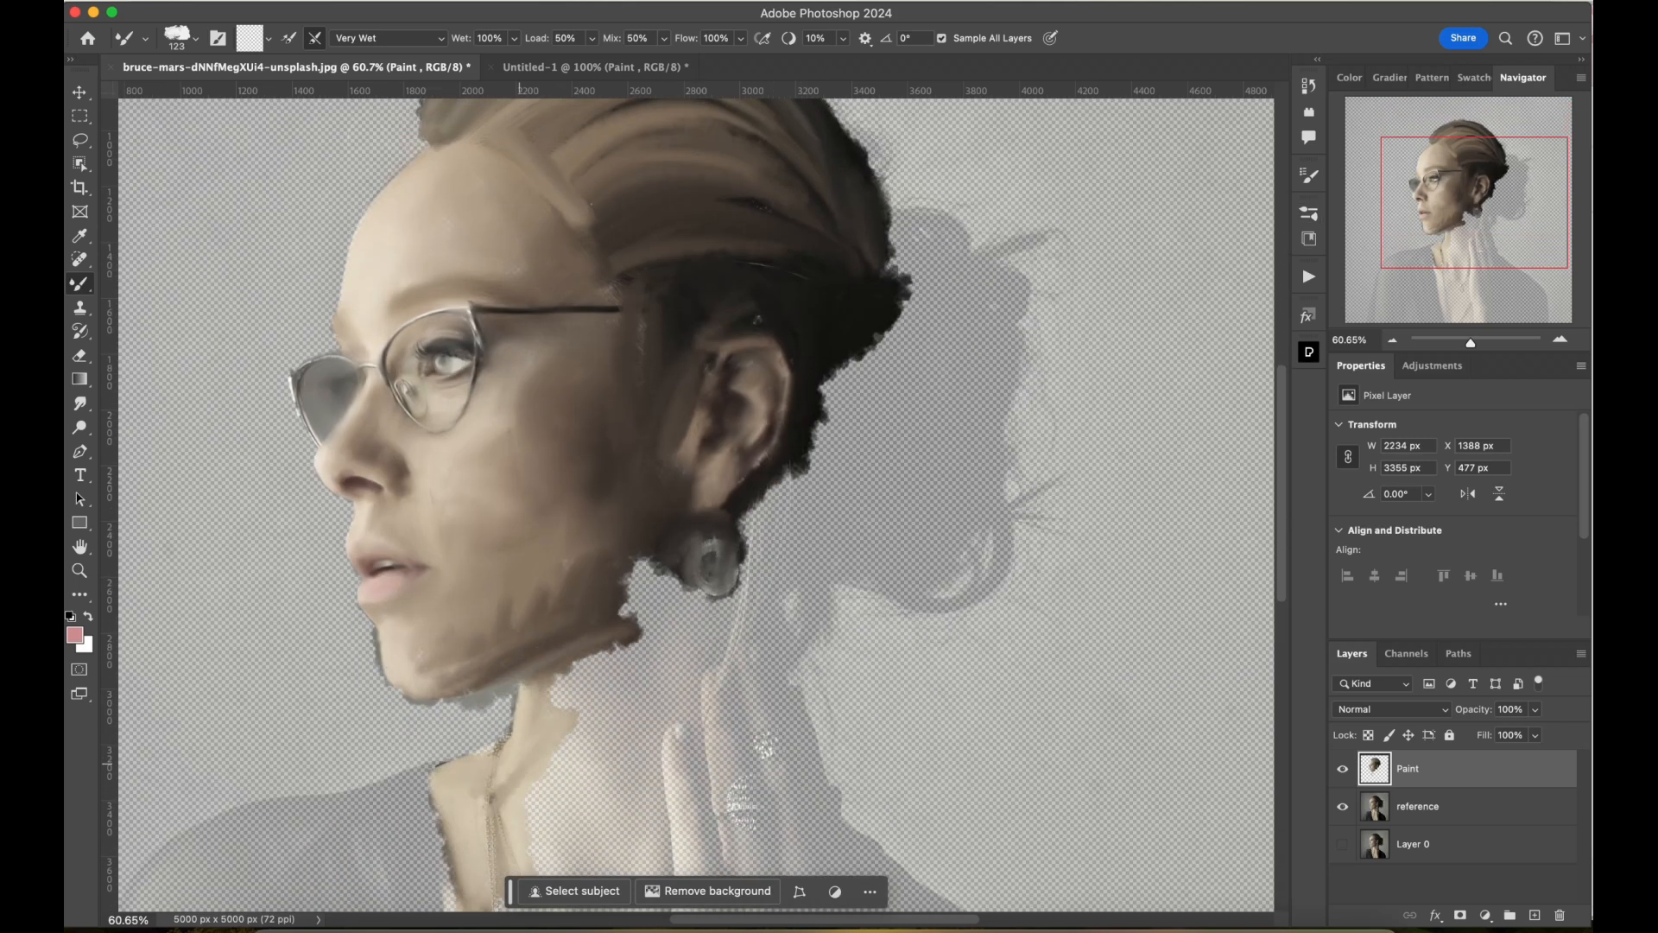
pyautogui.moveTo(449, 820); pyautogui.dragTo(448, 898)
pyautogui.moveTo(596, 683); pyautogui.dragTo(540, 799)
# Blend the underside of the jaw and fill the gray background below the chin.
pyautogui.moveTo(626, 652); pyautogui.dragTo(557, 691)
pyautogui.moveTo(513, 700); pyautogui.dragTo(410, 743)
pyautogui.moveTo(377, 669); pyautogui.dragTo(432, 729)
pyautogui.moveTo(388, 755); pyautogui.dragTo(496, 729)
# Paint the shadow beneath the earring and pull dark vertical strands down behind the ear.
pyautogui.moveTo(640, 570); pyautogui.dragTo(646, 660)
pyautogui.moveTo(669, 578); pyautogui.dragTo(705, 644)
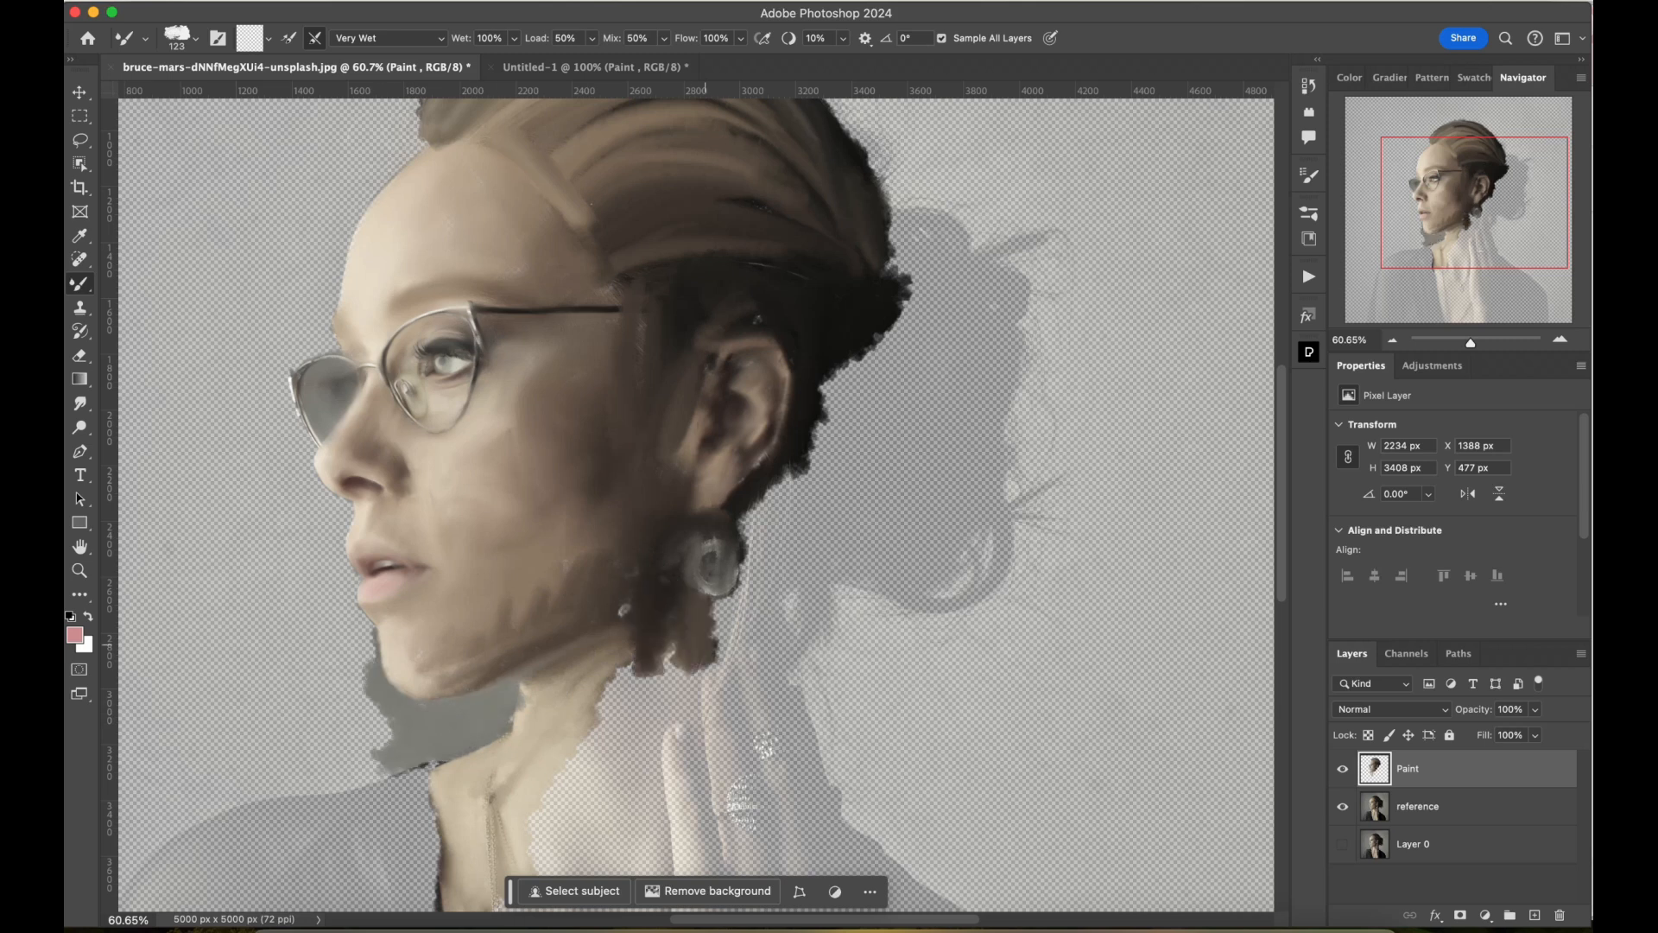
pyautogui.moveTo(734, 501); pyautogui.dragTo(736, 669)
pyautogui.moveTo(782, 462); pyautogui.dragTo(782, 647)
pyautogui.moveTo(777, 510); pyautogui.dragTo(777, 669)
pyautogui.moveTo(741, 514); pyautogui.dragTo(741, 652)
# Blend the jaw shadow over the earring area into the neck and fill the middle of the neck with downward strokes.
pyautogui.moveTo(726, 548); pyautogui.dragTo(596, 734)
pyautogui.moveTo(691, 652); pyautogui.dragTo(626, 730)
pyautogui.moveTo(529, 684); pyautogui.dragTo(518, 738)
pyautogui.moveTo(609, 716)
pyautogui.mouseDown()
pyautogui.moveTo(544, 863)
pyautogui.moveTo(577, 864)
pyautogui.mouseUp()
pyautogui.moveTo(678, 709); pyautogui.dragTo(617, 816)
pyautogui.moveTo(706, 672); pyautogui.dragTo(678, 816)
pyautogui.moveTo(672, 752); pyautogui.dragTo(682, 829)
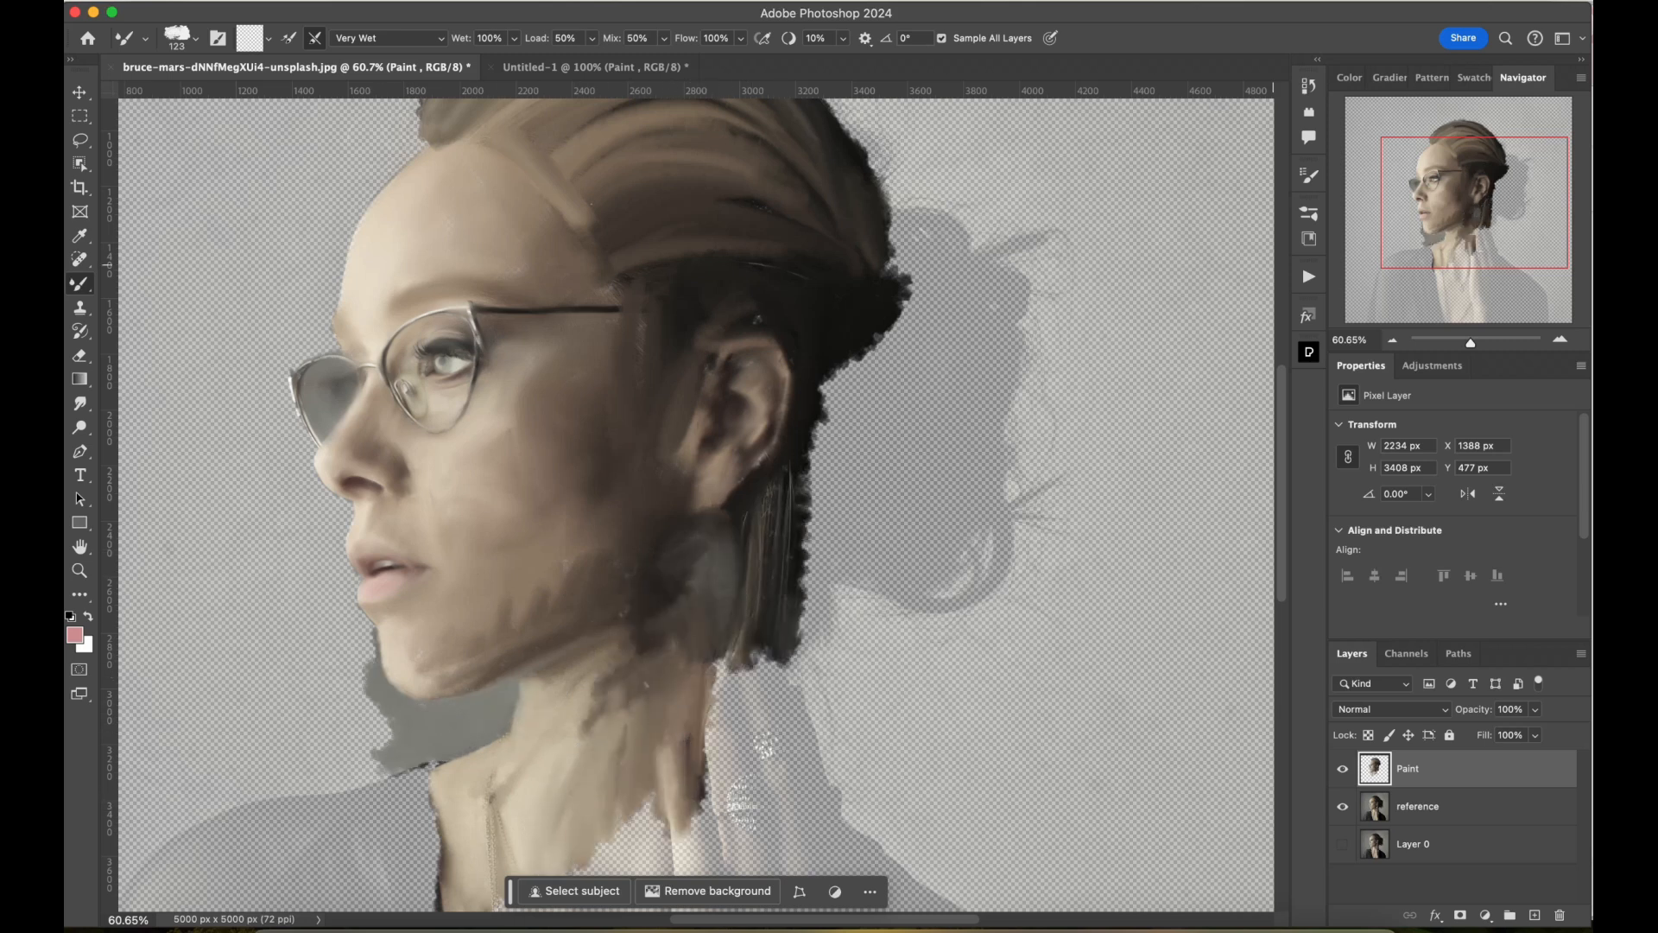
# Switch to the texturepaint mixer brush and paint vertical streaks over the hand at the back of the neck.
pyautogui.click(1308, 213)
pyautogui.click(1185, 745)
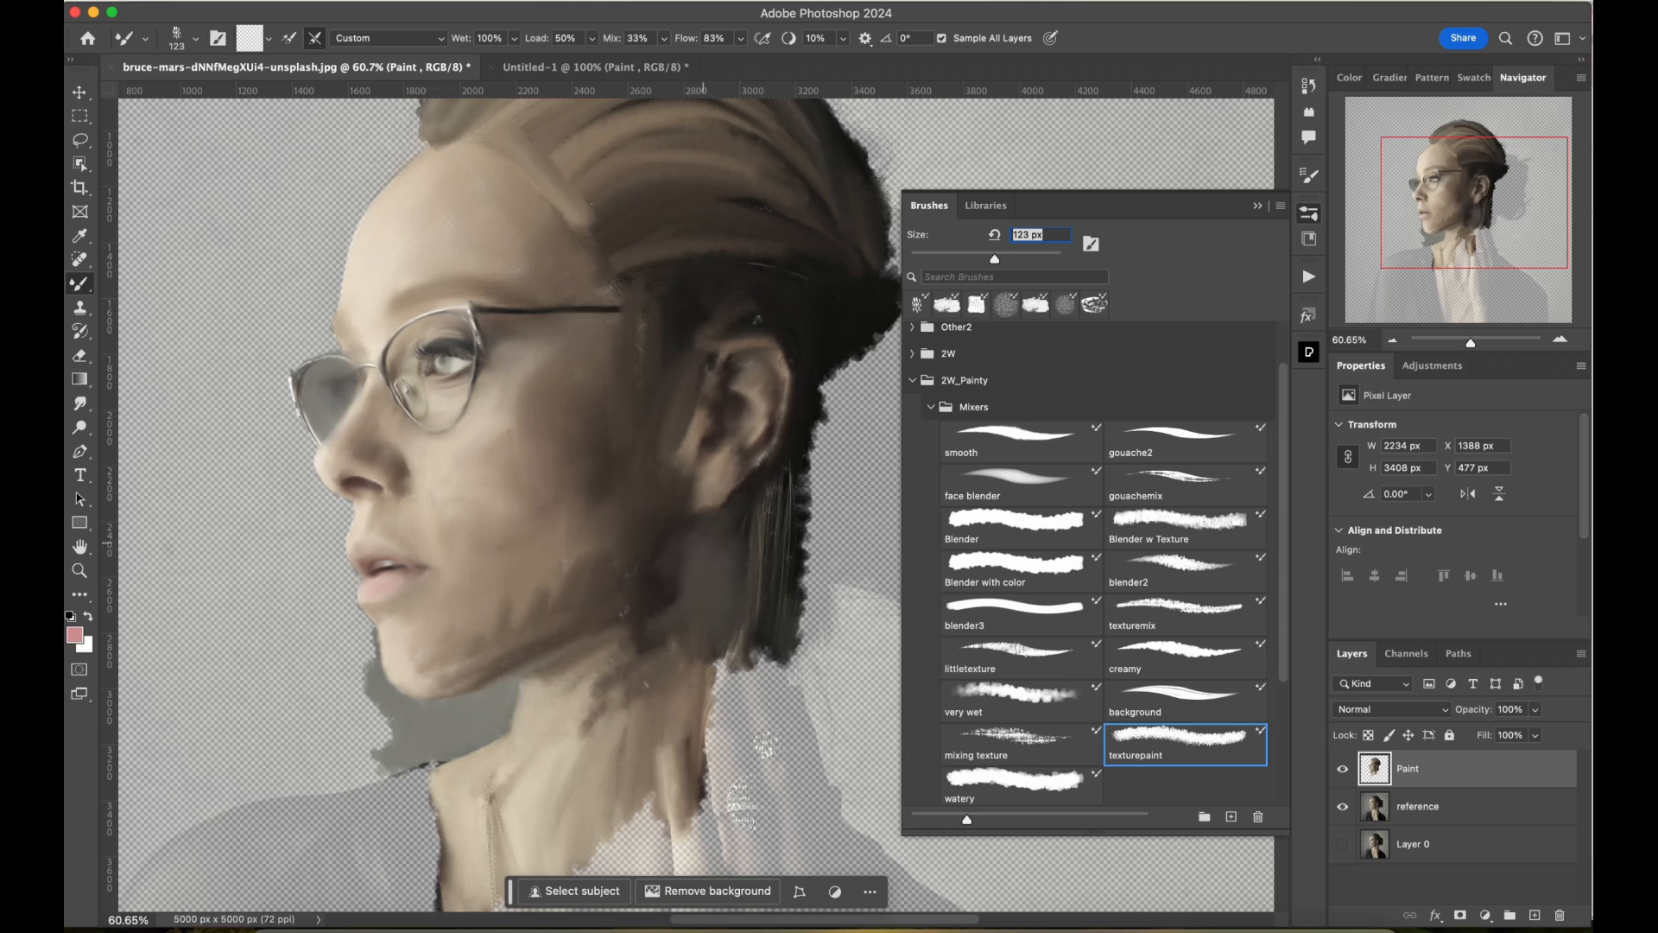
pyautogui.moveTo(764, 718); pyautogui.dragTo(767, 762)
pyautogui.moveTo(763, 660); pyautogui.dragTo(766, 791)
pyautogui.moveTo(749, 672)
pyautogui.mouseDown()
pyautogui.moveTo(752, 812)
pyautogui.moveTo(718, 831)
pyautogui.mouseUp()
pyautogui.moveTo(713, 777); pyautogui.dragTo(678, 868)
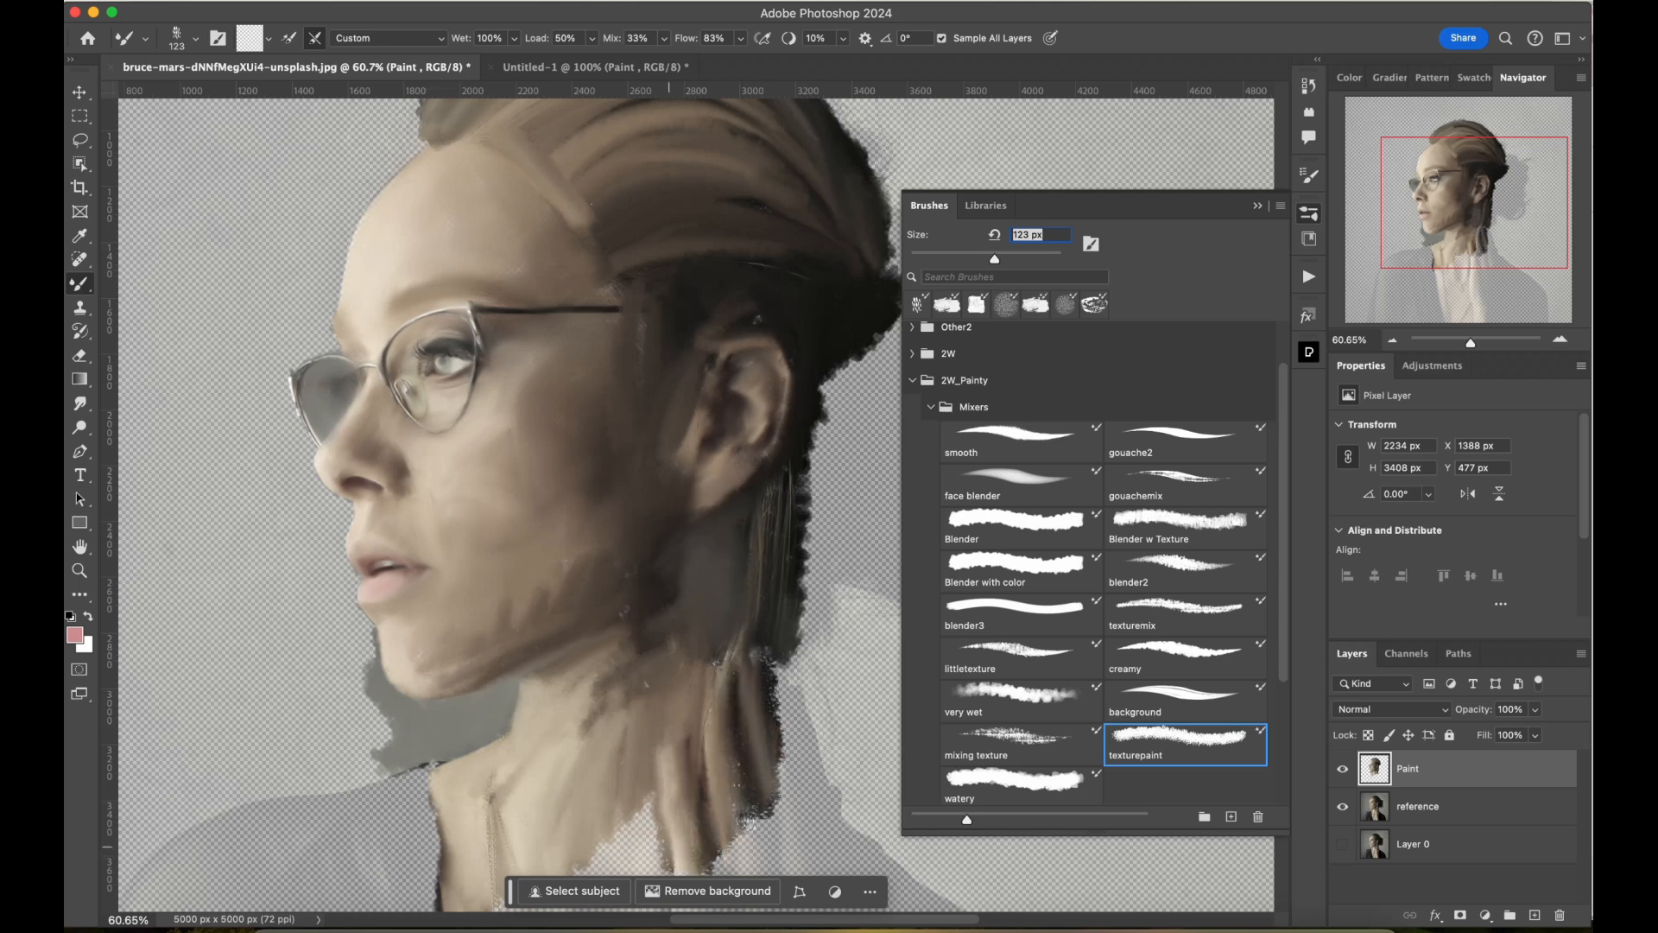
# Blend the lower and upper neck tones and add long dark strokes down the outer back edge of the neck.
pyautogui.moveTo(656, 803); pyautogui.dragTo(609, 866)
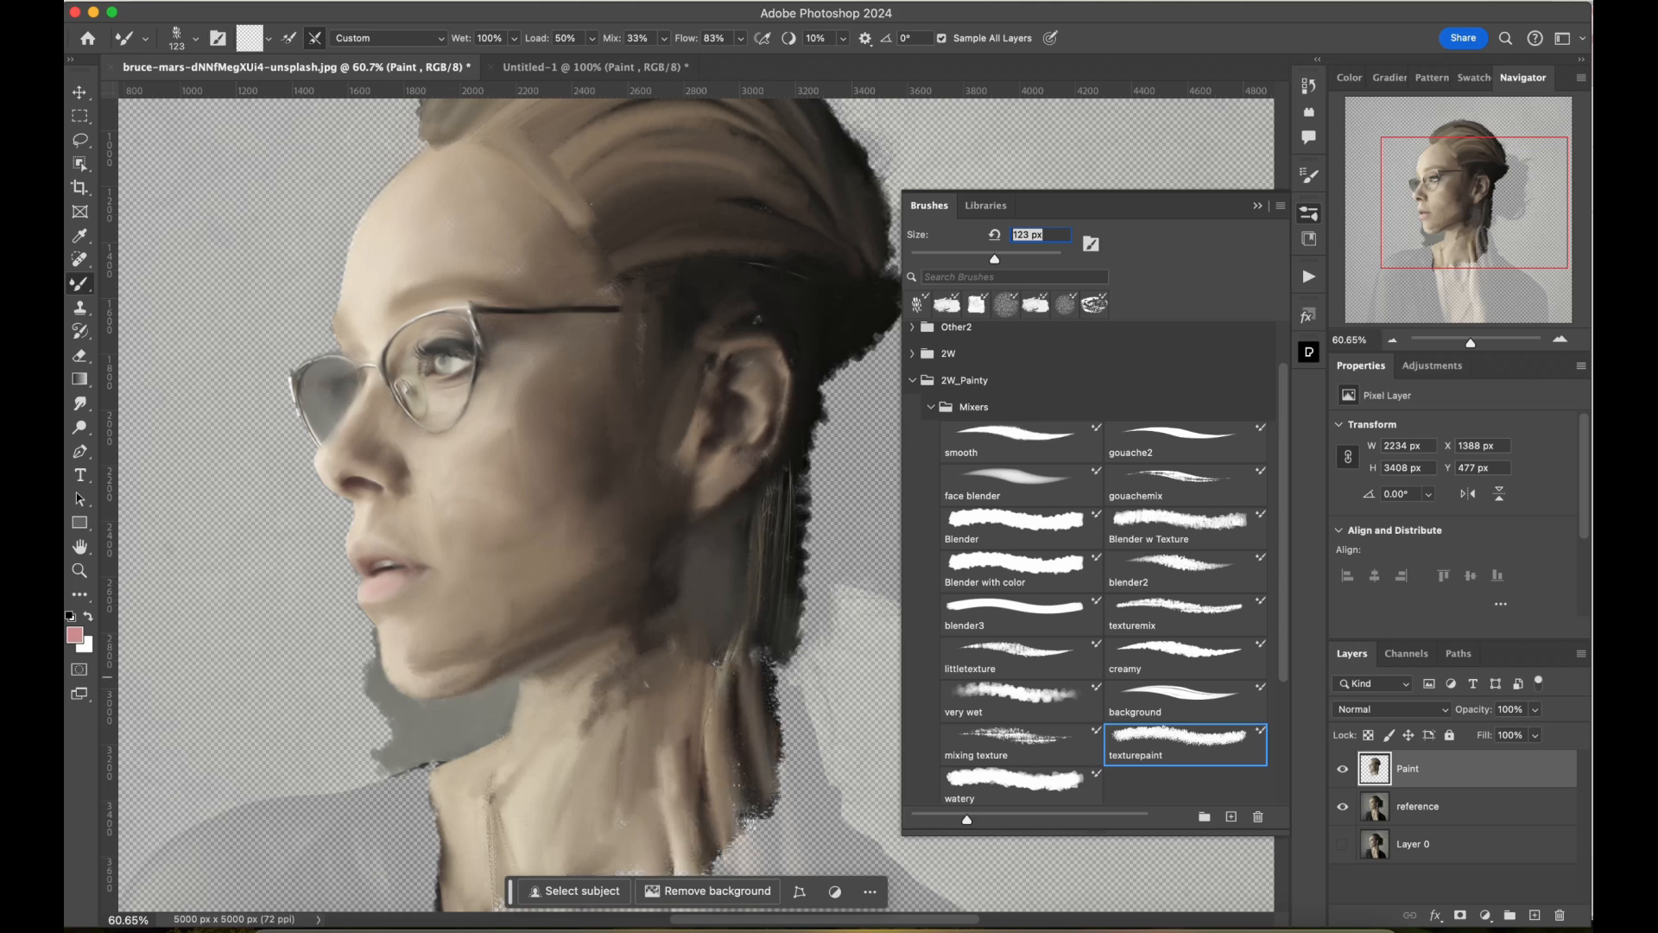
pyautogui.moveTo(600, 689); pyautogui.dragTo(580, 743)
pyautogui.moveTo(781, 665); pyautogui.dragTo(810, 808)
pyautogui.moveTo(799, 670)
pyautogui.mouseDown()
pyautogui.moveTo(840, 821)
pyautogui.moveTo(805, 868)
pyautogui.mouseUp()
# Switch to the mixing texture brush and extend the dark strokes at the base of the neck downward and outward.
pyautogui.click(1021, 744)
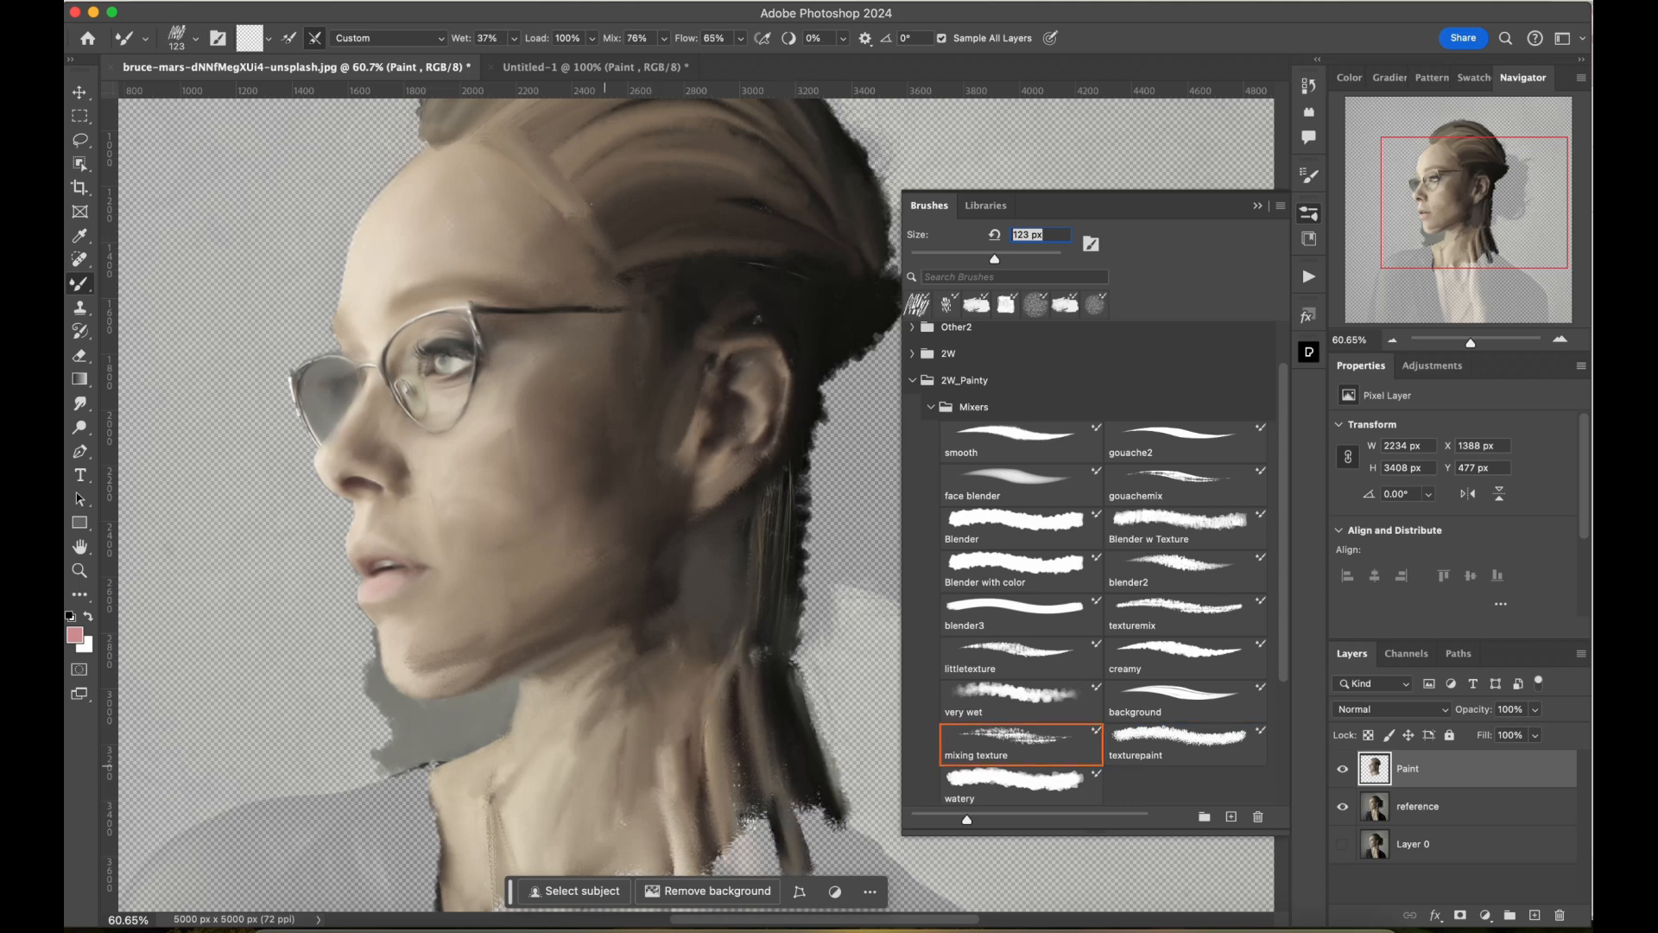
pyautogui.moveTo(753, 807)
pyautogui.mouseDown()
pyautogui.moveTo(767, 870)
pyautogui.moveTo(753, 873)
pyautogui.mouseUp()
pyautogui.moveTo(812, 768); pyautogui.dragTo(868, 863)
pyautogui.moveTo(799, 803); pyautogui.dragTo(837, 870)
pyautogui.moveTo(721, 839); pyautogui.dragTo(715, 874)
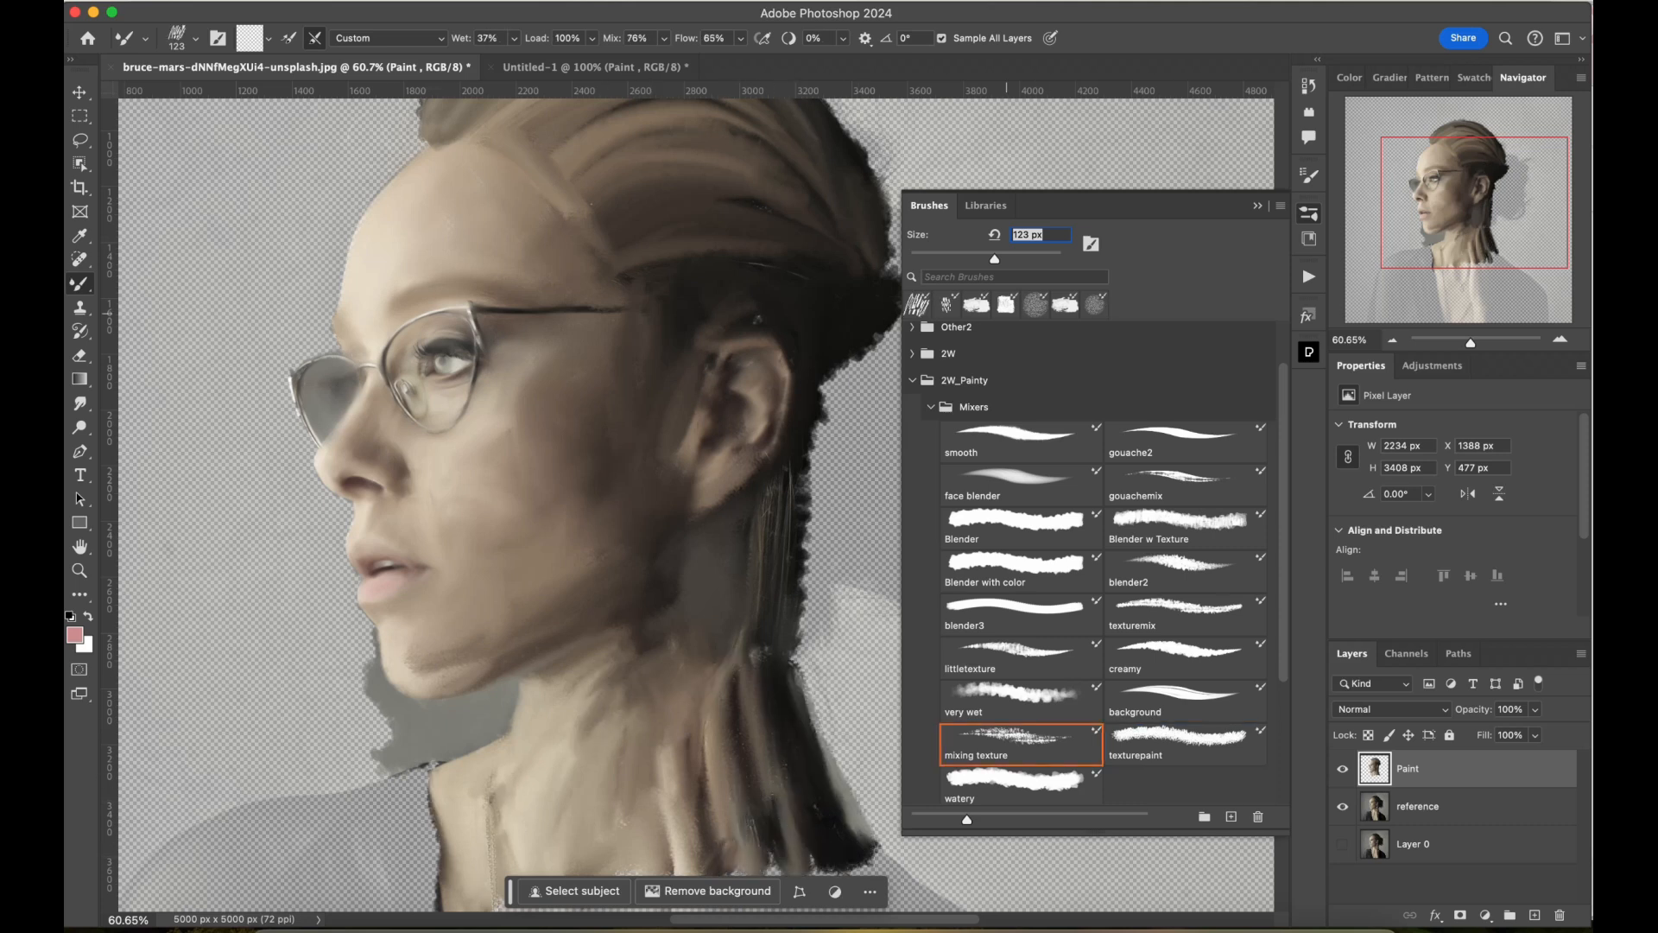
# Fill the hair bun behind the head with dark textured strokes, following its outer curve and joining it to the nape.
pyautogui.click(1257, 205)
pyautogui.scroll(-2, 696, 505)
pyautogui.scroll(-2, 696, 438)
pyautogui.scroll(5, 696, 438)
pyautogui.moveTo(894, 251)
pyautogui.mouseDown()
pyautogui.moveTo(1026, 380)
pyautogui.moveTo(1006, 566)
pyautogui.mouseUp()
pyautogui.moveTo(1007, 565)
pyautogui.mouseDown()
pyautogui.moveTo(920, 624)
pyautogui.moveTo(833, 603)
pyautogui.mouseUp()
pyautogui.moveTo(827, 605); pyautogui.dragTo(805, 669)
pyautogui.moveTo(824, 596)
pyautogui.mouseDown()
pyautogui.moveTo(874, 577)
pyautogui.moveTo(981, 441)
pyautogui.moveTo(966, 304)
pyautogui.moveTo(924, 263)
pyautogui.moveTo(983, 427)
pyautogui.mouseUp()
# Return to the very wet mixer brush and blend the dark interior of the bun.
pyautogui.click(1308, 213)
pyautogui.click(1019, 572)
pyautogui.click(1019, 701)
pyautogui.click(1257, 205)
pyautogui.moveTo(955, 523)
pyautogui.mouseDown()
pyautogui.moveTo(933, 579)
pyautogui.moveTo(898, 488)
pyautogui.moveTo(833, 406)
pyautogui.moveTo(946, 346)
pyautogui.moveTo(864, 432)
pyautogui.mouseUp()
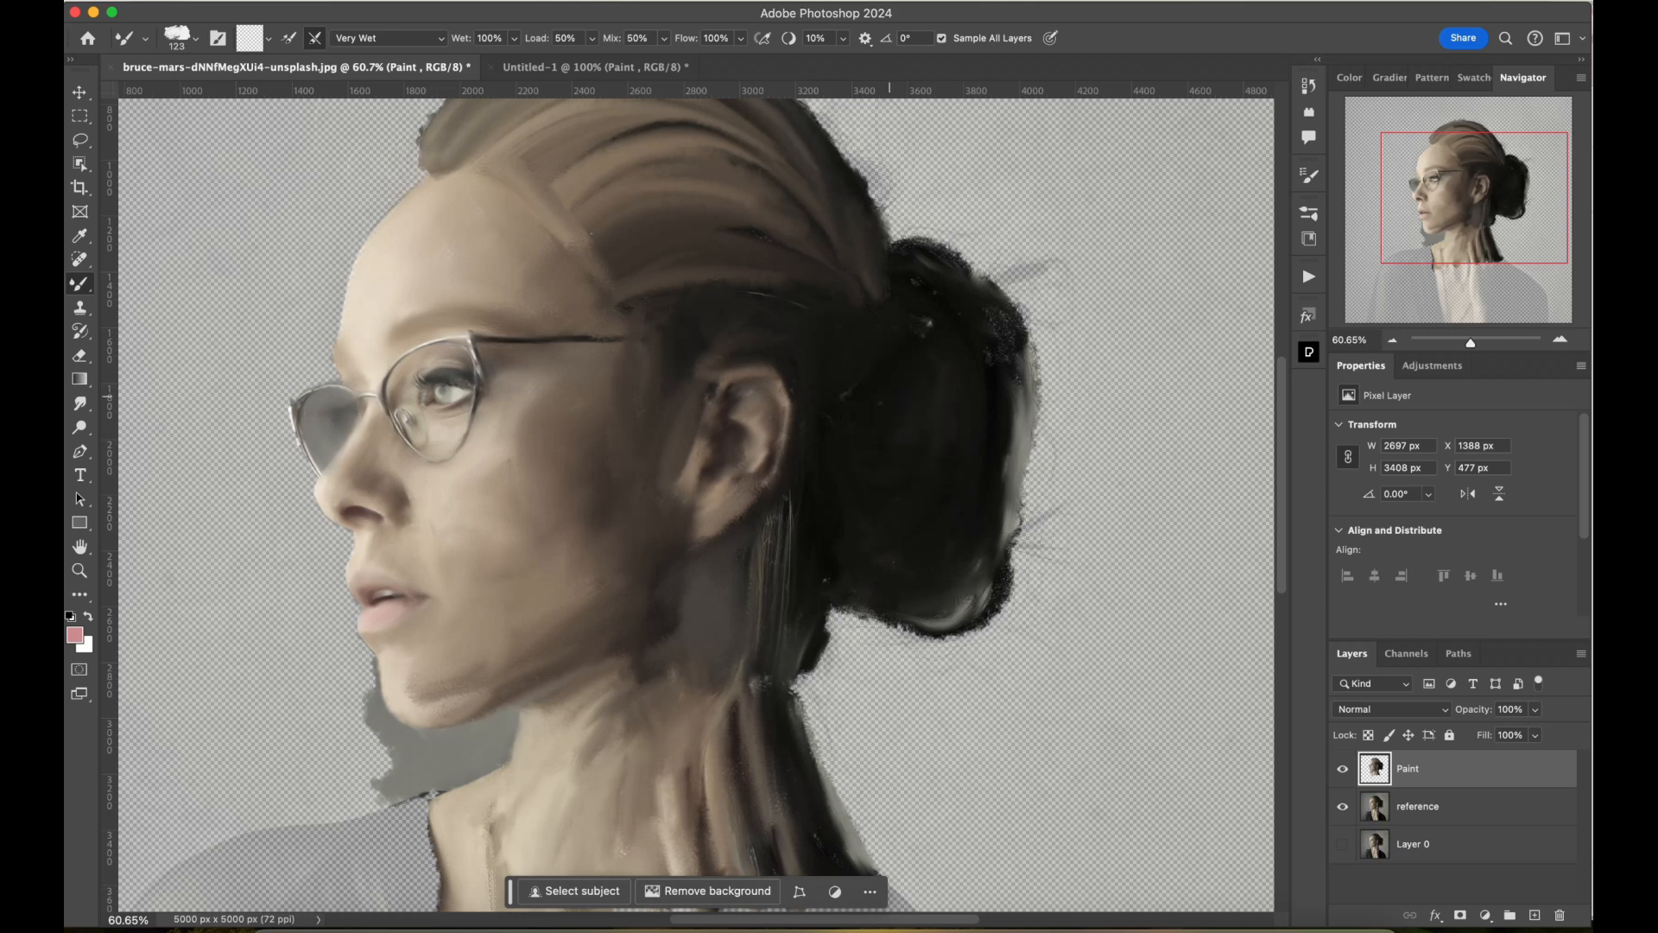
# Hide the reference layer and smooth the bun's lower and outer edges.
pyautogui.scroll(3, 577, 580)
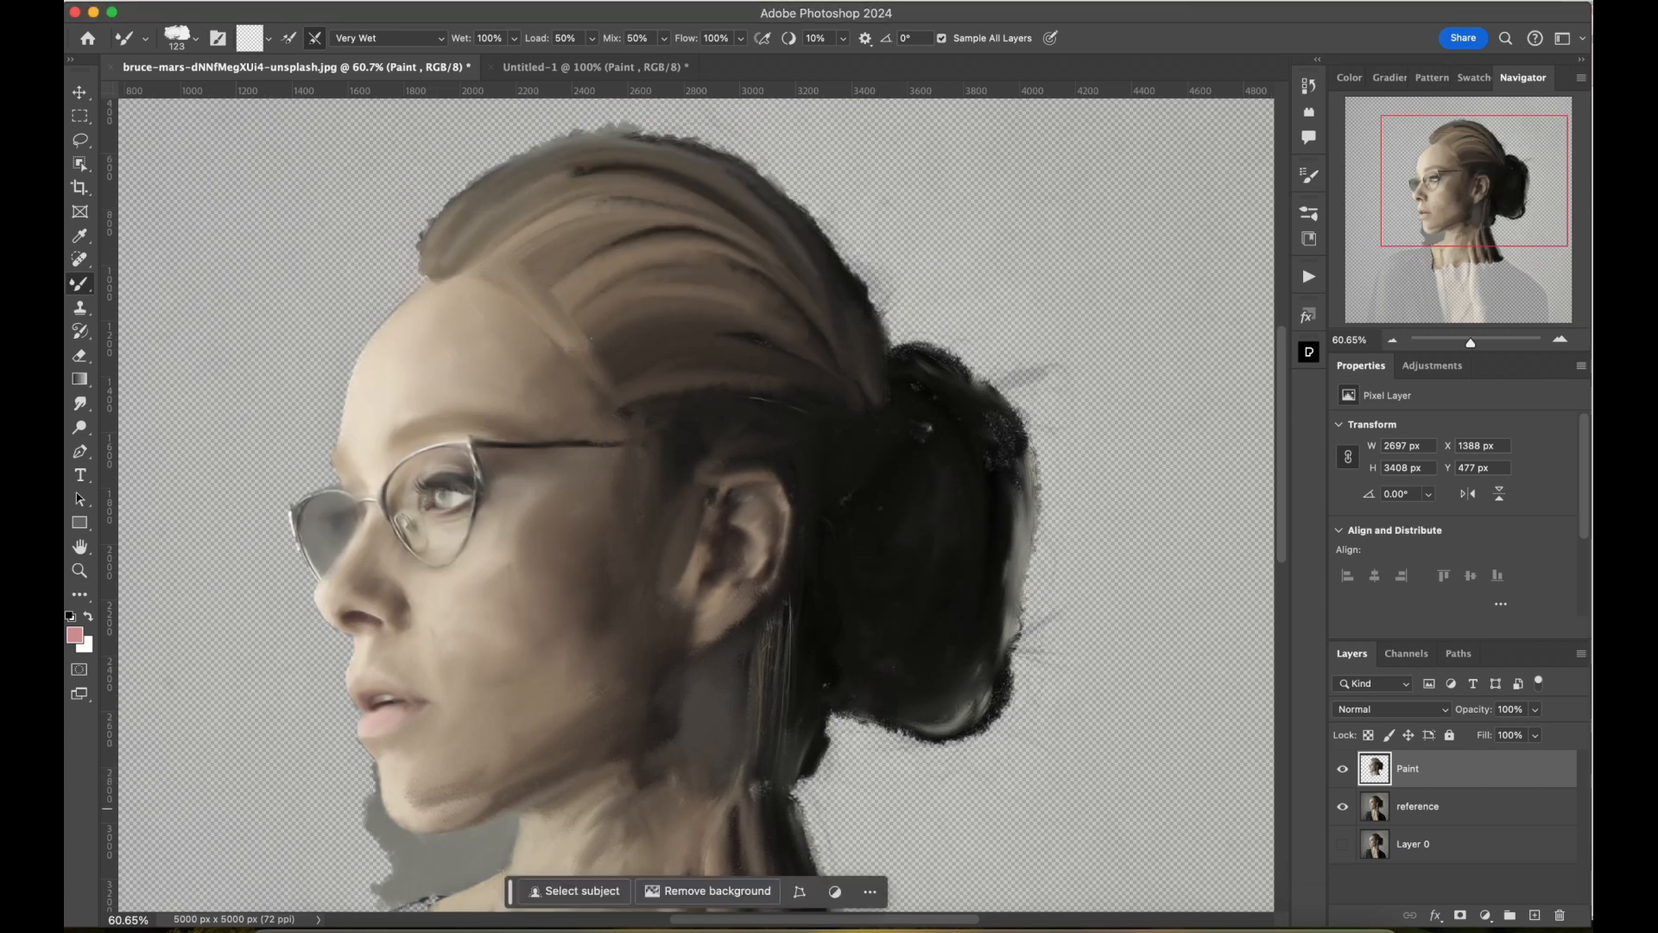
pyautogui.click(1342, 807)
pyautogui.scroll(-3, 1061, 431)
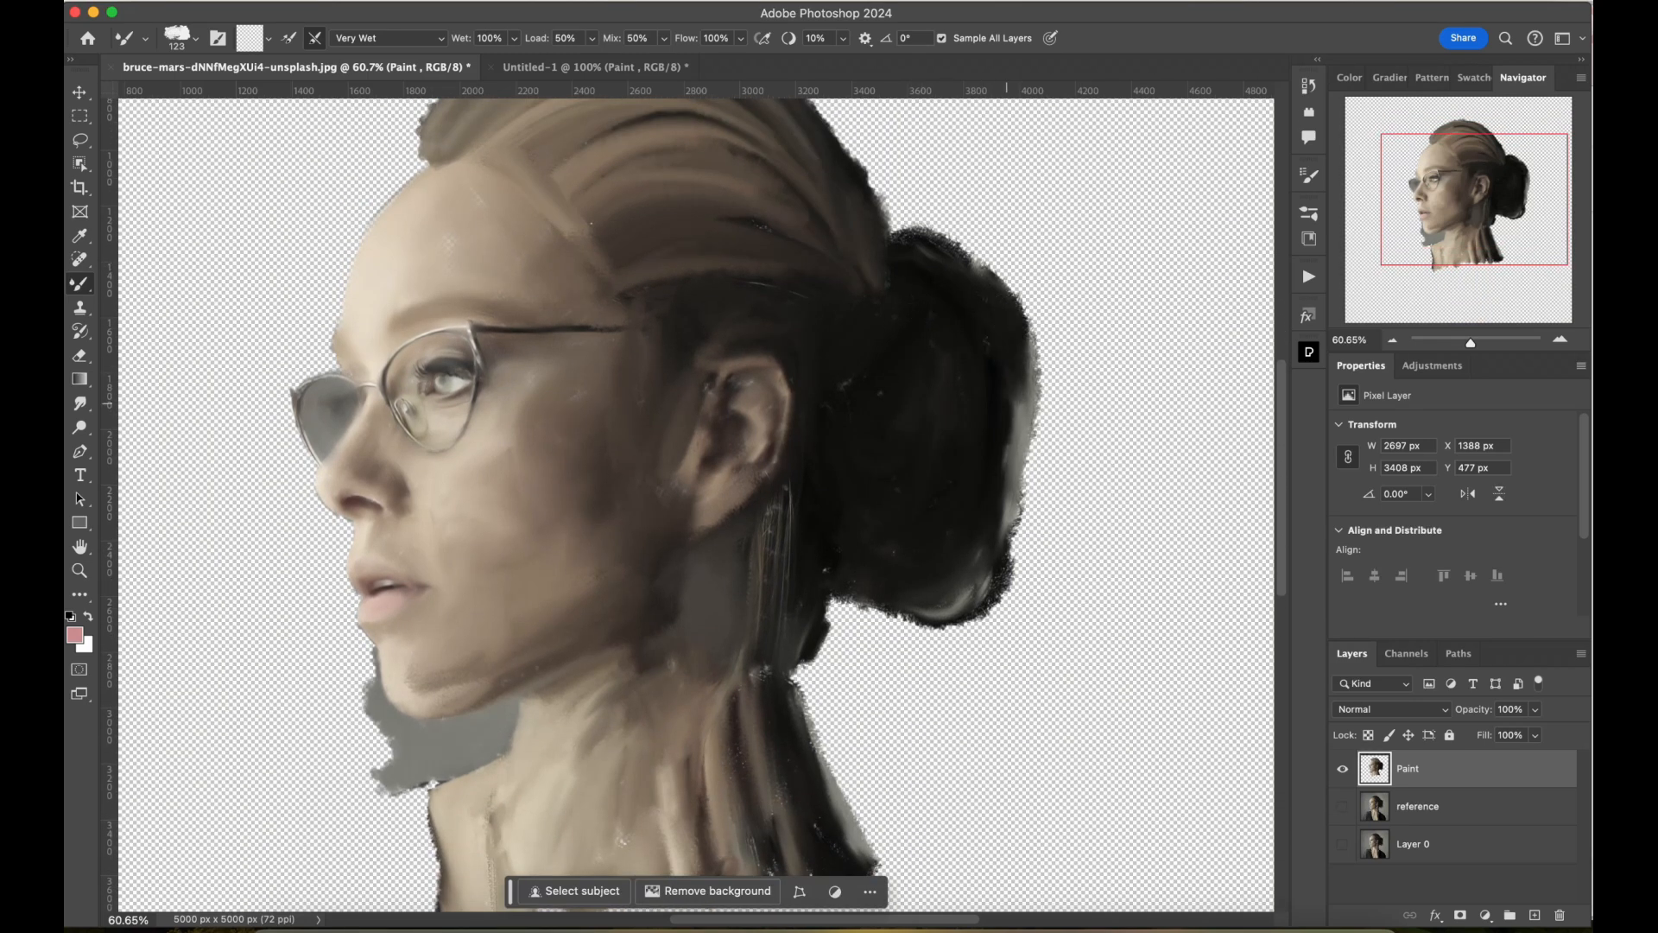
pyautogui.moveTo(859, 604)
pyautogui.mouseDown()
pyautogui.moveTo(993, 601)
pyautogui.moveTo(1026, 466)
pyautogui.moveTo(987, 286)
pyautogui.moveTo(905, 226)
pyautogui.moveTo(993, 275)
pyautogui.moveTo(1032, 427)
pyautogui.mouseUp()
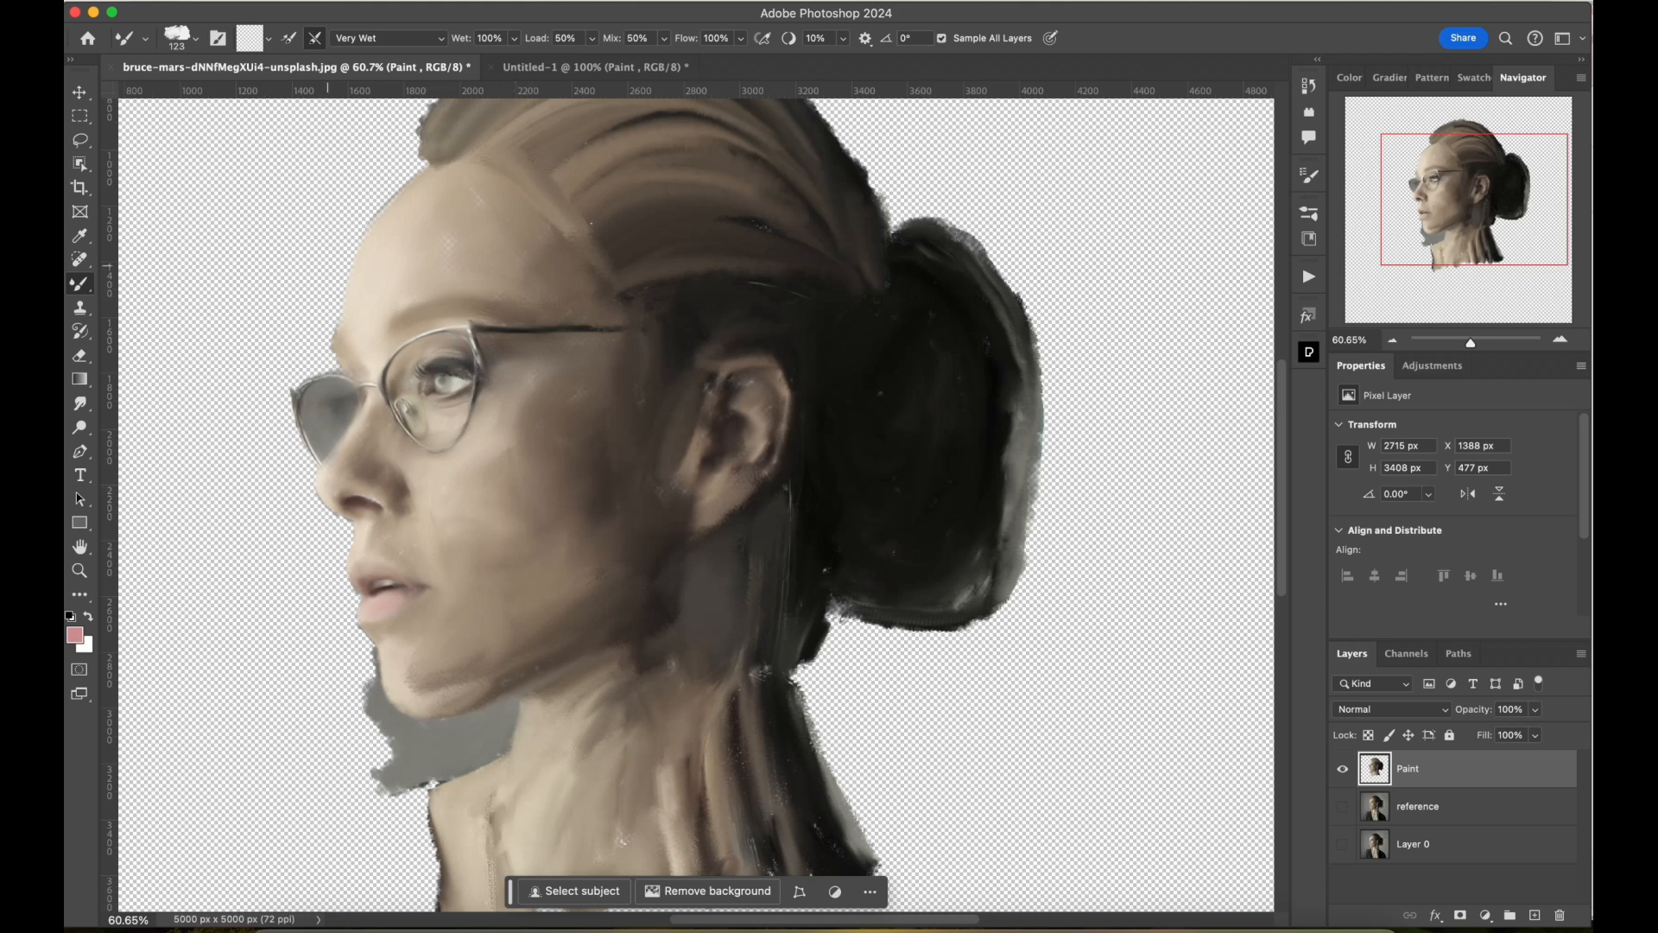
# Using the Blender with color brush loaded with orange c6884b, dab paint on the cheek and along a strand of the upper hair.
pyautogui.click(1308, 214)
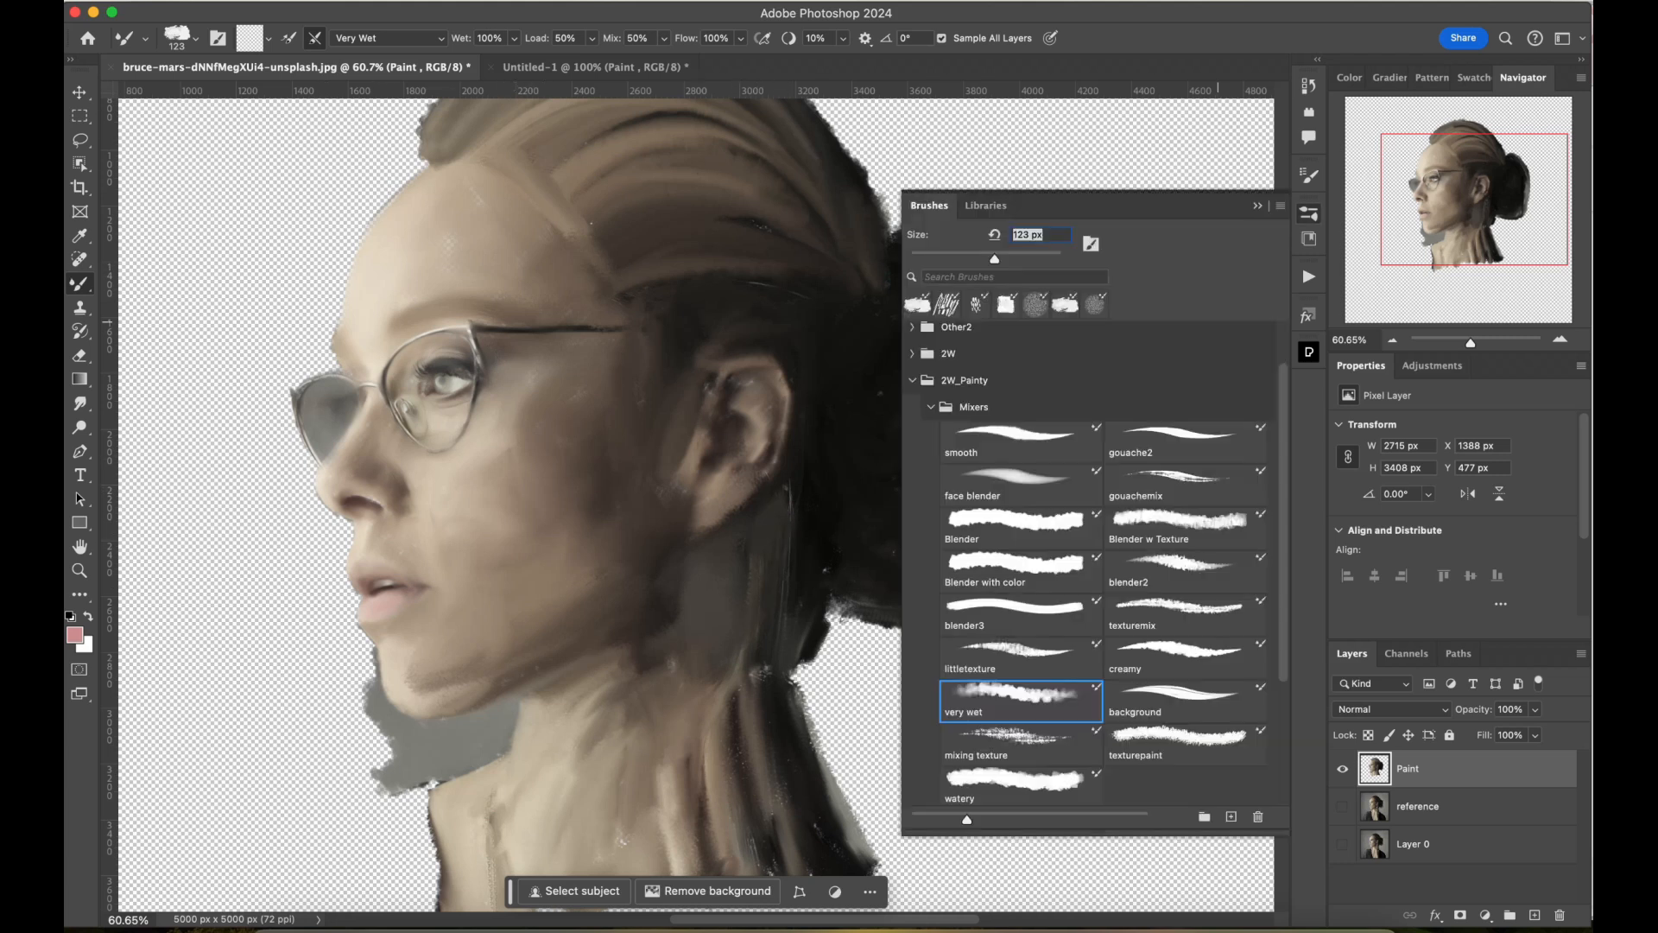
pyautogui.click(1020, 564)
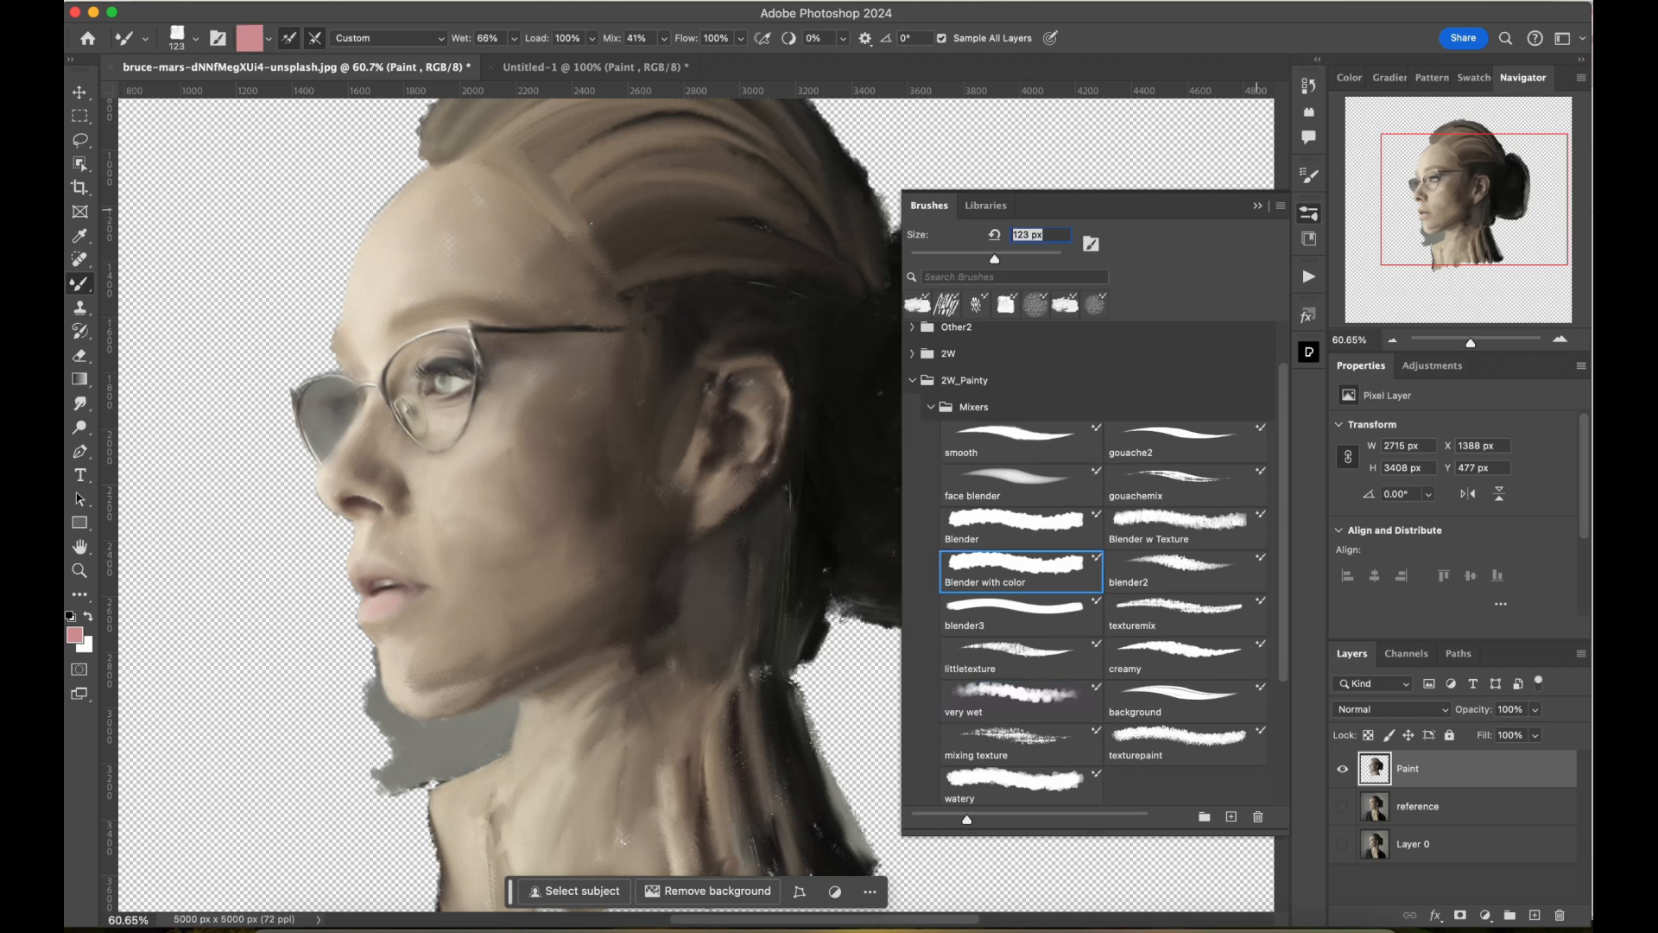
pyautogui.click(1258, 206)
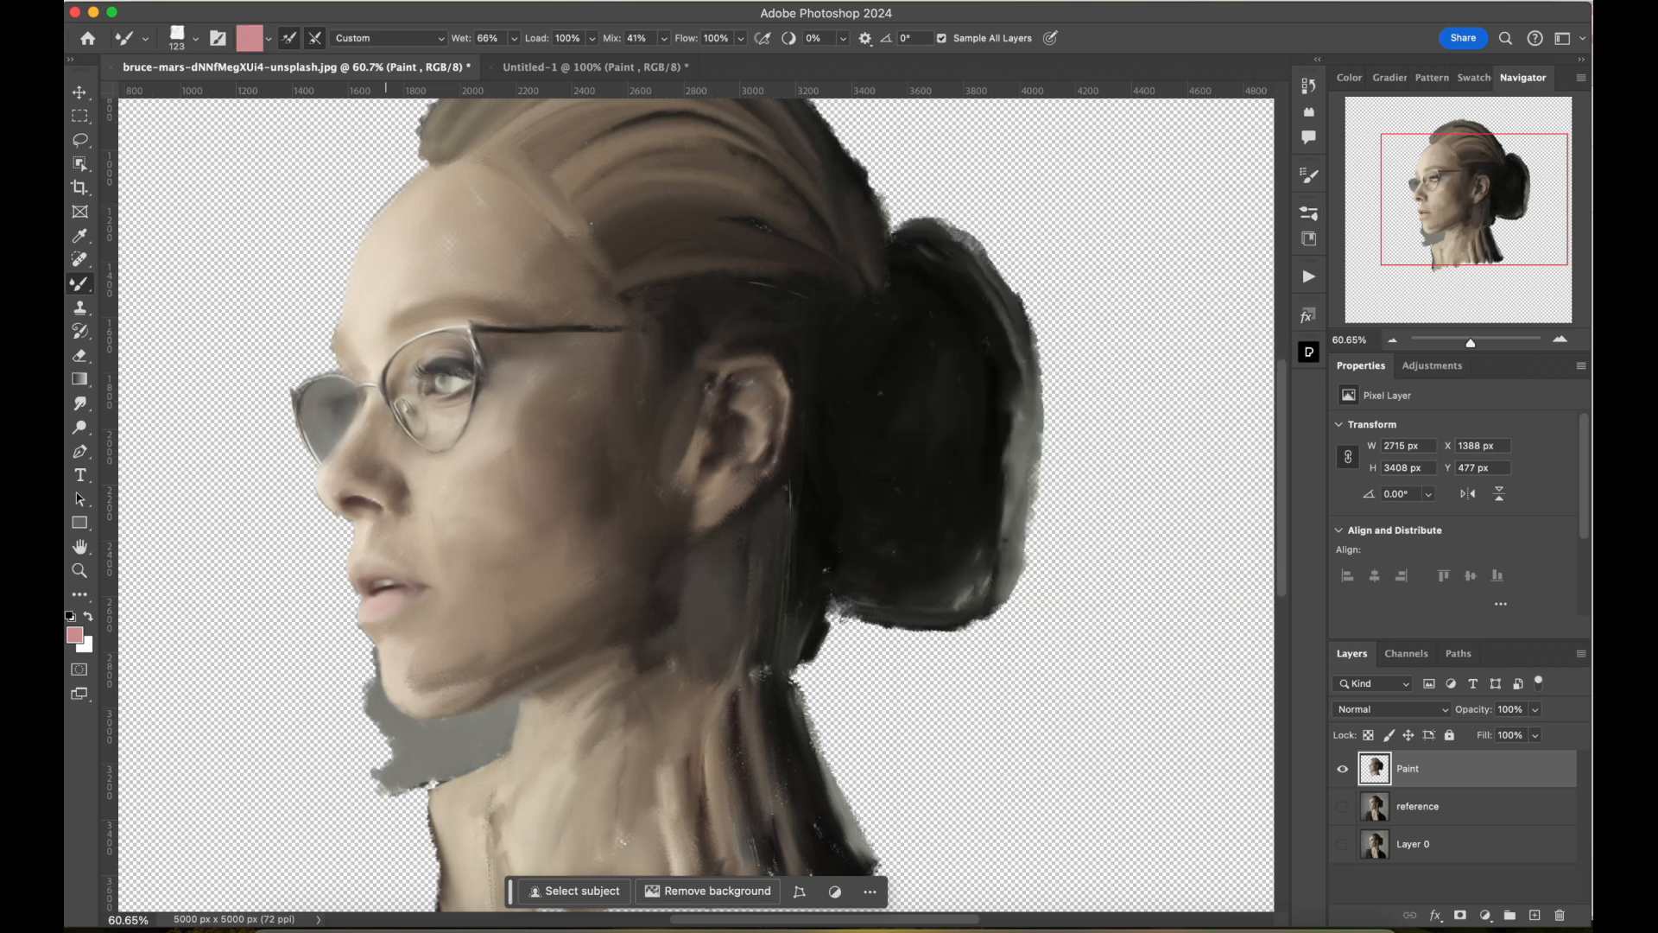
pyautogui.click(249, 38)
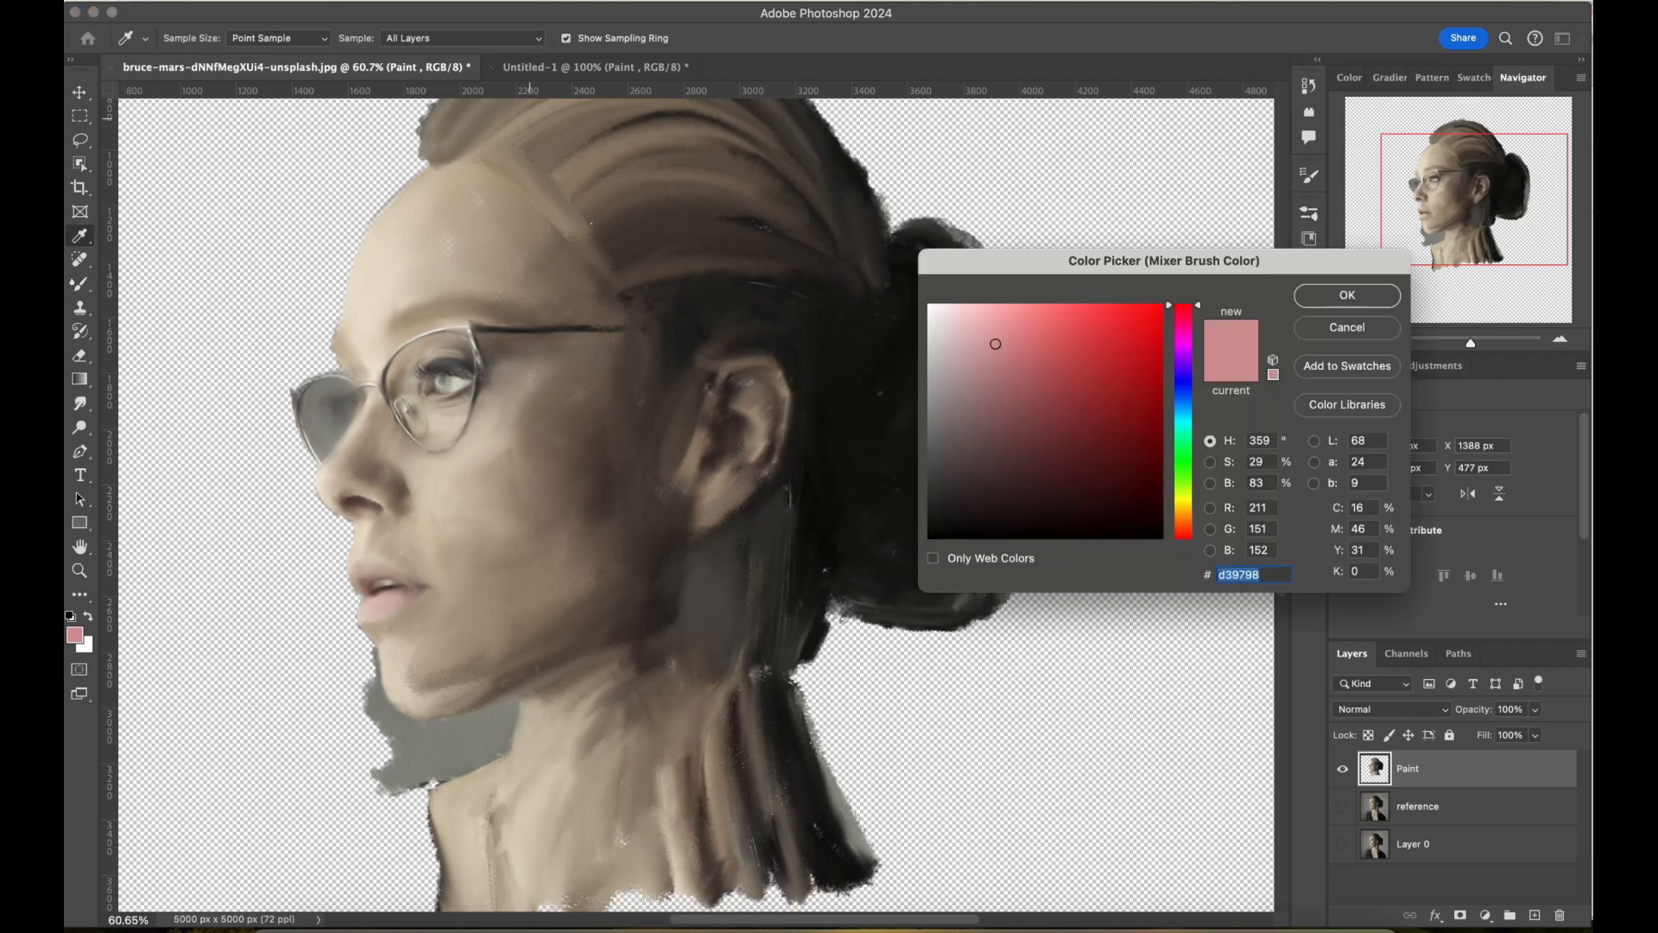
pyautogui.moveTo(1187, 498); pyautogui.dragTo(1187, 515)
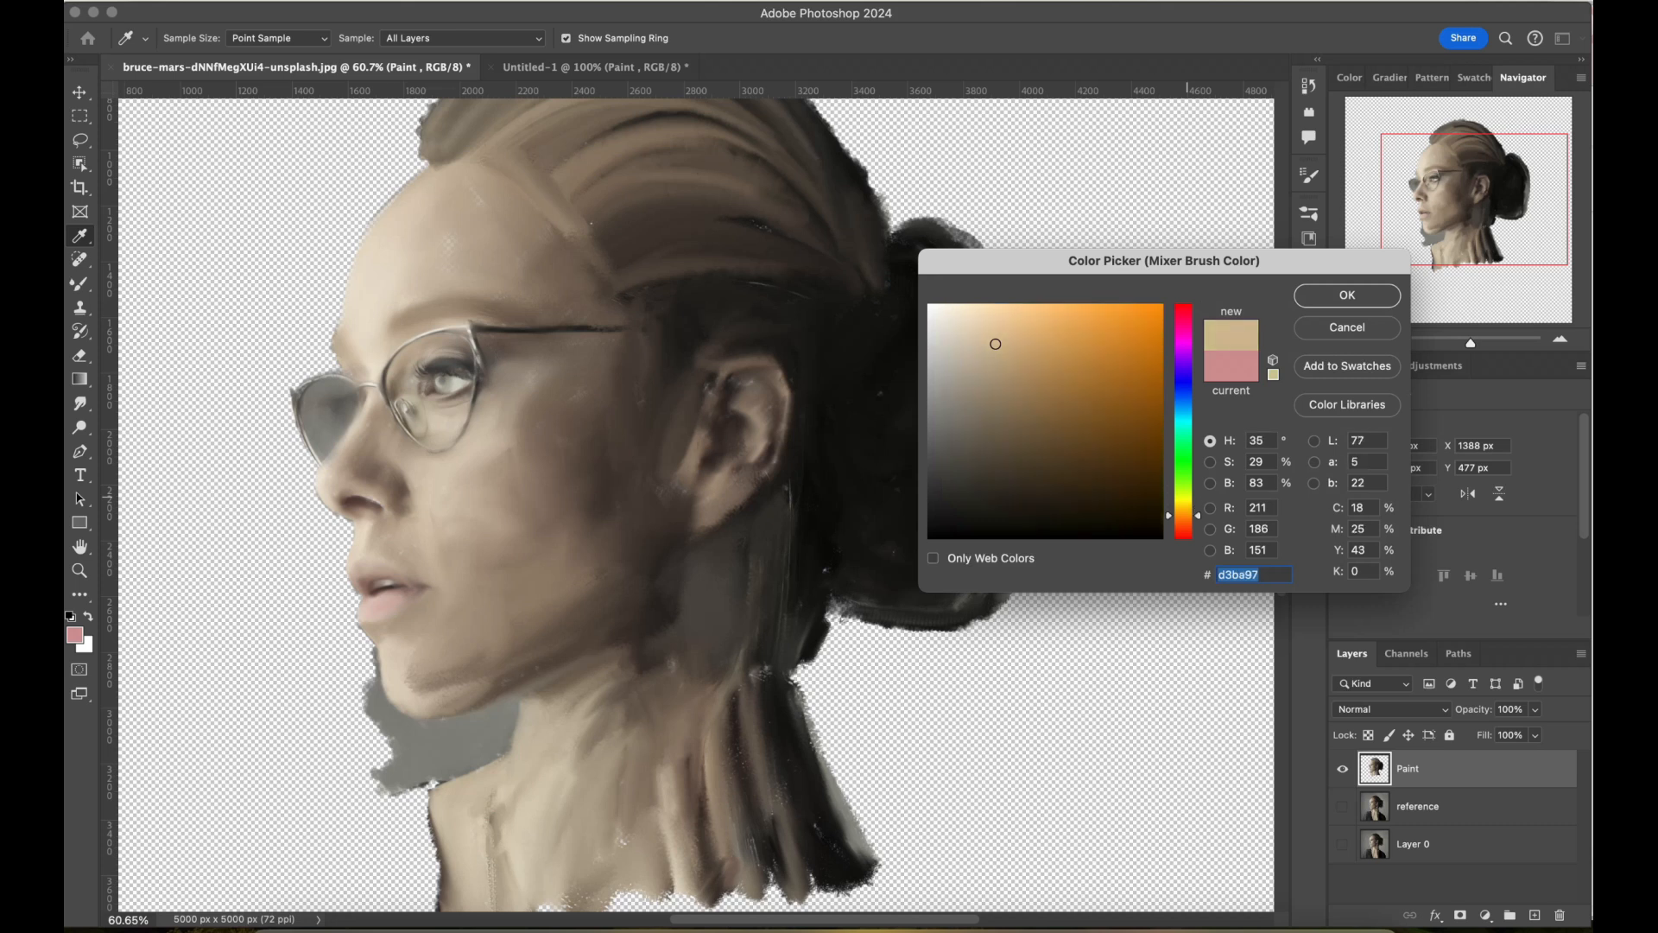
pyautogui.moveTo(995, 344); pyautogui.dragTo(1085, 329)
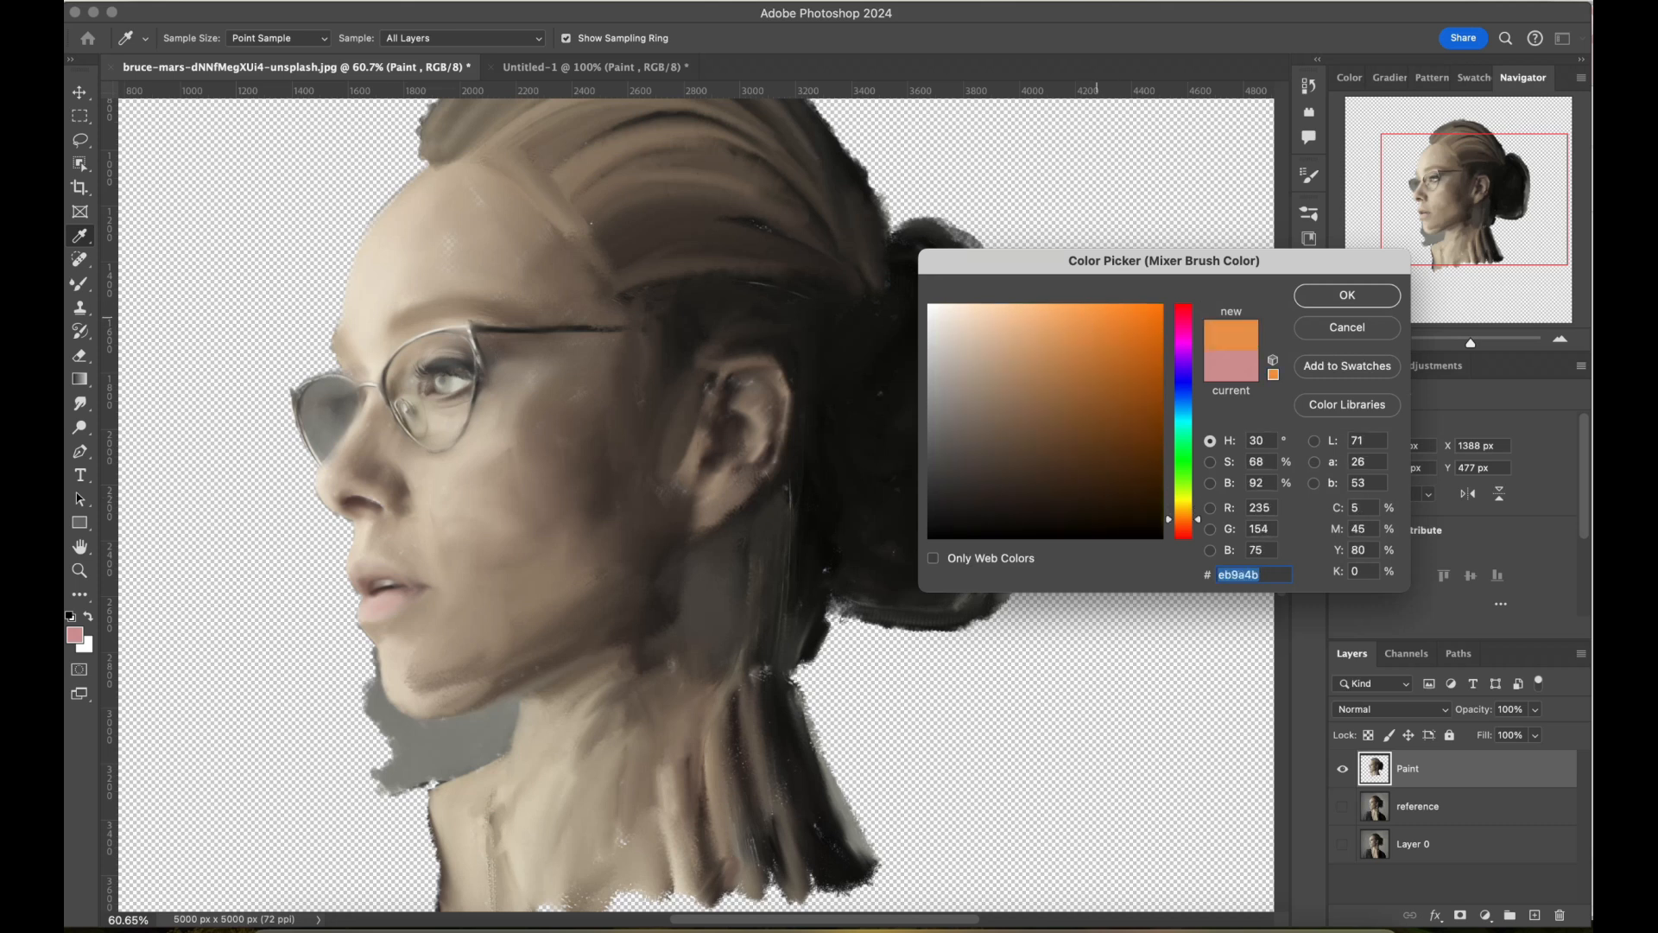
pyautogui.moveTo(1076, 329); pyautogui.dragTo(1069, 365)
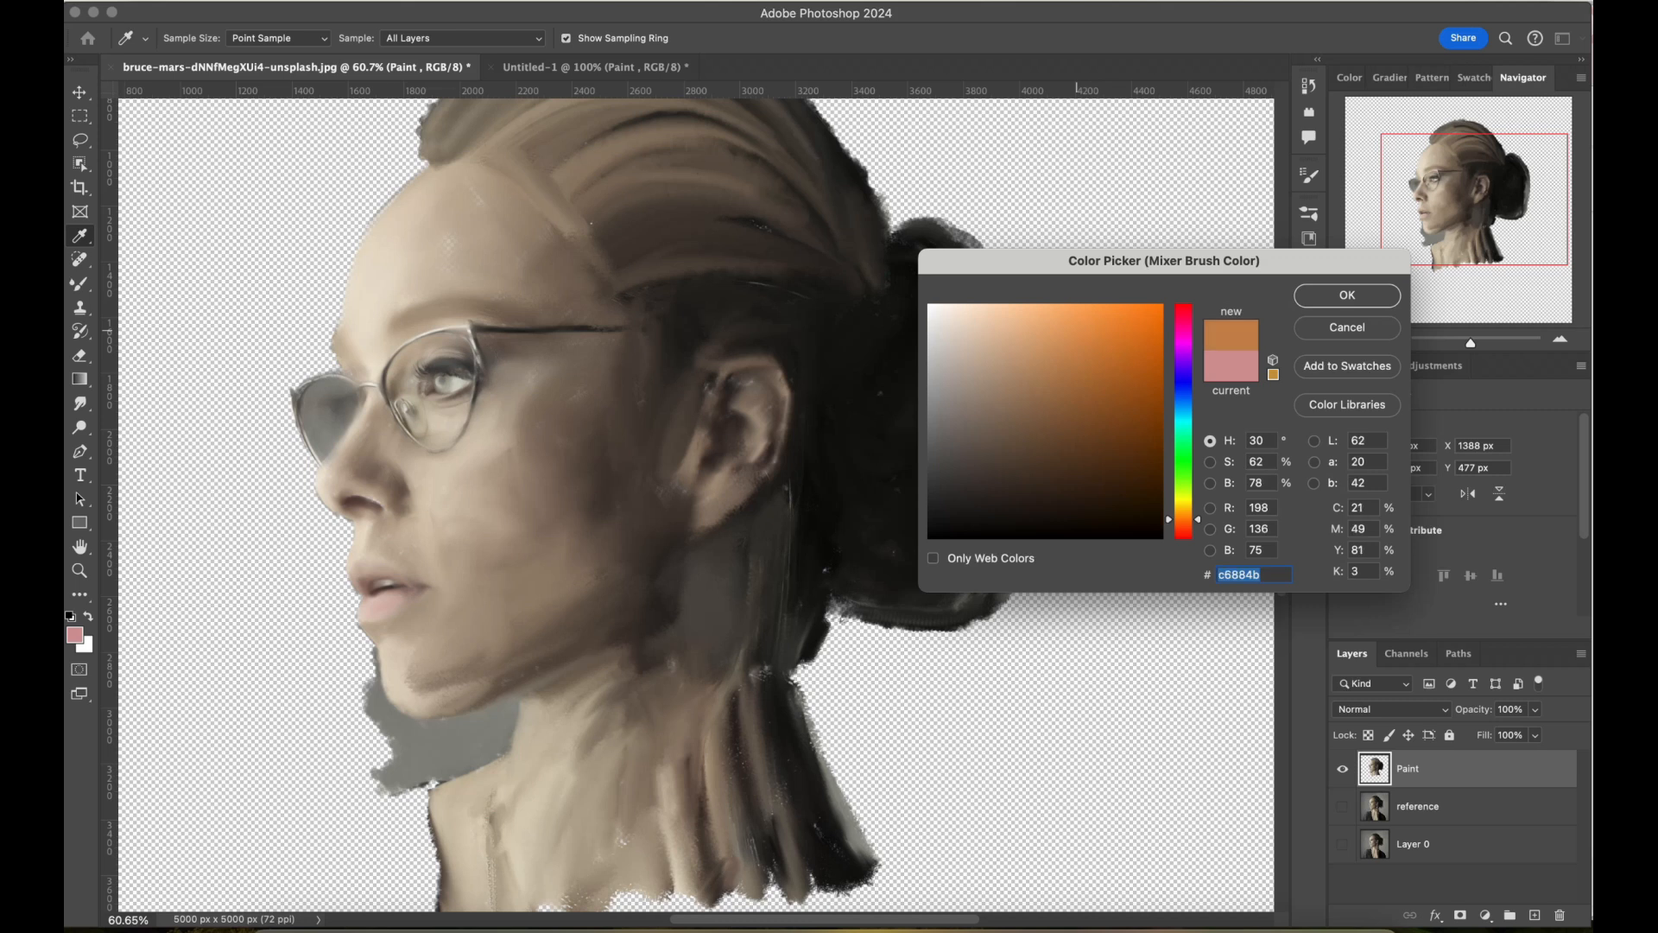
pyautogui.press('Return')
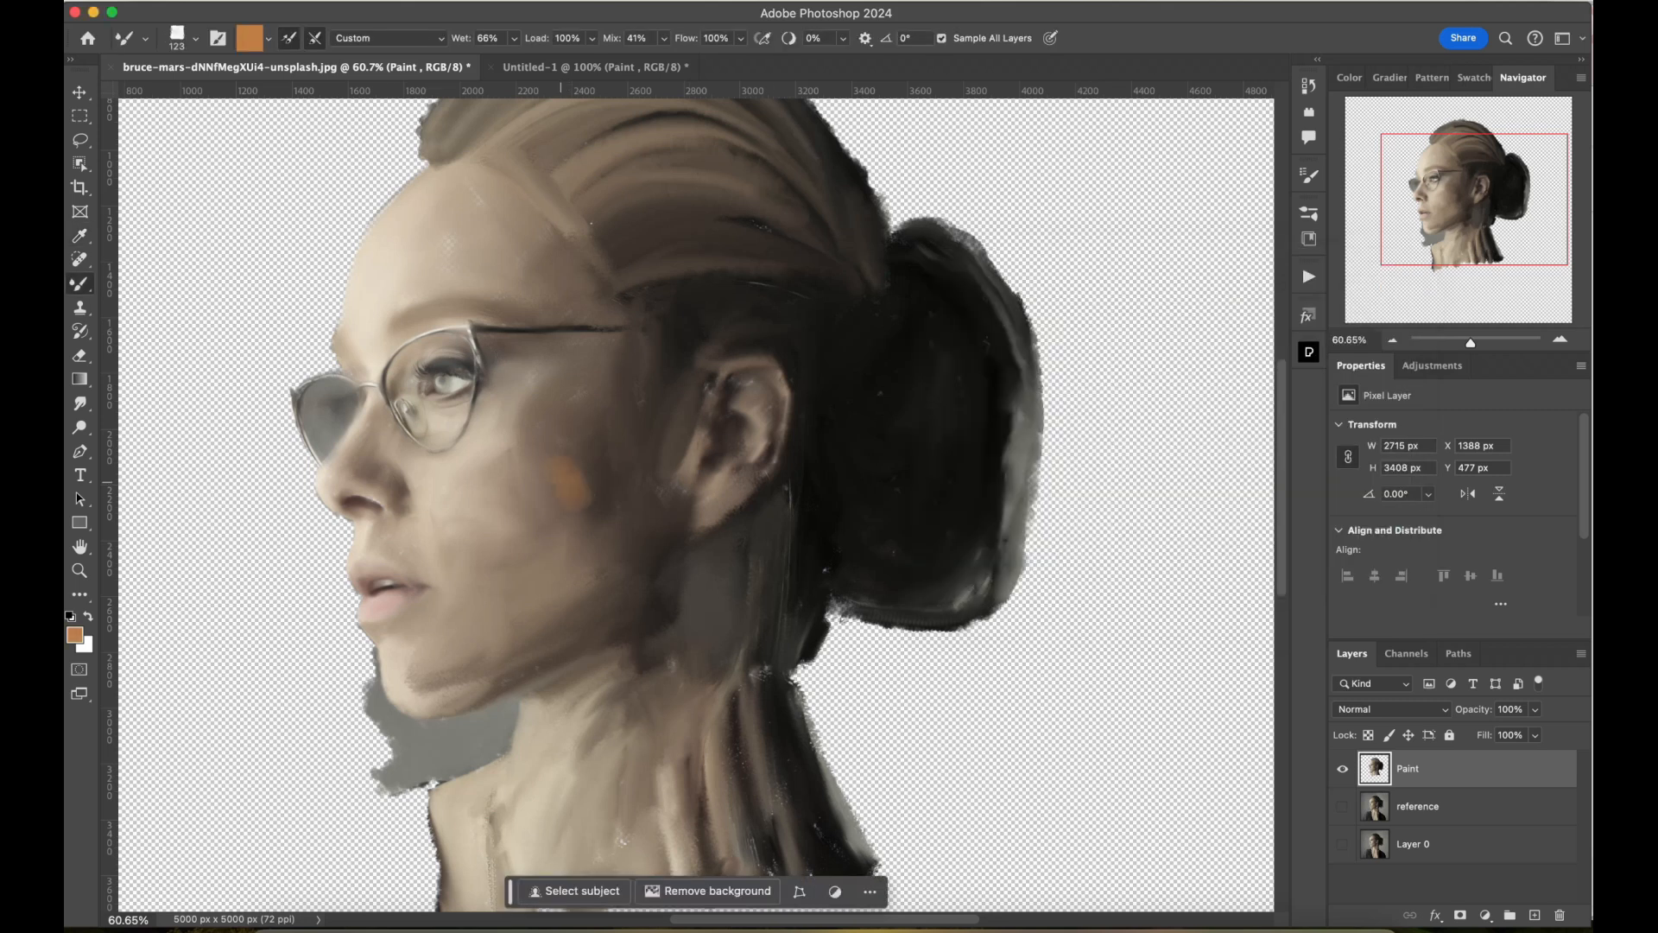
pyautogui.moveTo(571, 421); pyautogui.dragTo(530, 493)
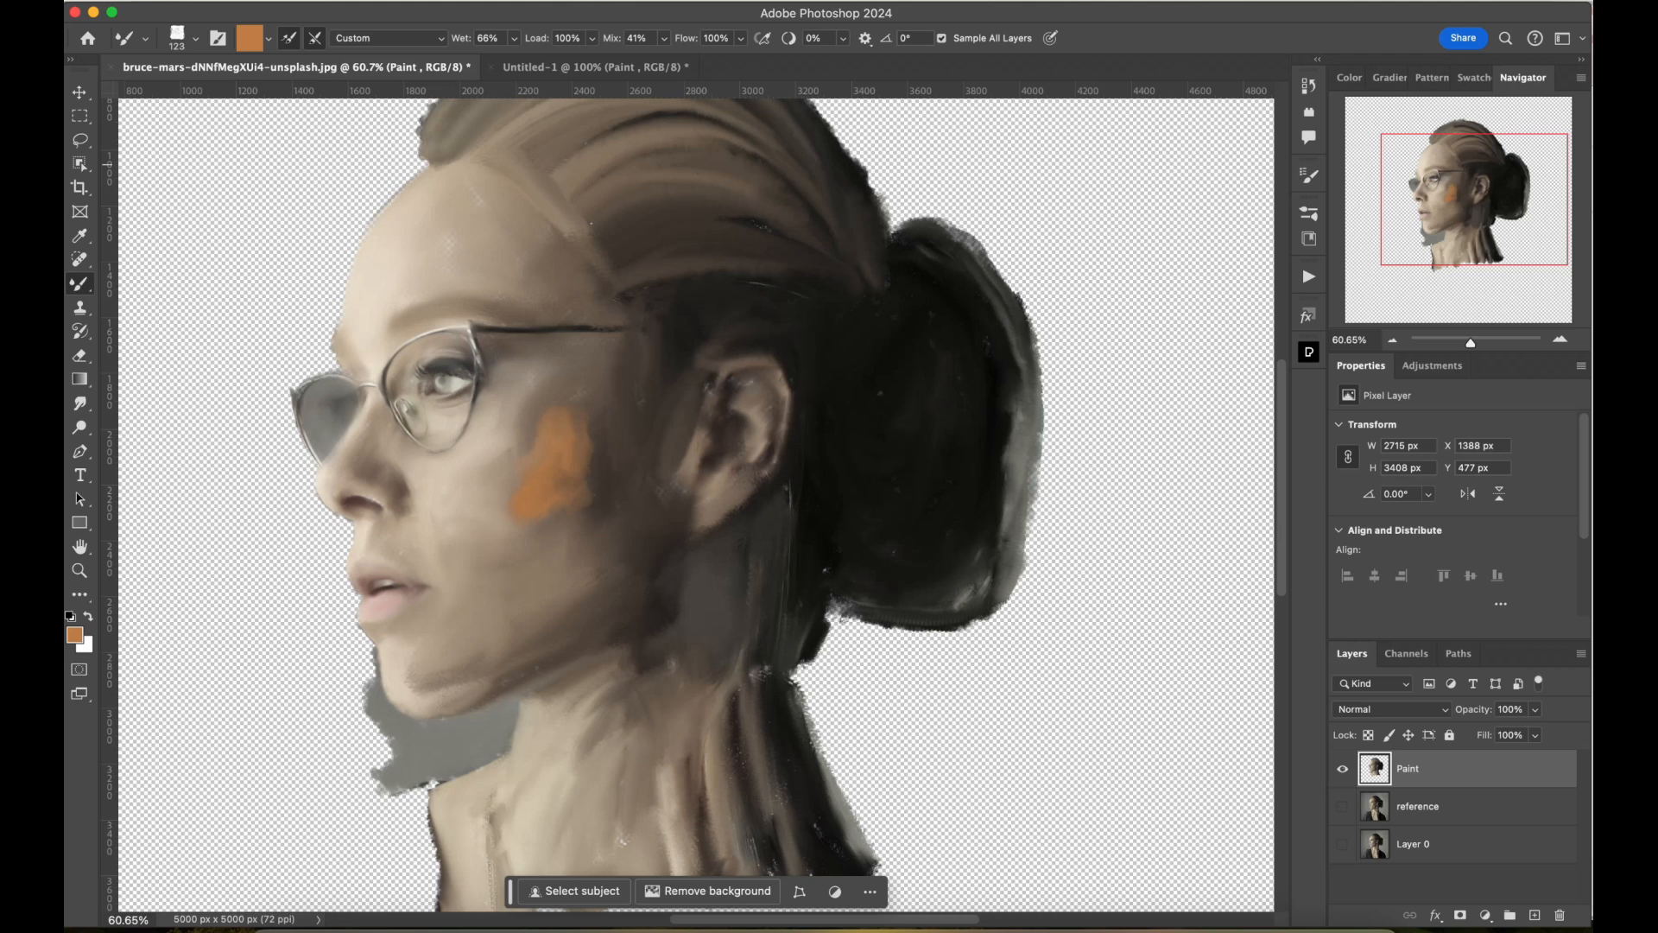
pyautogui.moveTo(730, 168)
pyautogui.mouseDown()
pyautogui.moveTo(605, 155)
pyautogui.moveTo(660, 155)
pyautogui.mouseUp()
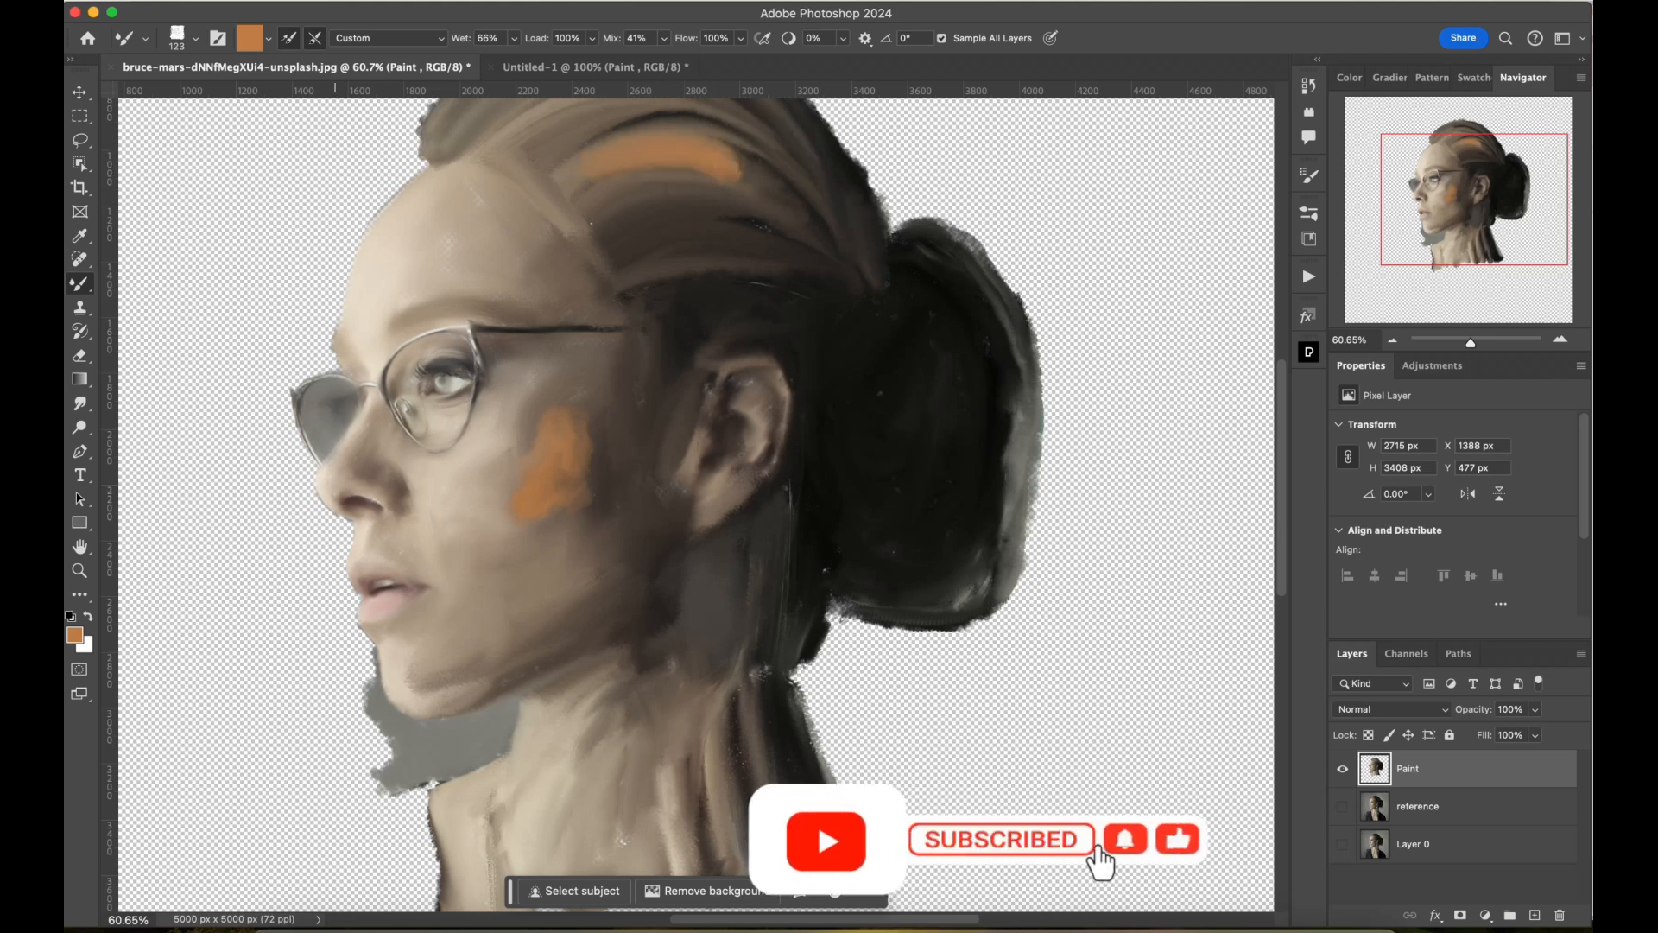
# Set the mixer brush color to dark brown 773f08 and paint curved strands inside the bun.
pyautogui.click(250, 38)
pyautogui.click(1114, 428)
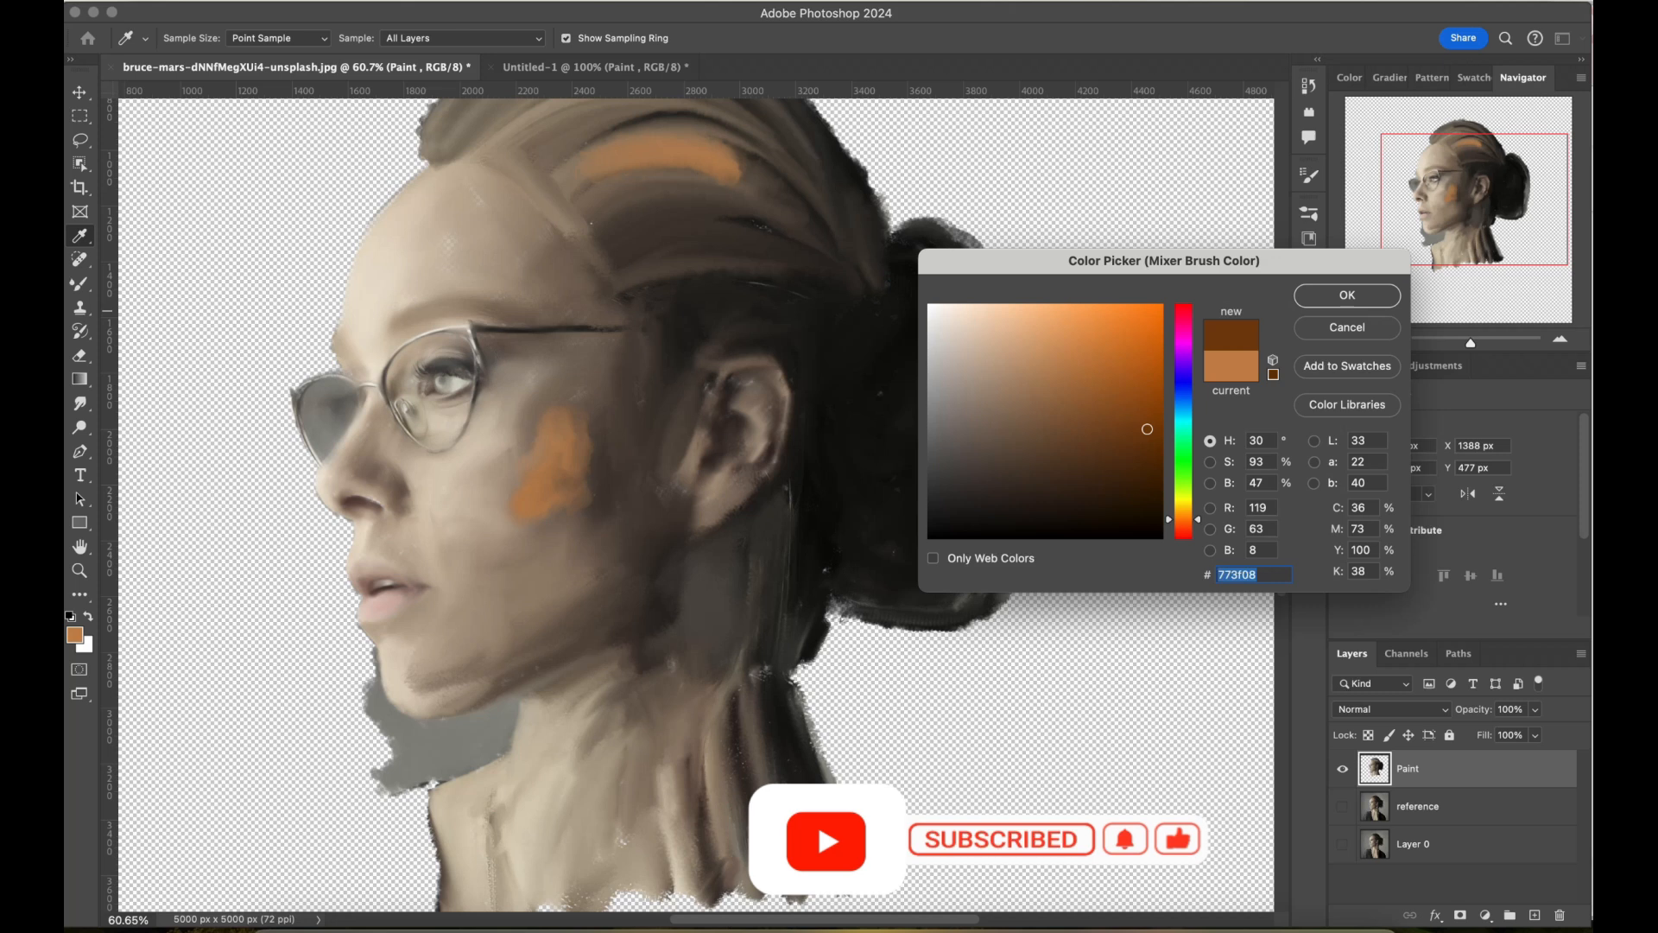
pyautogui.press('Return')
pyautogui.scroll(1, 691, 501)
pyautogui.scroll(5, 691, 501)
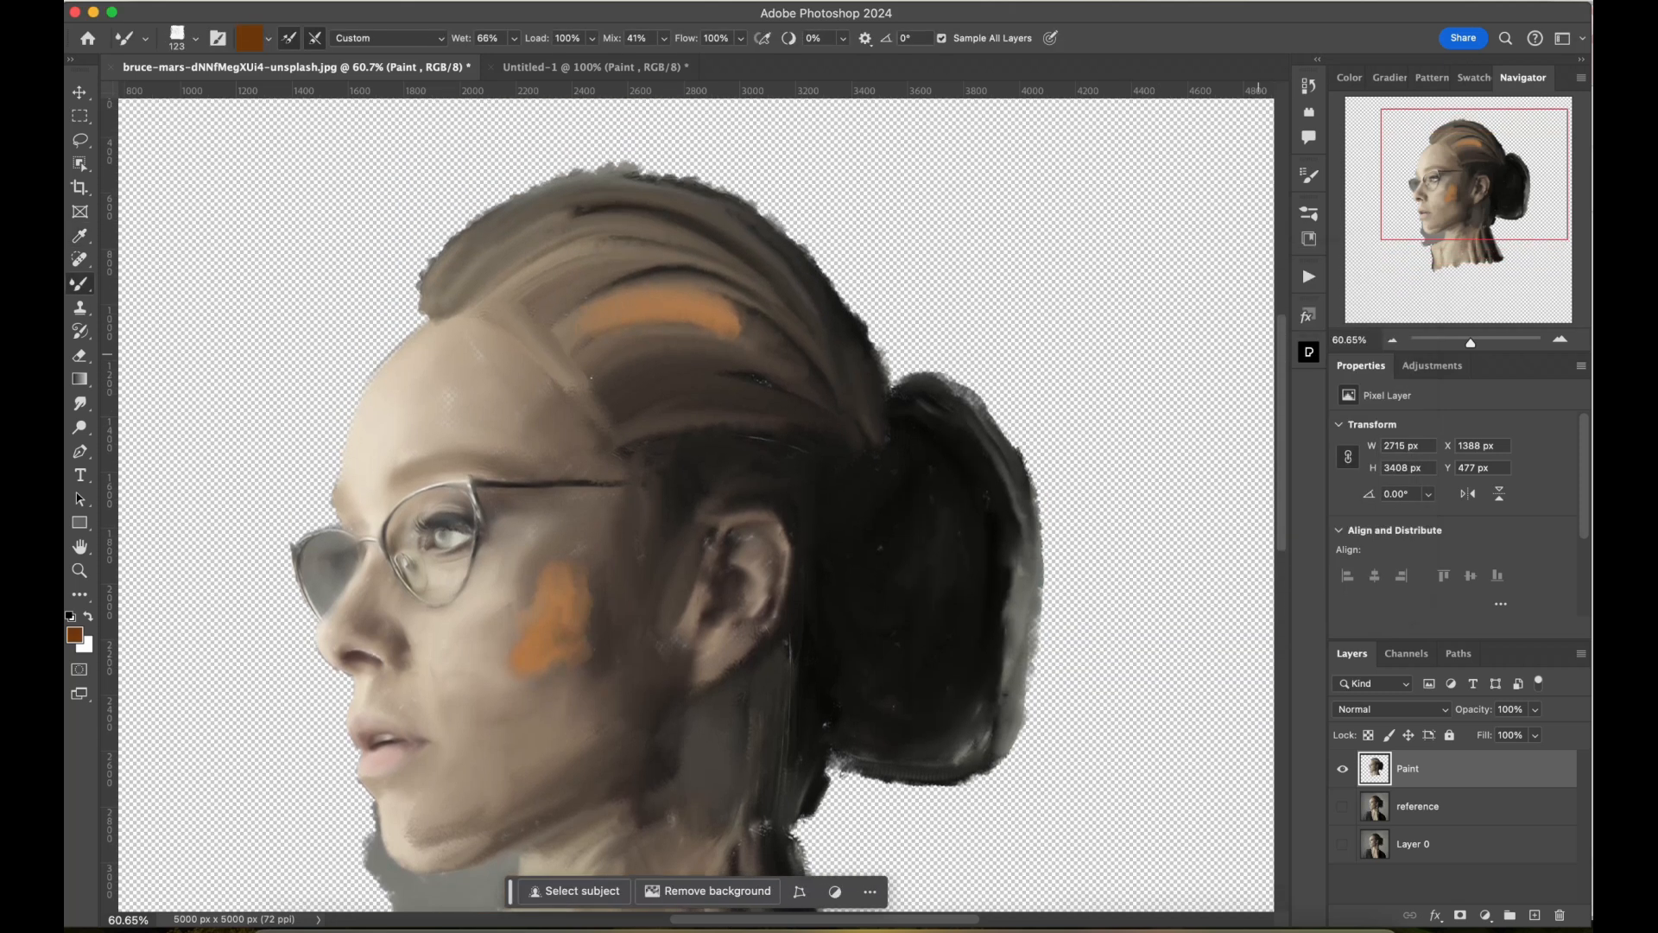
pyautogui.moveTo(918, 501)
pyautogui.mouseDown()
pyautogui.moveTo(954, 583)
pyautogui.moveTo(1001, 604)
pyautogui.moveTo(943, 466)
pyautogui.mouseUp()
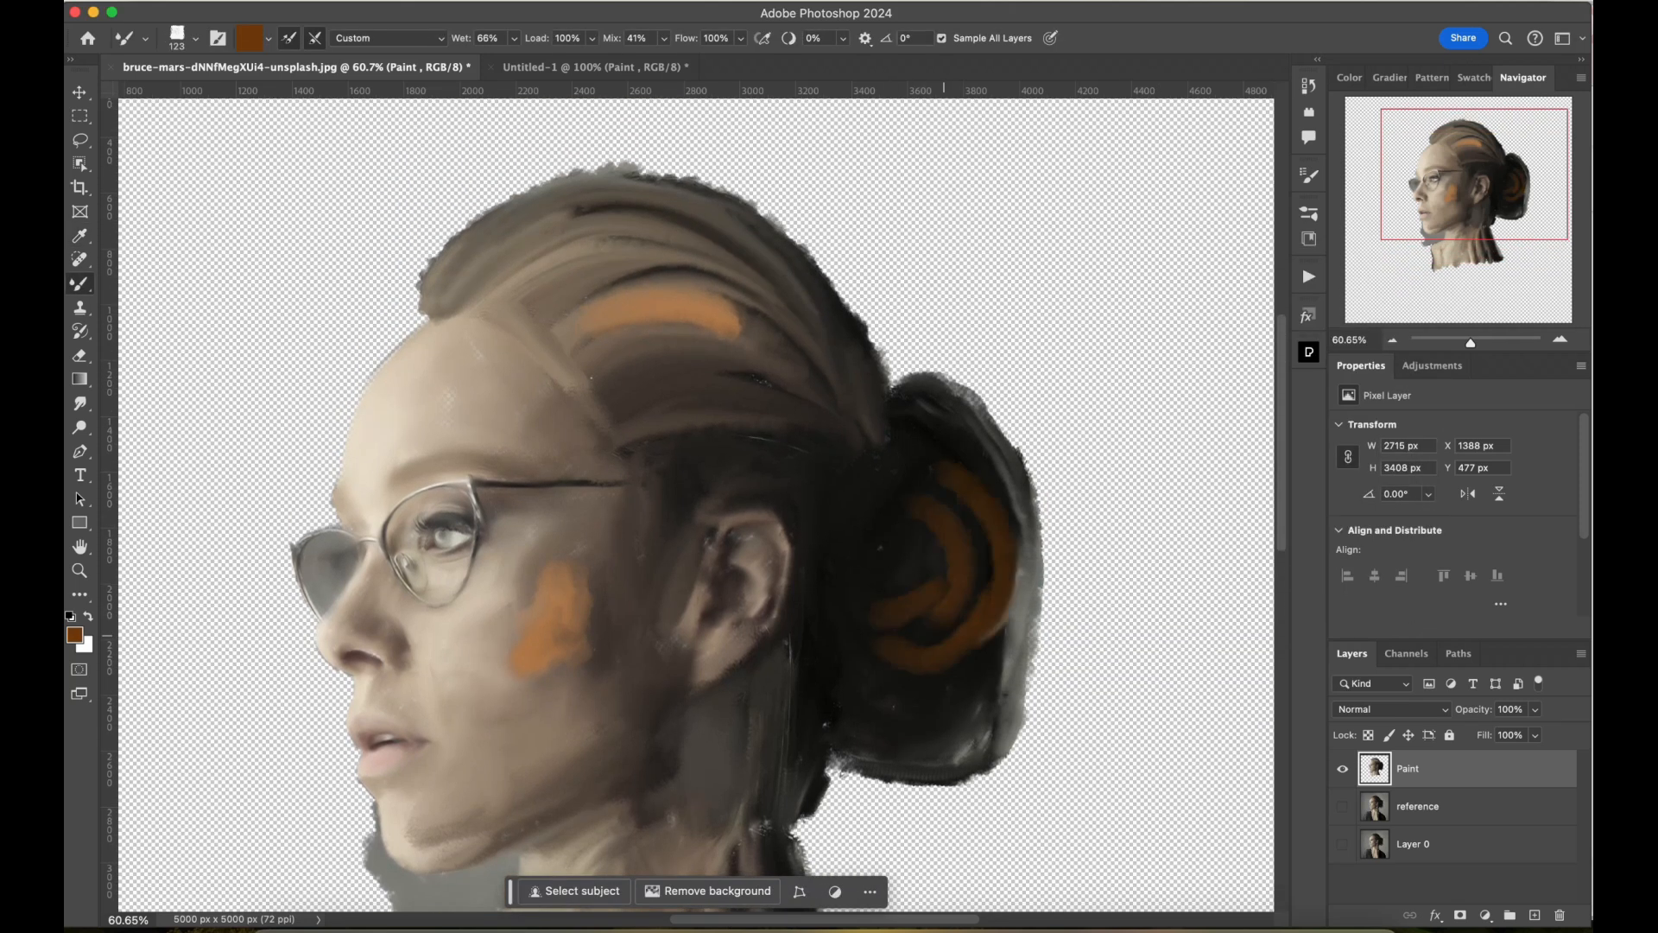
# Add brown strands along the top of the head, above the ear, and across the lower bun.
pyautogui.moveTo(540, 255)
pyautogui.mouseDown()
pyautogui.moveTo(682, 226)
pyautogui.moveTo(732, 275)
pyautogui.mouseUp()
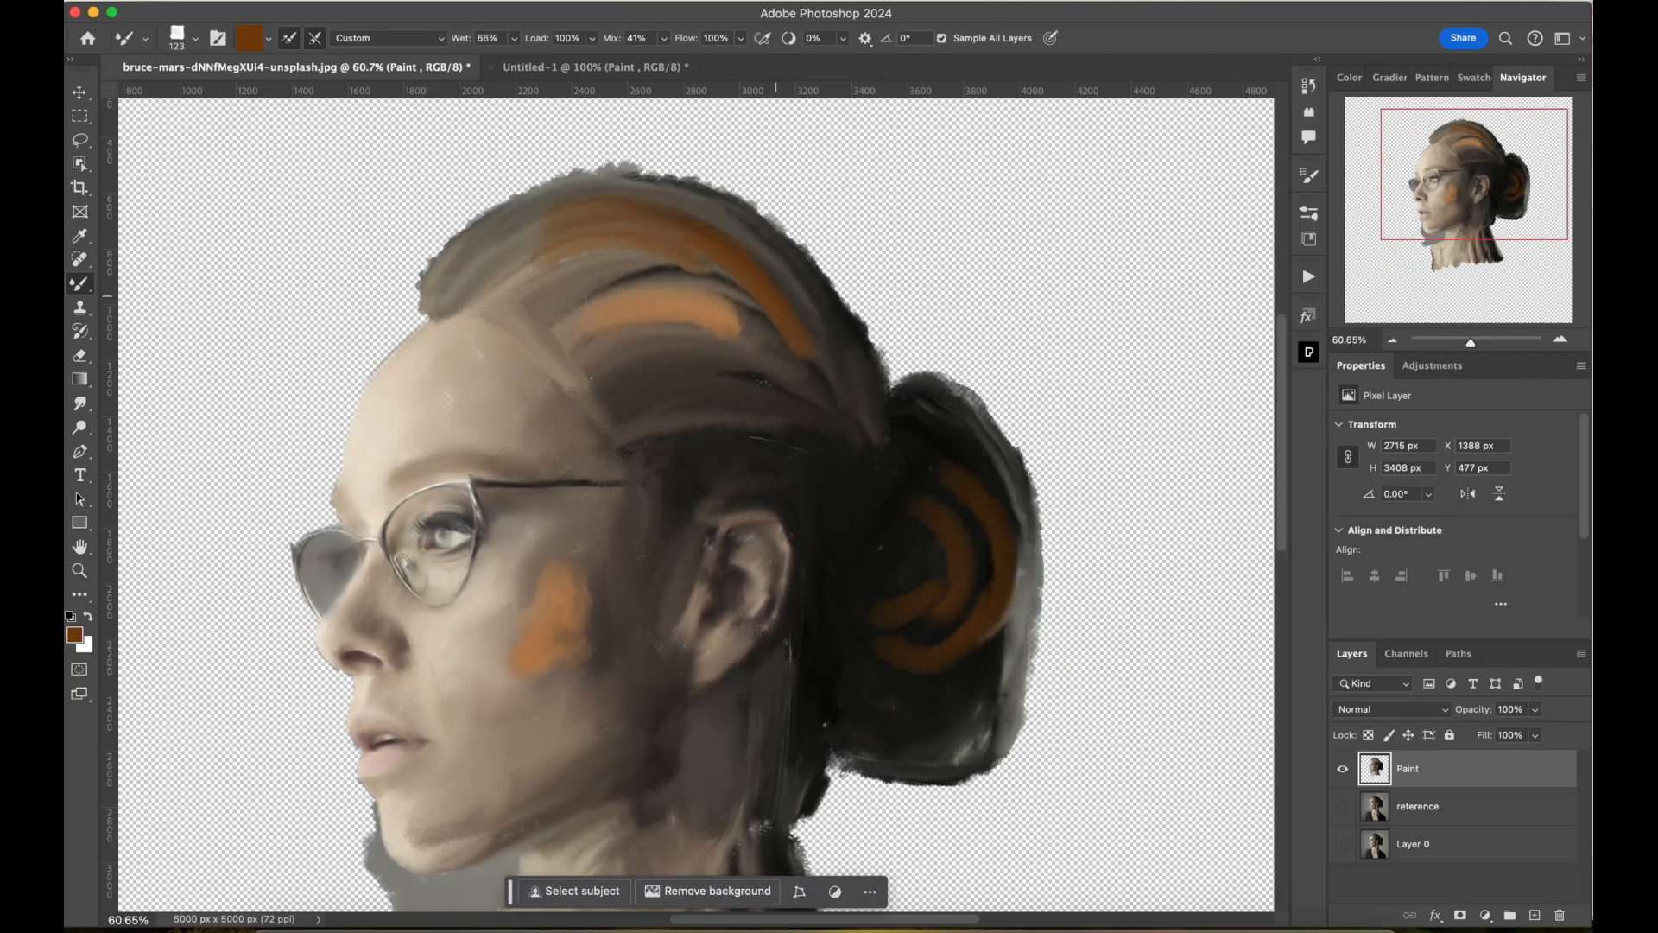
pyautogui.moveTo(707, 419)
pyautogui.mouseDown()
pyautogui.moveTo(846, 486)
pyautogui.moveTo(850, 529)
pyautogui.mouseUp()
pyautogui.moveTo(972, 516); pyautogui.dragTo(874, 702)
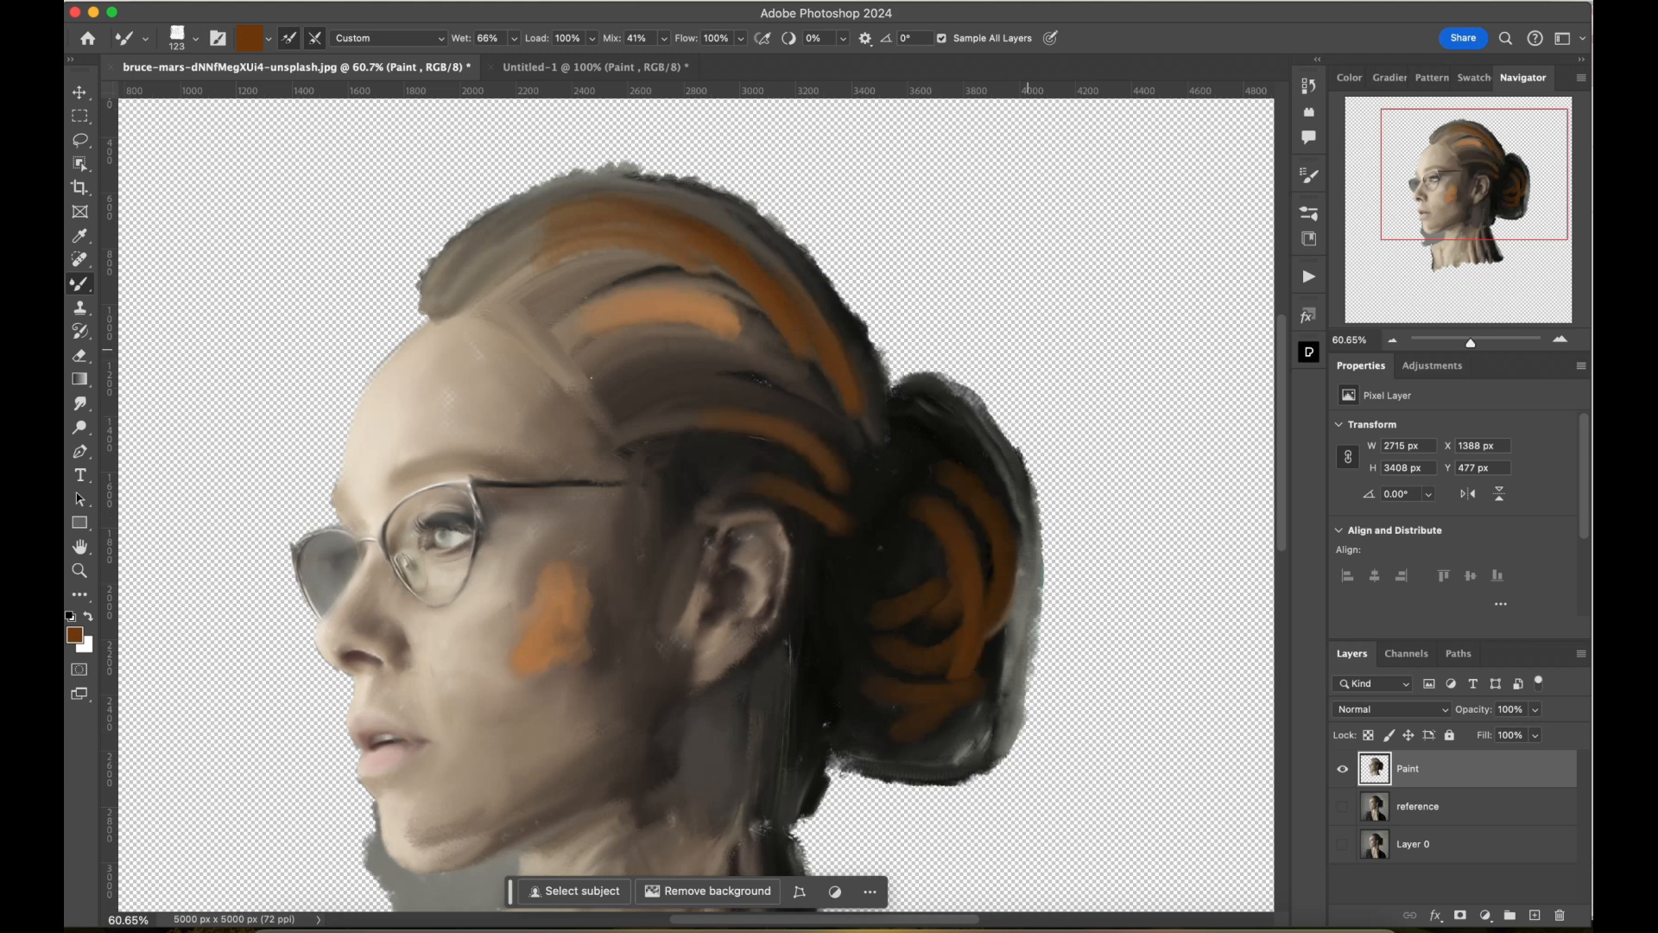
# Blend the orange and brown strands on the upper hair and inside the bun with the very wet mixer brush at up to 175 px.
pyautogui.click(1309, 213)
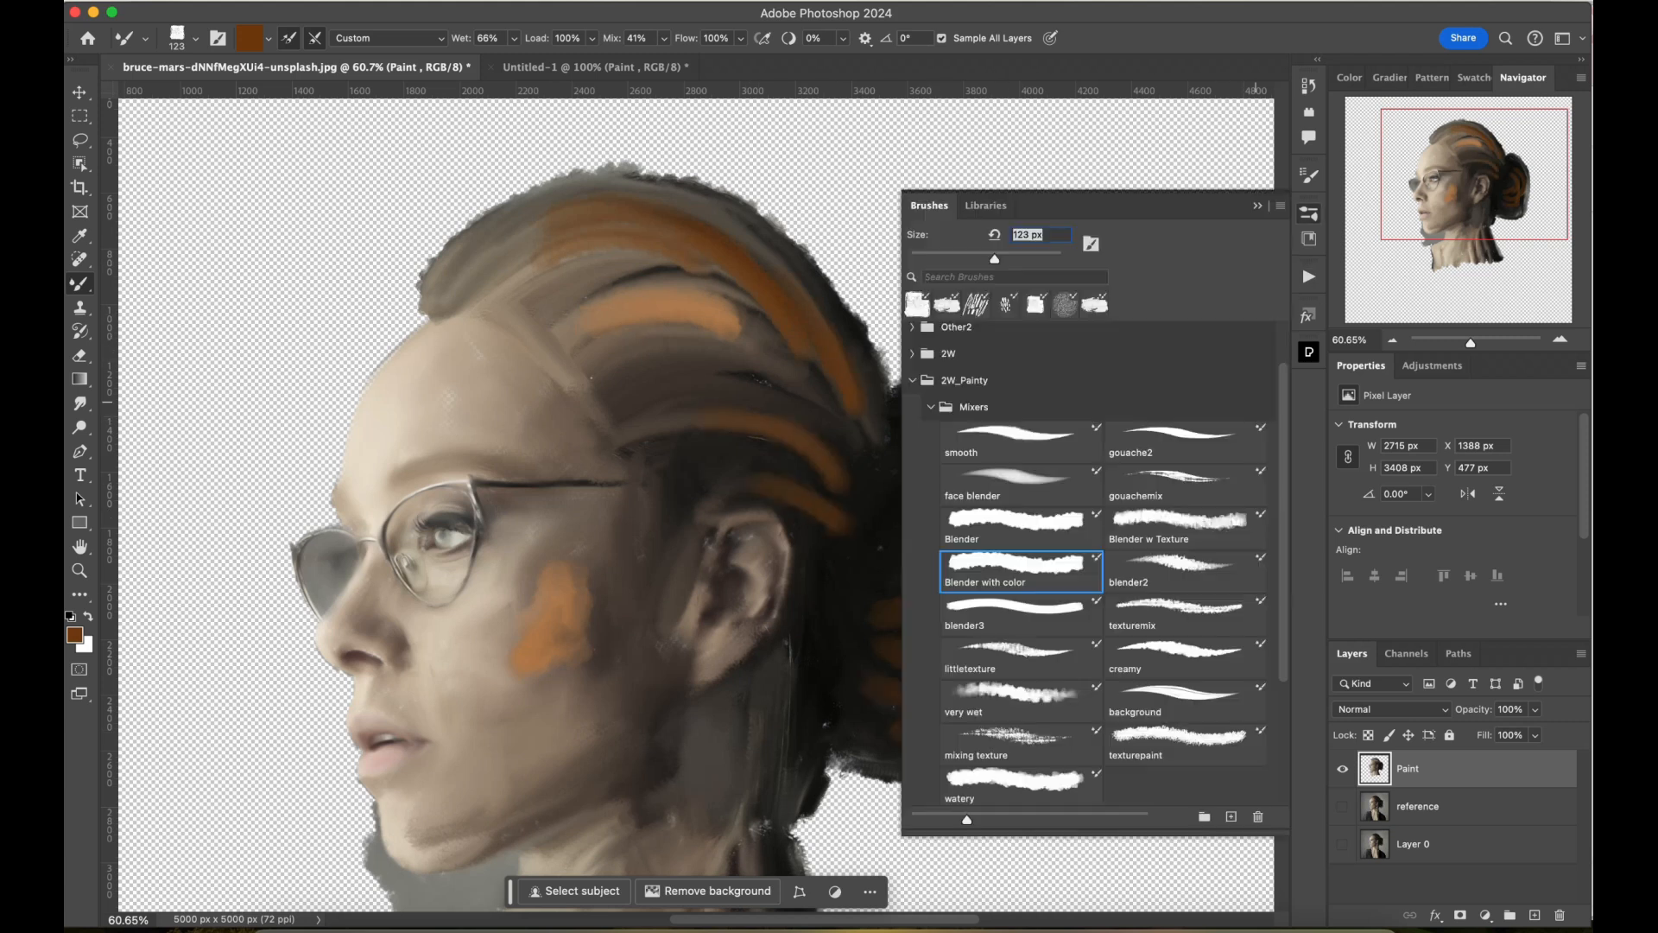
pyautogui.click(1044, 703)
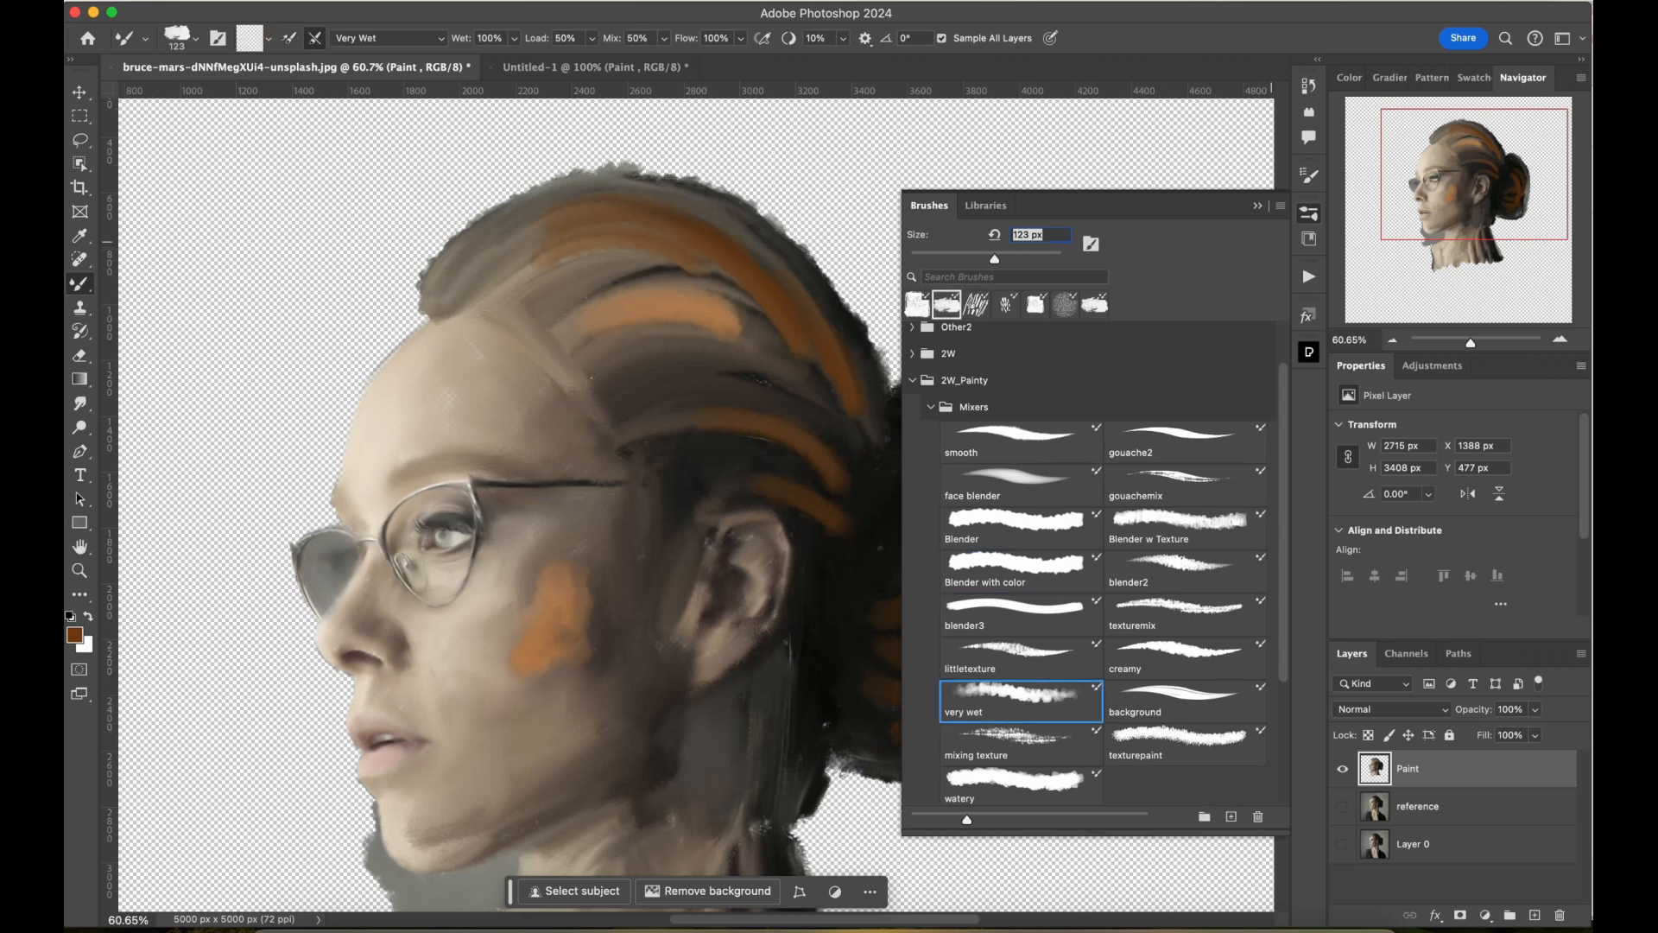
pyautogui.click(1258, 206)
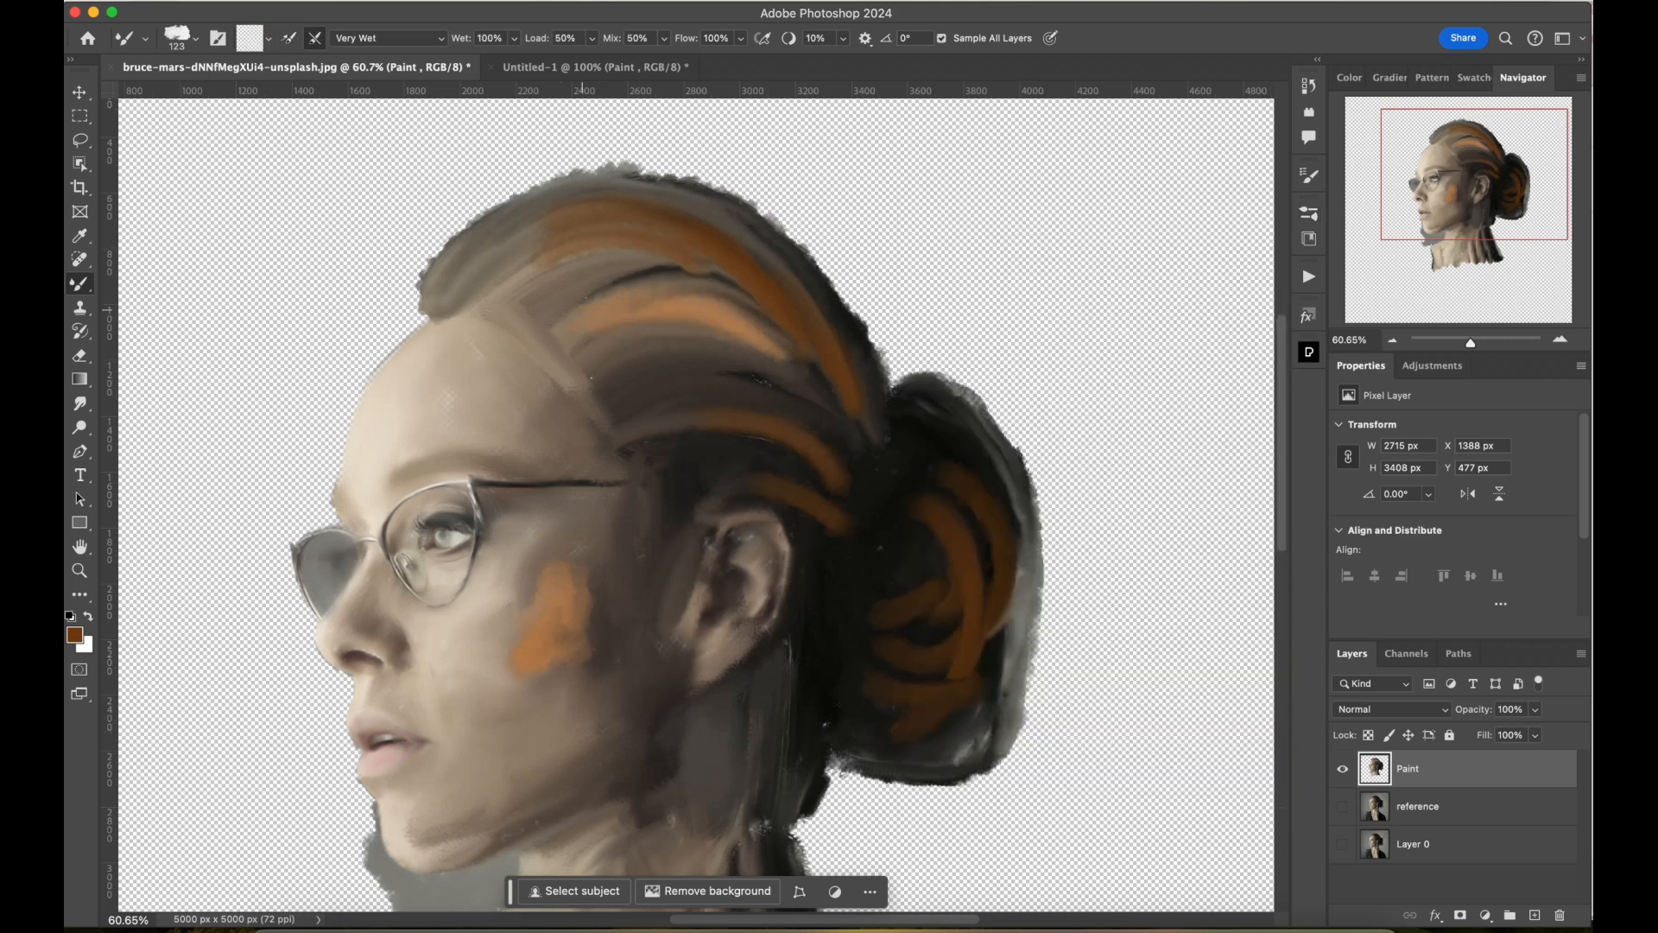
pyautogui.moveTo(566, 251); pyautogui.dragTo(691, 307)
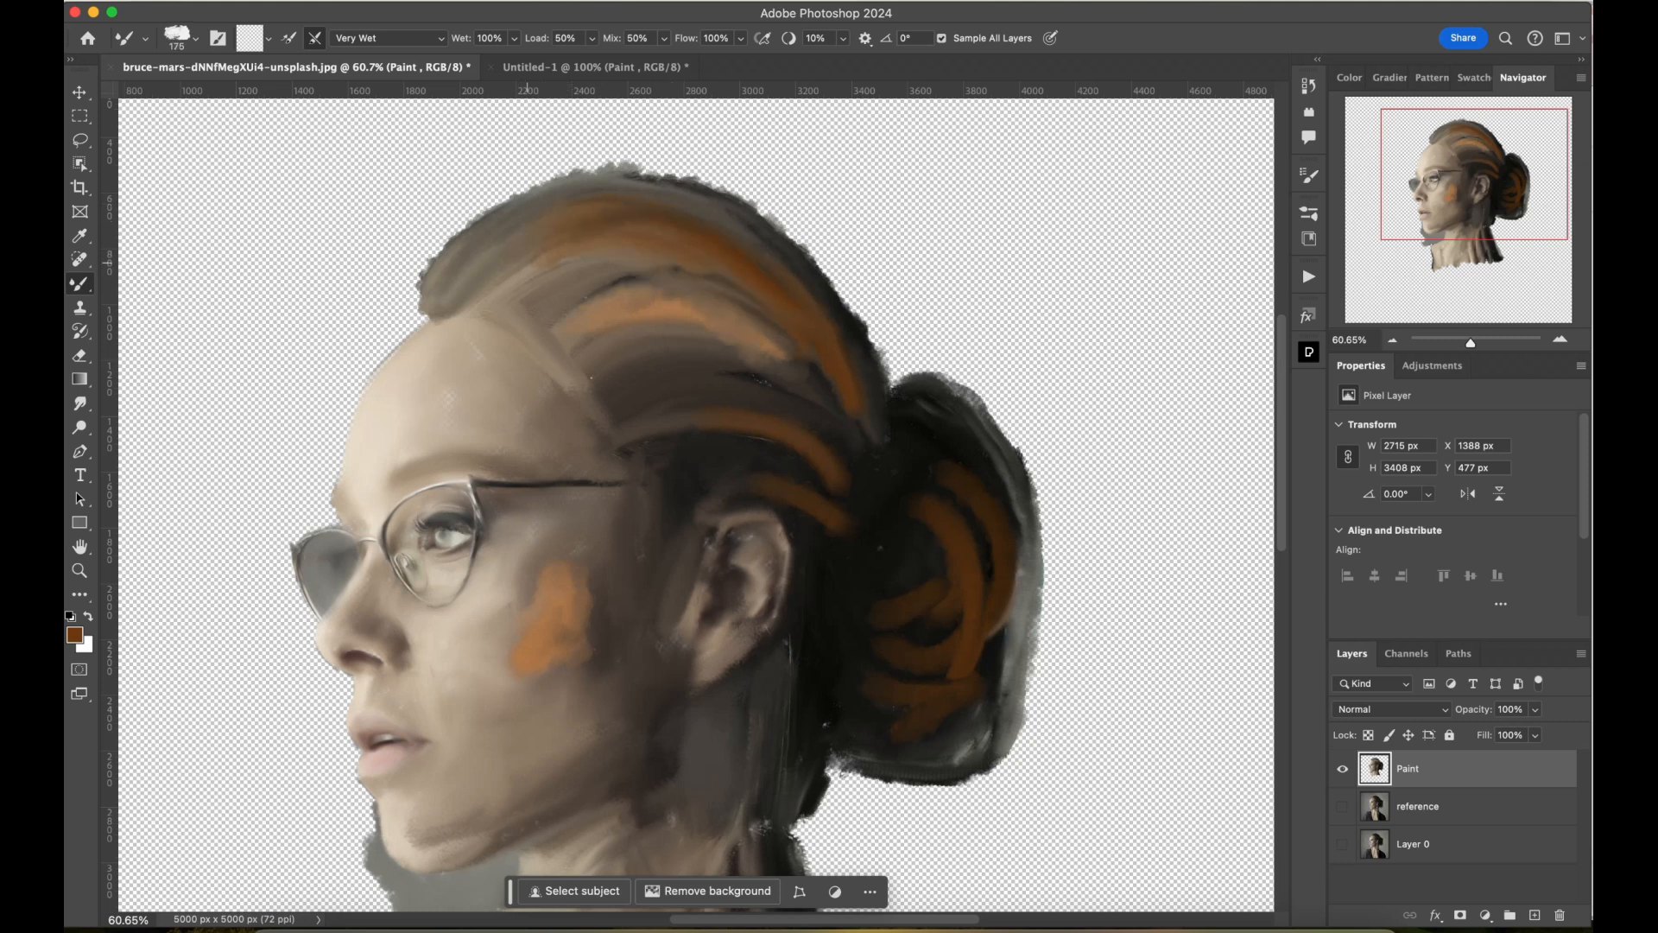
pyautogui.moveTo(527, 262); pyautogui.dragTo(781, 356)
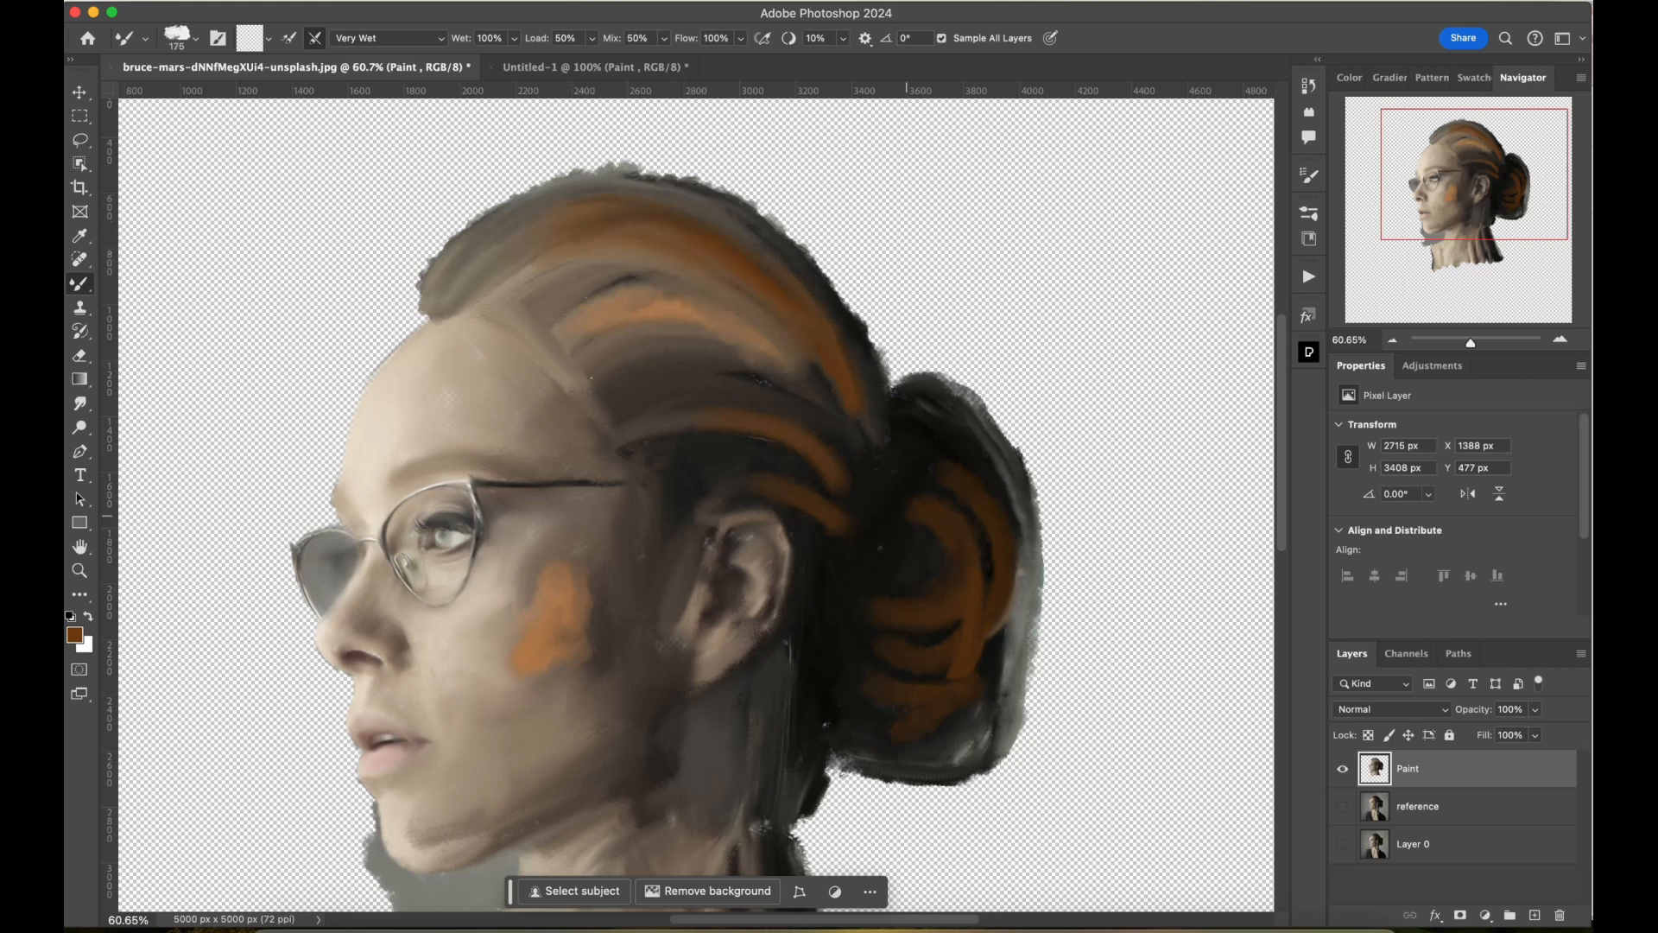
pyautogui.moveTo(872, 518); pyautogui.dragTo(958, 634)
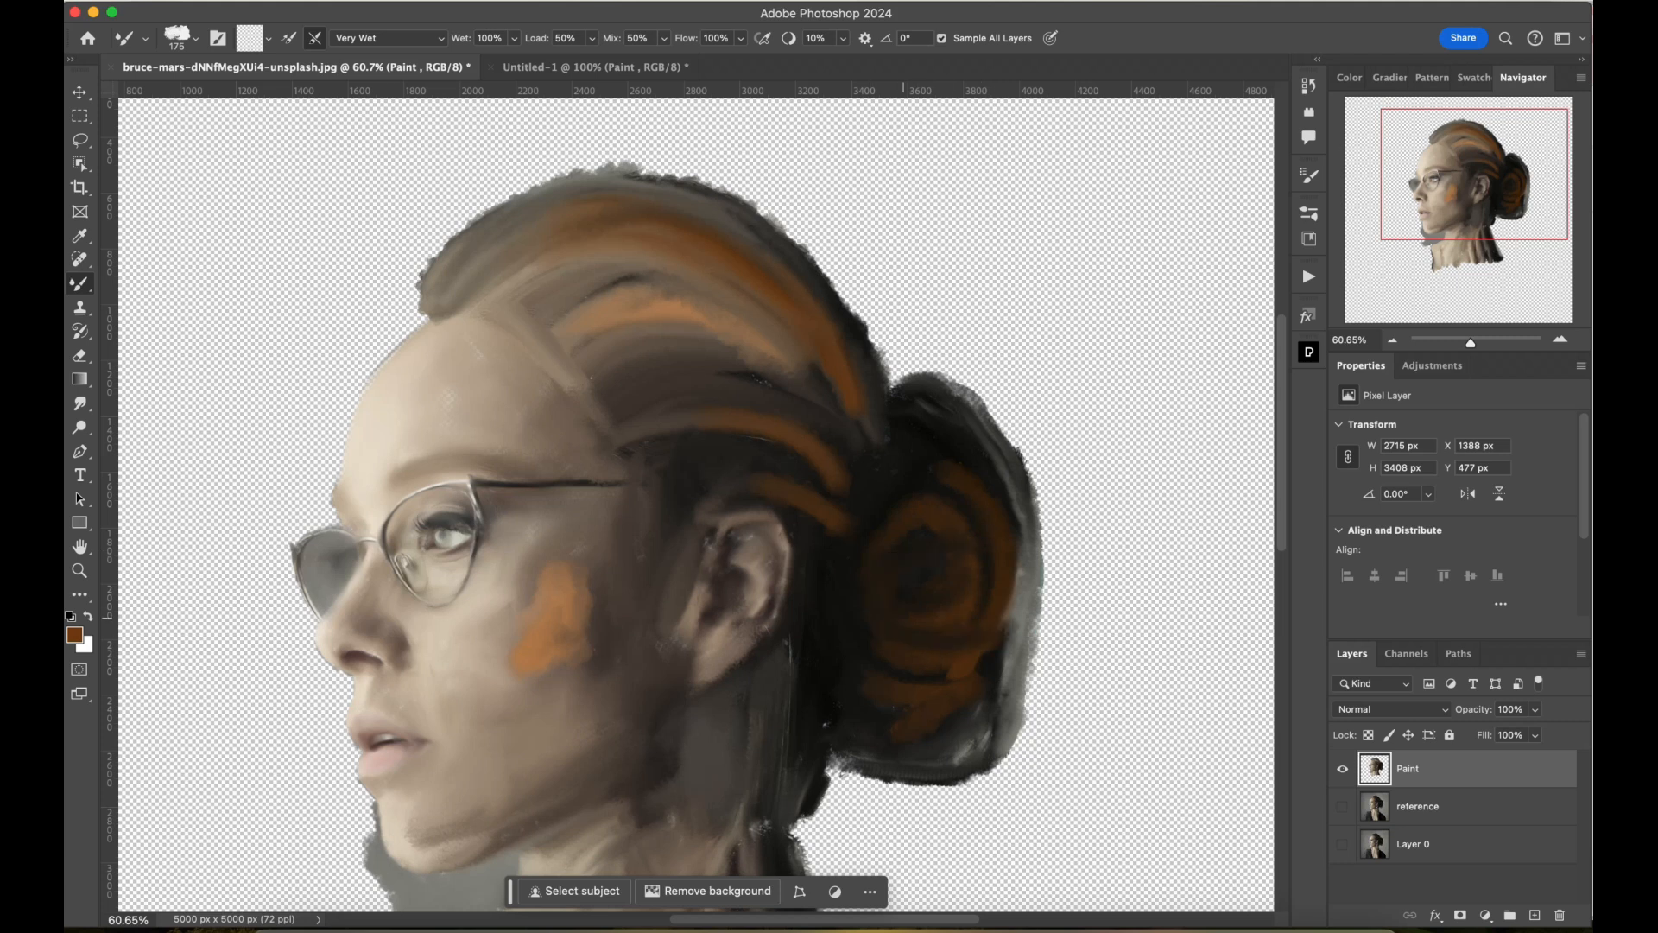
pyautogui.moveTo(931, 695)
pyautogui.mouseDown()
pyautogui.moveTo(993, 686)
pyautogui.moveTo(951, 471)
pyautogui.moveTo(1023, 552)
pyautogui.moveTo(975, 751)
pyautogui.mouseUp()
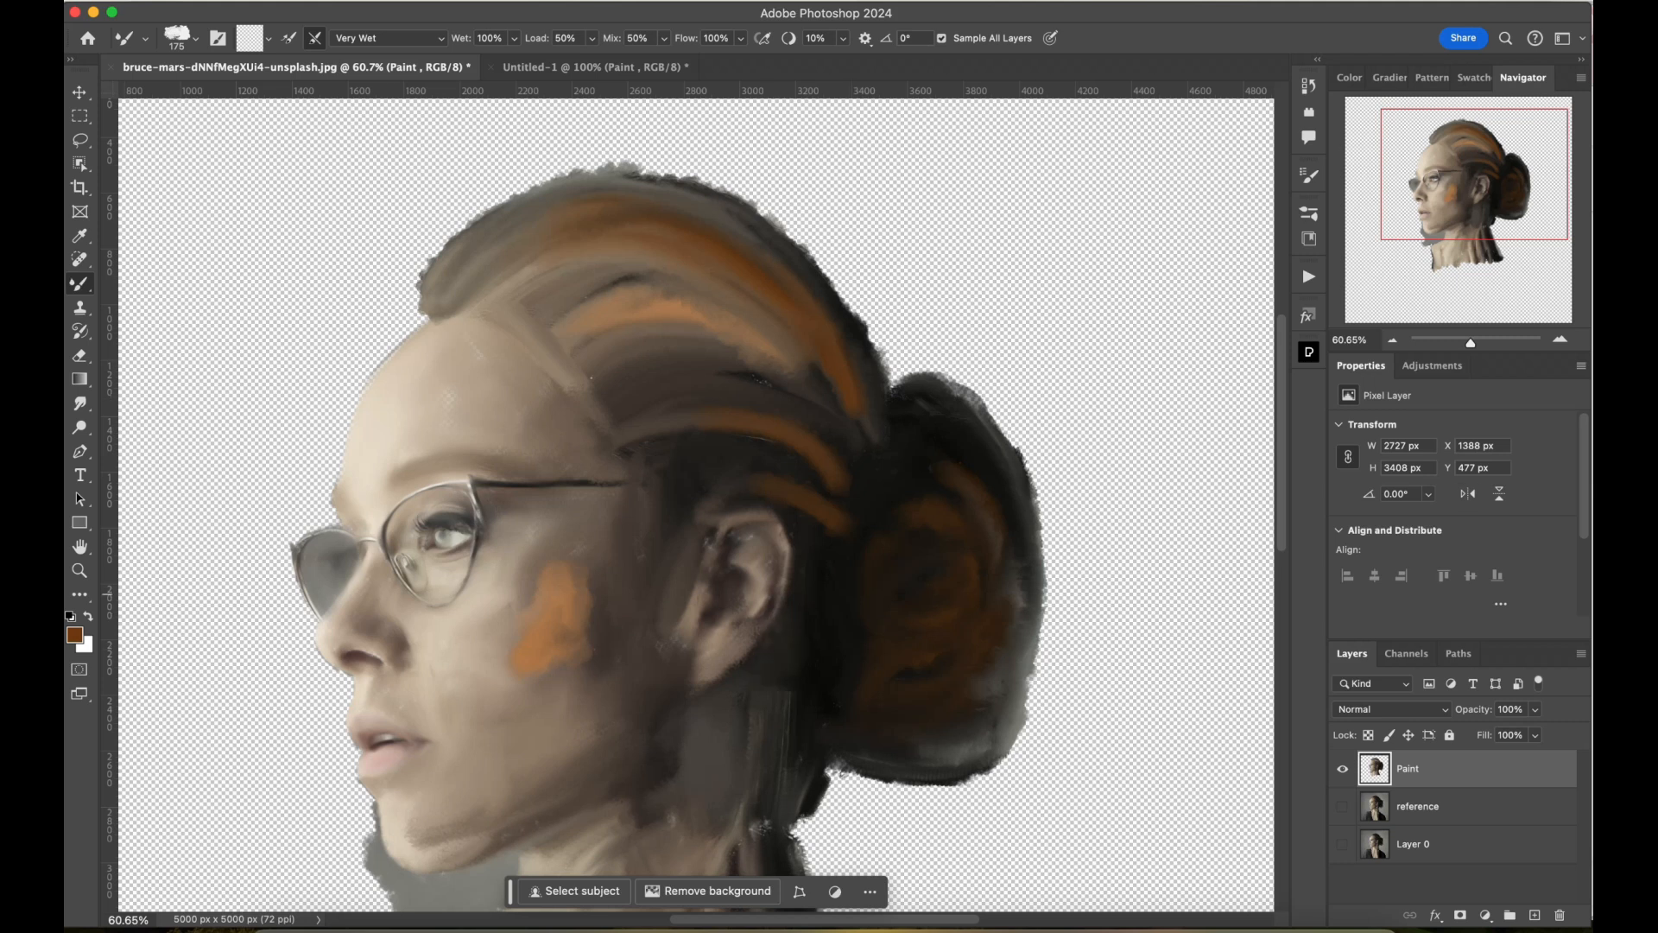
# Soften the orange dab on the cheek into the surrounding skin with the face blender brush, reducing its size to 80 px.
pyautogui.moveTo(1471, 343)
pyautogui.mouseDown()
pyautogui.moveTo(1452, 342)
pyautogui.moveTo(1474, 341)
pyautogui.mouseUp()
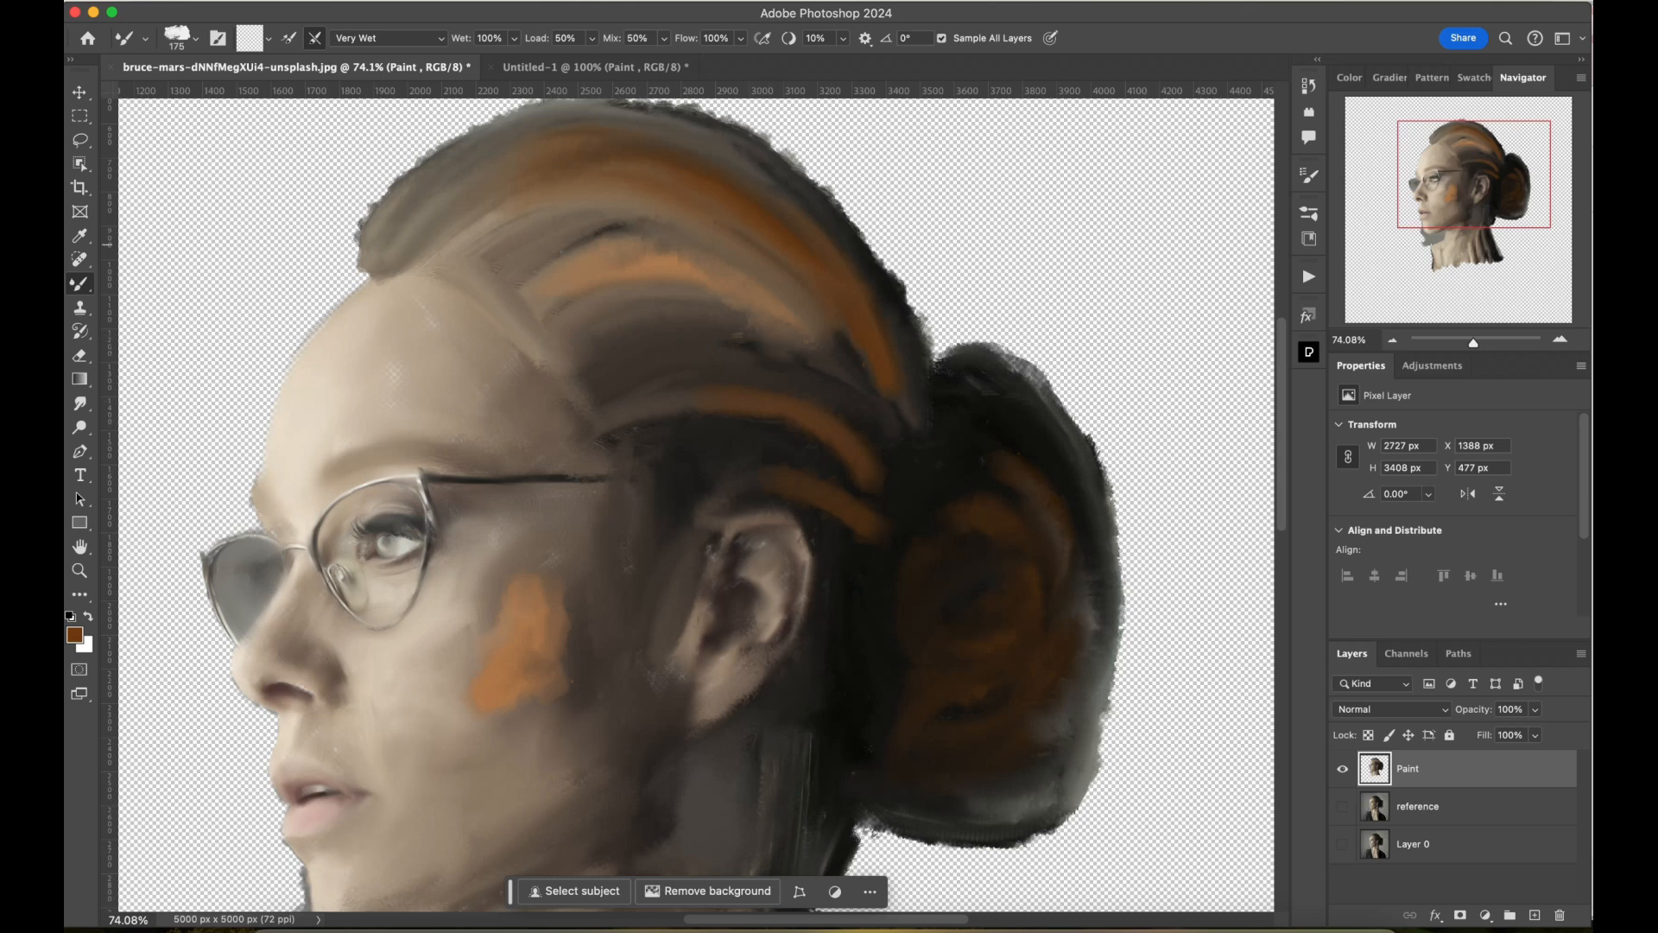
pyautogui.scroll(-3, 696, 505)
pyautogui.hscroll(-3, 696, 505)
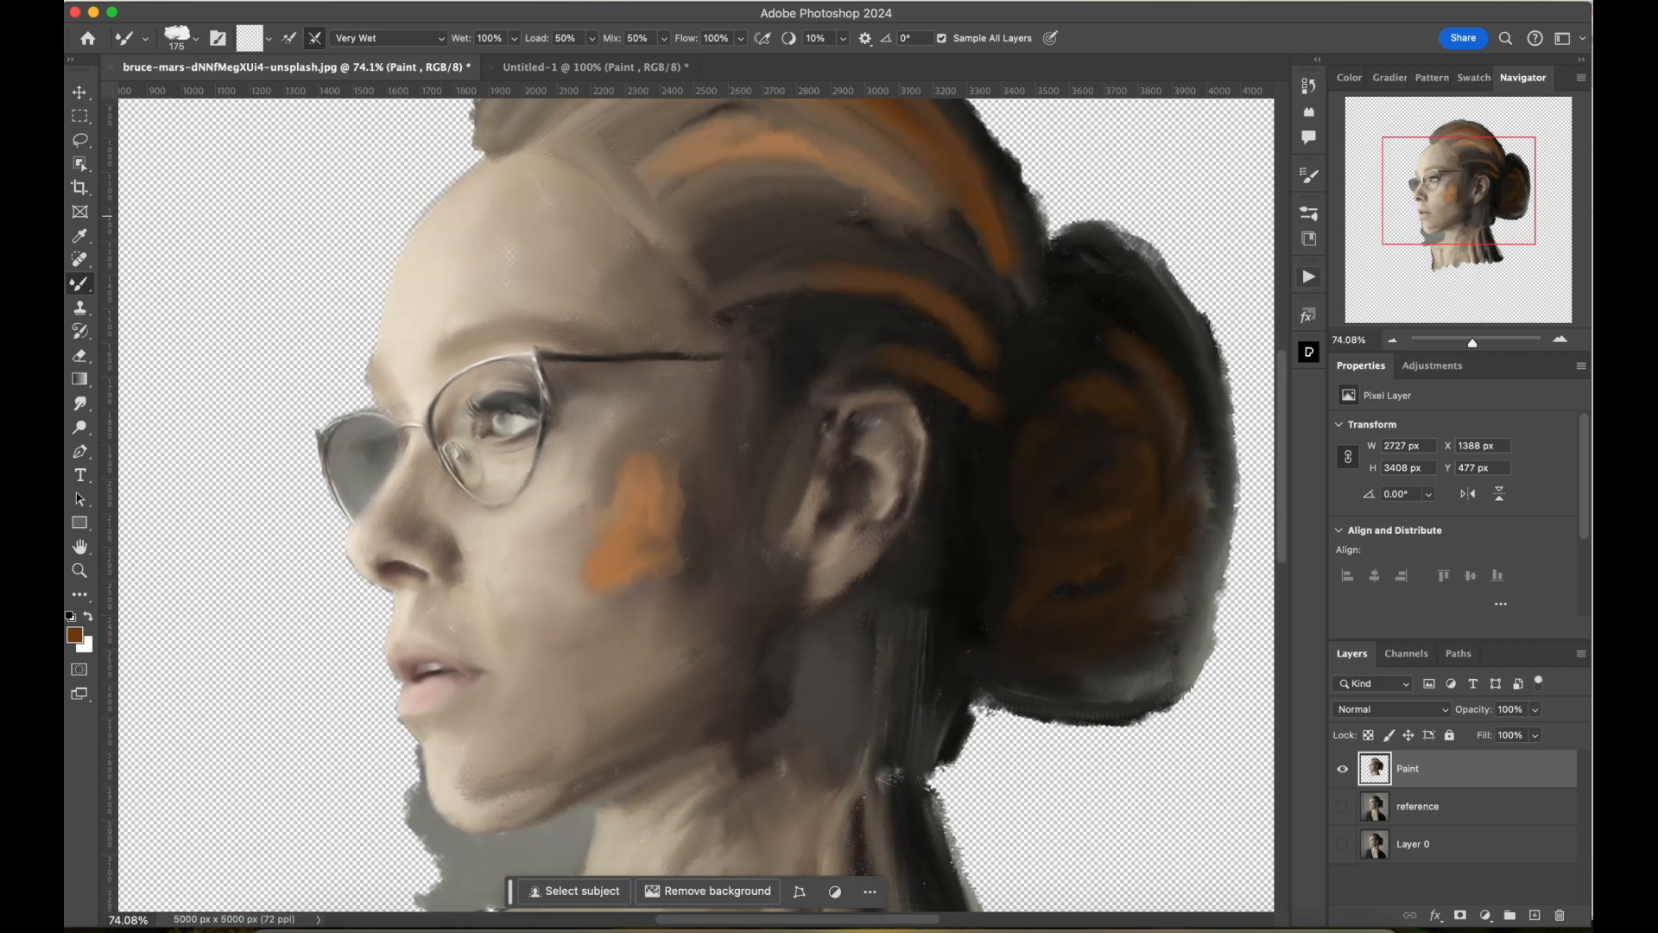
pyautogui.click(1309, 213)
pyautogui.click(1015, 486)
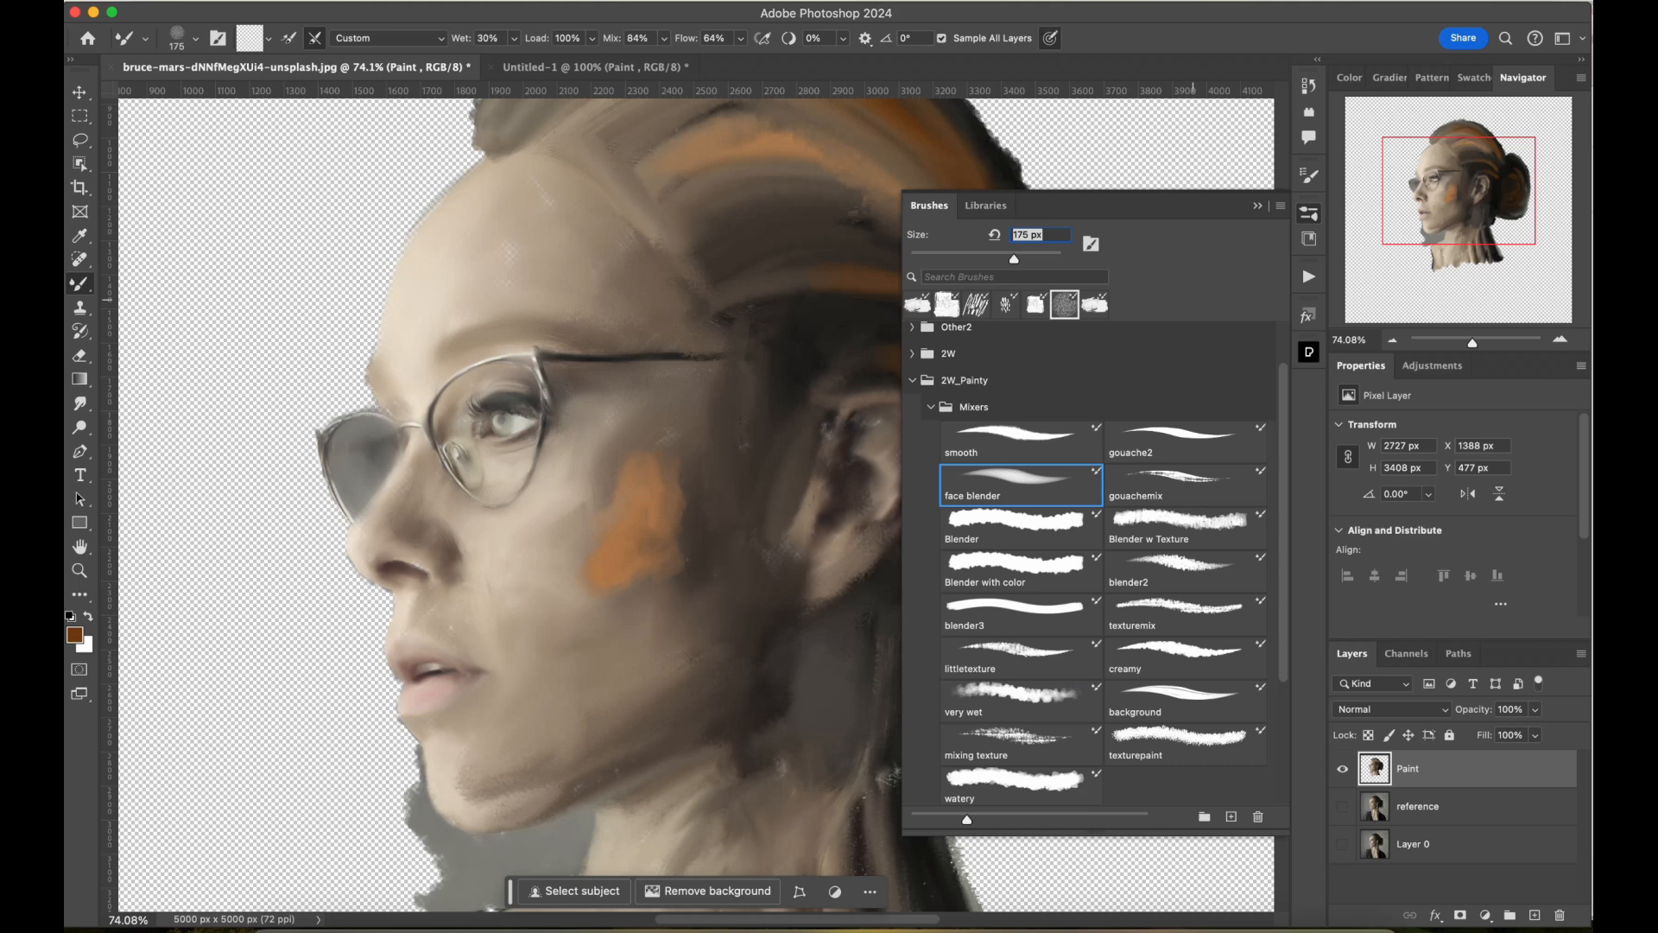
pyautogui.click(1257, 205)
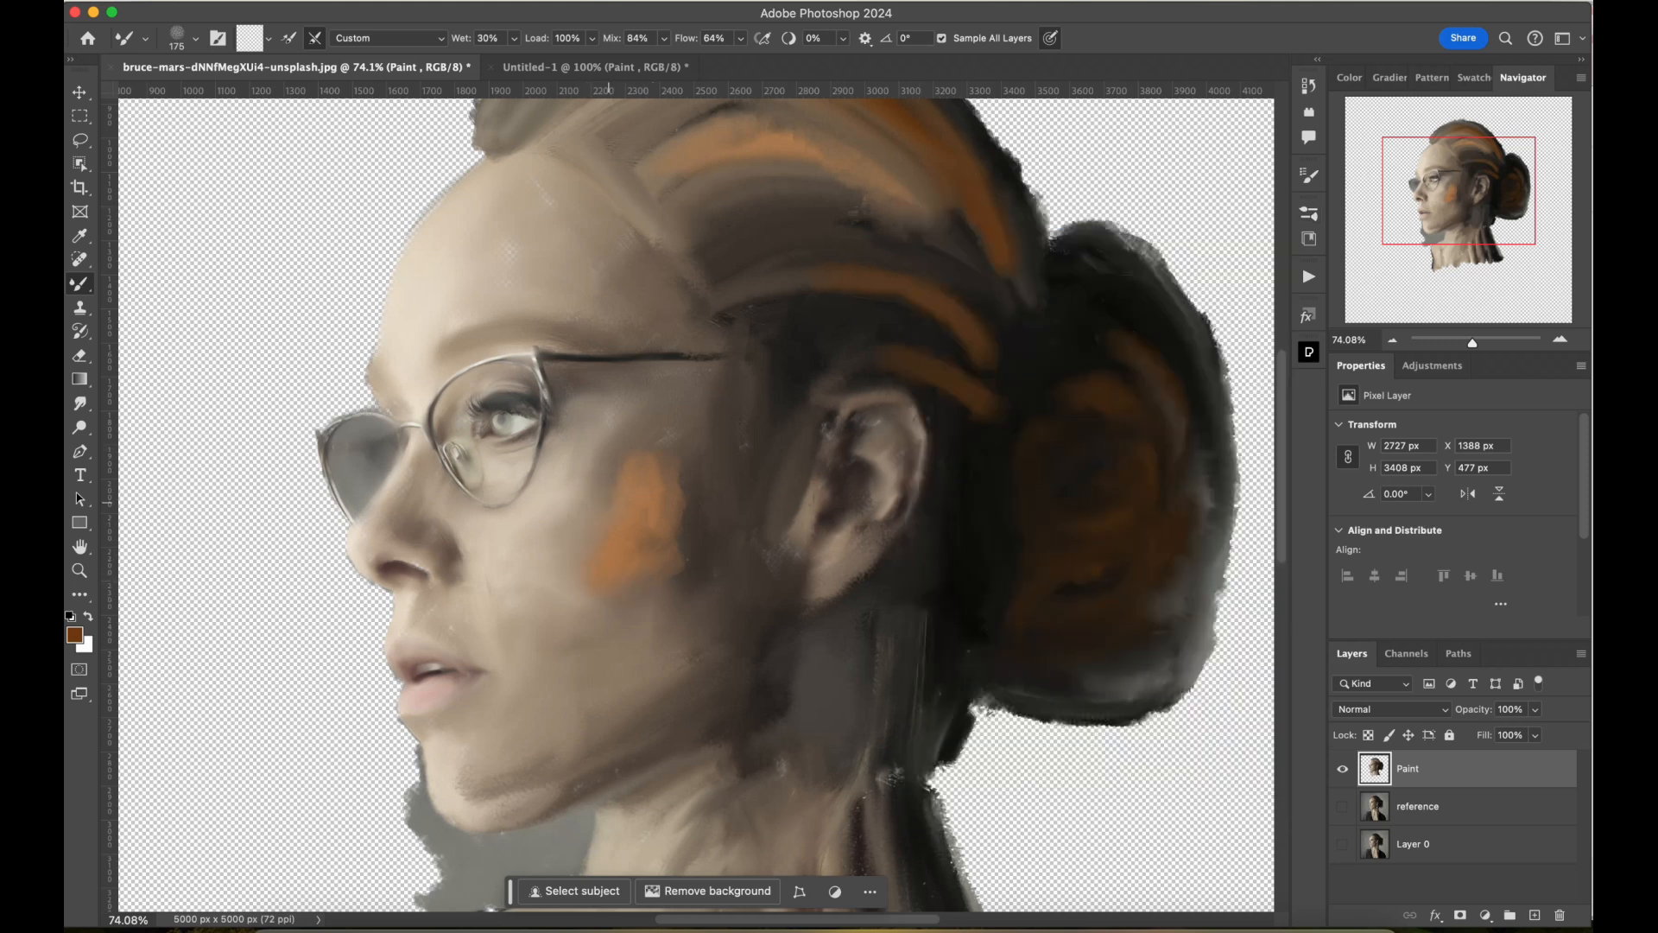
pyautogui.moveTo(683, 510)
pyautogui.mouseDown()
pyautogui.moveTo(694, 563)
pyautogui.moveTo(629, 600)
pyautogui.mouseUp()
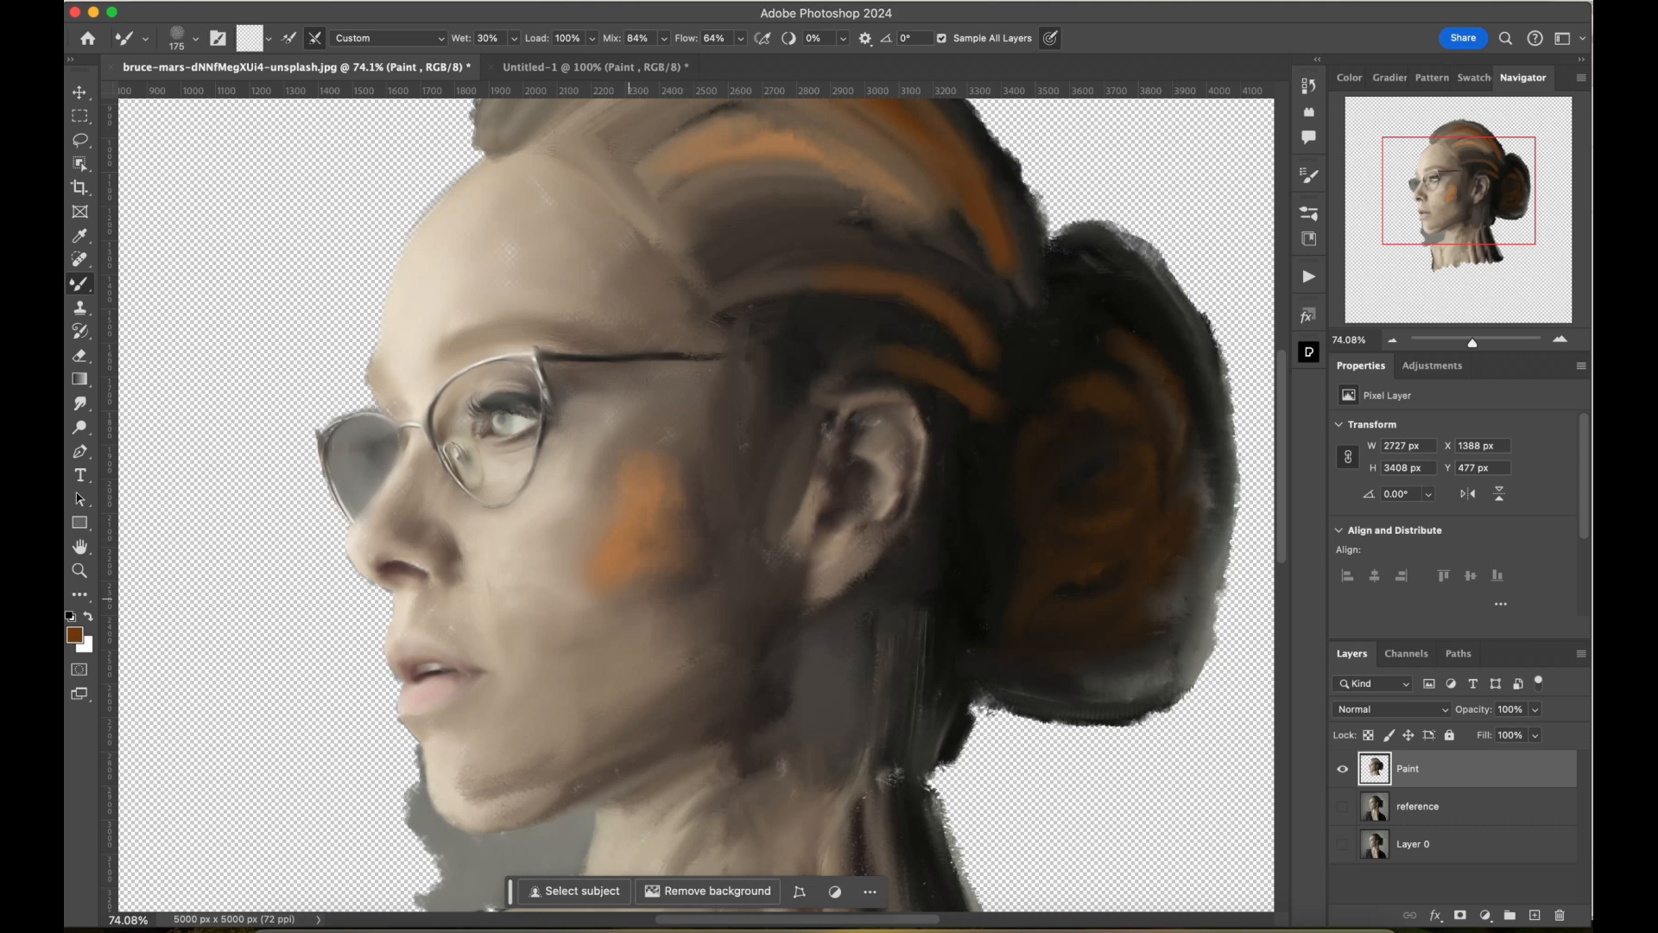
pyautogui.moveTo(648, 516)
pyautogui.mouseDown()
pyautogui.moveTo(676, 559)
pyautogui.moveTo(674, 501)
pyautogui.mouseUp()
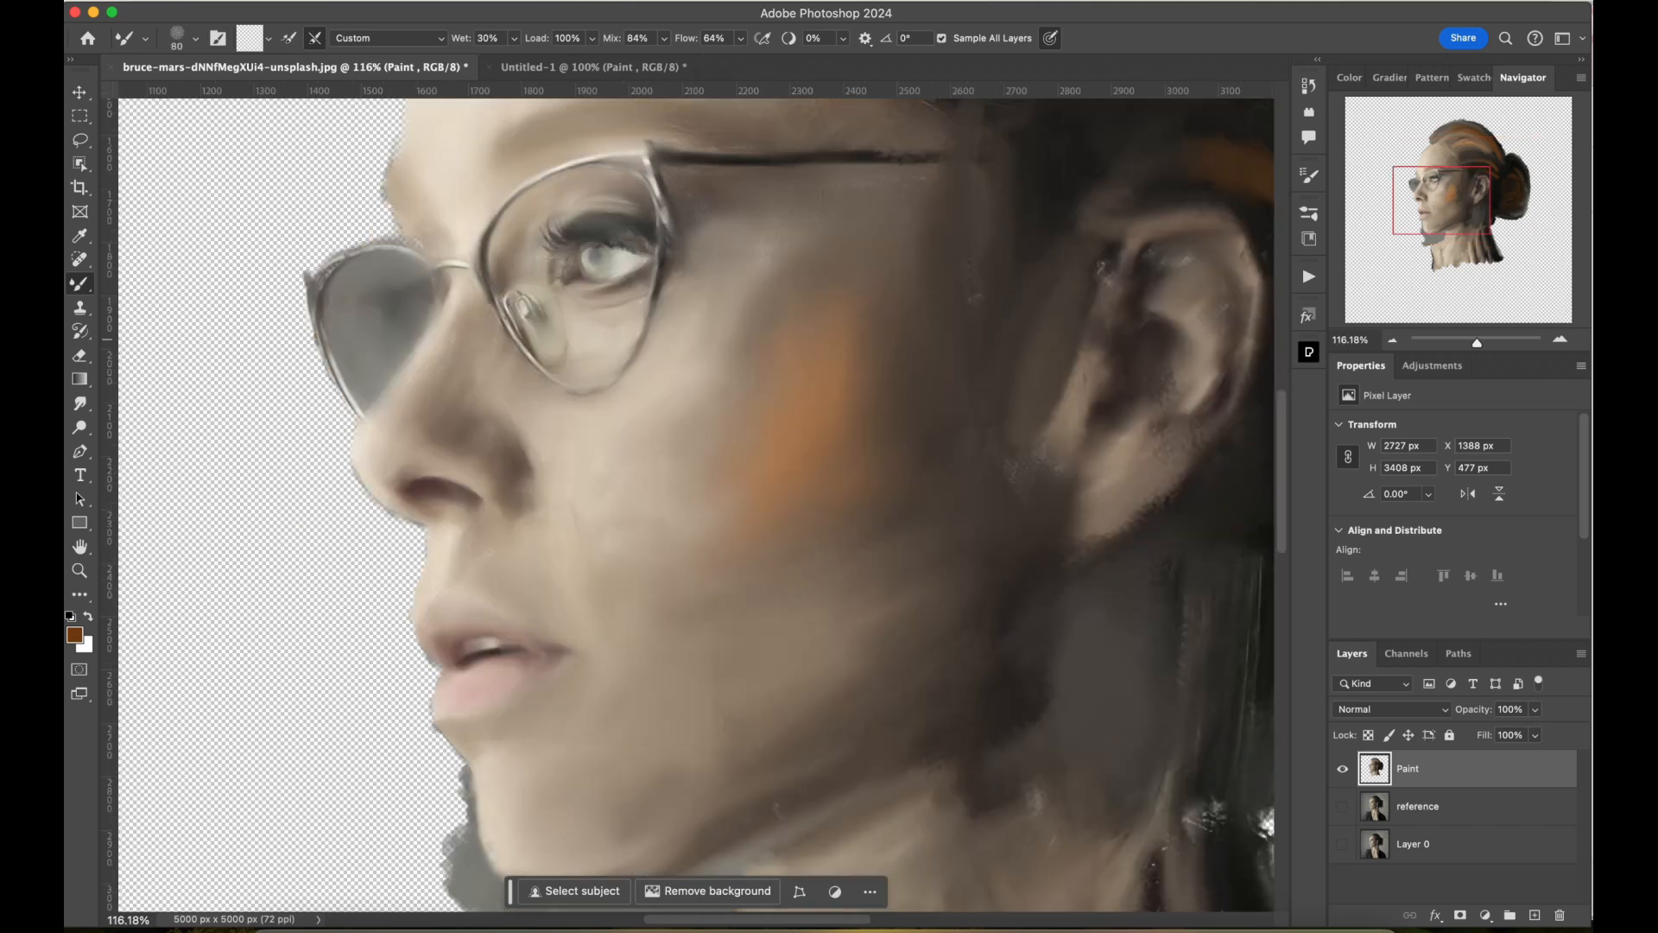
# Show the reference layer beneath the painting and raise its opacity to 100%.
pyautogui.moveTo(1477, 342); pyautogui.dragTo(1473, 342)
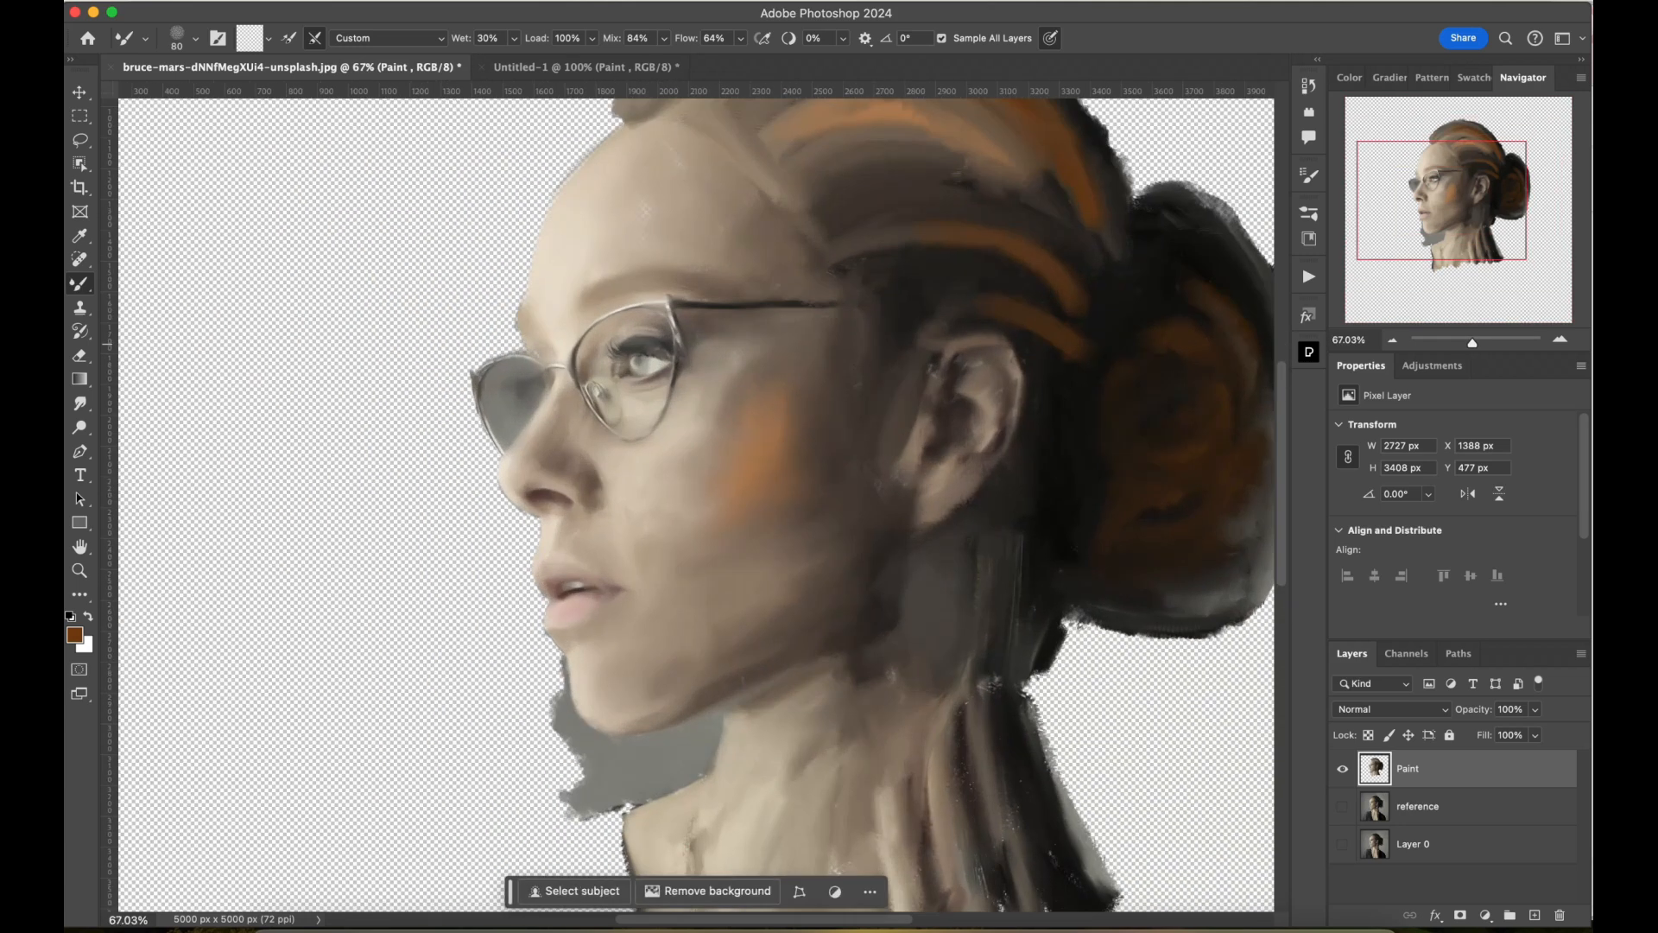
pyautogui.click(1342, 806)
pyautogui.click(1460, 806)
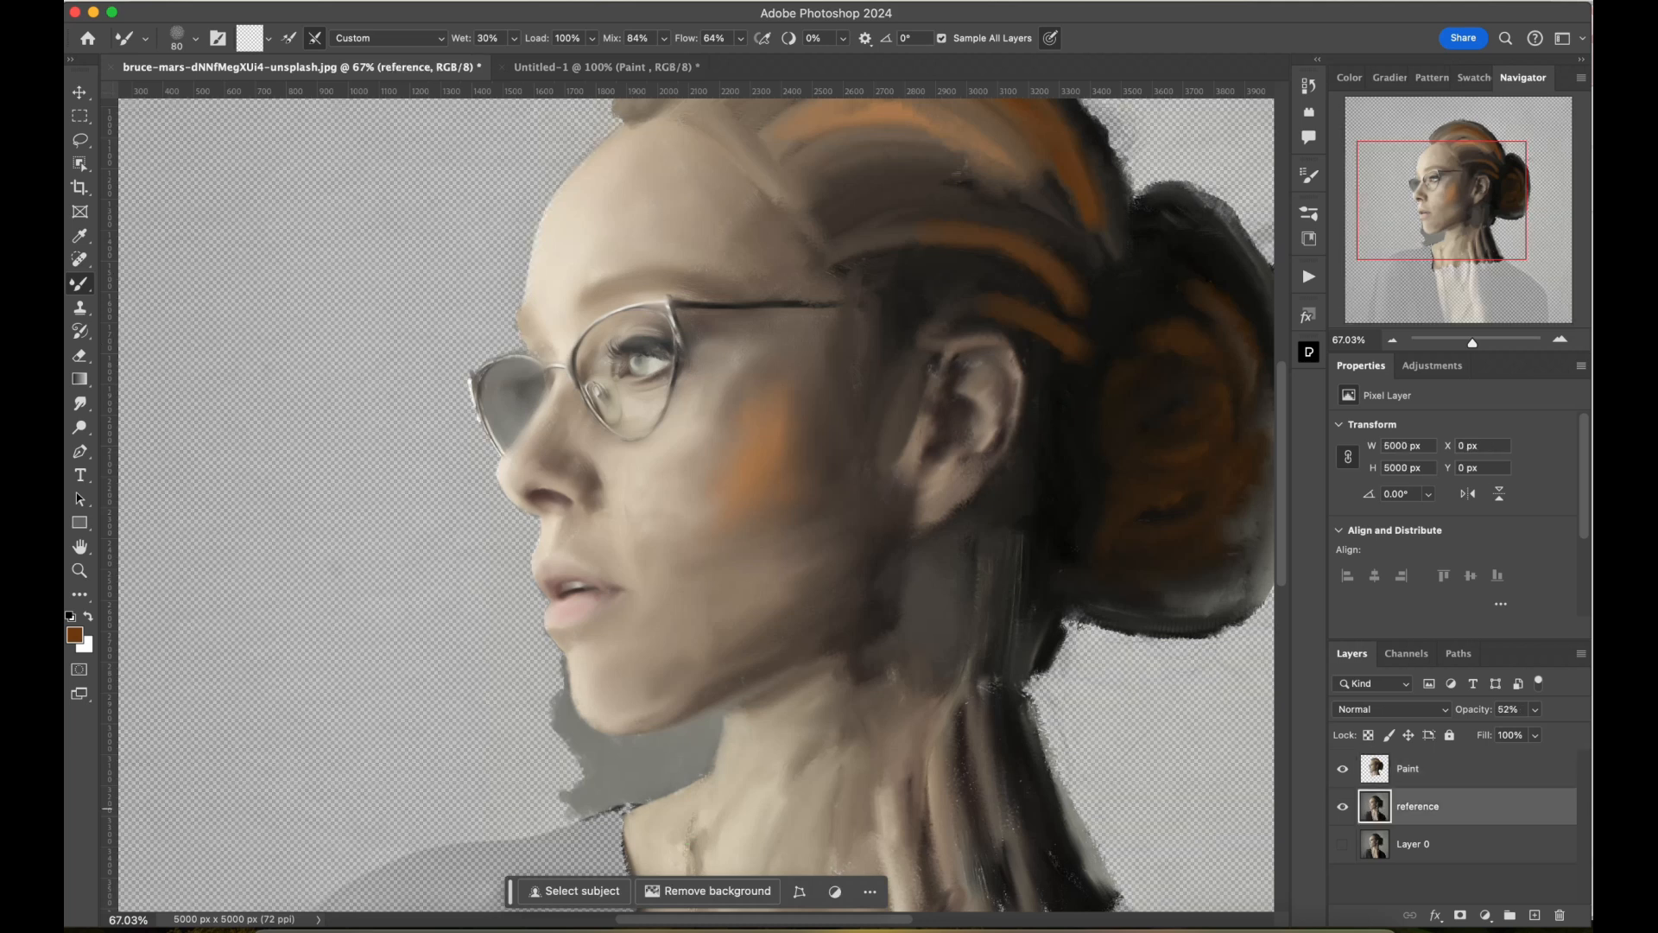
pyautogui.click(1535, 709)
pyautogui.moveTo(1529, 732); pyautogui.dragTo(1576, 732)
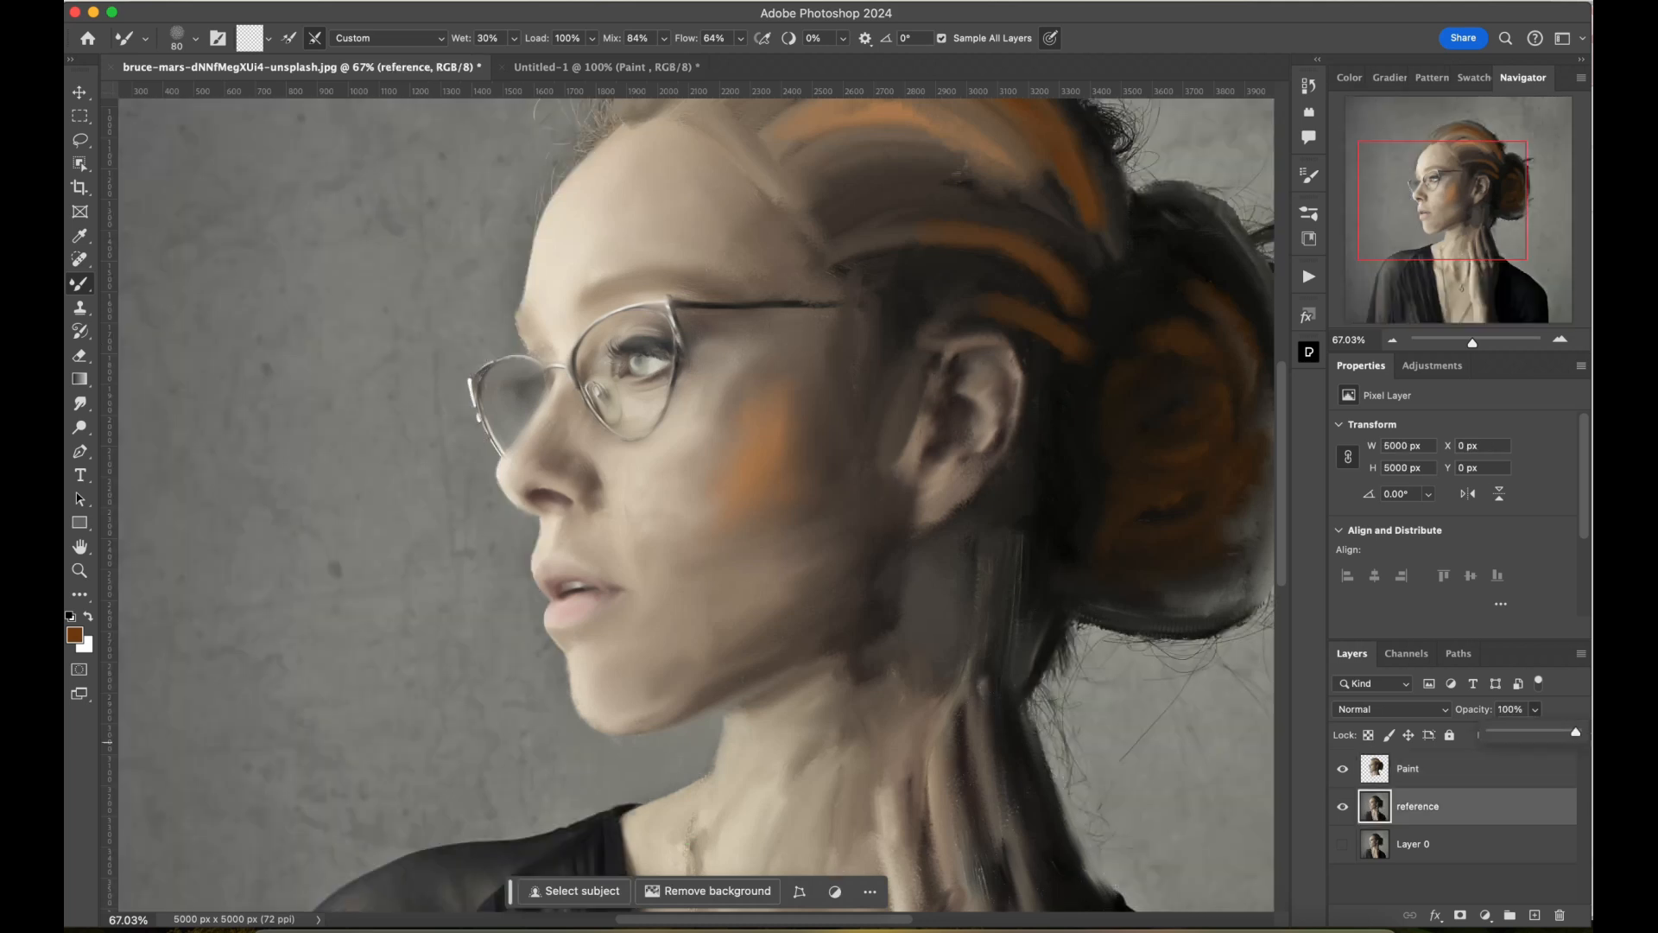
# Compare the painting with the original photo by toggling the Paint and reference layers, and examine the painted face up close.
pyautogui.moveTo(1473, 342); pyautogui.dragTo(1467, 342)
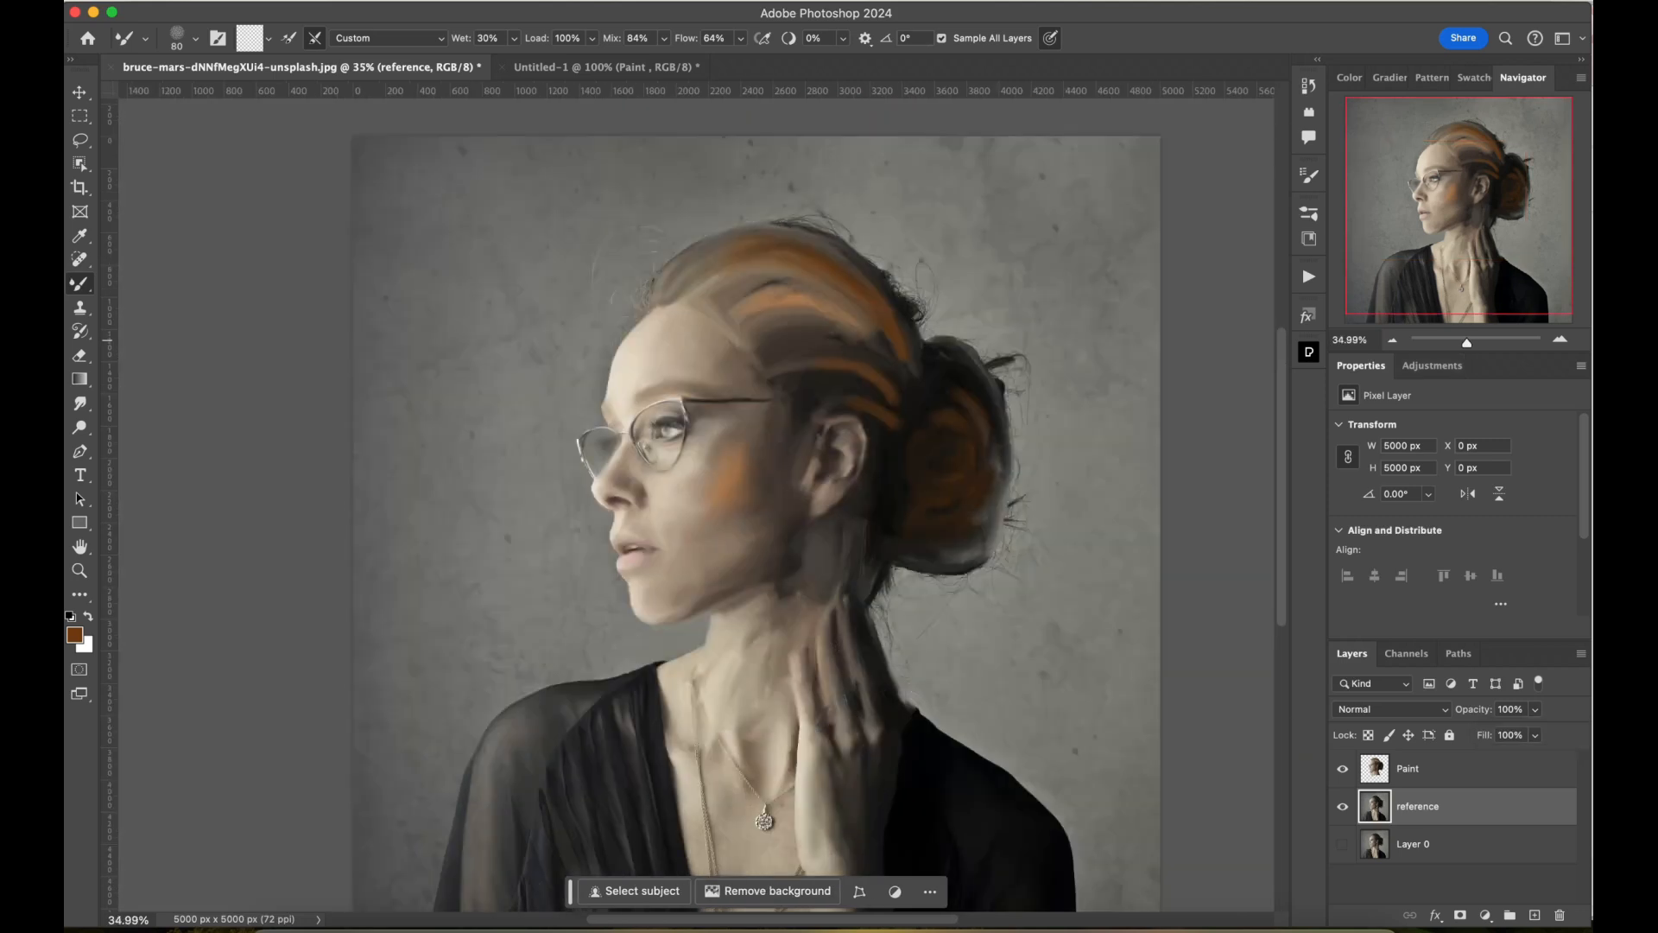
pyautogui.click(1342, 768)
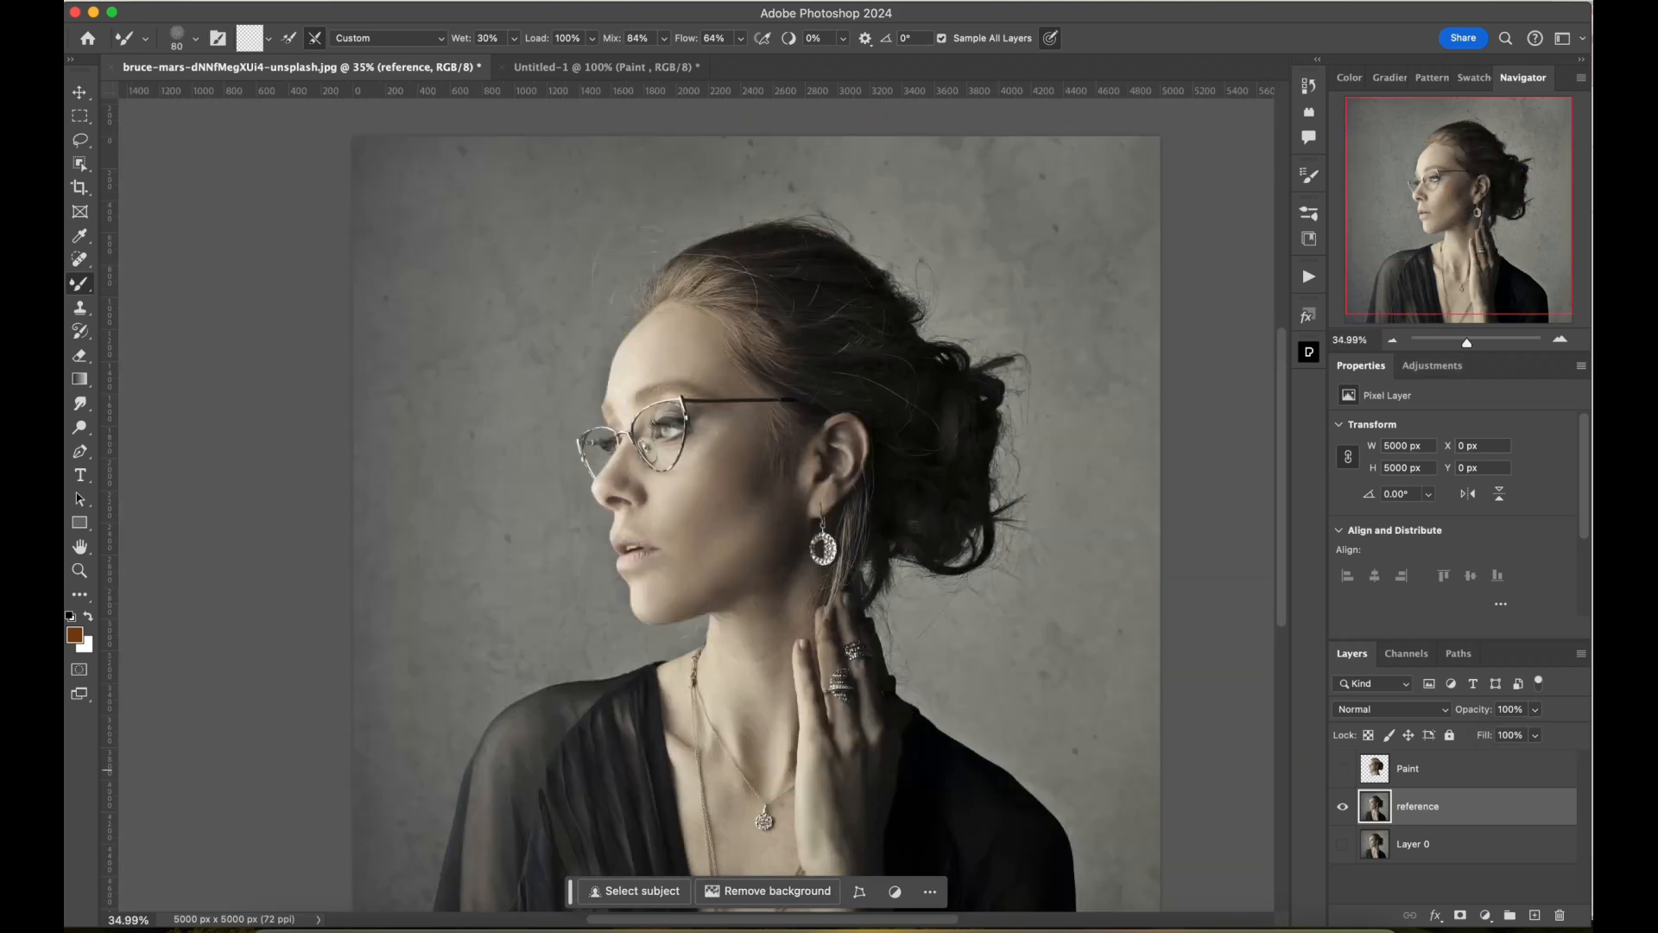
pyautogui.click(1342, 768)
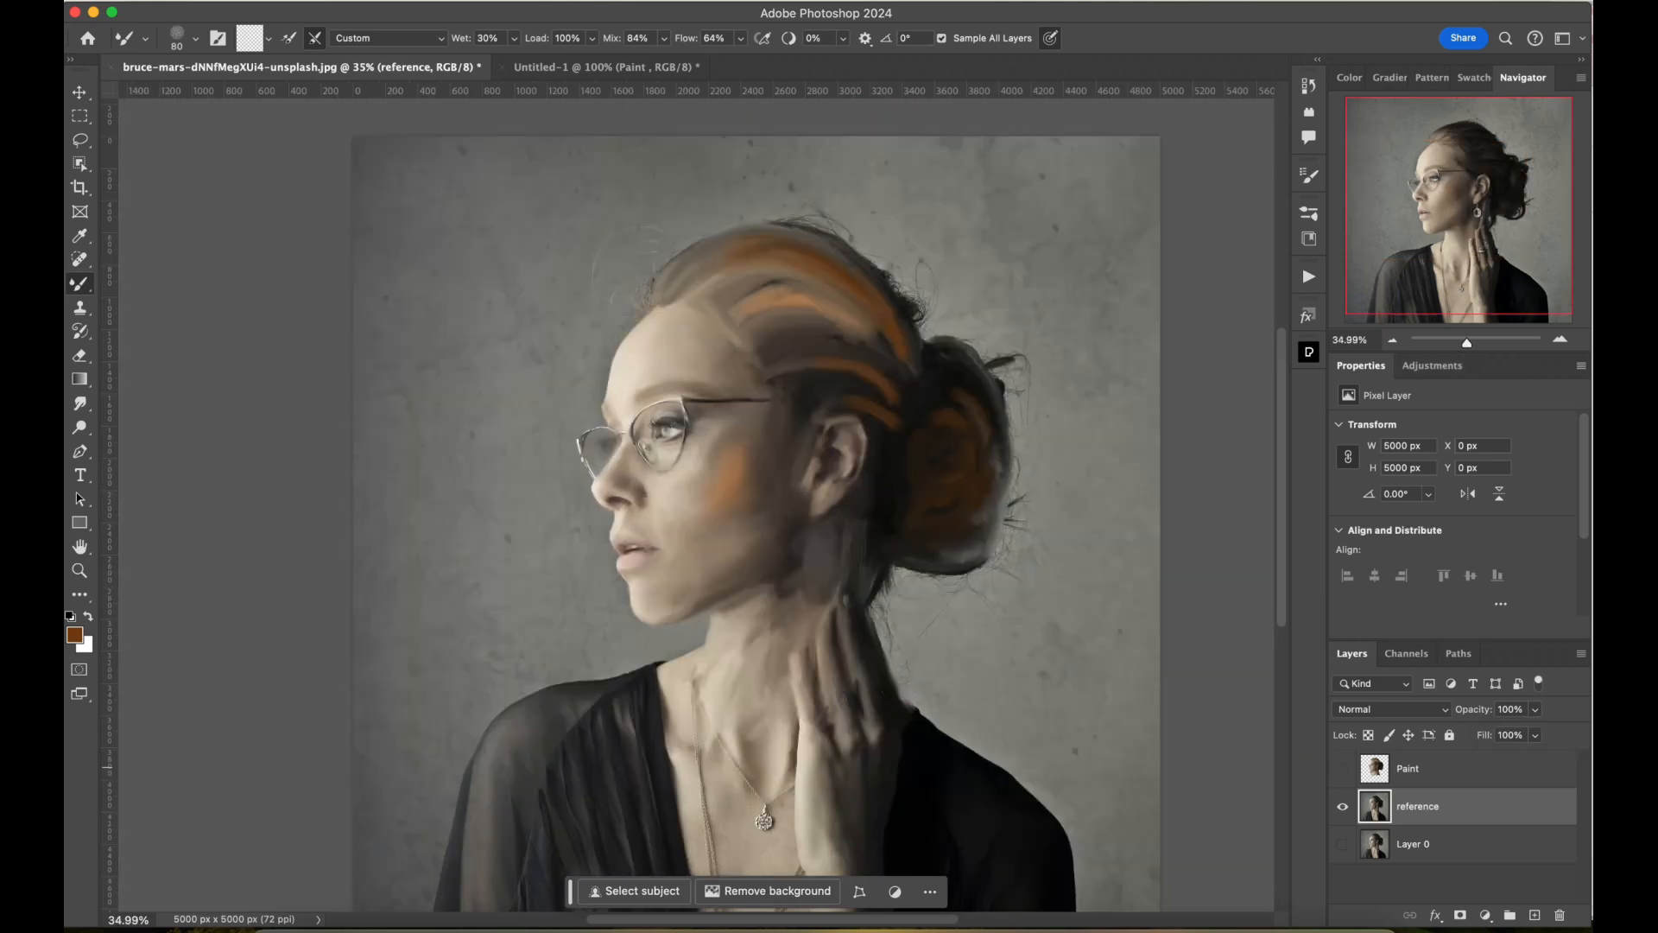
pyautogui.click(1342, 768)
pyautogui.click(1342, 768)
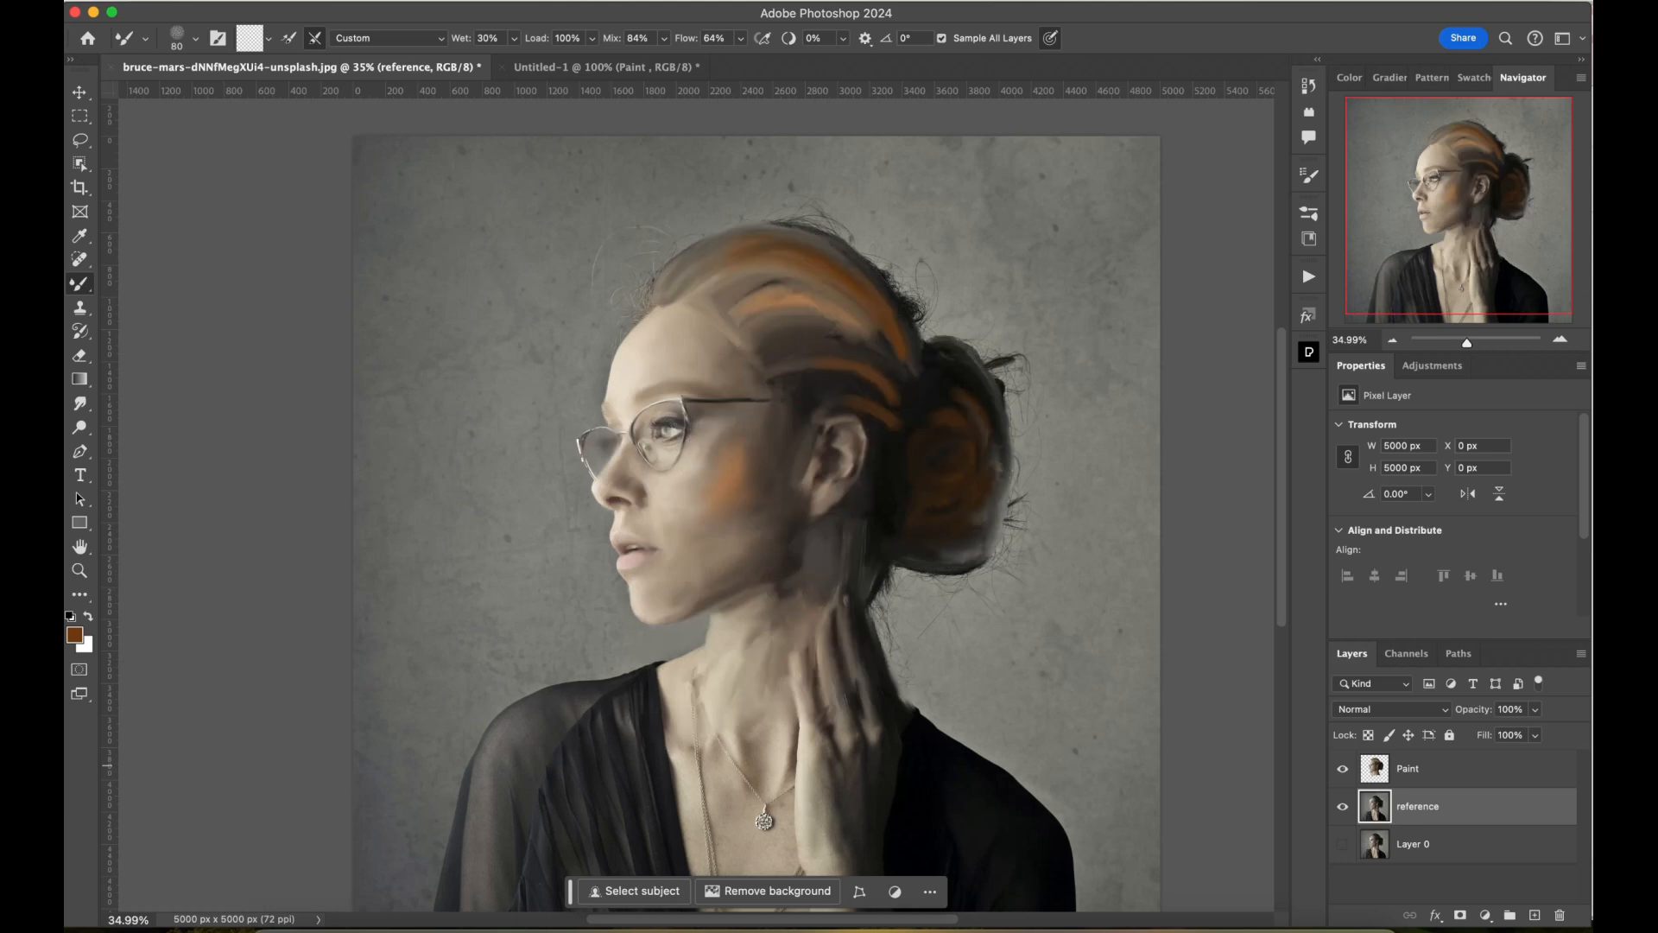
pyautogui.click(1342, 805)
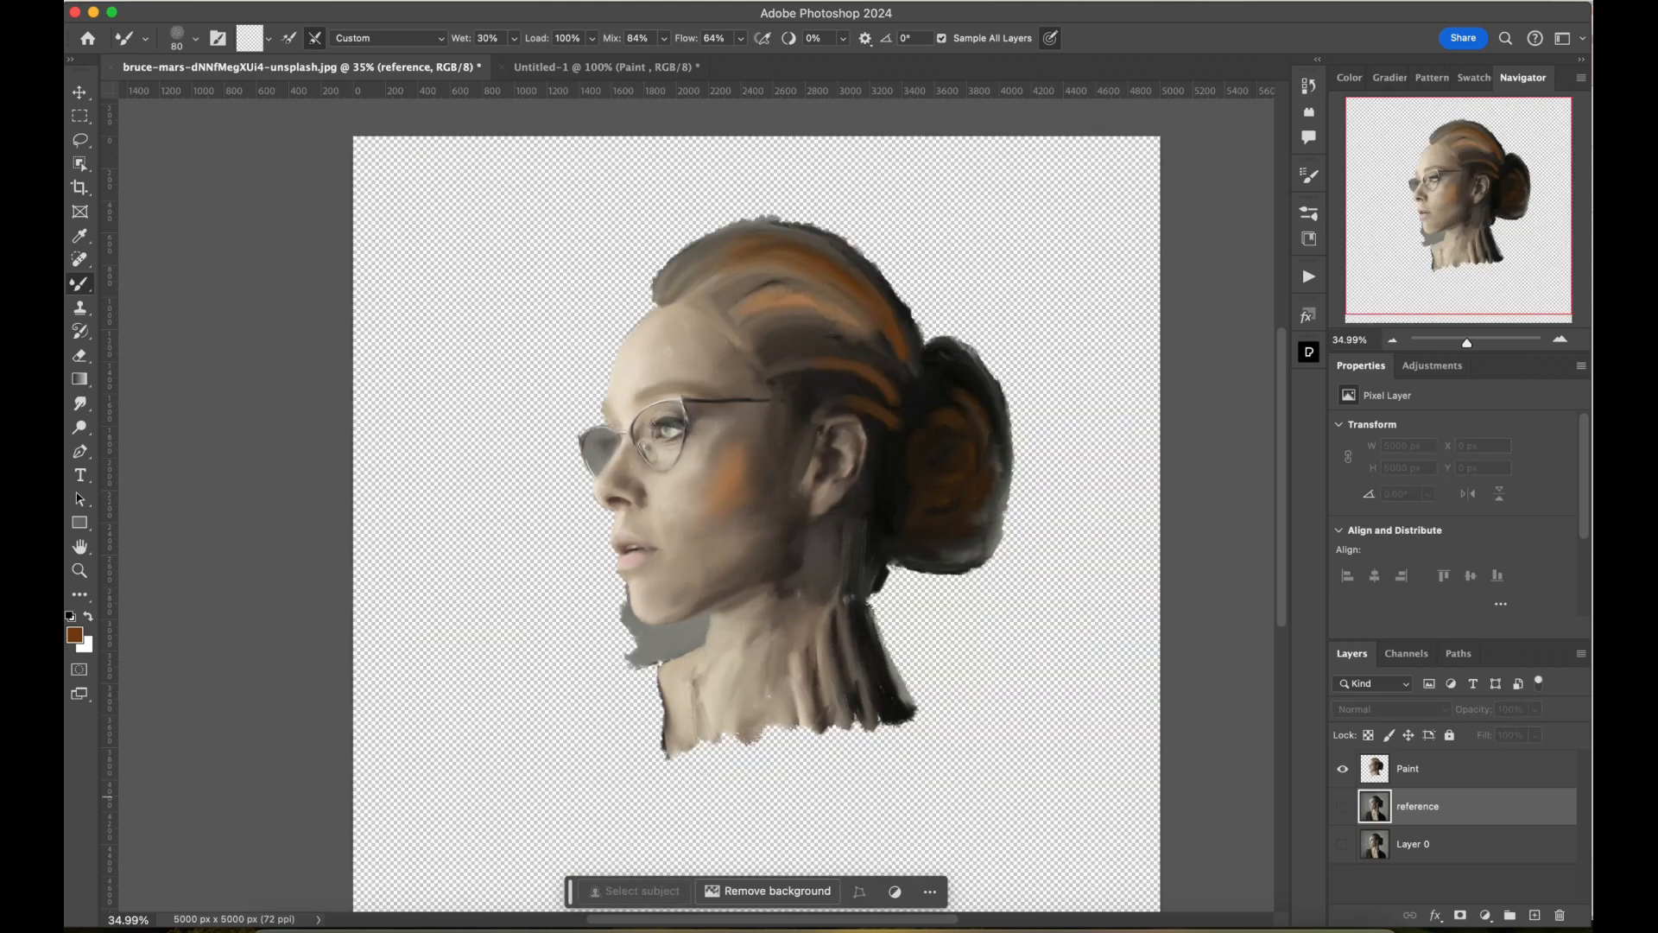
pyautogui.press('super+1')
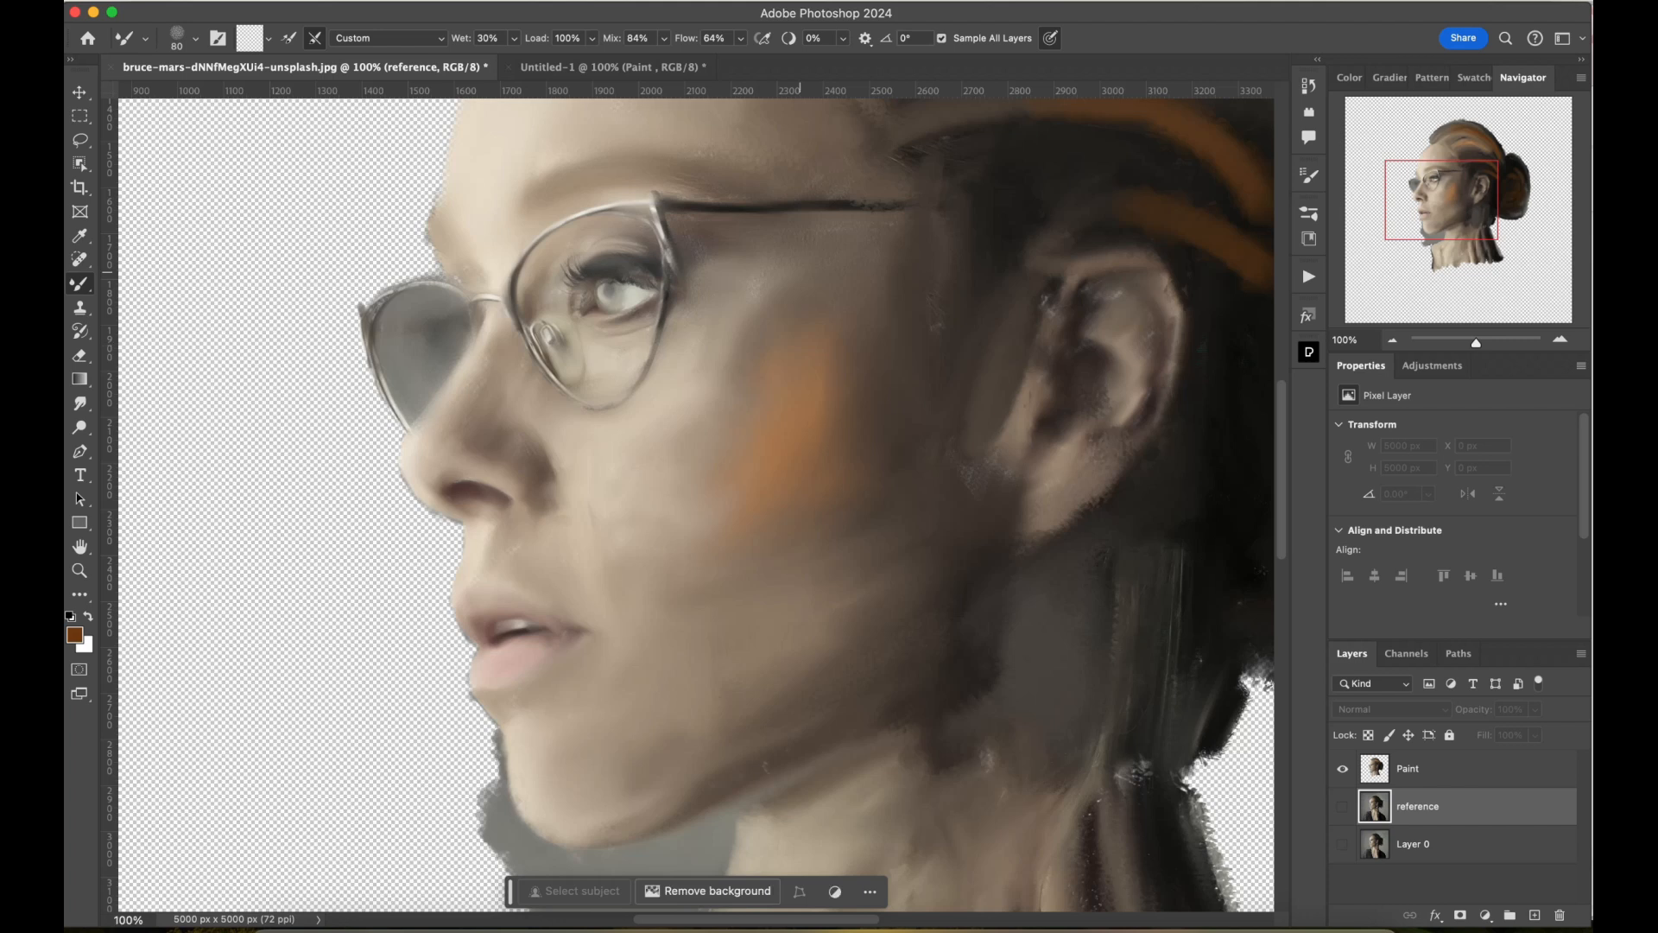
pyautogui.scroll(2, 695, 505)
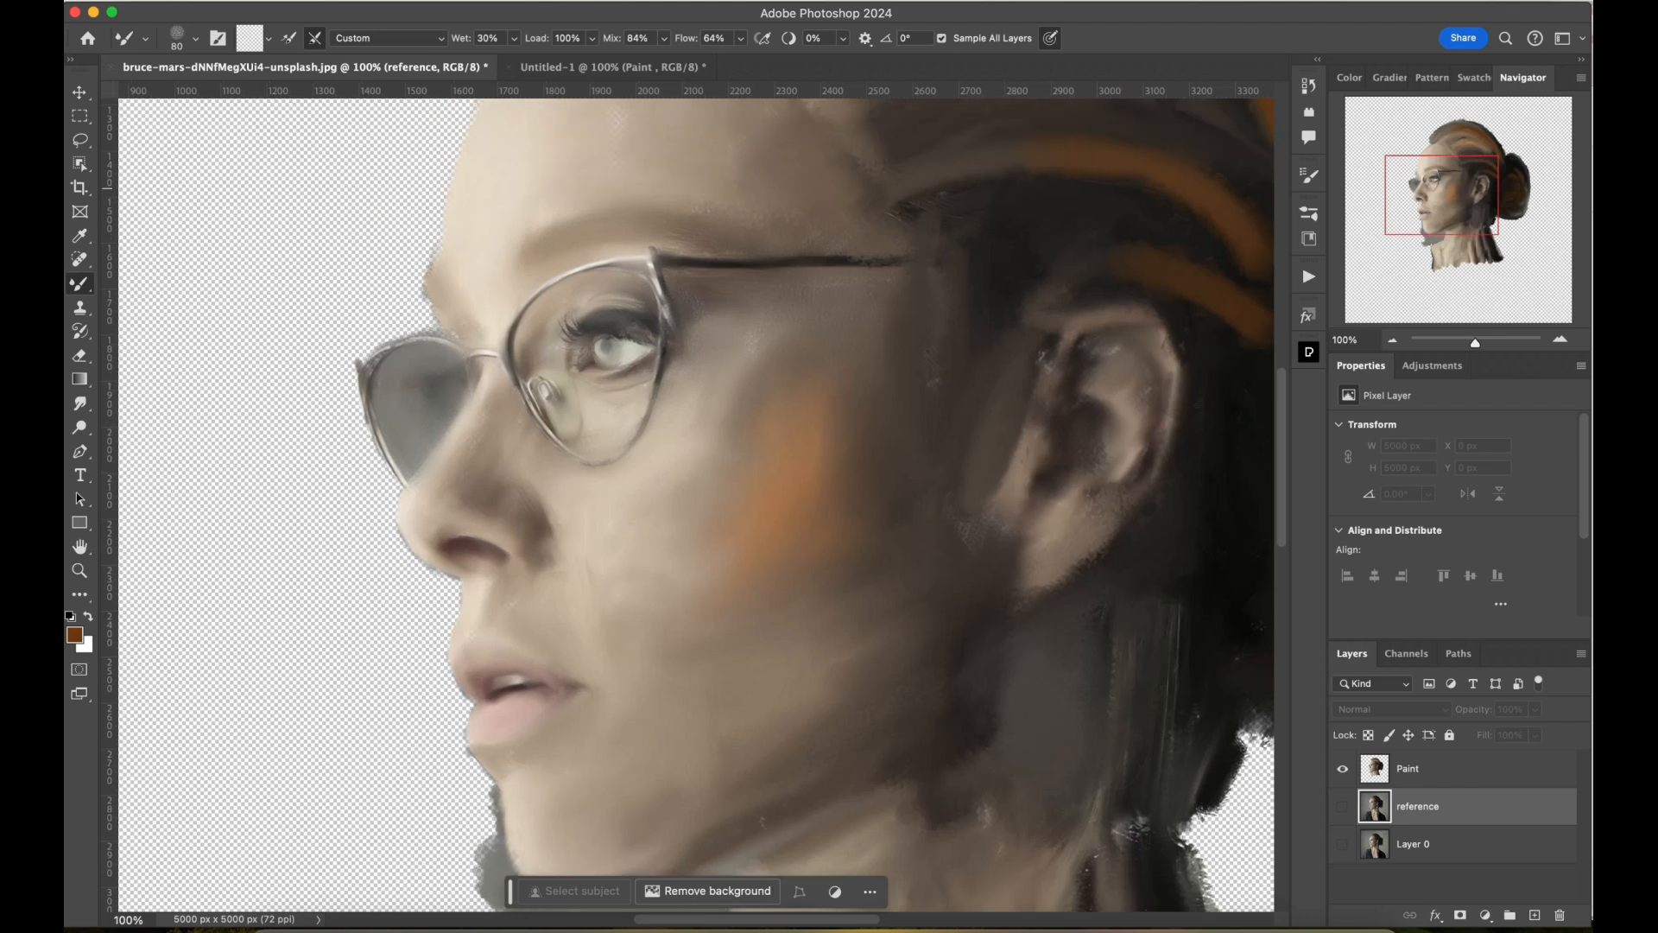
pyautogui.hscroll(1, 696, 505)
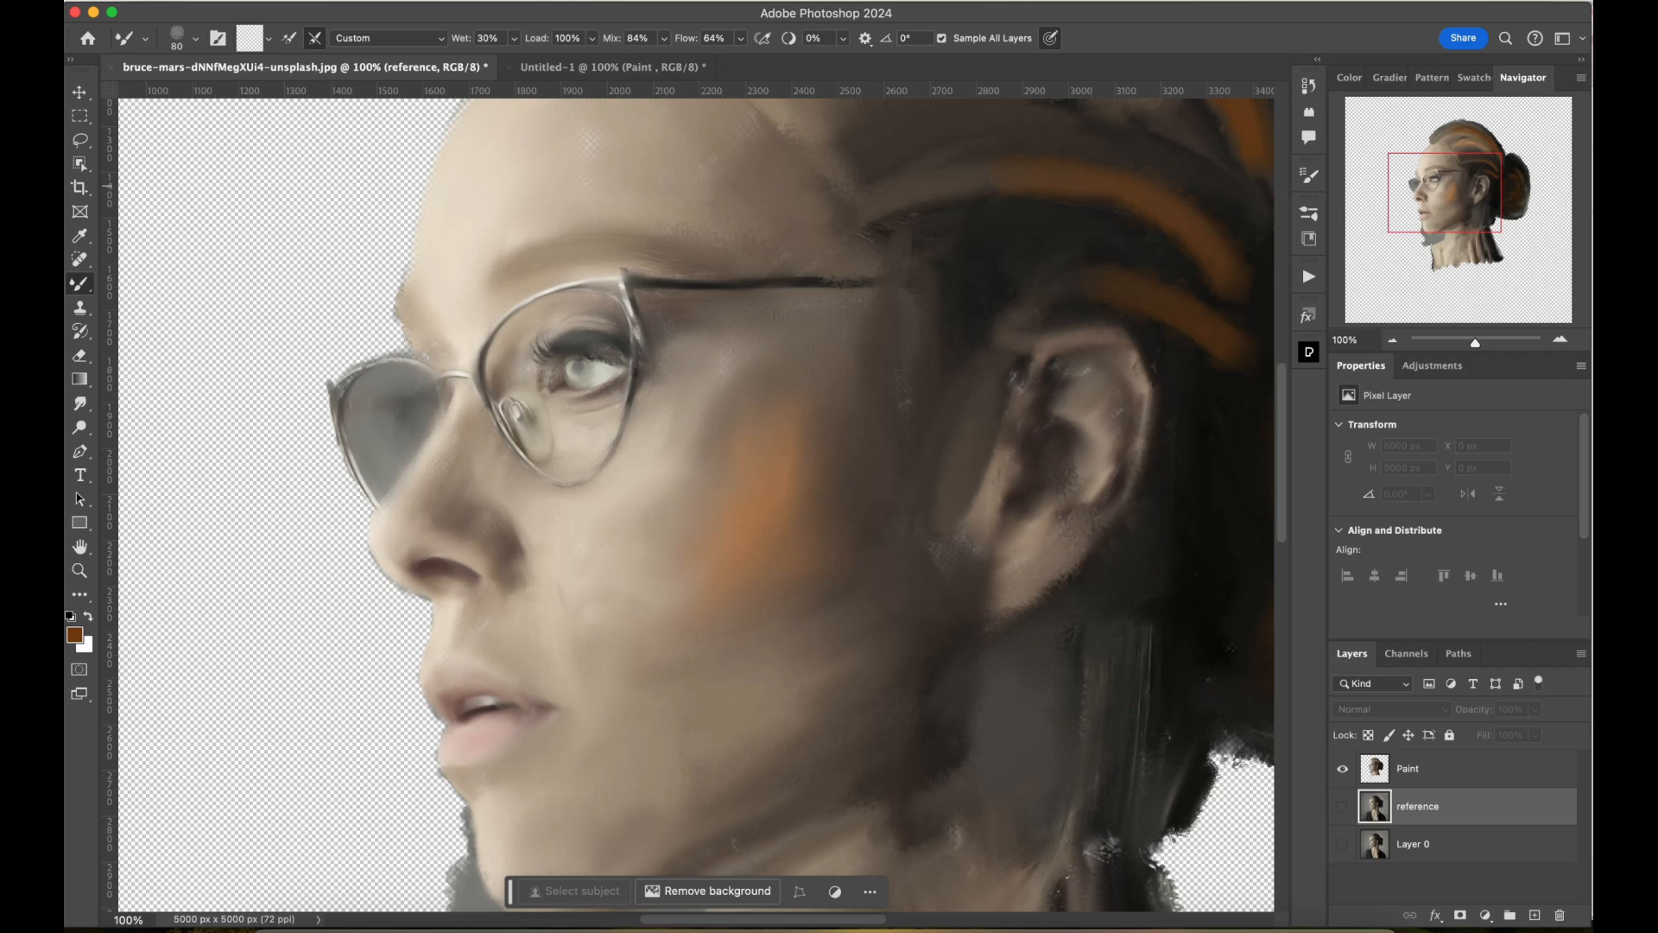
pyautogui.click(1342, 807)
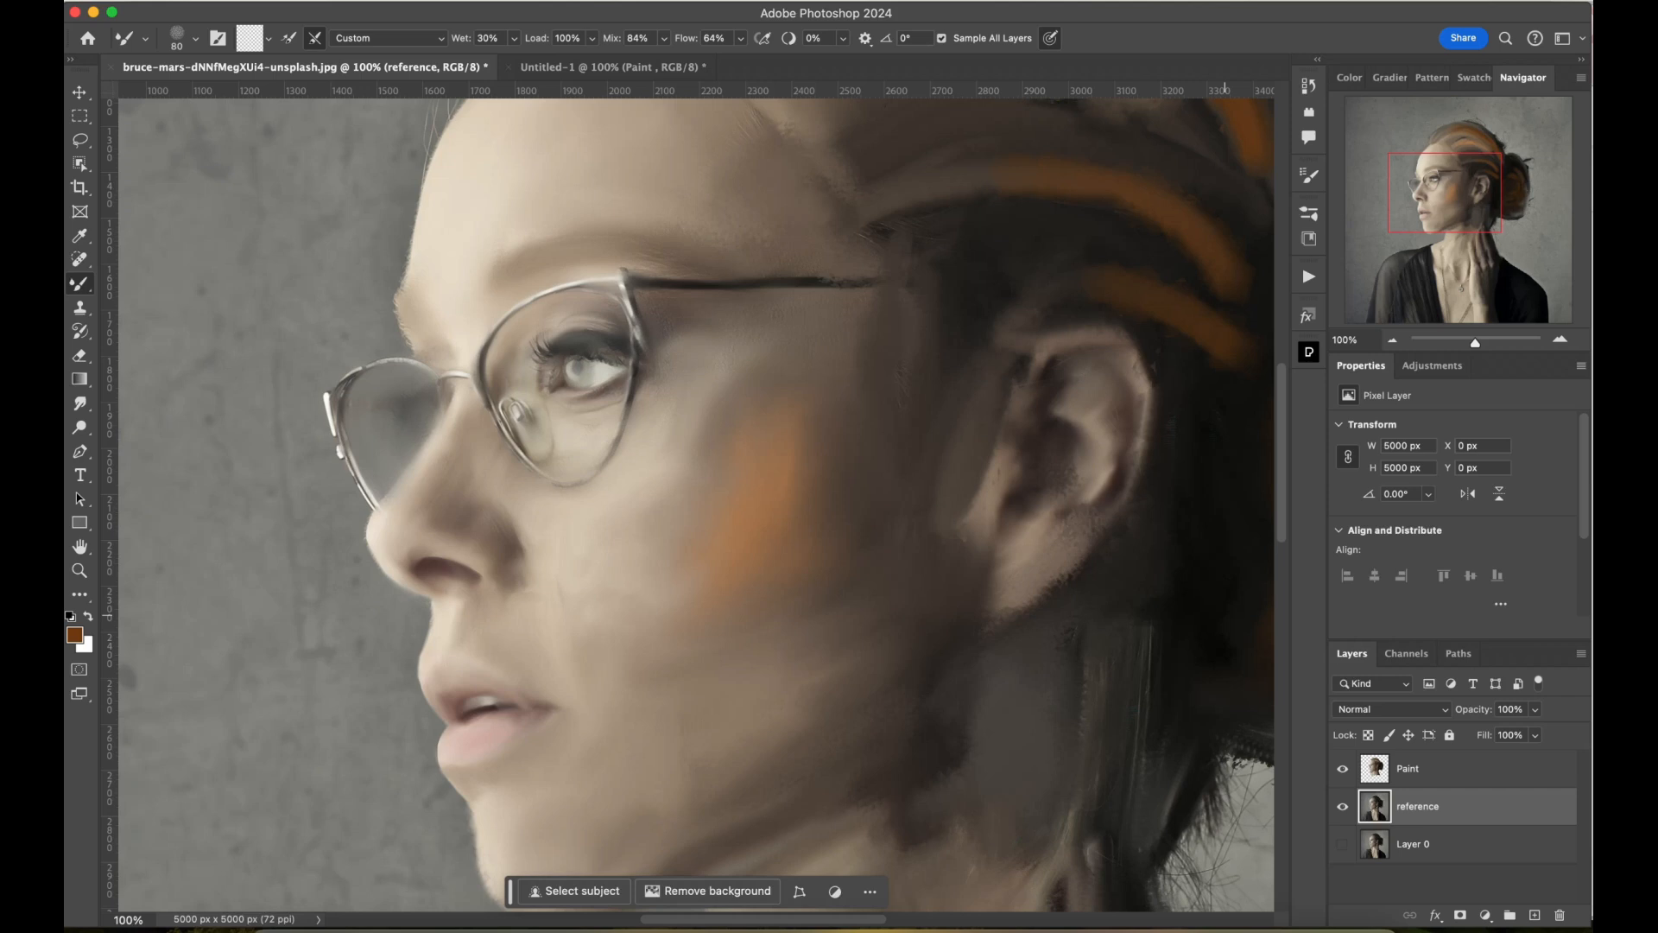
# Duplicate the reference layer and hide the Paint and original reference layers so only the copy shows.
pyautogui.press('super+minus')
pyautogui.press('super+minus')
pyautogui.press('super+minus')
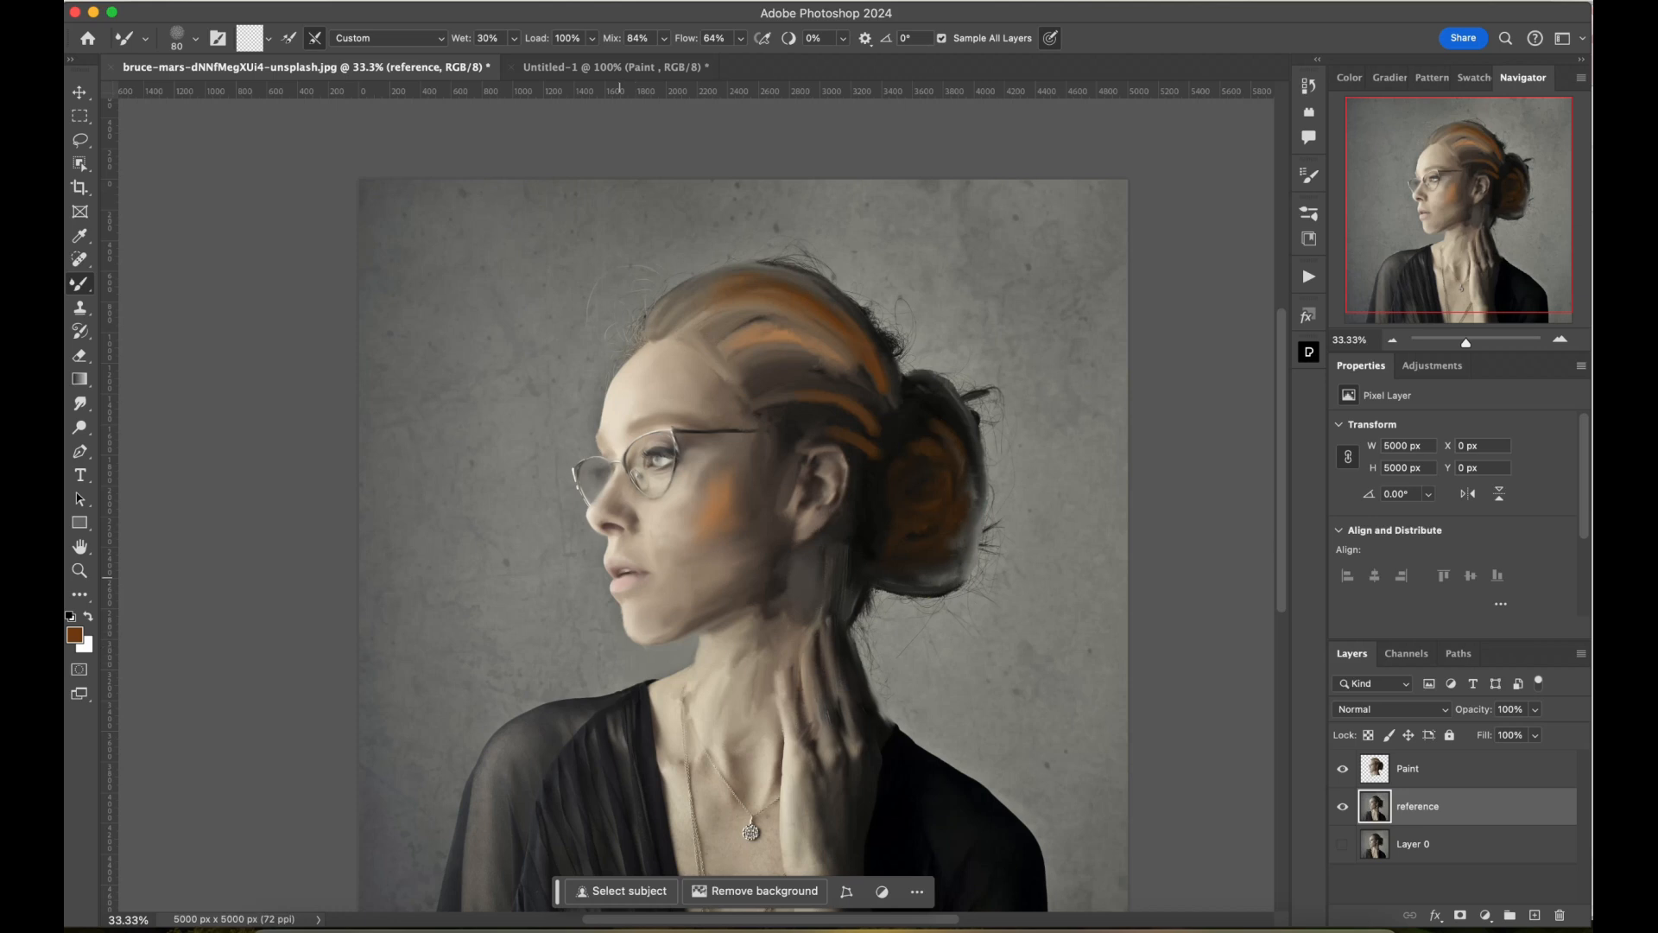
pyautogui.press('super+j')
pyautogui.click(1342, 769)
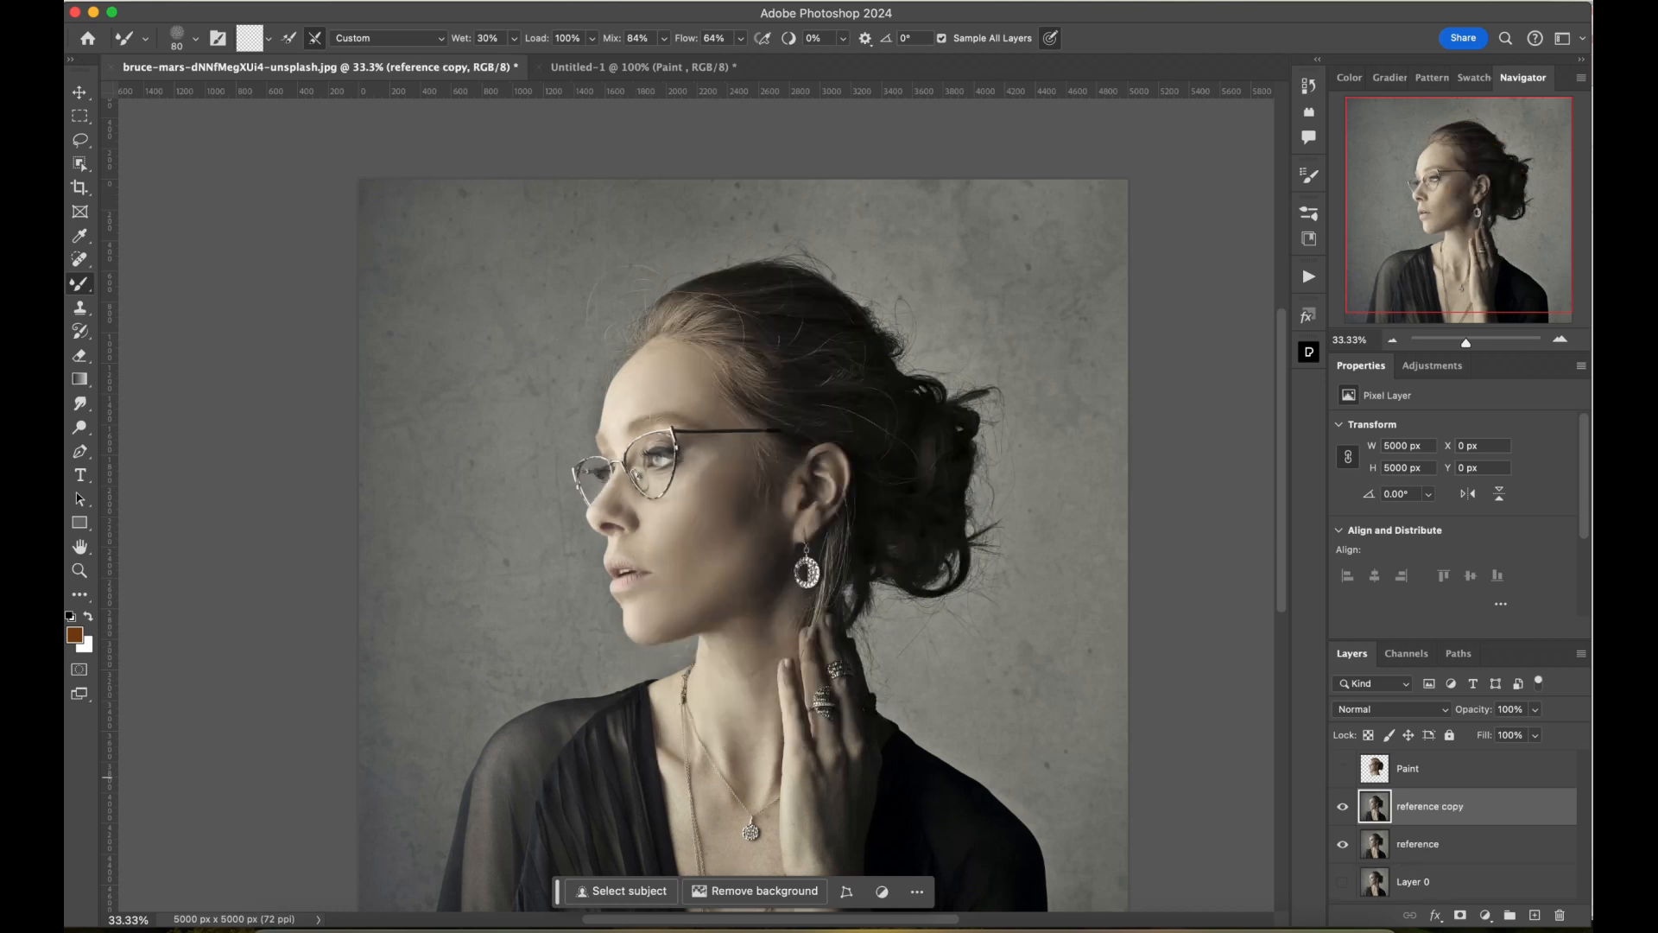
pyautogui.click(1342, 843)
# Apply the Glowing Edges filter to the reference copy with edge width 2, brightness 6 and smoothness 5, with the Dry Brush effect turned off.
pyautogui.click(485, 1)
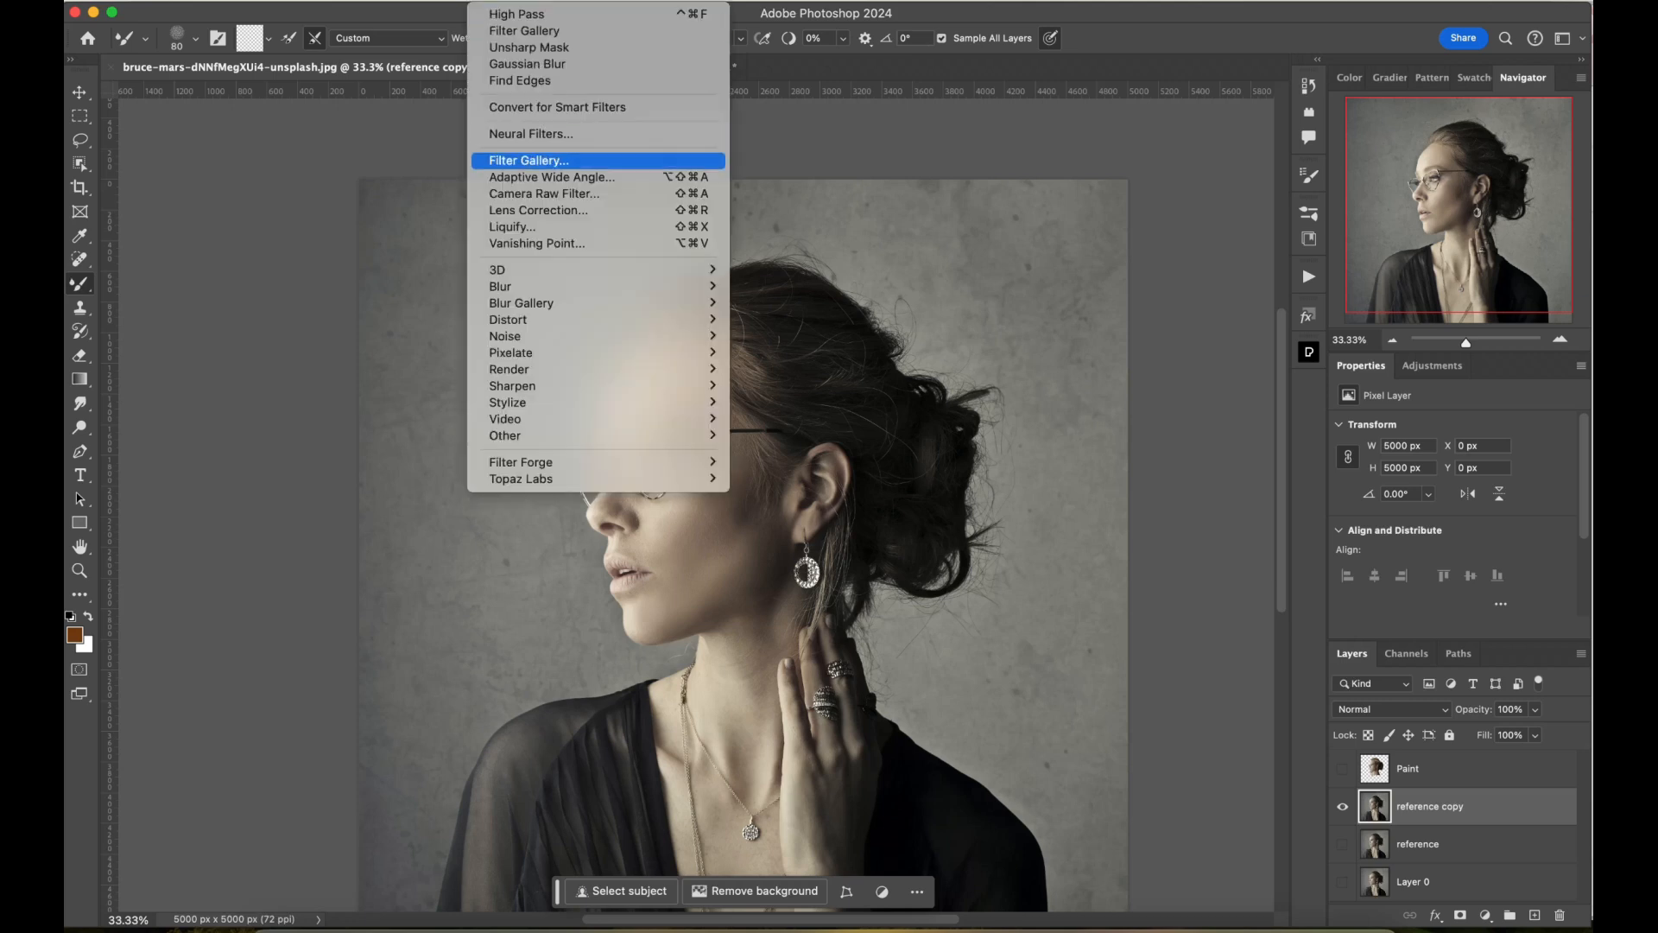
pyautogui.click(529, 159)
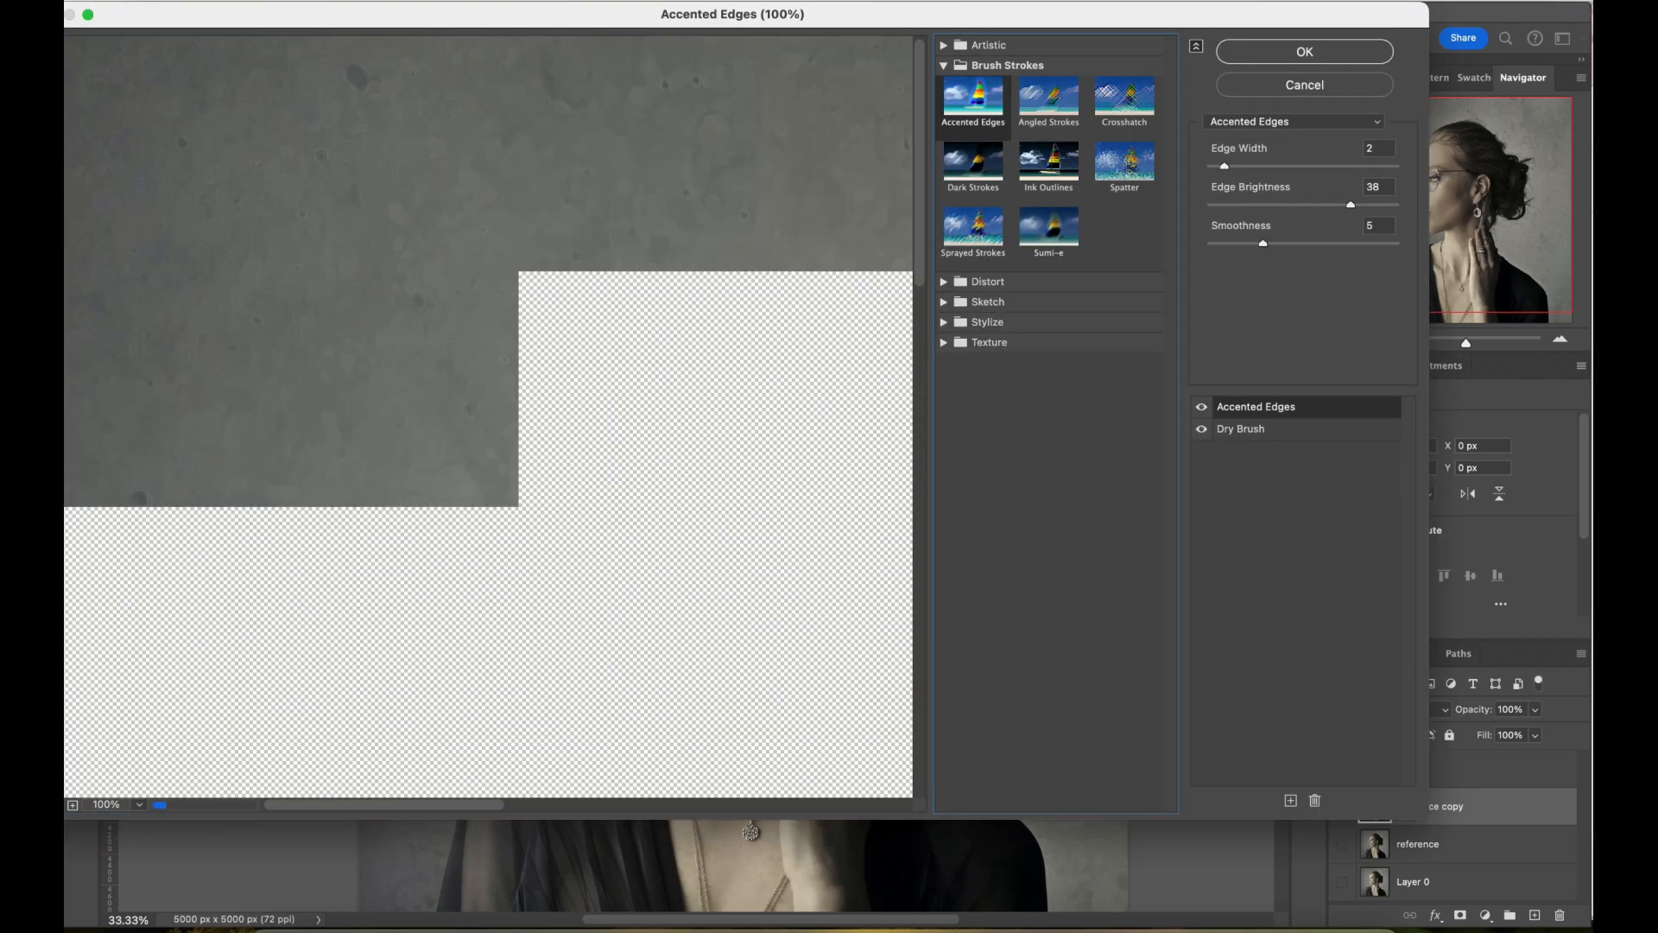
pyautogui.click(944, 322)
pyautogui.click(973, 353)
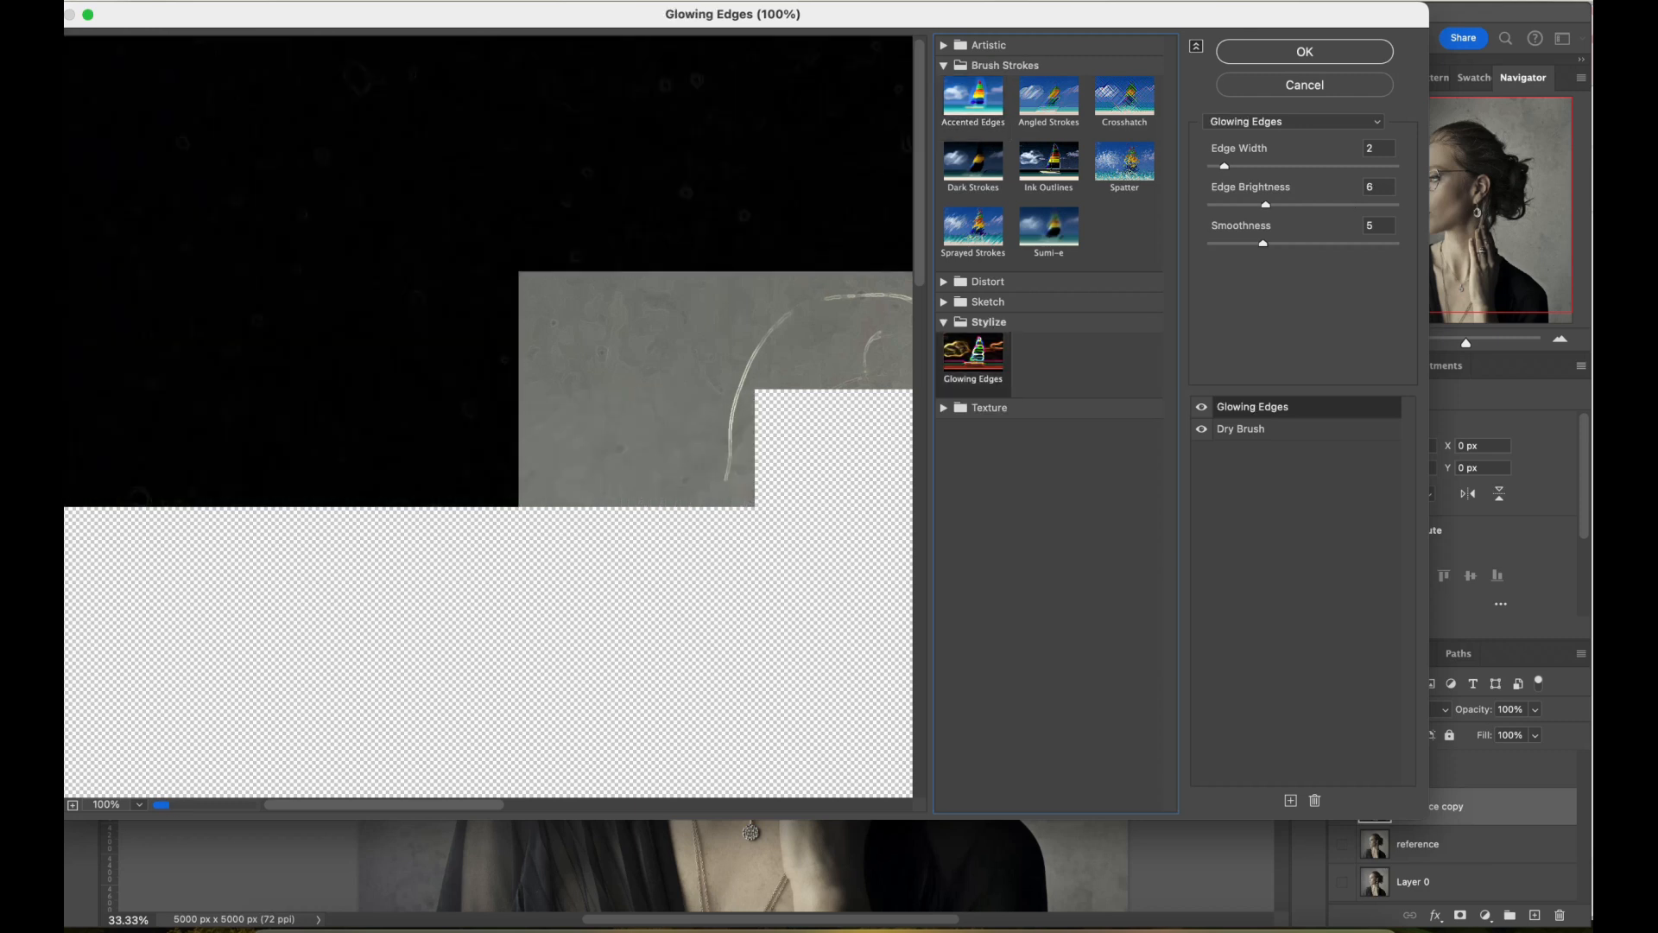
pyautogui.click(1201, 429)
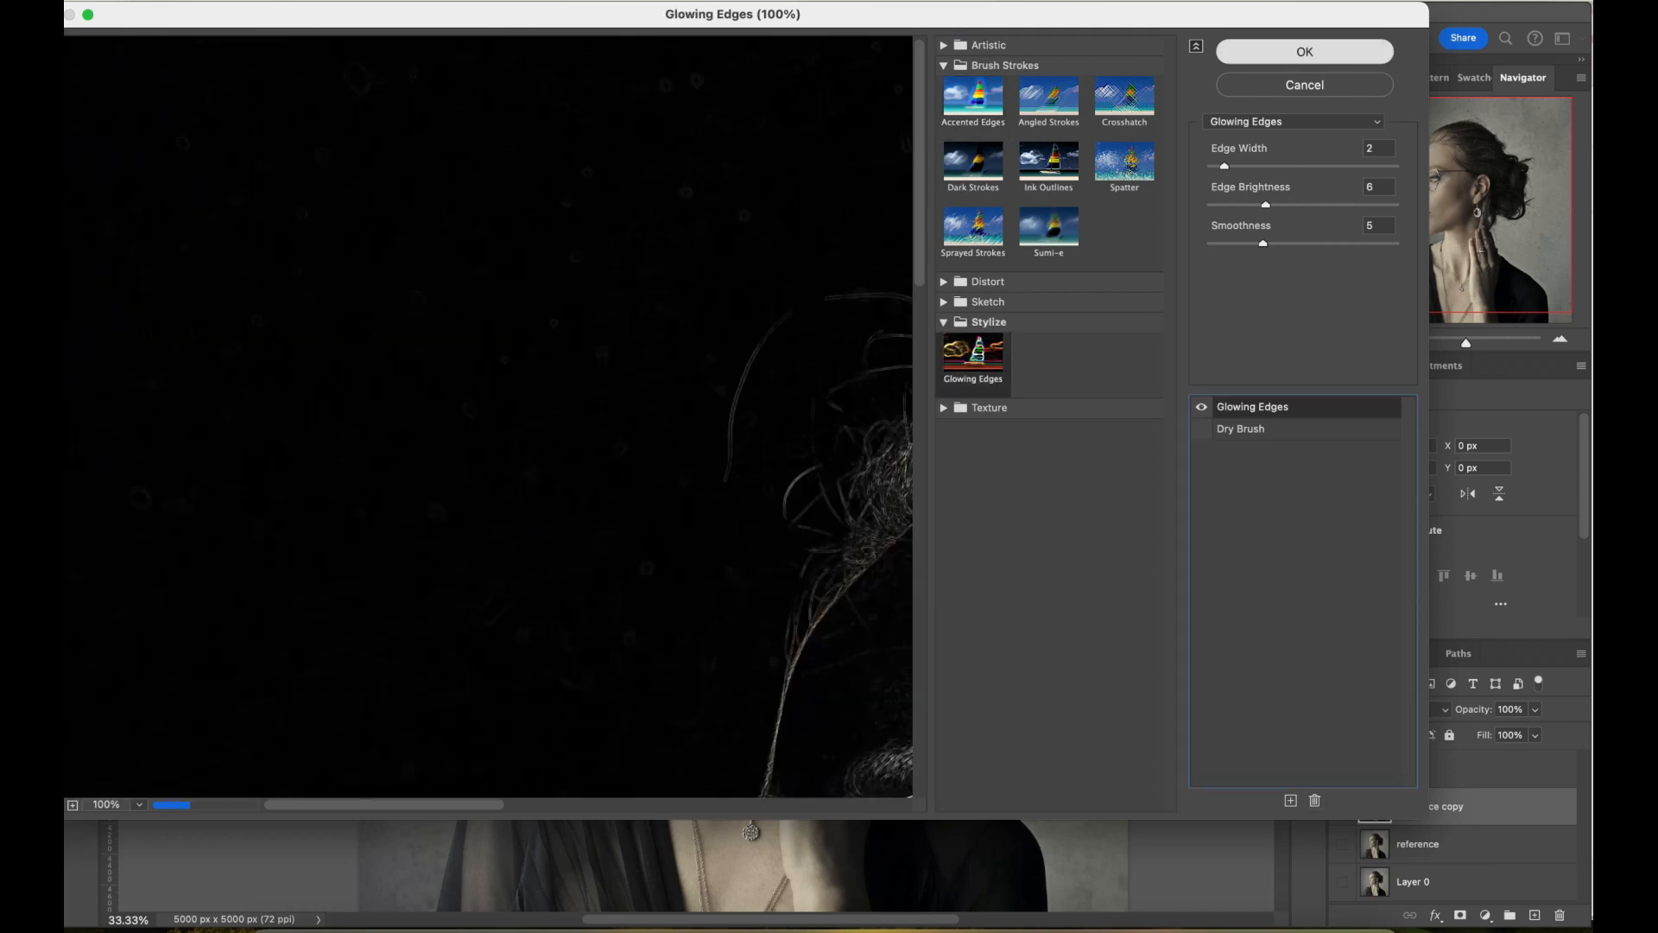
pyautogui.press('Return')
# Move the reference copy above the Paint layer and show the Paint and reference layers again.
pyautogui.moveTo(1429, 806); pyautogui.dragTo(1429, 759)
pyautogui.click(1342, 807)
pyautogui.click(1342, 844)
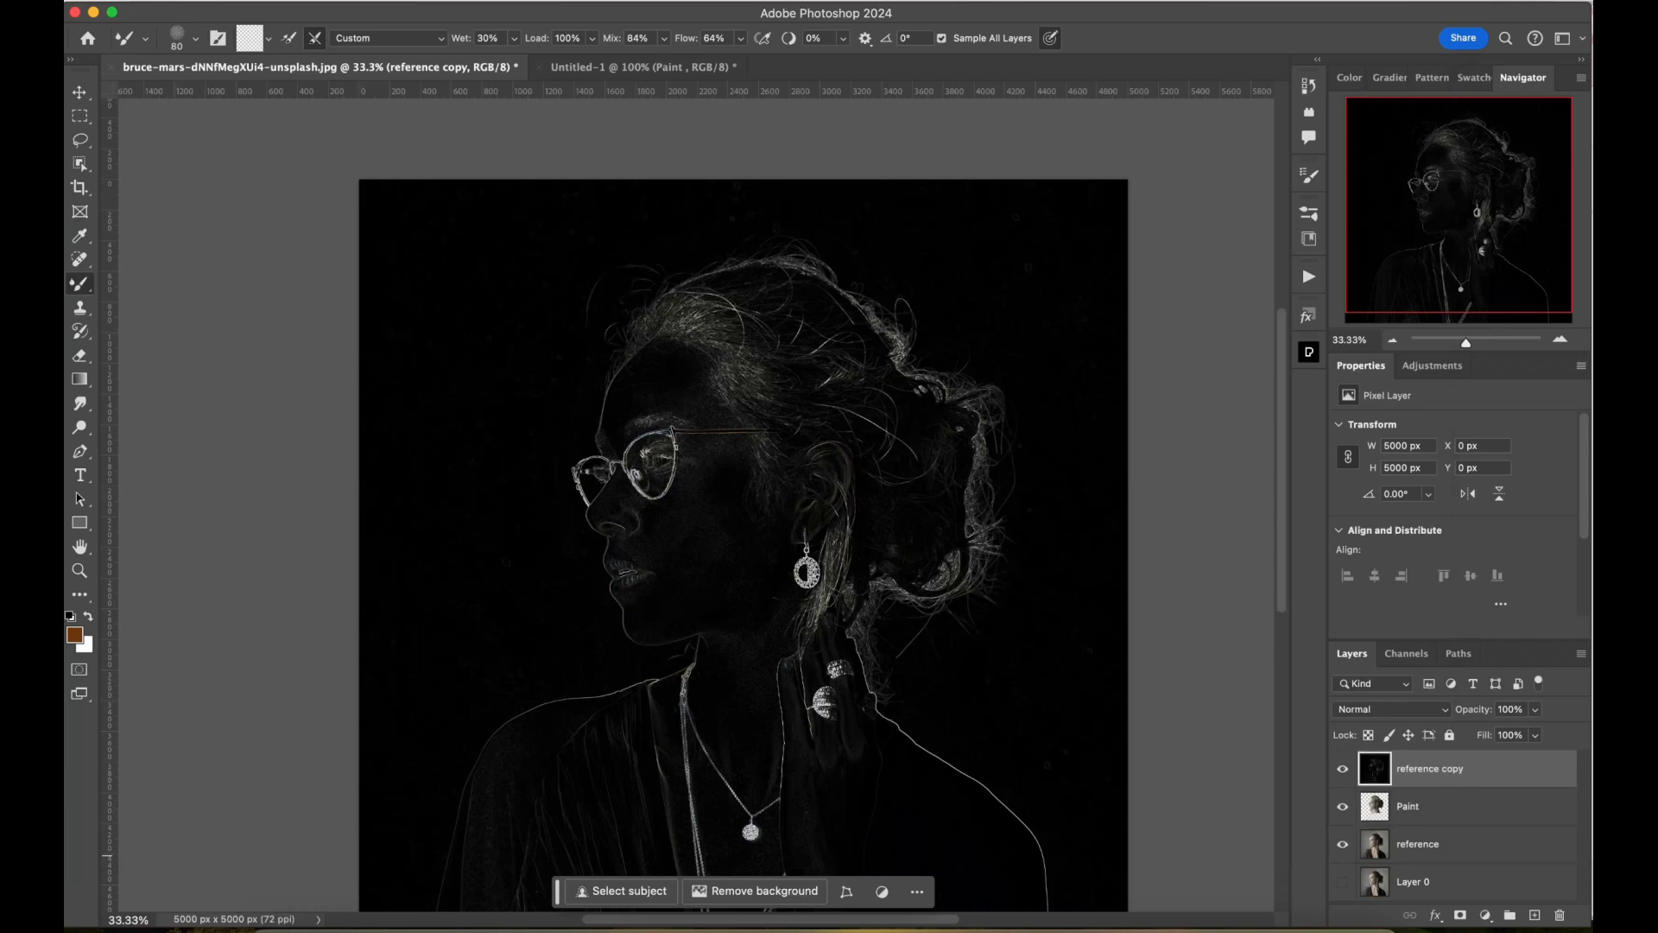
# Set the reference copy layer's blend mode to Overlay and lower its opacity to 53%.
pyautogui.click(1391, 709)
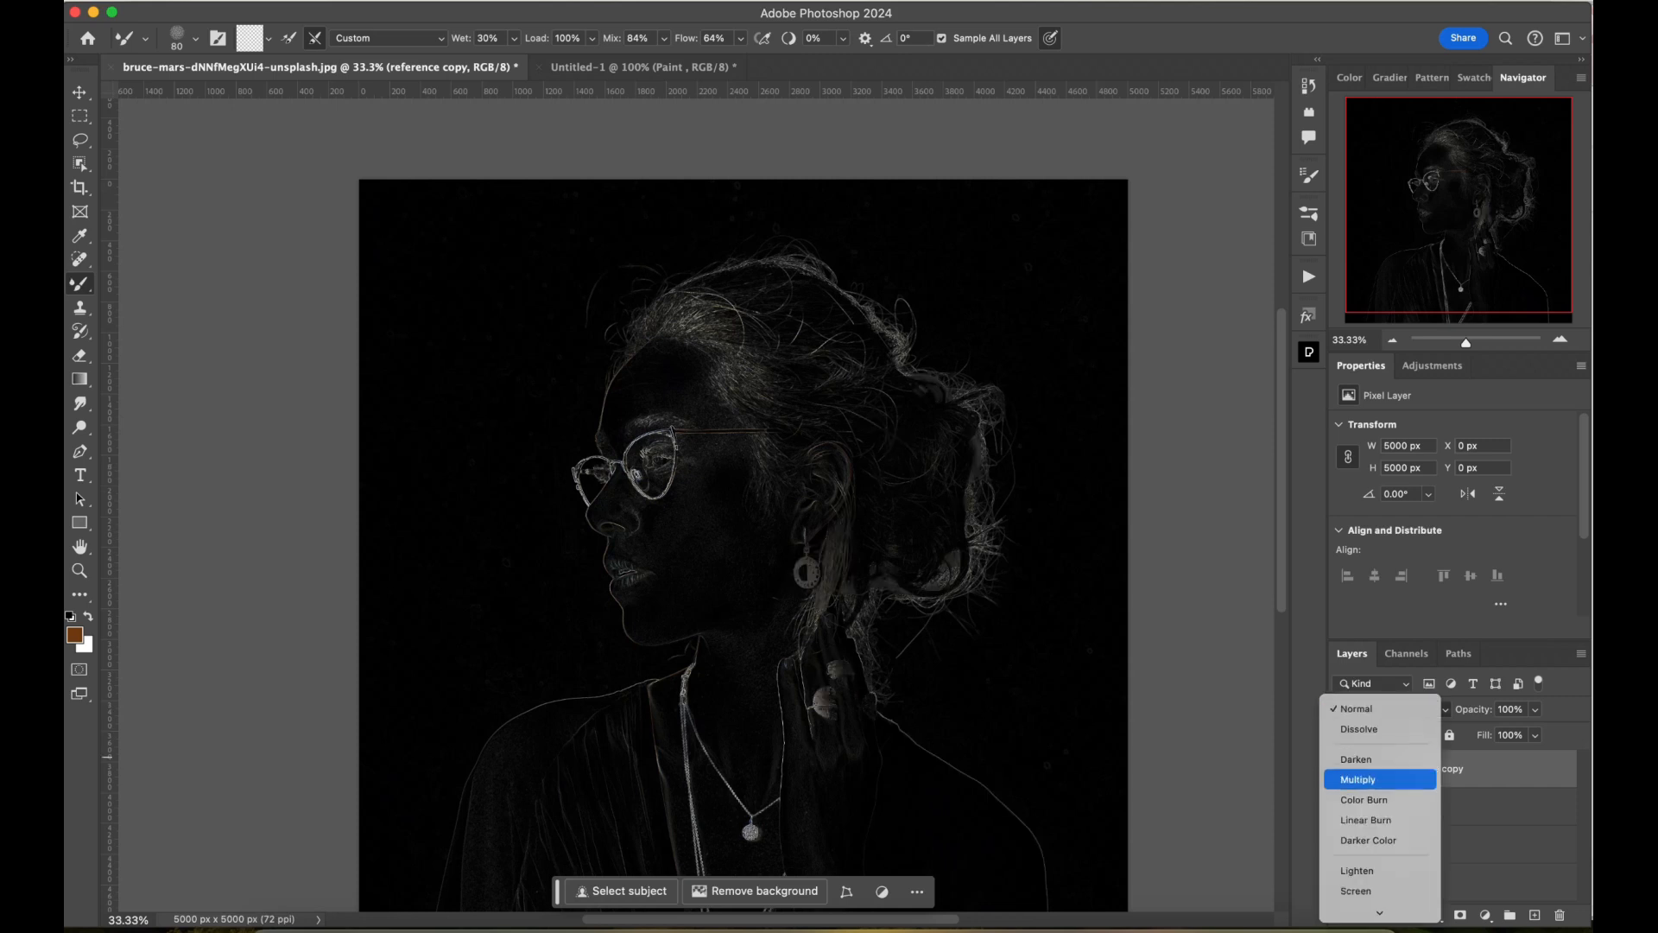
pyautogui.press('Down')
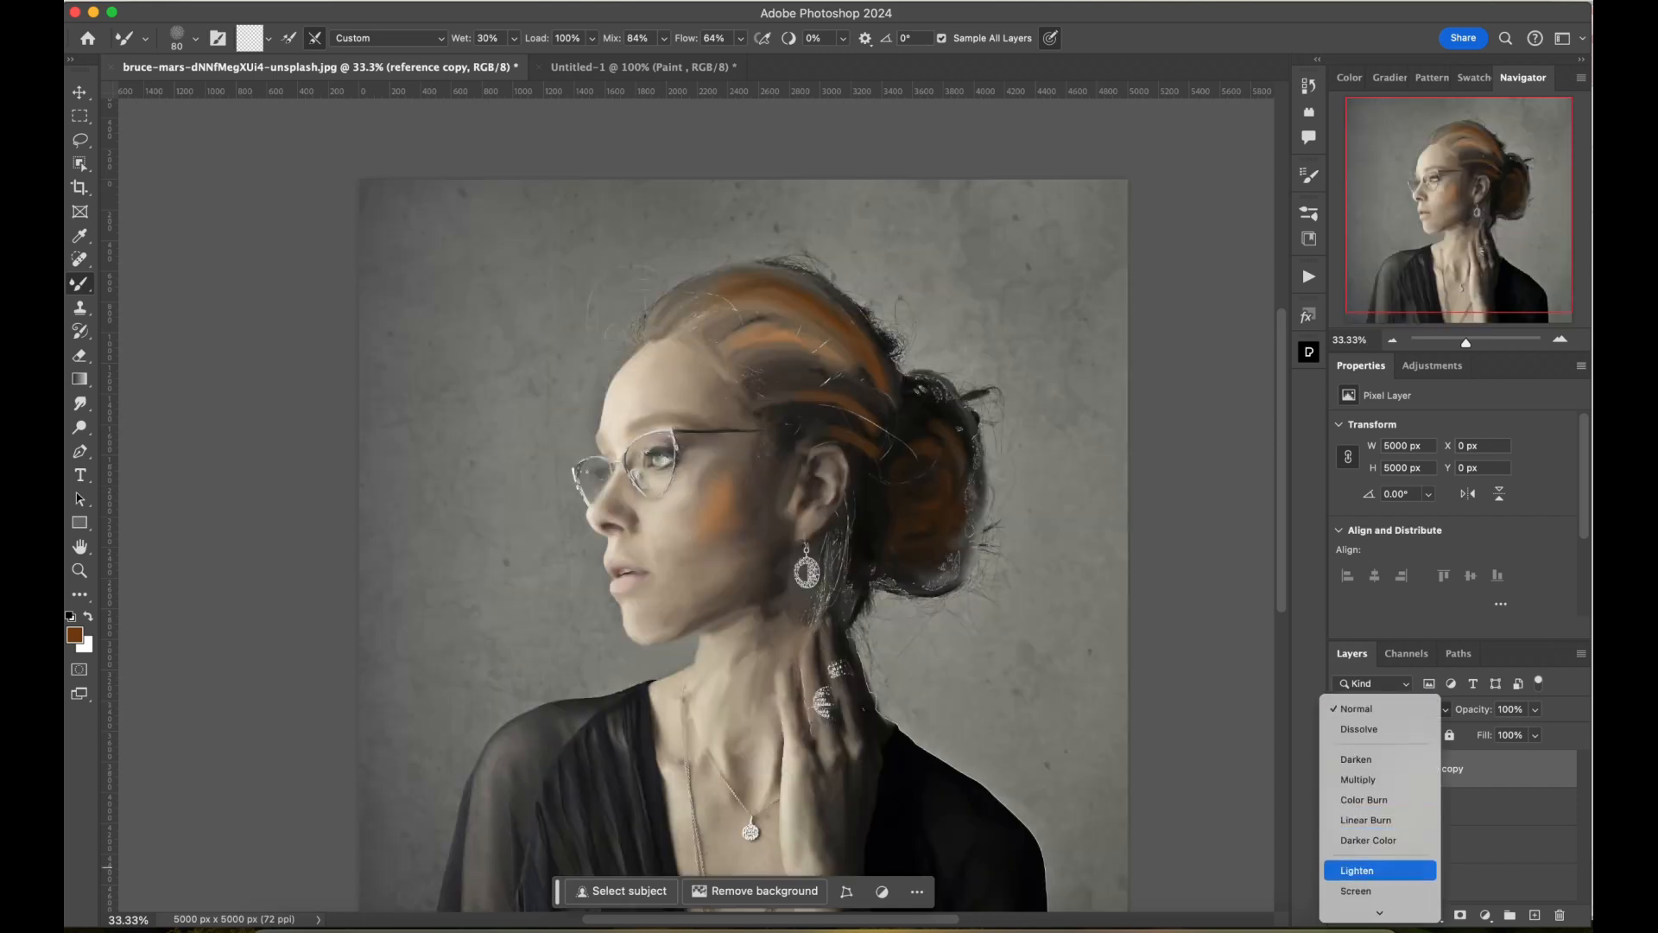
pyautogui.press('Down')
pyautogui.press('Down')
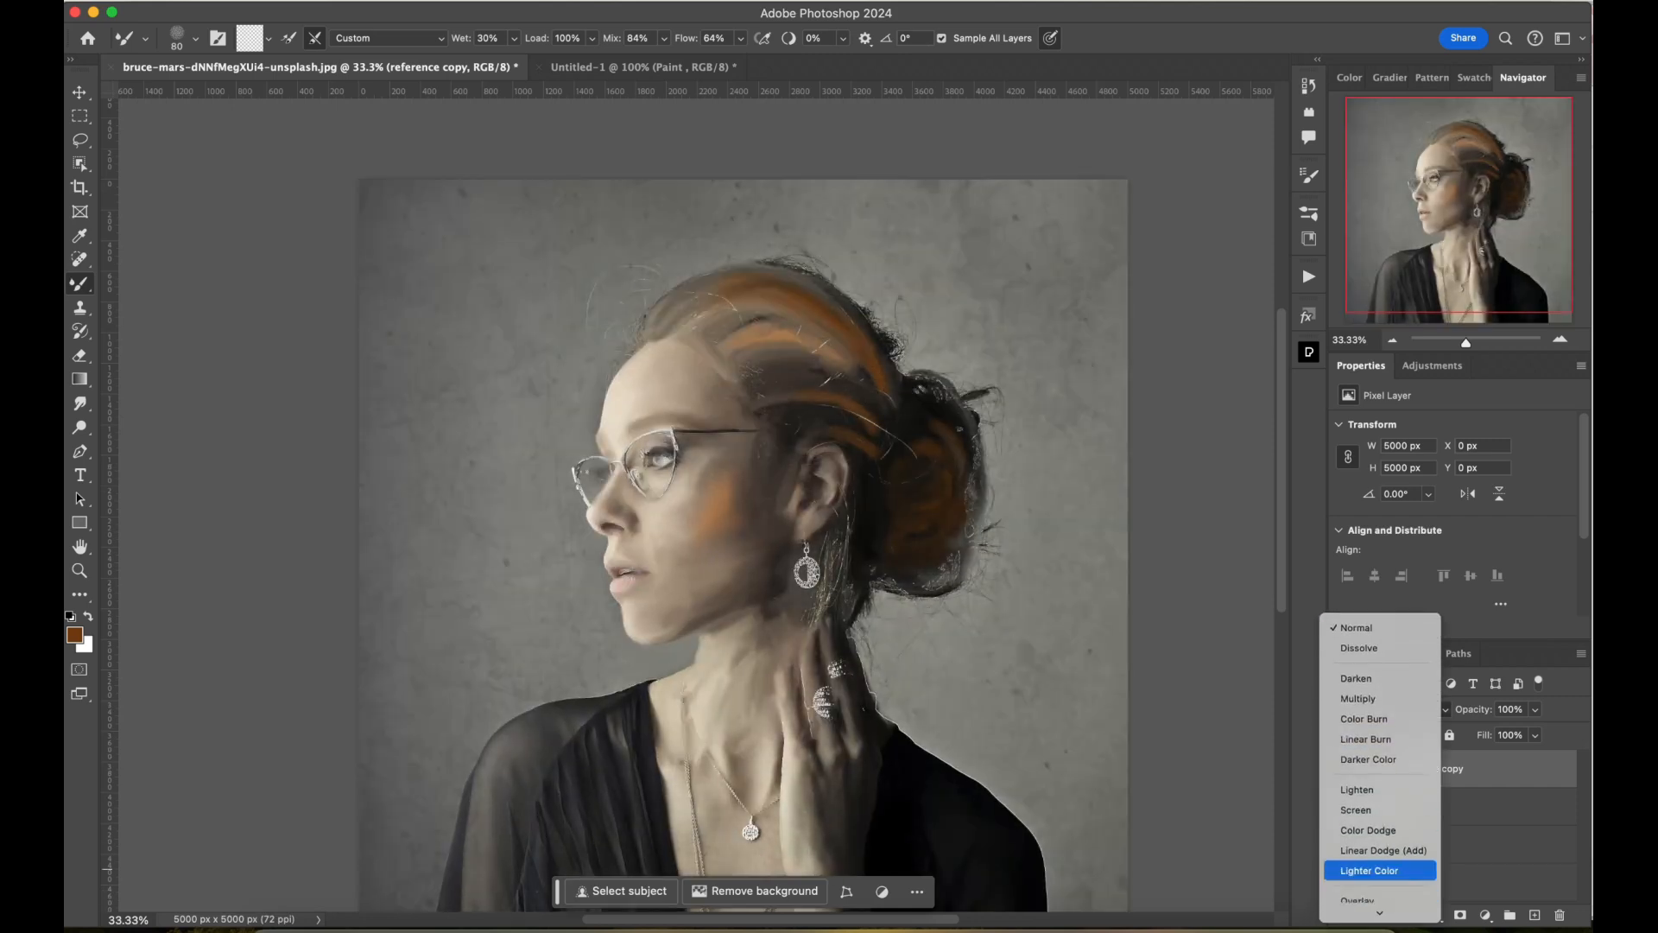
pyautogui.press('Down')
pyautogui.press('Down')
pyautogui.press('Down')
pyautogui.press('Down')
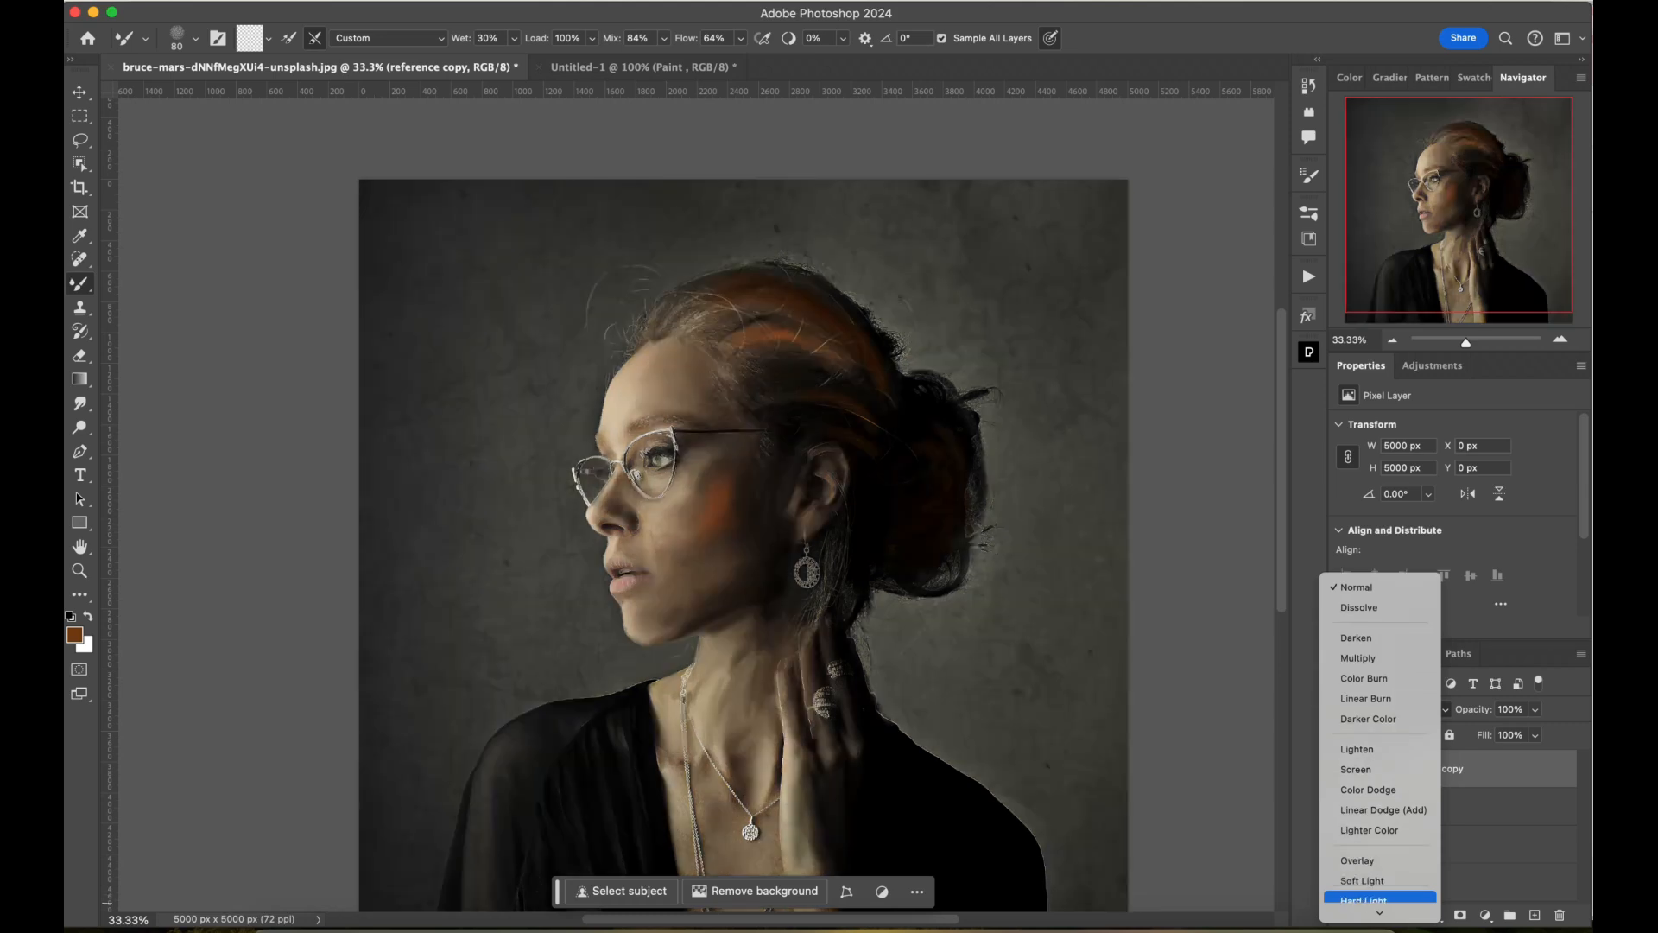
pyautogui.press('Up')
pyautogui.press('Down')
pyautogui.press('Up')
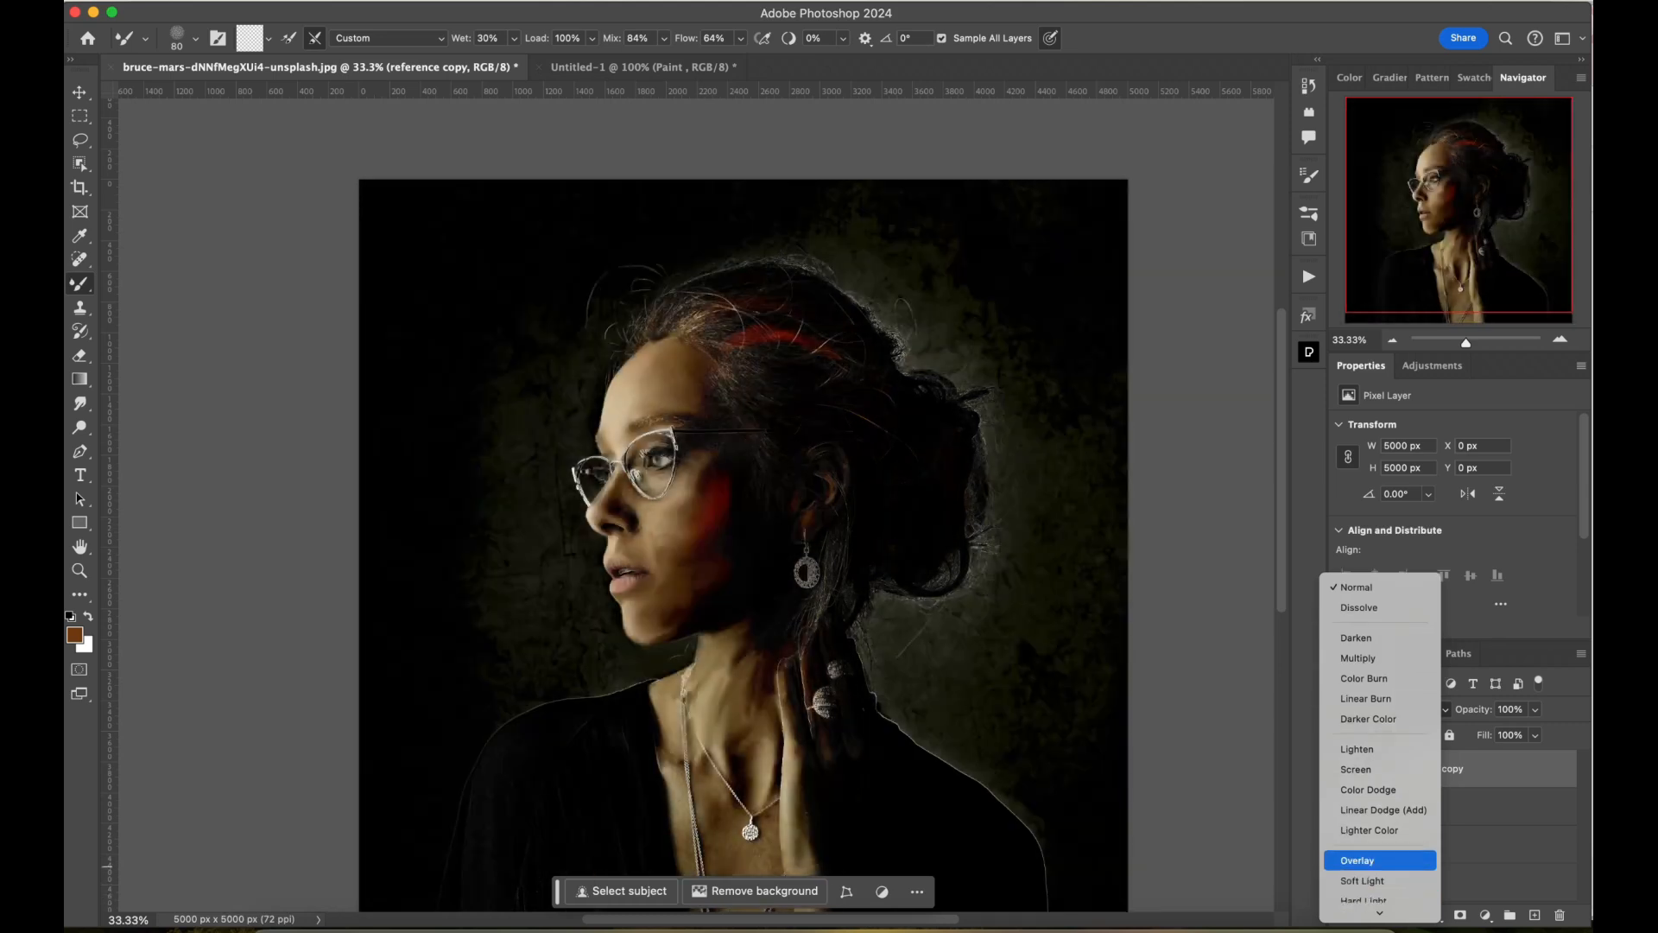
pyautogui.press('Down')
pyautogui.press('Up')
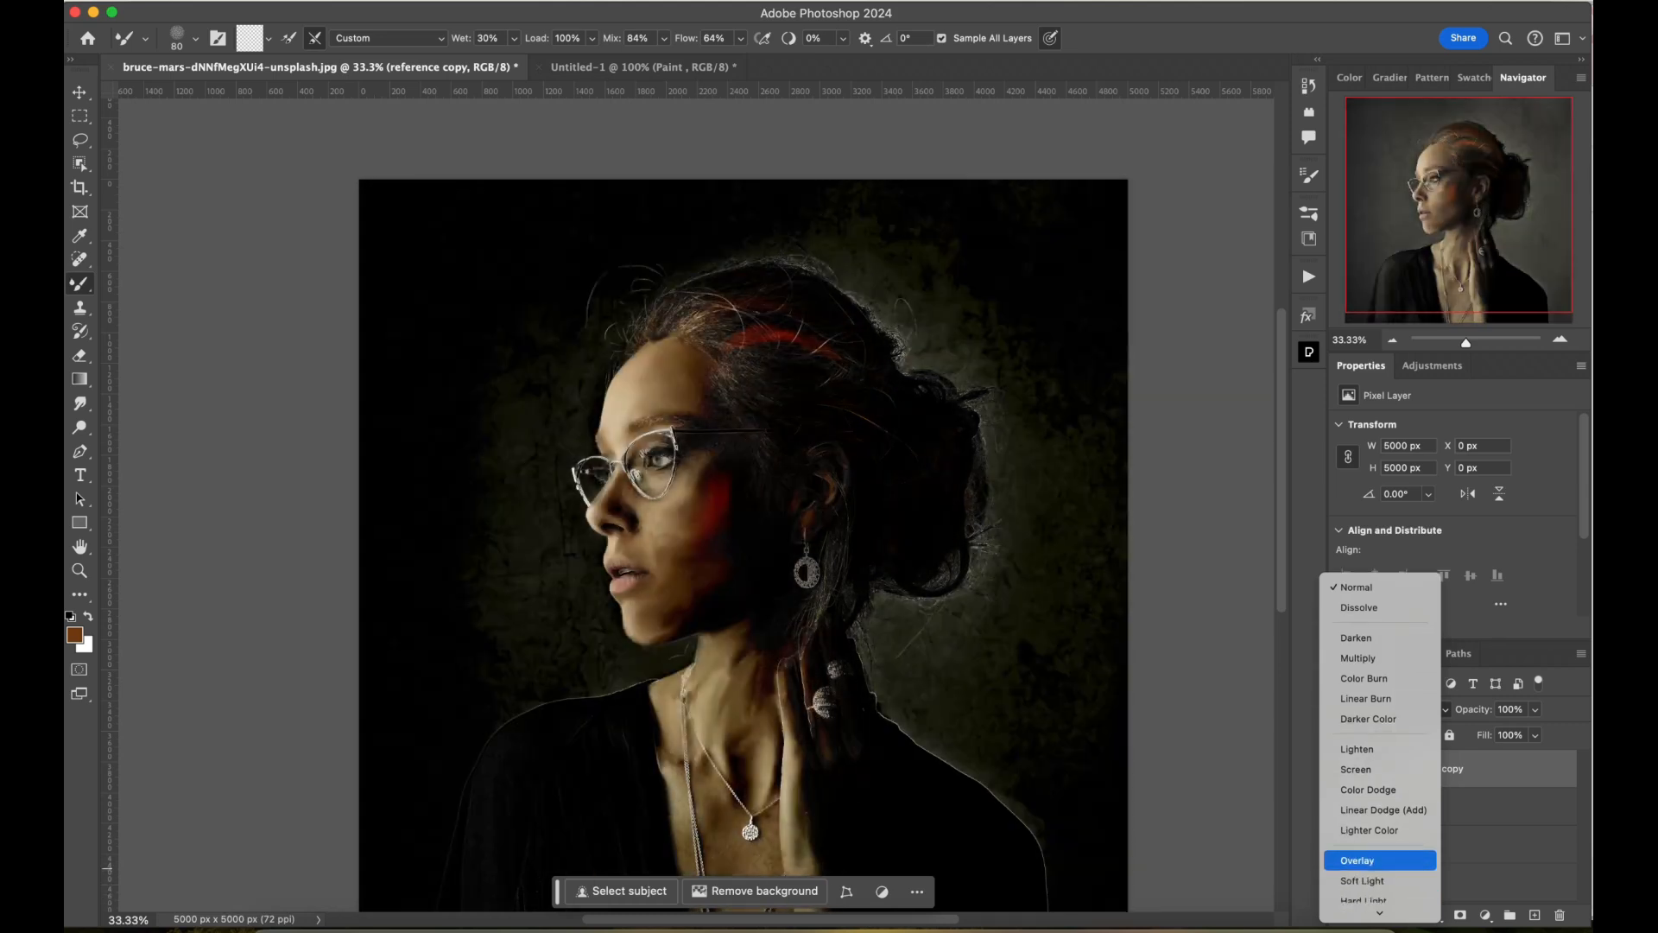
pyautogui.press('Return')
pyautogui.moveTo(1535, 709); pyautogui.dragTo(1500, 709)
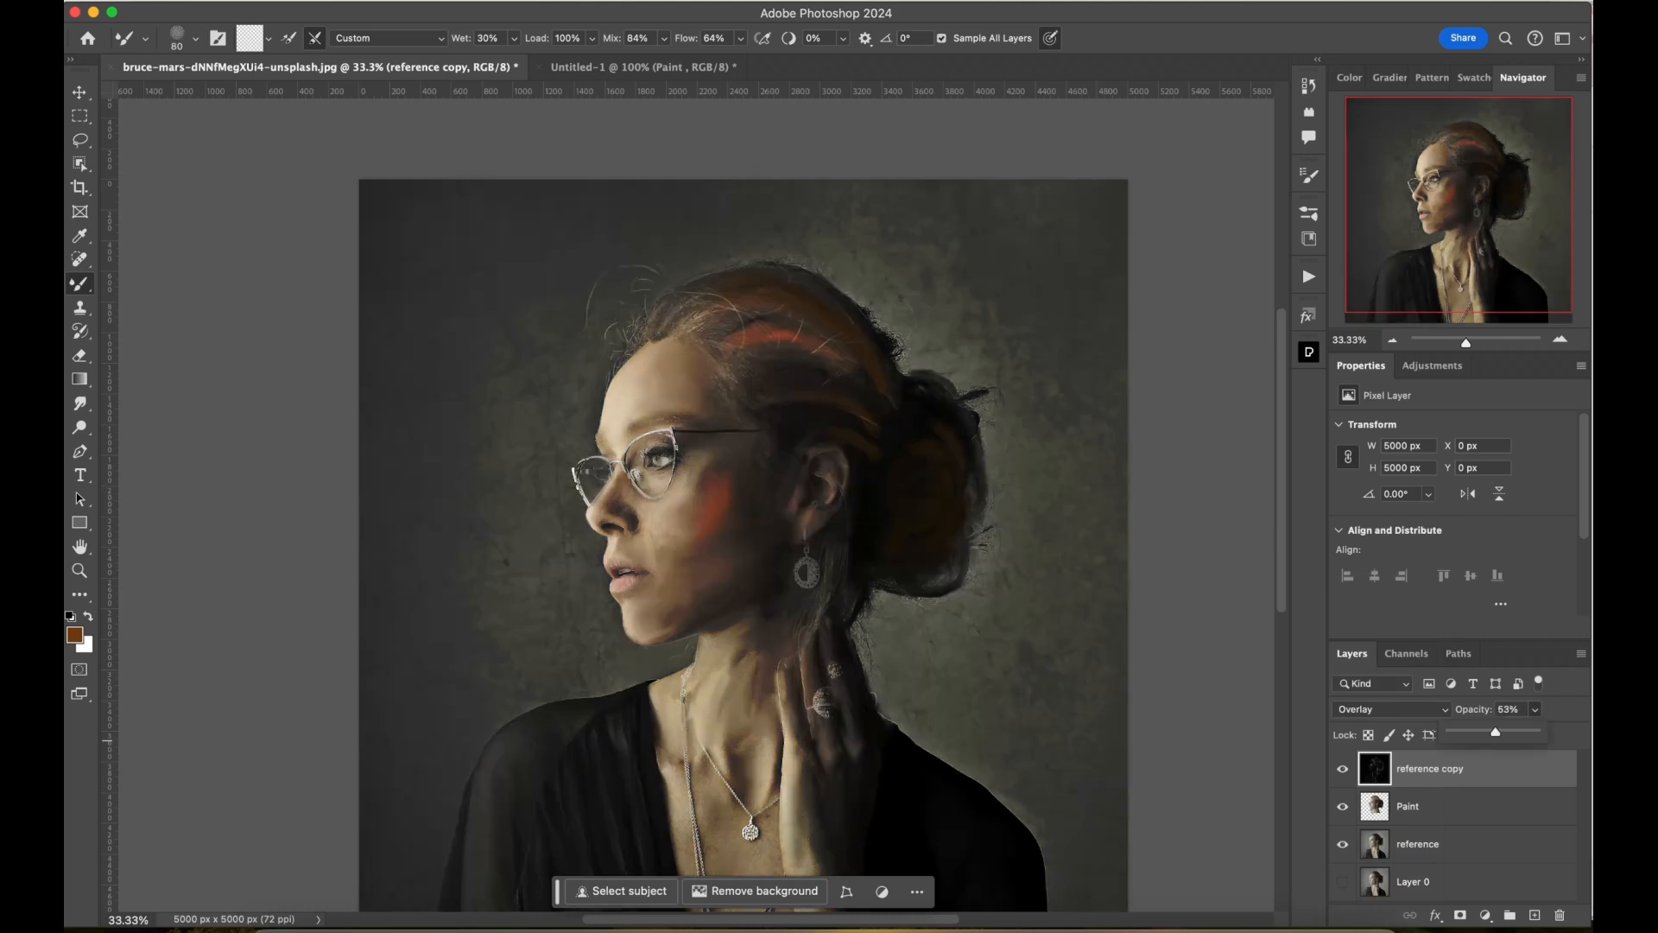
# Compare the painting with and without the glowing-edge overlay by toggling the reference copy layer's visibility.
pyautogui.click(1342, 769)
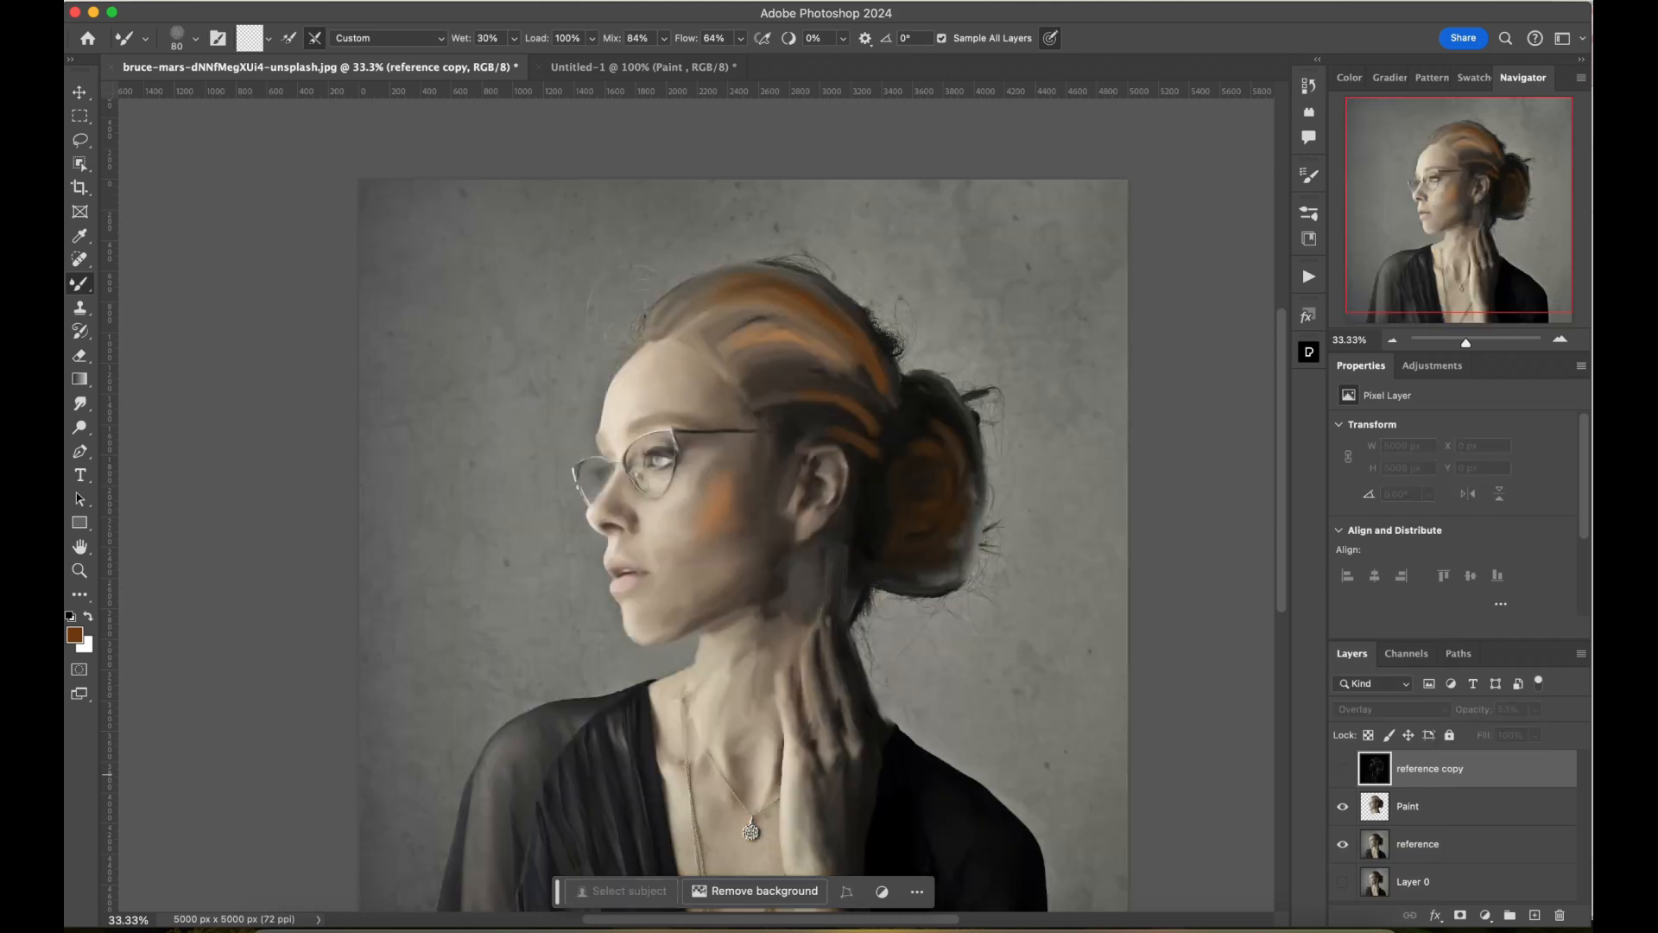
pyautogui.click(1342, 768)
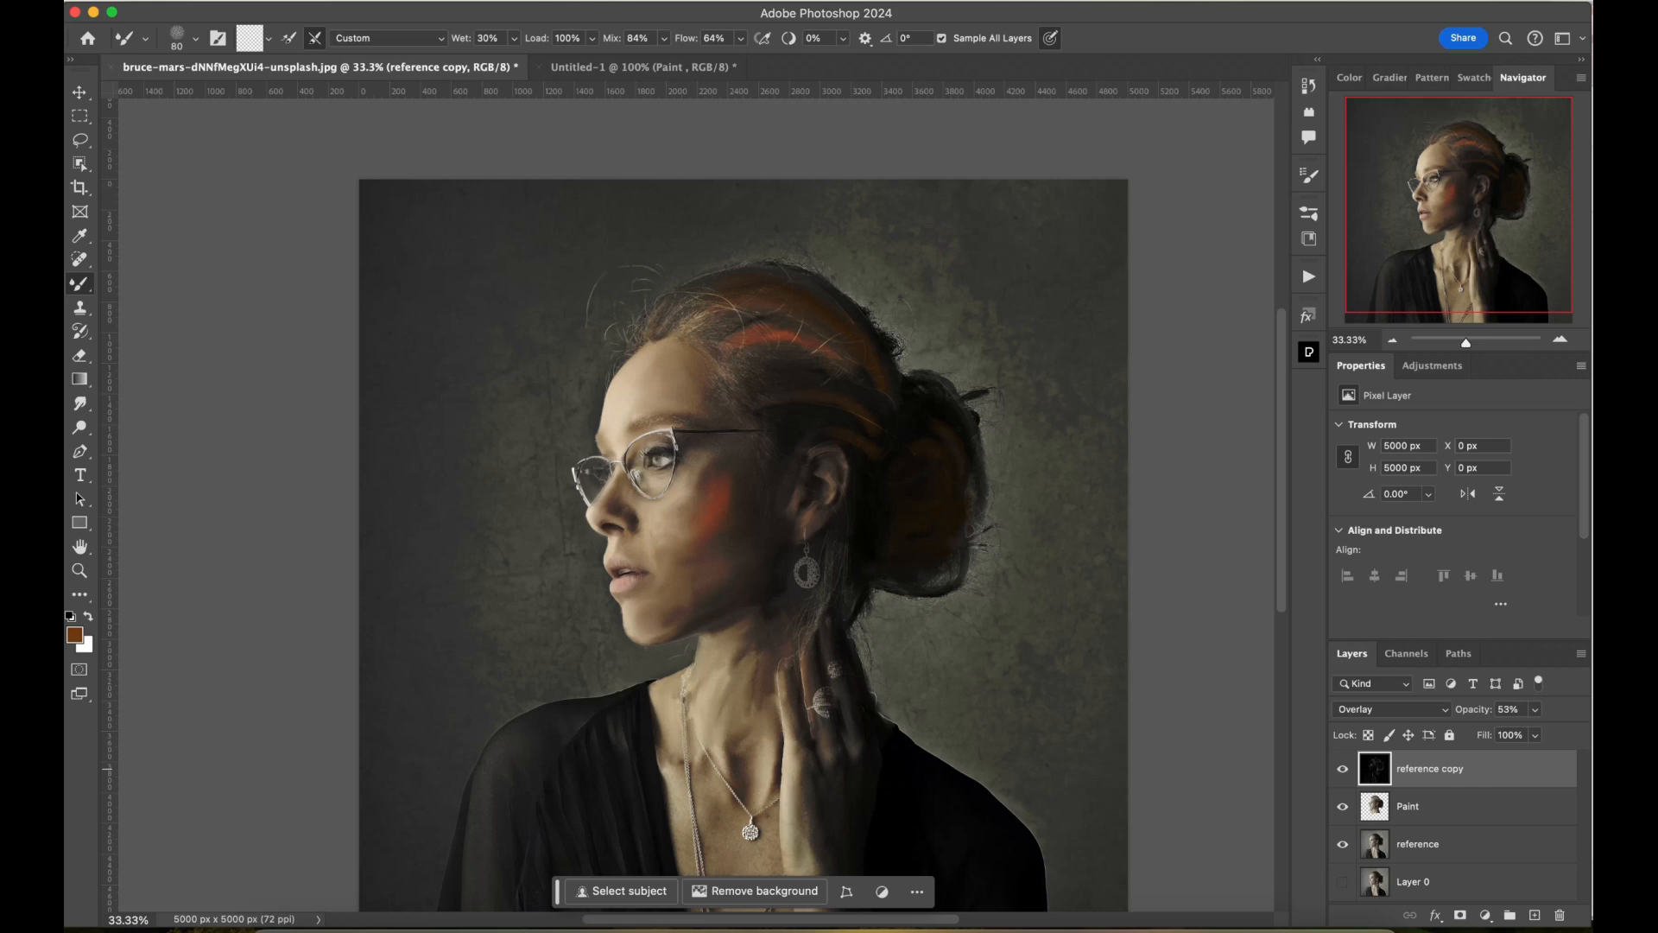
pyautogui.click(1342, 769)
pyautogui.click(1342, 768)
pyautogui.click(1342, 768)
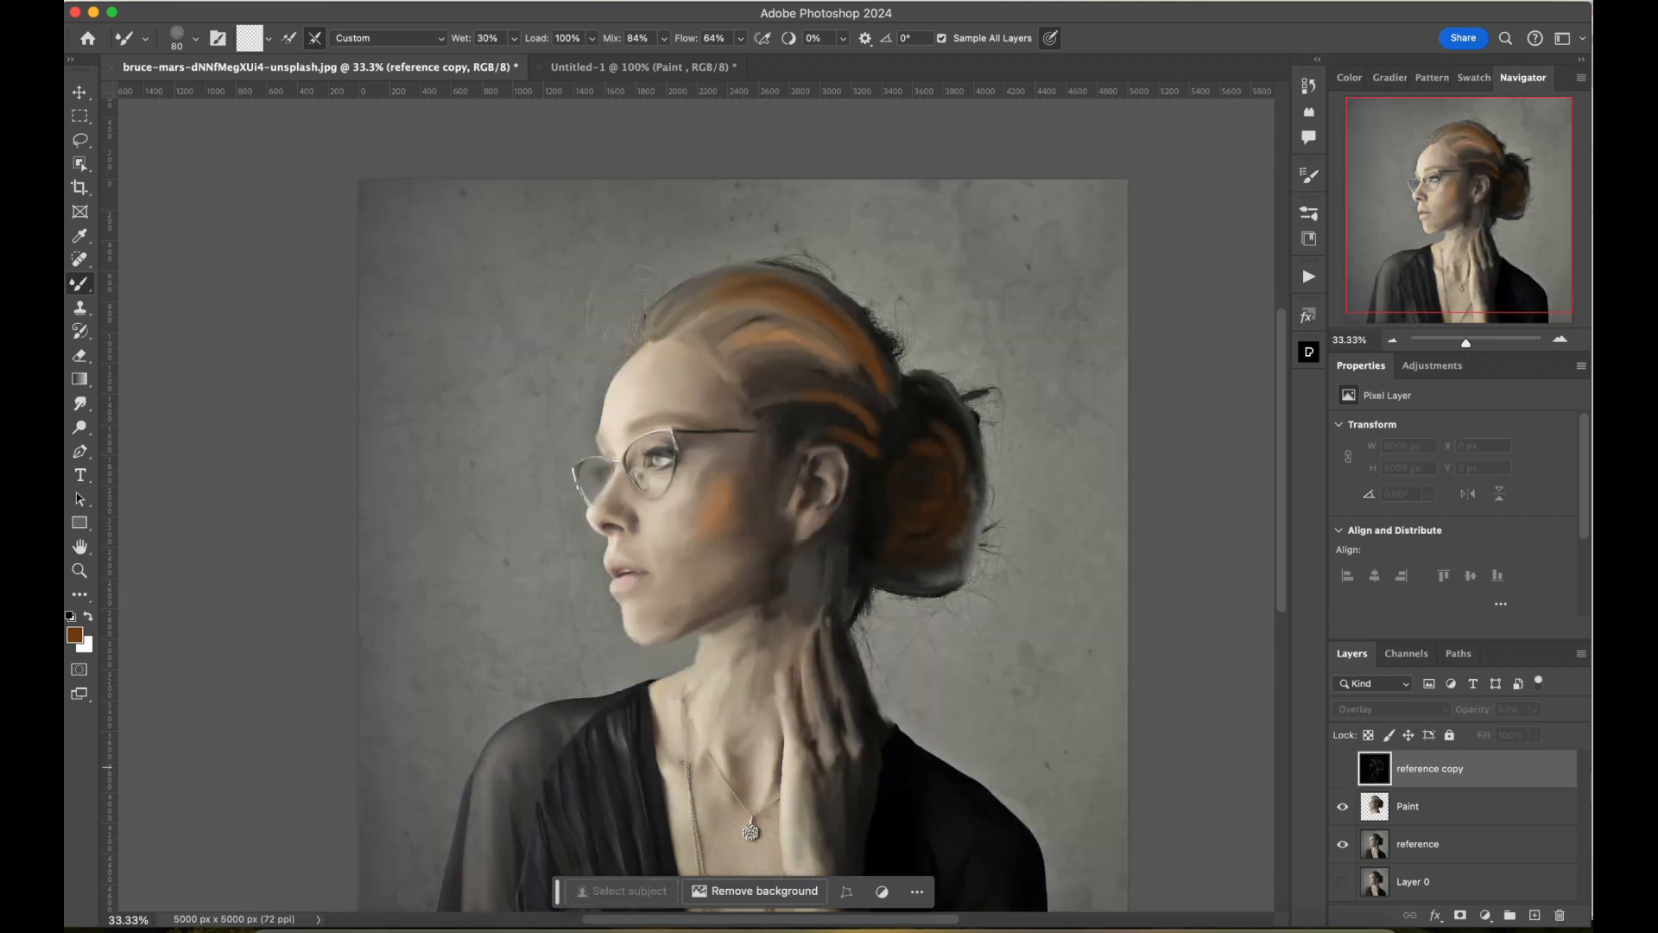
pyautogui.click(1342, 769)
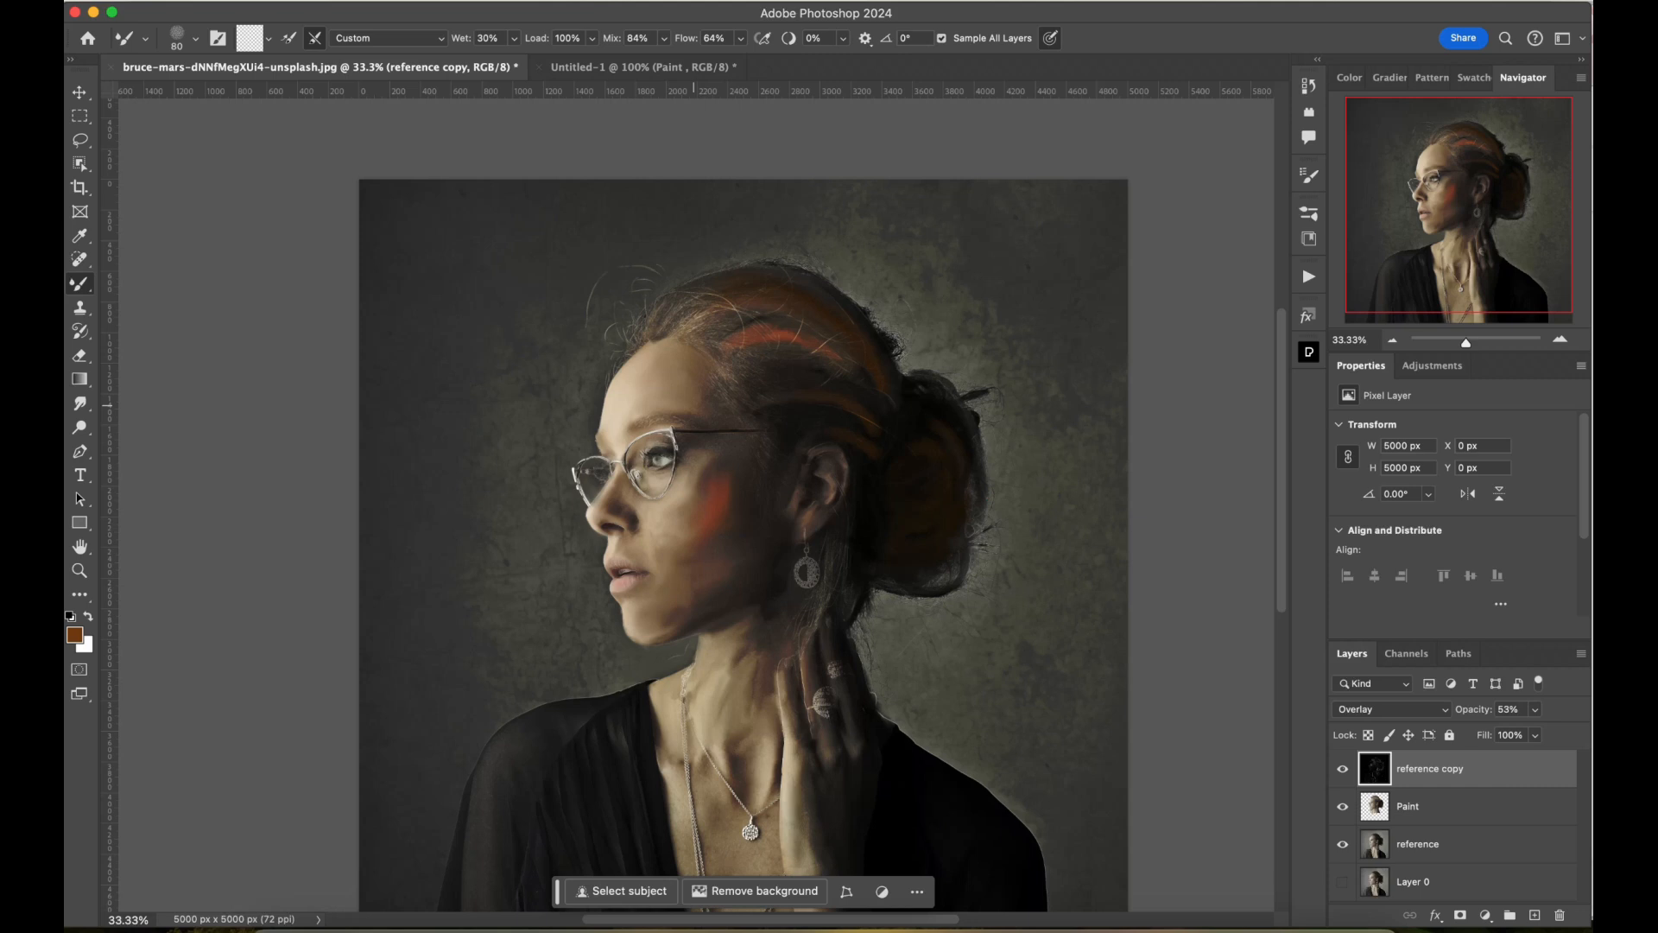
# Look over the mixer brush presets in the 2W_Painty set.
pyautogui.click(1309, 214)
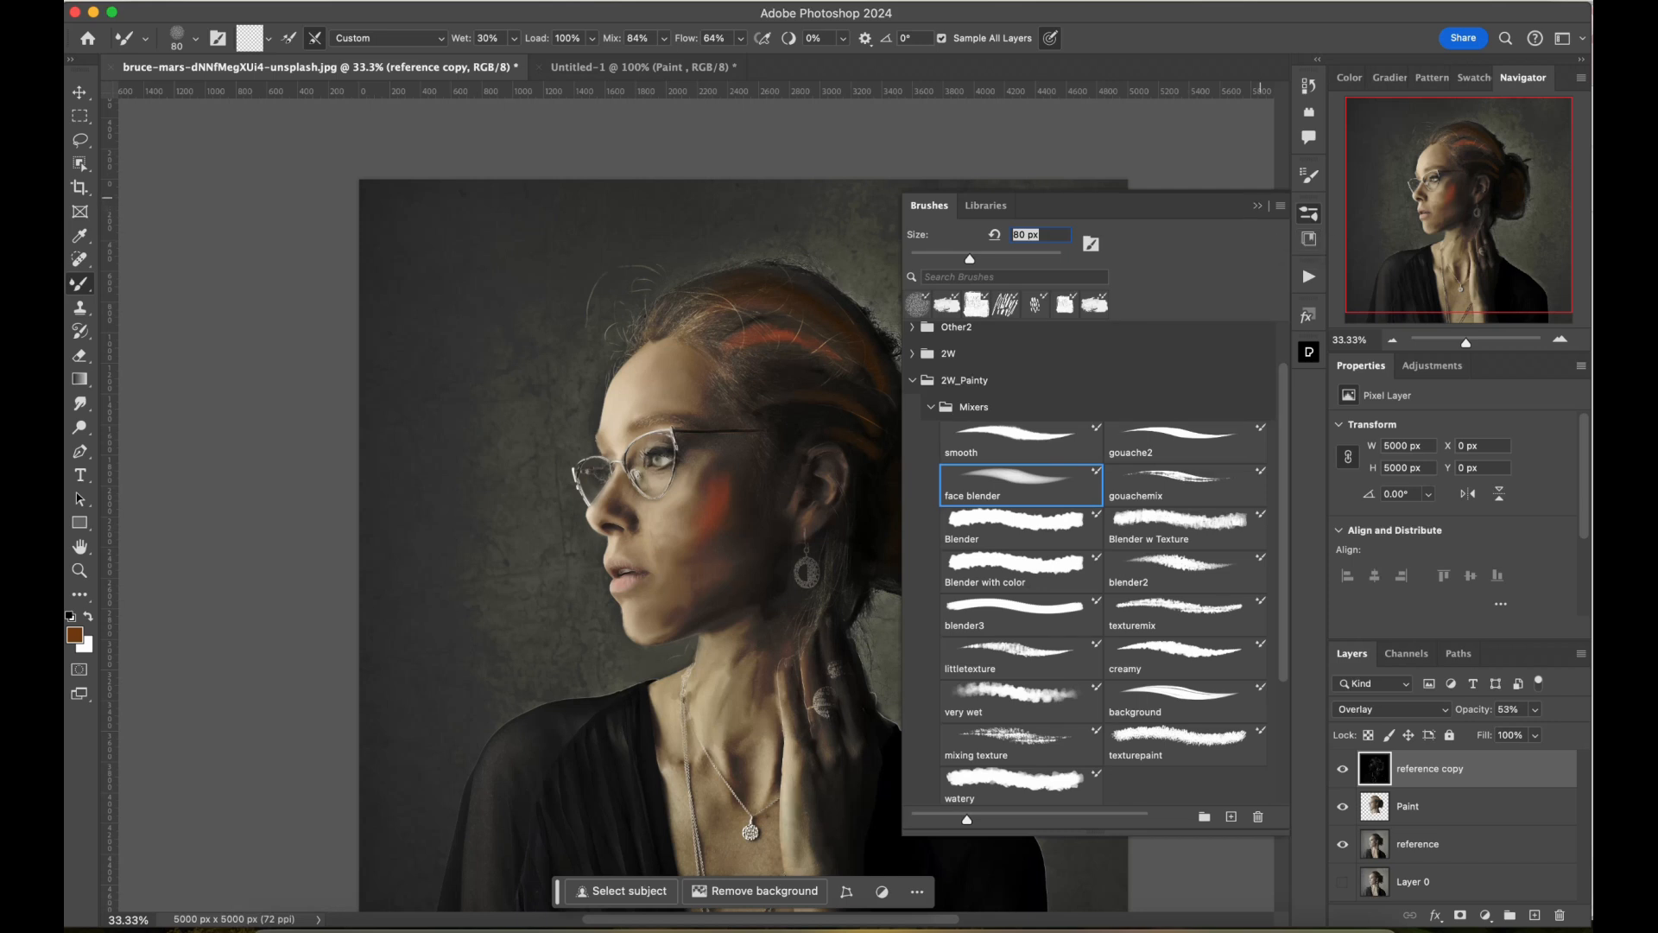
pyautogui.click(1309, 214)
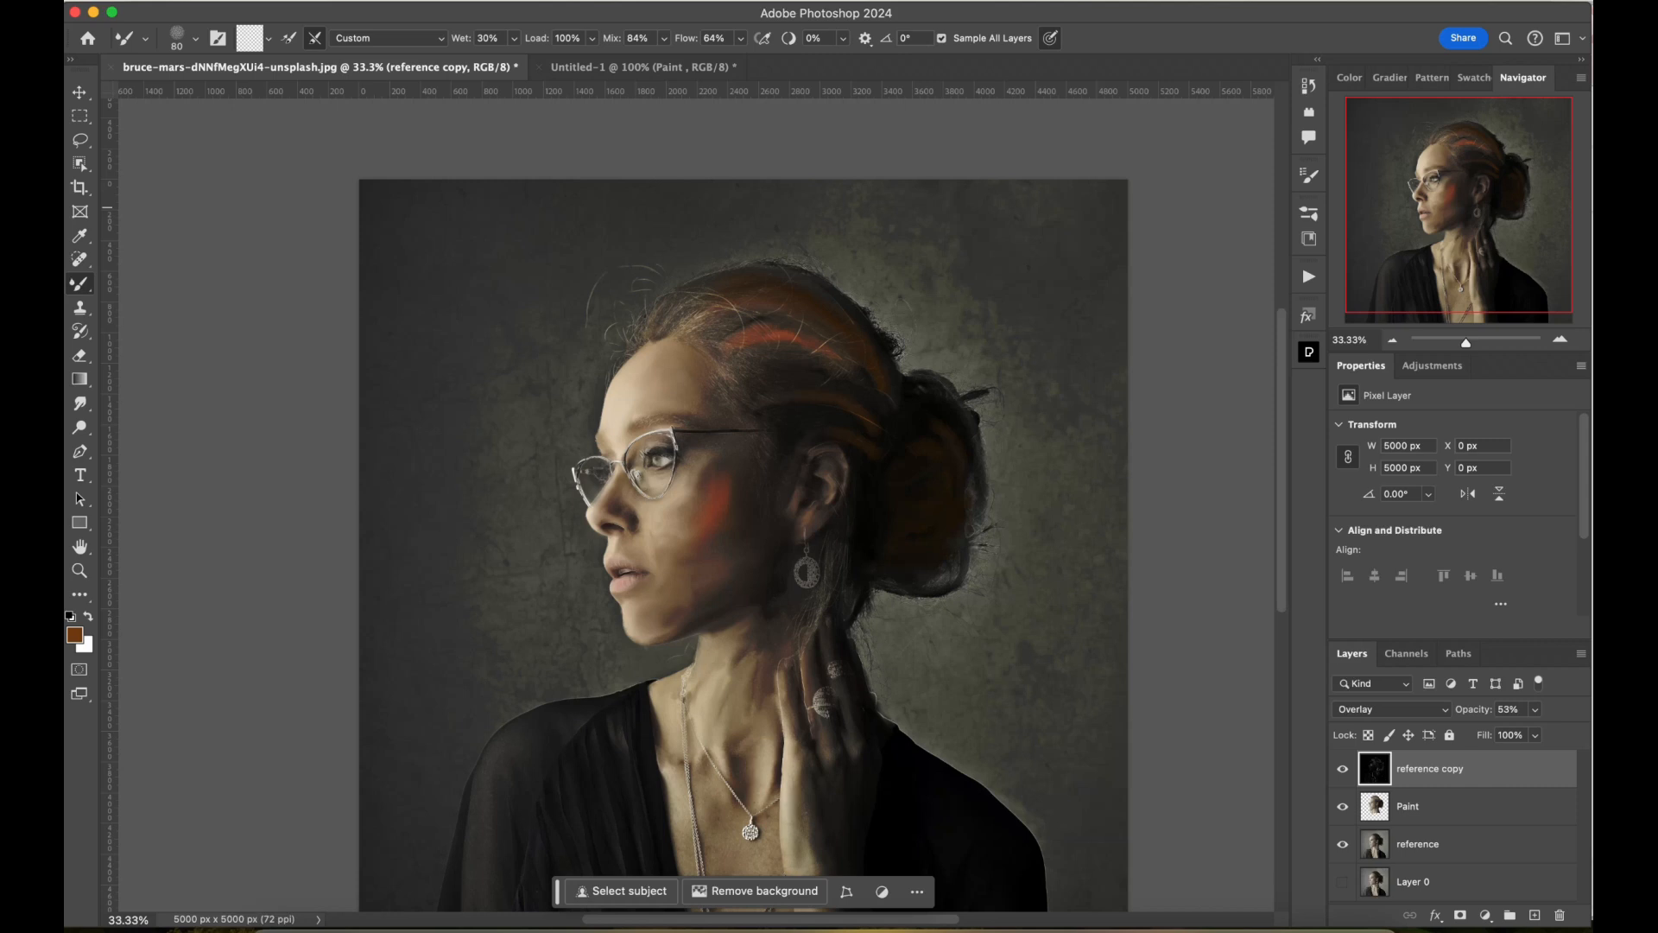